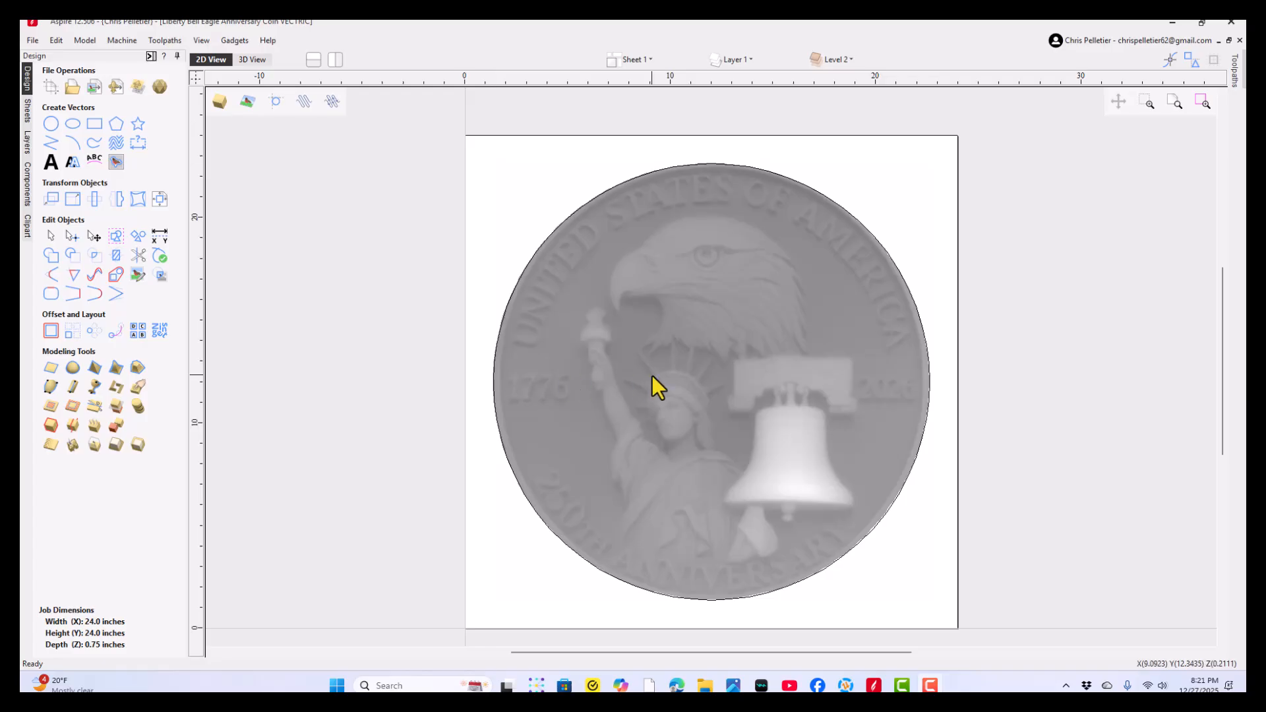
# - Show the Liberty Bell Eagle Anniversary coin in 3D and examine its eagle, Statue of Liberty and bell relief
pyautogui.click(630, 61)
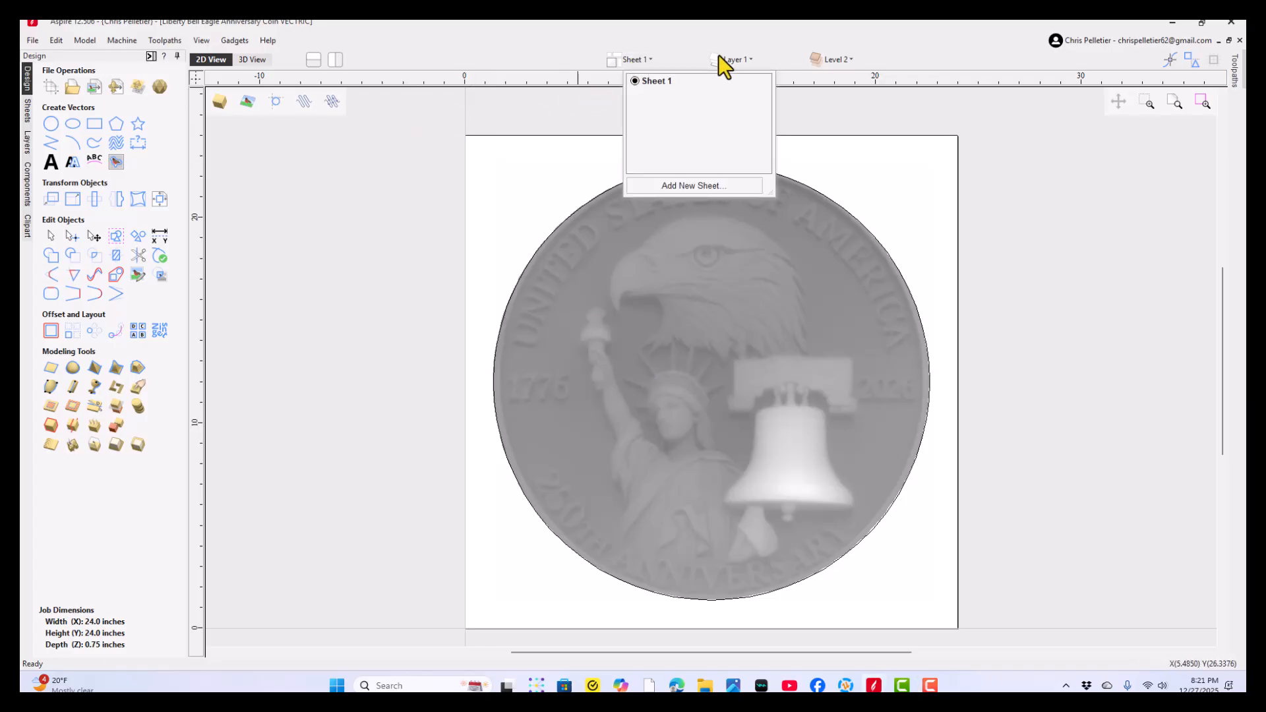
pyautogui.click(507, 108)
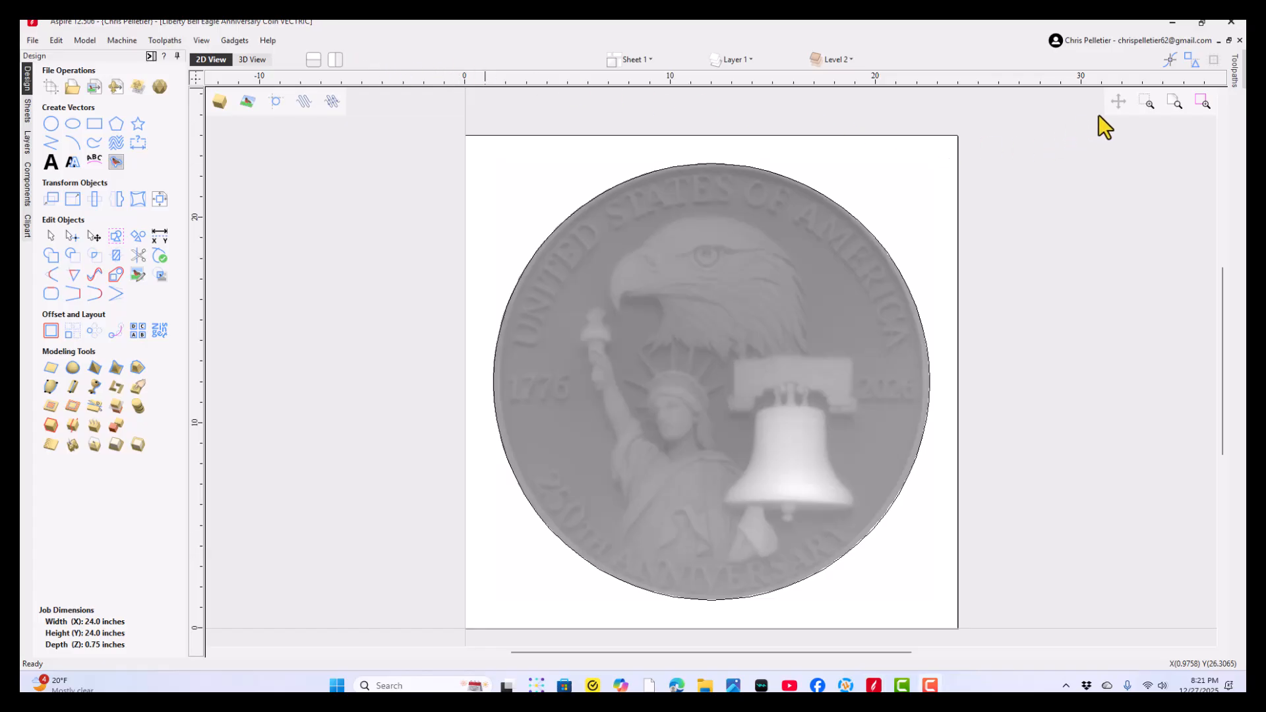
pyautogui.click(251, 60)
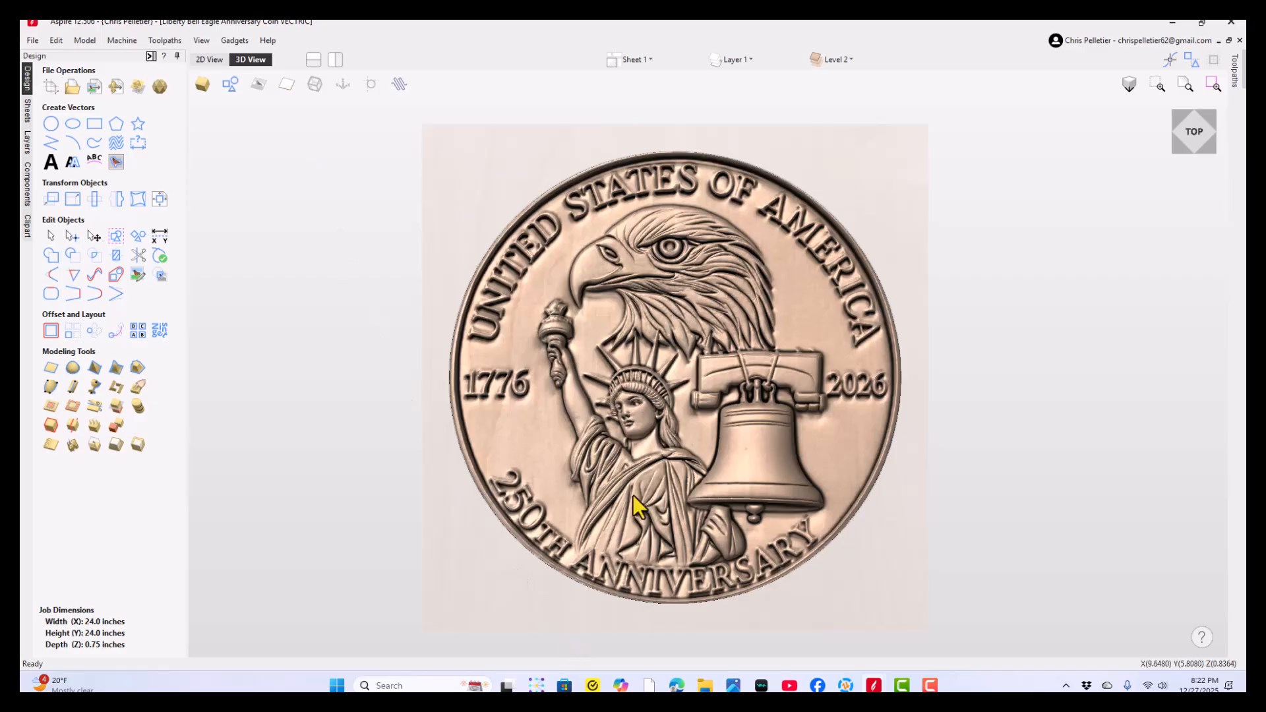
pyautogui.moveTo(675, 464); pyautogui.dragTo(729, 453)
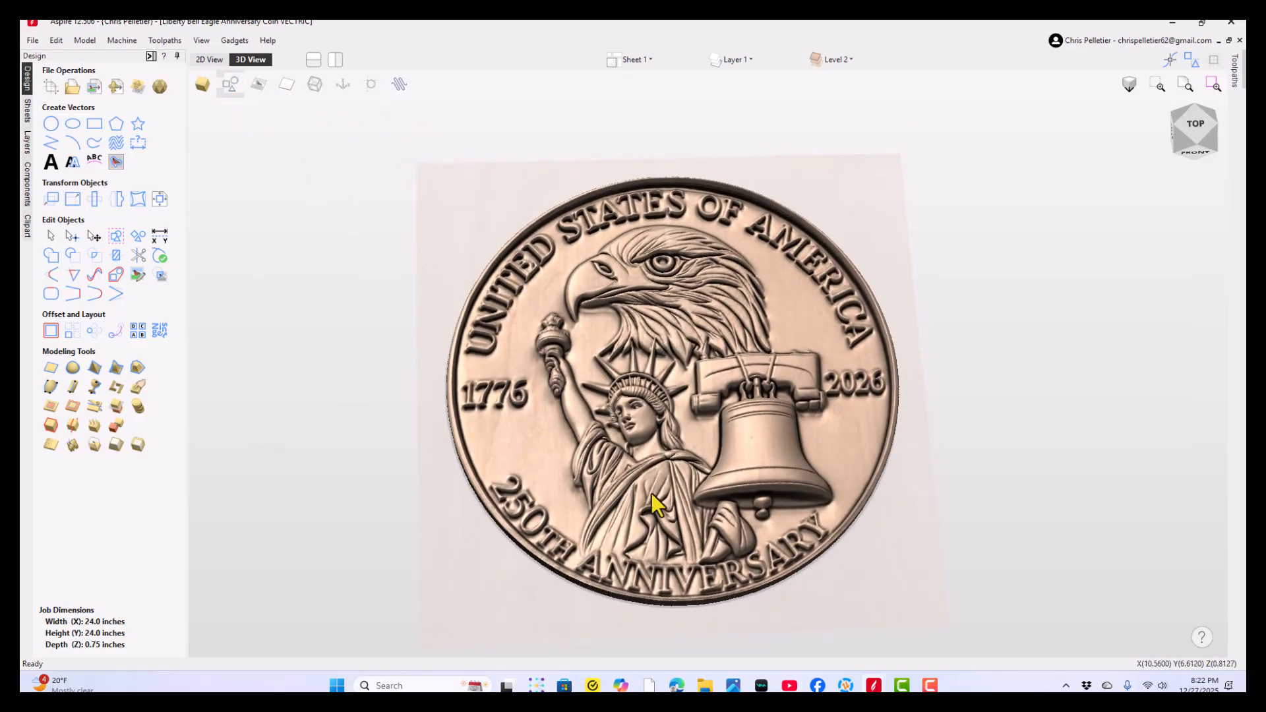
pyautogui.moveTo(651, 493); pyautogui.dragTo(528, 517)
pyautogui.scroll(4, 643, 516)
pyautogui.moveTo(838, 368); pyautogui.dragTo(705, 422)
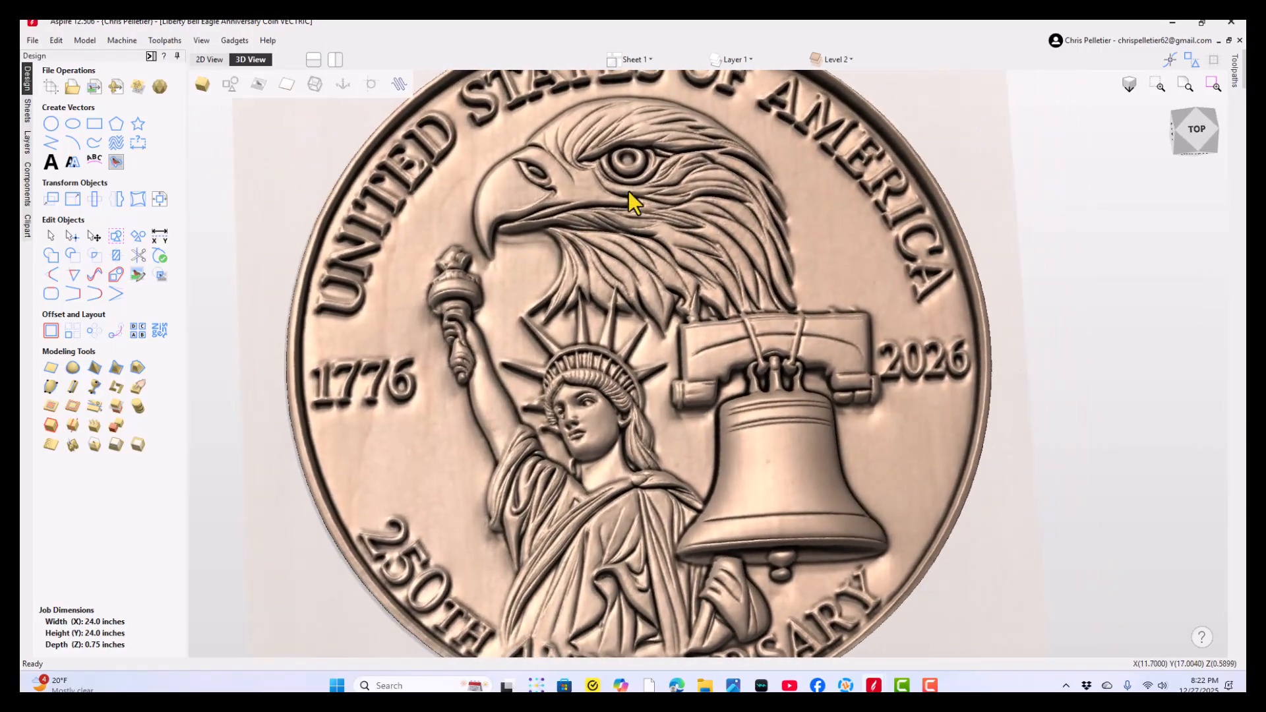
pyautogui.scroll(-3, 589, 515)
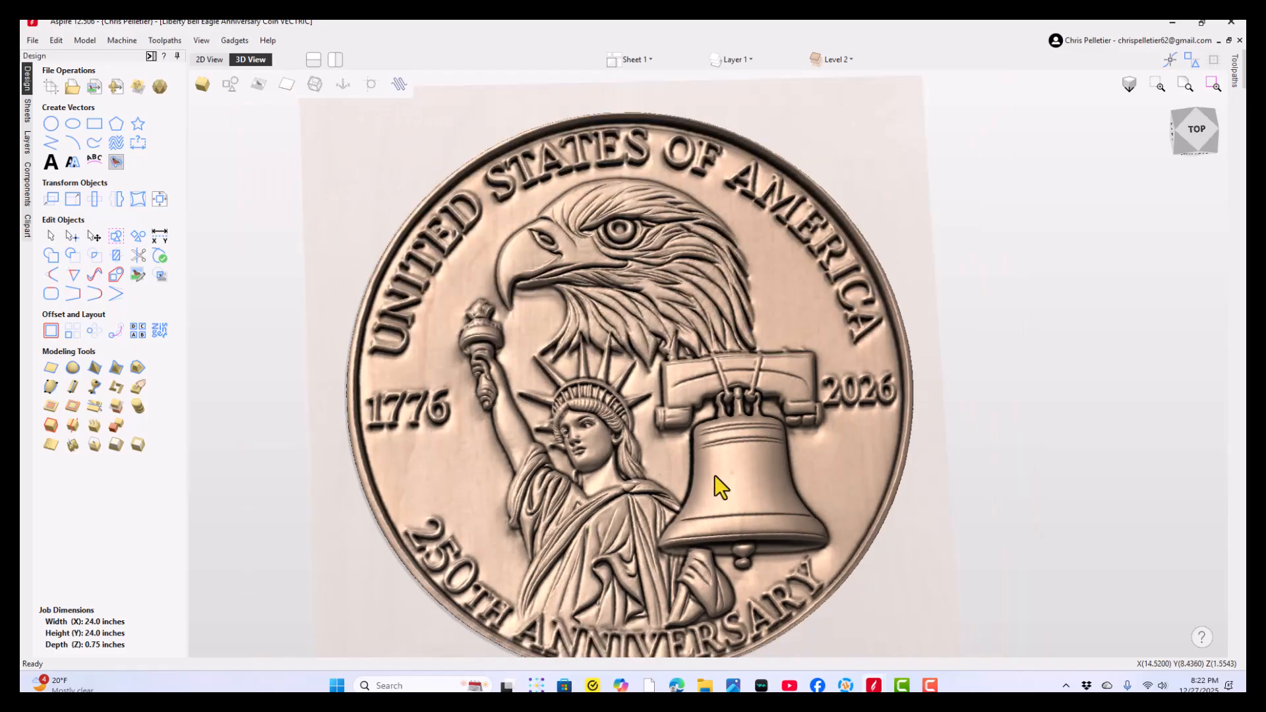
pyautogui.moveTo(757, 443); pyautogui.dragTo(619, 402)
pyautogui.scroll(3, 613, 537)
pyautogui.scroll(-3, 619, 402)
pyautogui.moveTo(608, 264); pyautogui.dragTo(449, 363)
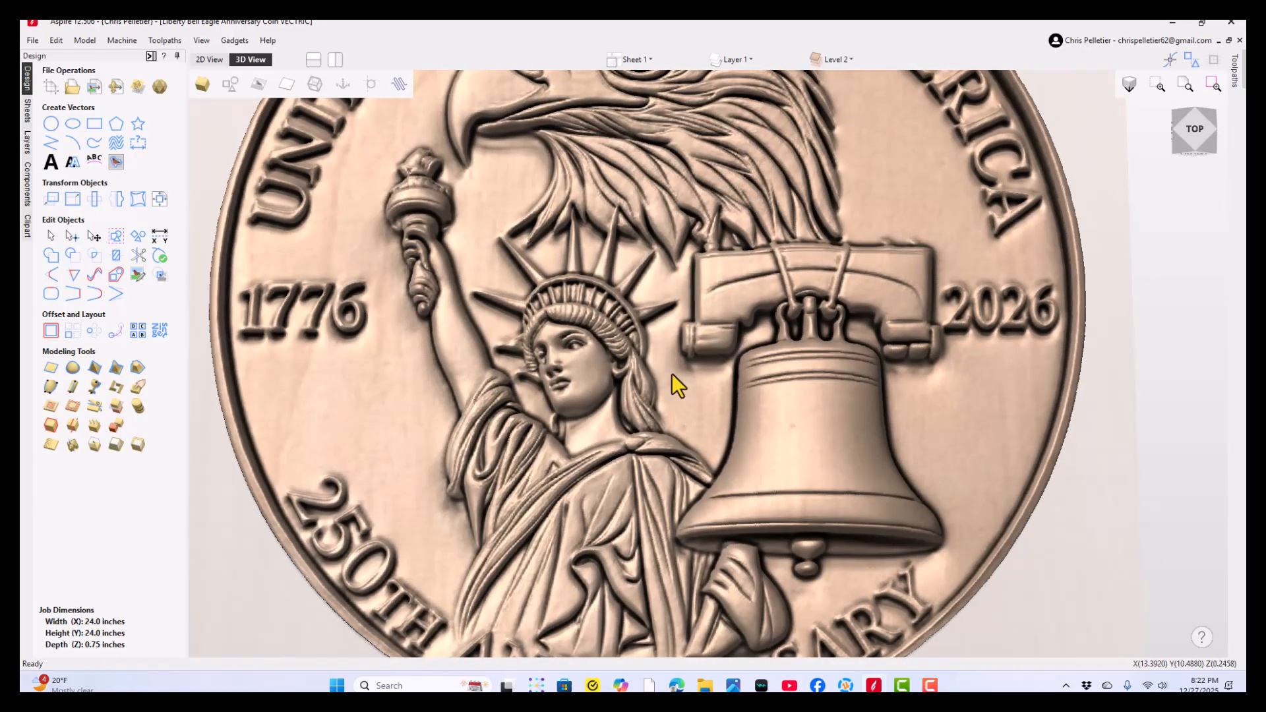
pyautogui.scroll(-2, 403, 388)
pyautogui.moveTo(403, 364); pyautogui.dragTo(433, 461, button='middle')
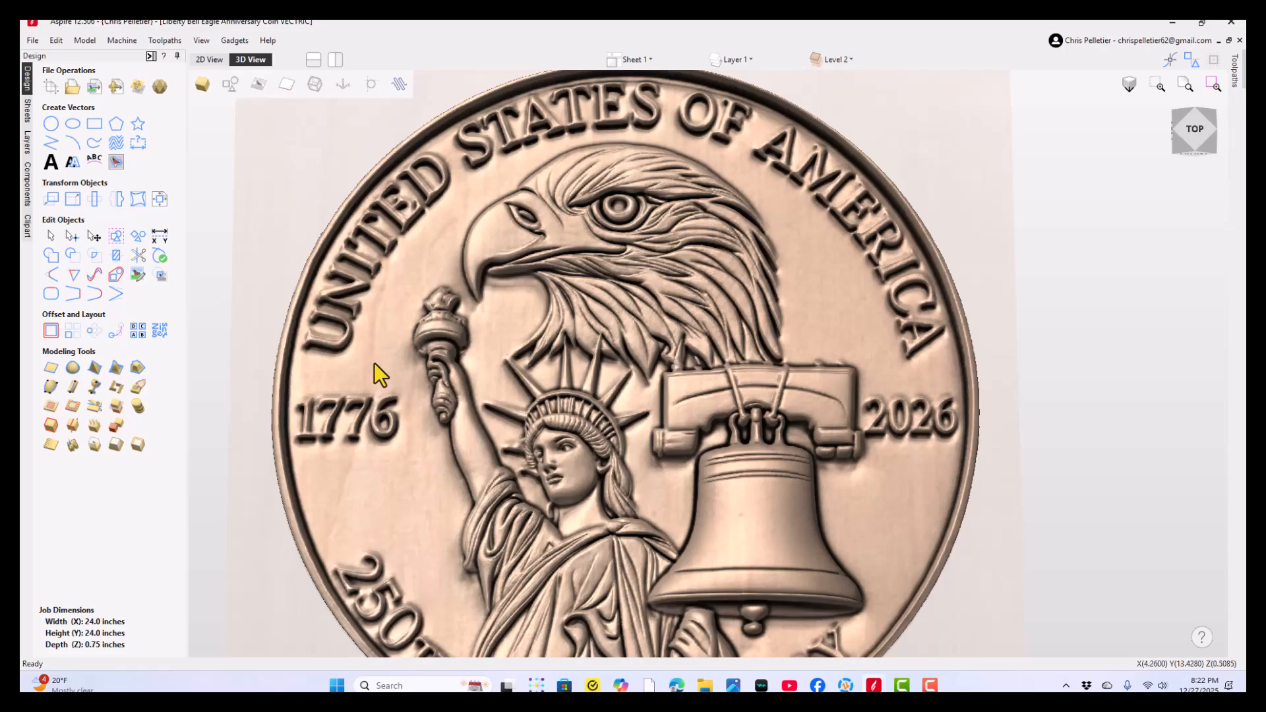
# - Inspect the relief detail around the eagle's beak, the torch and the crown, and compare it with the whole coin
pyautogui.scroll(2, 508, 302)
pyautogui.moveTo(541, 324); pyautogui.dragTo(553, 300)
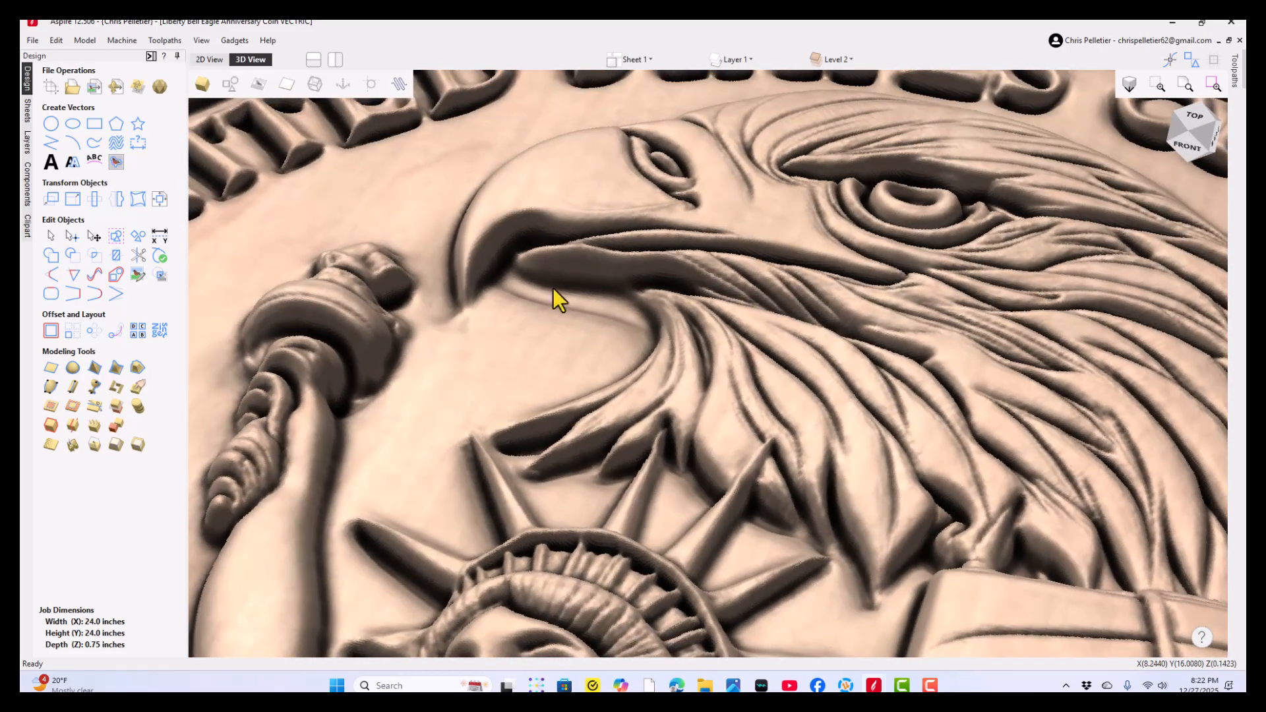
pyautogui.moveTo(291, 173); pyautogui.dragTo(541, 351, button='middle')
pyautogui.moveTo(451, 325); pyautogui.dragTo(623, 402)
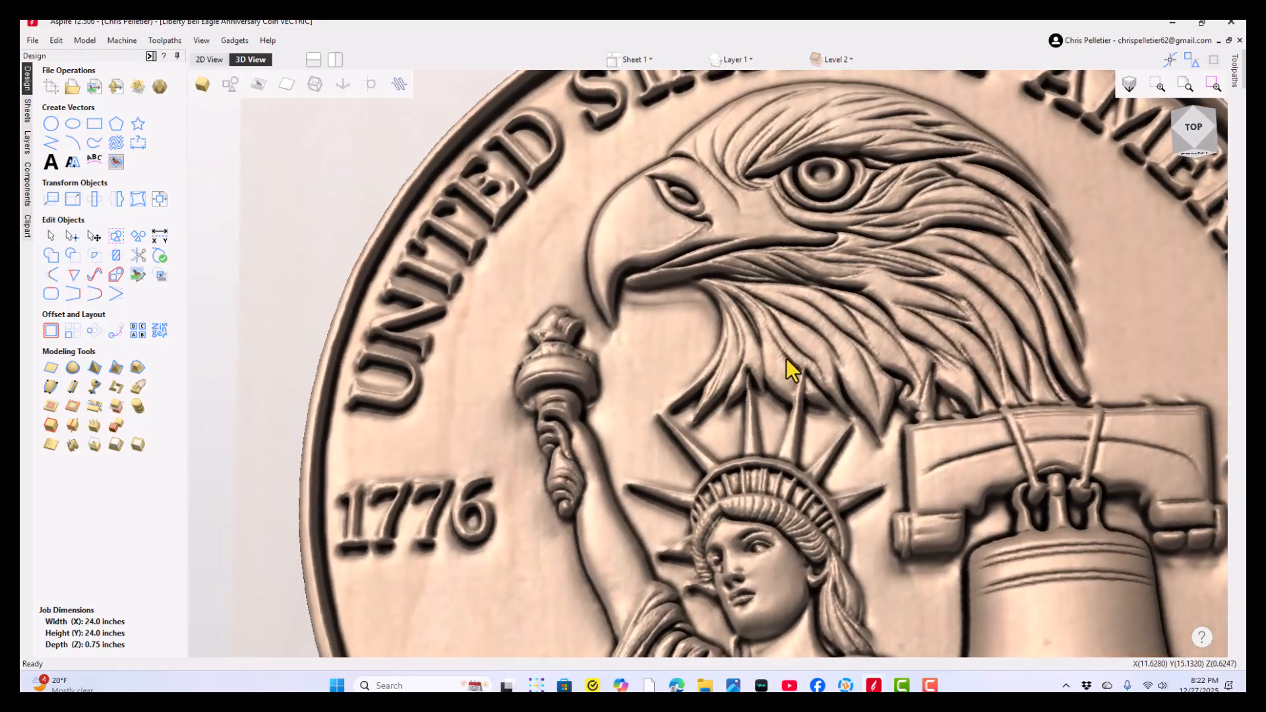
pyautogui.scroll(-3, 640, 348)
pyautogui.moveTo(640, 347); pyautogui.dragTo(584, 378, button='middle')
pyautogui.moveTo(583, 378); pyautogui.dragTo(736, 327)
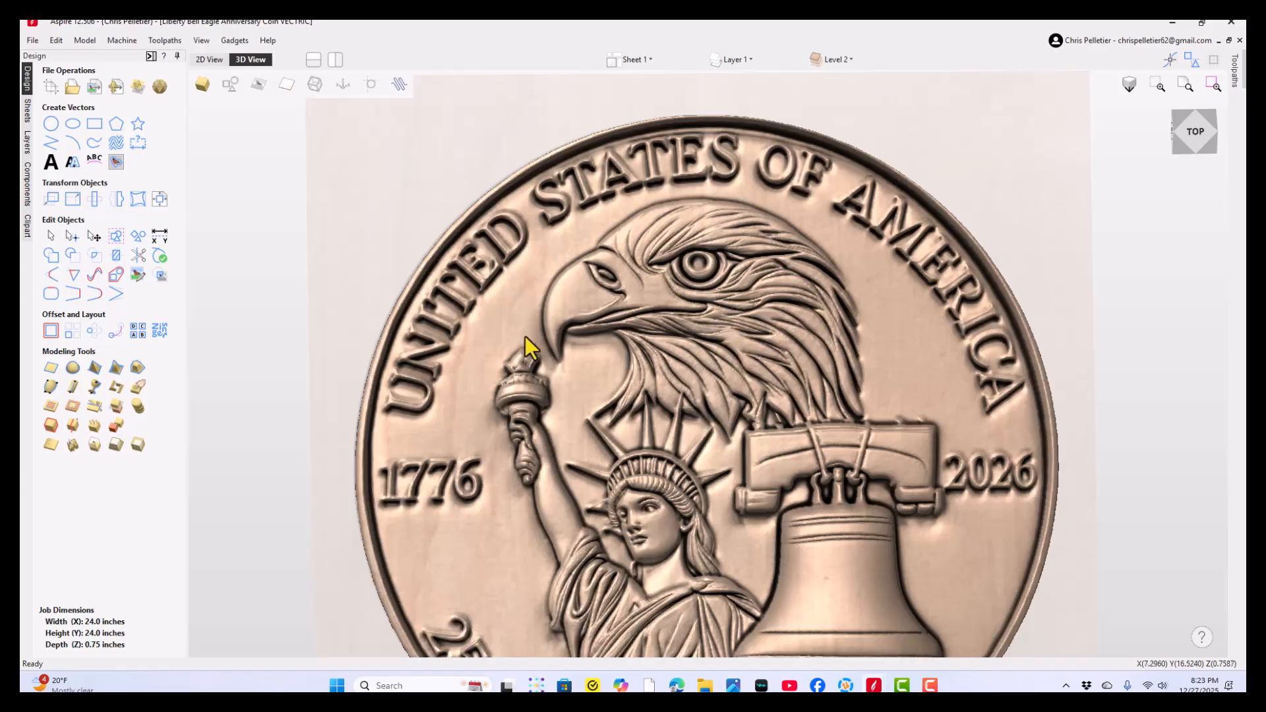
pyautogui.moveTo(525, 347); pyautogui.dragTo(515, 262)
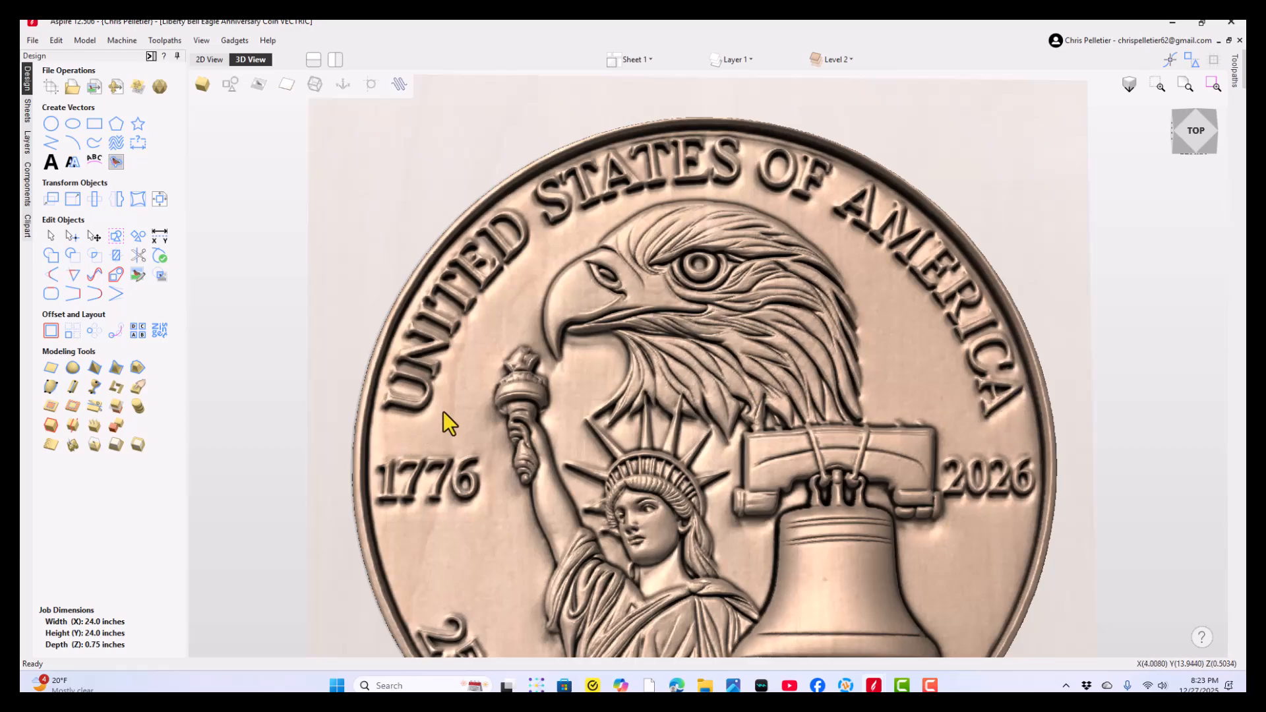
pyautogui.scroll(-5, 679, 519)
pyautogui.rightClick(658, 421)
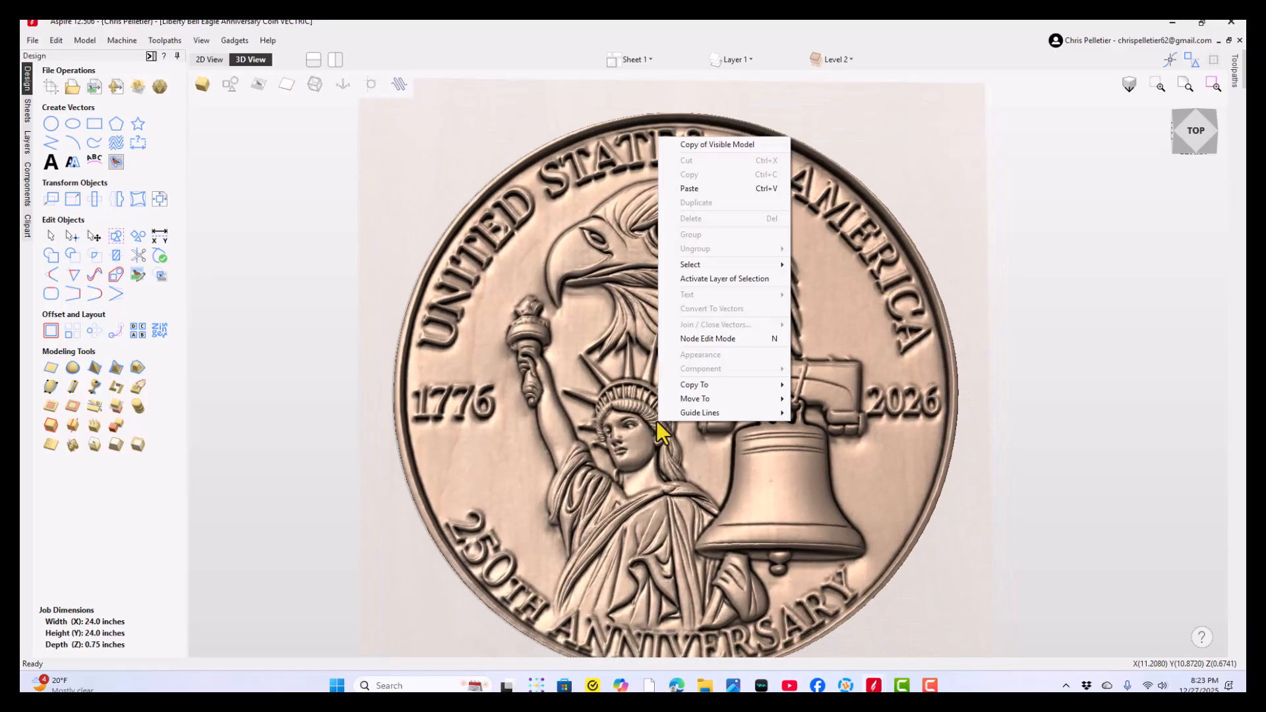
pyautogui.click(402, 527)
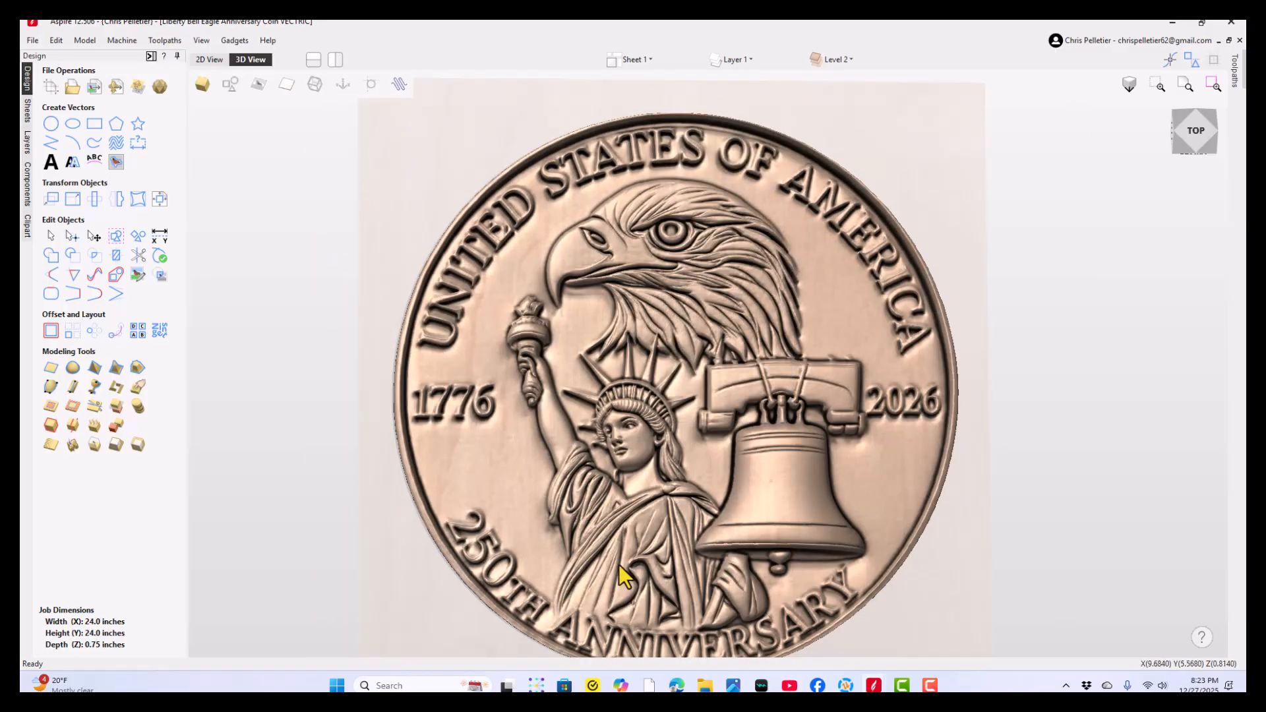
pyautogui.moveTo(618, 573); pyautogui.dragTo(661, 445)
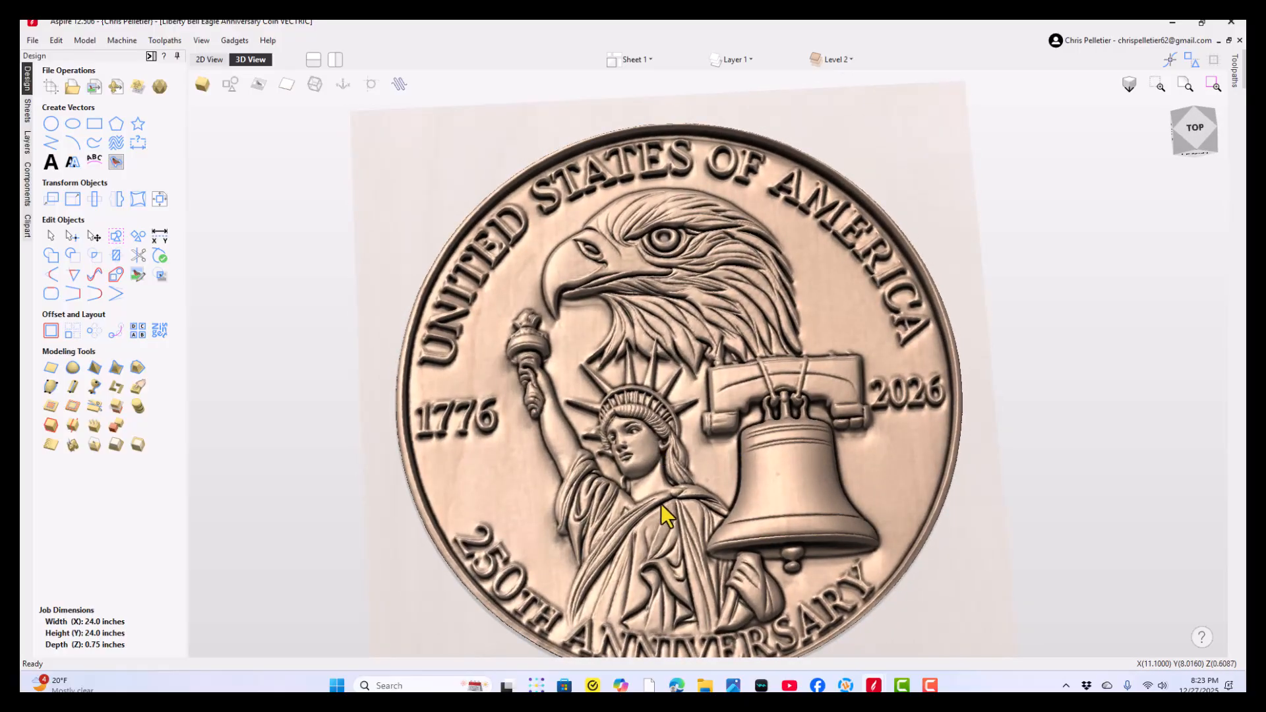
pyautogui.moveTo(661, 504); pyautogui.dragTo(622, 486)
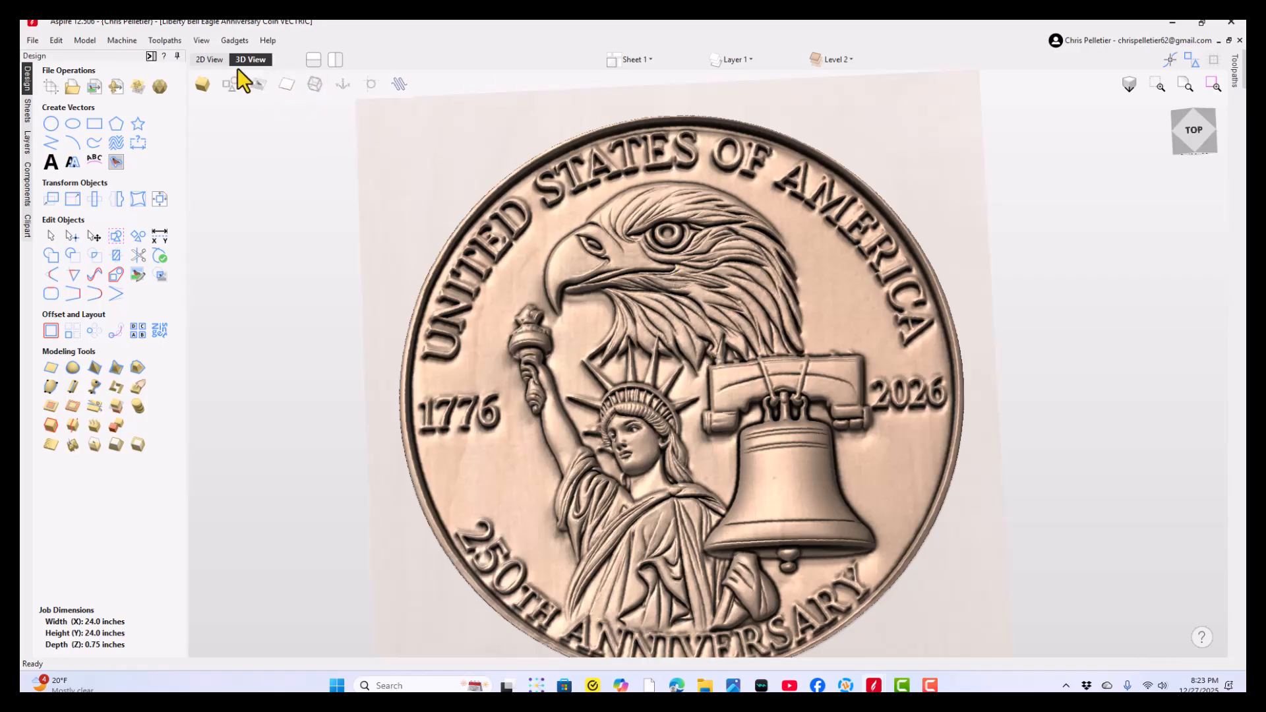
# - Switch to the other open Aspire window containing the America 250 coin AA in progress project
pyautogui.click(1171, 22)
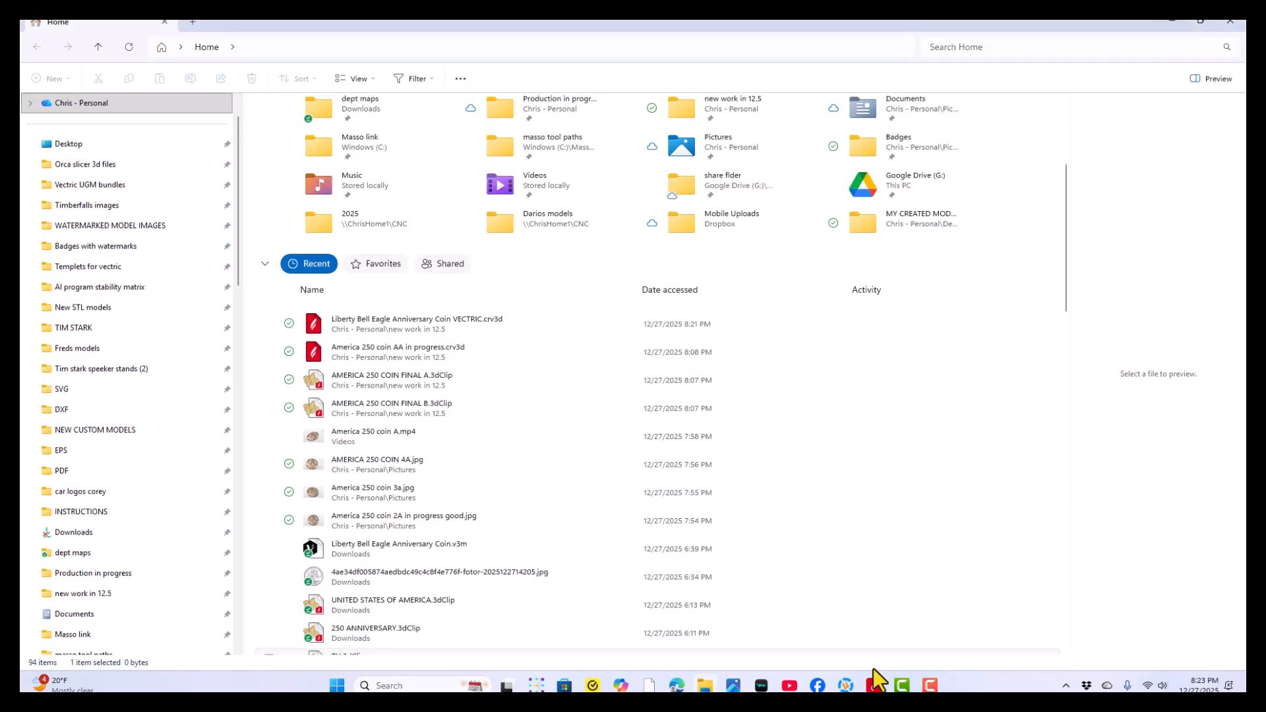
pyautogui.moveTo(911, 689)
pyautogui.click(999, 623)
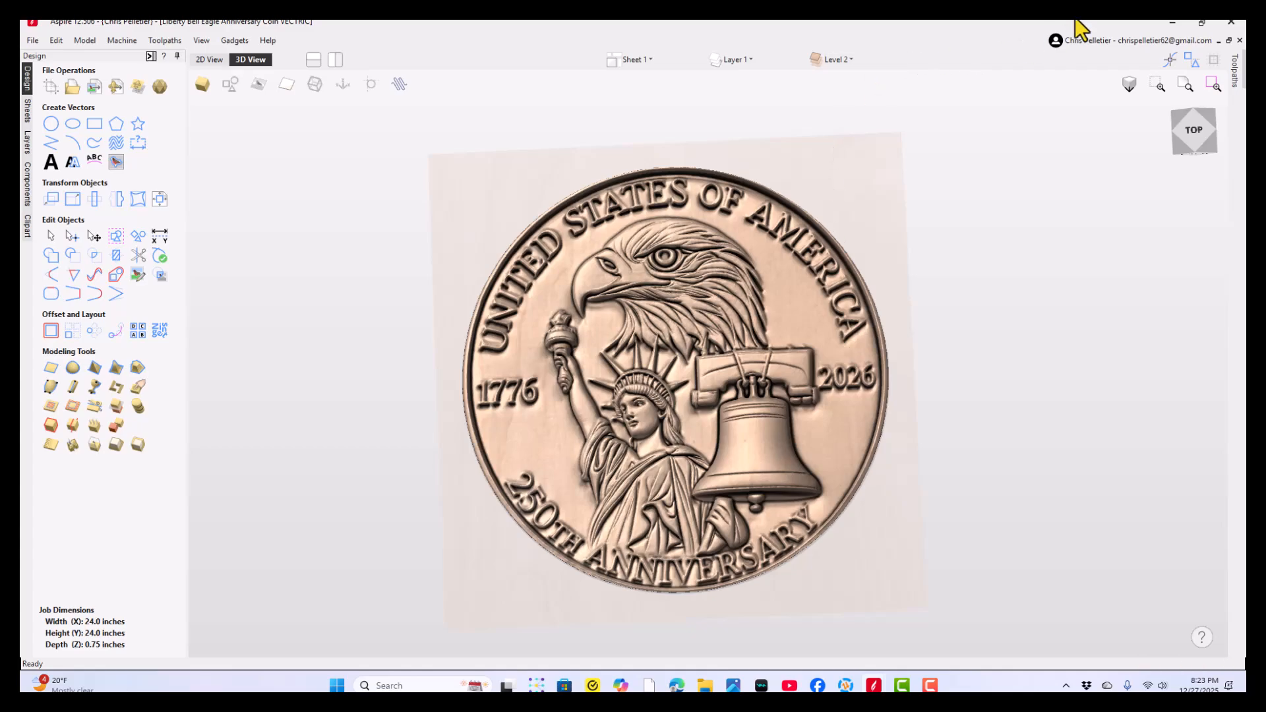
pyautogui.click(1171, 22)
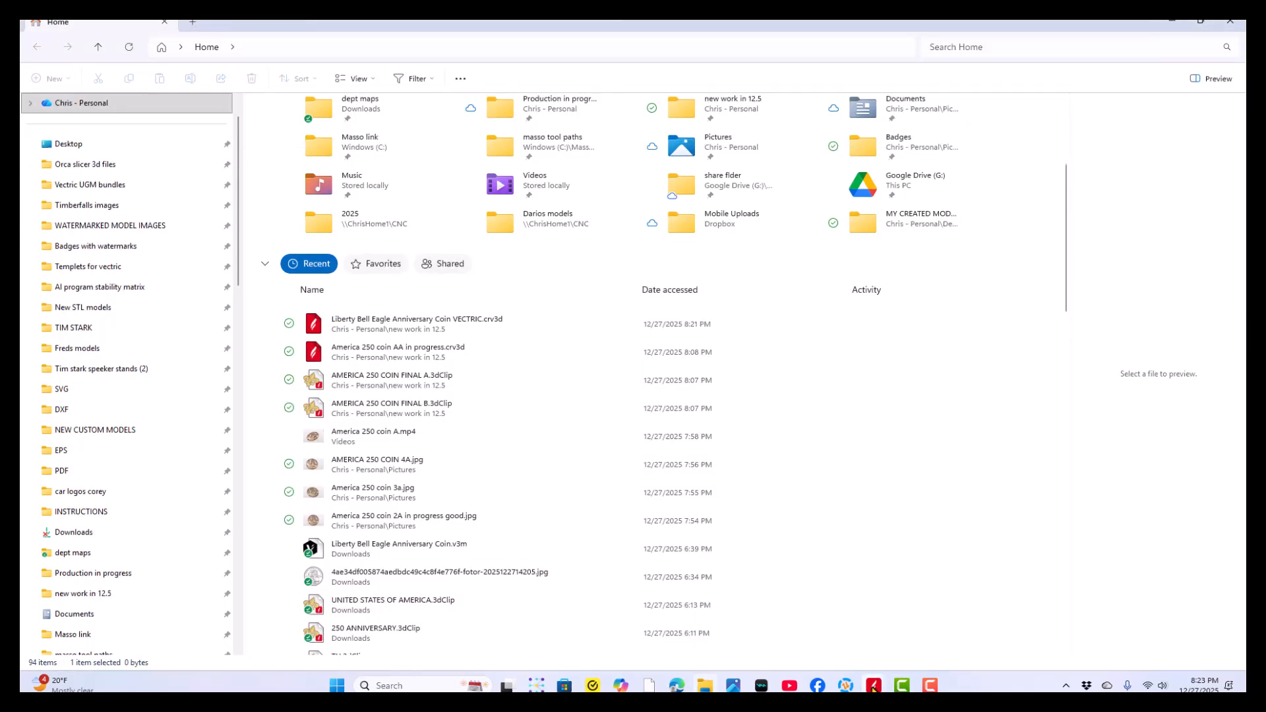
pyautogui.moveTo(872, 688)
pyautogui.click(749, 622)
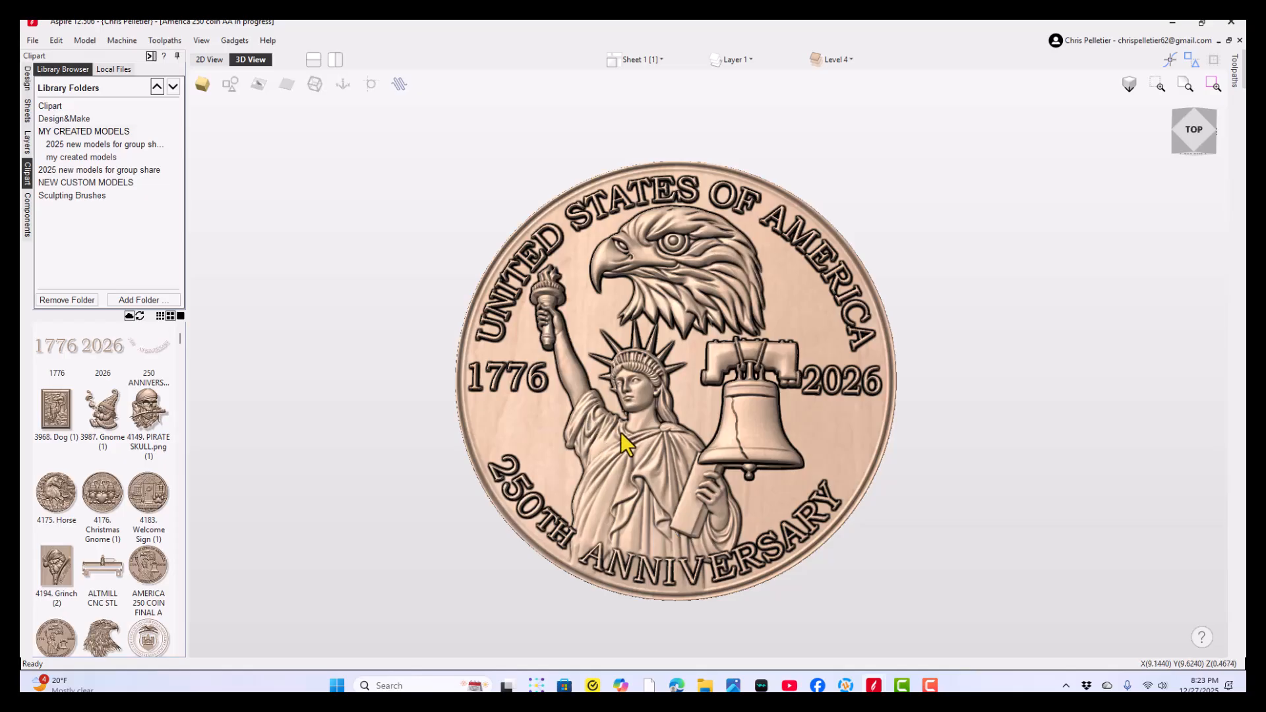
# - Examine the America 250 coin from above and at tilted angles, focusing on the statue and the raised 1776 and 250TH lettering
pyautogui.scroll(3, 702, 352)
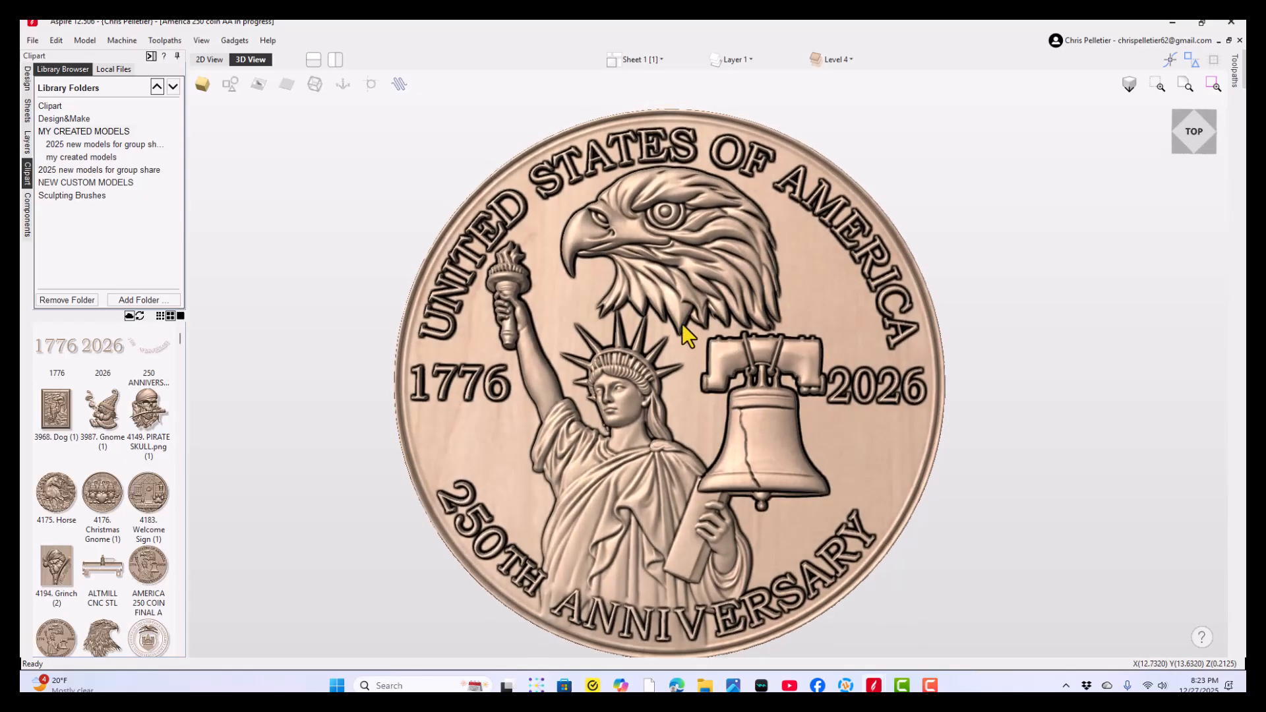
pyautogui.moveTo(689, 443); pyautogui.dragTo(502, 494)
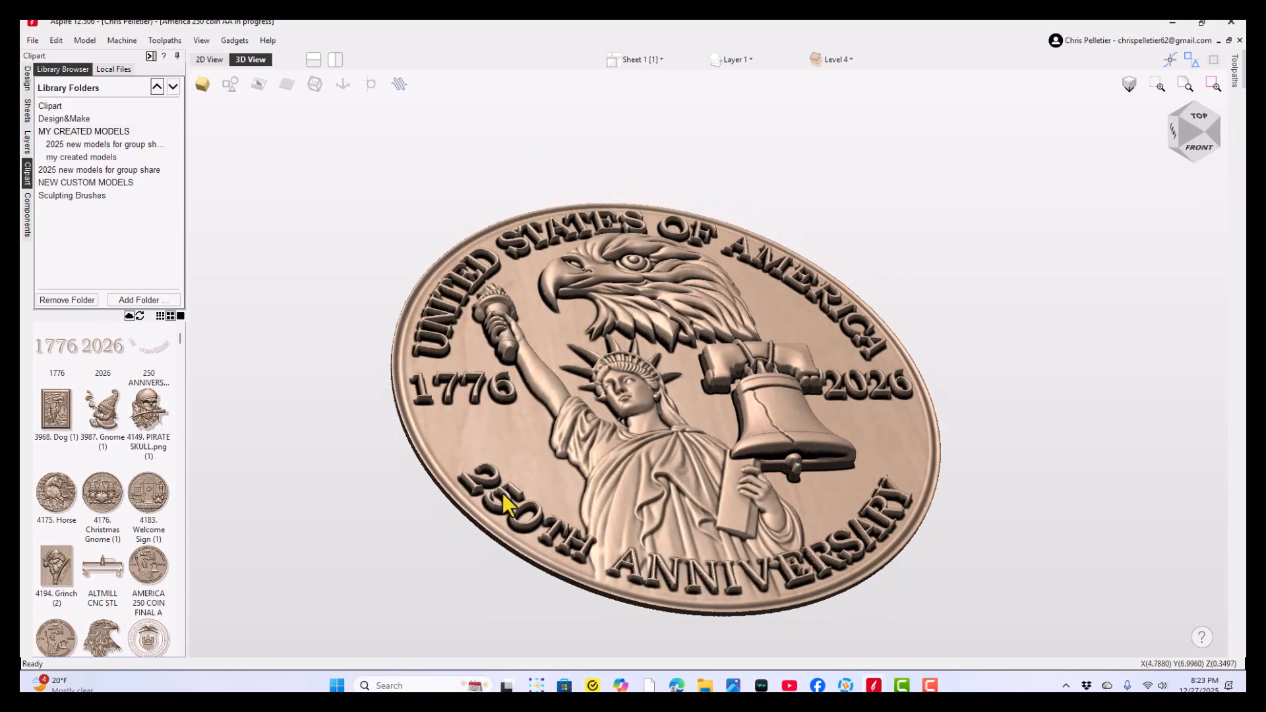
pyautogui.scroll(5, 461, 472)
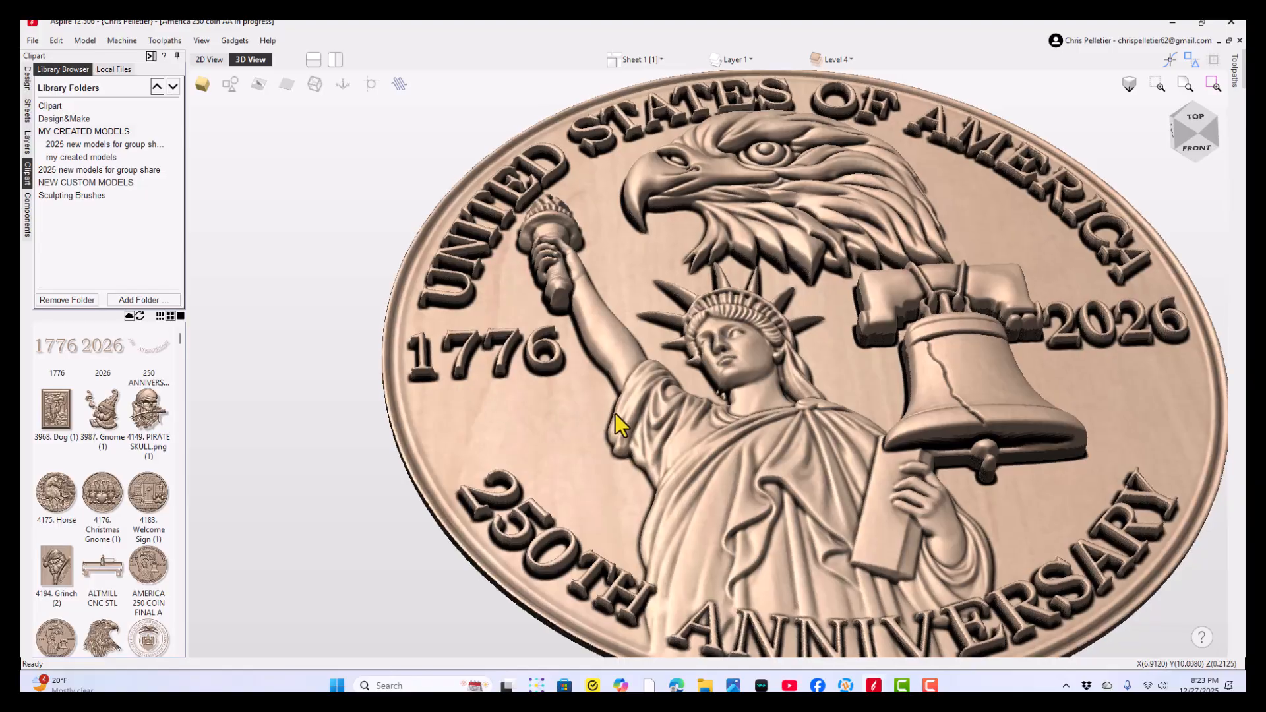
pyautogui.moveTo(615, 413); pyautogui.dragTo(773, 613)
pyautogui.moveTo(627, 253); pyautogui.dragTo(590, 261)
pyautogui.scroll(-3, 675, 385)
pyautogui.moveTo(697, 452); pyautogui.dragTo(718, 456)
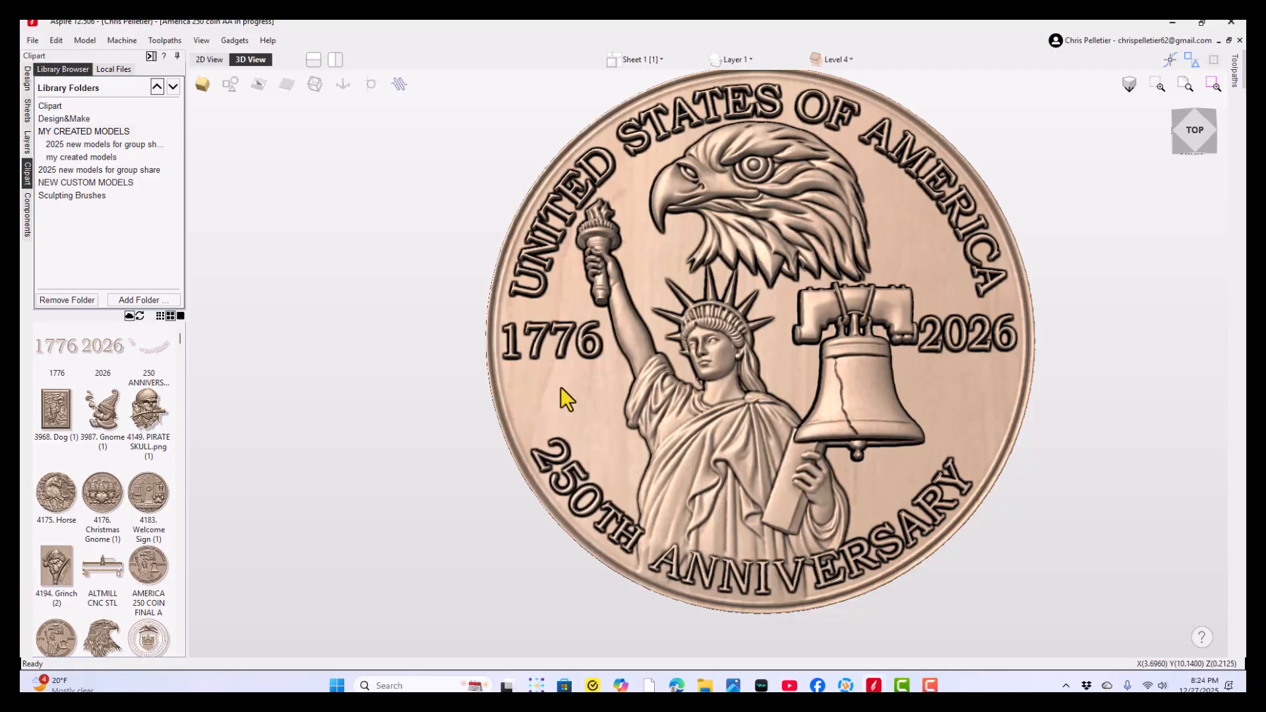
pyautogui.moveTo(505, 430); pyautogui.dragTo(540, 419)
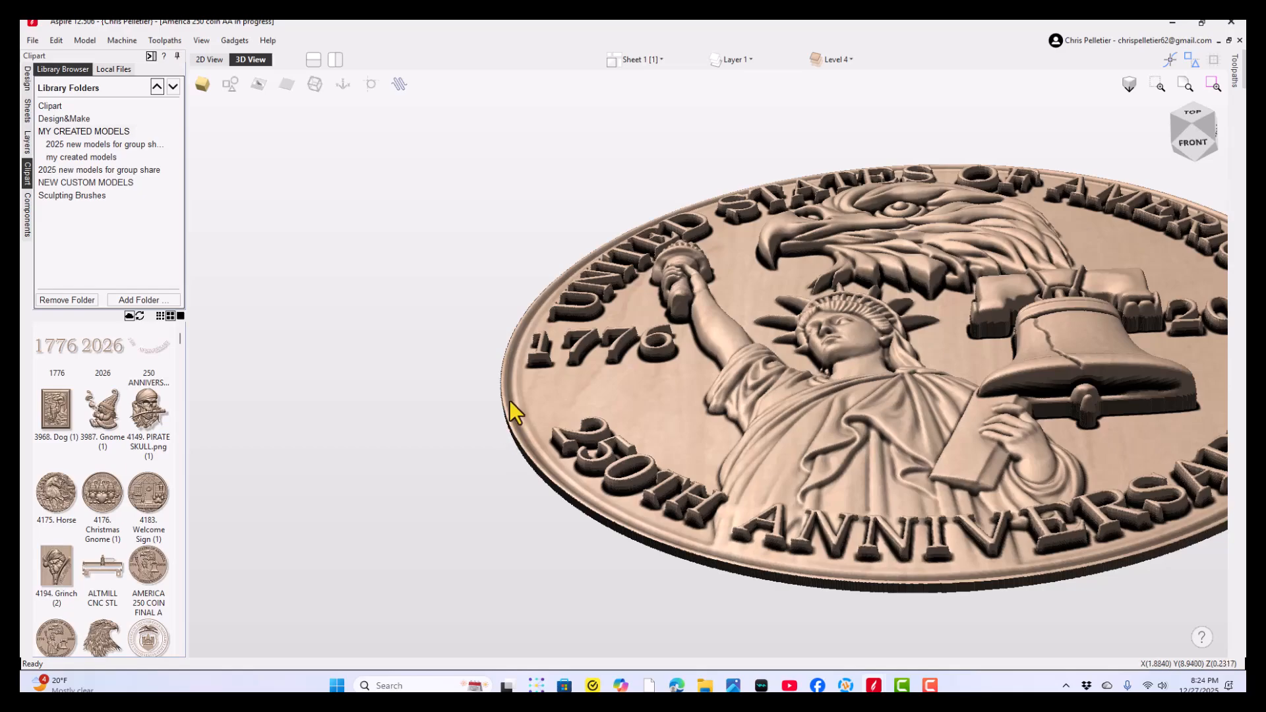
pyautogui.scroll(2, 509, 403)
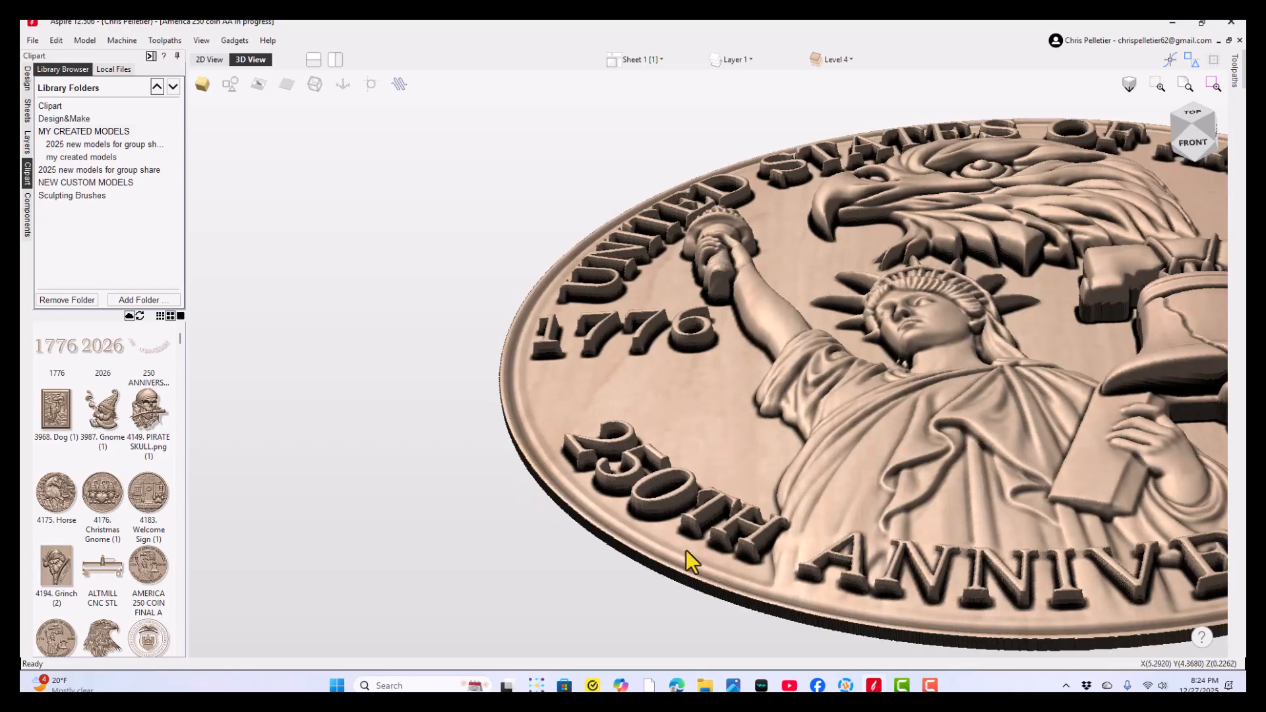
pyautogui.moveTo(628, 532); pyautogui.dragTo(657, 319)
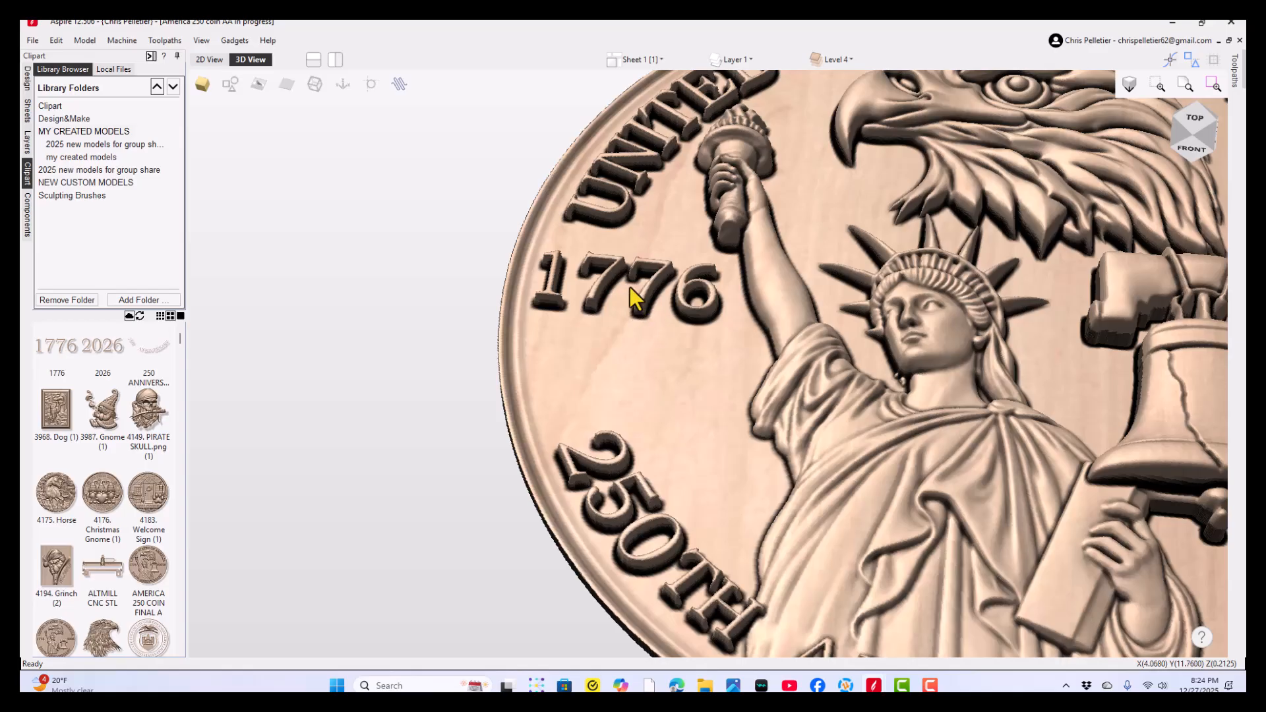
pyautogui.moveTo(619, 489); pyautogui.dragTo(724, 295)
pyautogui.scroll(-2, 653, 484)
pyautogui.moveTo(672, 422); pyautogui.dragTo(704, 381)
pyautogui.scroll(3, 660, 387)
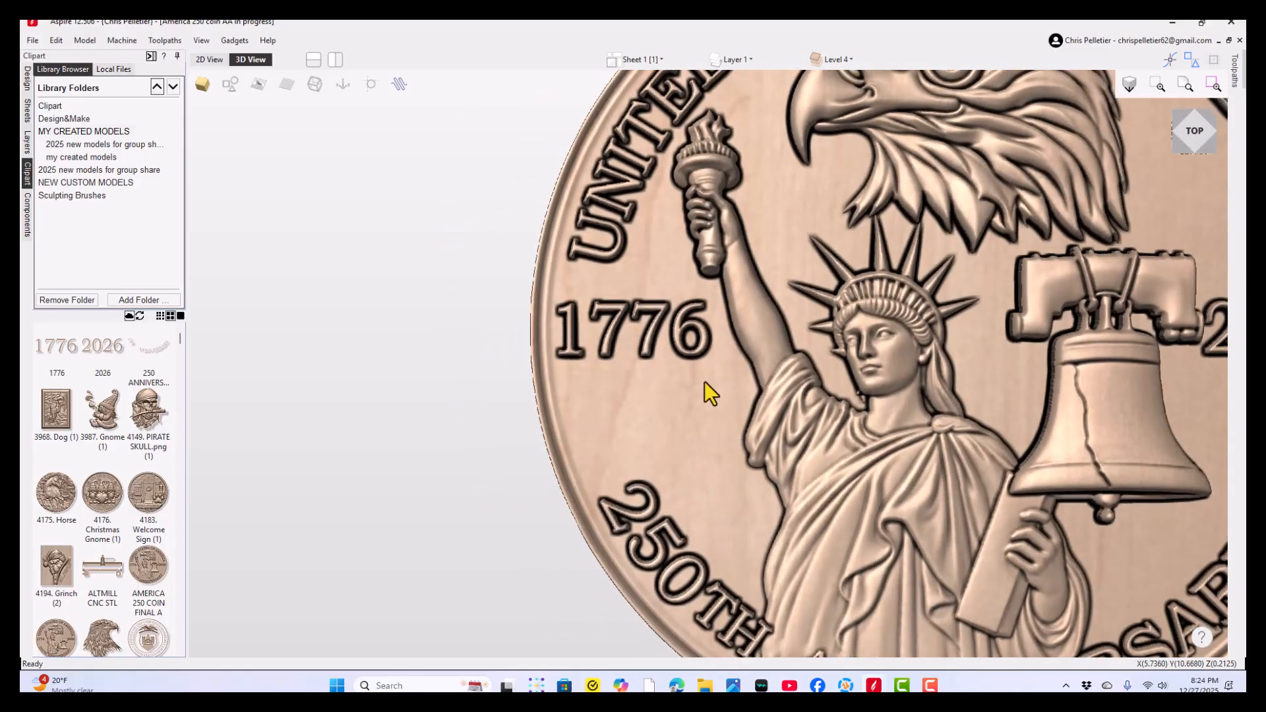
# - Inspect the America 250 coin's eagle, bell and ANNIVERSARY lettering from above and from low side angles
pyautogui.moveTo(704, 381); pyautogui.dragTo(493, 532, button='middle')
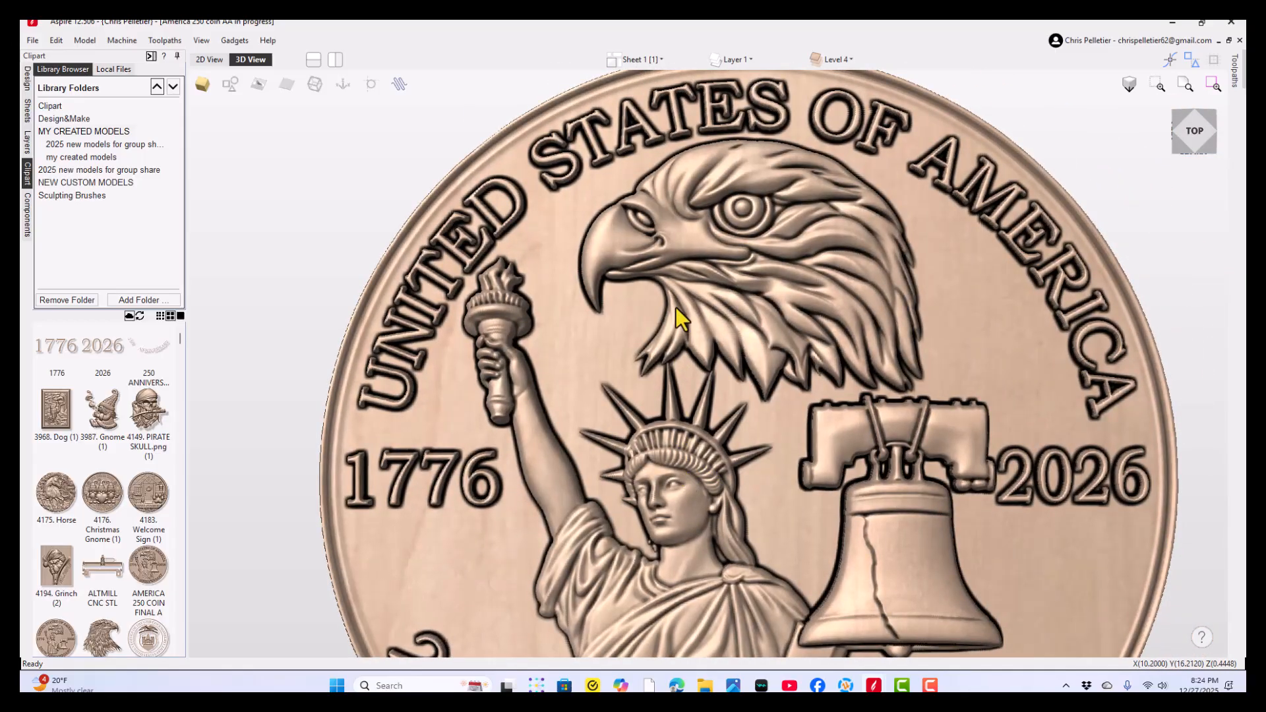
pyautogui.moveTo(675, 306); pyautogui.dragTo(713, 461)
pyautogui.moveTo(780, 484); pyautogui.dragTo(691, 497)
pyautogui.moveTo(673, 566); pyautogui.dragTo(853, 397)
pyautogui.moveTo(727, 442); pyautogui.dragTo(702, 384)
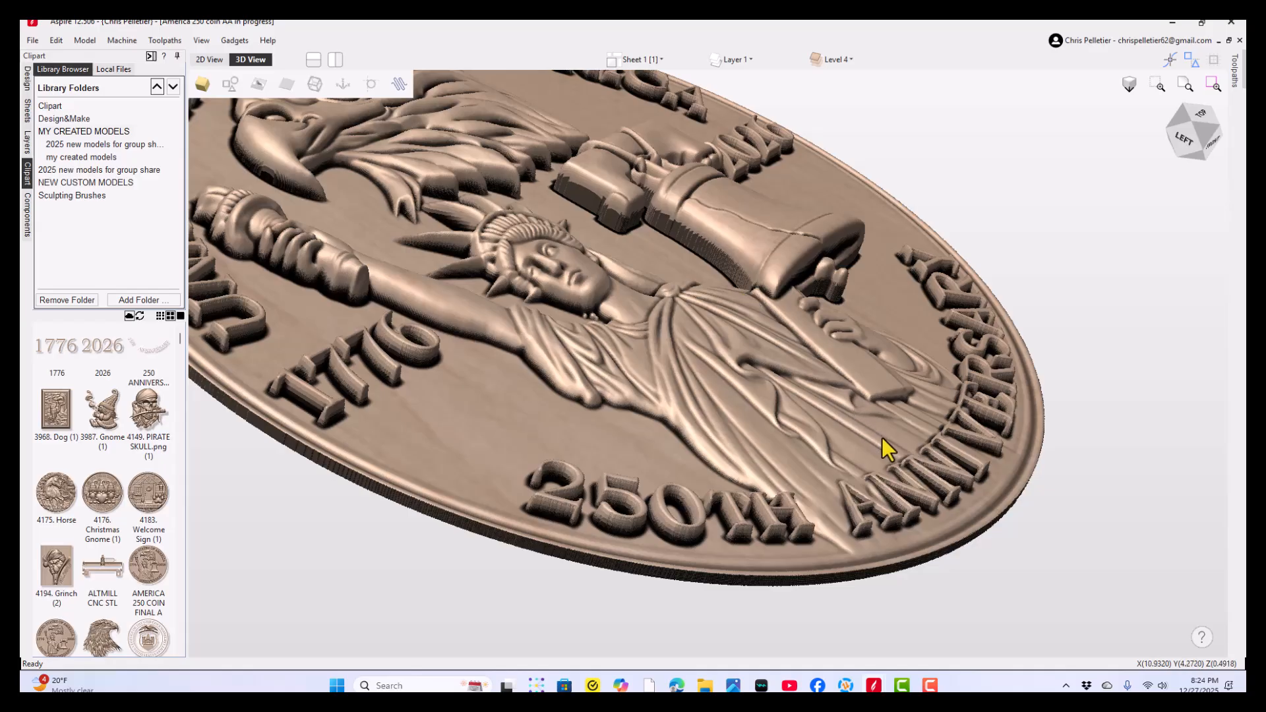
pyautogui.moveTo(1006, 457); pyautogui.dragTo(726, 488)
pyautogui.moveTo(995, 579); pyautogui.dragTo(675, 394)
pyautogui.moveTo(675, 394); pyautogui.dragTo(608, 498, button='middle')
pyautogui.scroll(-2, 609, 488)
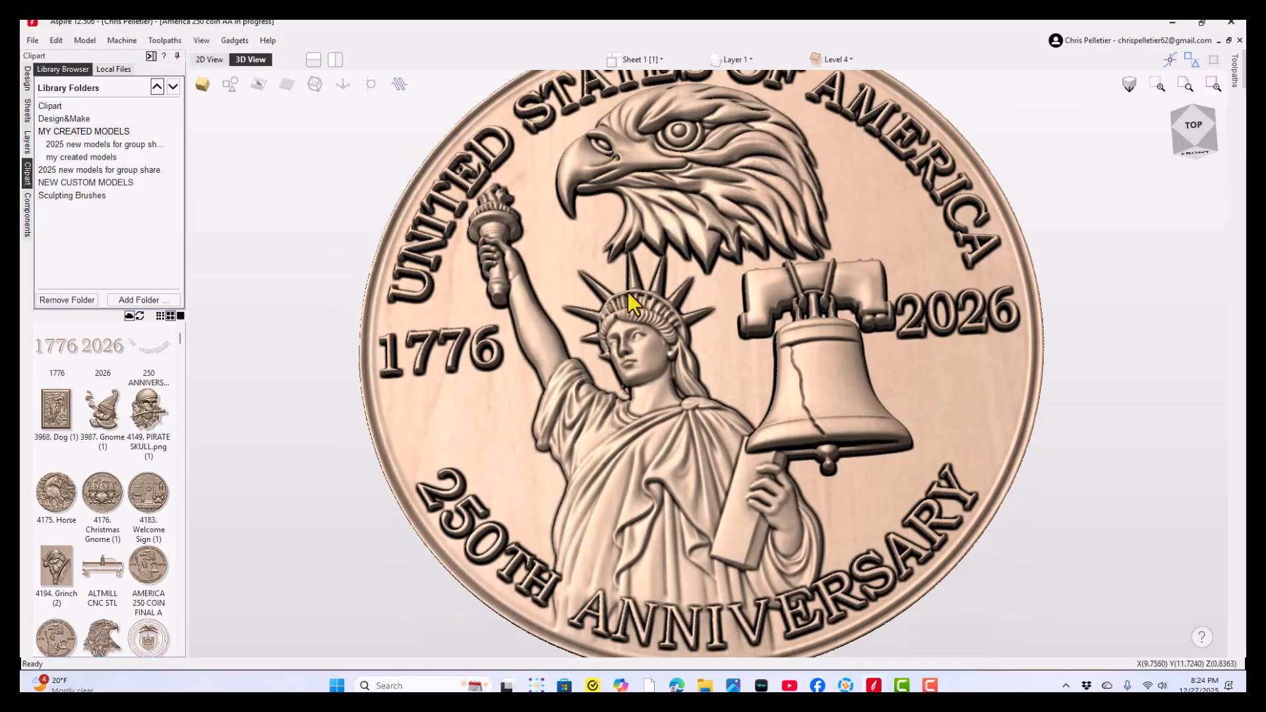
# - Make Sheet 1 the active sheet in place of Sheet 1 [1] and show its coin model in 3D
pyautogui.click(640, 62)
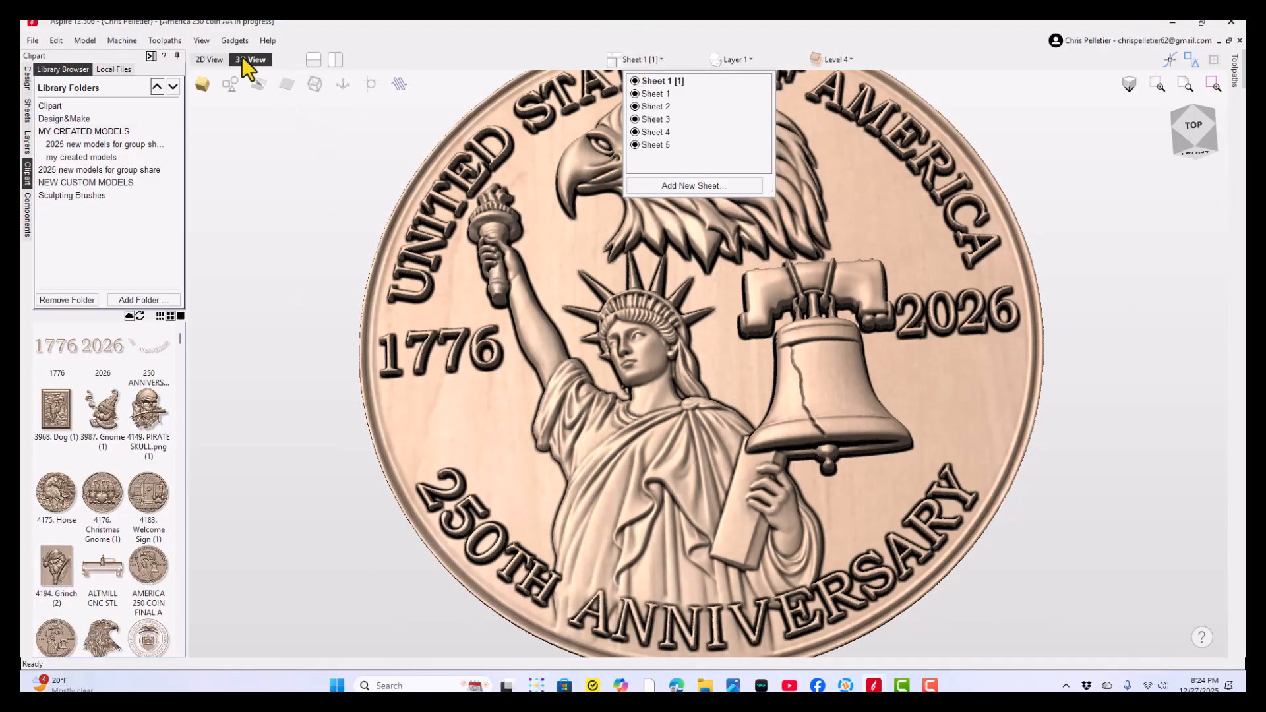
pyautogui.click(208, 59)
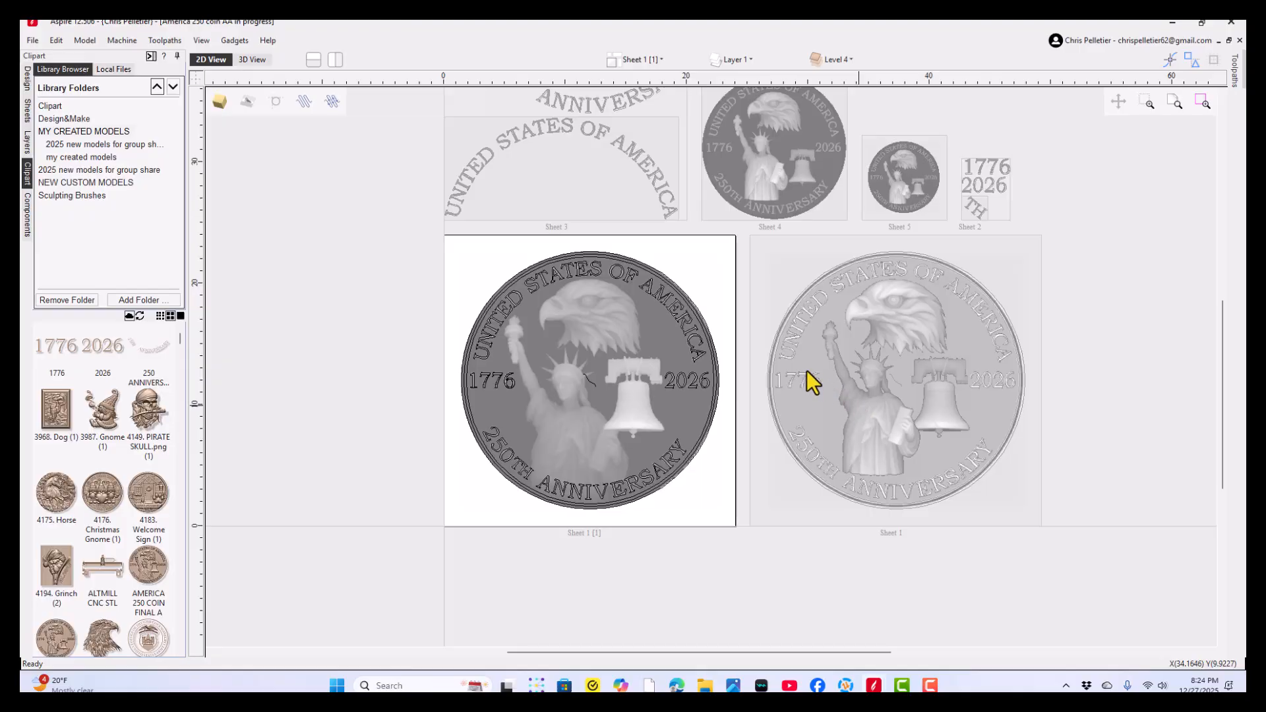
pyautogui.doubleClick(755, 364)
pyautogui.click(252, 61)
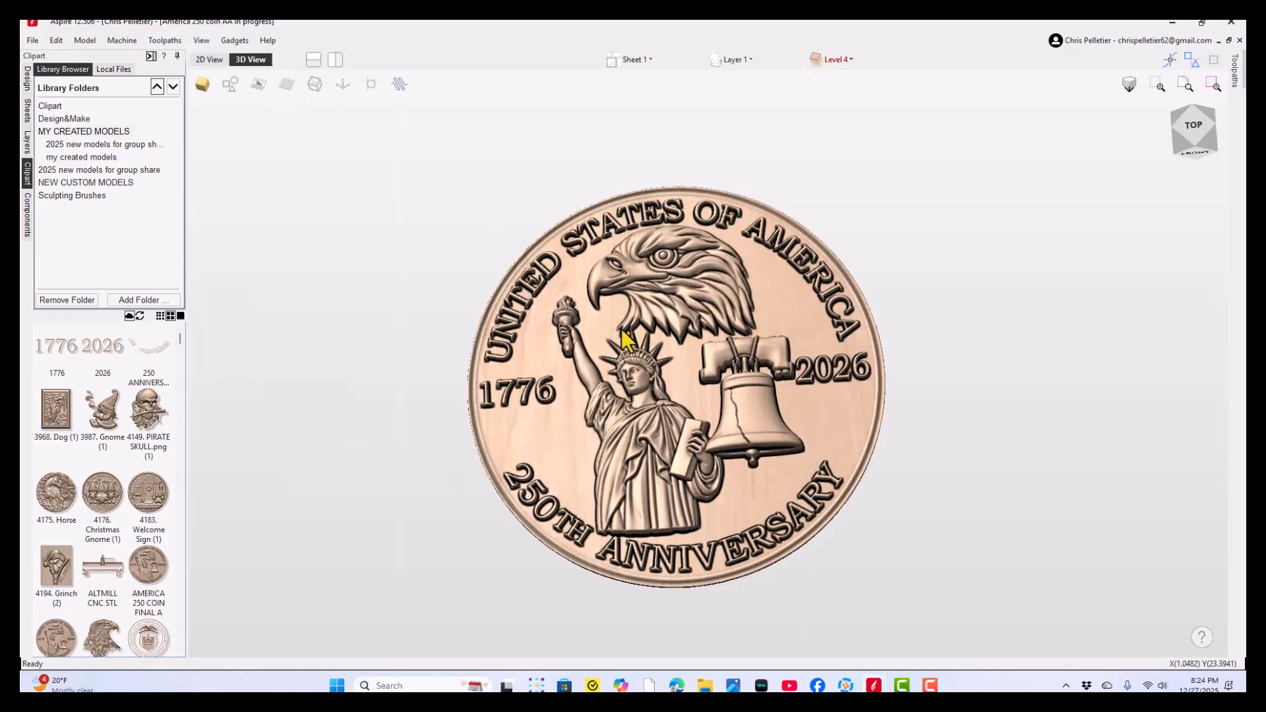
# - Examine the Sheet 1 coin version, focusing on the full Statue of Liberty figure, its tablet and the bell
pyautogui.moveTo(662, 518); pyautogui.dragTo(521, 507)
pyautogui.scroll(5, 968, 567)
pyautogui.scroll(-2, 527, 494)
pyautogui.moveTo(601, 472); pyautogui.dragTo(662, 459)
pyautogui.moveTo(604, 455); pyautogui.dragTo(626, 532, button='middle')
pyautogui.moveTo(625, 531)
pyautogui.mouseDown()
pyautogui.moveTo(683, 402)
pyautogui.moveTo(650, 532)
pyautogui.mouseUp()
pyautogui.moveTo(647, 513); pyautogui.dragTo(627, 400, button='middle')
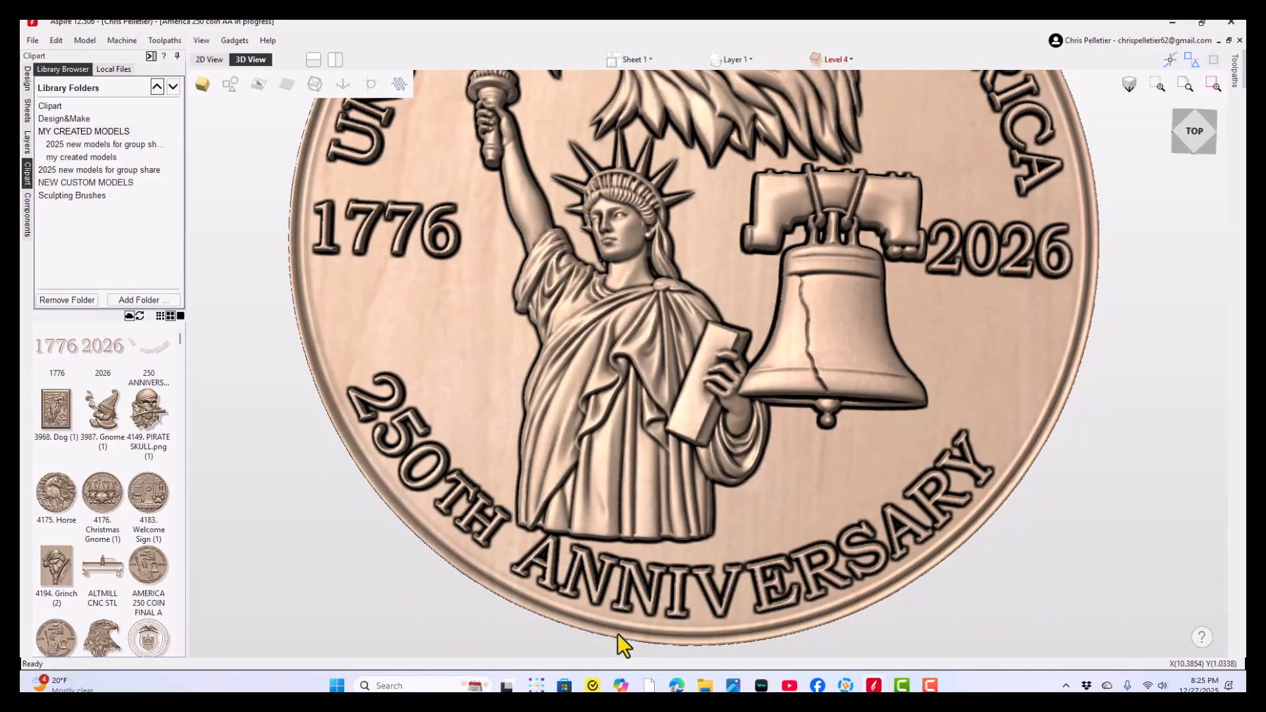
# - Examine the Sheet 1 coin from above and at low angles, comparing the relief height of the eagle, statue, bell and lettering
pyautogui.moveTo(648, 457); pyautogui.dragTo(652, 535, button='middle')
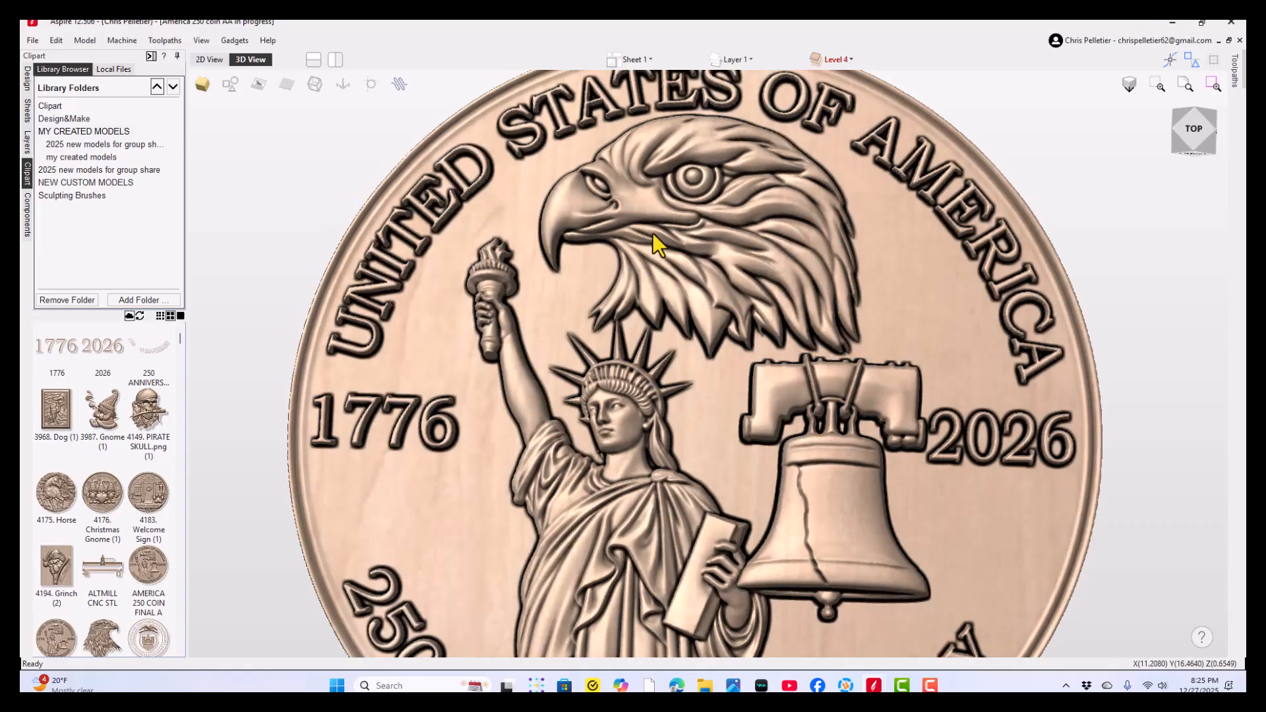
pyautogui.moveTo(666, 248)
pyautogui.mouseDown()
pyautogui.moveTo(702, 237)
pyautogui.moveTo(661, 263)
pyautogui.mouseUp()
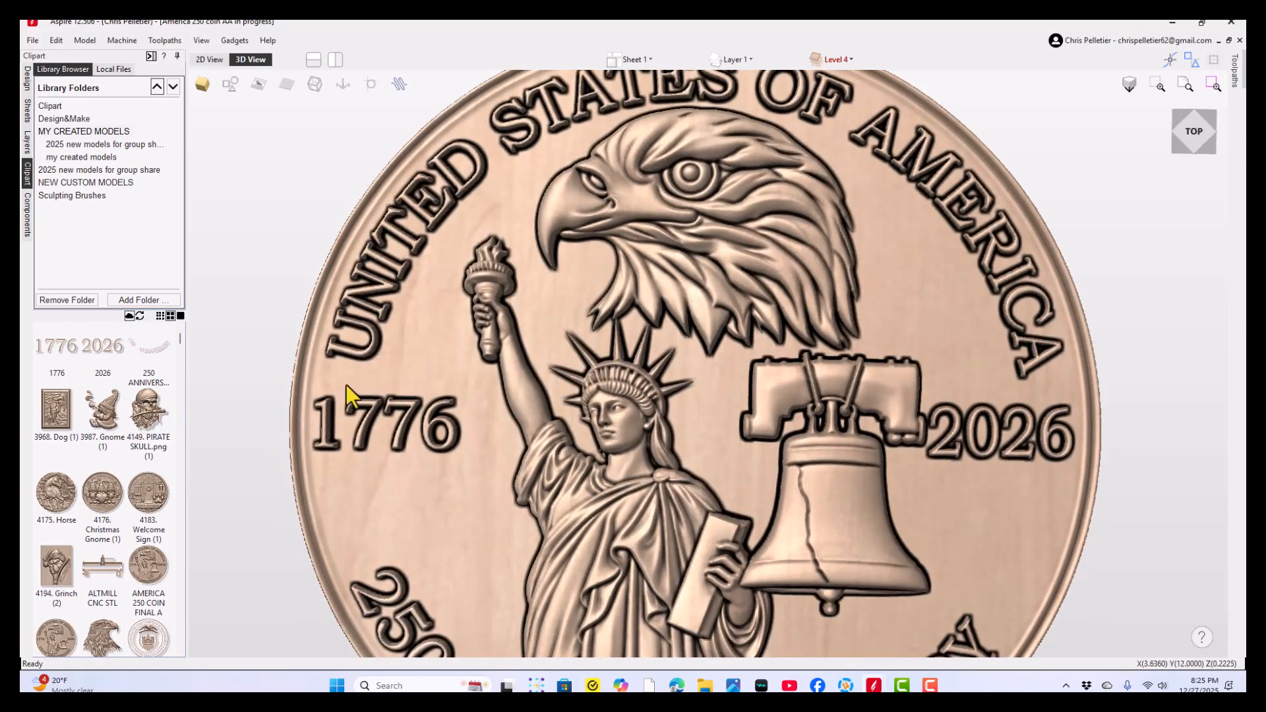
pyautogui.scroll(-3, 712, 480)
pyautogui.moveTo(713, 476)
pyautogui.mouseDown()
pyautogui.moveTo(716, 445)
pyautogui.moveTo(718, 477)
pyautogui.moveTo(701, 485)
pyautogui.moveTo(716, 472)
pyautogui.mouseUp()
pyautogui.scroll(3, 699, 513)
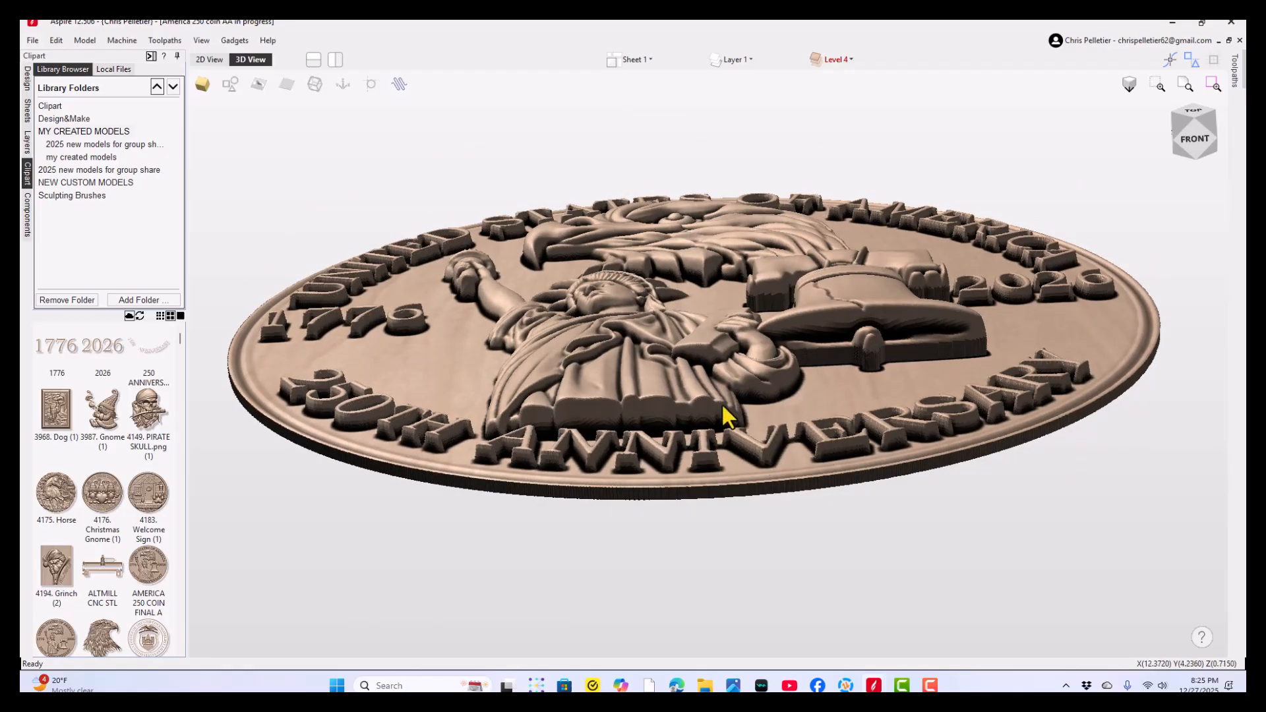
pyautogui.moveTo(722, 402); pyautogui.dragTo(725, 489)
pyautogui.scroll(2, 718, 342)
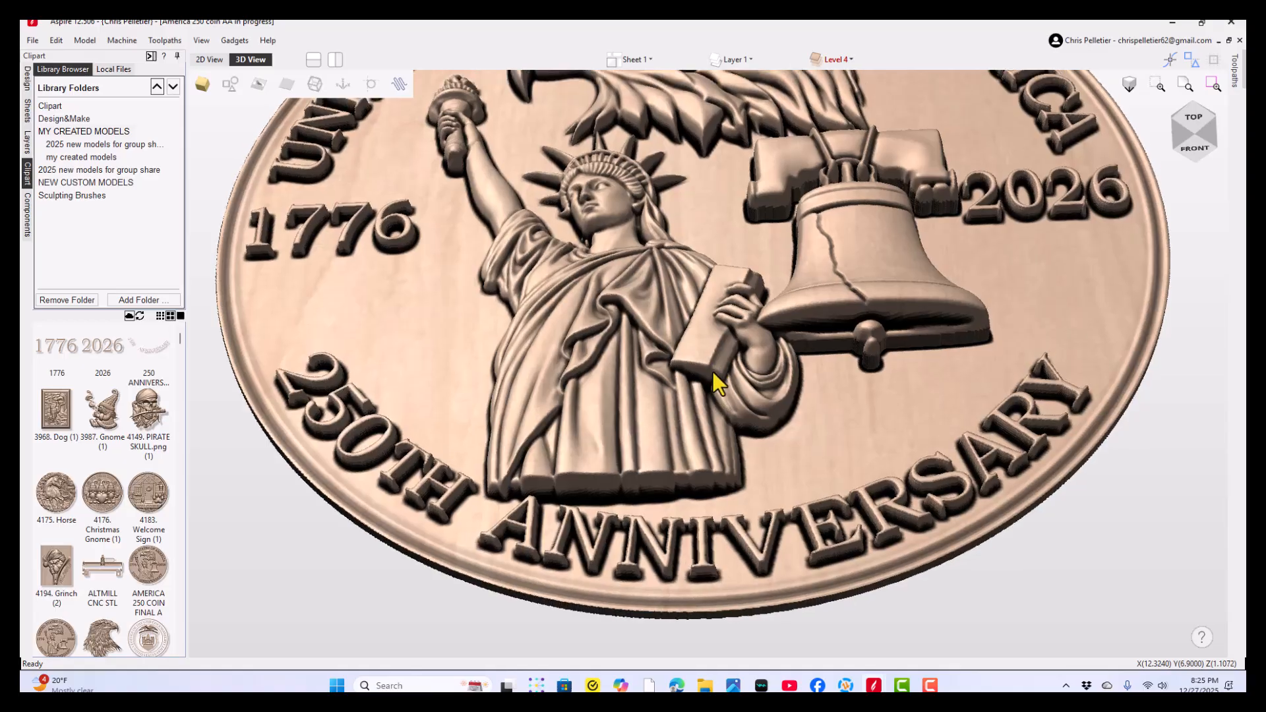
pyautogui.moveTo(712, 370); pyautogui.dragTo(725, 437)
pyautogui.scroll(-2, 726, 437)
pyautogui.moveTo(722, 430); pyautogui.dragTo(706, 476, button='middle')
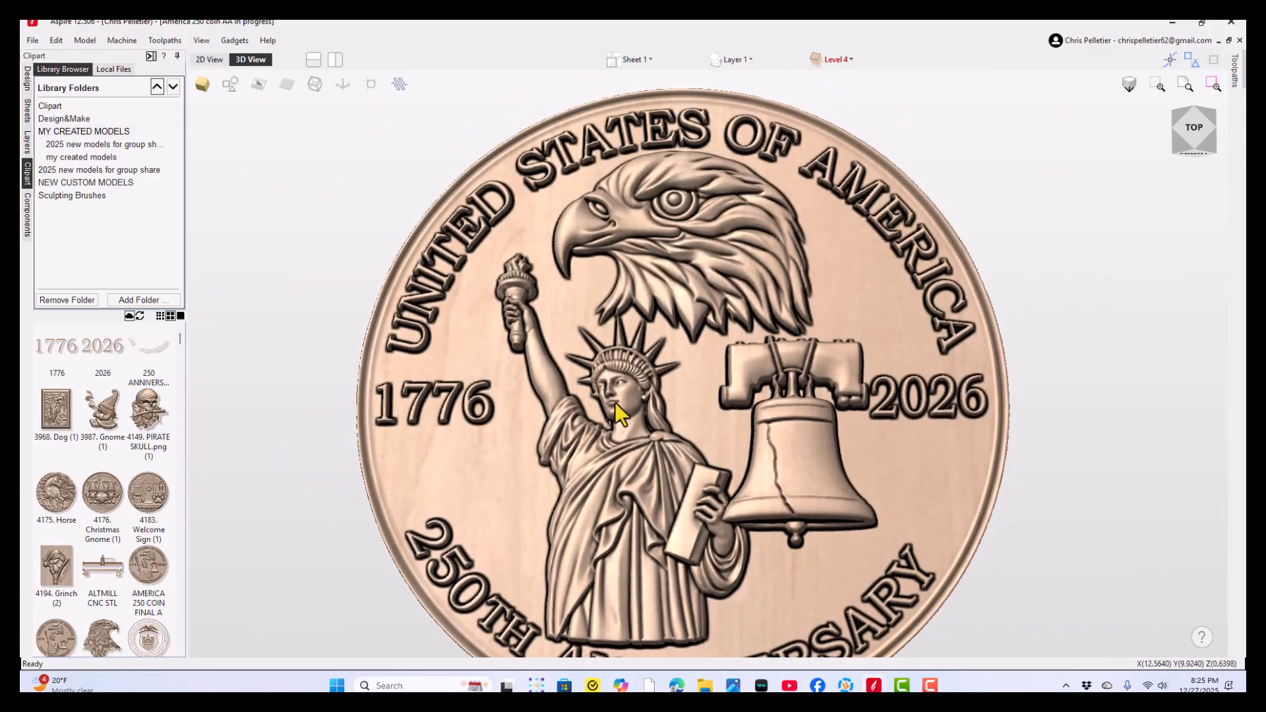
# - Select the Liberty Bell and the eagle head on the coin in turn, and display the component list for Sheet 1
pyautogui.click(614, 402)
pyautogui.click(785, 462)
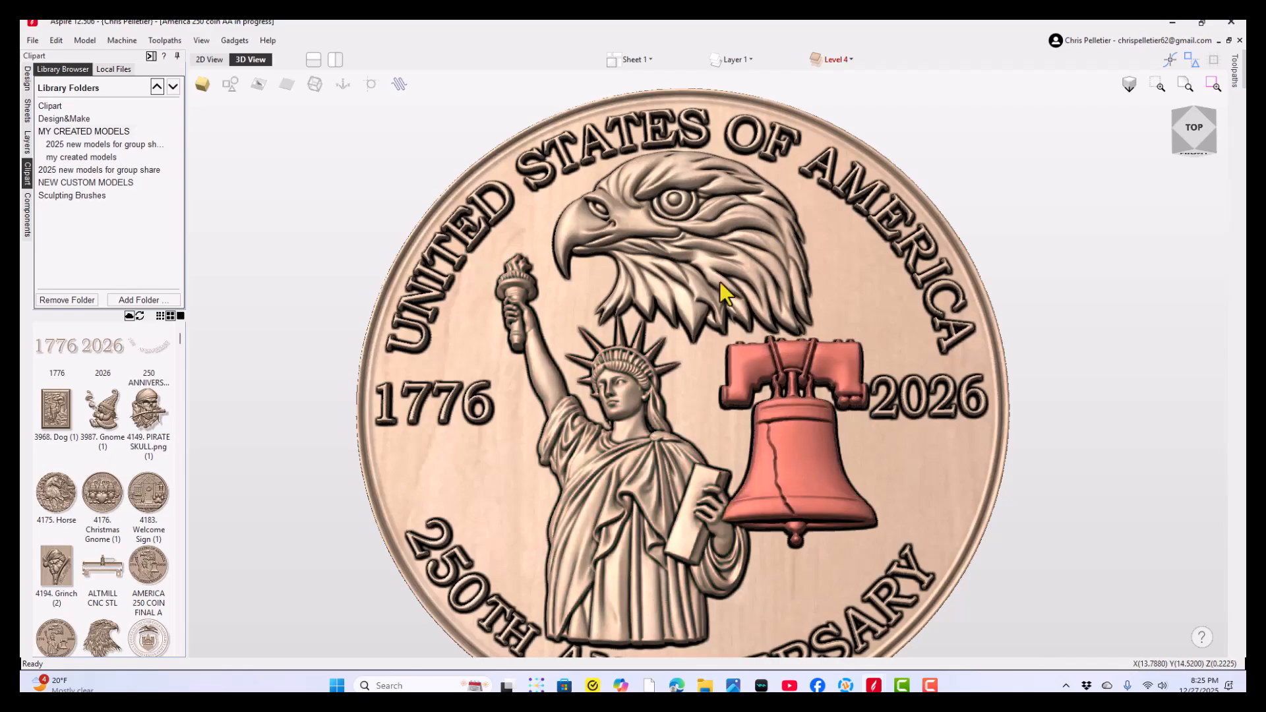
pyautogui.click(694, 220)
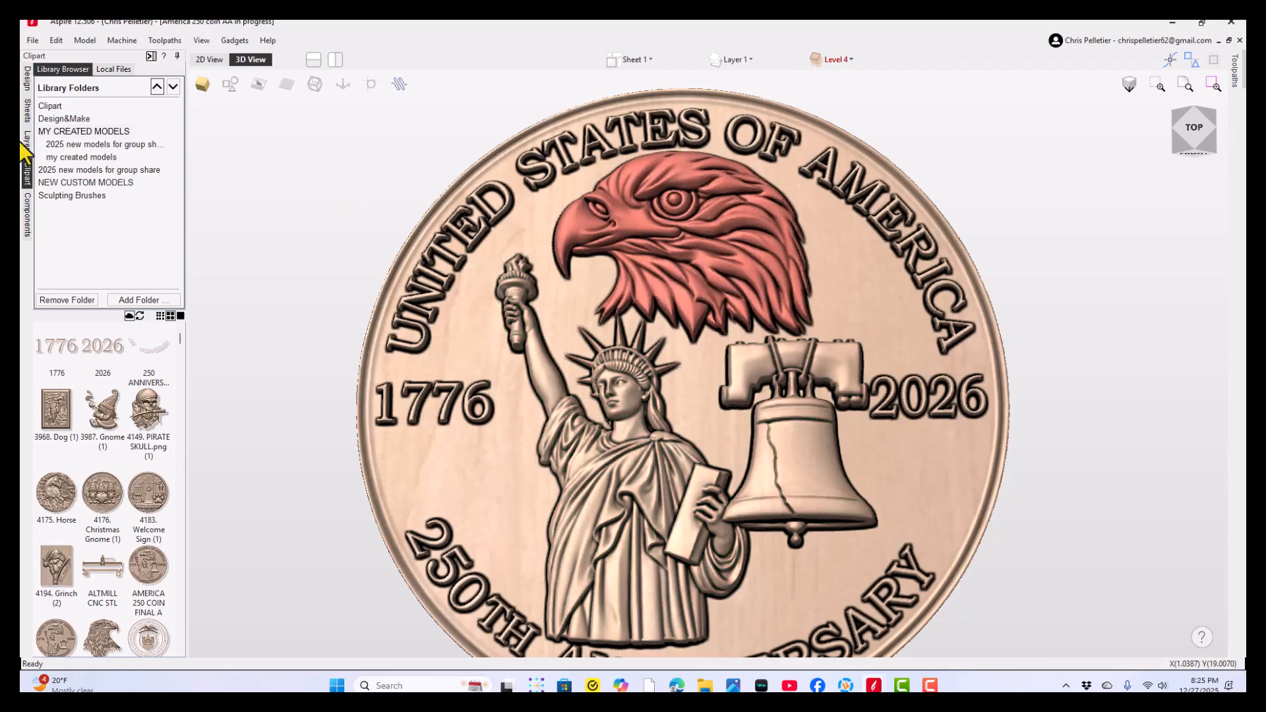
pyautogui.click(25, 77)
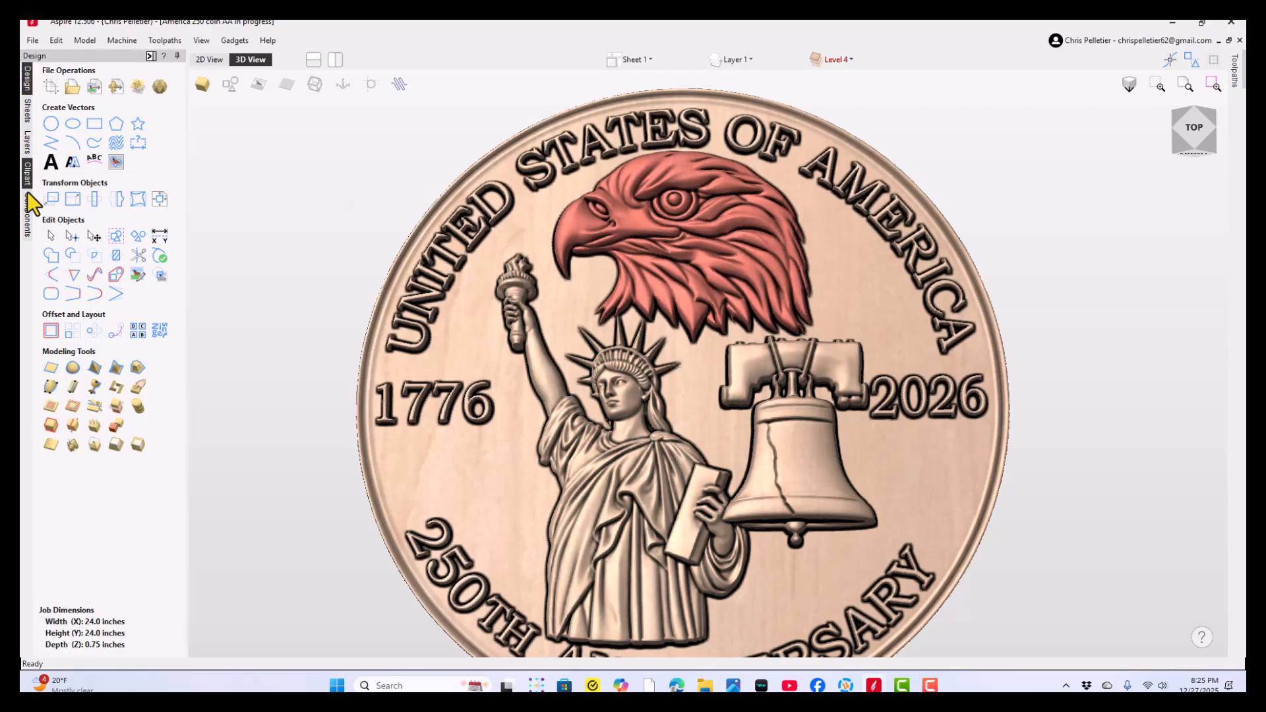
pyautogui.click(27, 217)
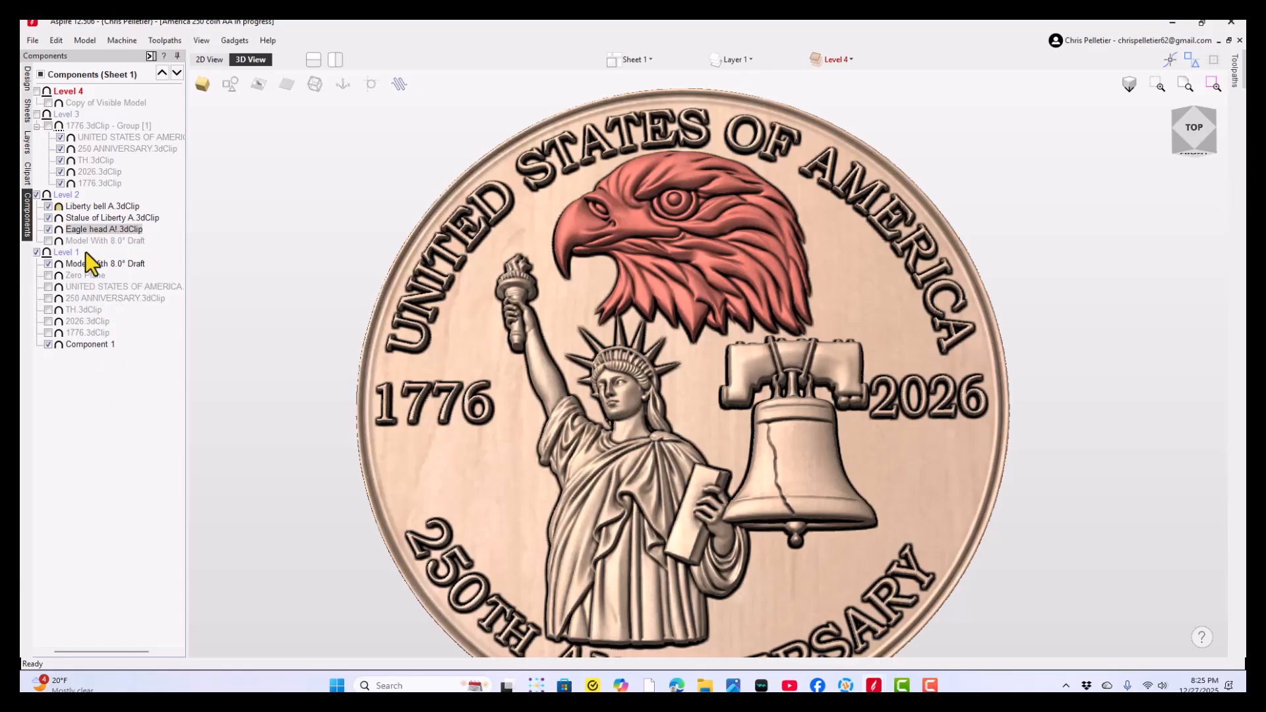
# - Hide the Eagle head, Statue of Liberty and Liberty bell components in Level 2 and inspect the bare lettered coin
pyautogui.click(48, 229)
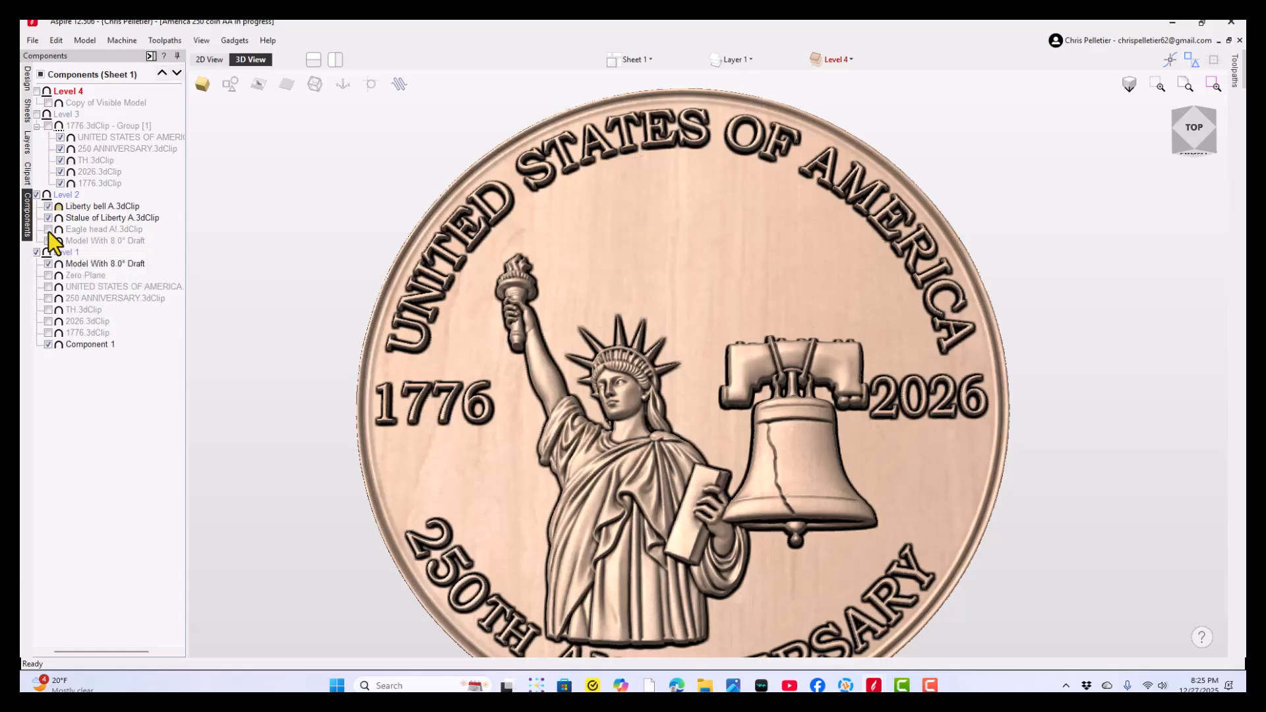
pyautogui.click(48, 229)
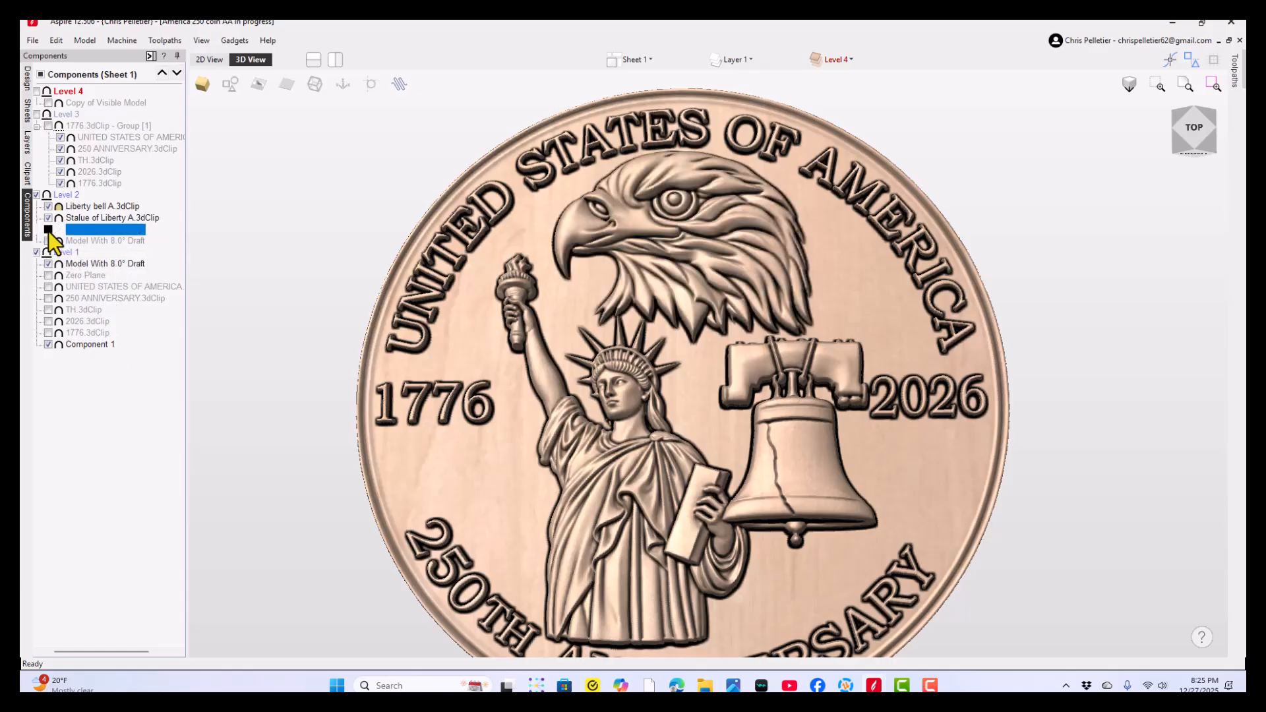
pyautogui.click(48, 229)
pyautogui.click(48, 218)
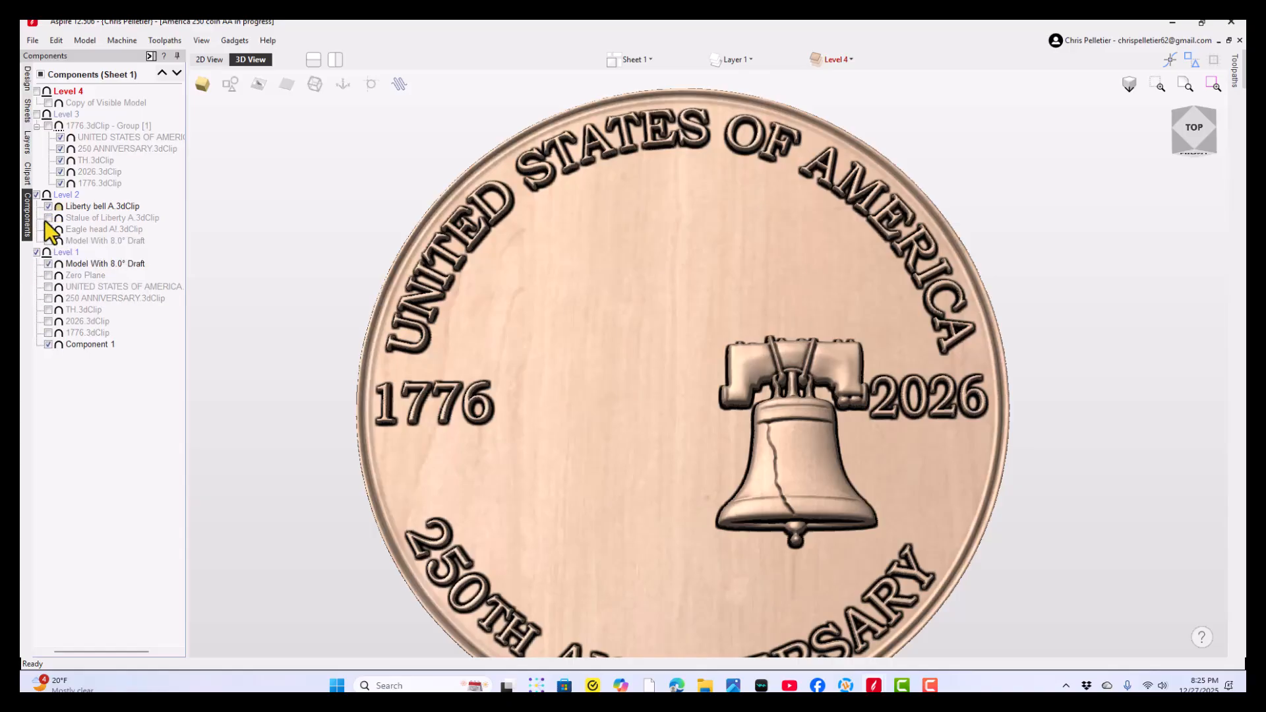
pyautogui.click(48, 207)
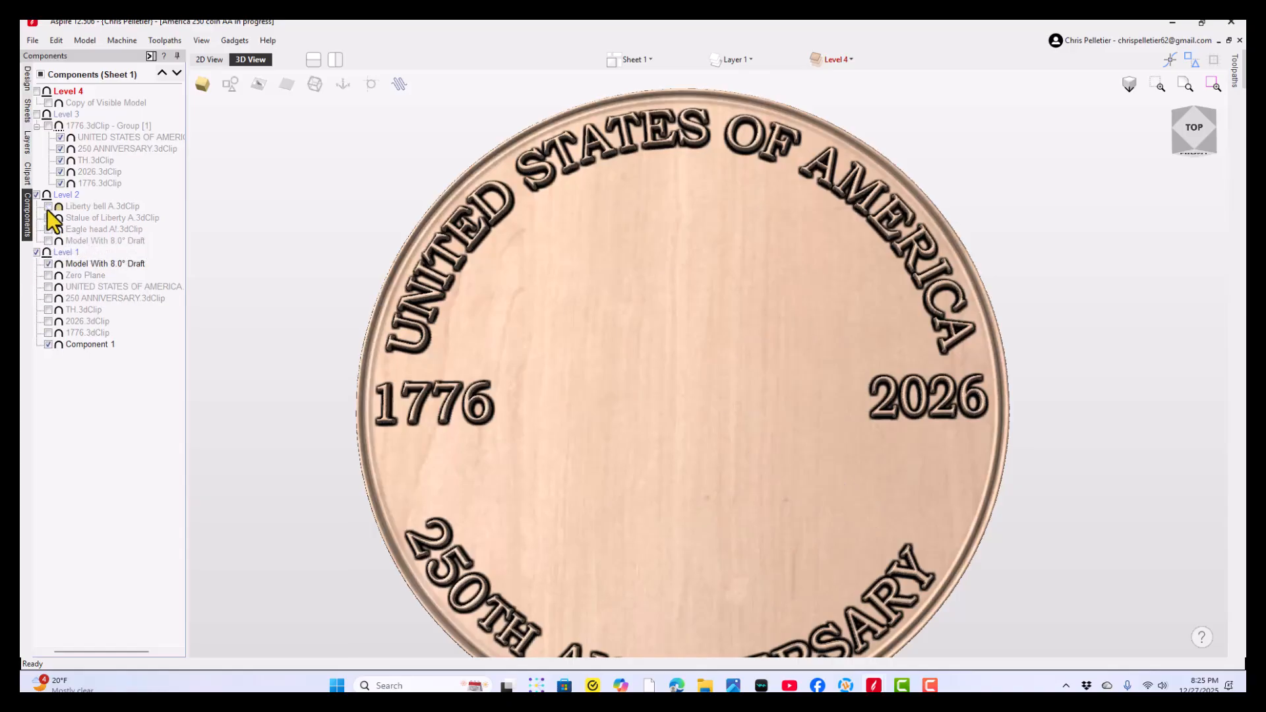
pyautogui.moveTo(773, 440); pyautogui.dragTo(682, 274)
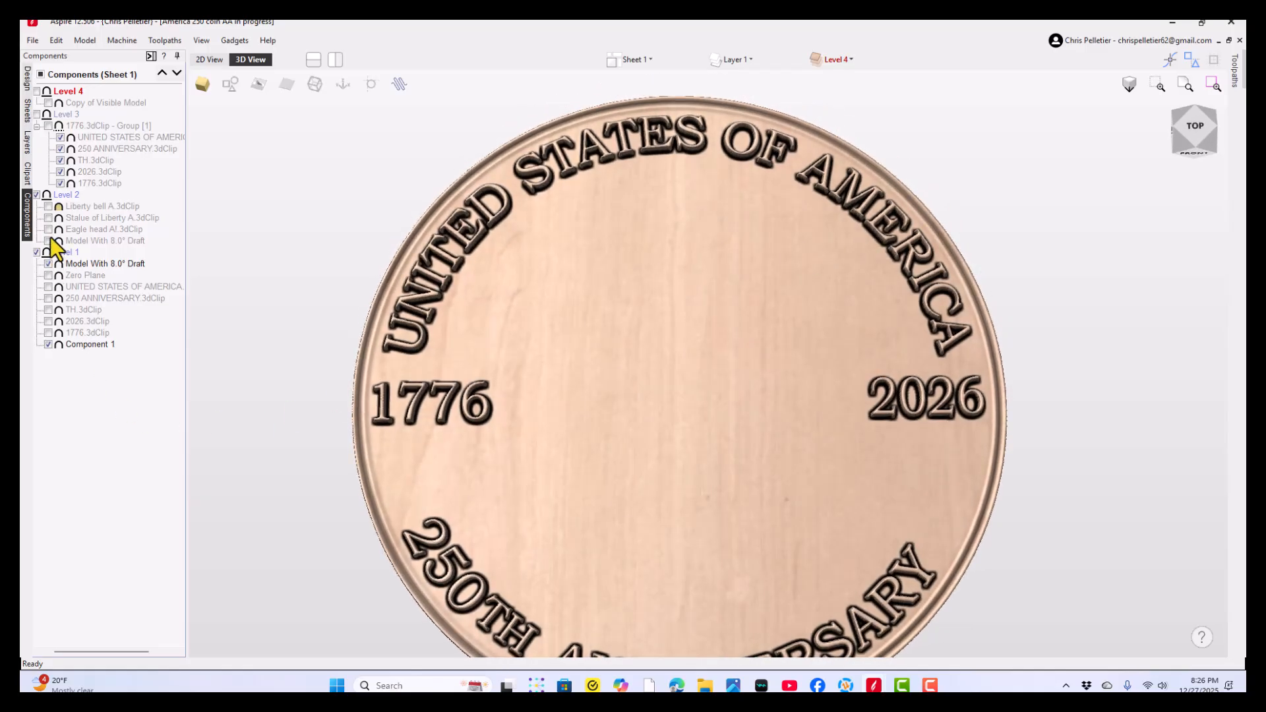
# - Show the Liberty bell, Statue of Liberty and Eagle head components in Level 2 again
pyautogui.click(48, 207)
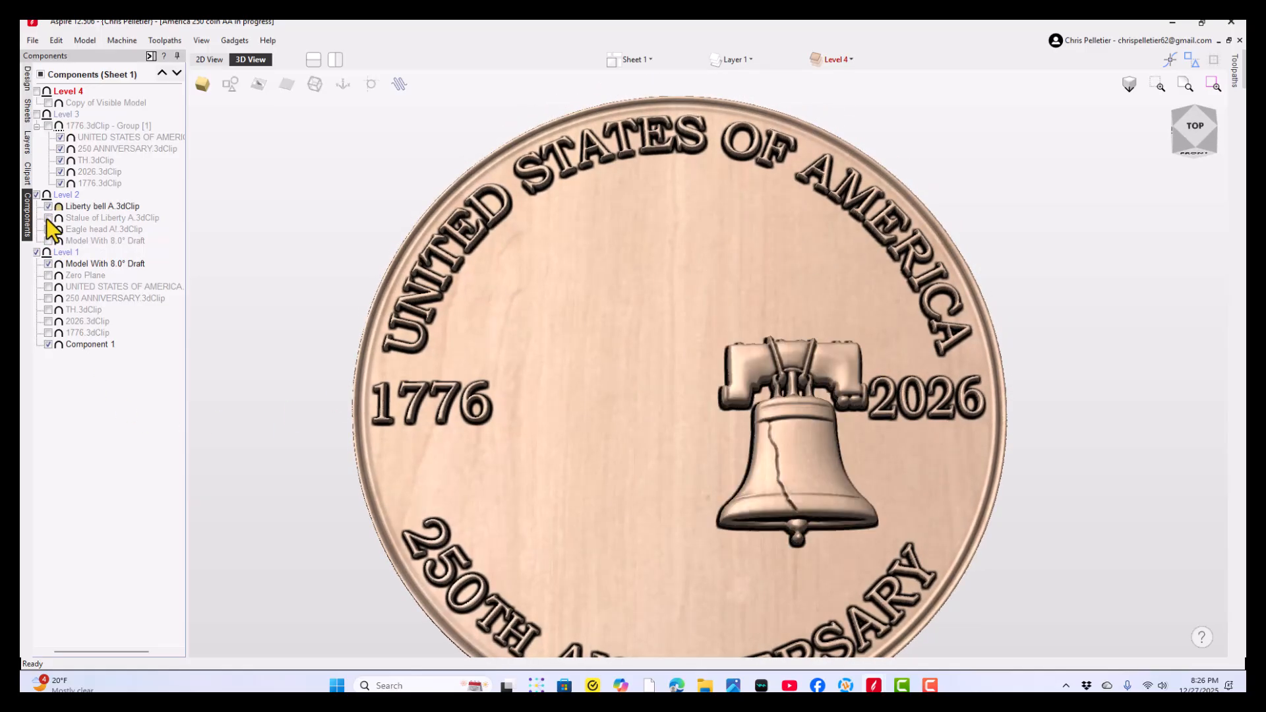
pyautogui.click(48, 218)
pyautogui.click(48, 229)
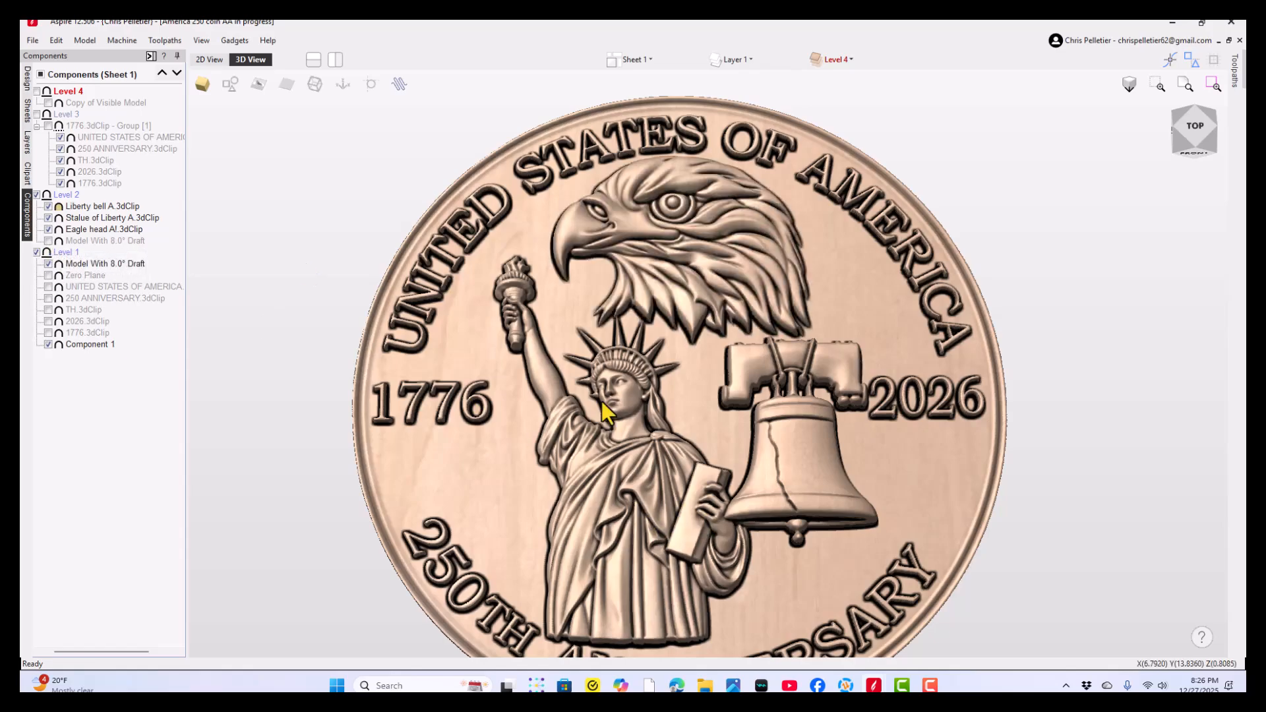
# - Examine the full coin at slight tilts and inspect the statue's face, robe folds and tablet up close
pyautogui.moveTo(640, 525)
pyautogui.mouseDown()
pyautogui.moveTo(650, 501)
pyautogui.moveTo(643, 529)
pyautogui.mouseUp()
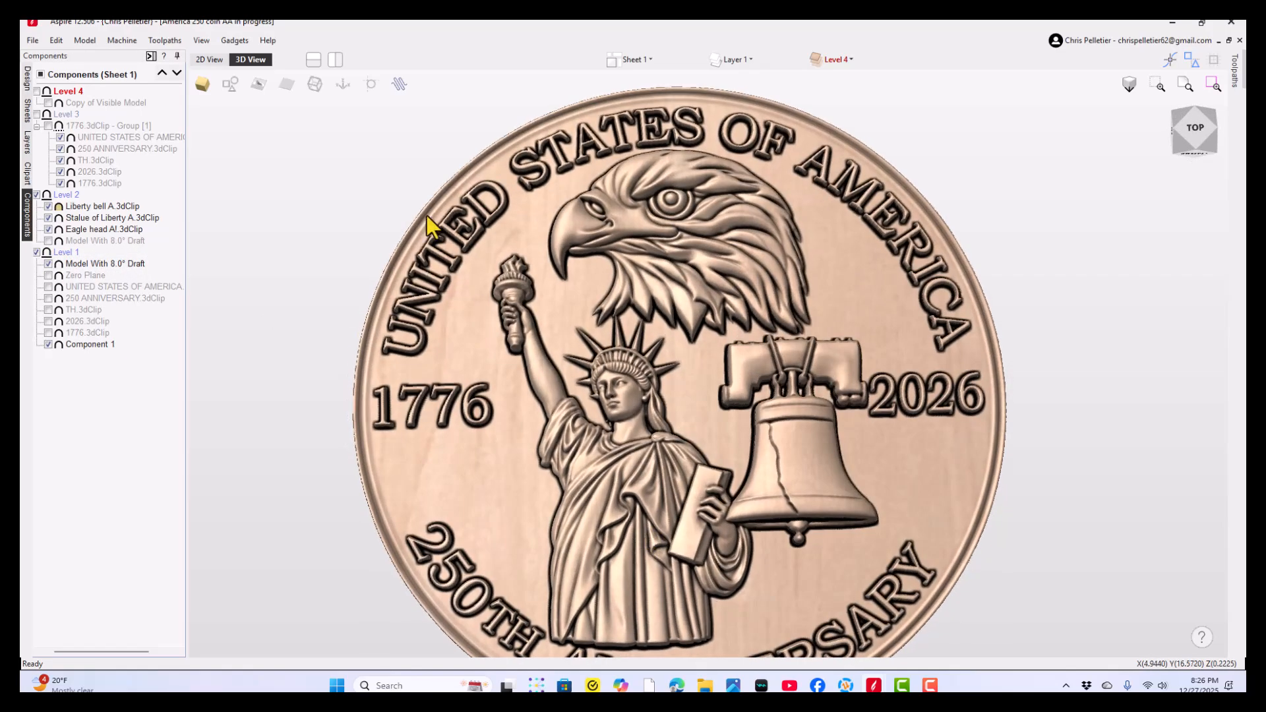
pyautogui.moveTo(653, 332); pyautogui.dragTo(670, 311)
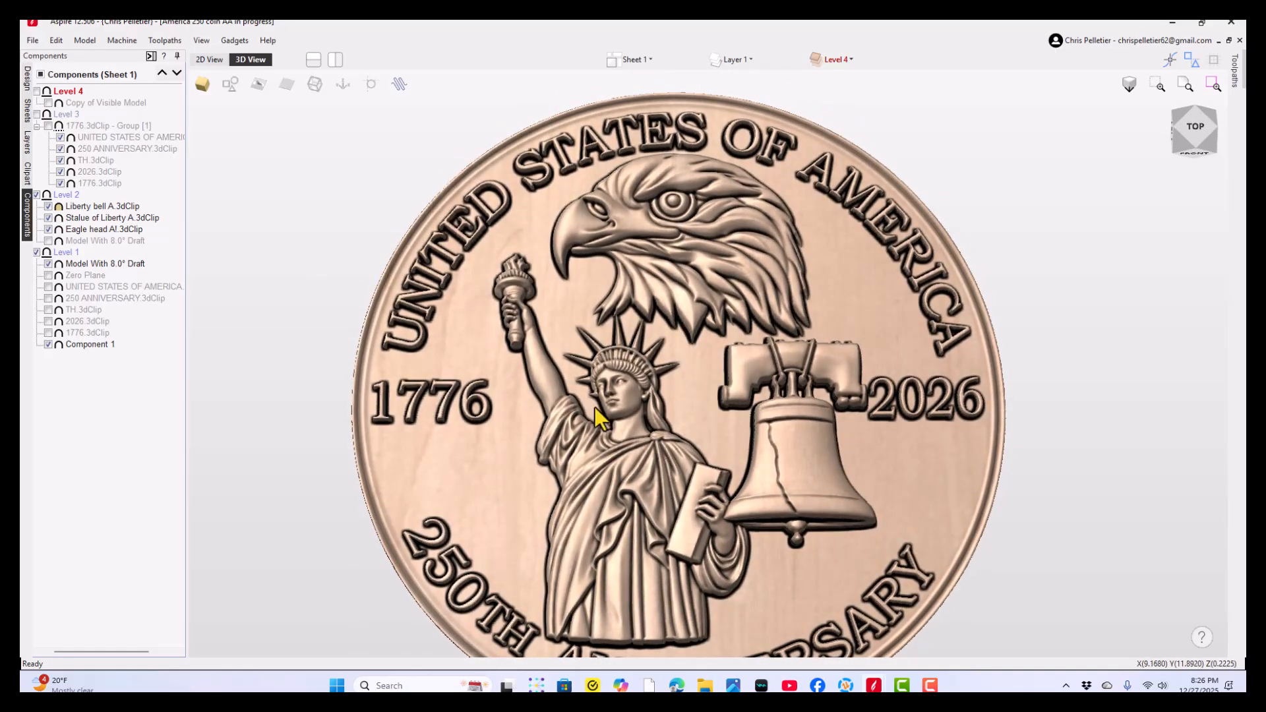
pyautogui.moveTo(628, 488); pyautogui.dragTo(593, 548)
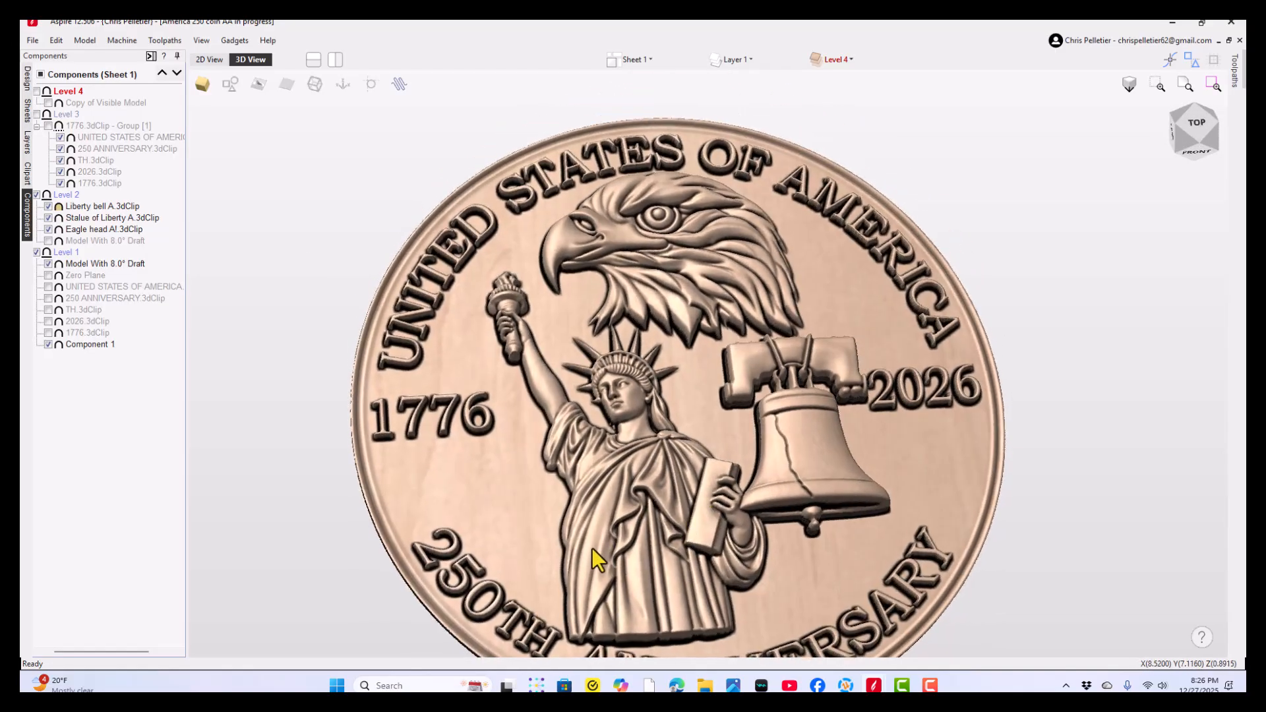
pyautogui.scroll(3, 719, 476)
pyautogui.moveTo(718, 476); pyautogui.dragTo(672, 480)
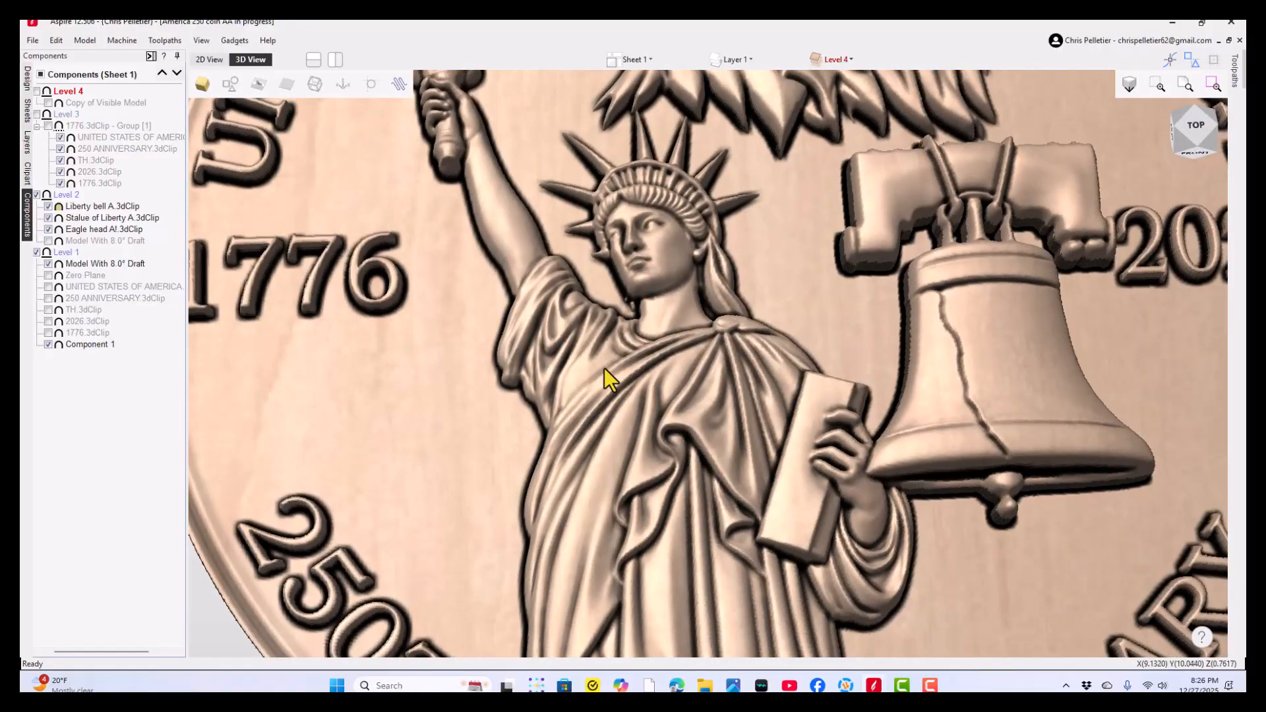
pyautogui.moveTo(604, 368); pyautogui.dragTo(714, 351)
pyautogui.scroll(-5, 714, 350)
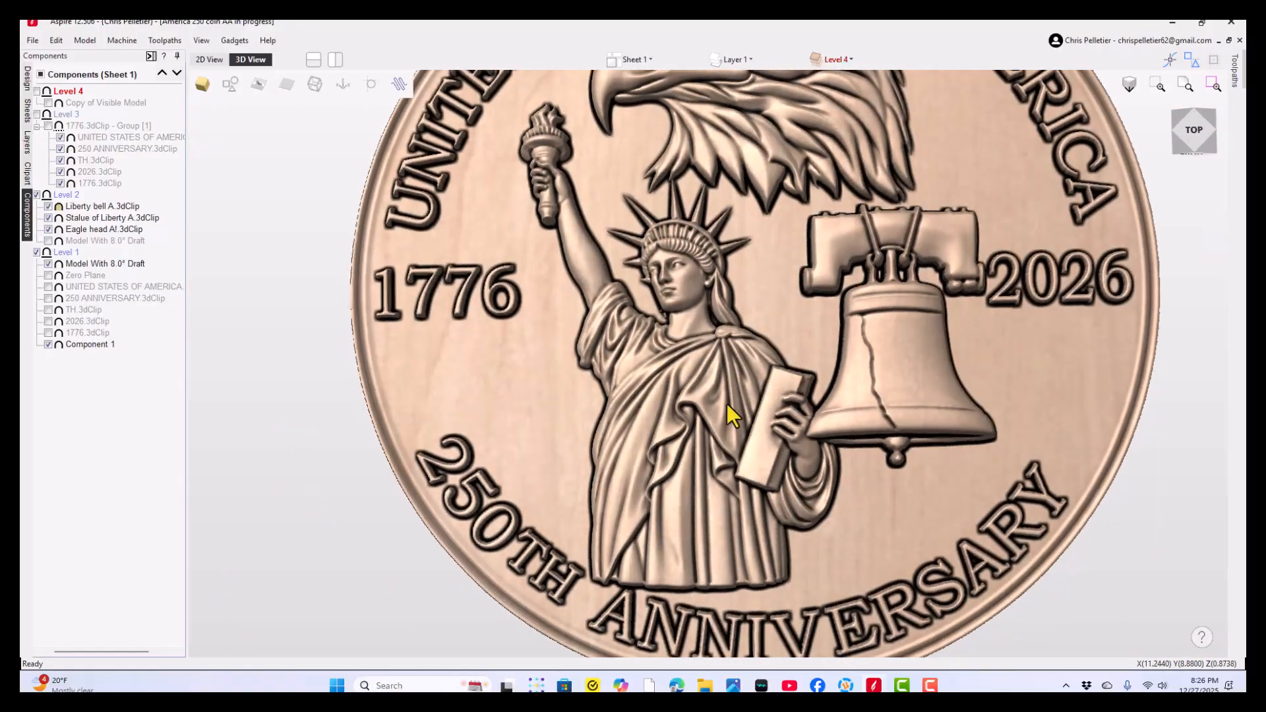
# - Examine the statue's raised arm, the hand holding the tablet and the spacing to the bell from near-overhead angles
pyautogui.scroll(2, 730, 413)
pyautogui.moveTo(706, 454); pyautogui.dragTo(714, 421)
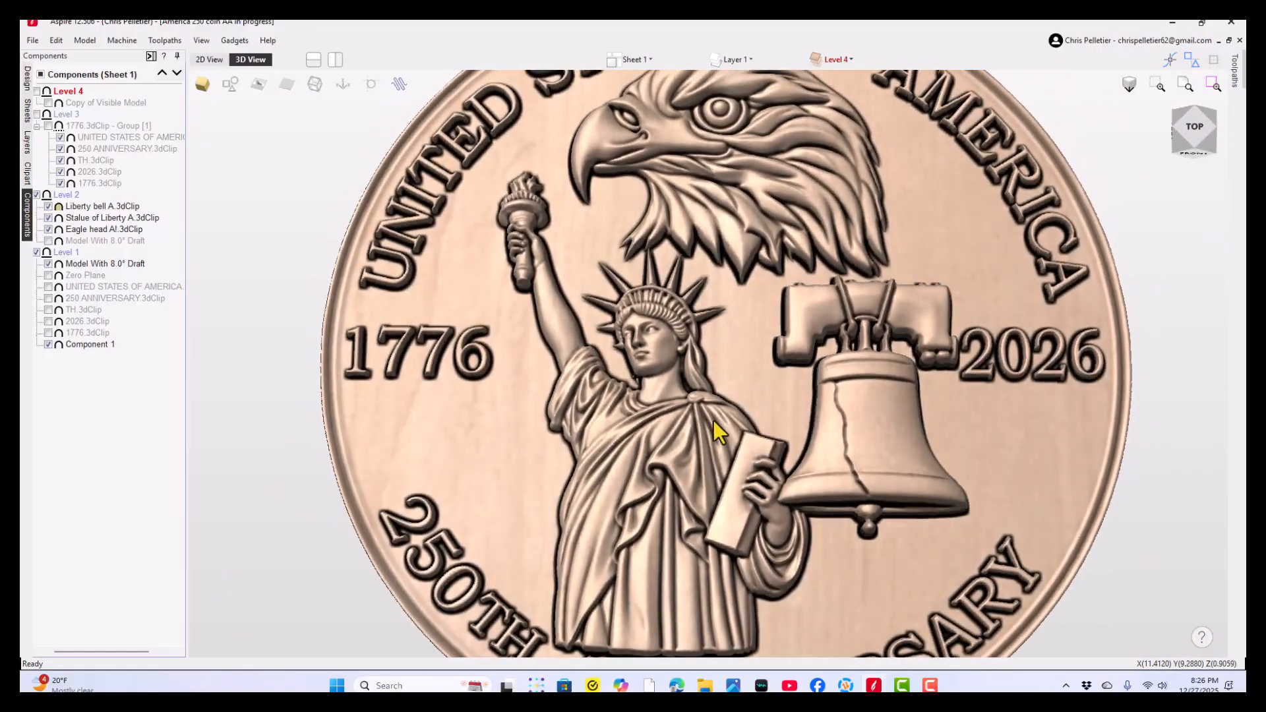
pyautogui.moveTo(530, 438); pyautogui.dragTo(762, 497)
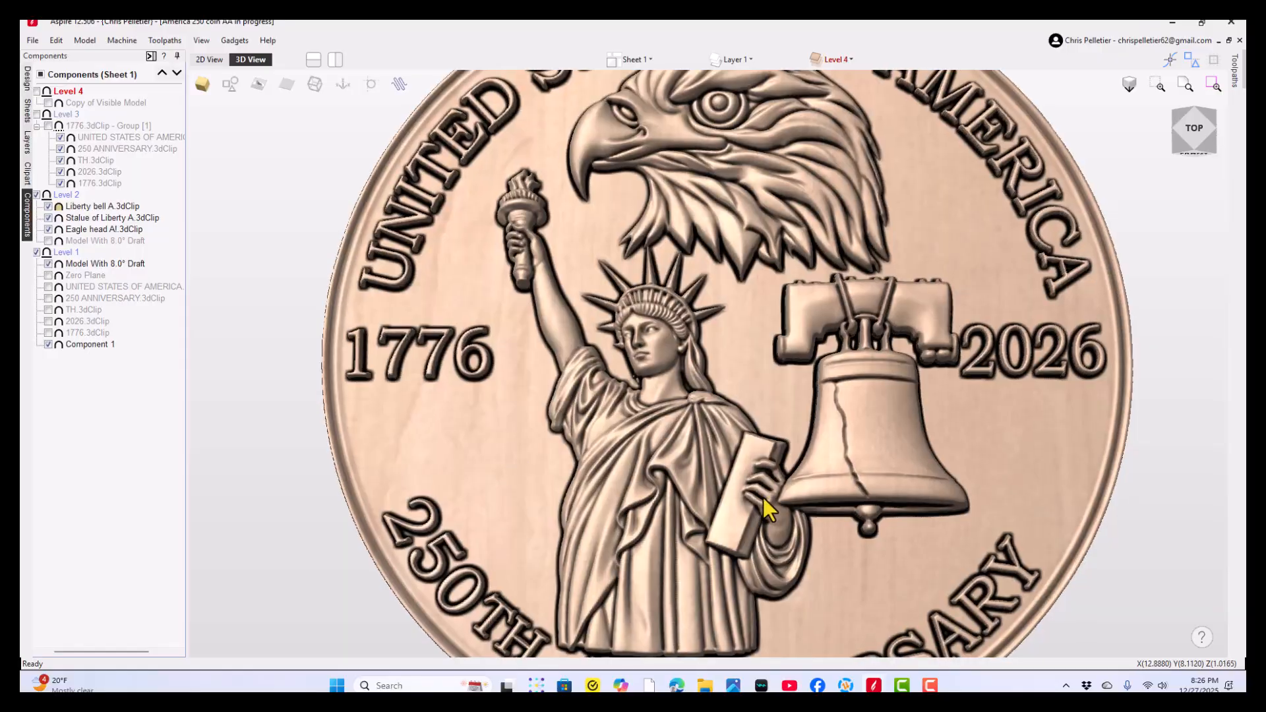
pyautogui.moveTo(660, 445)
pyautogui.mouseDown()
pyautogui.moveTo(663, 468)
pyautogui.moveTo(656, 432)
pyautogui.mouseUp()
pyautogui.moveTo(685, 473)
pyautogui.mouseDown()
pyautogui.moveTo(675, 473)
pyautogui.moveTo(695, 477)
pyautogui.mouseUp()
pyautogui.moveTo(565, 413); pyautogui.dragTo(802, 477)
pyautogui.moveTo(686, 436); pyautogui.dragTo(697, 403)
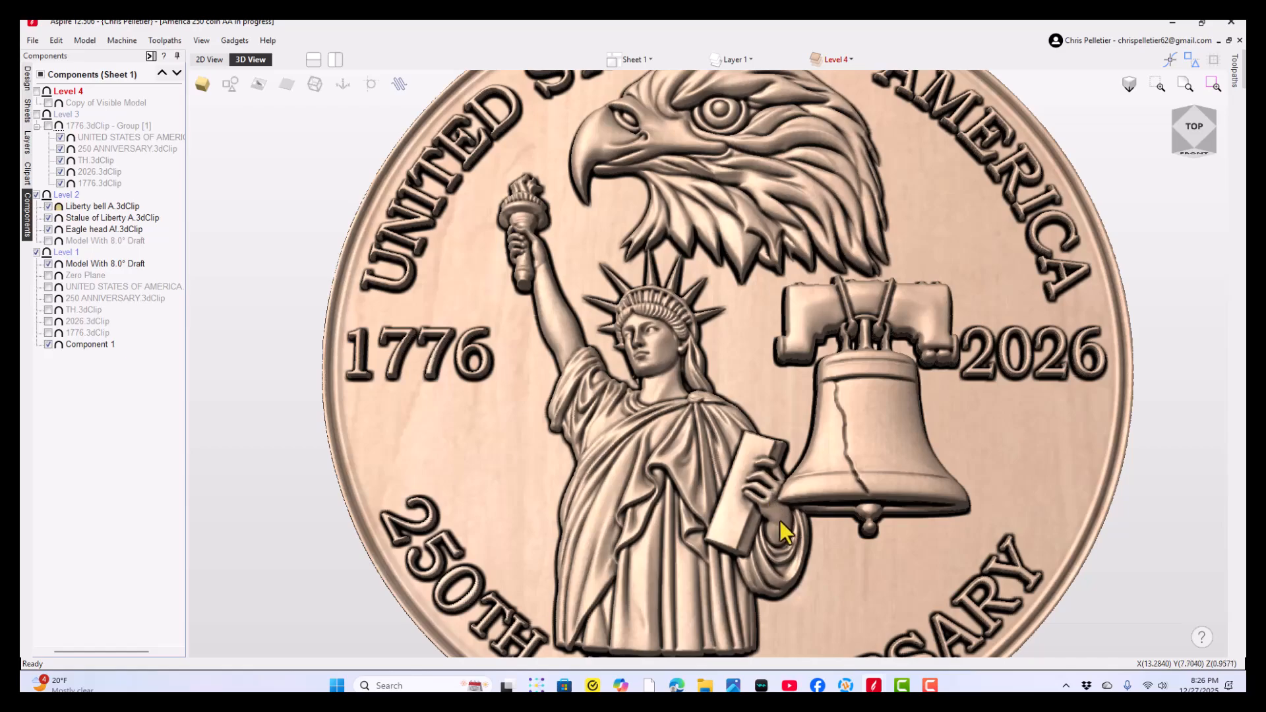
pyautogui.moveTo(711, 422); pyautogui.dragTo(722, 448)
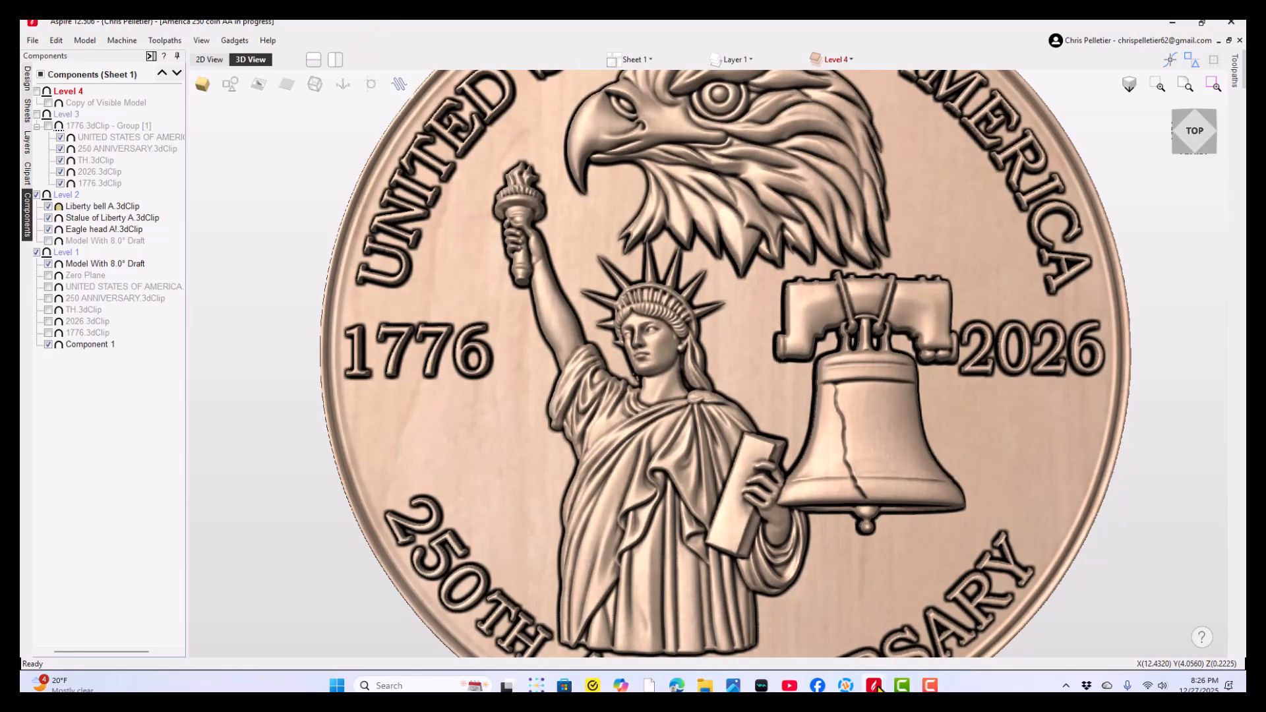
# - Switch to the Liberty Bell Eagle Anniversary Coin VECTRIC project and examine where its statue meets the bell and the ANNIVERSARY lettering
pyautogui.moveTo(877, 687)
pyautogui.click(1035, 642)
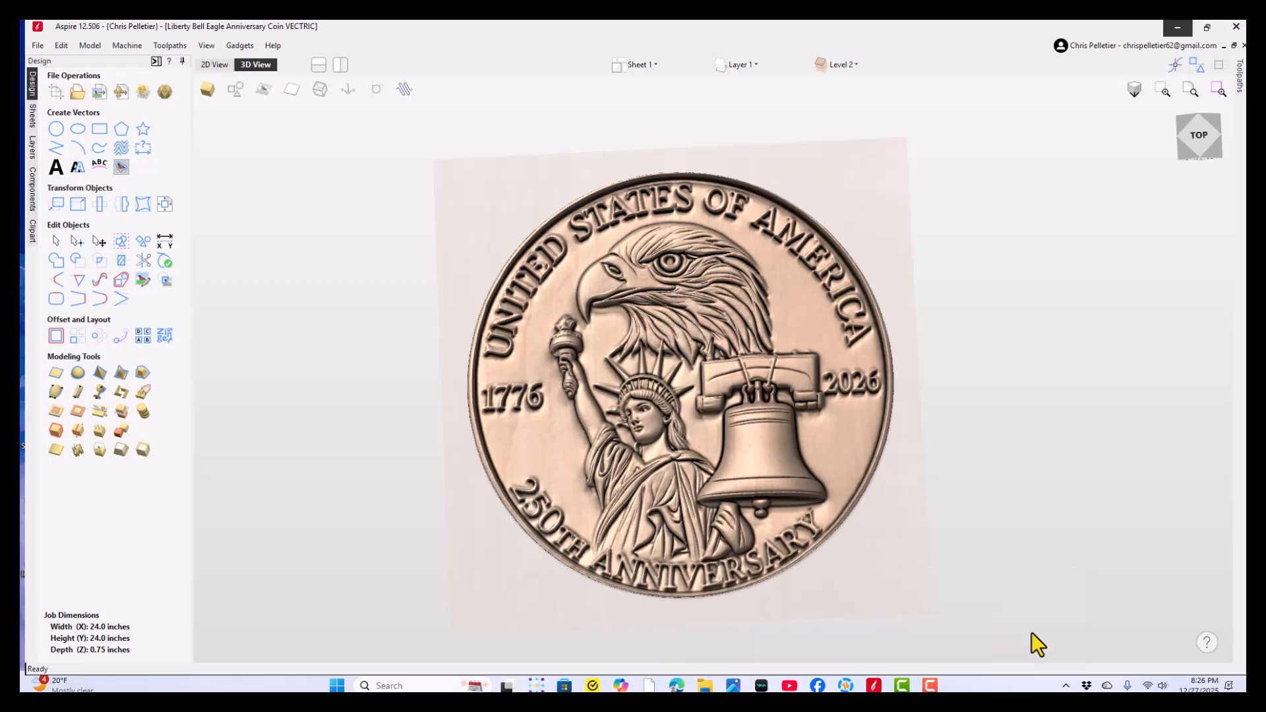
pyautogui.scroll(3, 638, 468)
pyautogui.moveTo(695, 548); pyautogui.dragTo(745, 575)
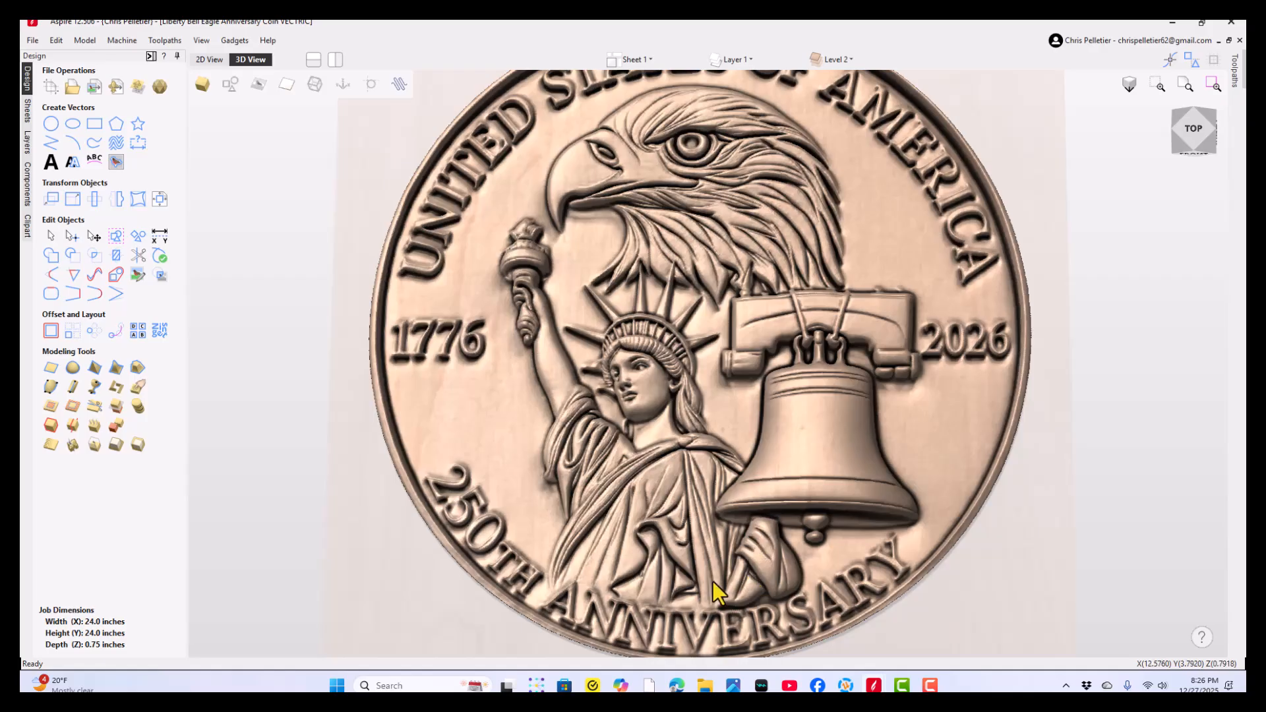
pyautogui.moveTo(712, 580); pyautogui.dragTo(691, 532)
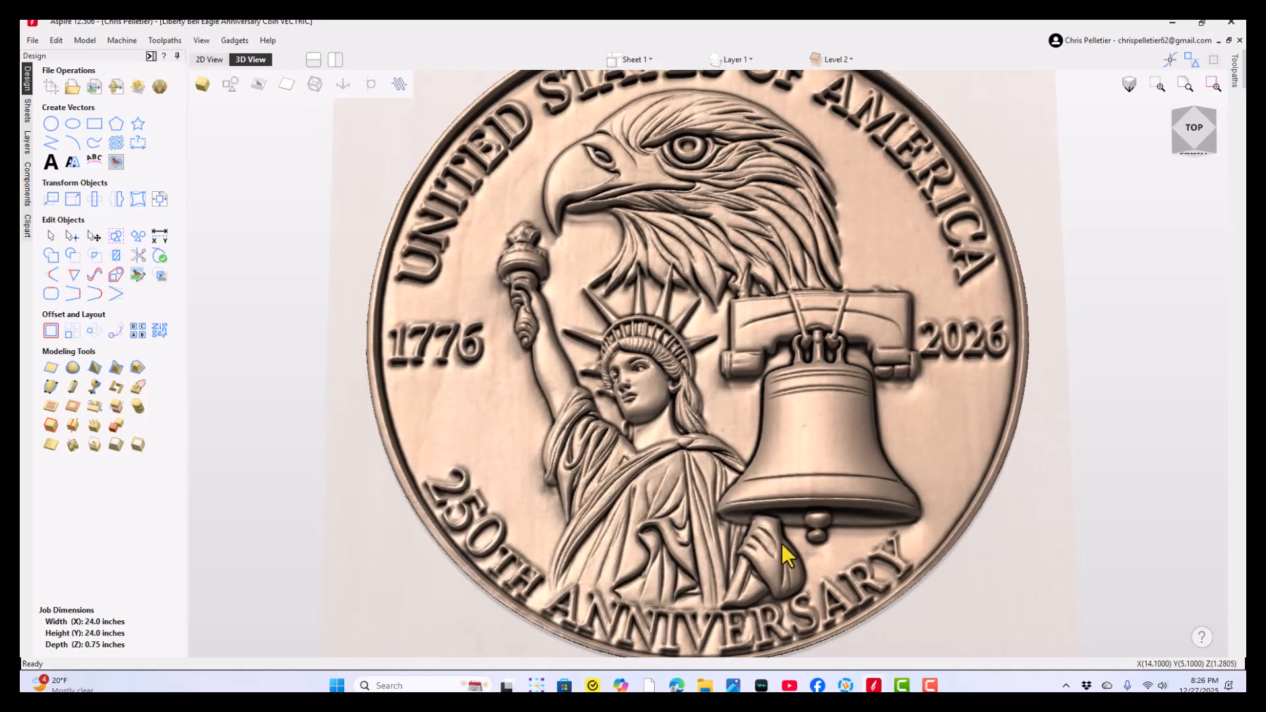
pyautogui.moveTo(783, 547); pyautogui.dragTo(696, 537)
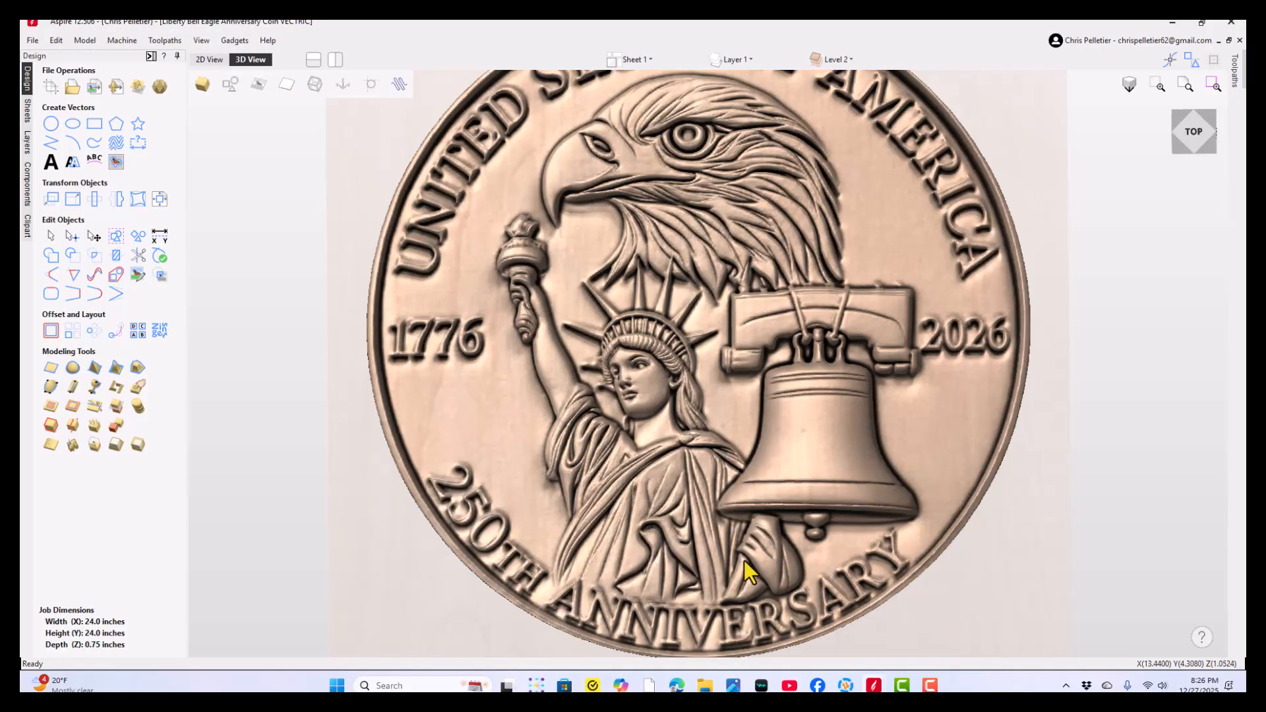
pyautogui.moveTo(636, 514); pyautogui.dragTo(607, 402)
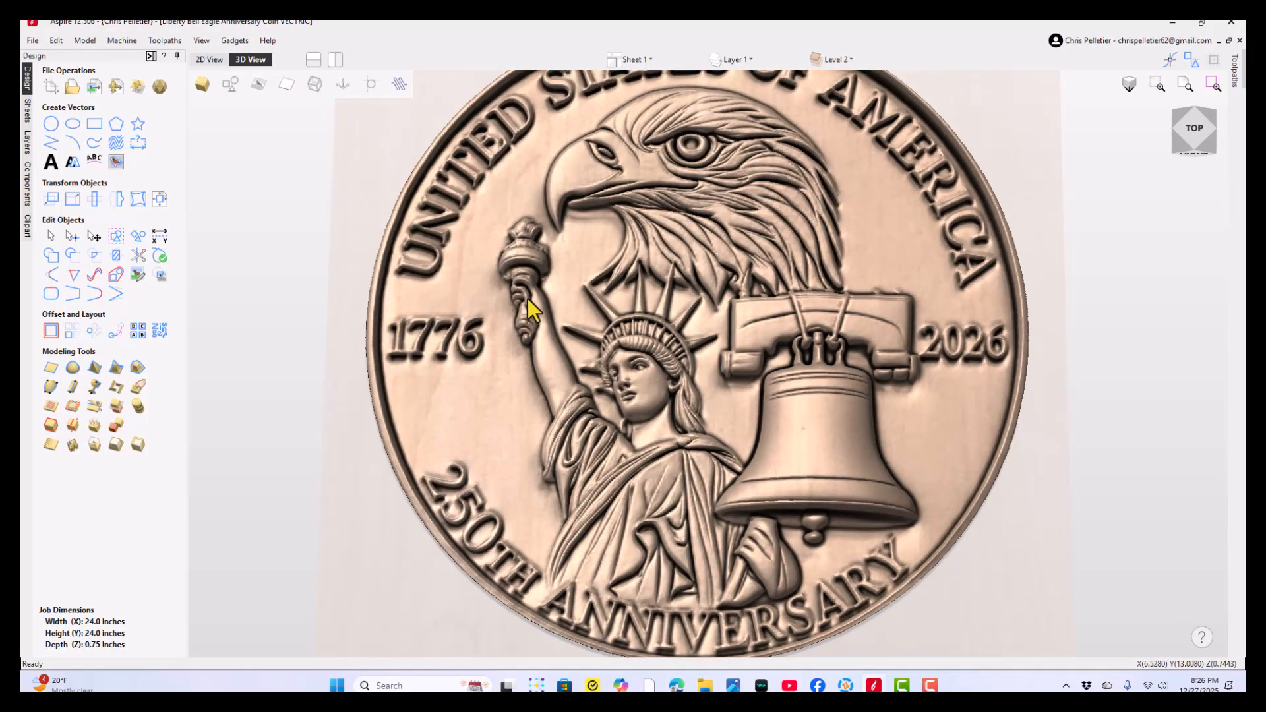
# - Inspect the hand gripping the torch and the statue's raised arm up close on the VECTRIC coin, ending on the wider coin view
pyautogui.scroll(5, 527, 298)
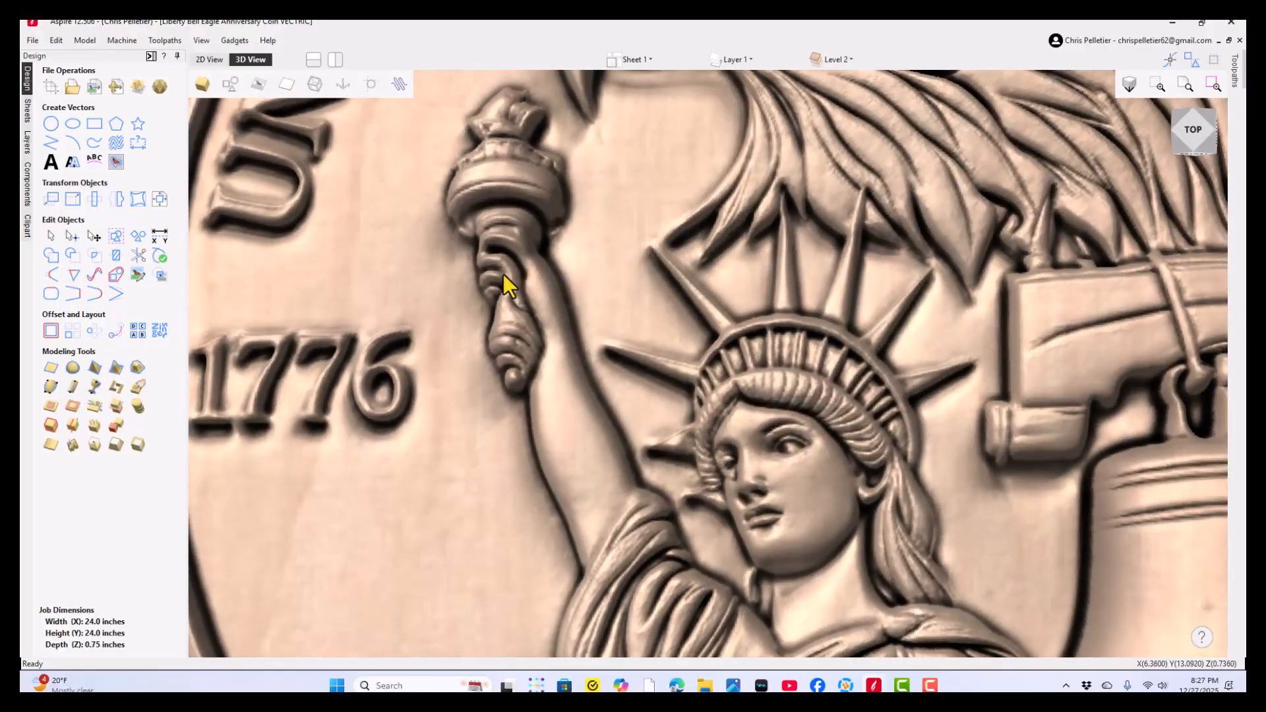
pyautogui.moveTo(504, 274); pyautogui.dragTo(545, 303)
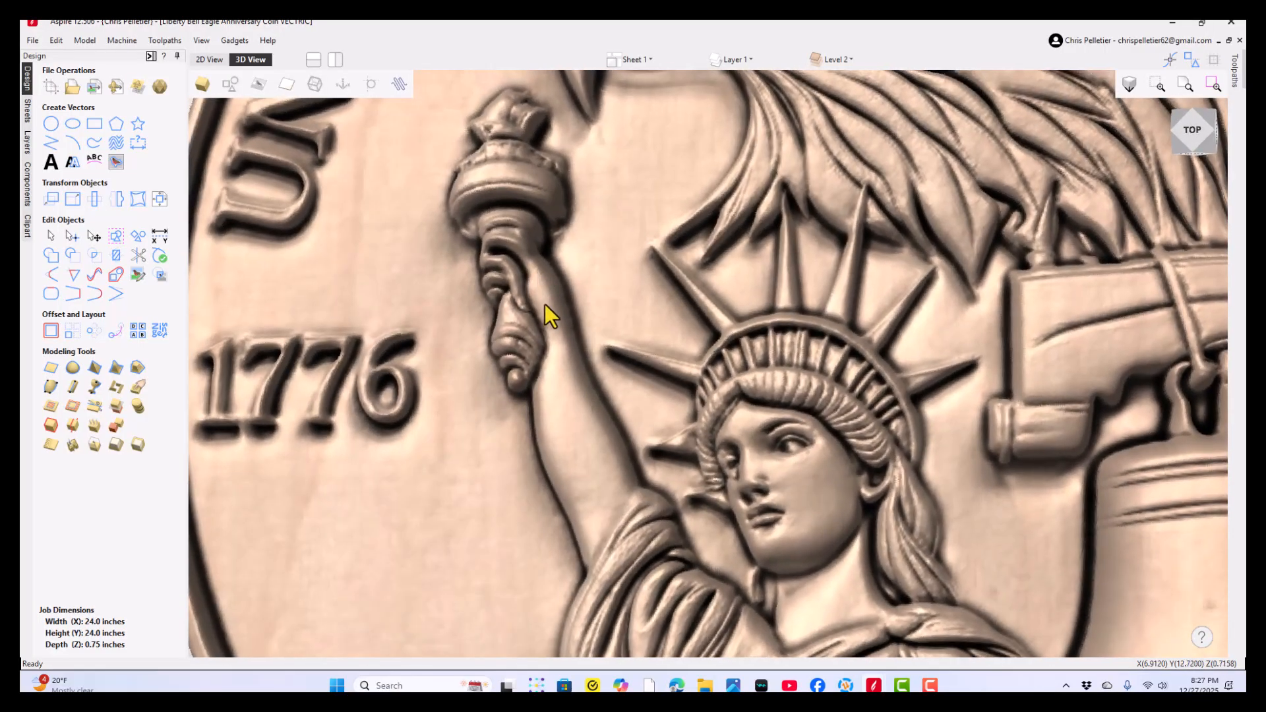
pyautogui.scroll(-5, 545, 306)
pyautogui.scroll(-2, 574, 350)
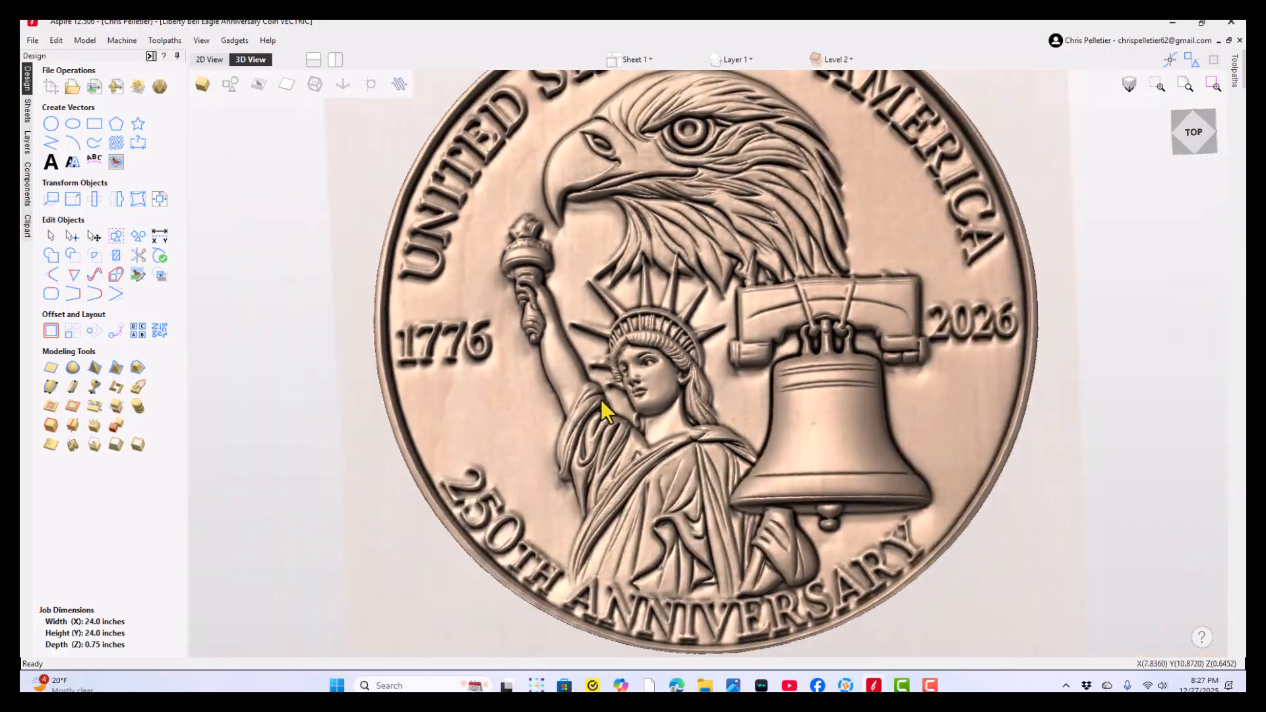
pyautogui.moveTo(600, 400); pyautogui.dragTo(583, 379)
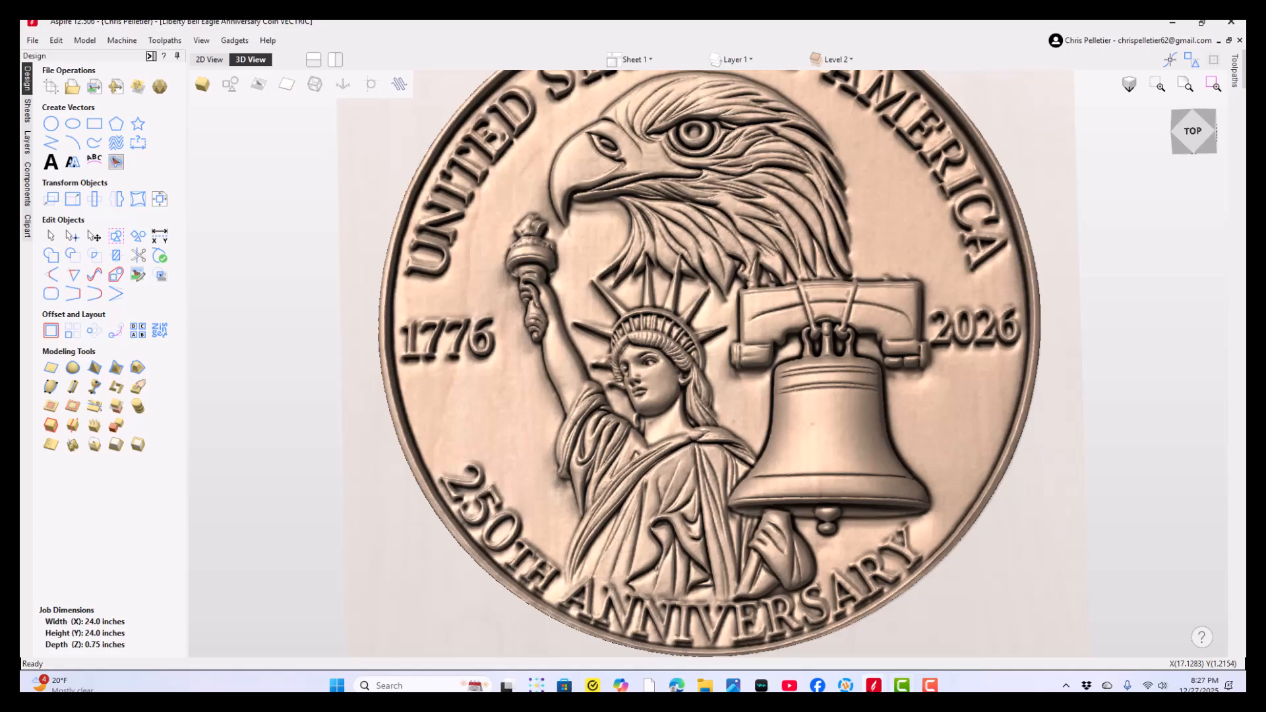
# - Switch to the America 250 coin AA in progress project and inspect the statue's hand on the torch up close
pyautogui.moveTo(874, 686)
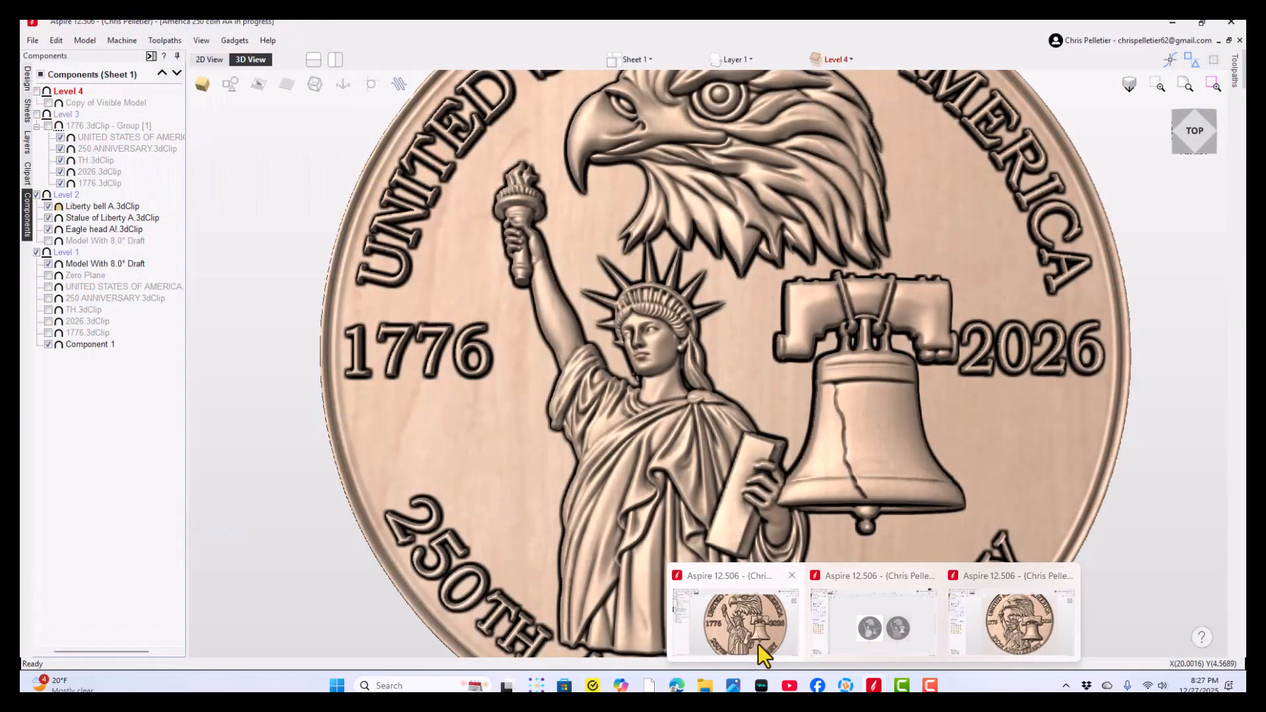
pyautogui.click(748, 632)
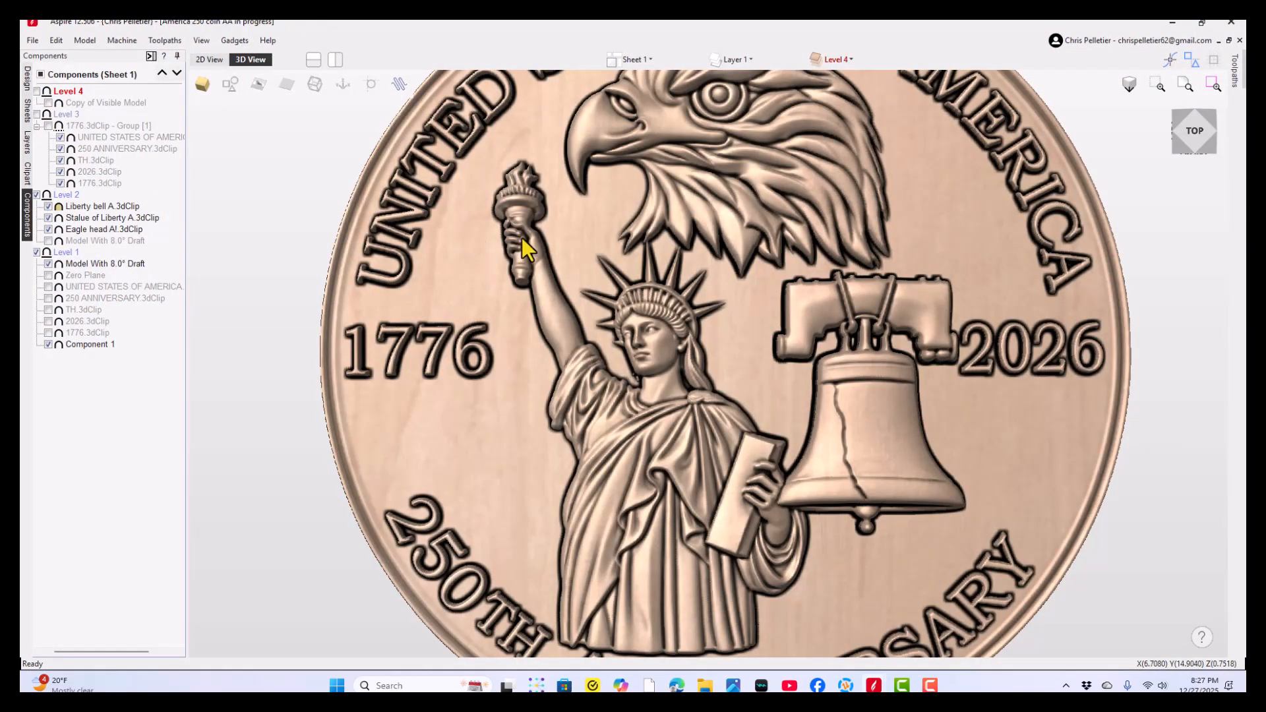
pyautogui.scroll(3, 523, 240)
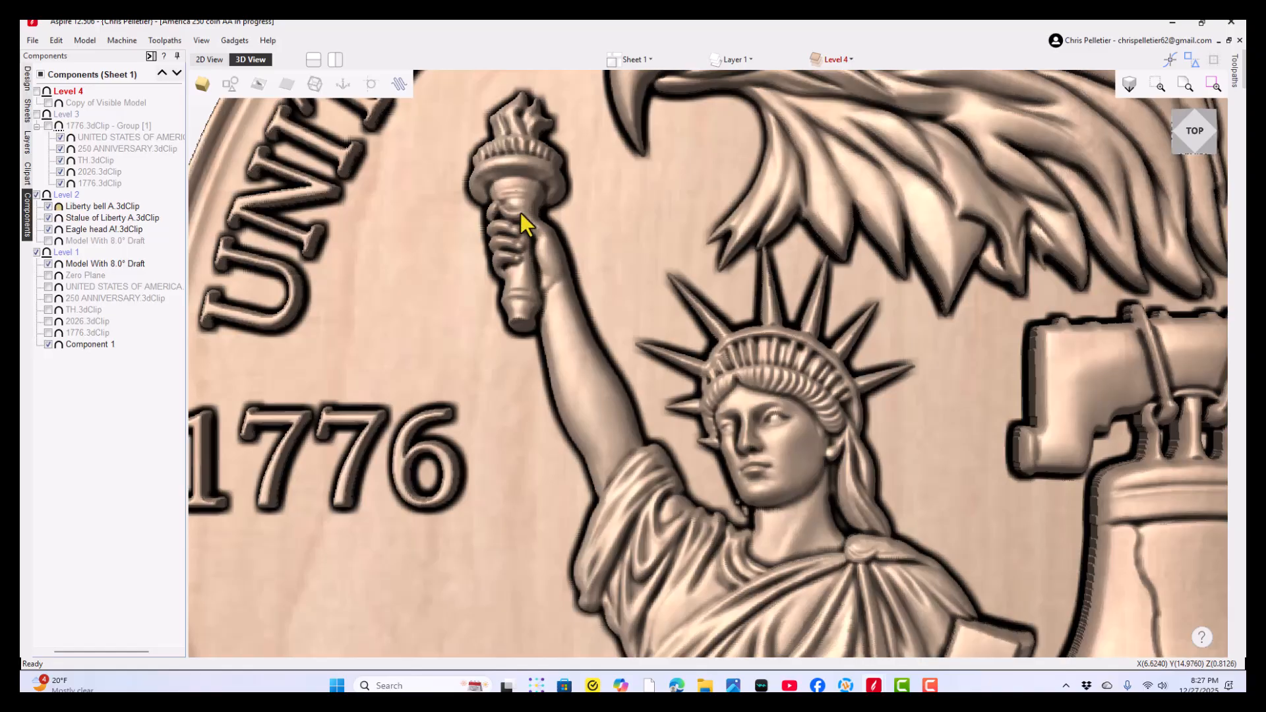
# - Highlight the Statue of Liberty component to inspect its robe and tablet hand beside the bell, and clear the selection
pyautogui.rightClick(528, 269)
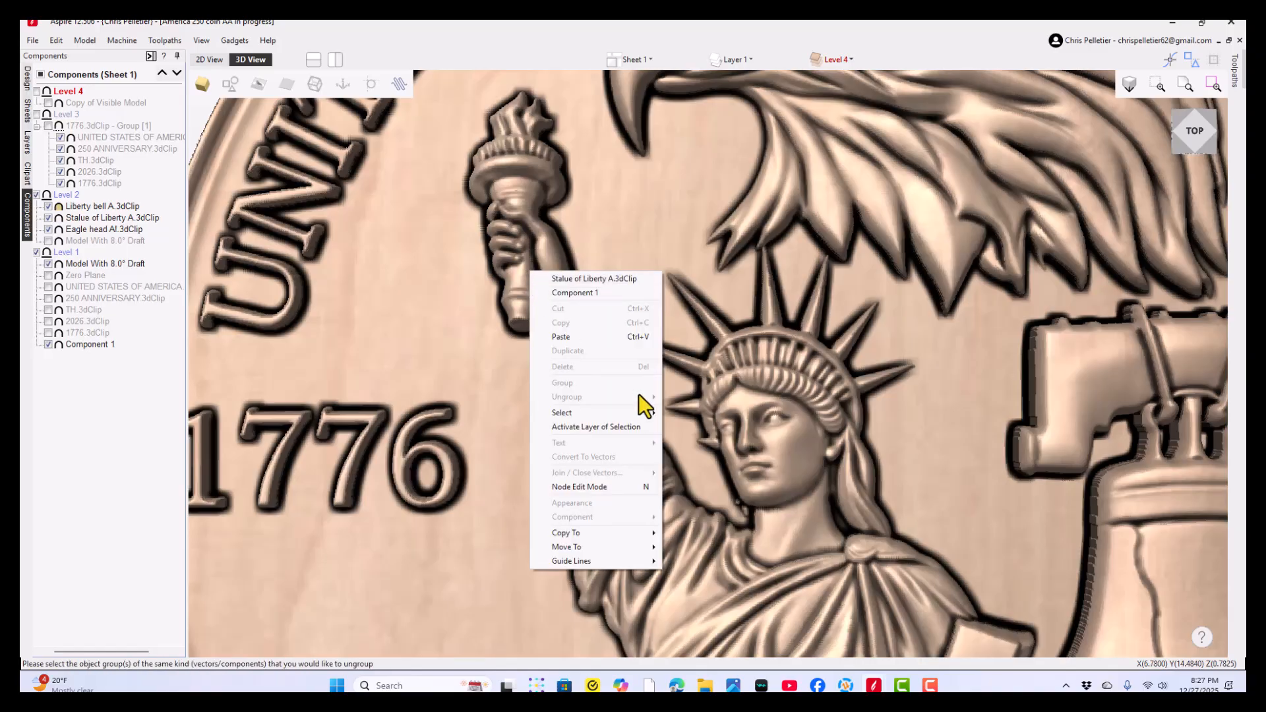
pyautogui.click(712, 384)
pyautogui.scroll(-2, 712, 383)
pyautogui.moveTo(702, 449); pyautogui.dragTo(640, 307, button='middle')
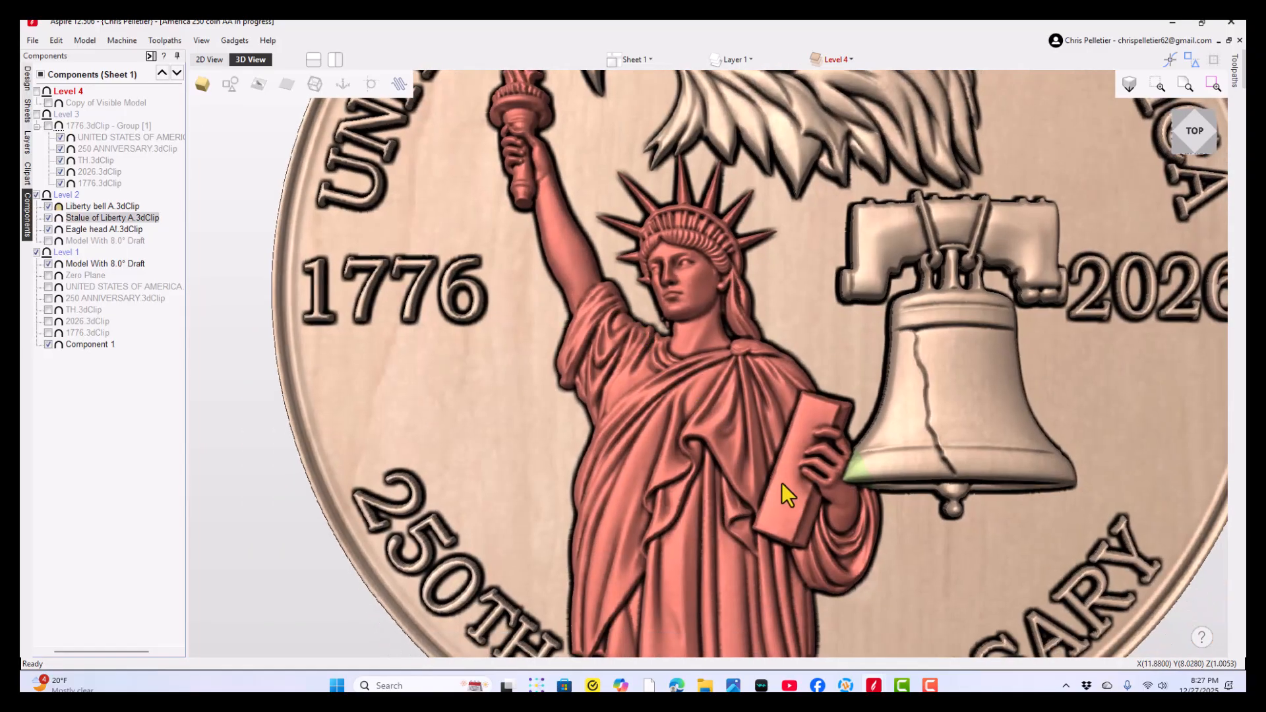
pyautogui.scroll(2, 854, 463)
pyautogui.scroll(-3, 604, 439)
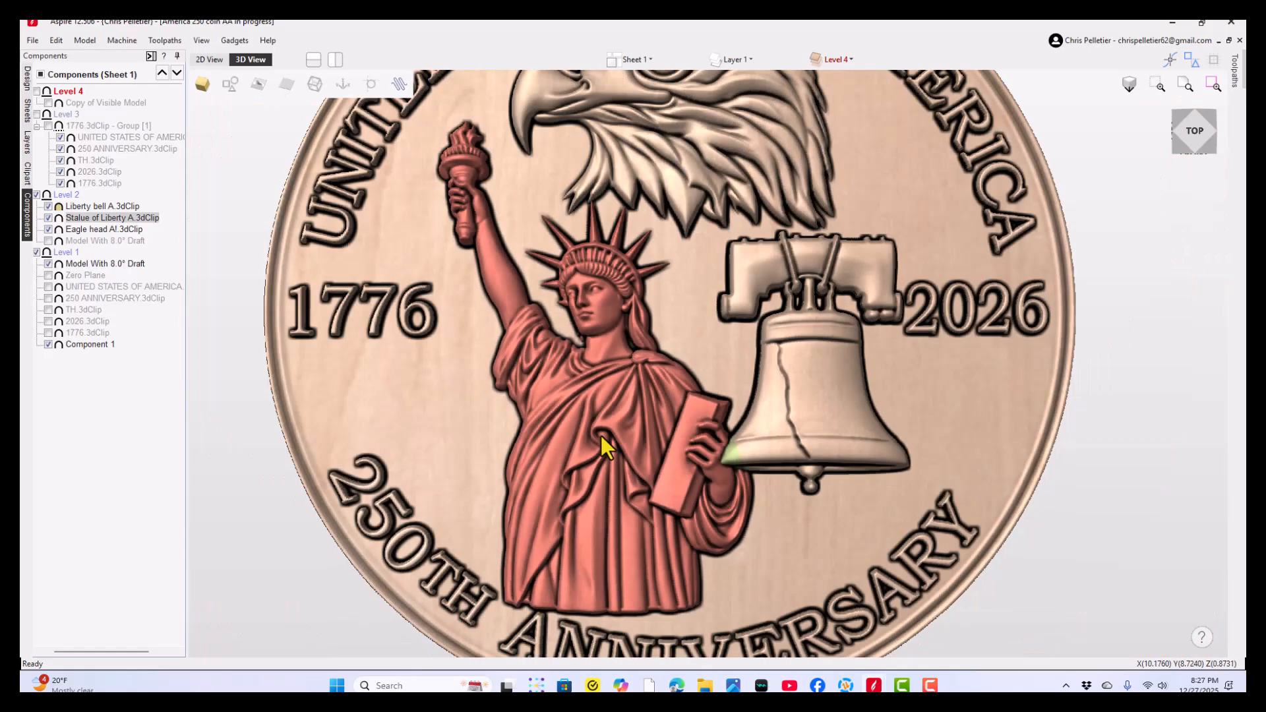
pyautogui.click(1171, 496)
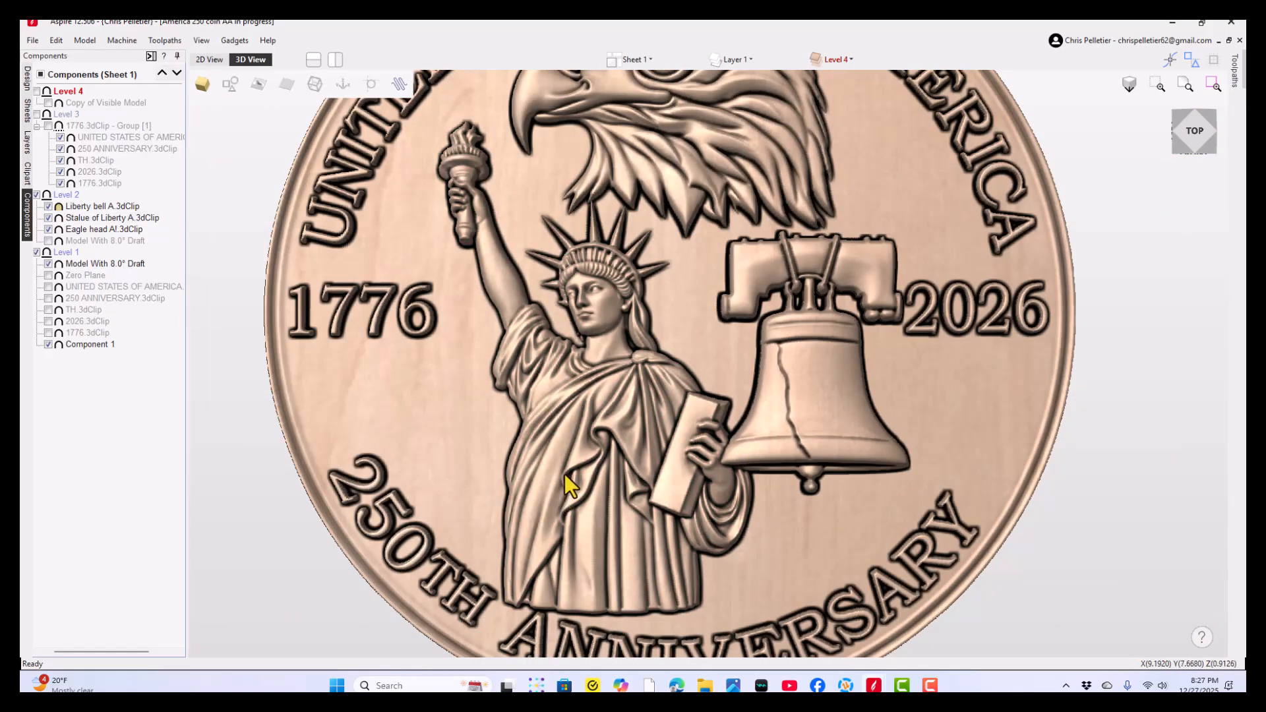
# - Examine the eagle head, statue and bell of the in-progress coin at slight tilts
pyautogui.moveTo(583, 474); pyautogui.dragTo(637, 468)
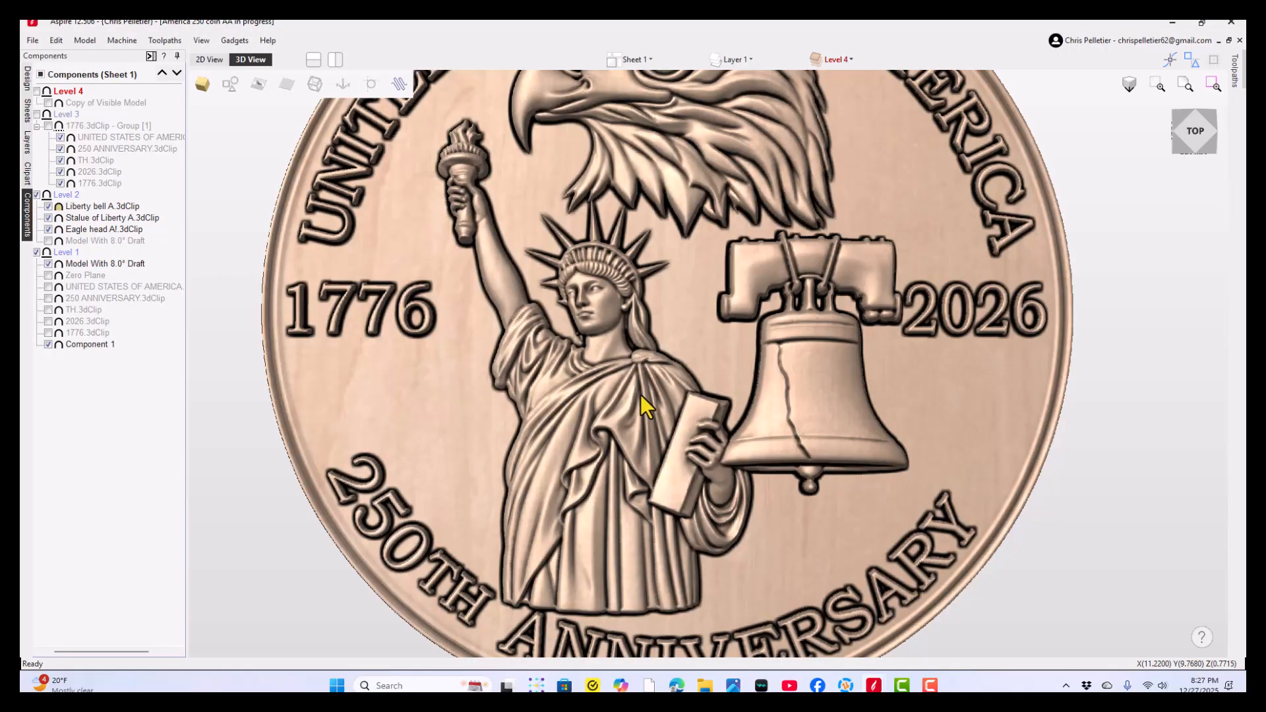
pyautogui.moveTo(640, 397); pyautogui.dragTo(625, 431, button='middle')
pyautogui.moveTo(612, 316); pyautogui.dragTo(611, 404, button='middle')
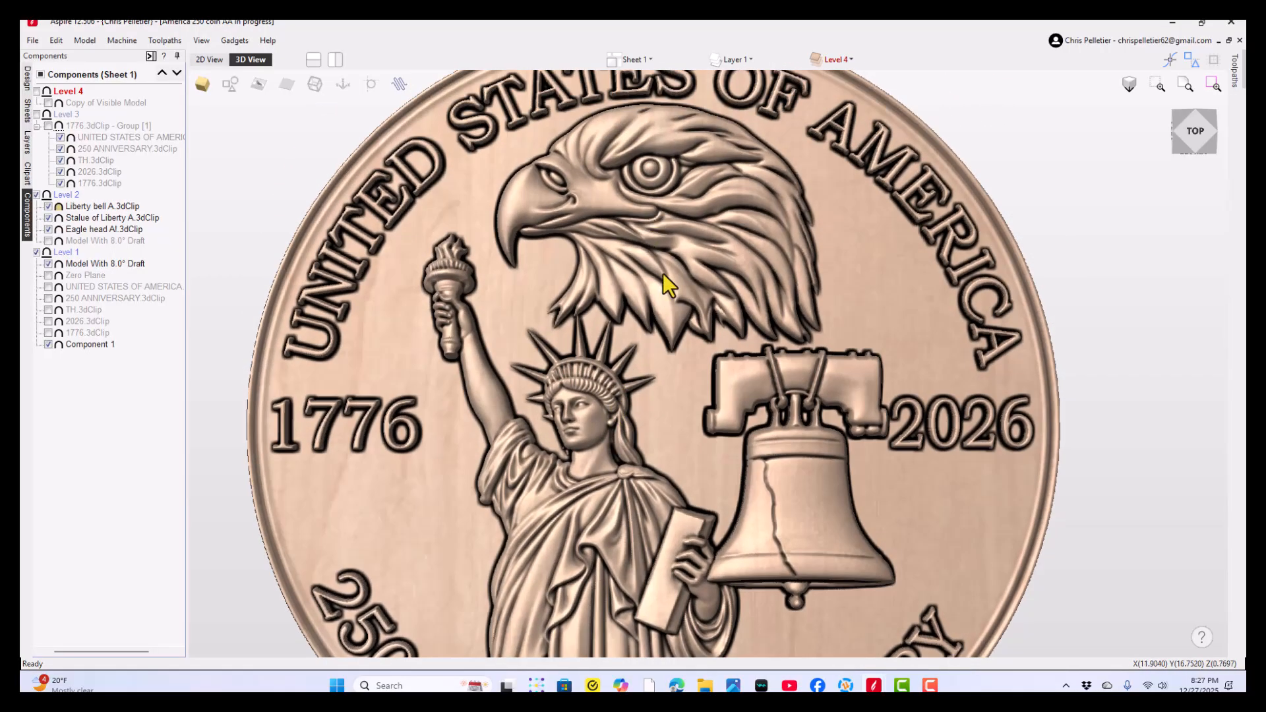
pyautogui.moveTo(640, 546); pyautogui.dragTo(593, 466, button='middle')
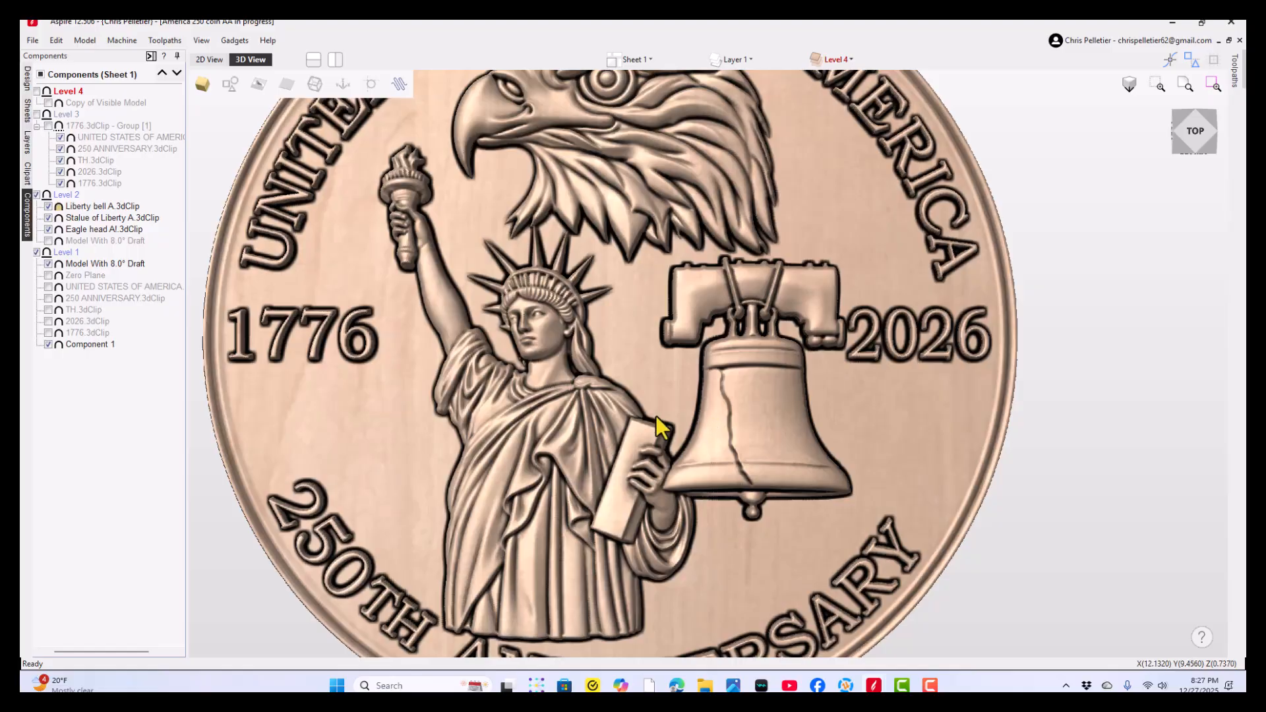
pyautogui.moveTo(734, 420); pyautogui.dragTo(702, 435)
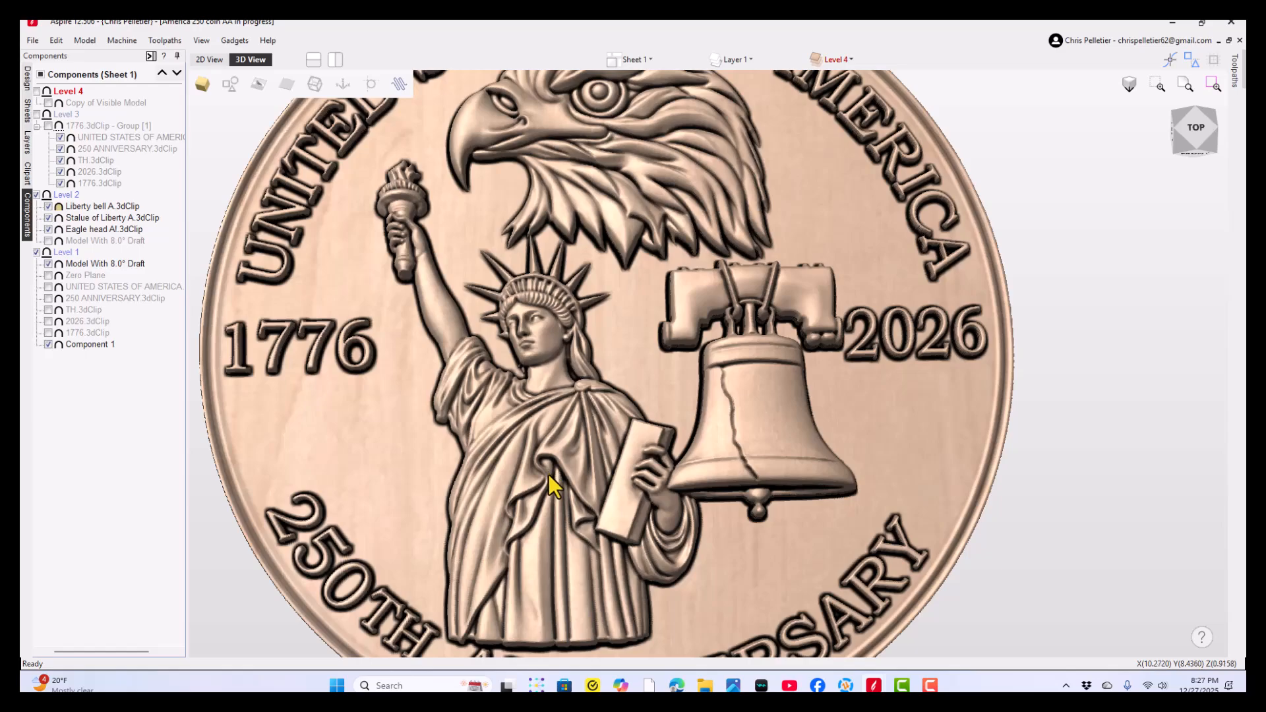
# - Highlight the statue again to check its outline against the coin, deselect it and bring the whole coin into view
pyautogui.click(504, 449)
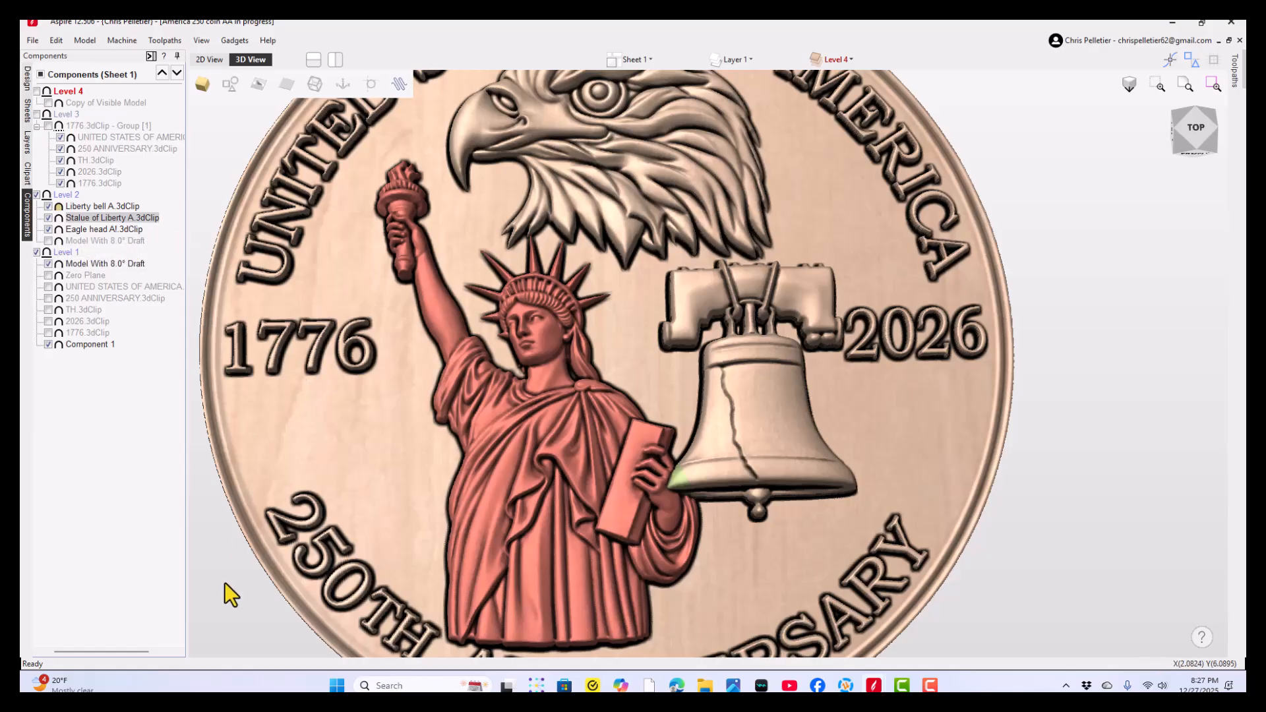
pyautogui.press('Escape')
pyautogui.click(492, 464)
pyautogui.click(1034, 432)
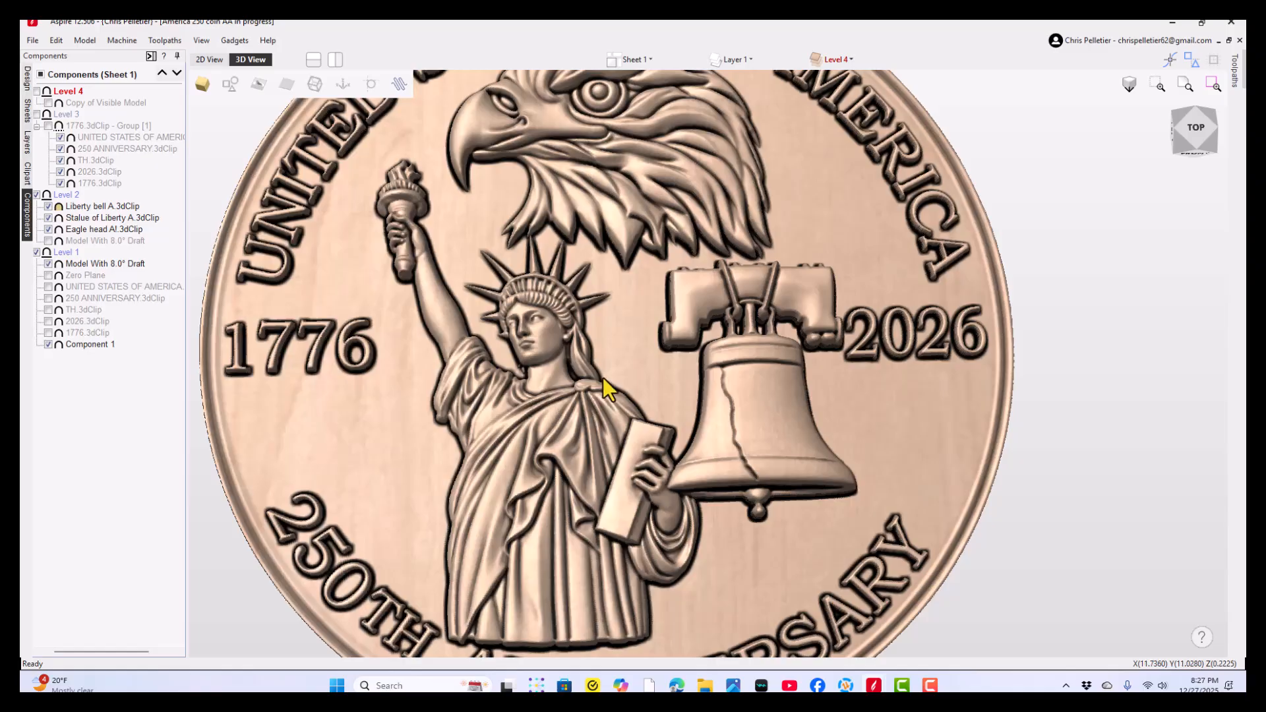
pyautogui.scroll(-2, 601, 359)
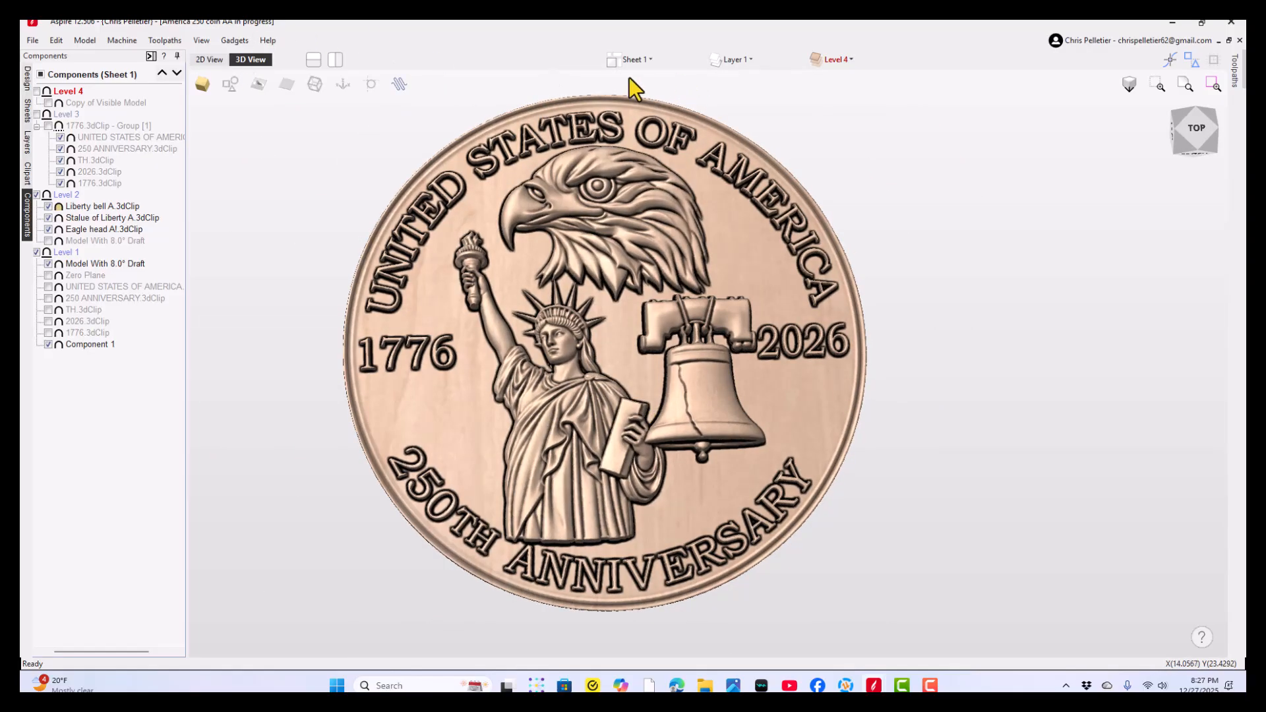
# - Review the project's sheet list and show all its sheets in the 2D layout
pyautogui.click(627, 59)
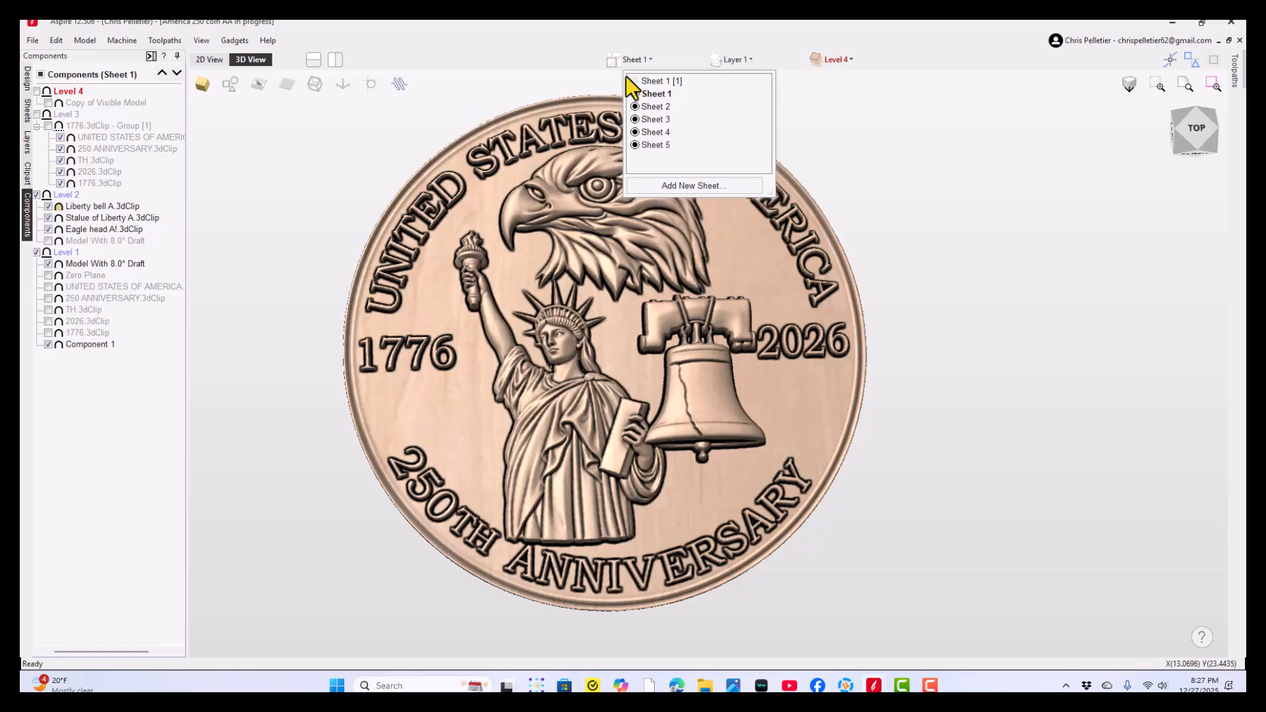
pyautogui.click(212, 58)
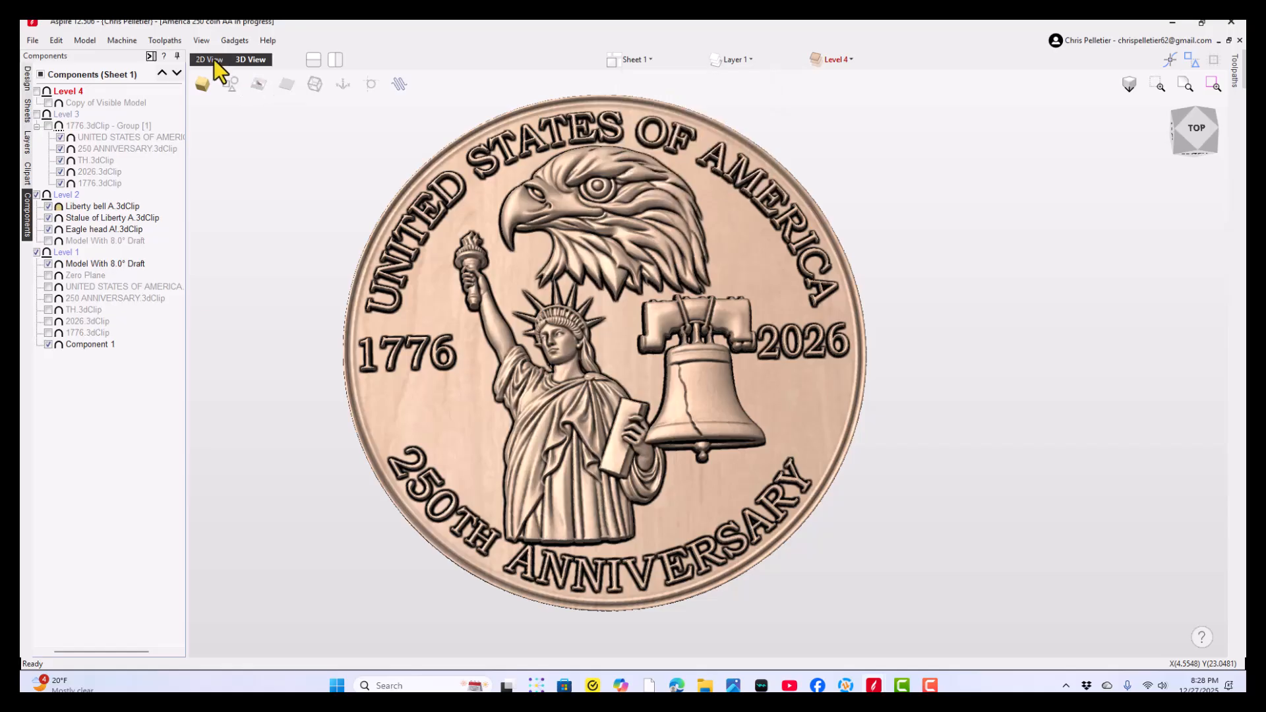
pyautogui.moveTo(473, 305); pyautogui.dragTo(489, 400, button='middle')
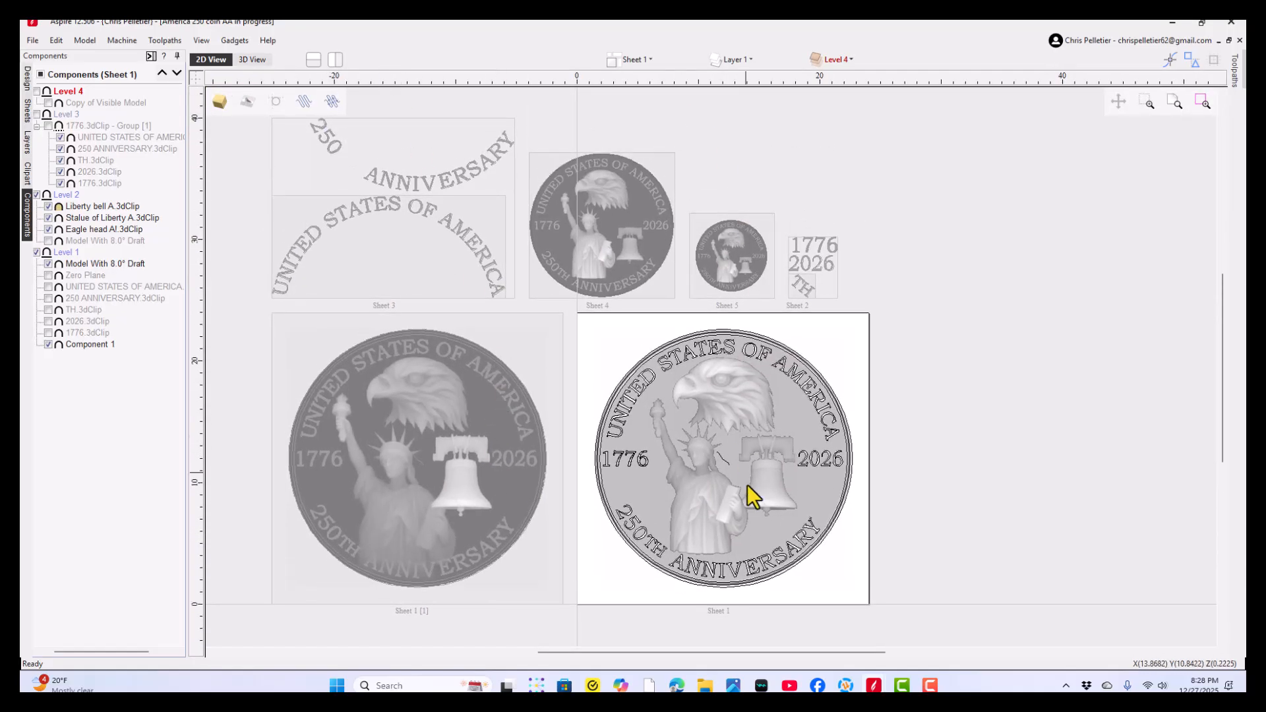
# - Switch to the New project, select the coin on Sheet 2 and inspect its statue and bell in 3D
pyautogui.moveTo(874, 685)
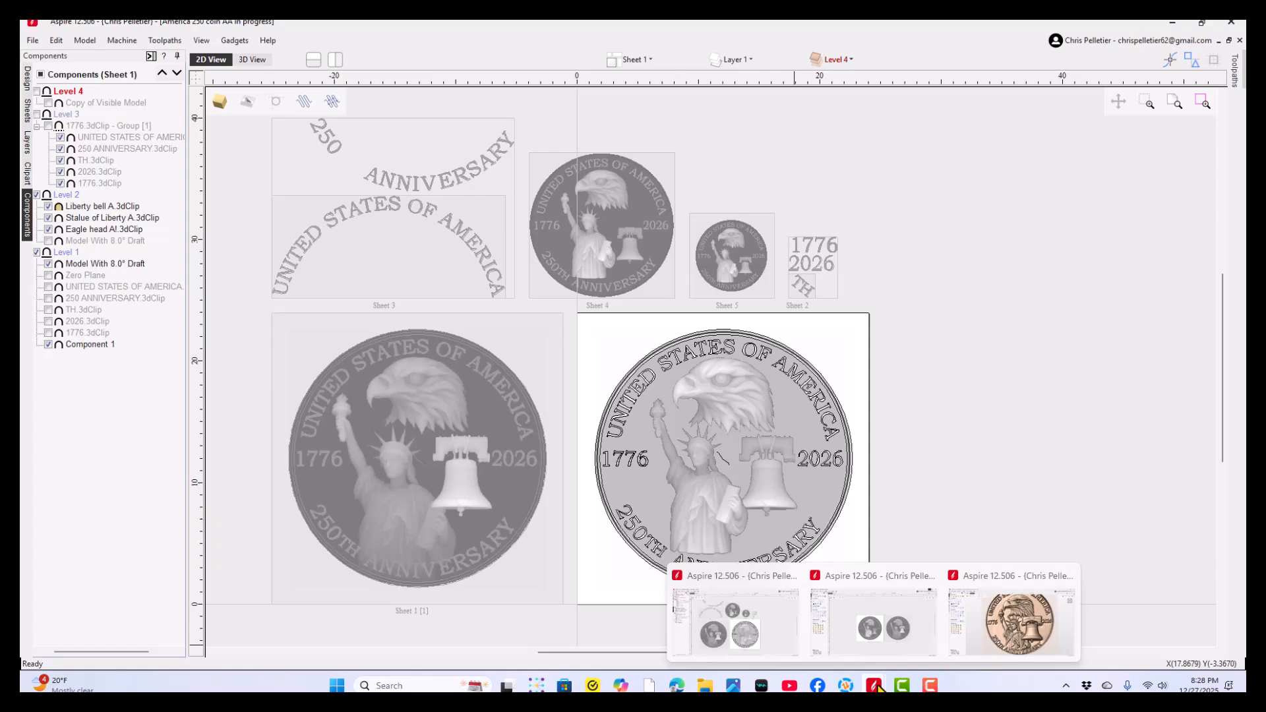
pyautogui.click(883, 639)
pyautogui.moveTo(621, 341); pyautogui.dragTo(537, 335, button='middle')
pyautogui.rightClick(529, 274)
pyautogui.click(526, 196)
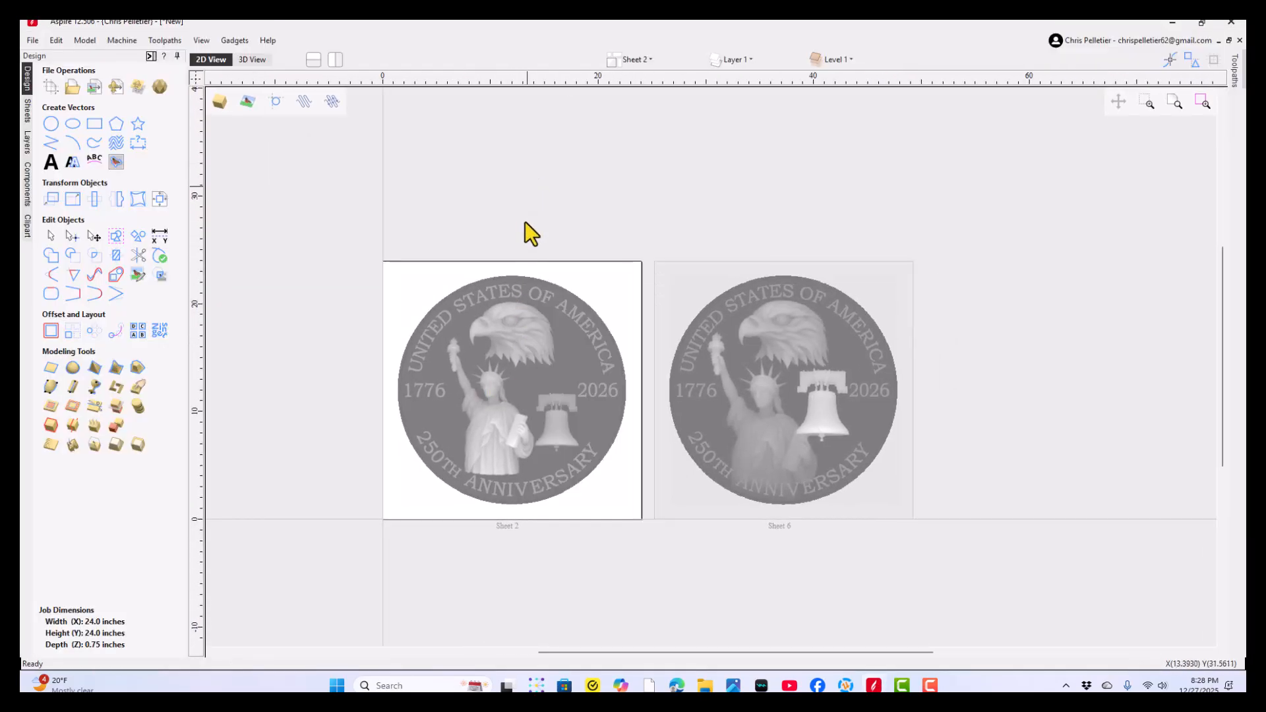
pyautogui.click(509, 369)
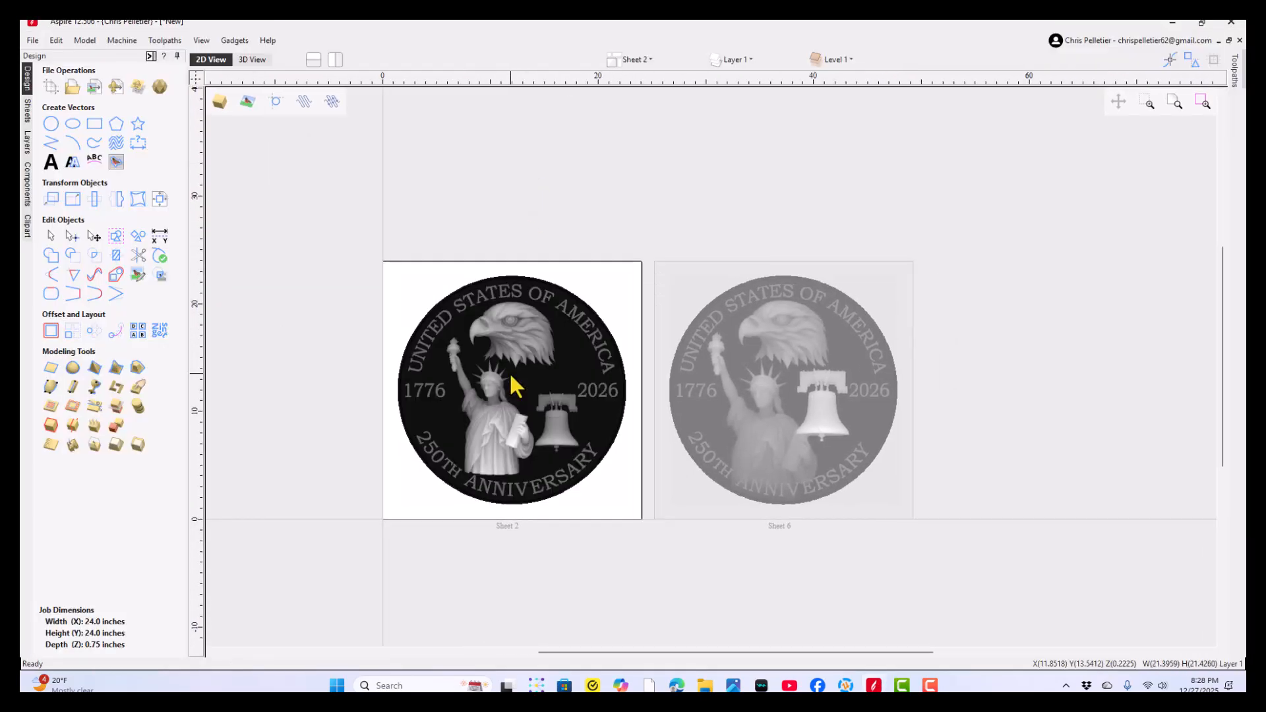
pyautogui.click(249, 61)
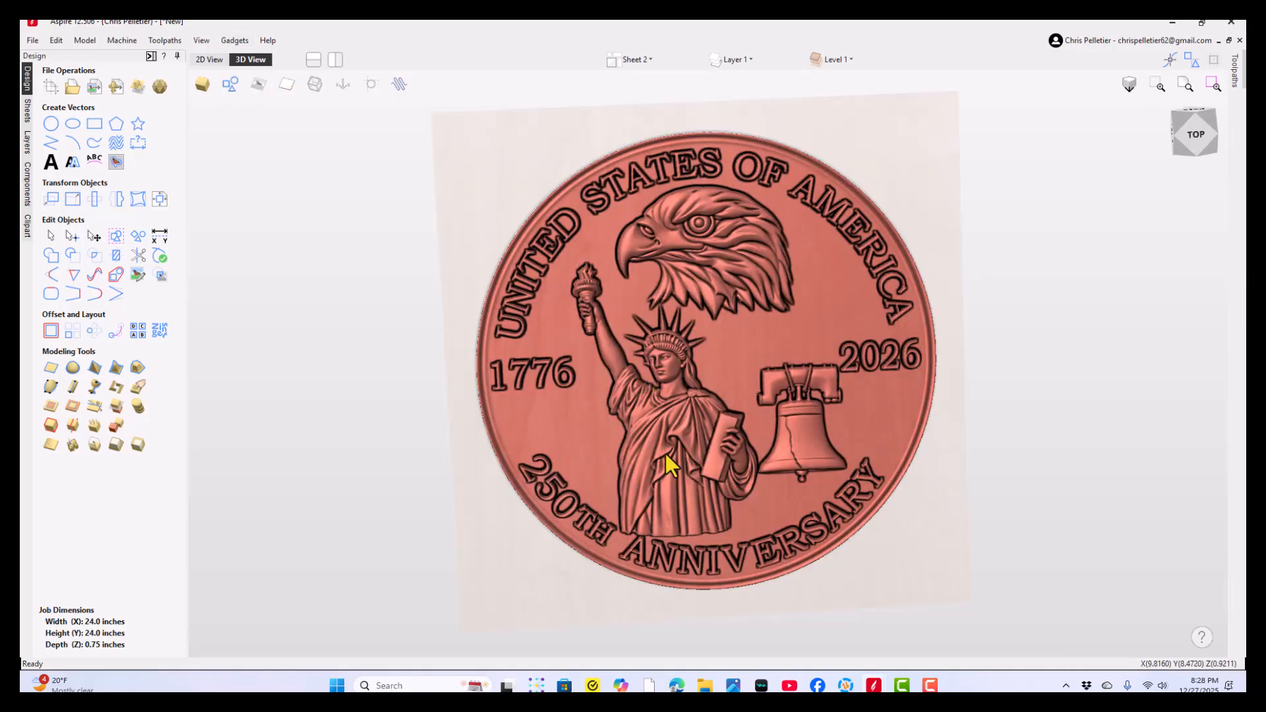
pyautogui.scroll(2, 702, 535)
pyautogui.moveTo(694, 494); pyautogui.dragTo(674, 479)
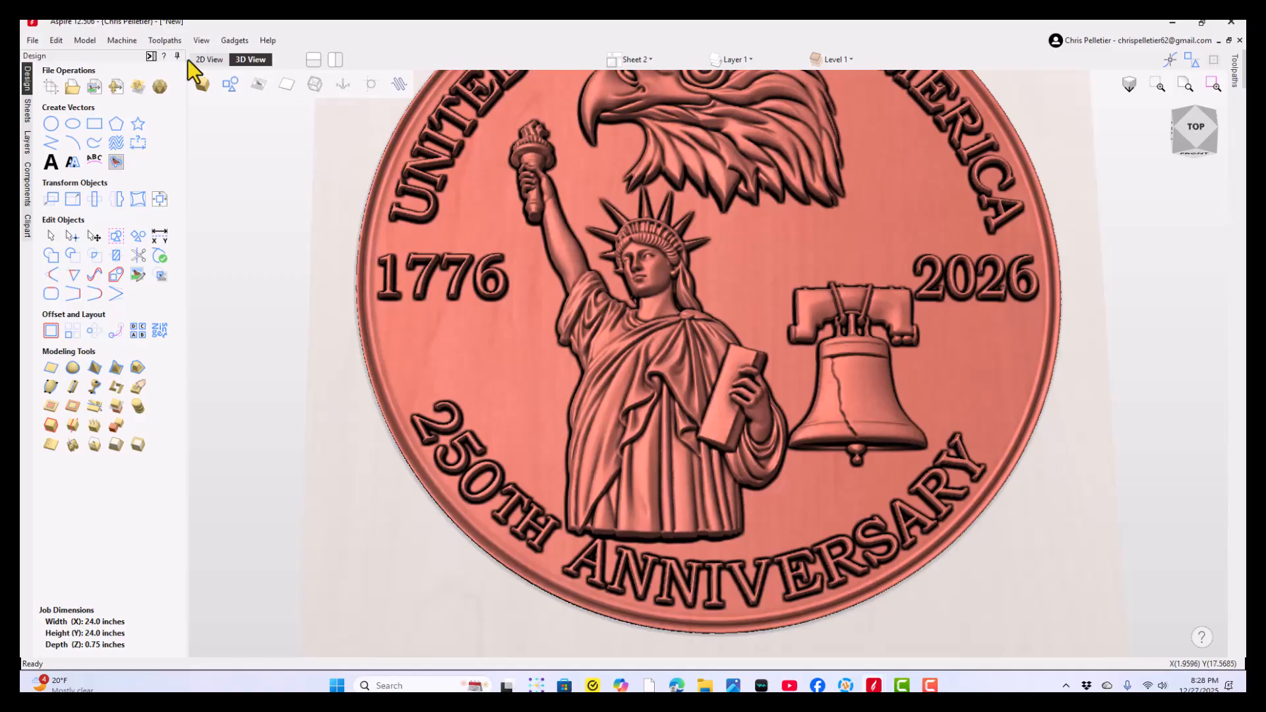
# - Activate Sheet 6 and inspect in 3D how its statue meets the bell and the ANNIVERSARY lettering
pyautogui.click(209, 59)
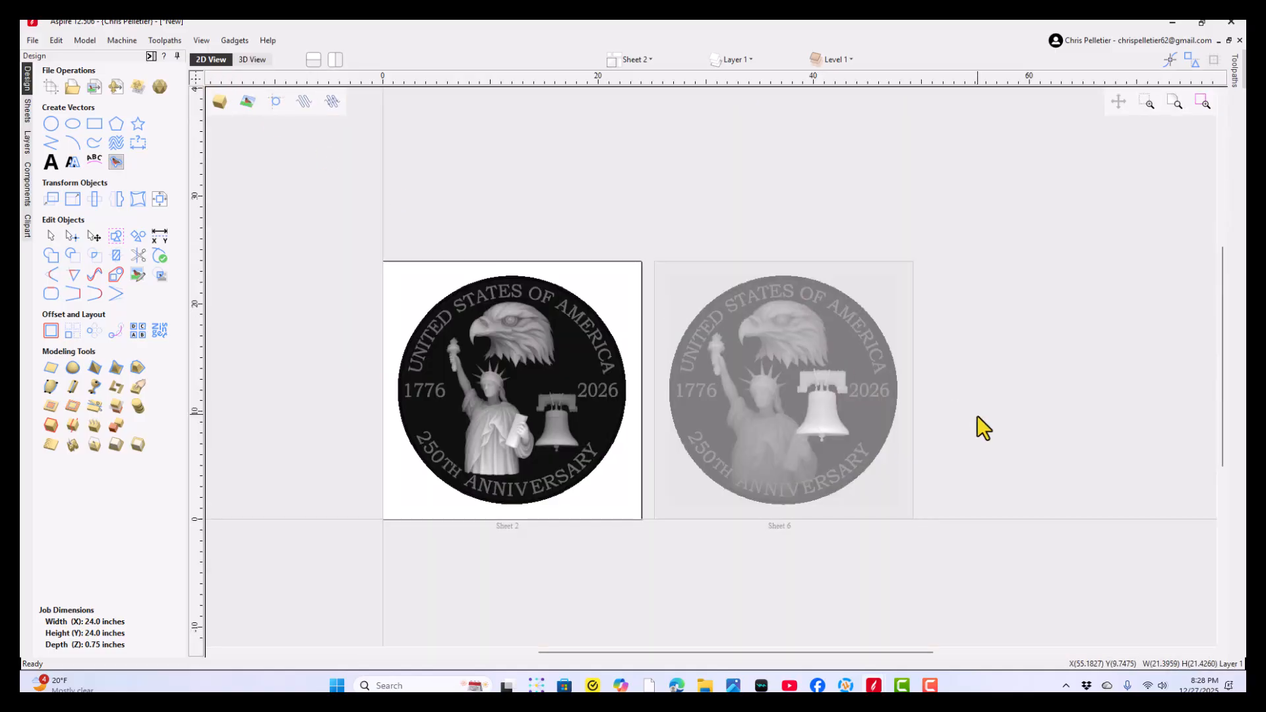
pyautogui.click(806, 420)
pyautogui.click(249, 59)
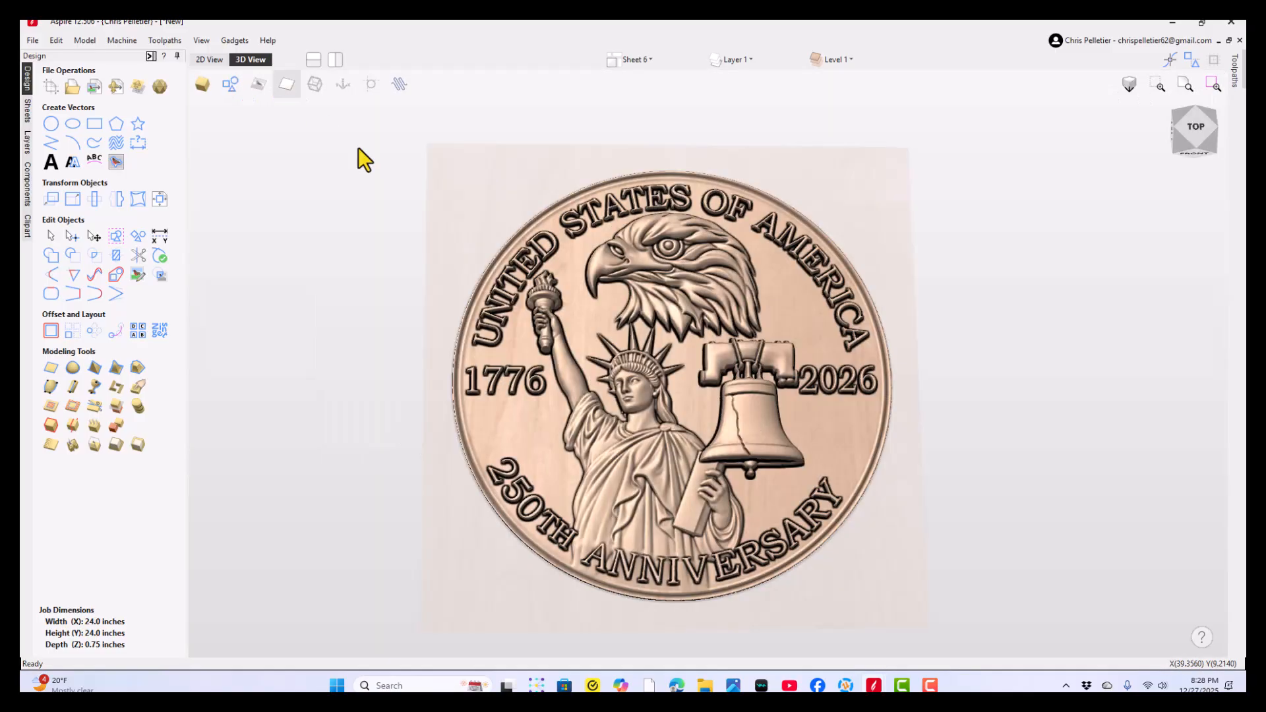
pyautogui.scroll(3, 646, 549)
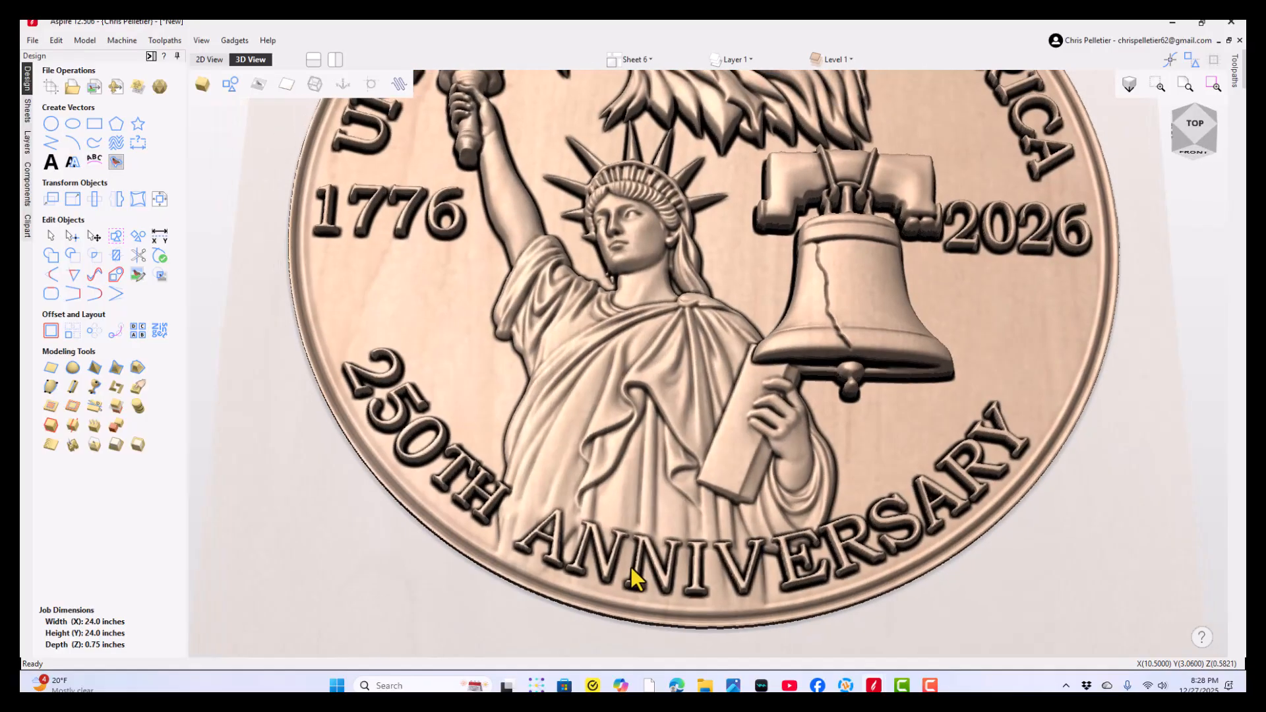
pyautogui.scroll(-2, 635, 565)
pyautogui.moveTo(723, 385); pyautogui.dragTo(684, 358)
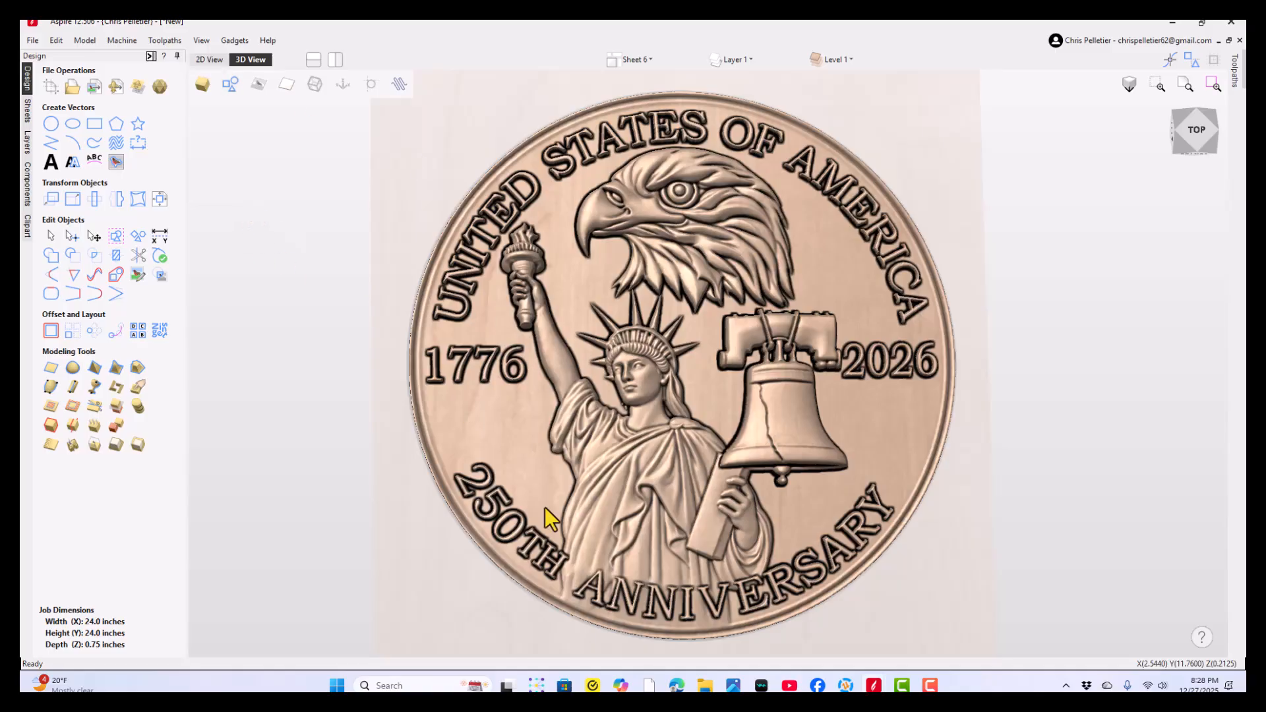
# - Return to the 2D layout, hide Sheet 2 and Sheet 6, and make Sheet 1 the active visible sheet
pyautogui.click(208, 61)
pyautogui.scroll(-2, 437, 378)
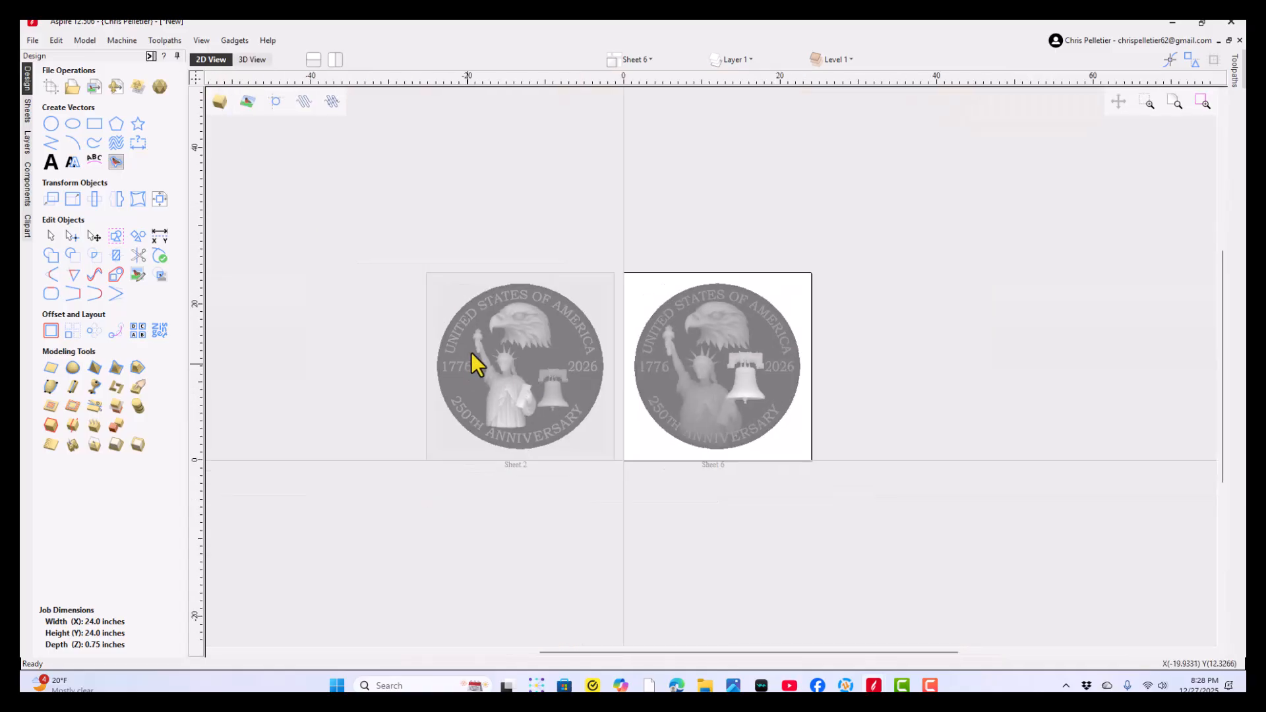
pyautogui.click(638, 61)
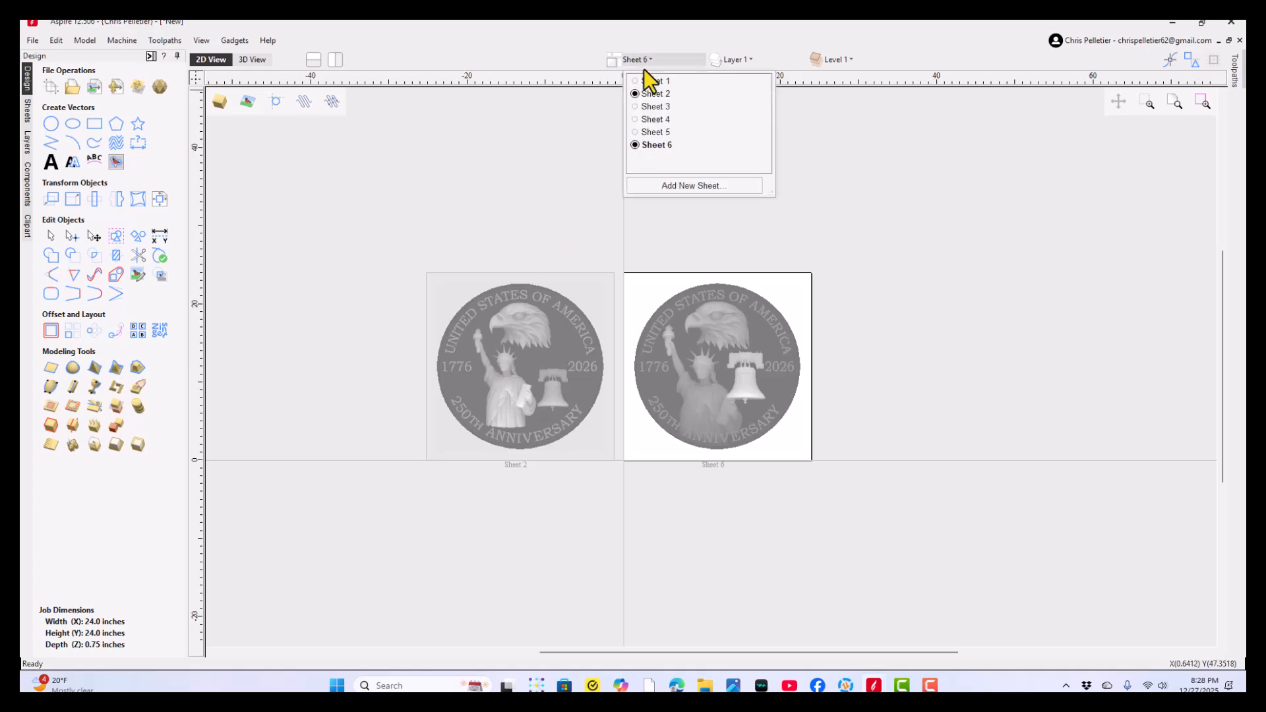
pyautogui.click(634, 94)
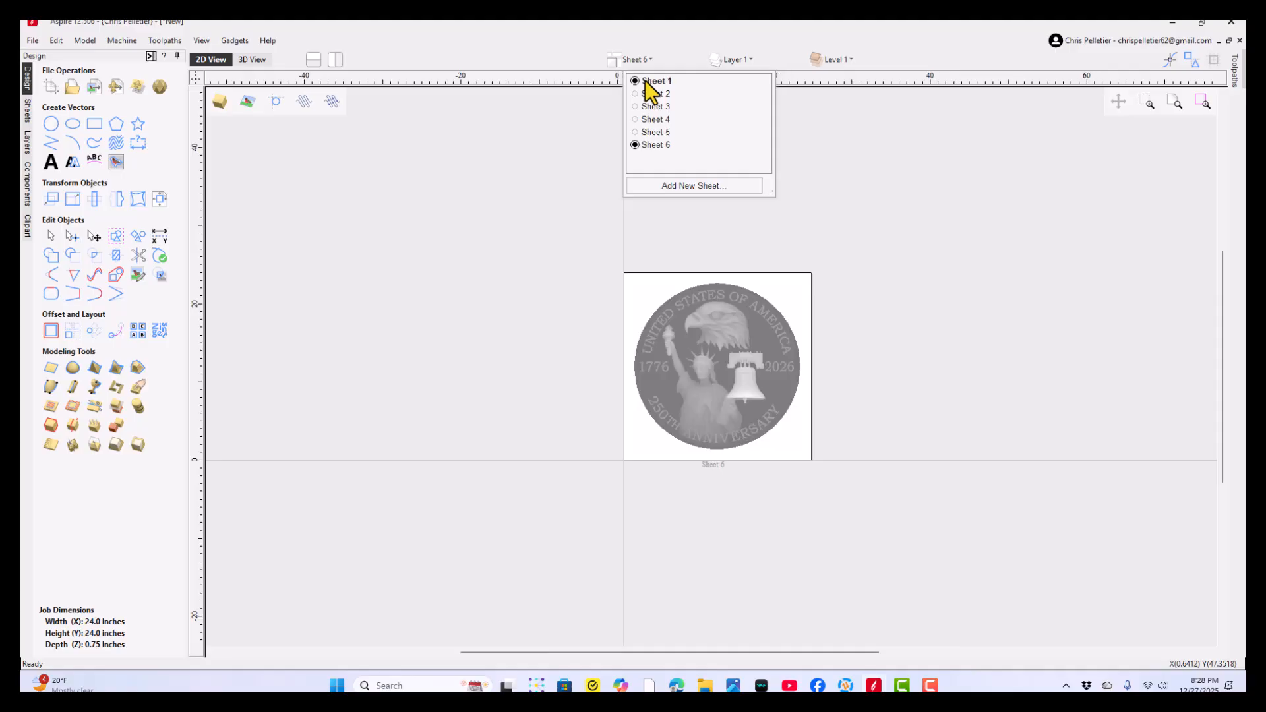
pyautogui.click(645, 81)
pyautogui.click(635, 144)
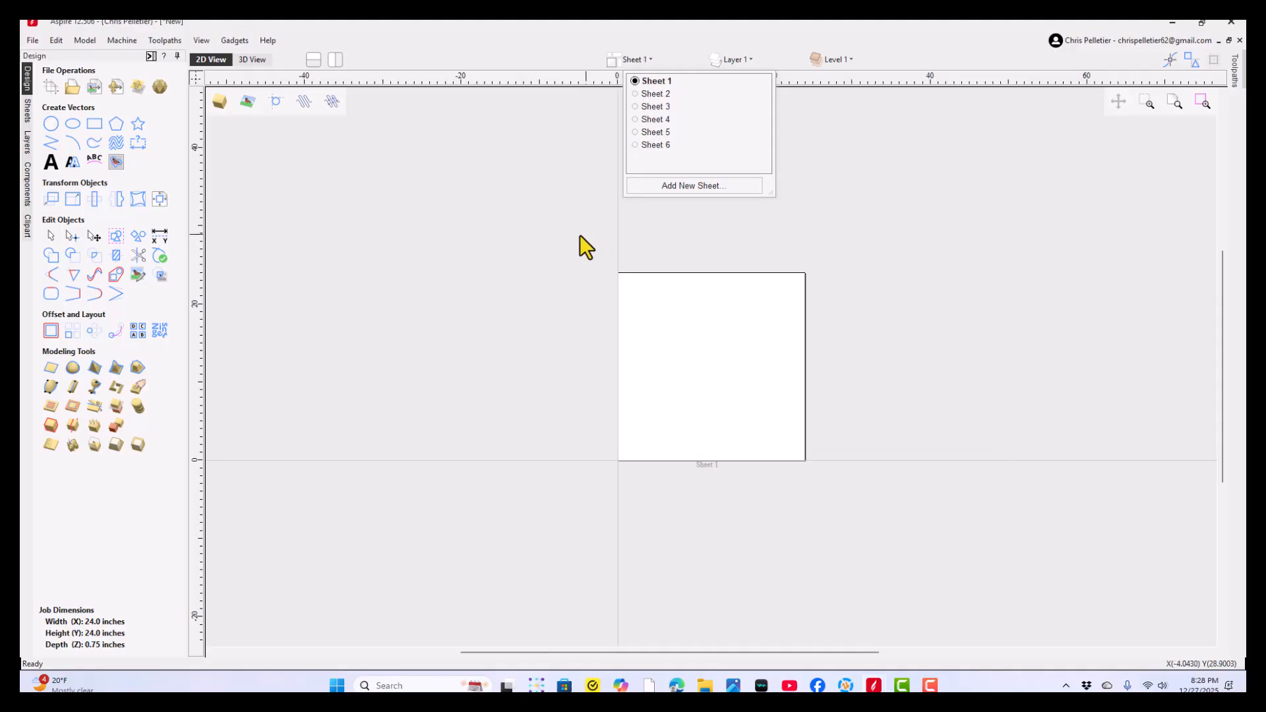
pyautogui.moveTo(607, 364); pyautogui.dragTo(559, 340, button='middle')
pyautogui.scroll(2, 612, 370)
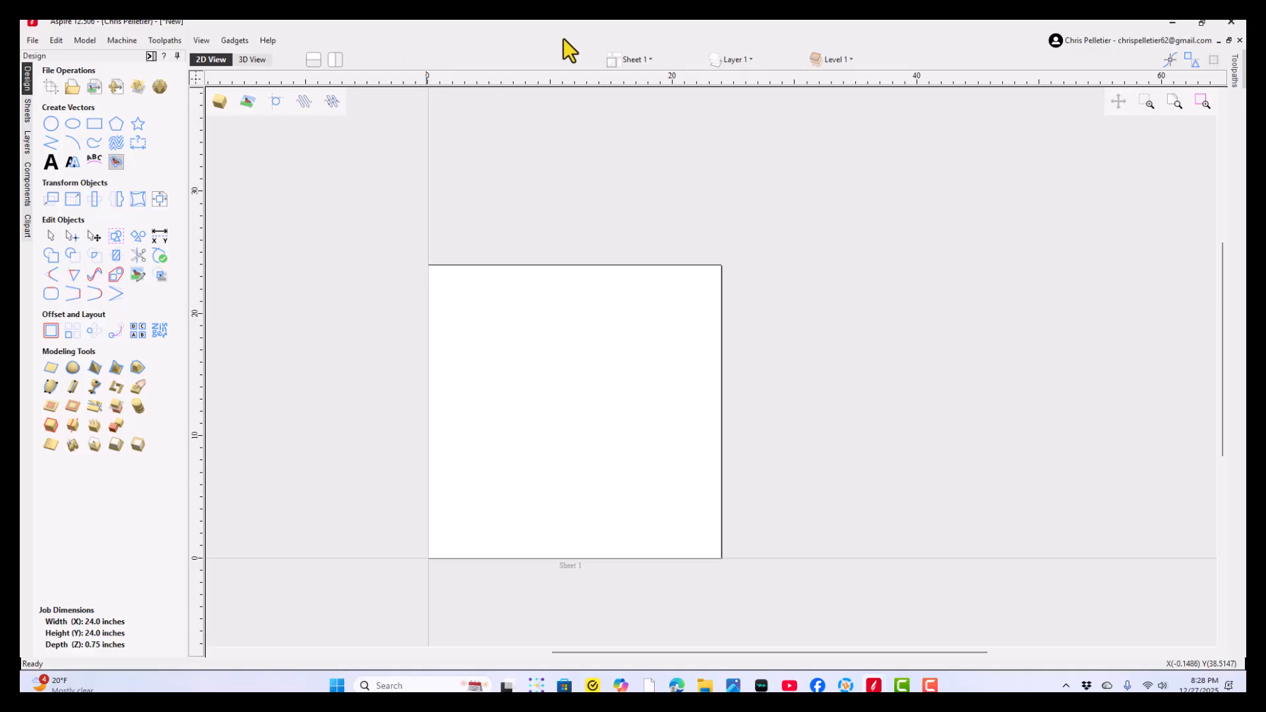
# - Turn on the ORIGINAL VECTORS layer on Sheet 1 and look over the coin's ring and lettering outlines
pyautogui.click(633, 60)
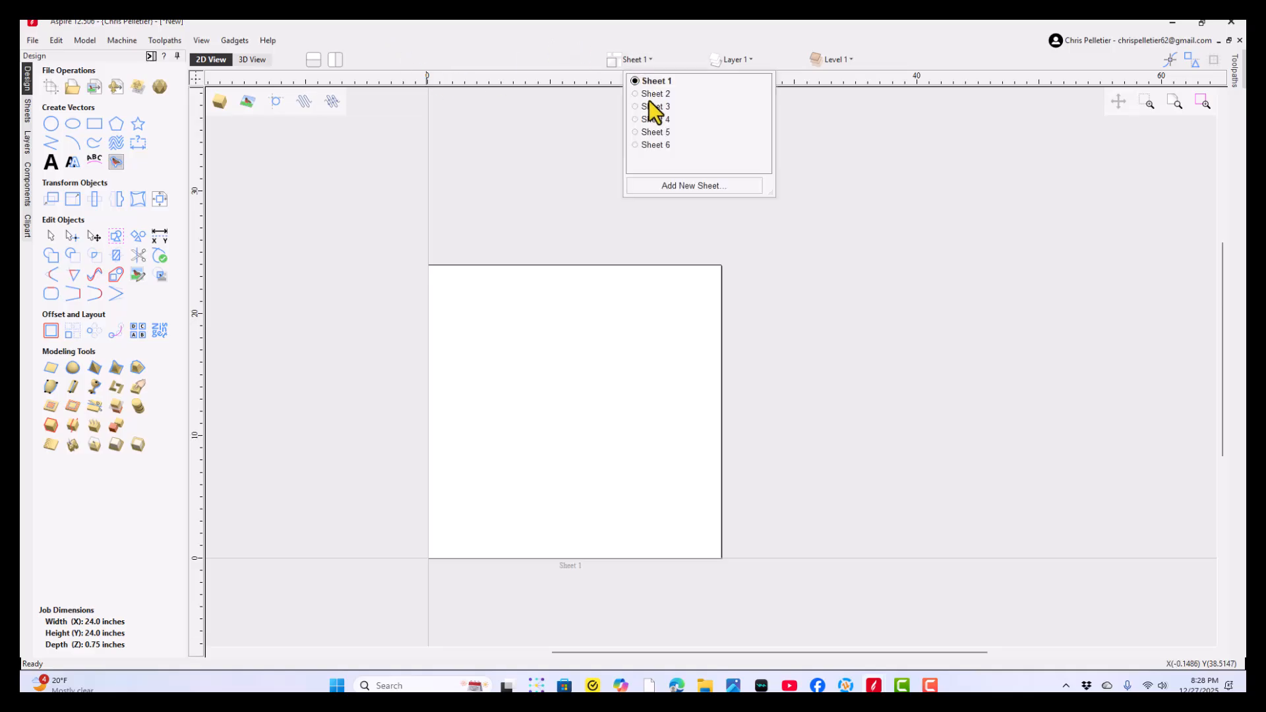
pyautogui.click(724, 60)
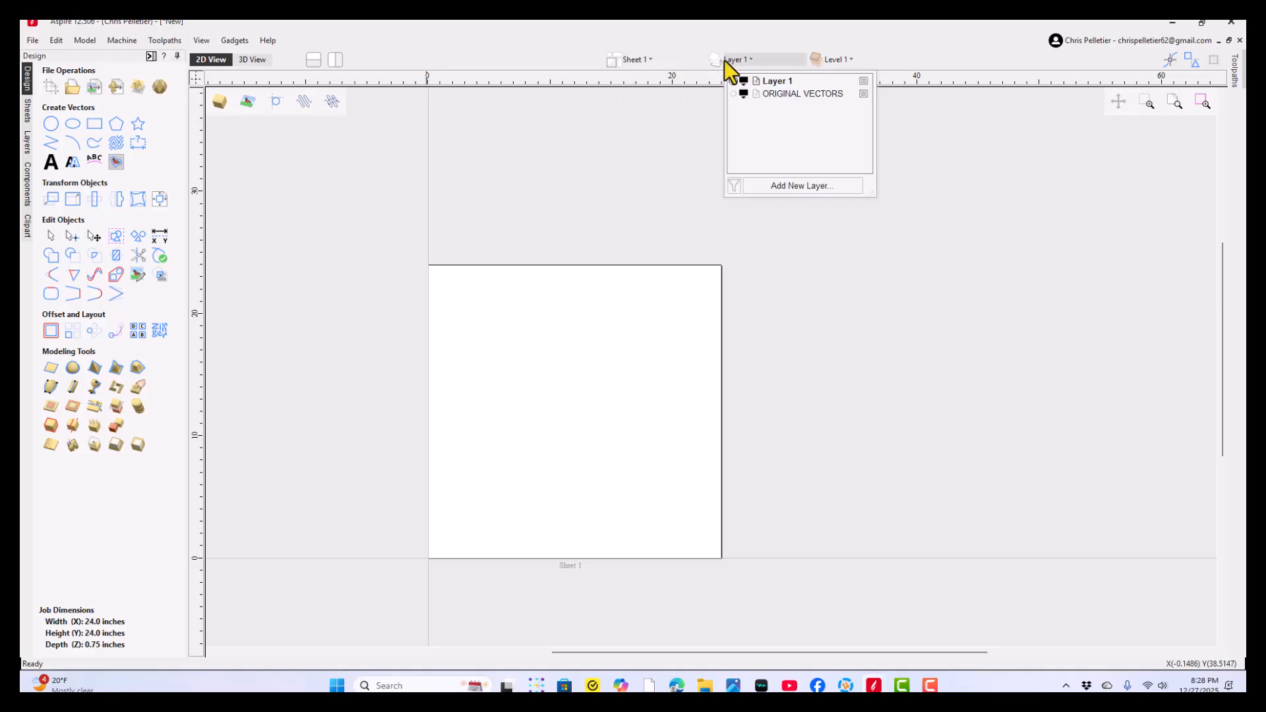
pyautogui.click(734, 95)
pyautogui.scroll(3, 549, 318)
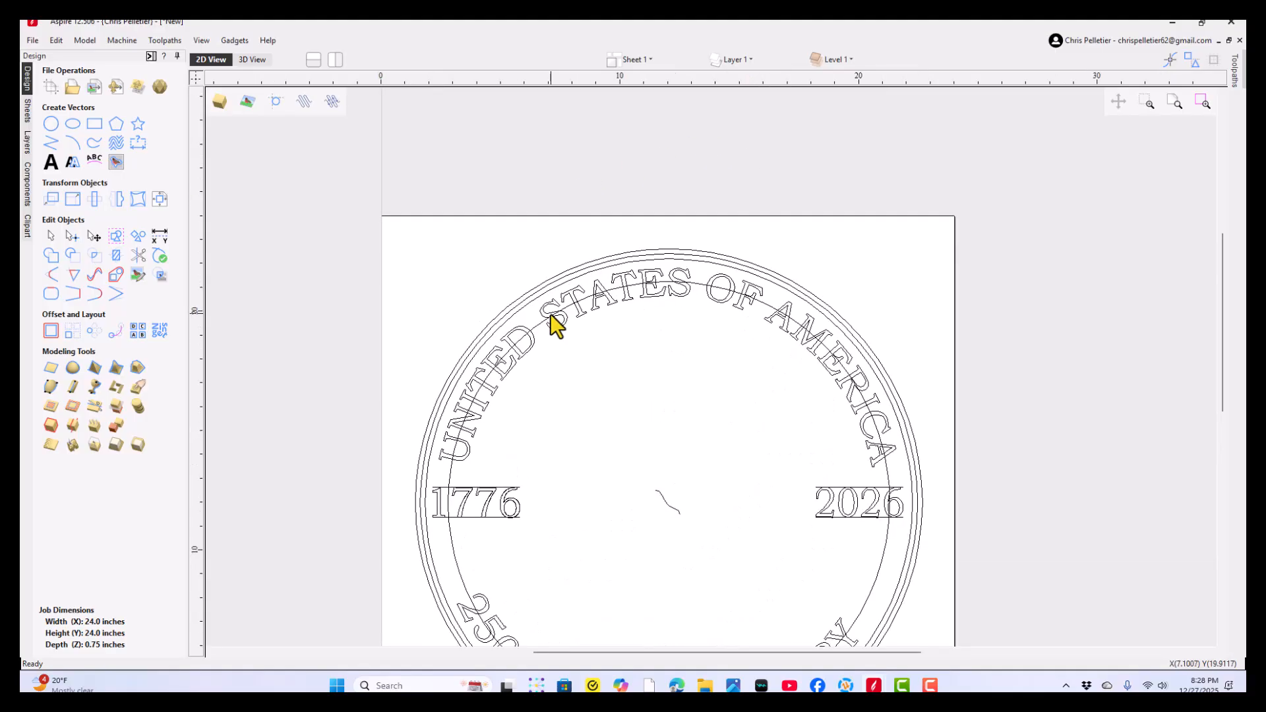
pyautogui.scroll(-1, 542, 422)
pyautogui.moveTo(543, 427); pyautogui.dragTo(501, 396, button='middle')
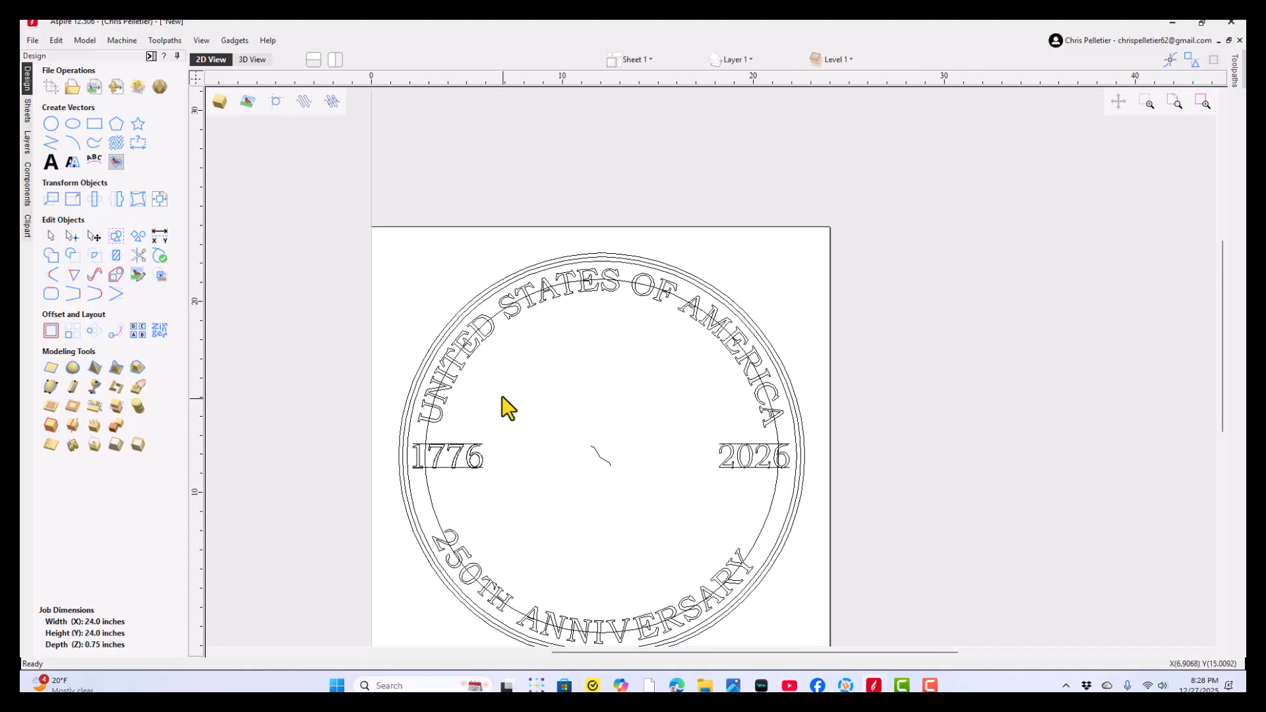
# - Select the coin's three concentric ring circles and examine their nodes
pyautogui.click(468, 306)
pyautogui.click(338, 227)
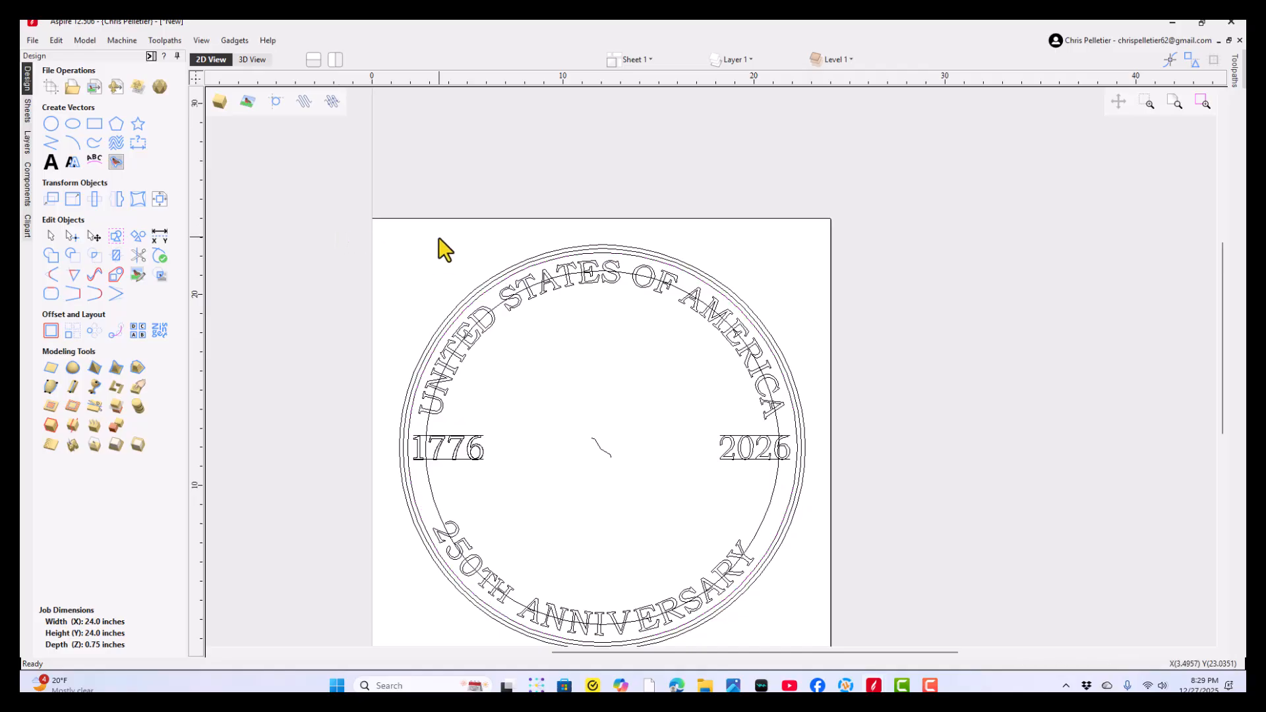
pyautogui.click(466, 294)
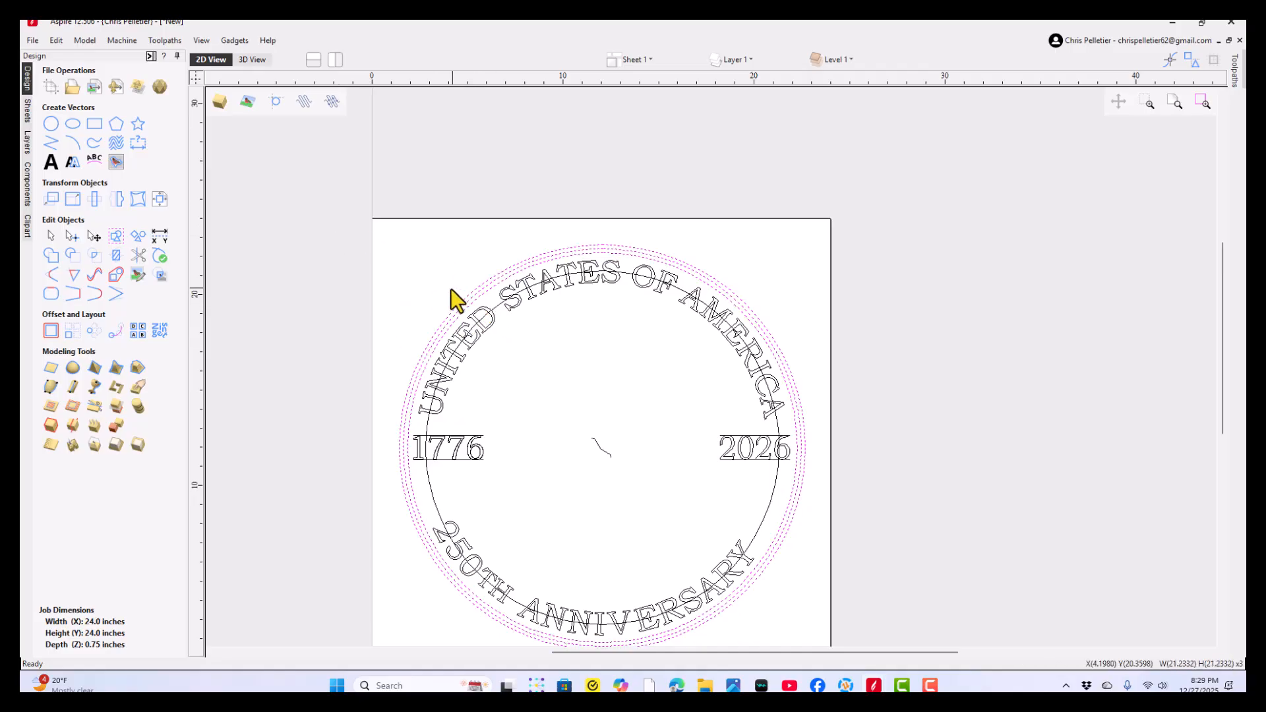
pyautogui.press('n')
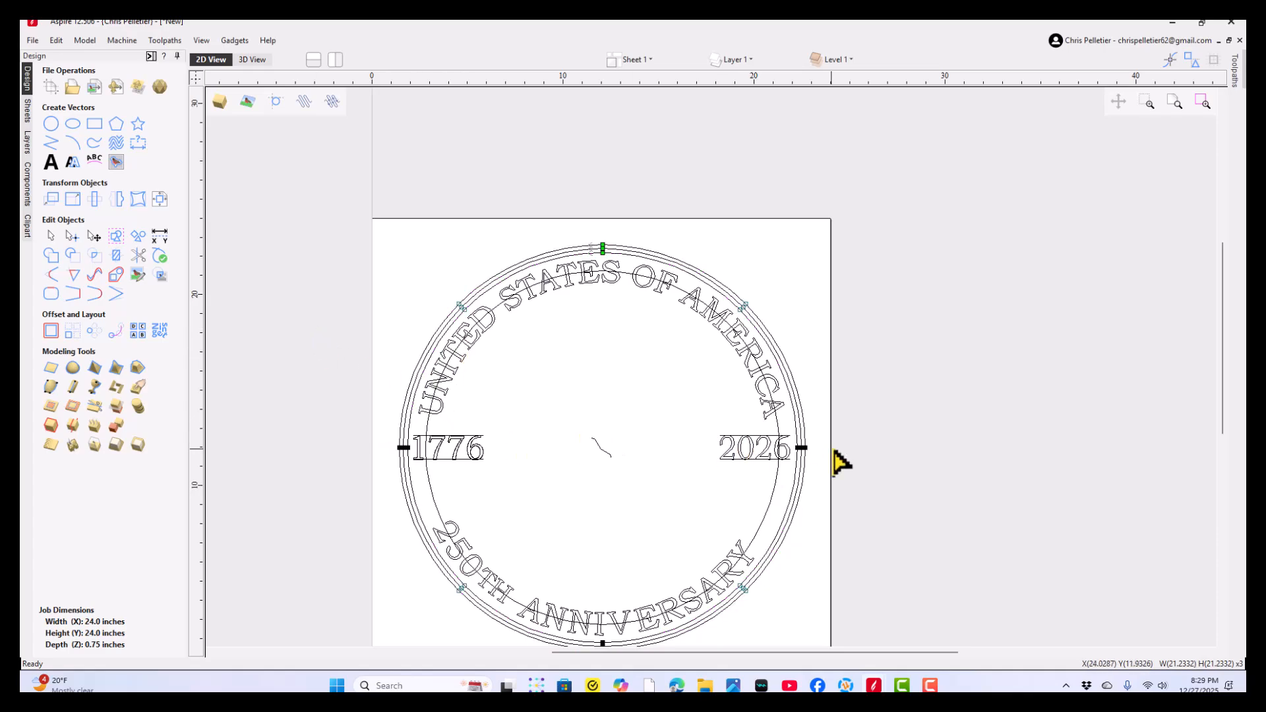
pyautogui.click(601, 248)
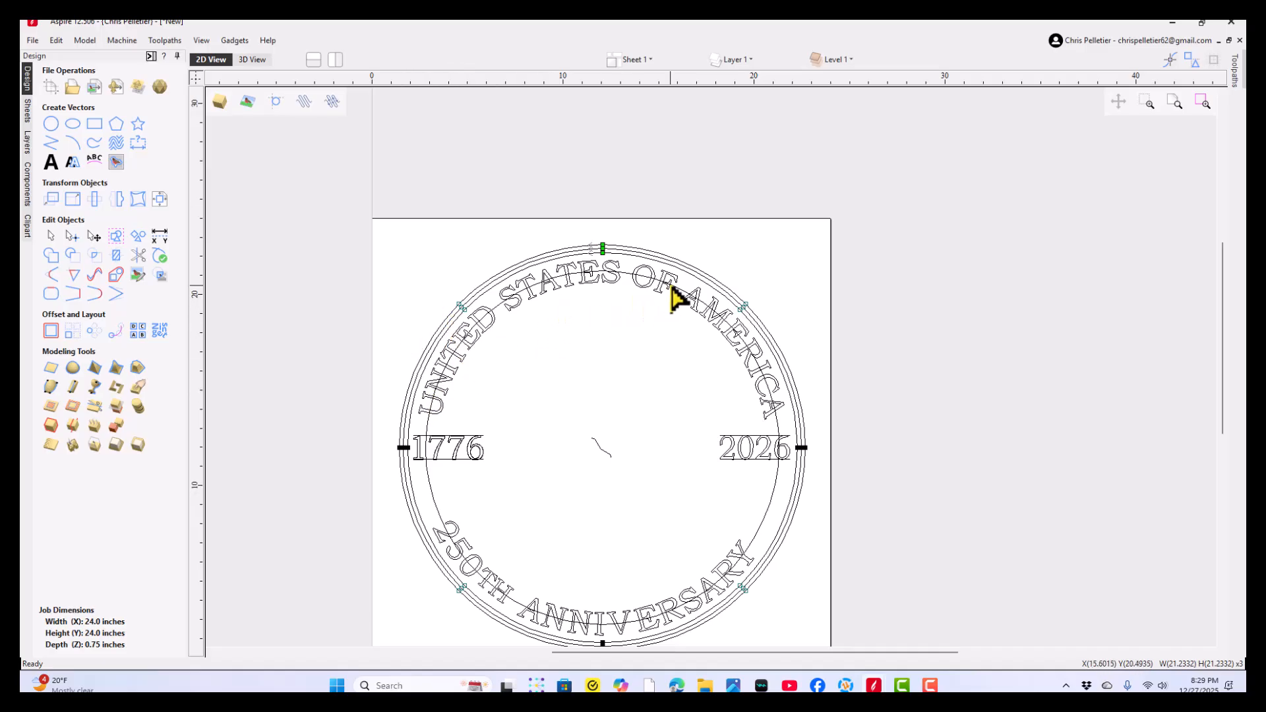
pyautogui.press('Escape')
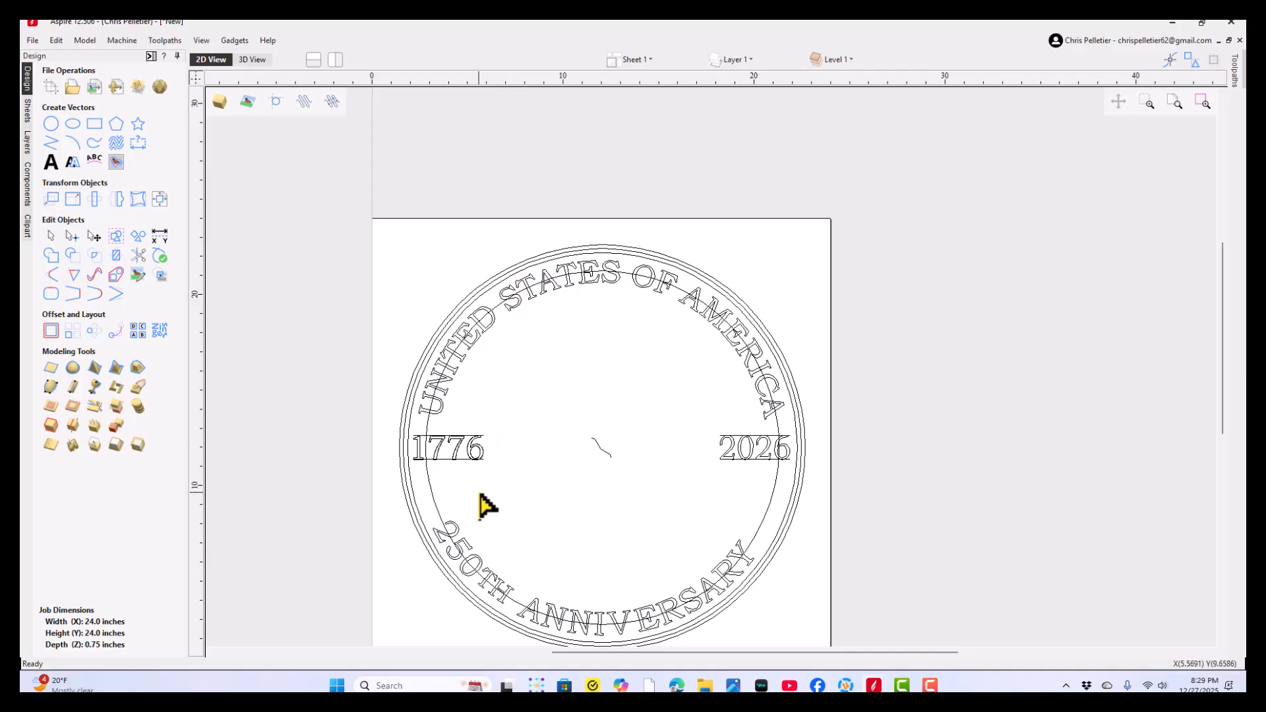
# - Examine the UNITED STATES OF AMERICA and 250TH ANNIVERSARY lettering as separate selectable pieces, without converting the text to curves
pyautogui.doubleClick(449, 385)
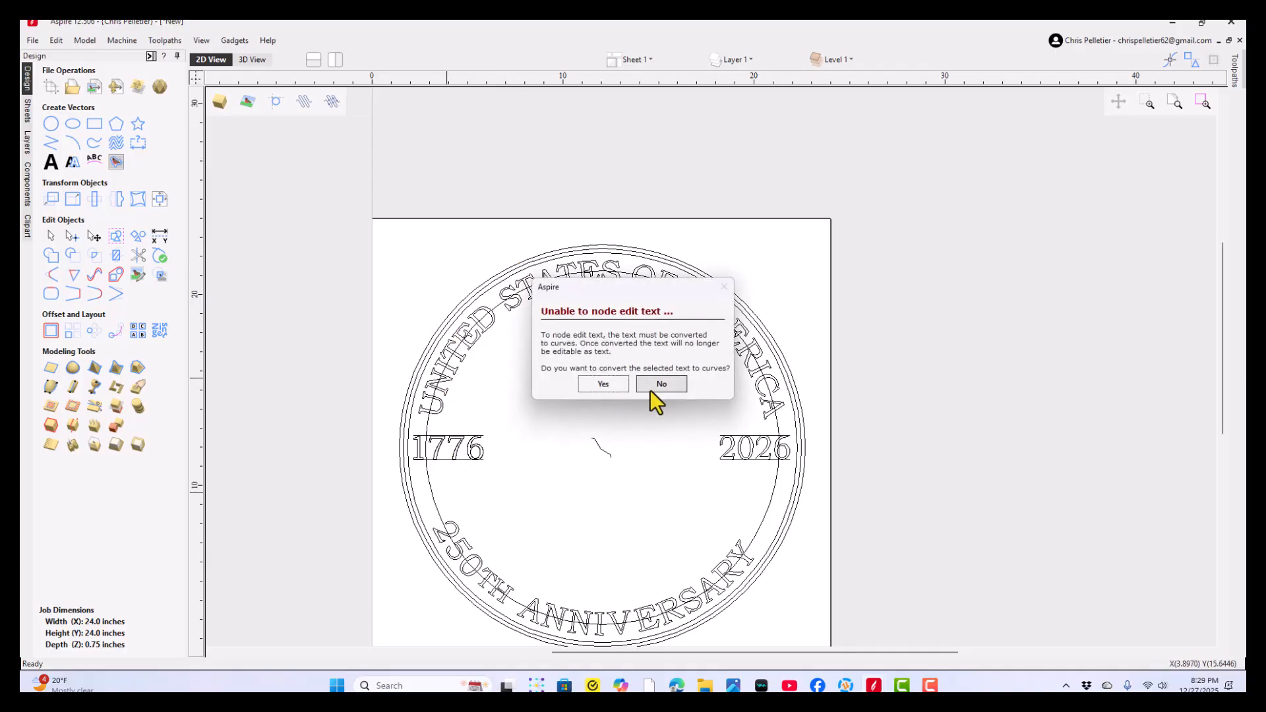
pyautogui.click(656, 386)
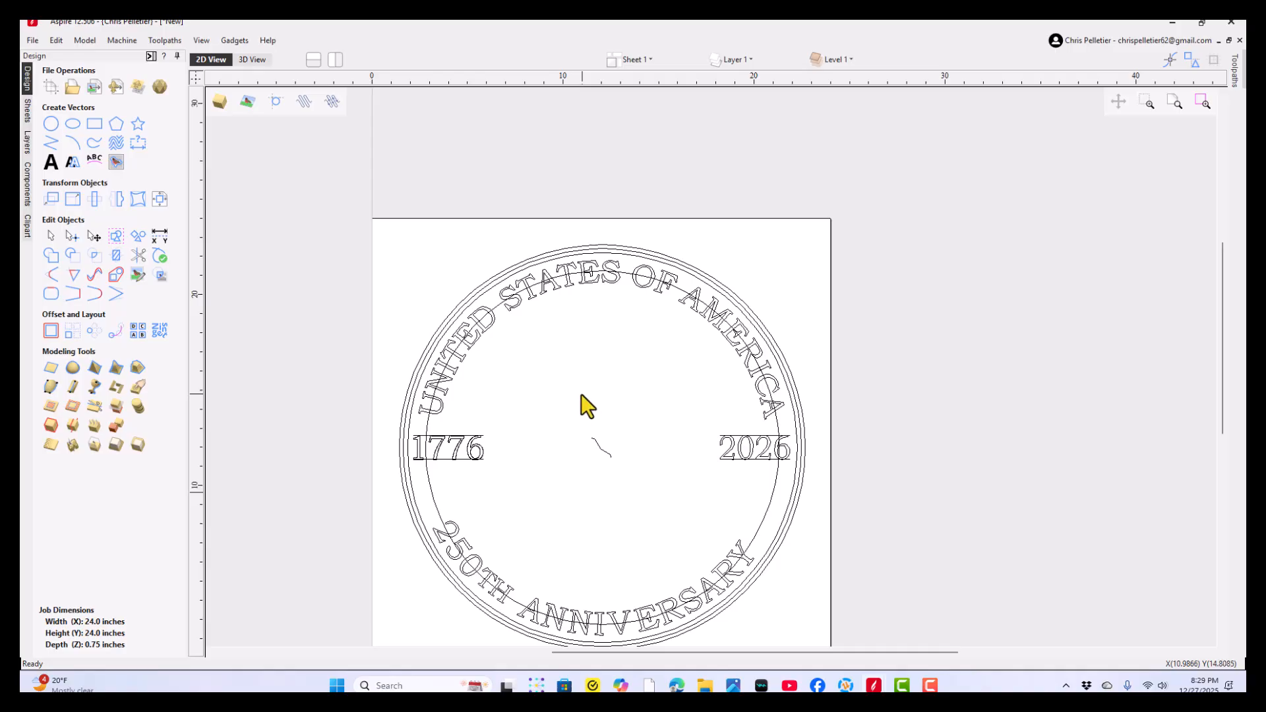
pyautogui.click(469, 343)
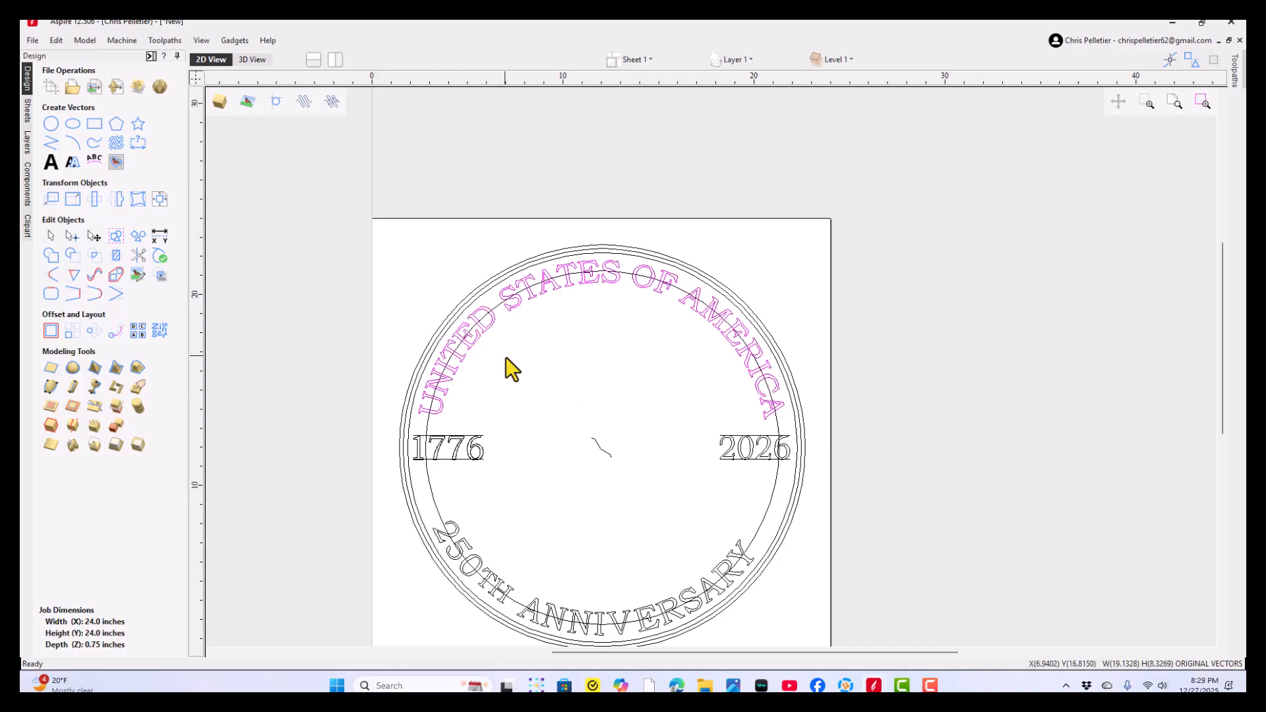
pyautogui.click(470, 547)
pyautogui.scroll(-2, 470, 547)
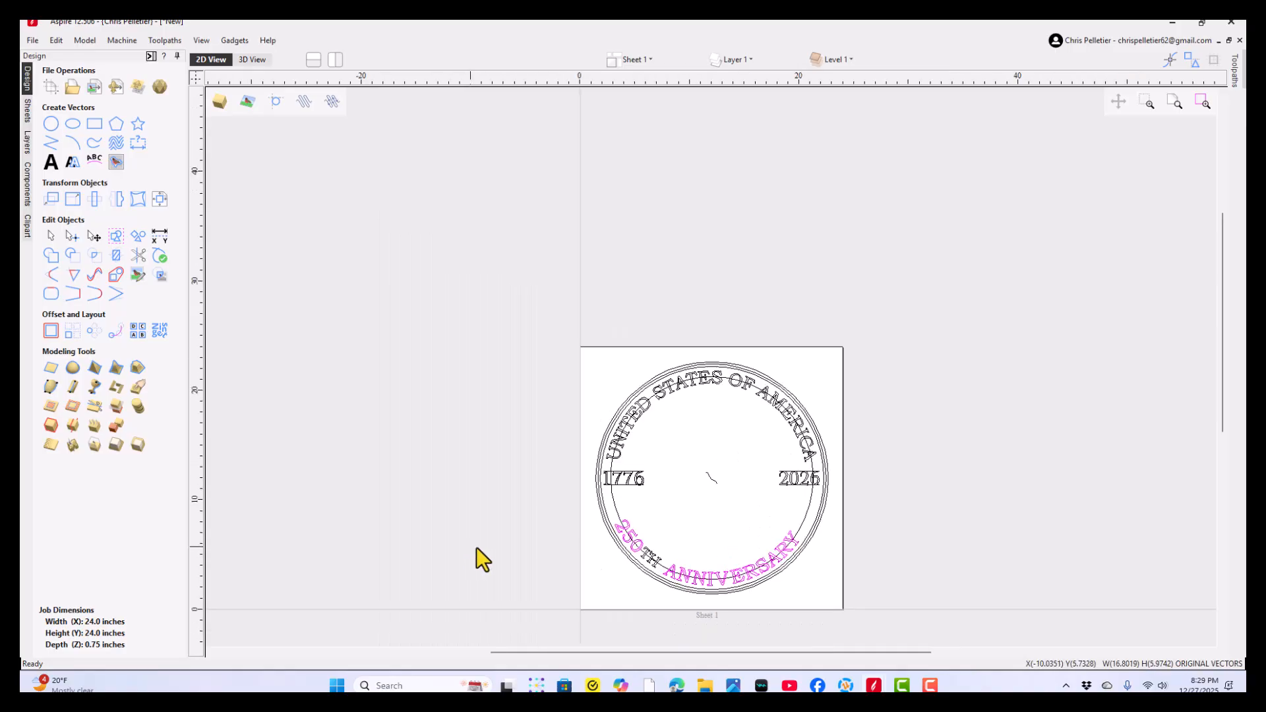
pyautogui.scroll(3, 653, 547)
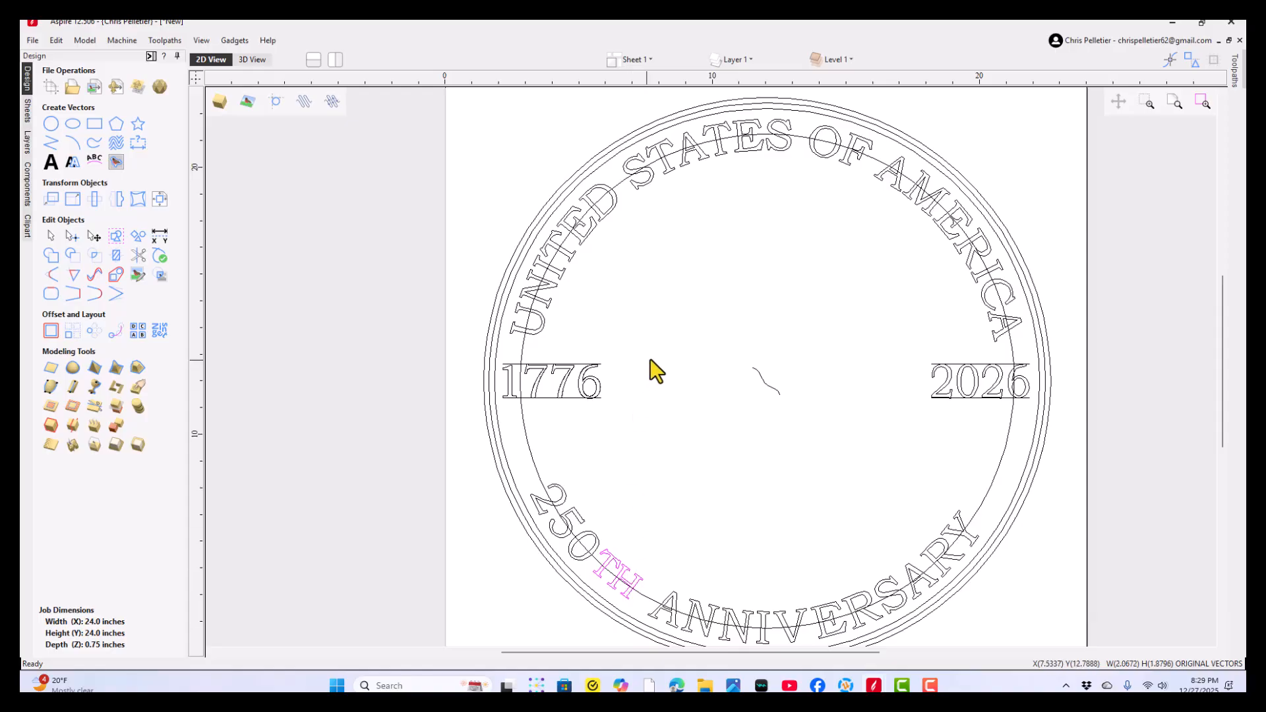
pyautogui.click(655, 264)
pyautogui.moveTo(656, 262); pyautogui.dragTo(638, 299, button='middle')
pyautogui.scroll(-3, 521, 300)
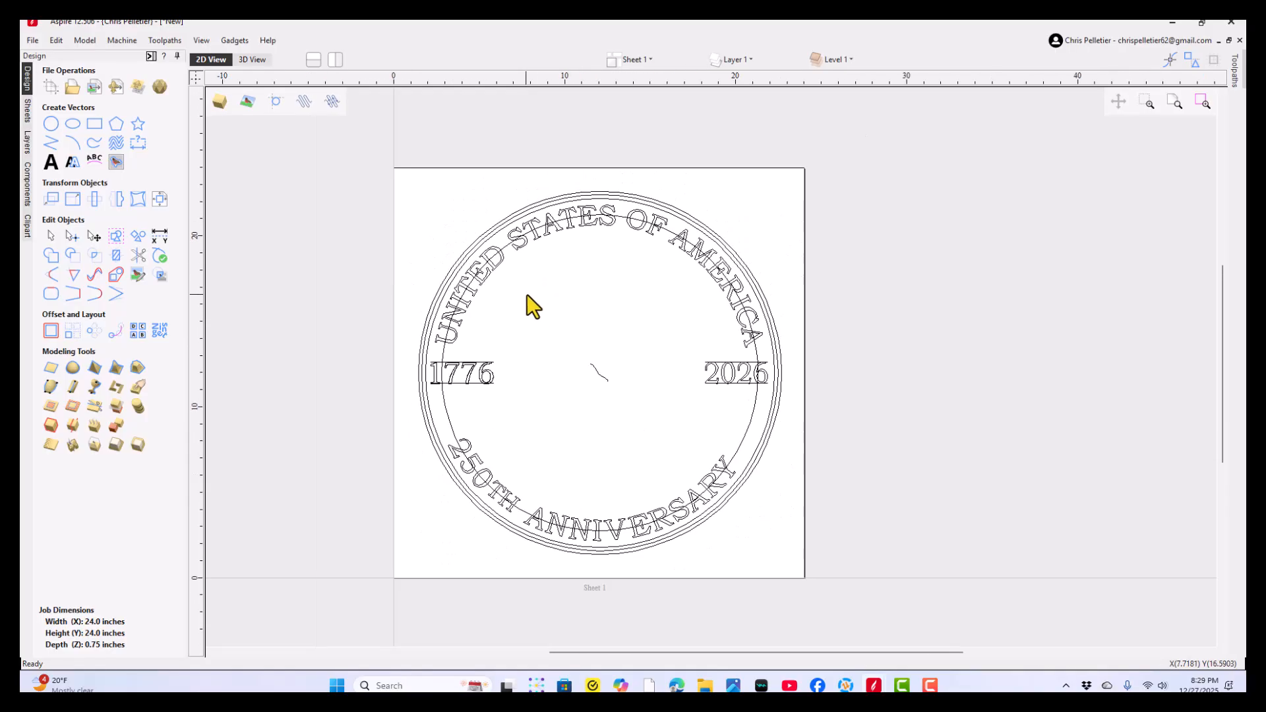
# - Hide the ORIGINAL VECTORS layer on Sheet 1
pyautogui.click(732, 60)
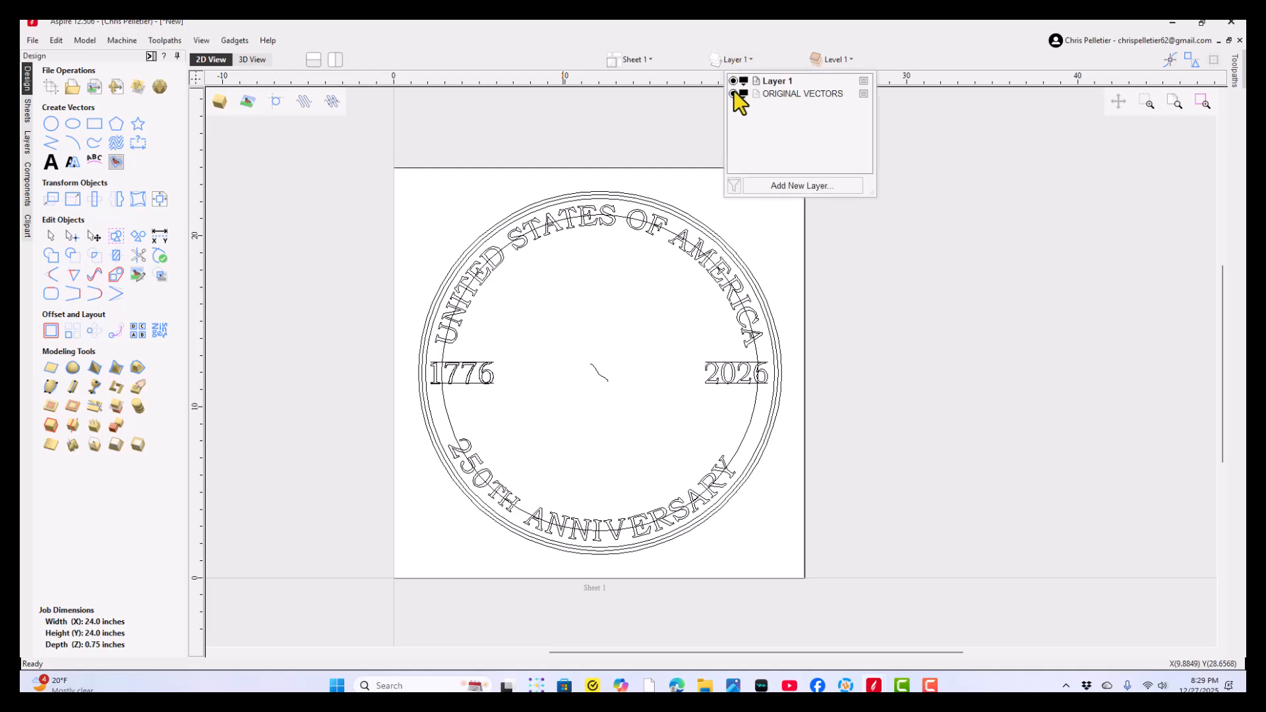
pyautogui.click(733, 92)
pyautogui.click(588, 112)
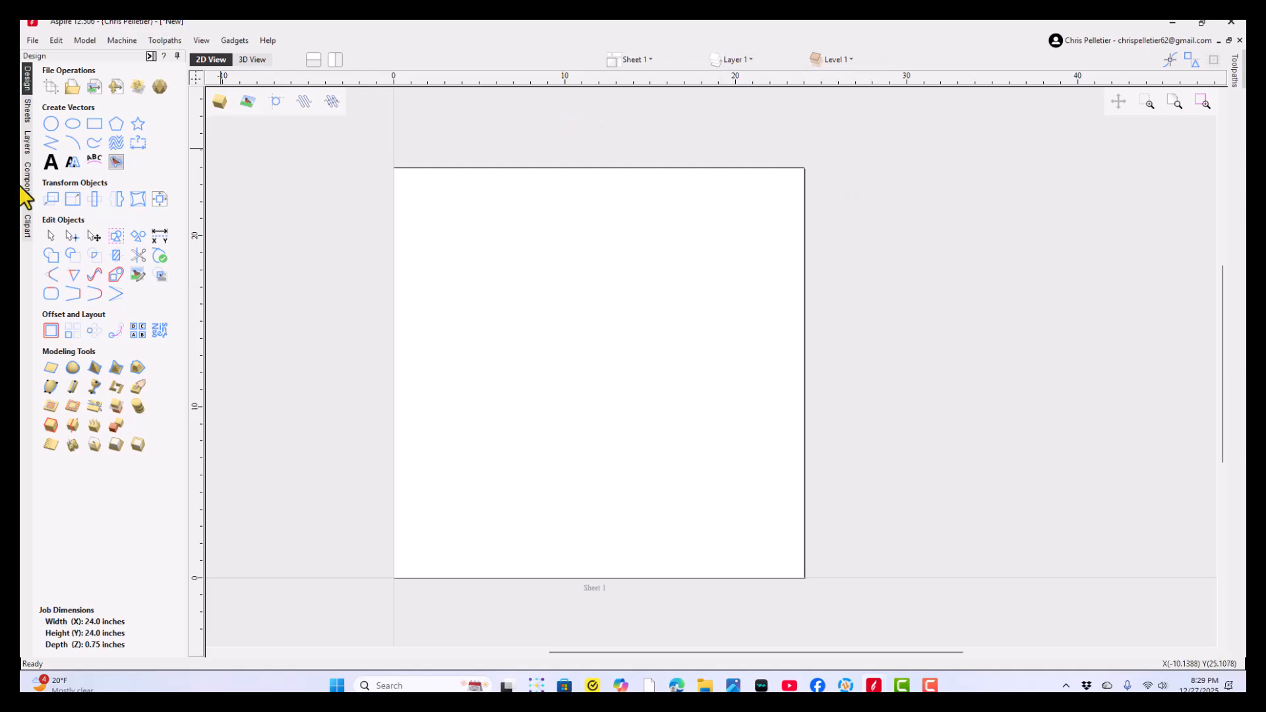
# - Draw three concentric circles centred at X 12, Y 12 with diameters of 23.5, 22.5 and 21.5 inches
pyautogui.click(51, 123)
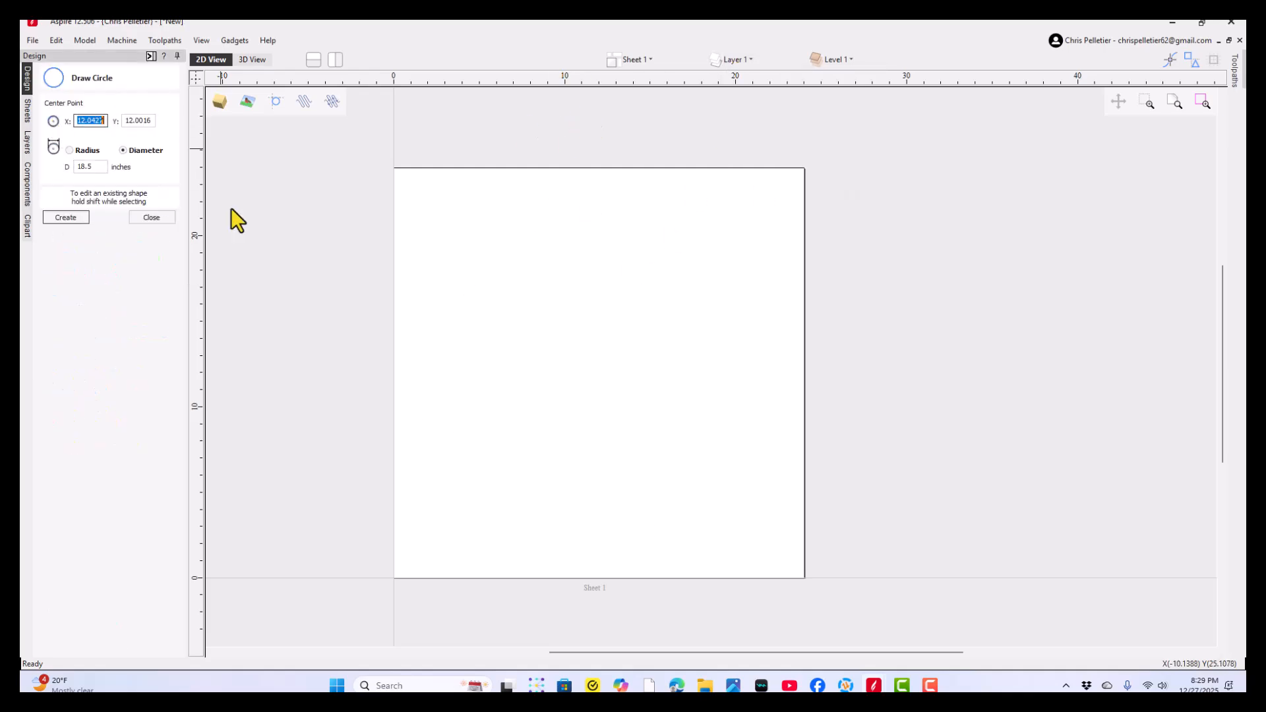
pyautogui.click(598, 367)
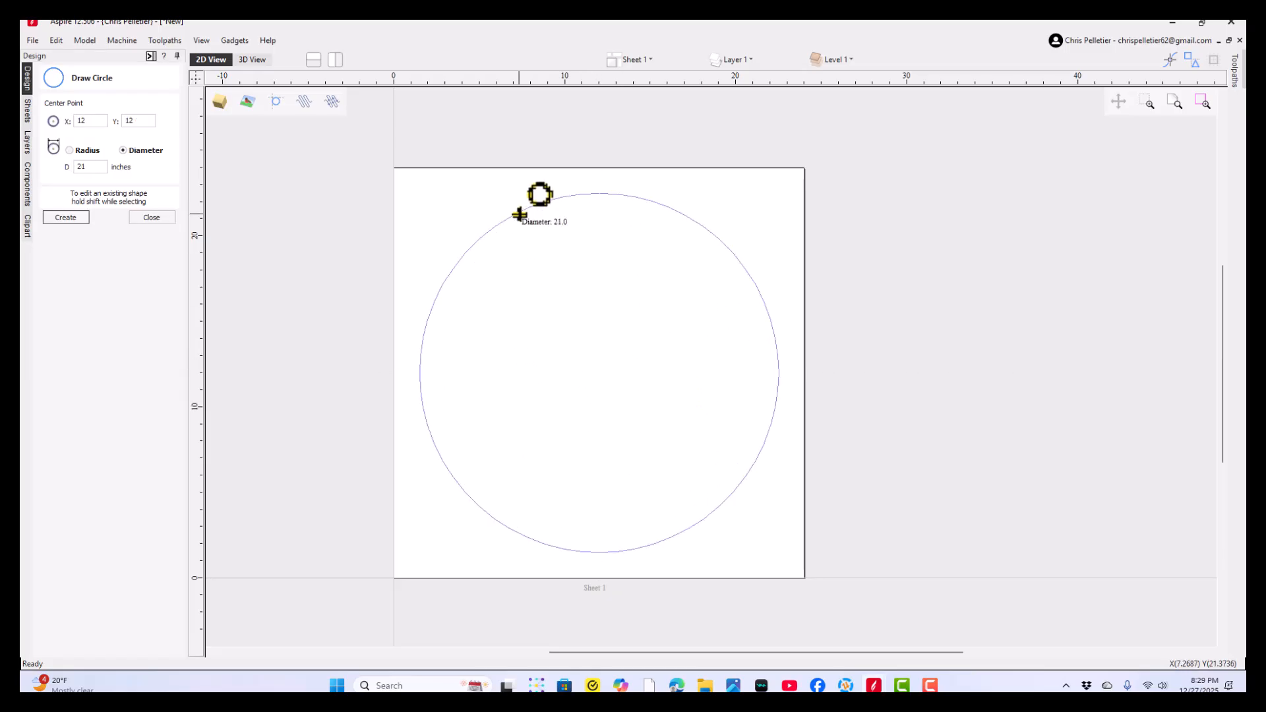
pyautogui.click(508, 196)
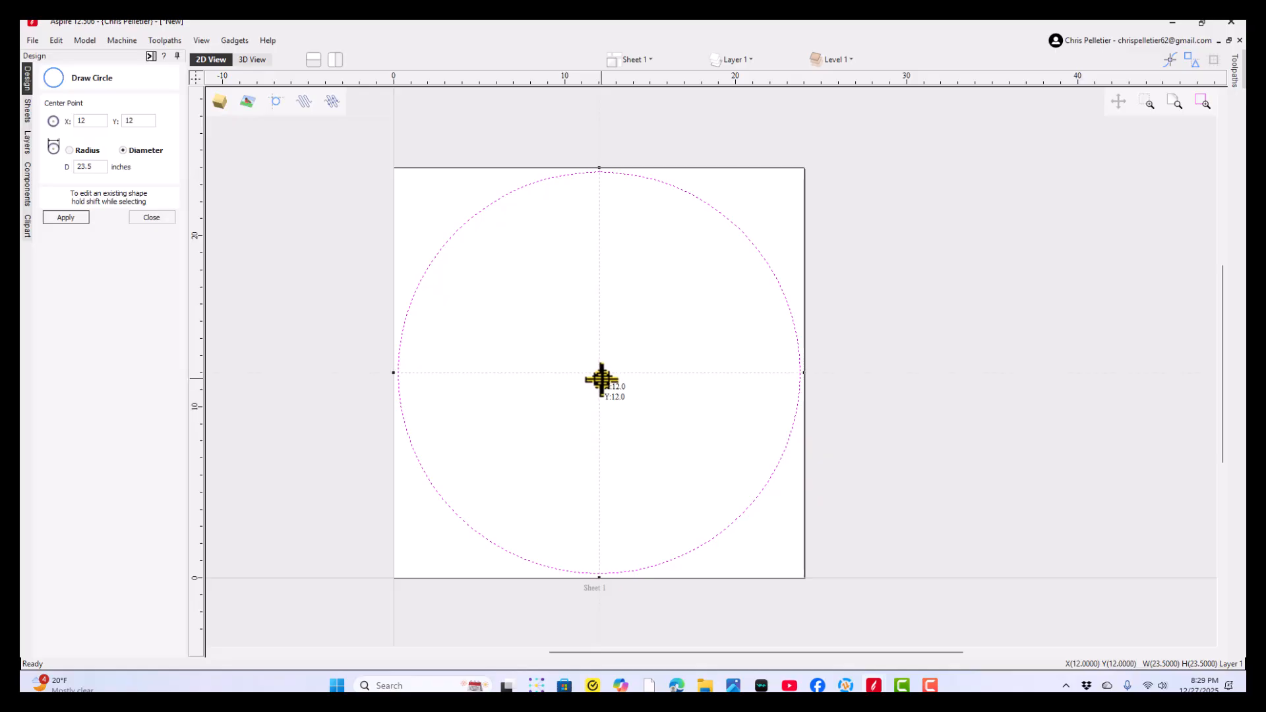
pyautogui.moveTo(598, 367); pyautogui.dragTo(536, 189)
pyautogui.scroll(2, 537, 189)
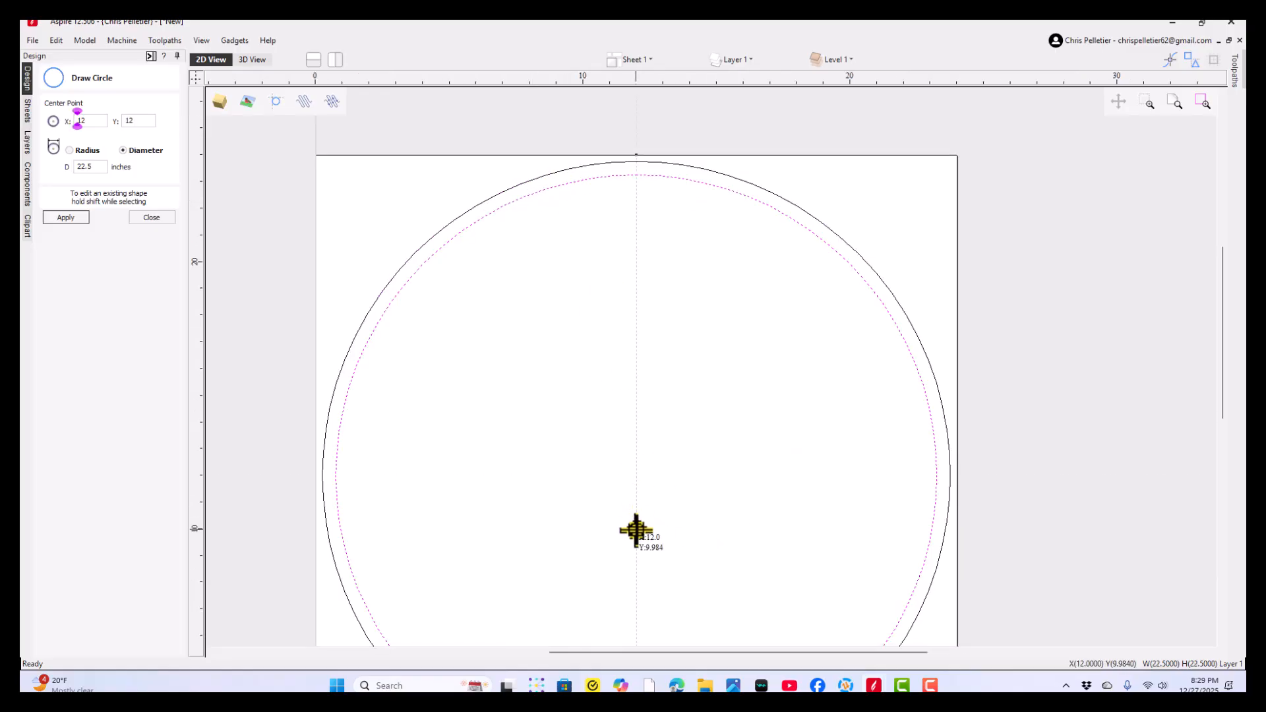
pyautogui.scroll(-2, 642, 499)
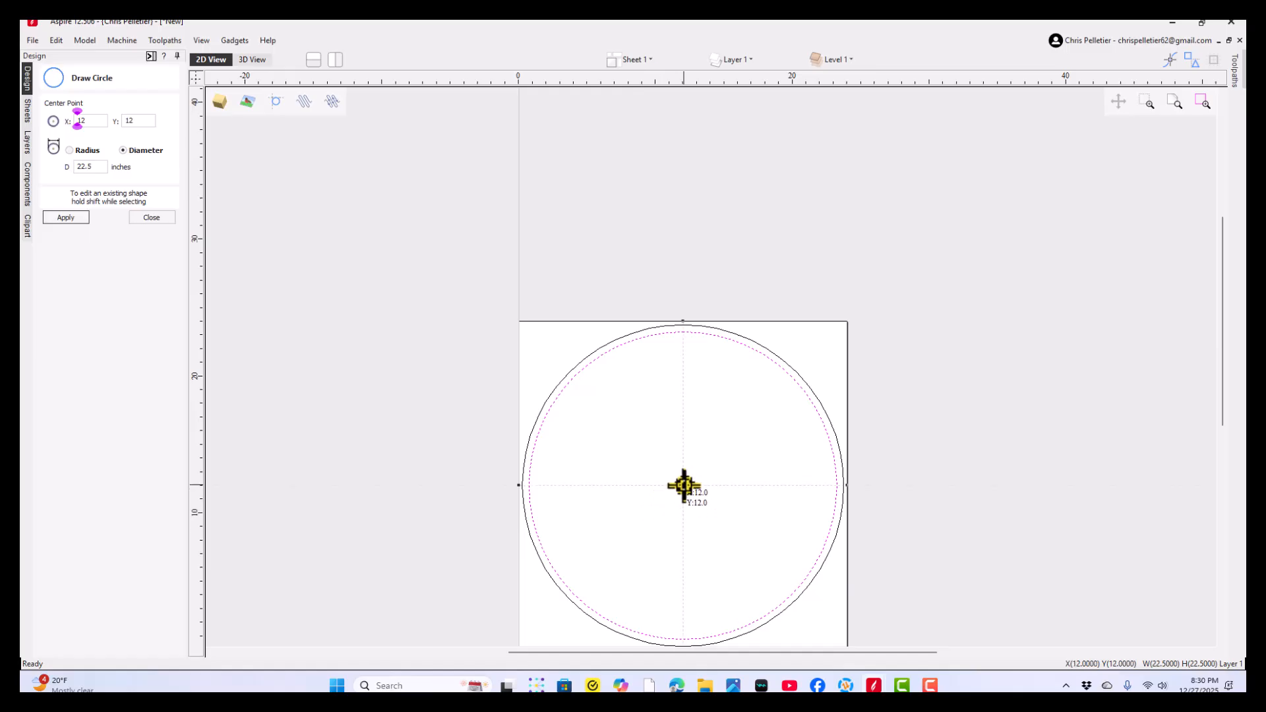
pyautogui.moveTo(683, 503); pyautogui.dragTo(610, 356)
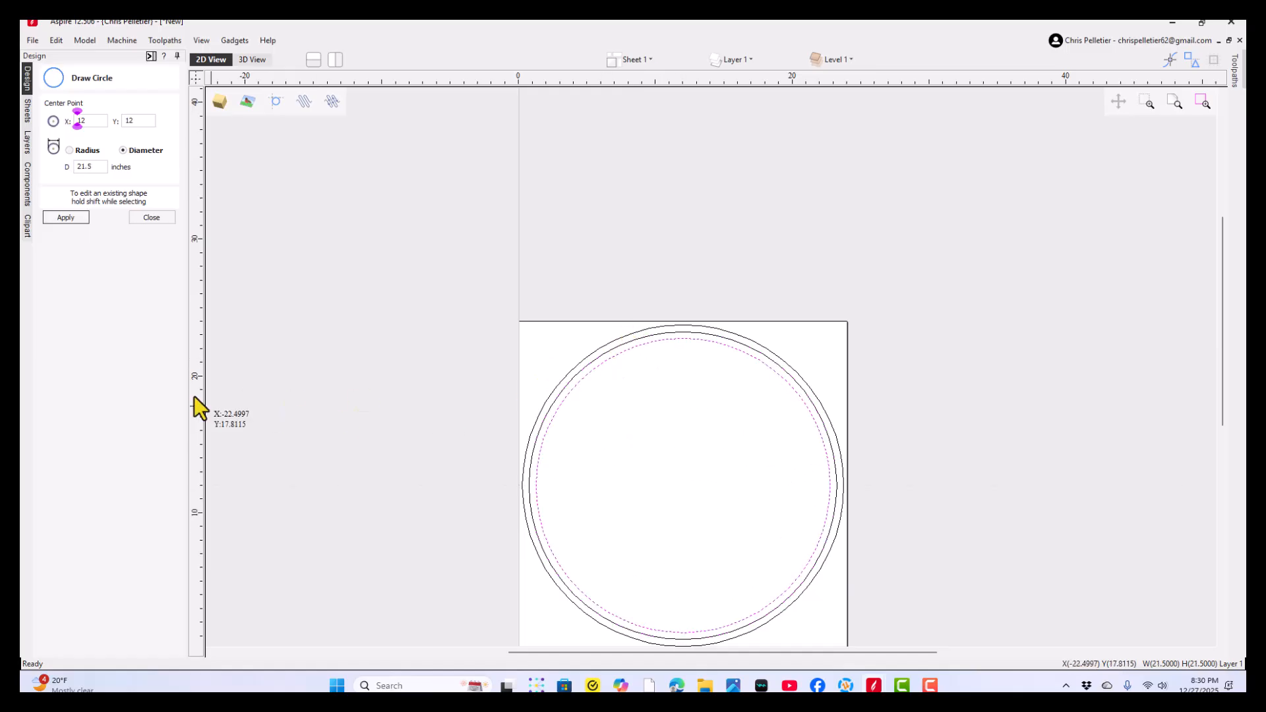
pyautogui.click(141, 219)
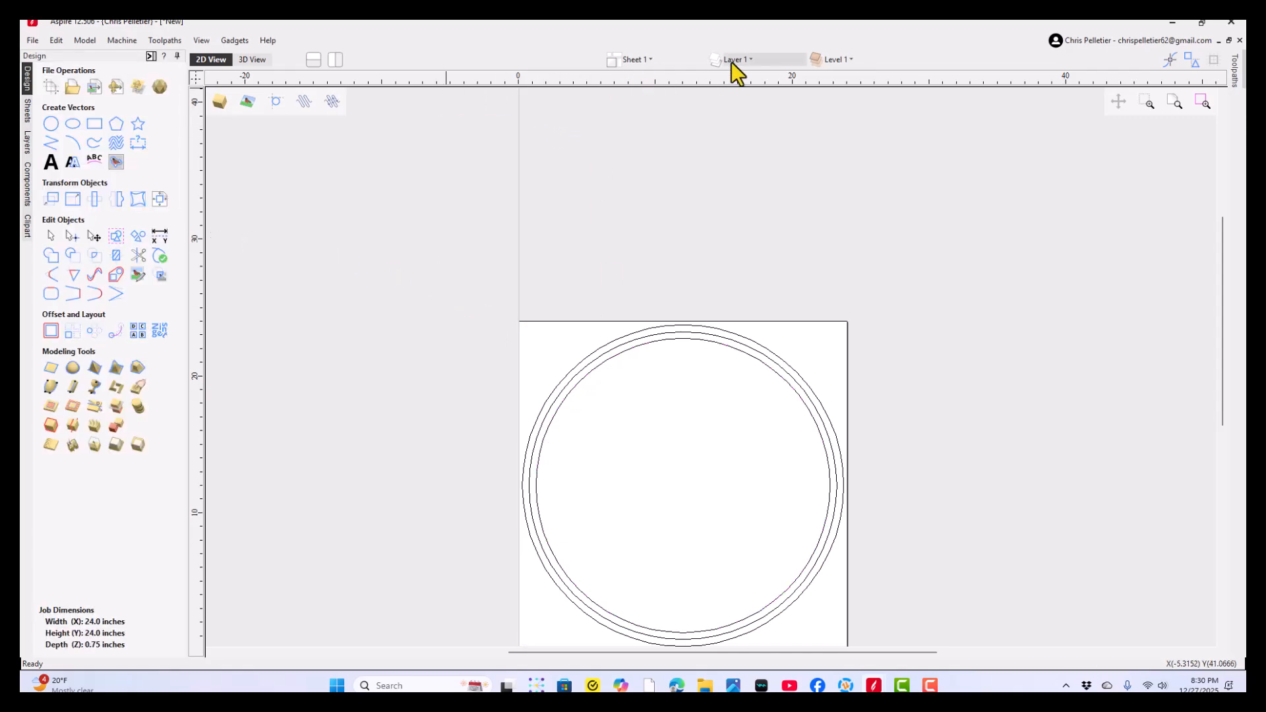
# - Insert the Moulding_5 profile from the clipart library's Moulding Profiles into the sheet
pyautogui.click(28, 225)
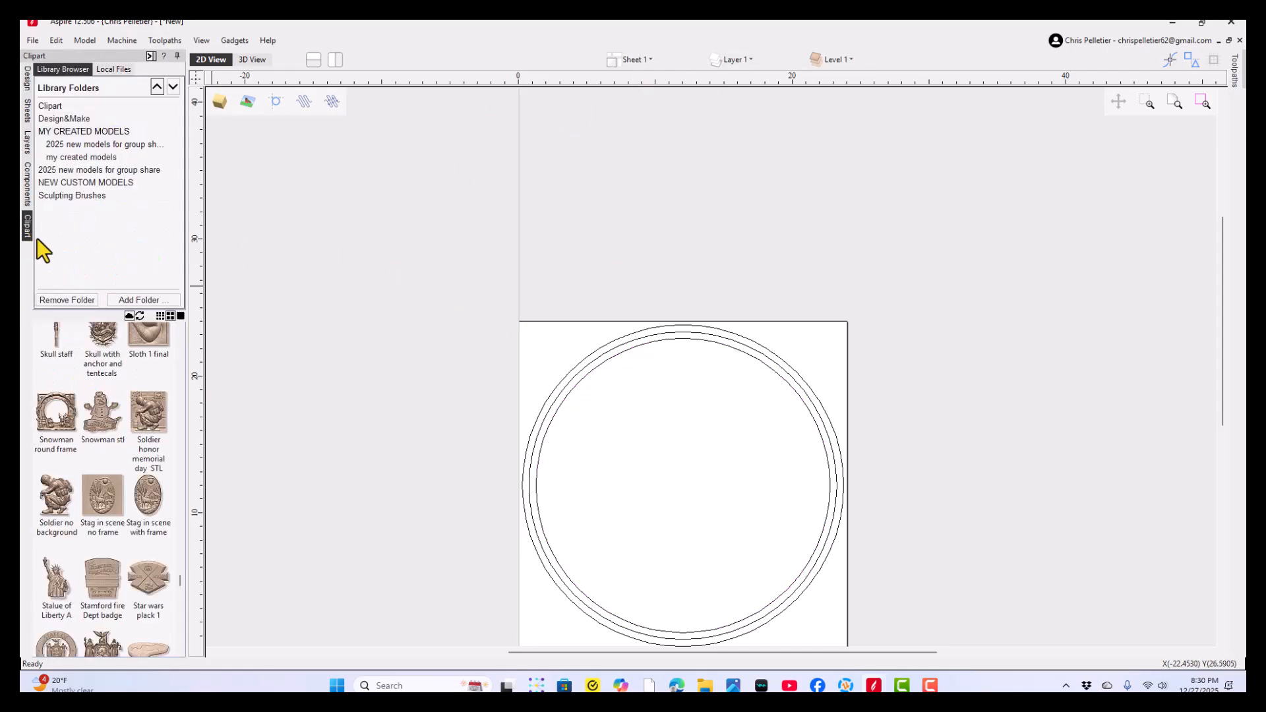
pyautogui.click(50, 106)
pyautogui.click(94, 210)
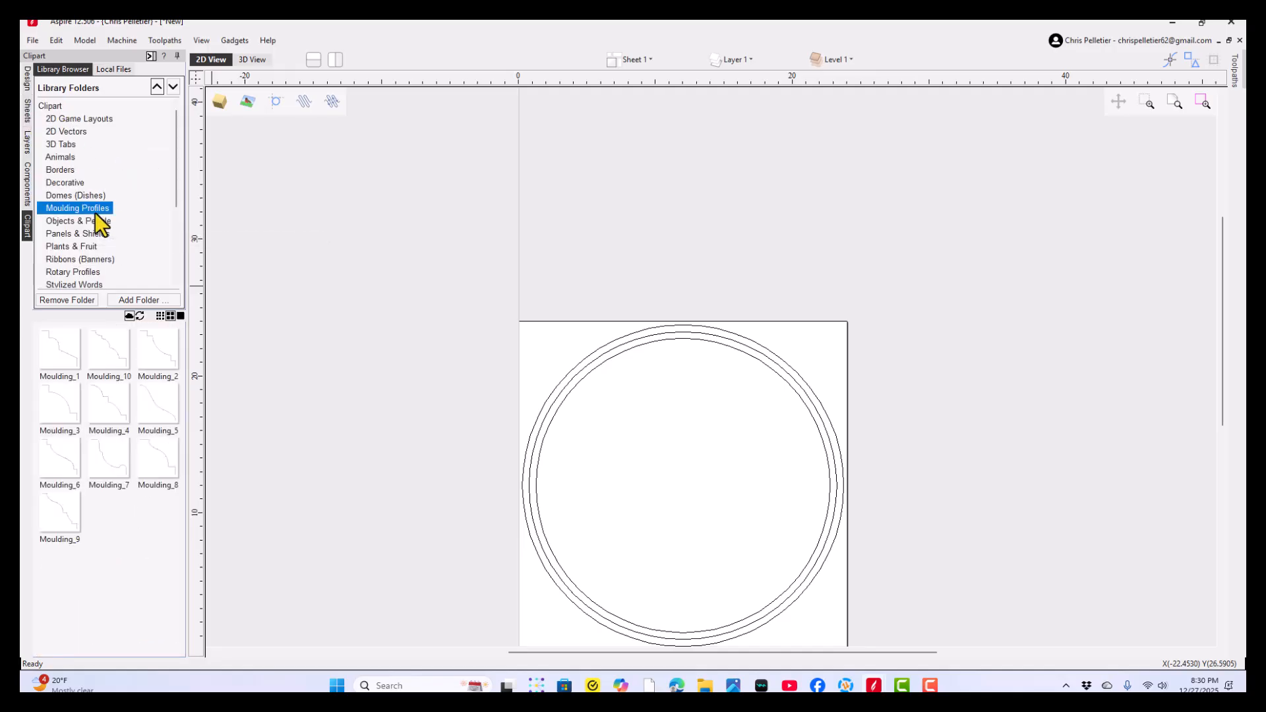
pyautogui.doubleClick(159, 411)
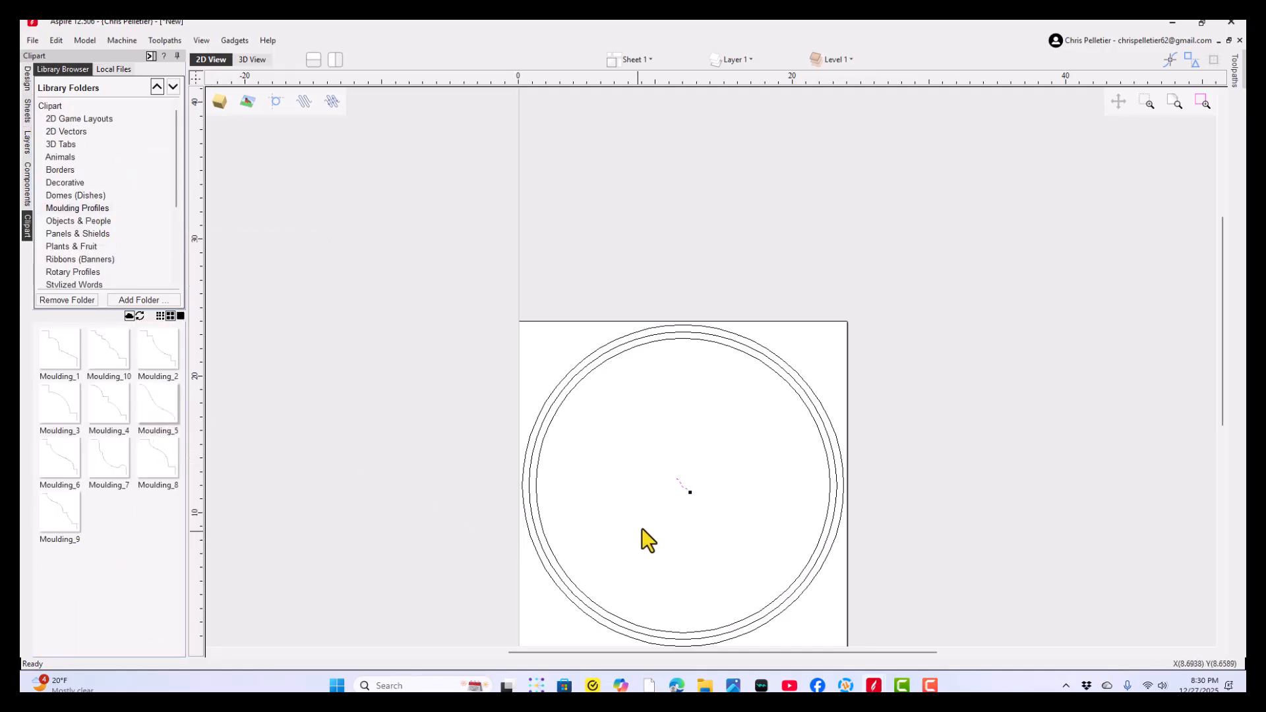
pyautogui.scroll(5, 683, 504)
pyautogui.click(642, 493)
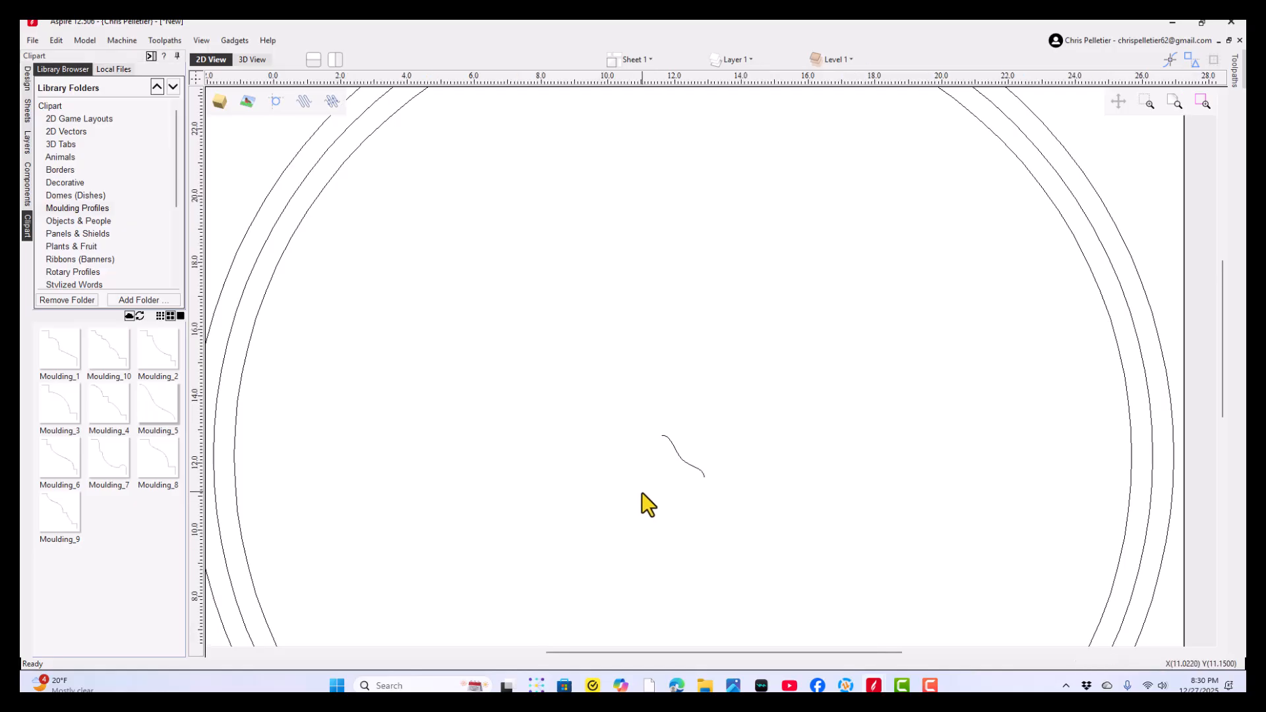
pyautogui.scroll(-5, 642, 493)
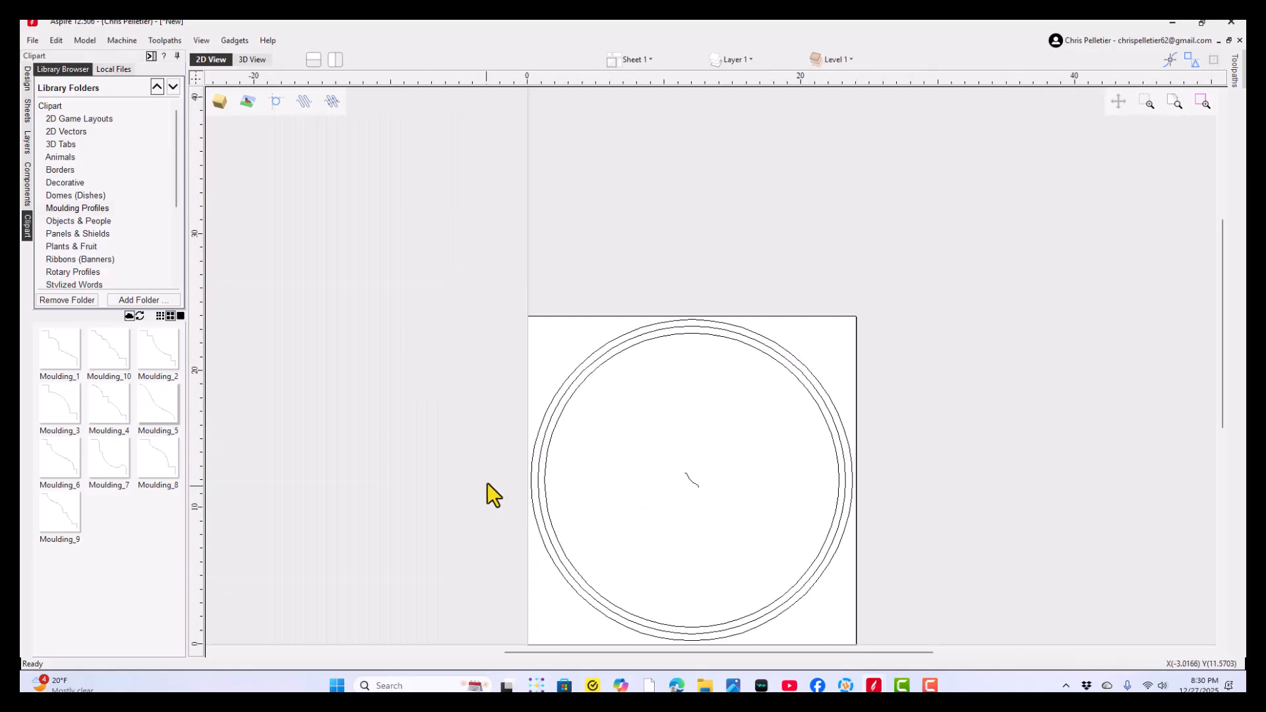
# - Set the outer and innermost circles as the drive rails of a Two Rail Sweep
pyautogui.click(532, 455)
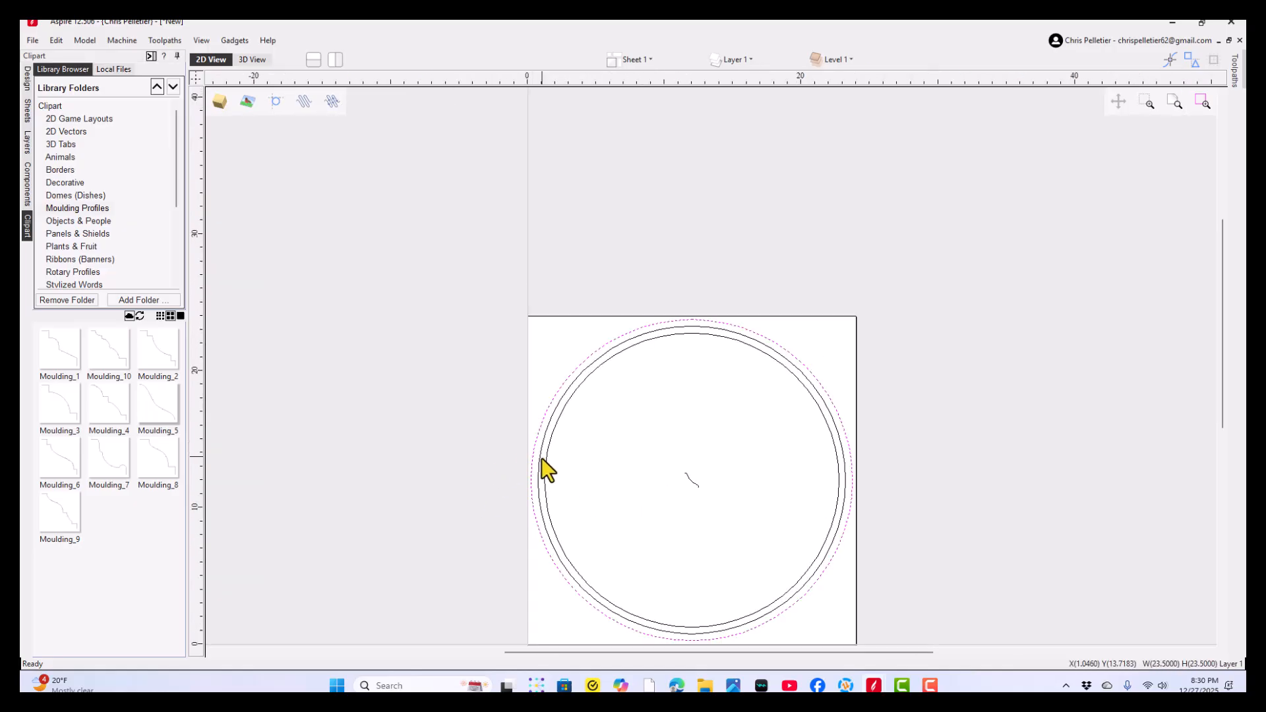
pyautogui.keyDown('shift'); pyautogui.click(546, 468); pyautogui.keyUp('shift')
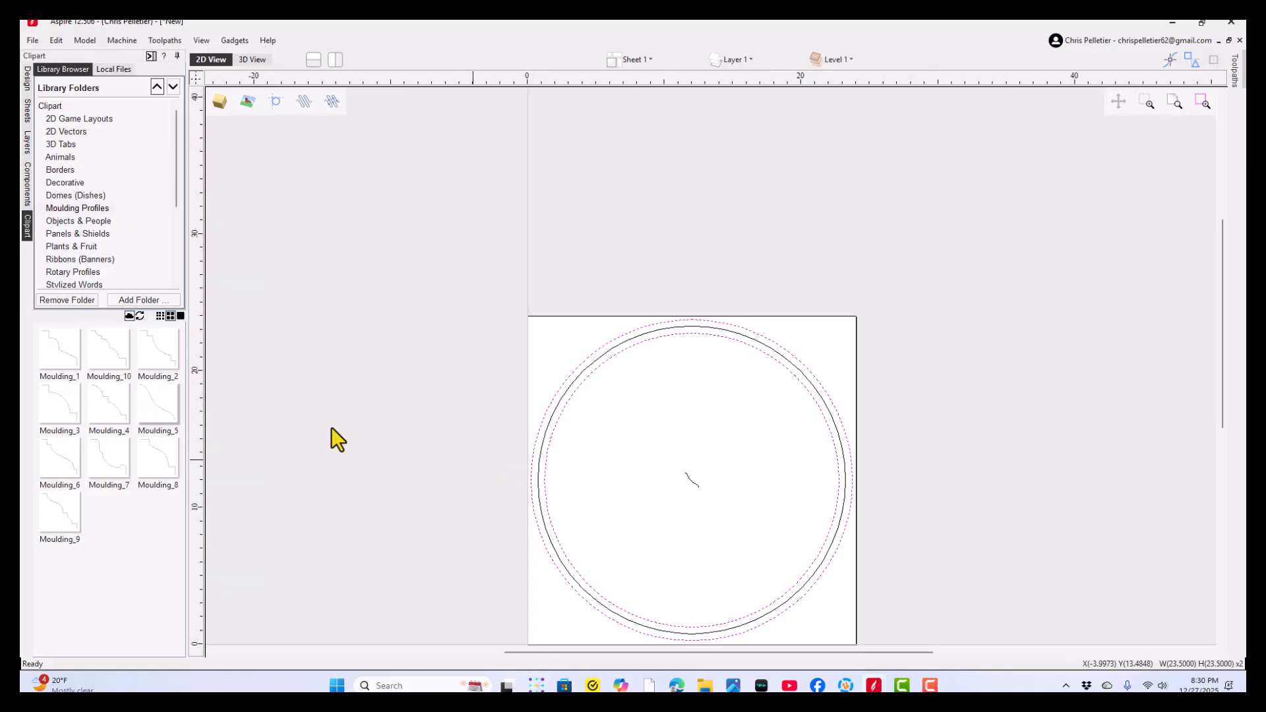
pyautogui.click(23, 78)
pyautogui.click(52, 389)
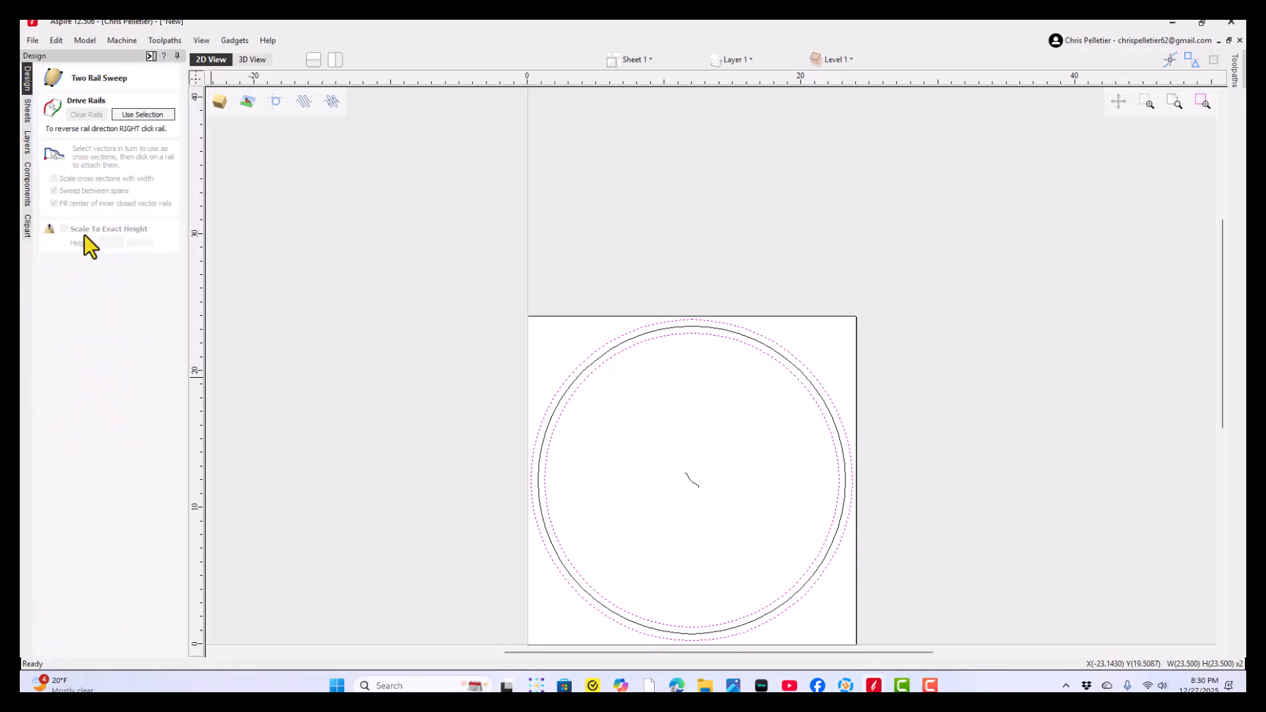
pyautogui.click(140, 116)
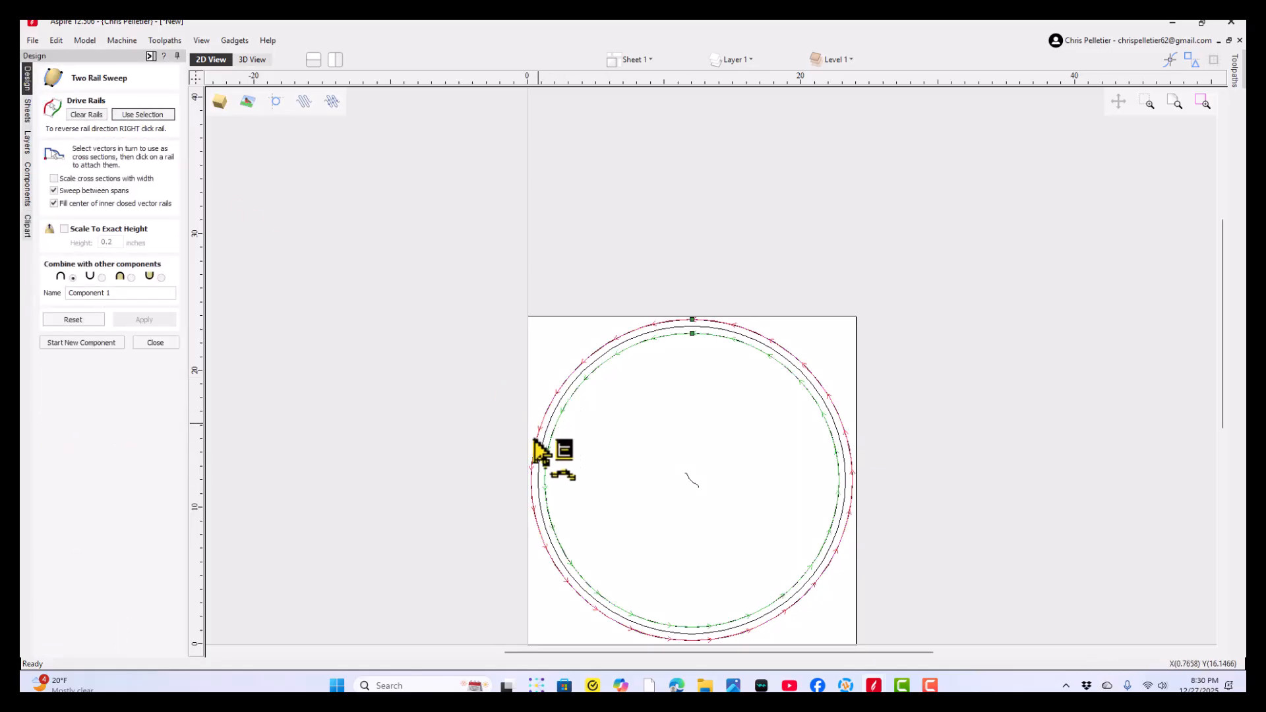
# - Try to attach the moulding curve to the sweep with exact height scaling of 0.2 inches and cross-section width scaling off, then close the tool
pyautogui.scroll(2, 564, 419)
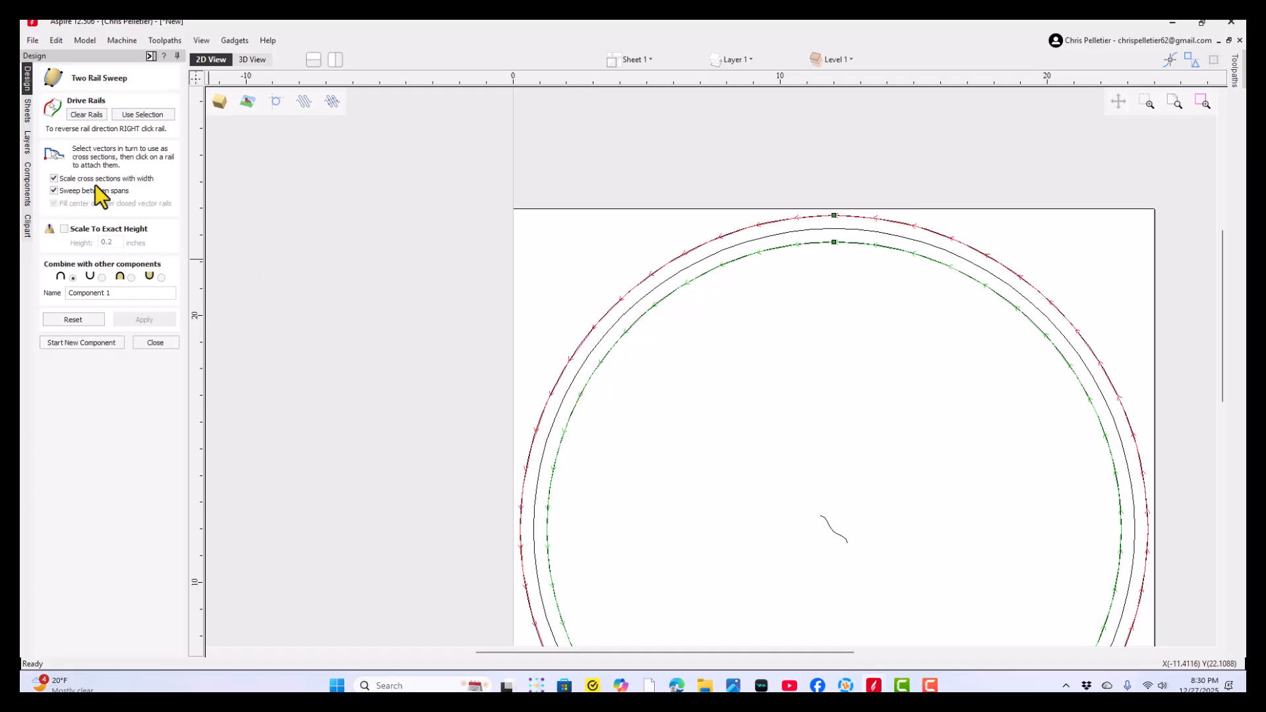
pyautogui.click(55, 181)
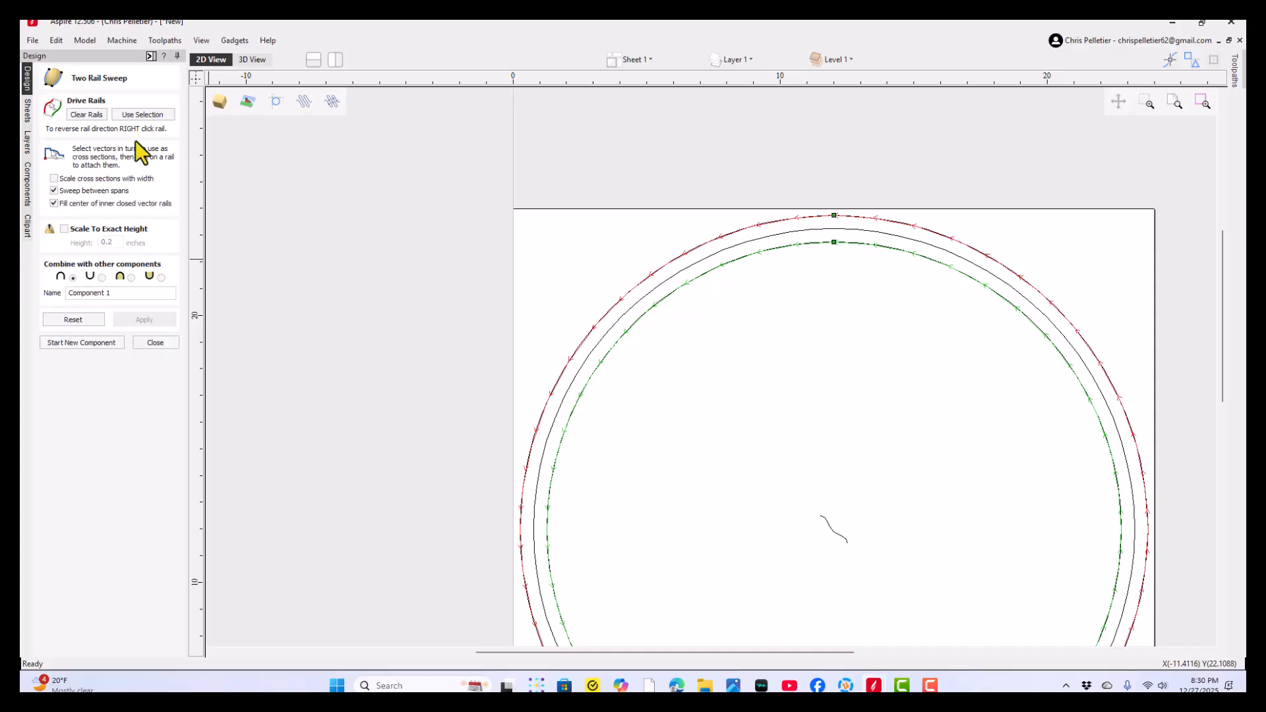
pyautogui.click(64, 228)
pyautogui.click(142, 115)
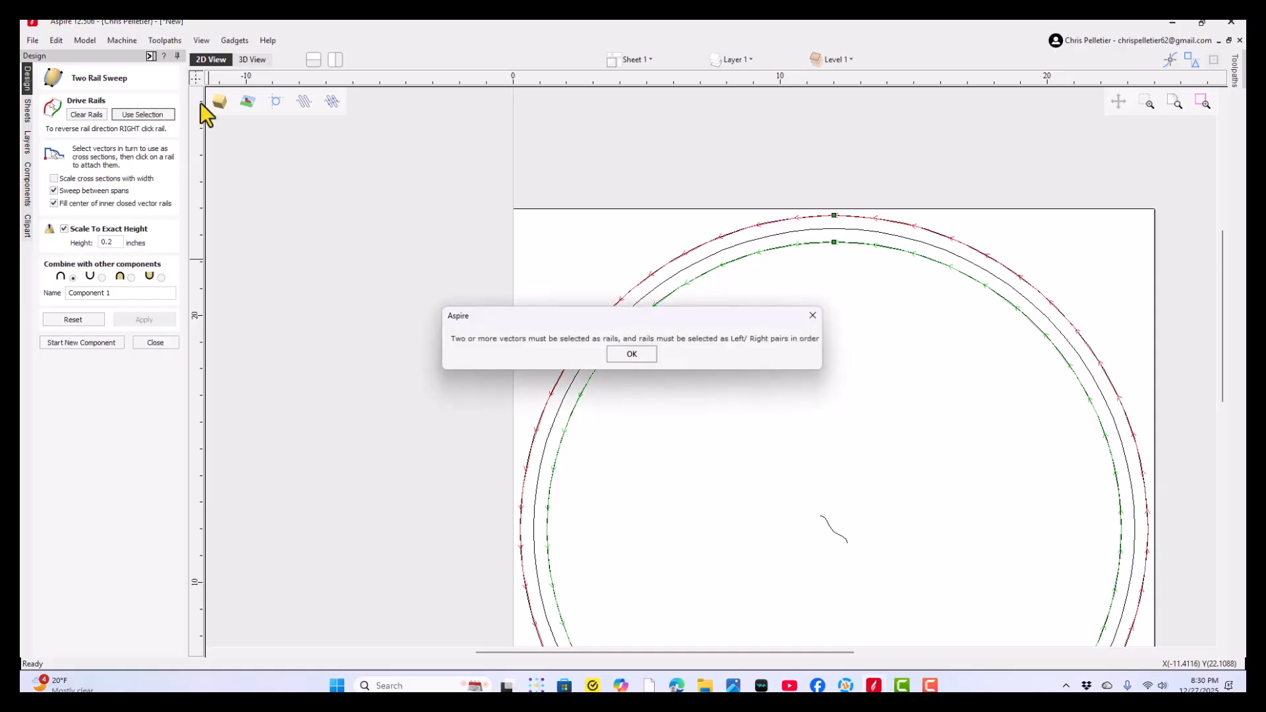
pyautogui.click(607, 354)
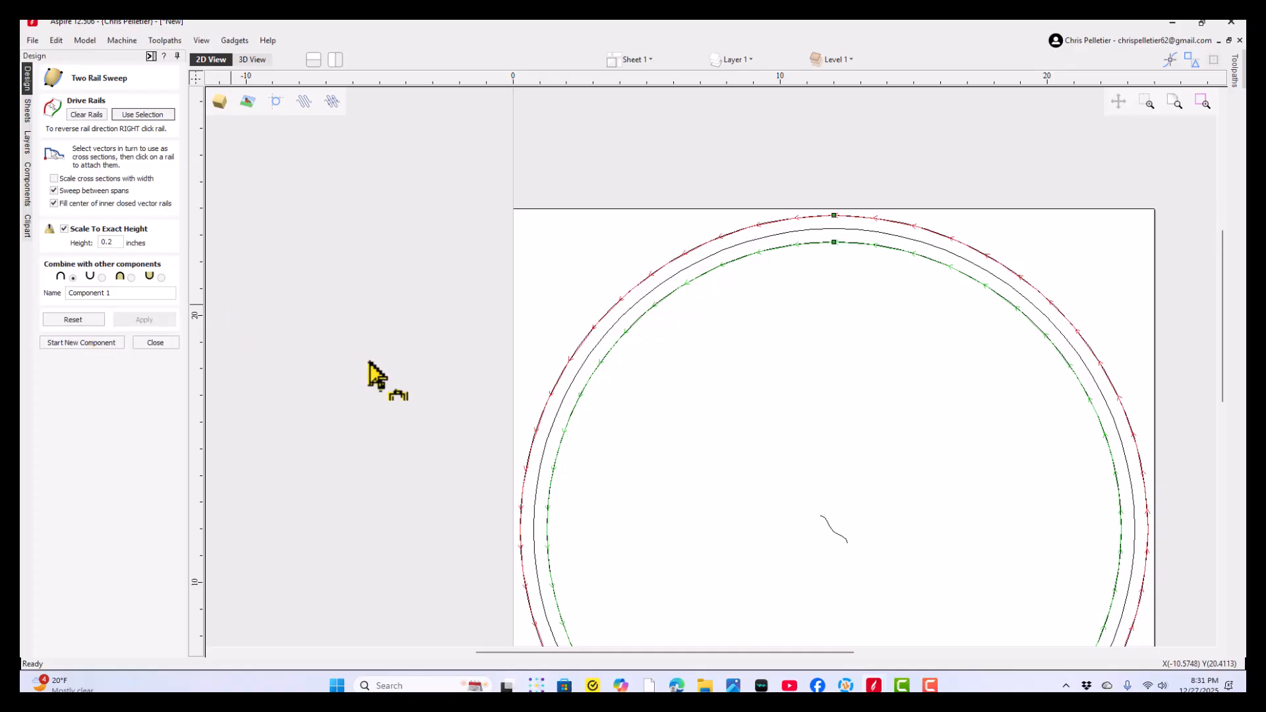
pyautogui.click(839, 534)
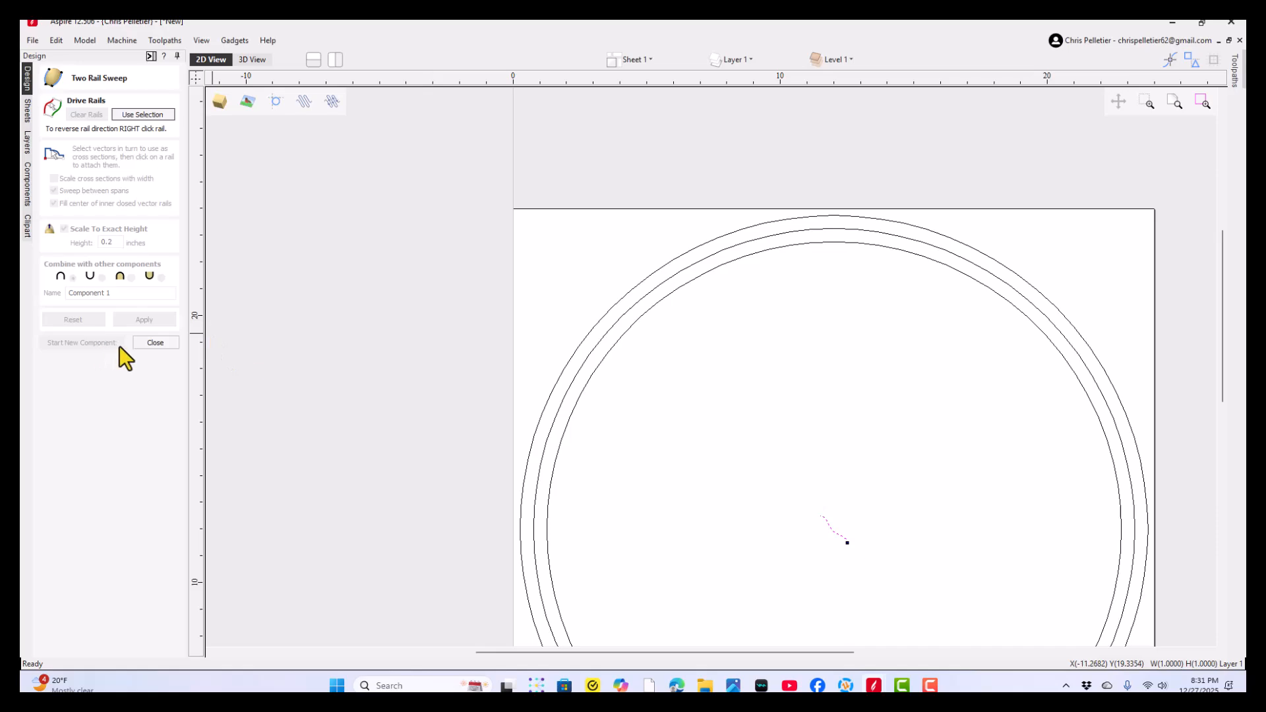
pyautogui.click(150, 344)
# - Reselect the 23.5 and 21.5 inch circles and assign them as the drive rails of a new Two Rail Sweep
pyautogui.click(547, 401)
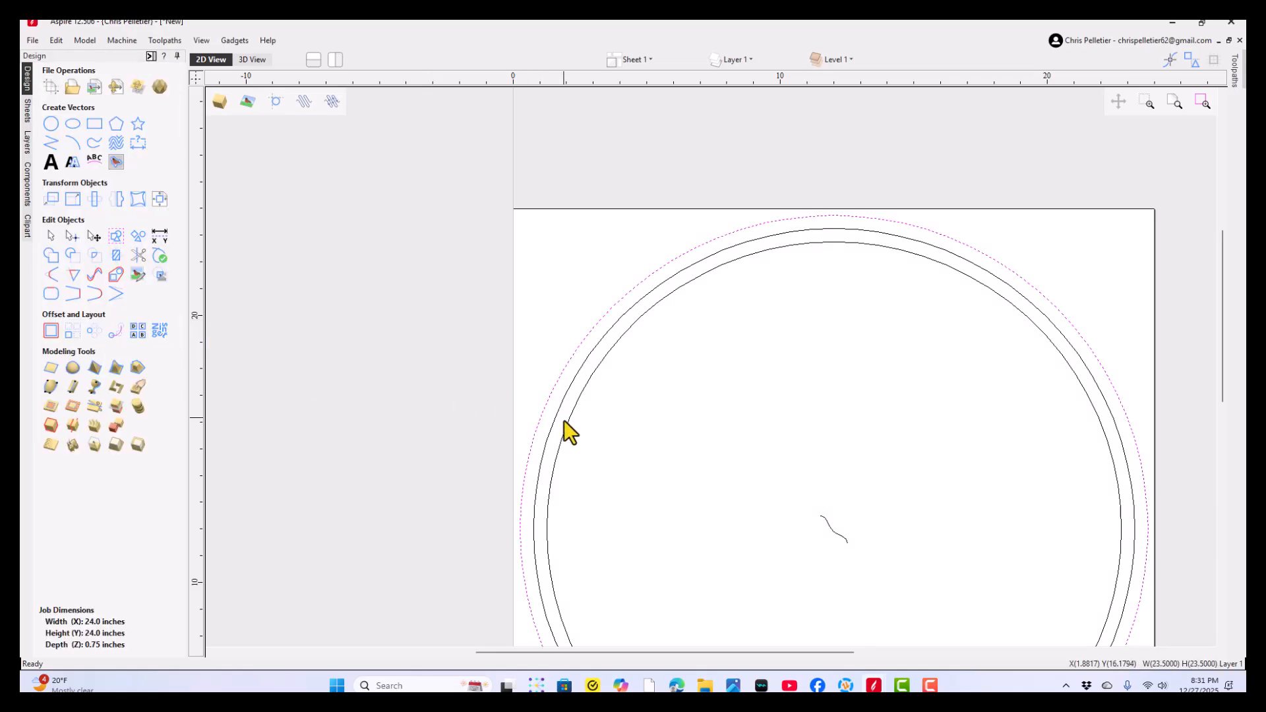
pyautogui.keyDown('shift'); pyautogui.click(567, 425); pyautogui.keyUp('shift')
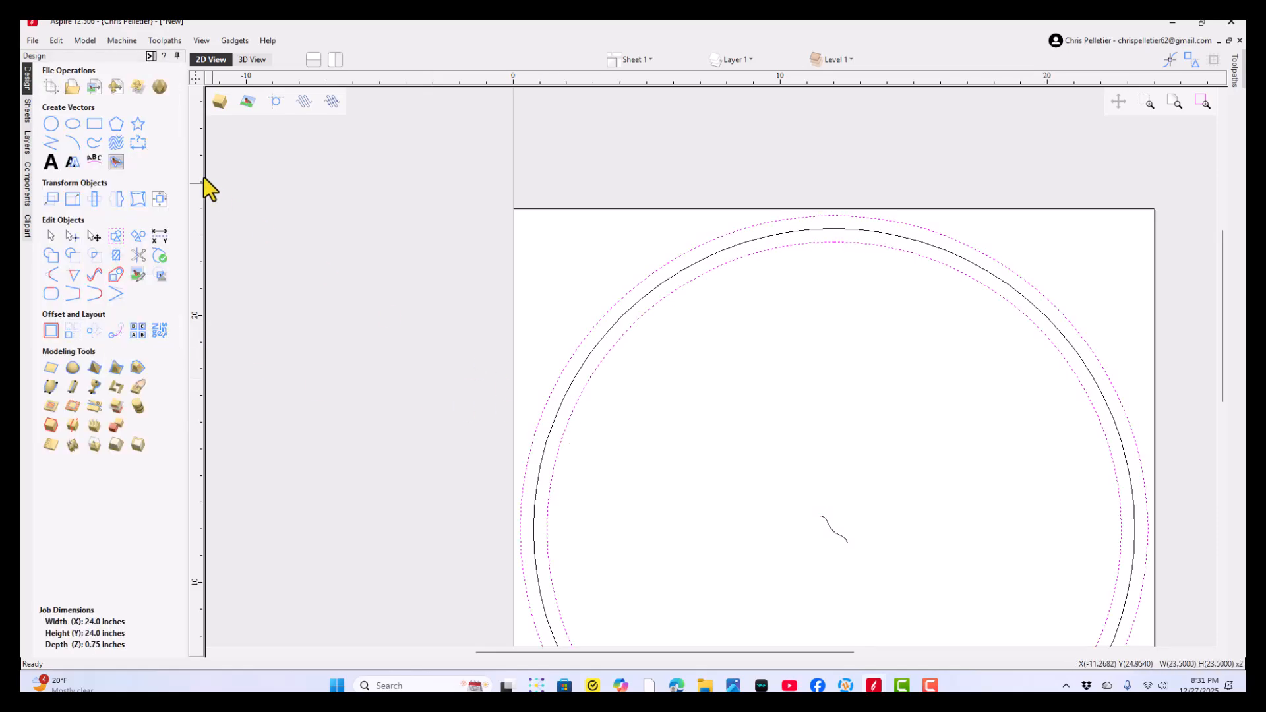
pyautogui.click(51, 387)
pyautogui.click(145, 114)
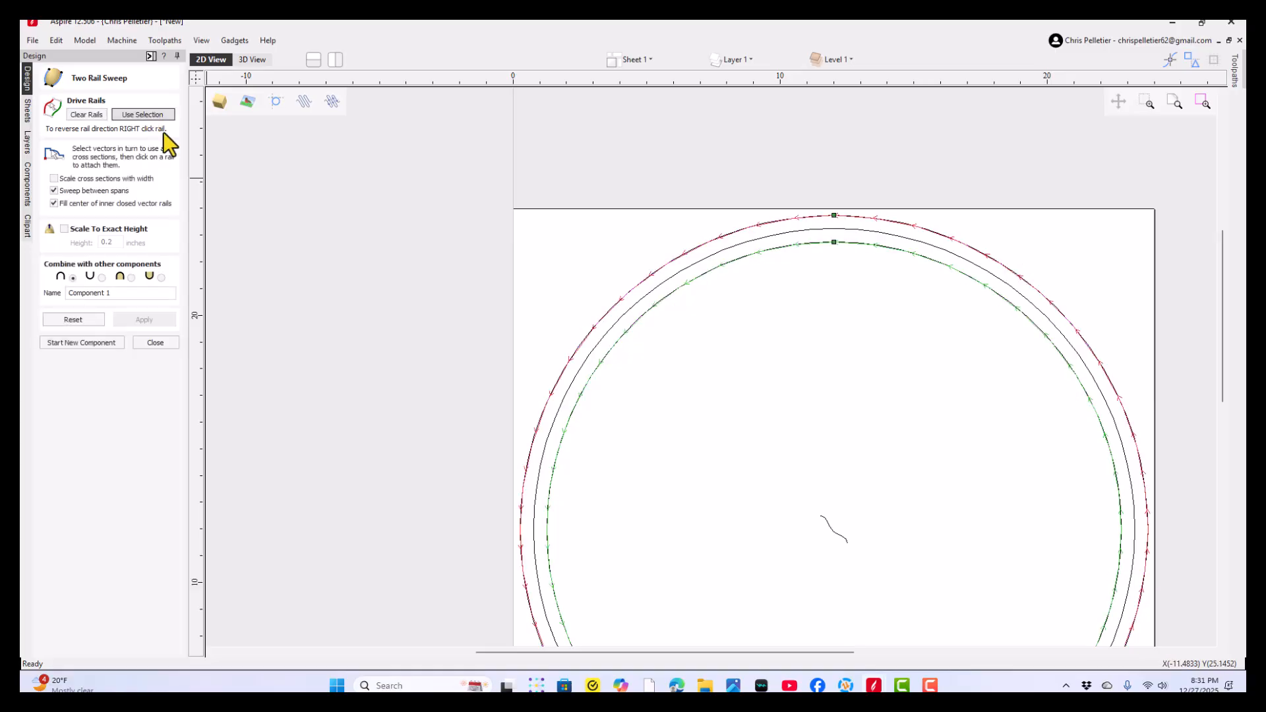
# - Sweep the moulding curve along both rails with exact height scaling off, inspect the rim in 3D without vectors, and close the tool
pyautogui.click(831, 530)
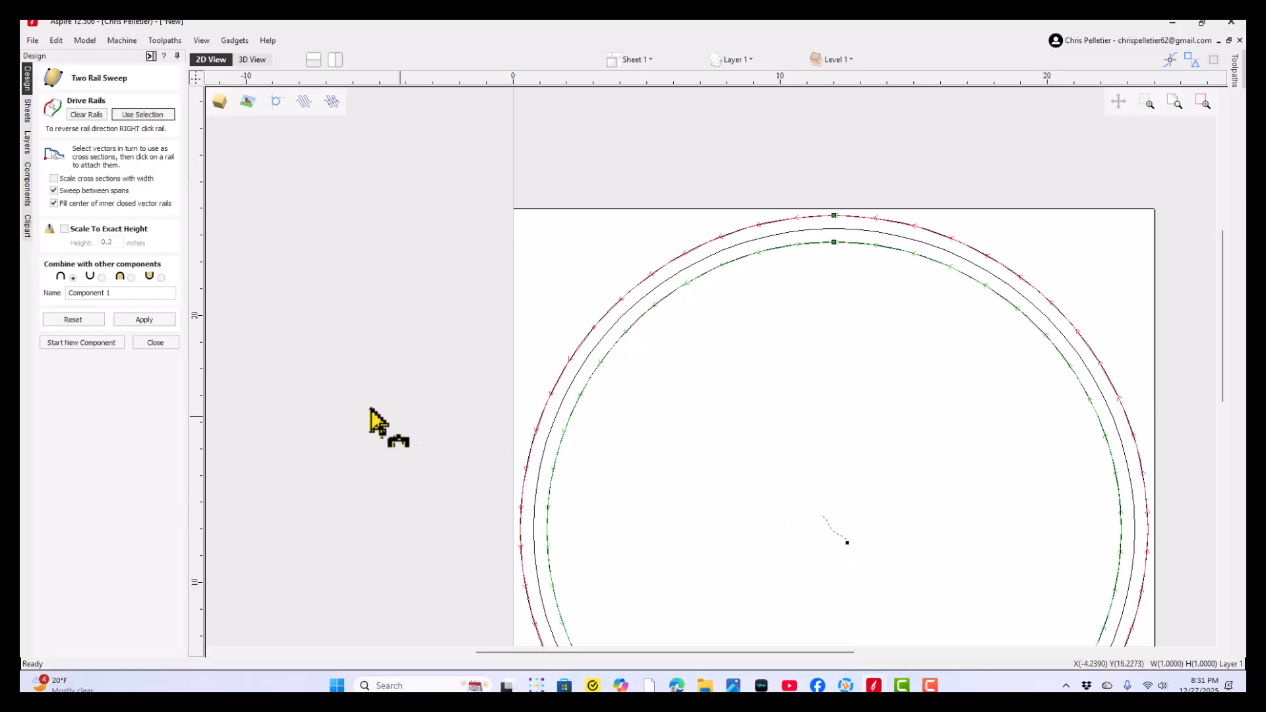
pyautogui.click(147, 321)
pyautogui.click(251, 59)
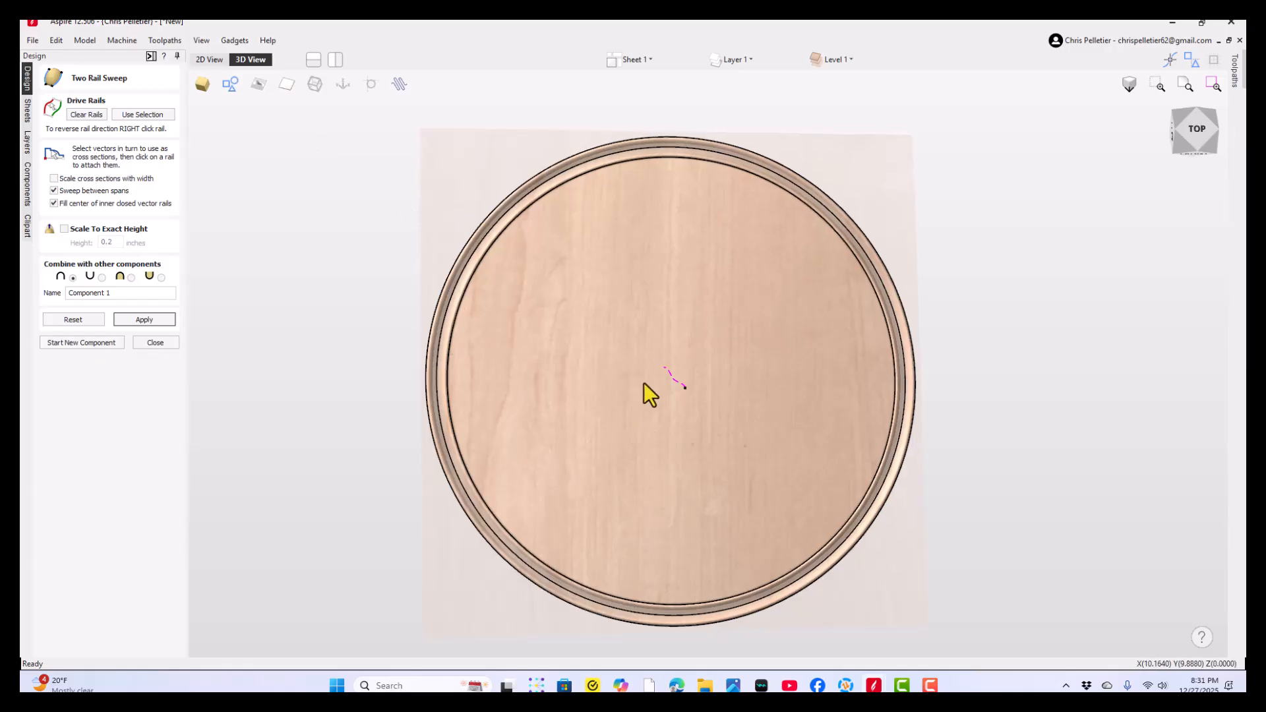
pyautogui.moveTo(644, 384); pyautogui.dragTo(552, 283)
pyautogui.click(230, 84)
pyautogui.scroll(3, 559, 472)
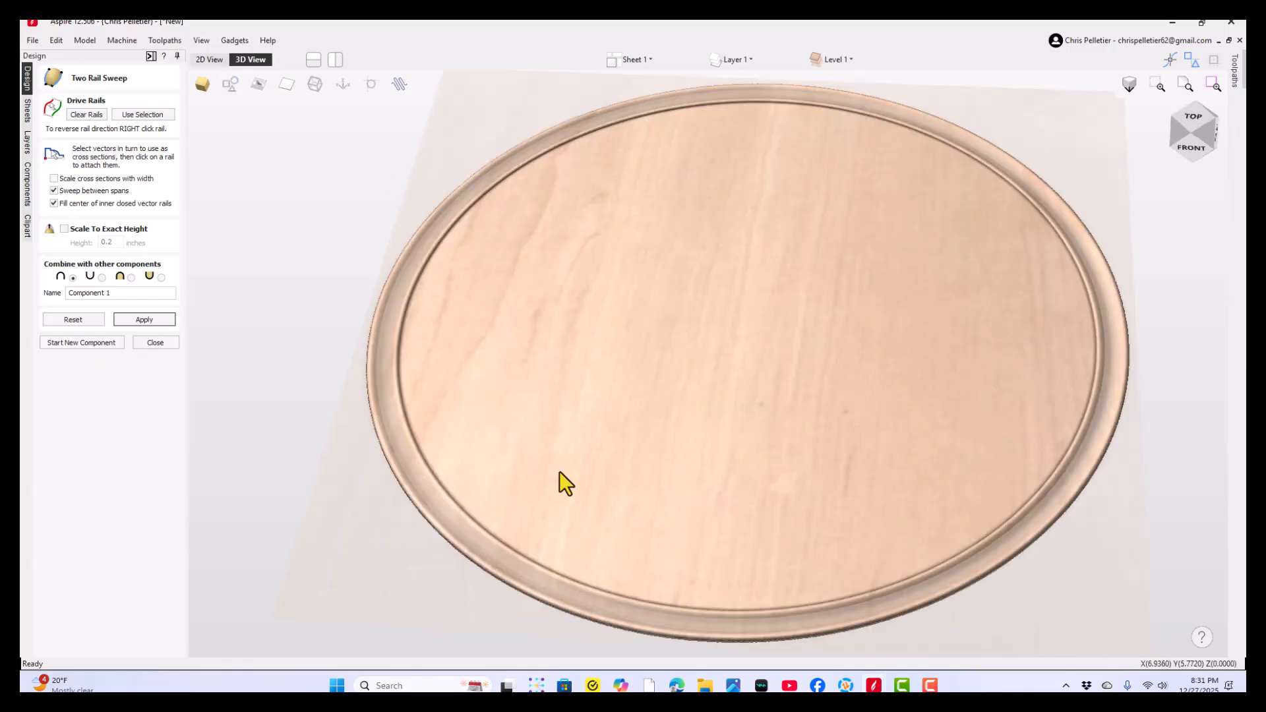
pyautogui.moveTo(559, 470); pyautogui.dragTo(609, 450)
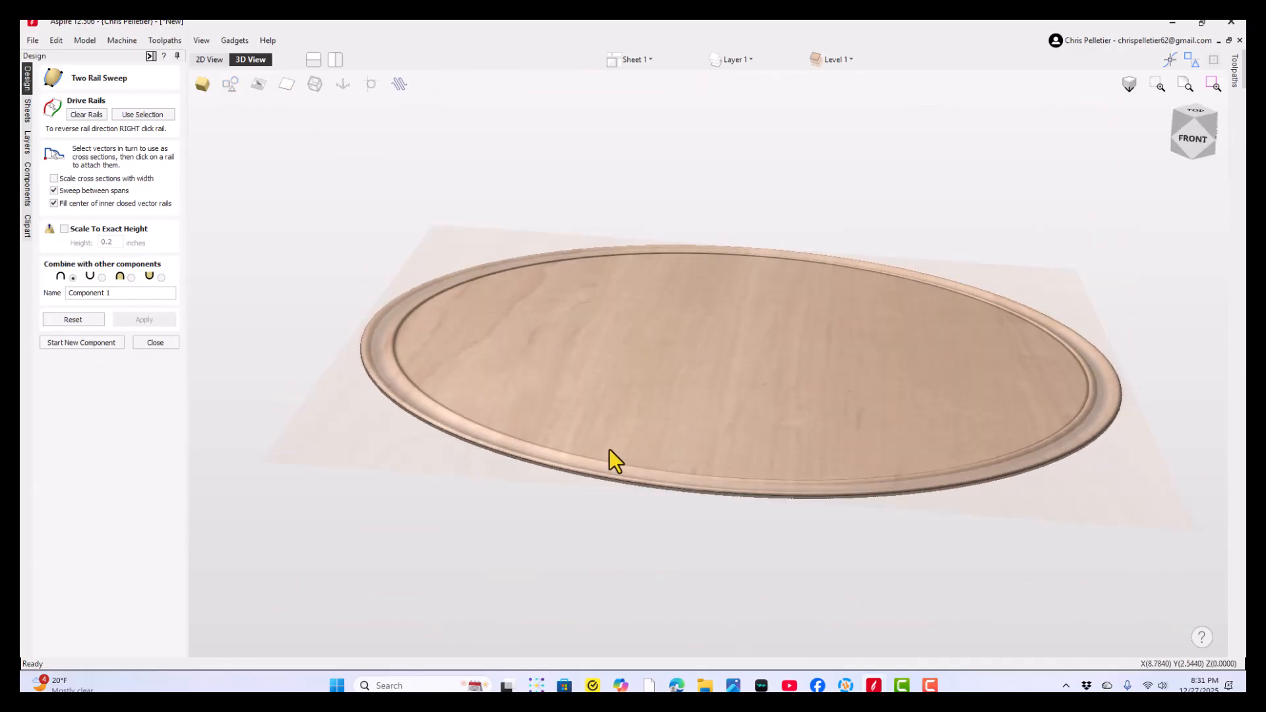
pyautogui.click(157, 344)
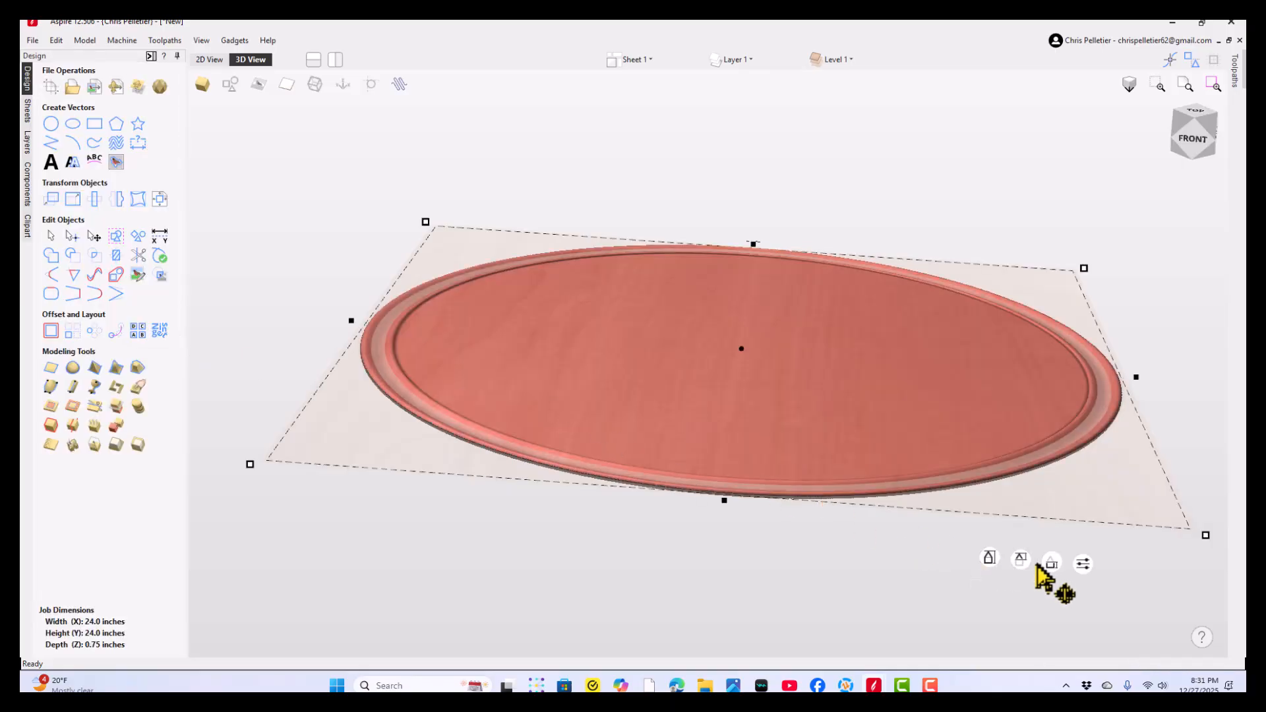
# - Raise the rim component's base height to about 0.51 inches and inspect the thickened disc in 3D
pyautogui.moveTo(1048, 573); pyautogui.dragTo(1045, 545)
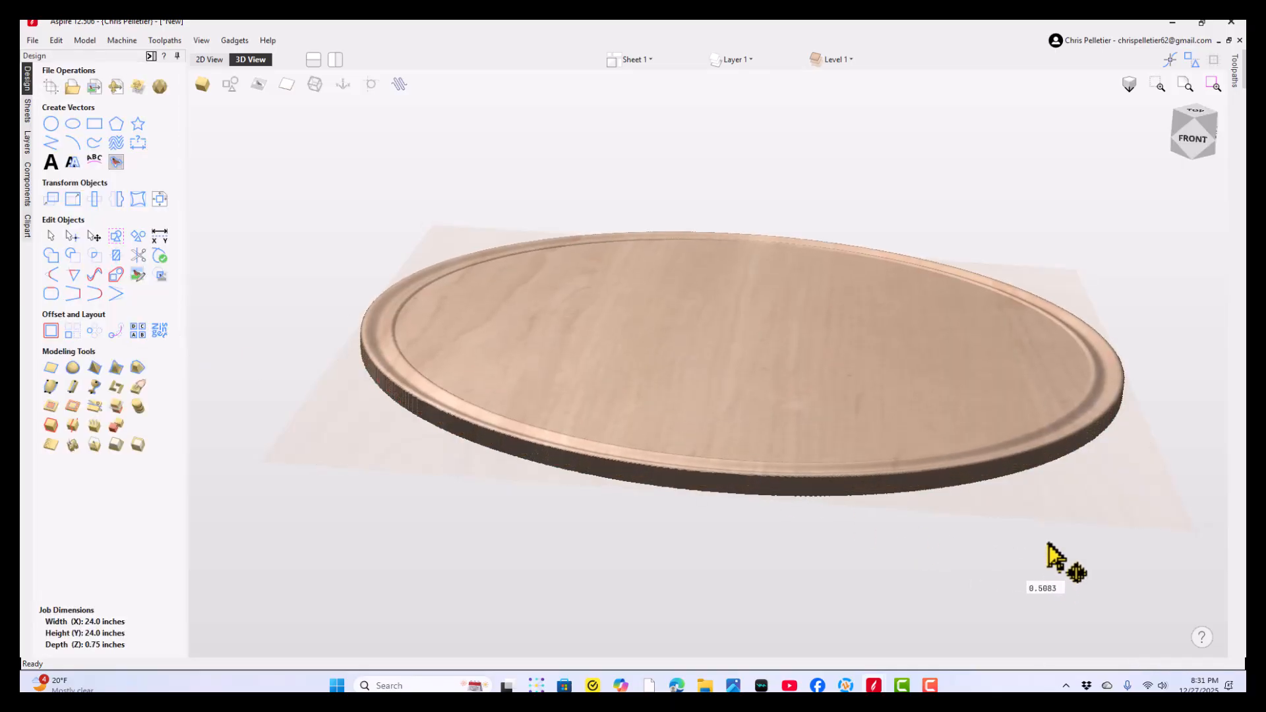
pyautogui.click(598, 552)
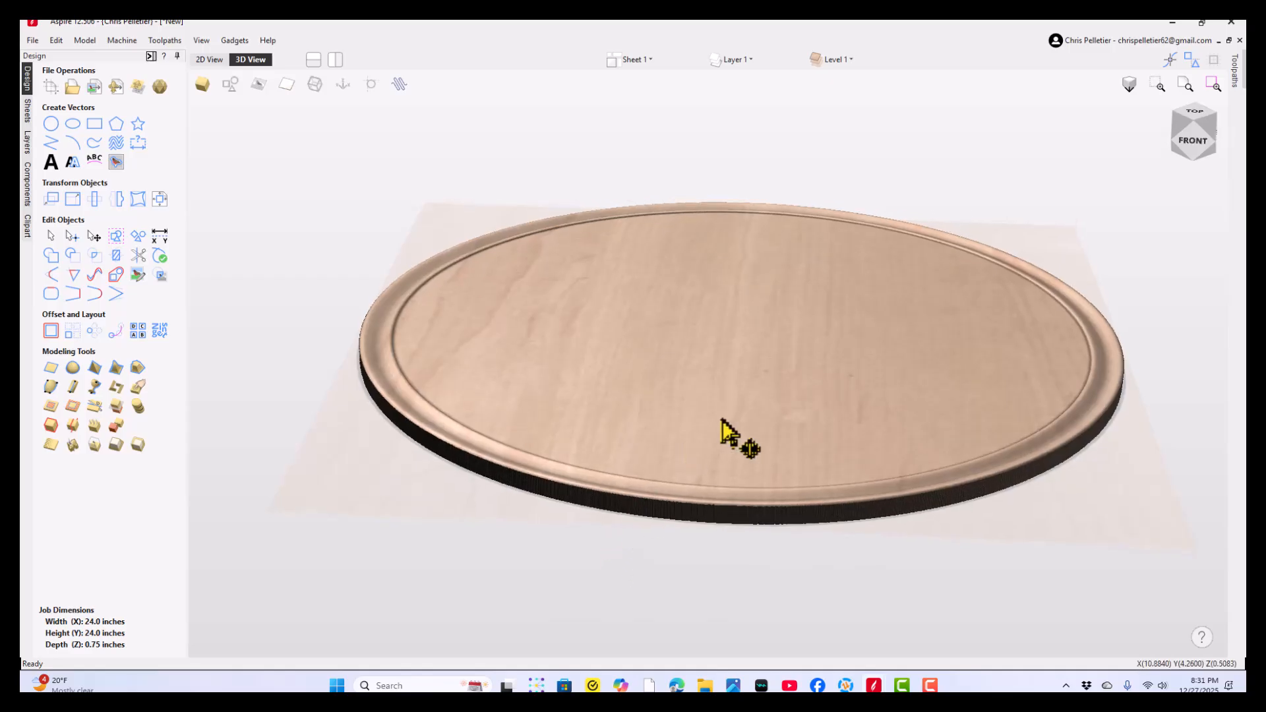
pyautogui.scroll(3, 573, 382)
pyautogui.moveTo(565, 369); pyautogui.dragTo(577, 415)
pyautogui.scroll(-3, 785, 346)
pyautogui.moveTo(785, 346); pyautogui.dragTo(542, 244)
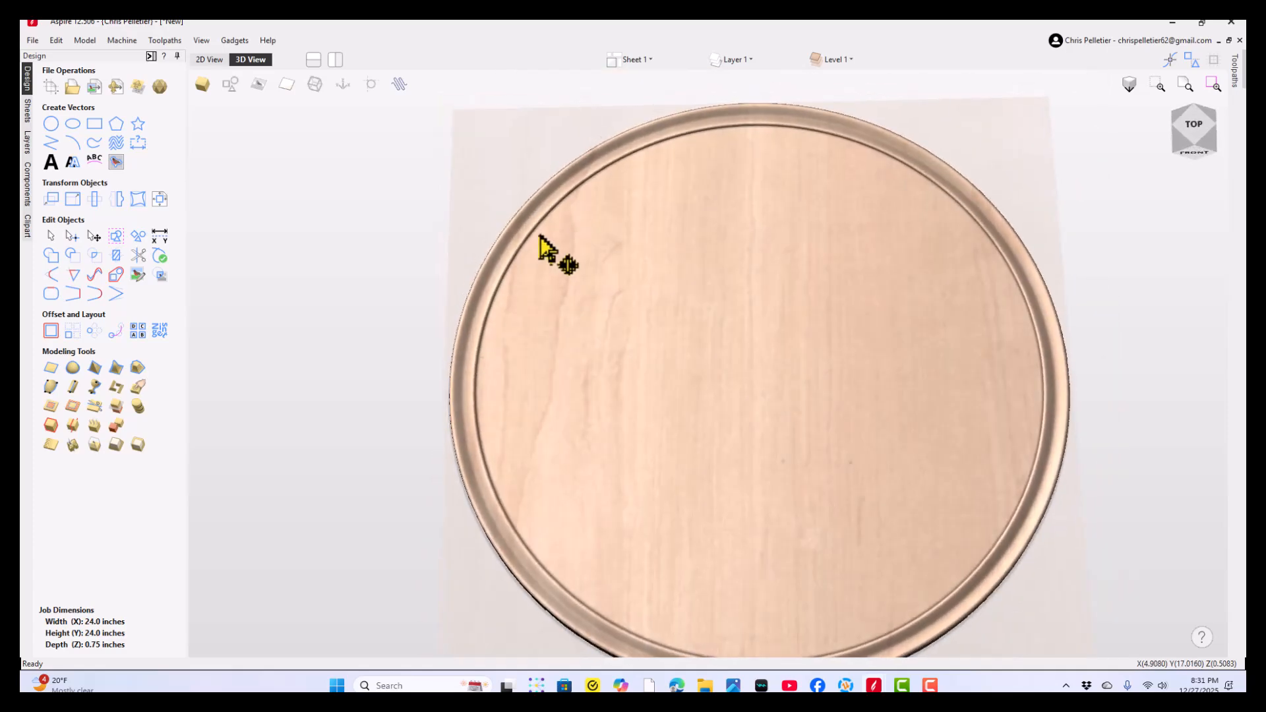
# - In the 2D view, draw a 17.5 inch diameter circle centred at X 12, Y 12 inside the rim
pyautogui.click(200, 60)
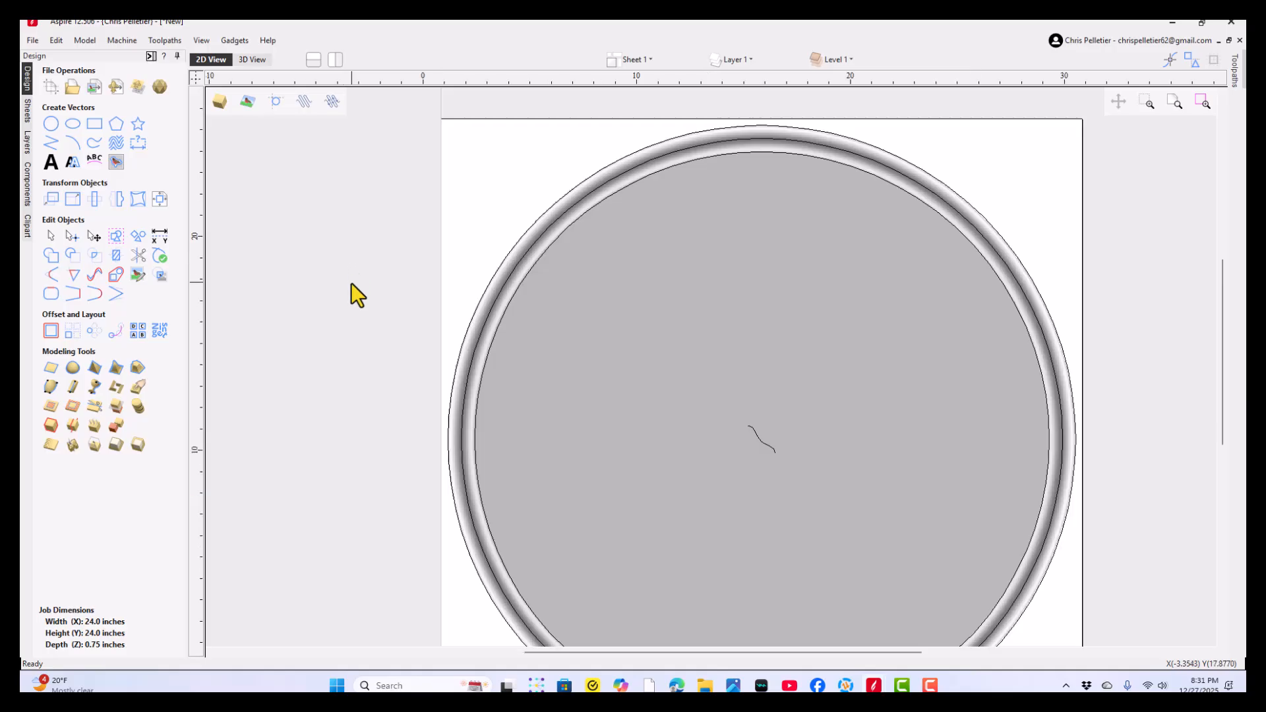
pyautogui.scroll(-2, 352, 290)
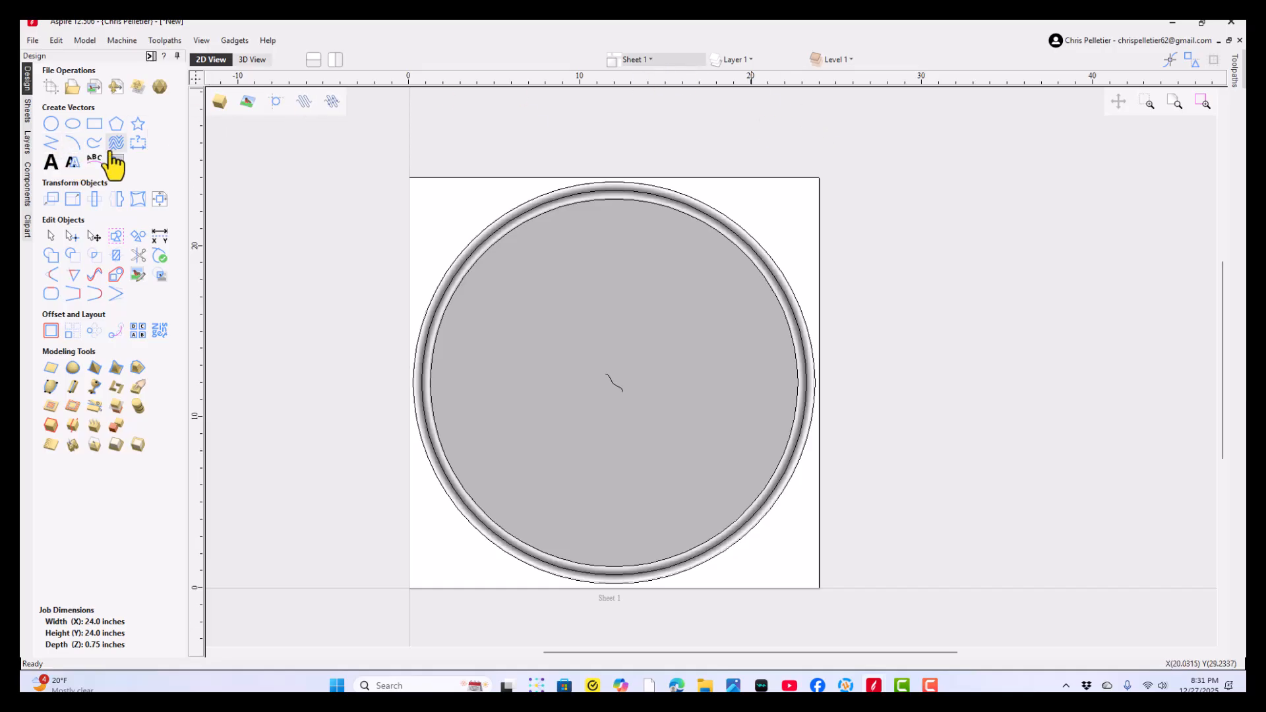
pyautogui.click(51, 124)
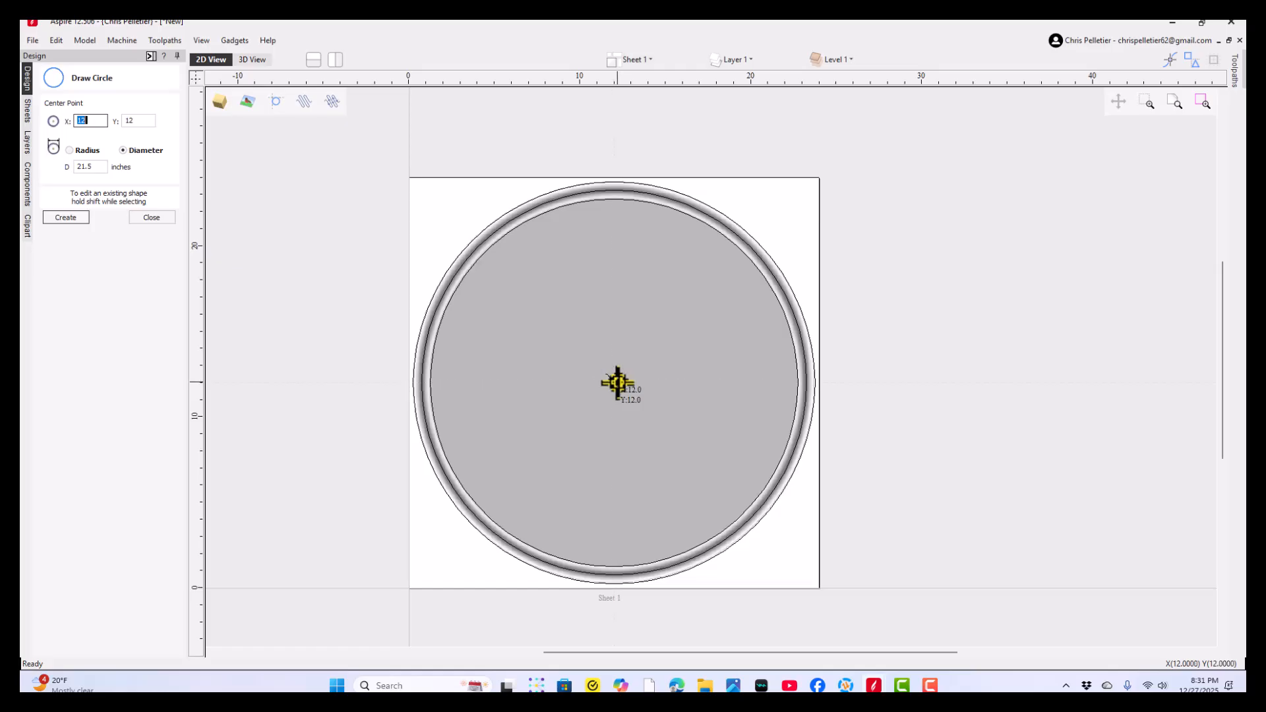
pyautogui.moveTo(614, 382); pyautogui.dragTo(580, 238)
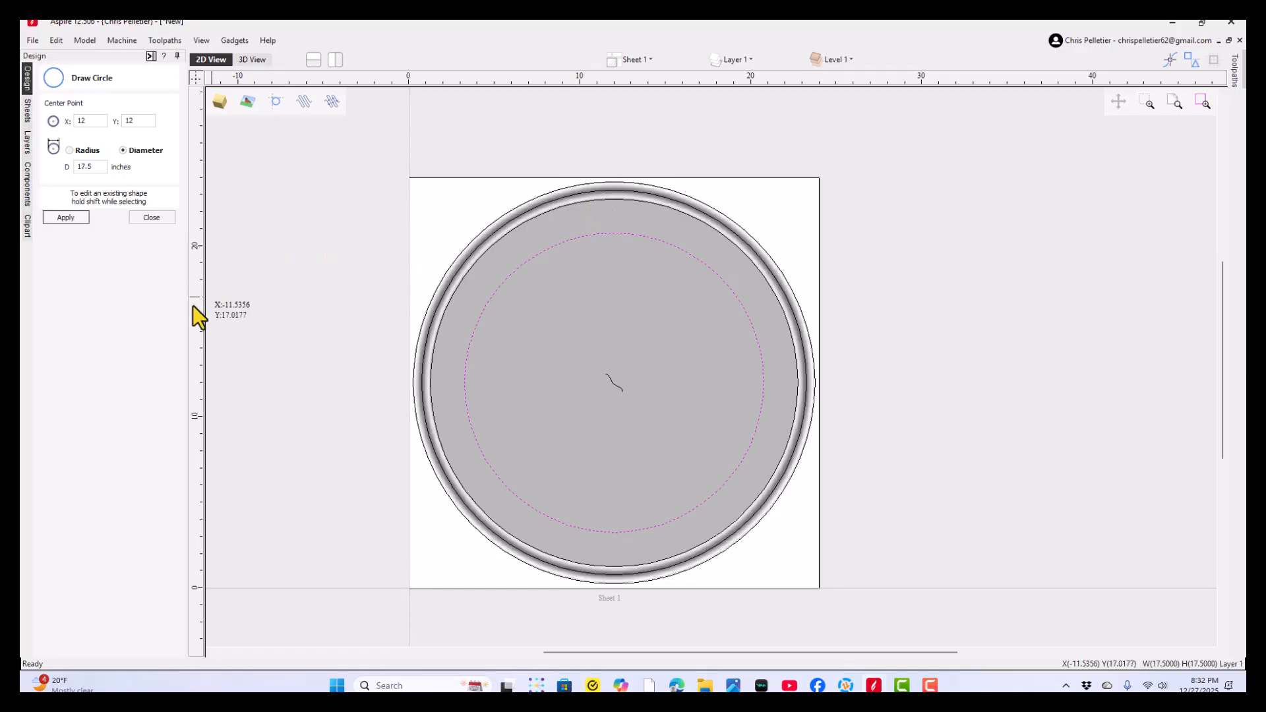
pyautogui.click(152, 217)
pyautogui.click(240, 304)
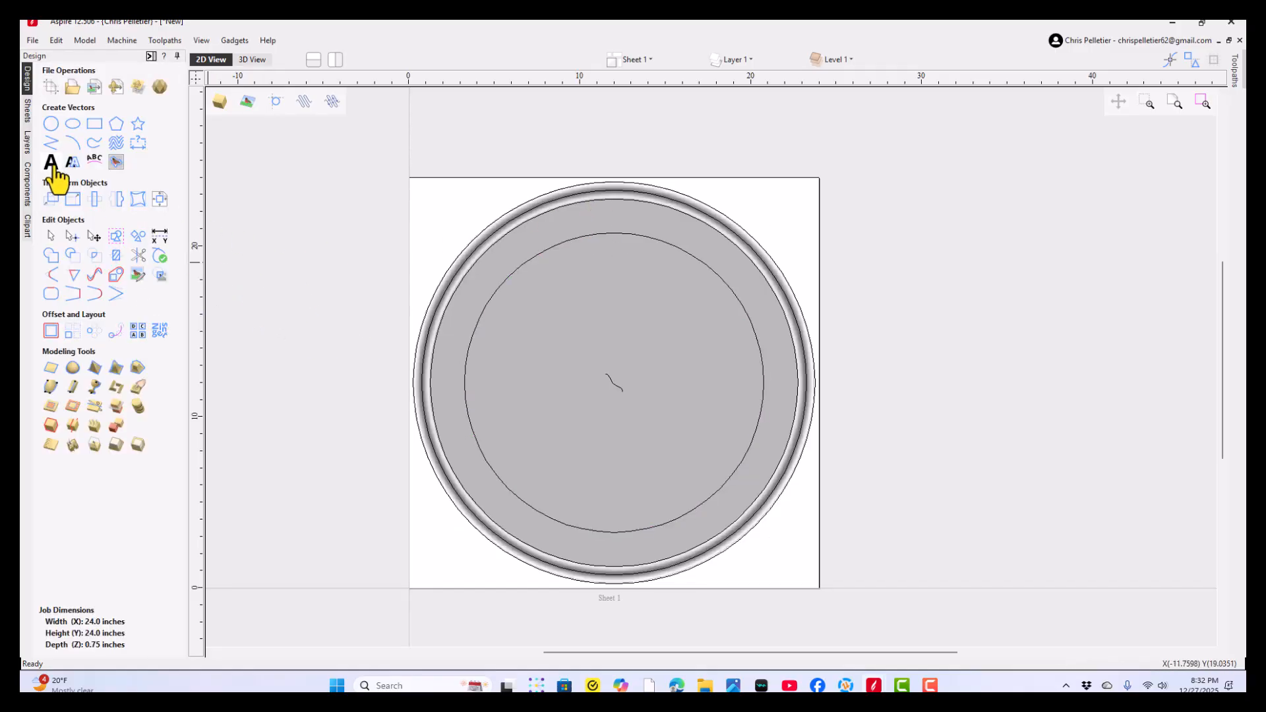
# - Create the text "UNITED STATES OF AMERICA" in Bookman Old Style, starting inside the 17.5 inch circle
pyautogui.click(52, 163)
pyautogui.click(515, 383)
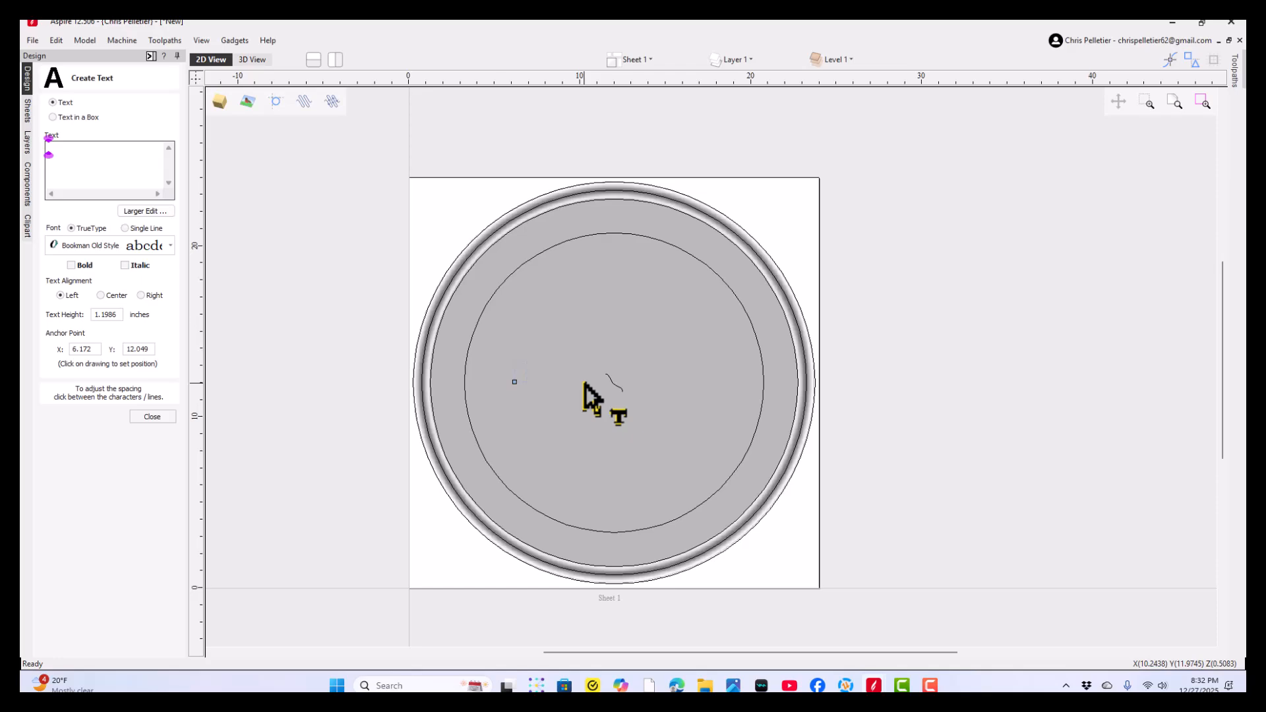
pyautogui.write('UNIT')
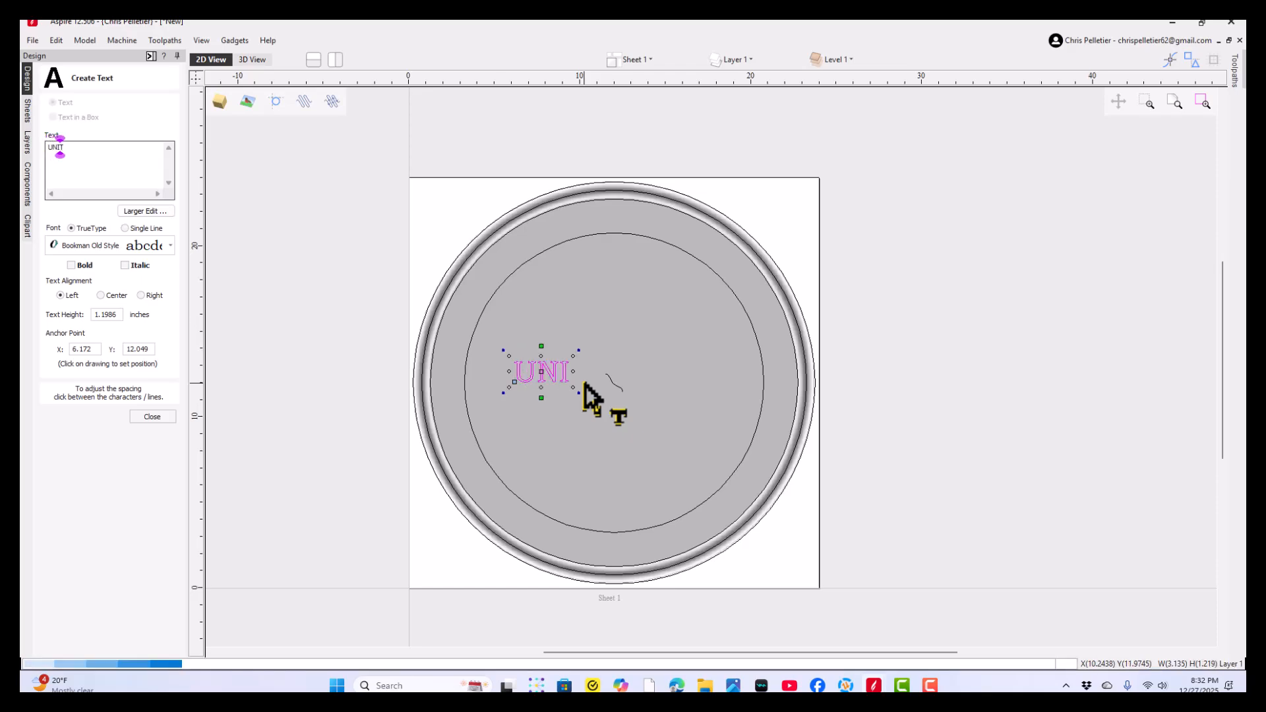
pyautogui.write('ED STA')
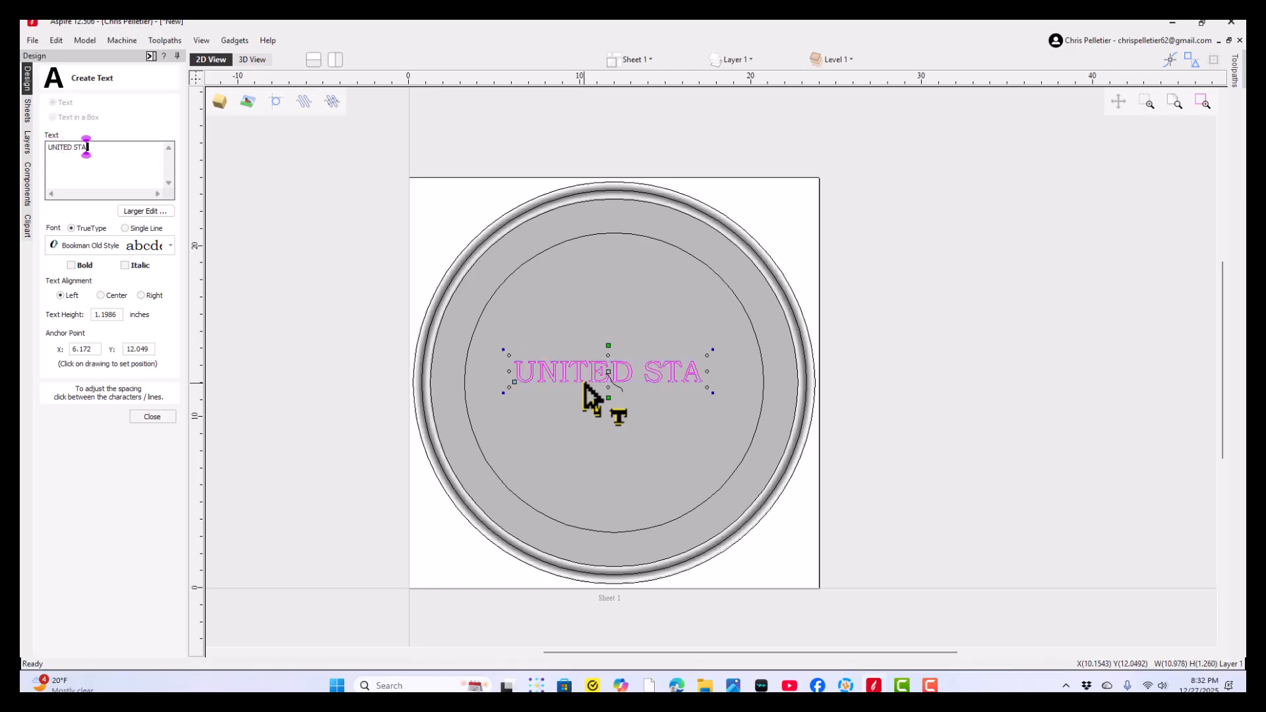
pyautogui.write('TES OF A')
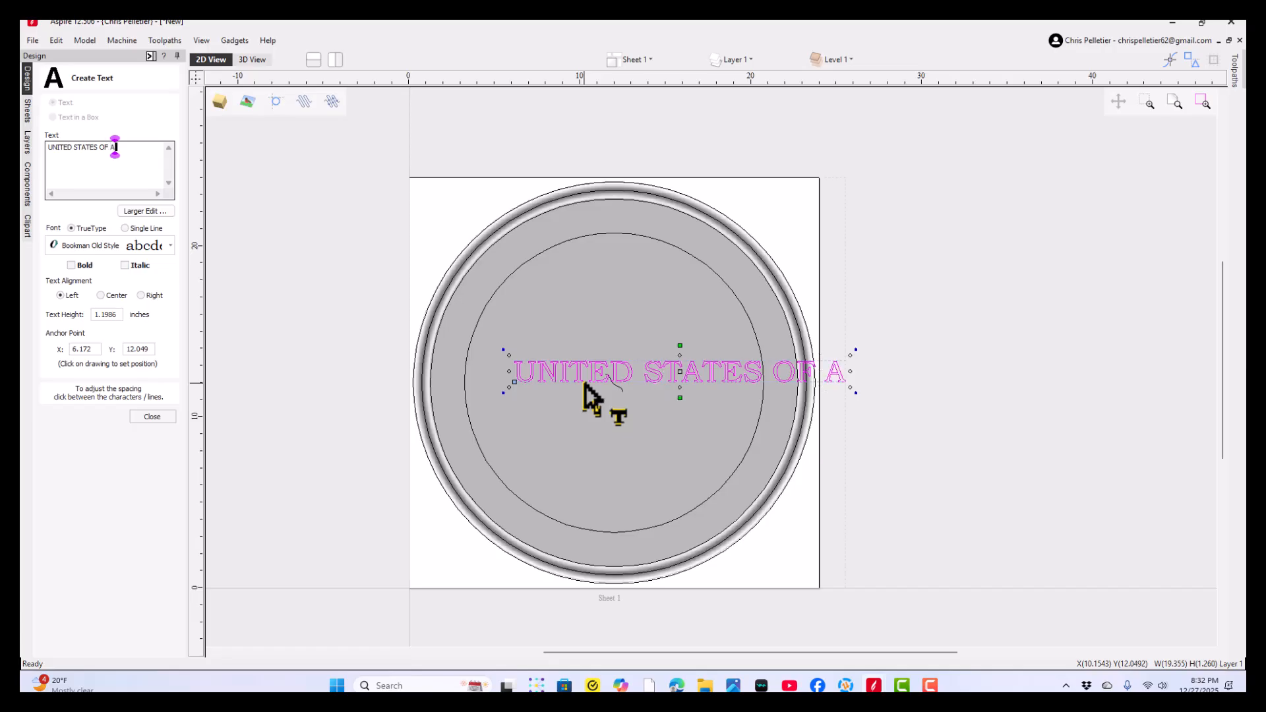
pyautogui.write('MERICA')
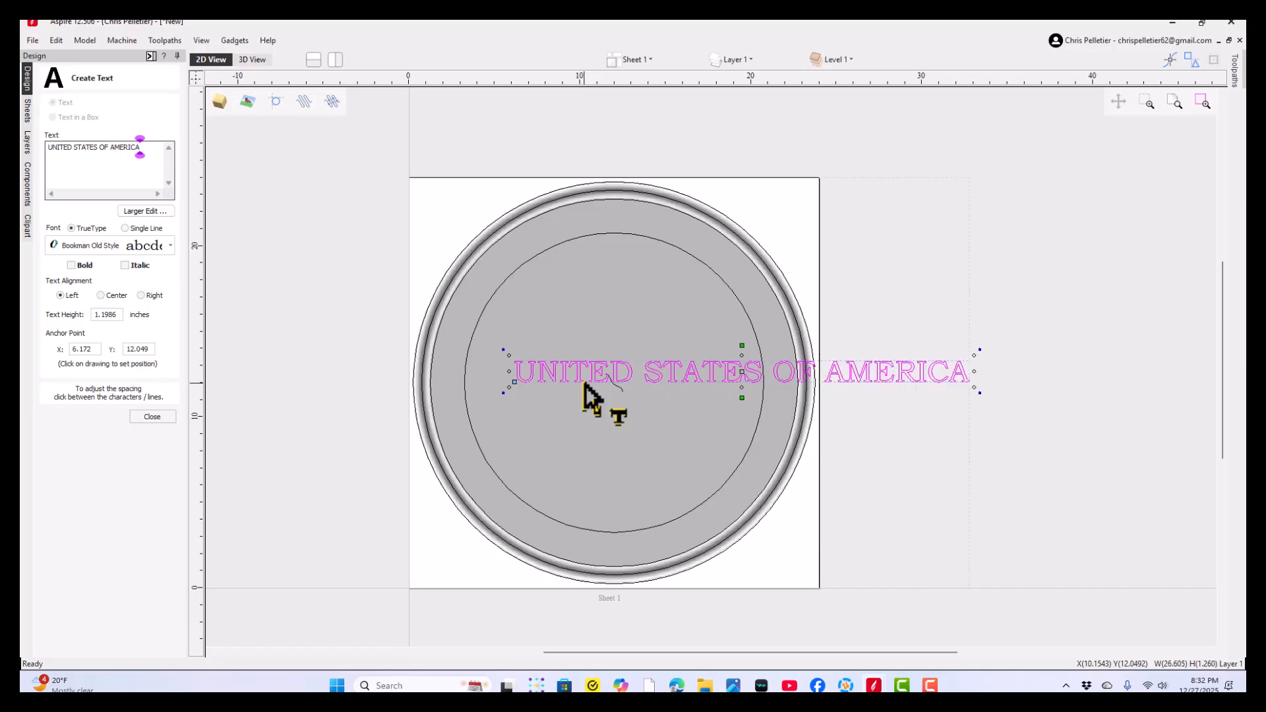
pyautogui.click(151, 415)
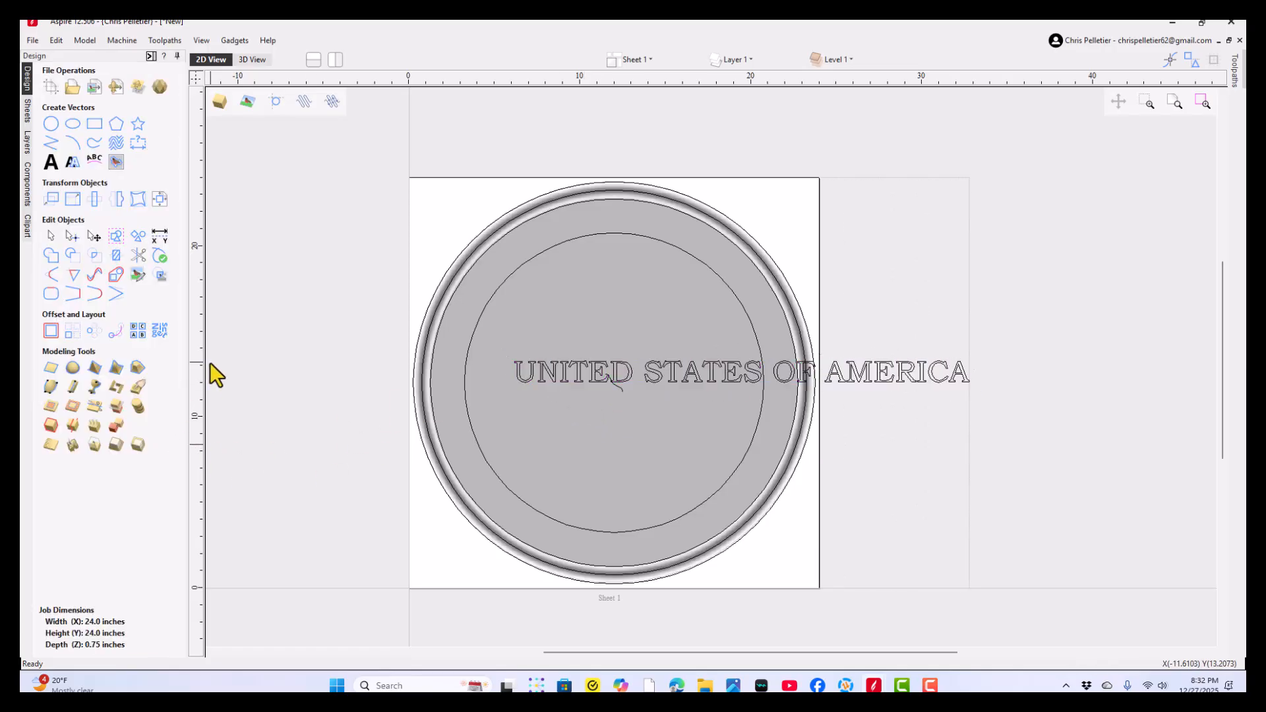
# - Cut the 17.5 inch circle on both sides at about Y 14, using a horizontal guide to align the second cut
pyautogui.click(465, 352)
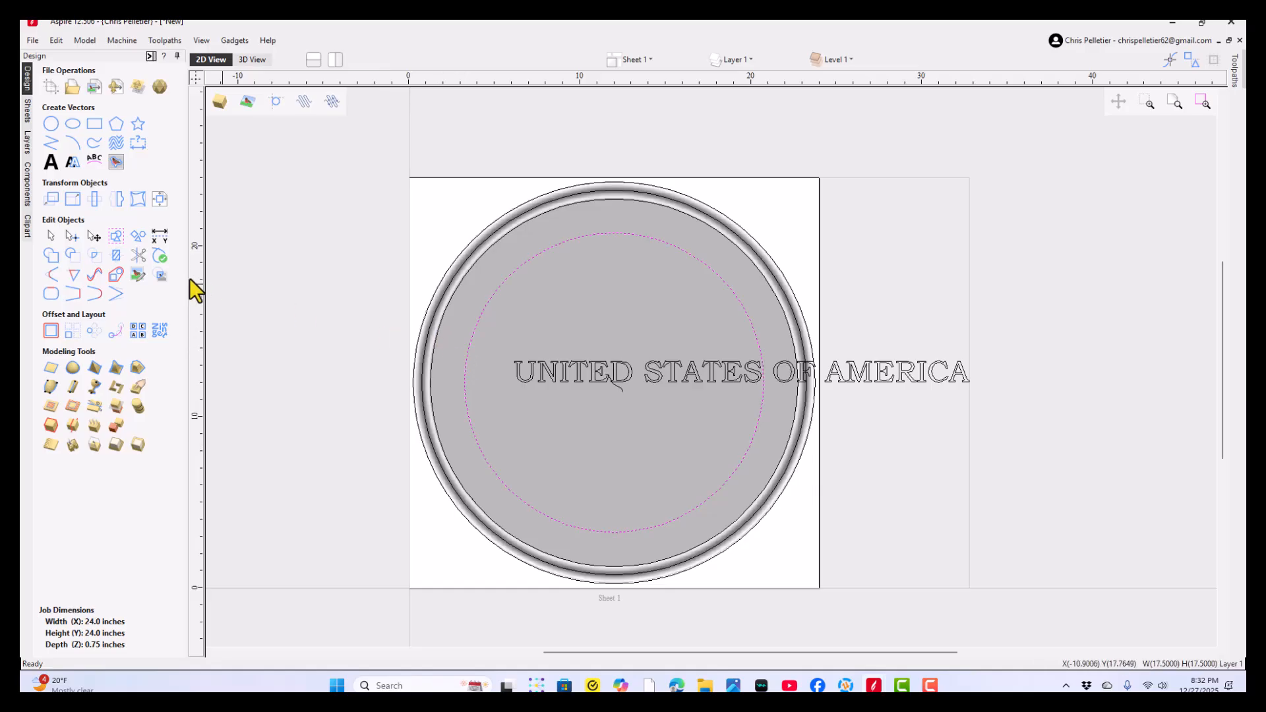
pyautogui.click(158, 277)
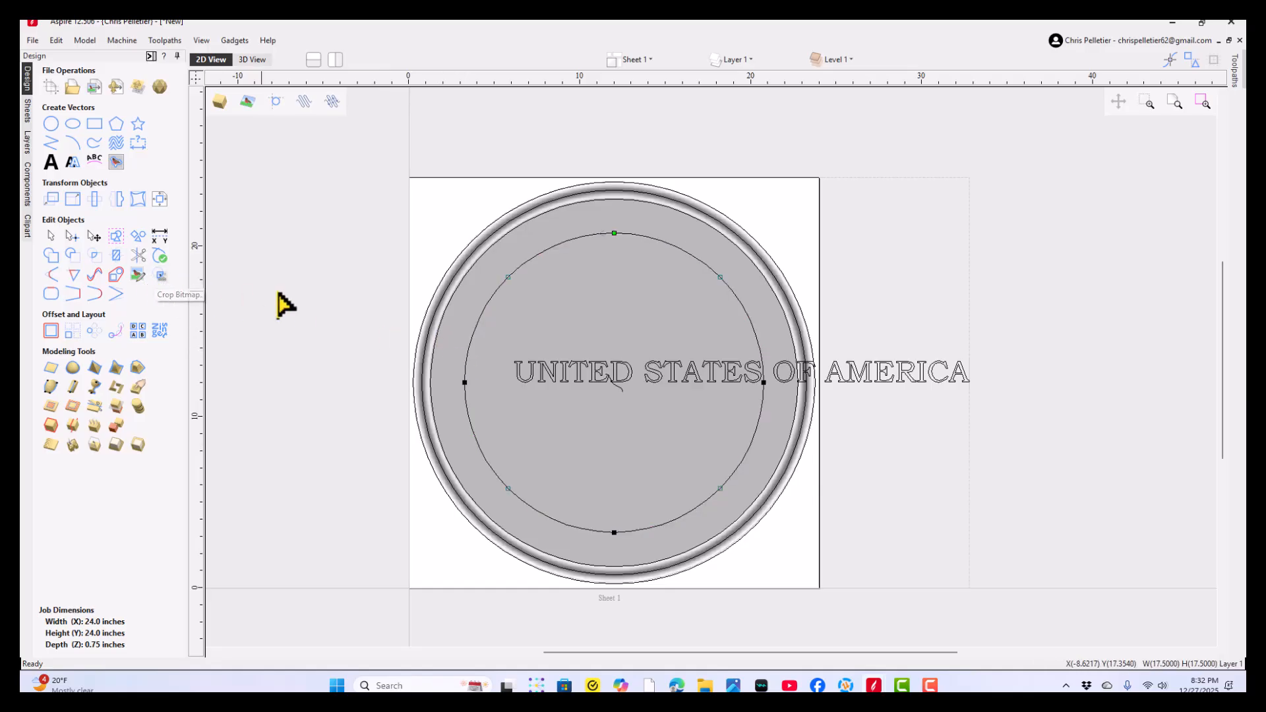
pyautogui.rightClick(469, 350)
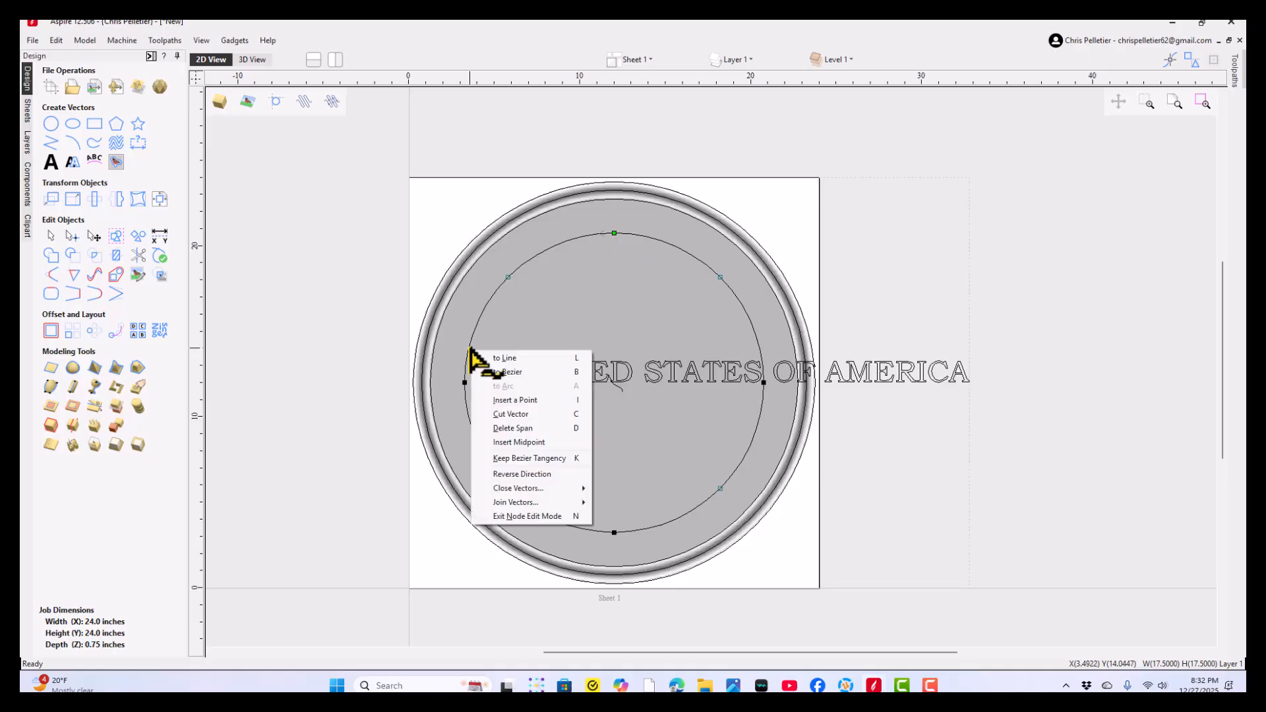
pyautogui.click(497, 414)
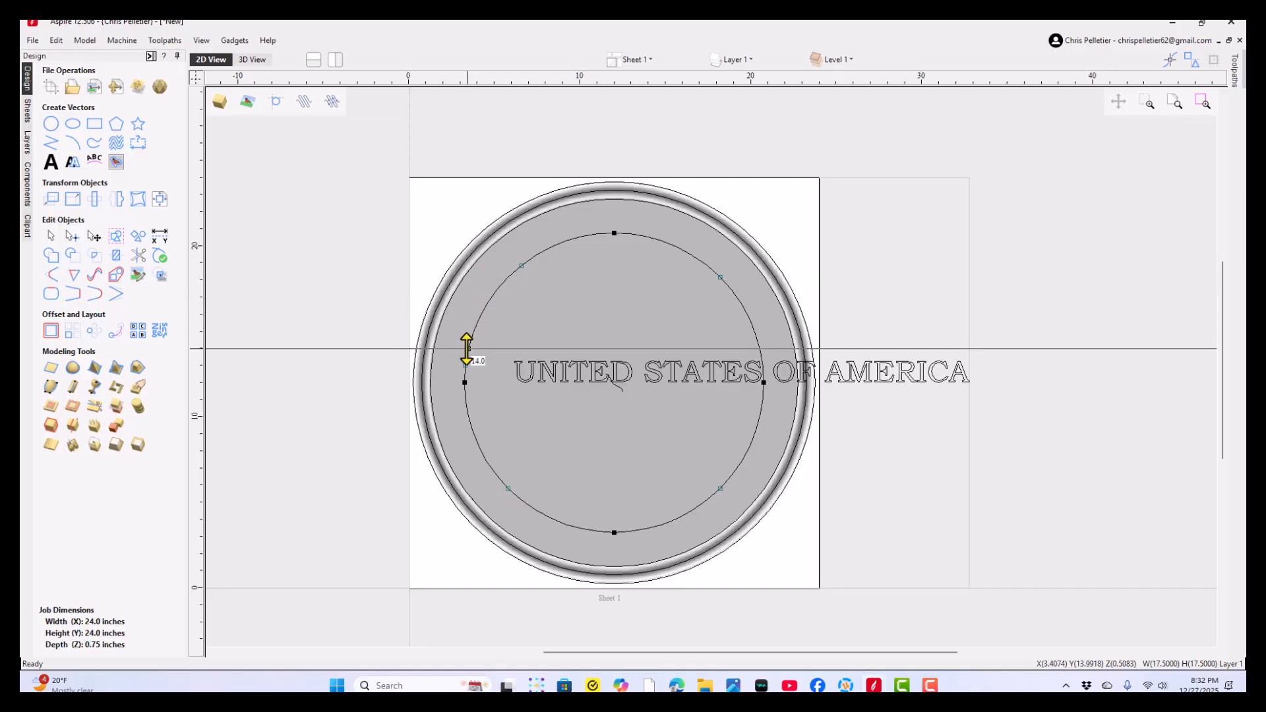
pyautogui.moveTo(467, 350); pyautogui.dragTo(466, 348)
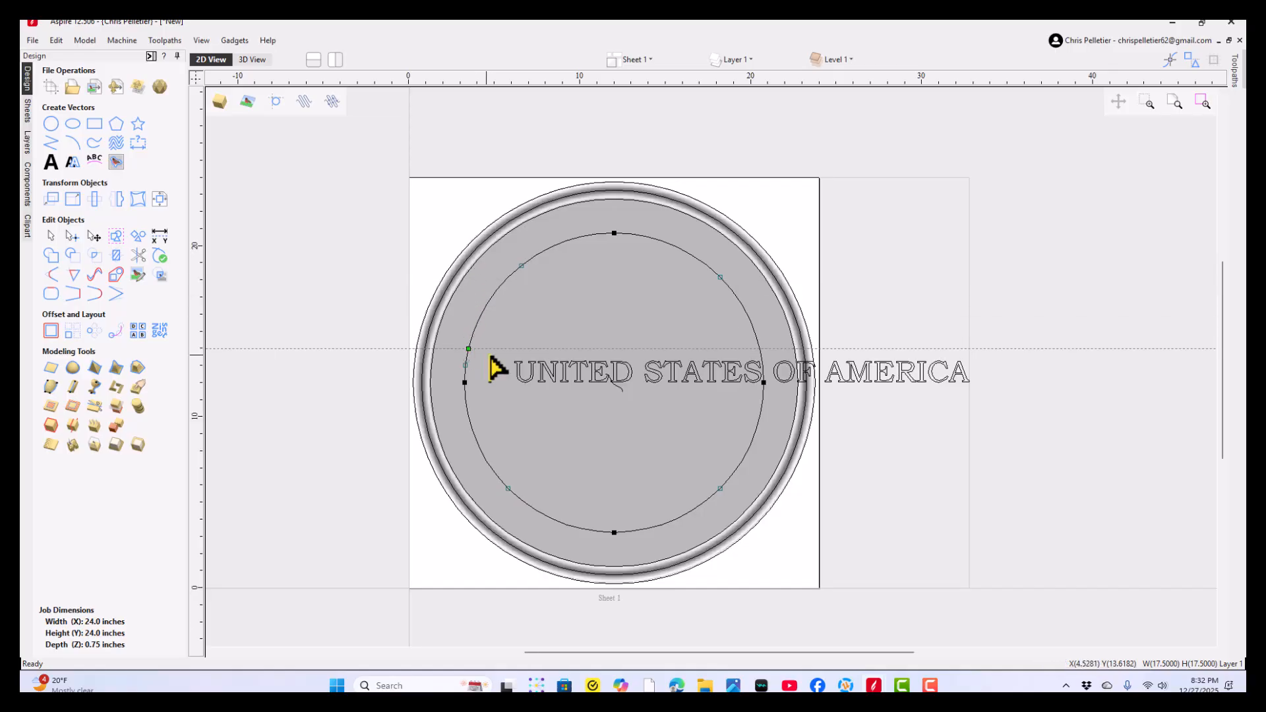
pyautogui.rightClick(763, 356)
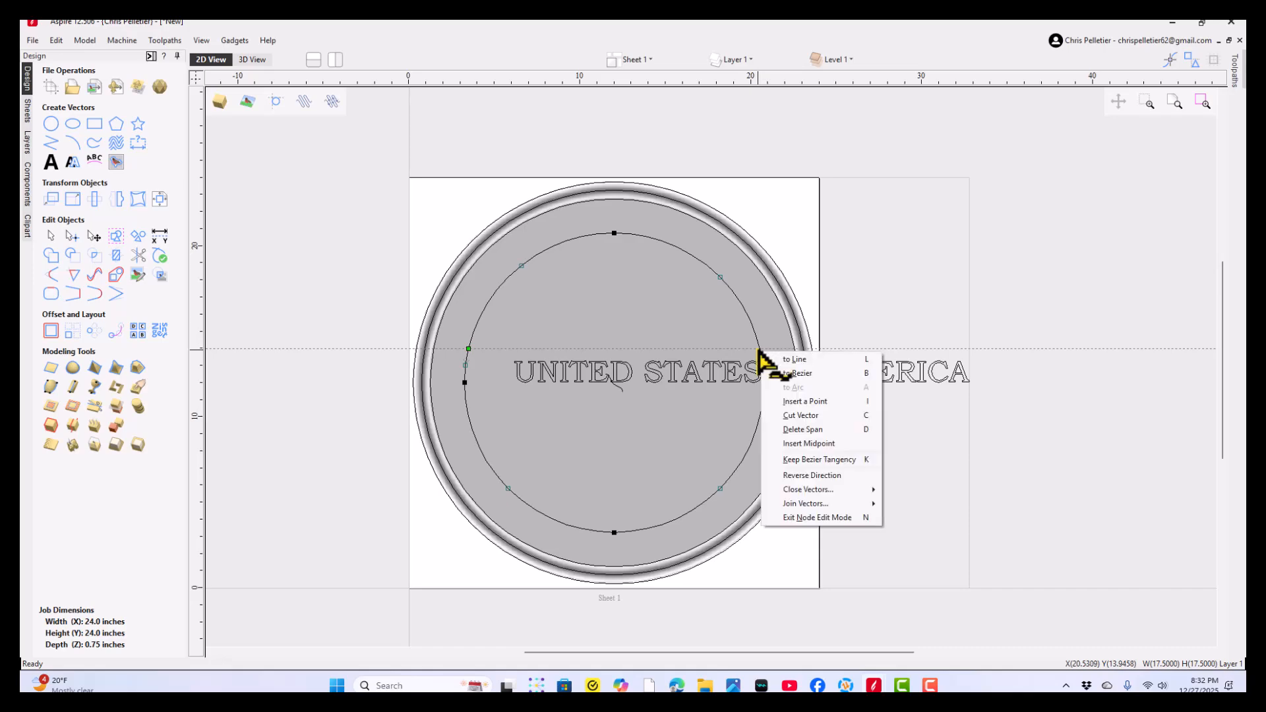
pyautogui.click(798, 414)
pyautogui.click(907, 260)
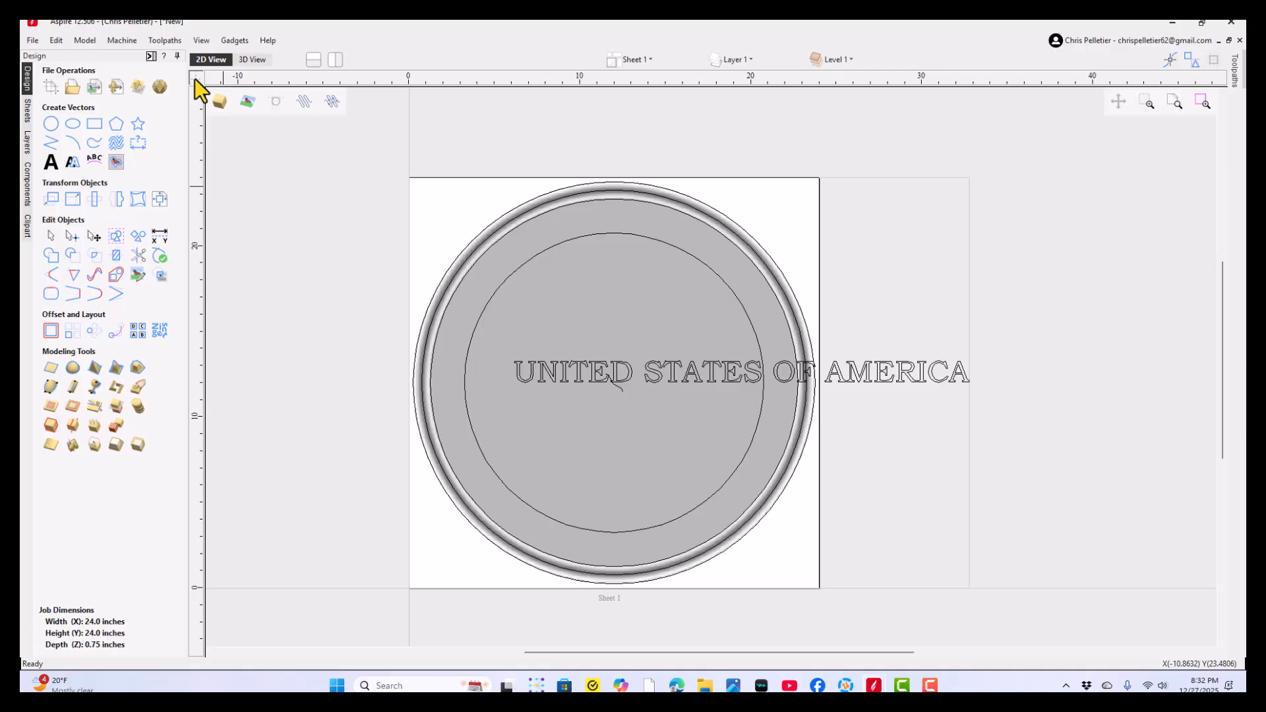
# - Wrap the "UNITED STATES OF AMERICA" text onto the upper arc, scaled to fill the curve and positioned on the curve
pyautogui.click(673, 369)
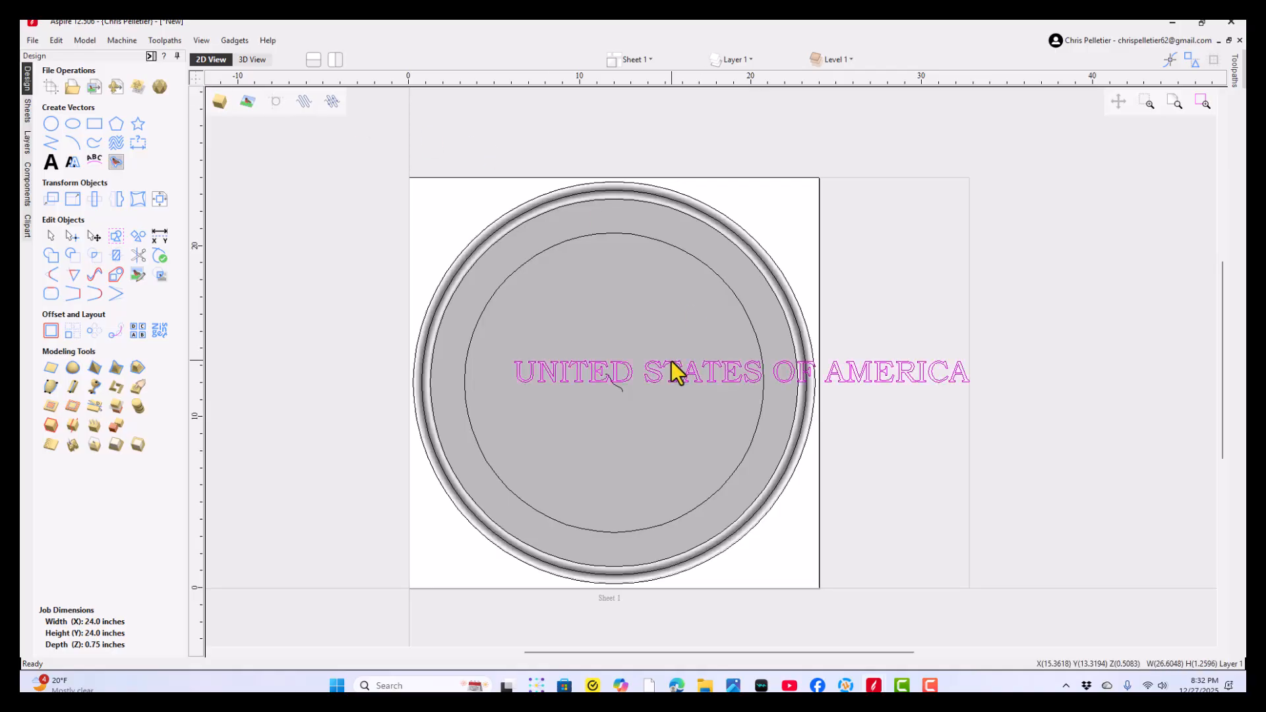
pyautogui.keyDown('shift'); pyautogui.click(553, 249); pyautogui.keyUp('shift')
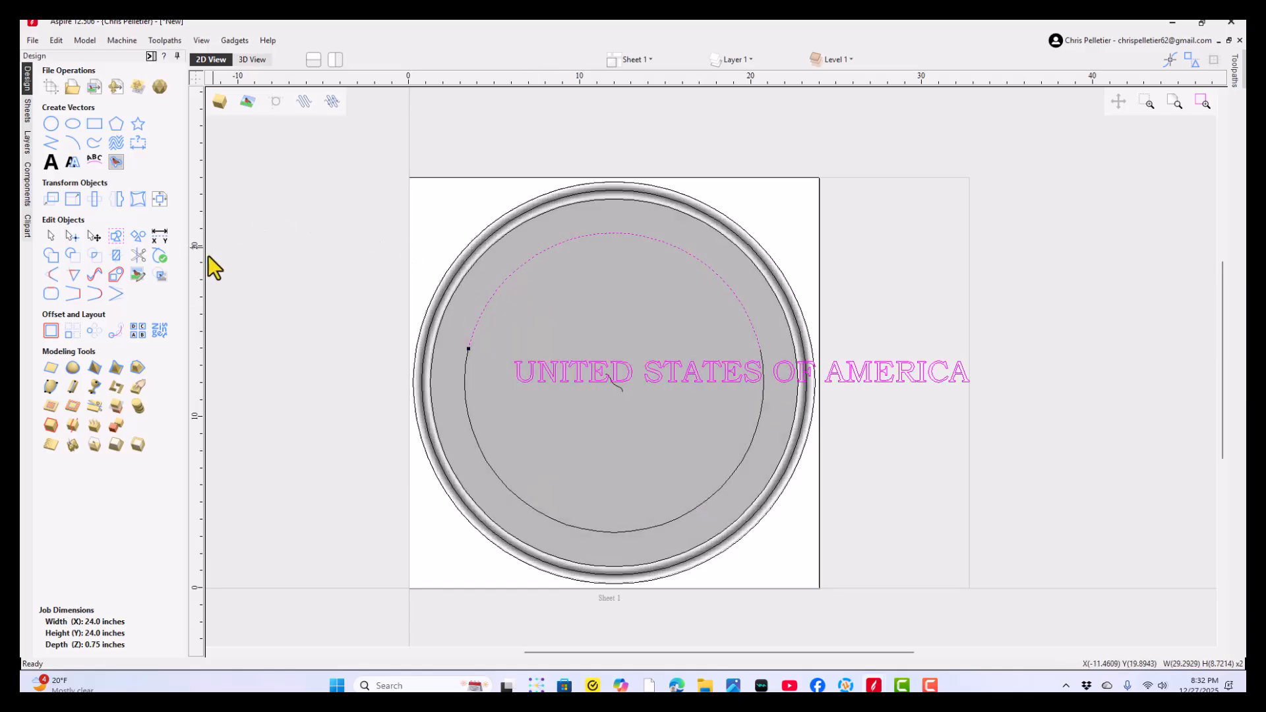
pyautogui.click(114, 162)
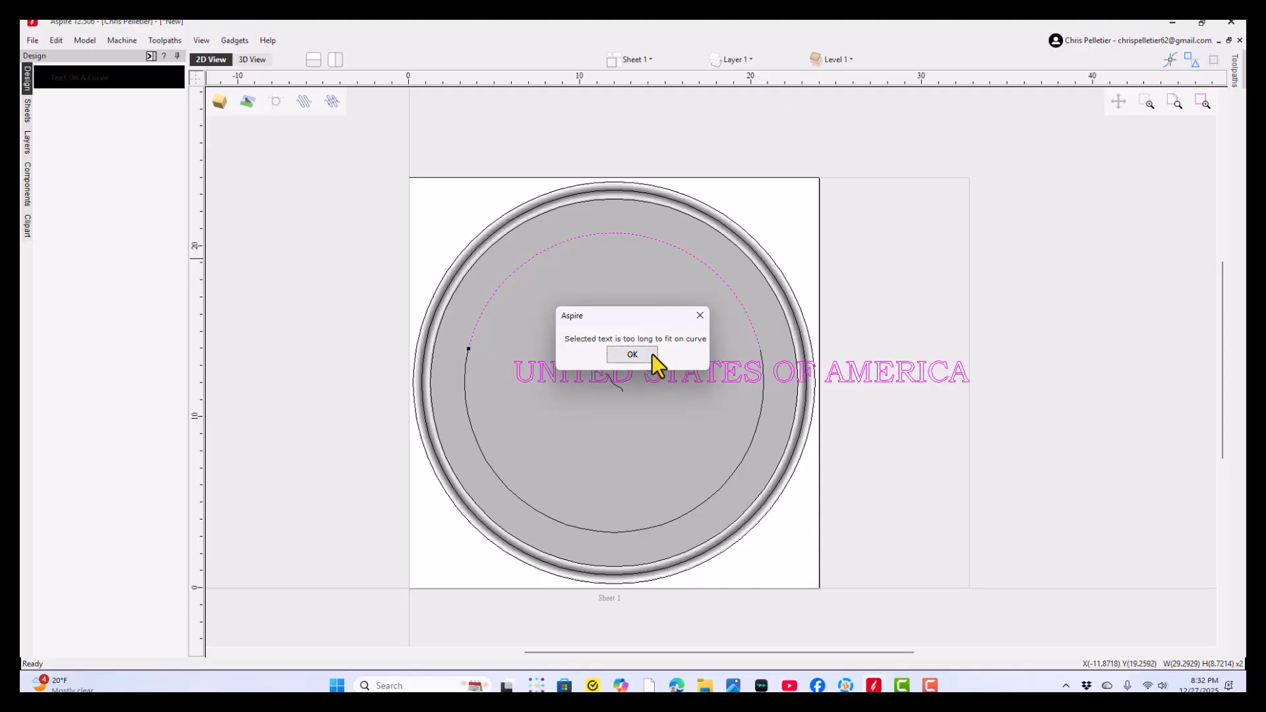
pyautogui.click(632, 355)
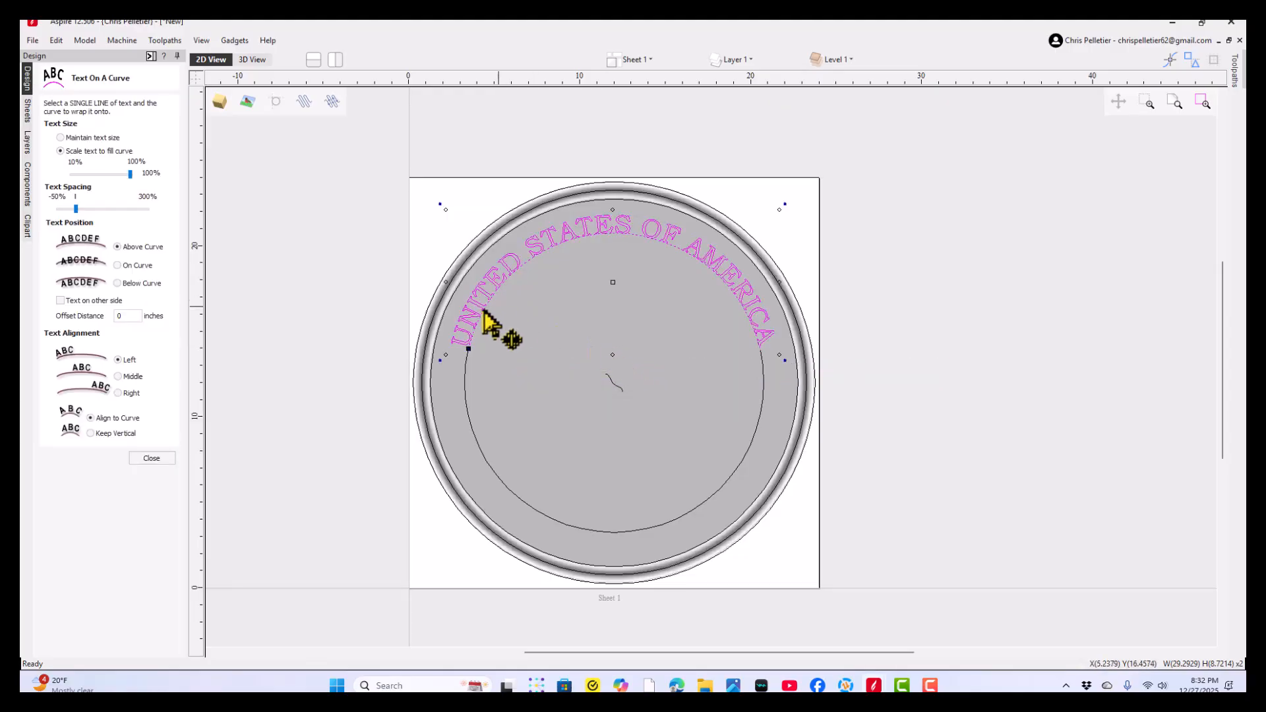
pyautogui.click(118, 265)
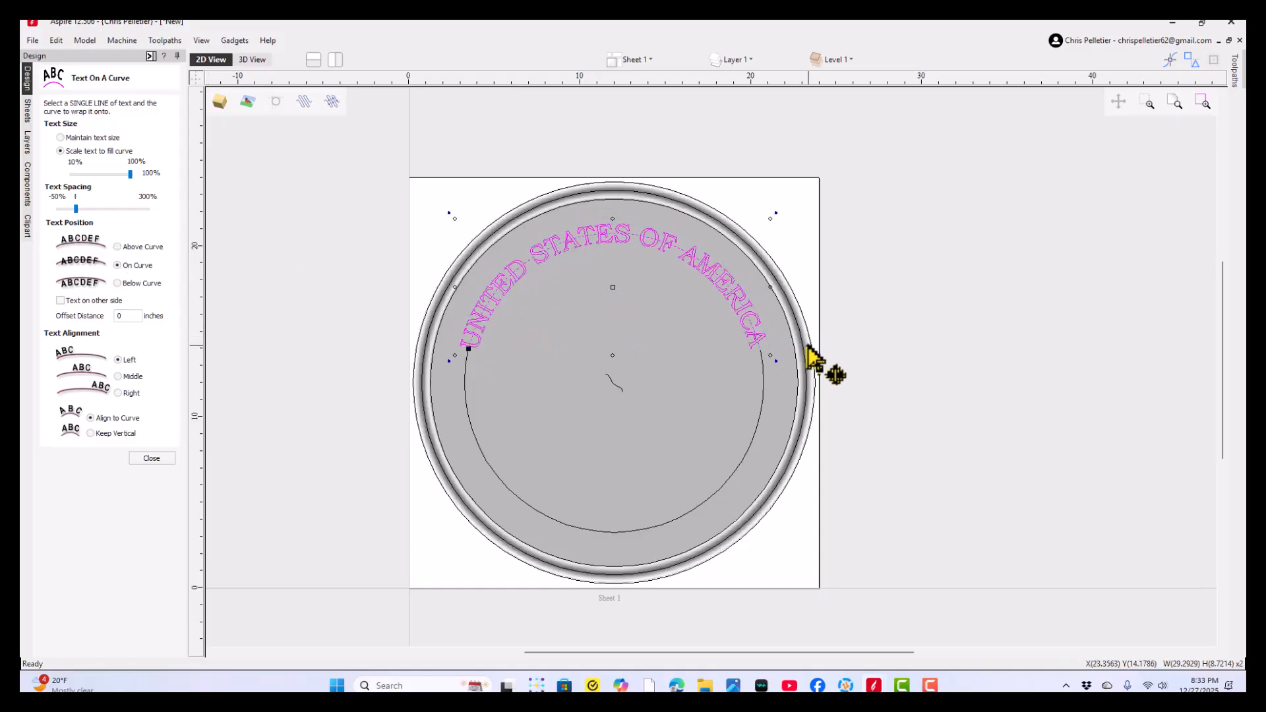
pyautogui.scroll(2, 679, 307)
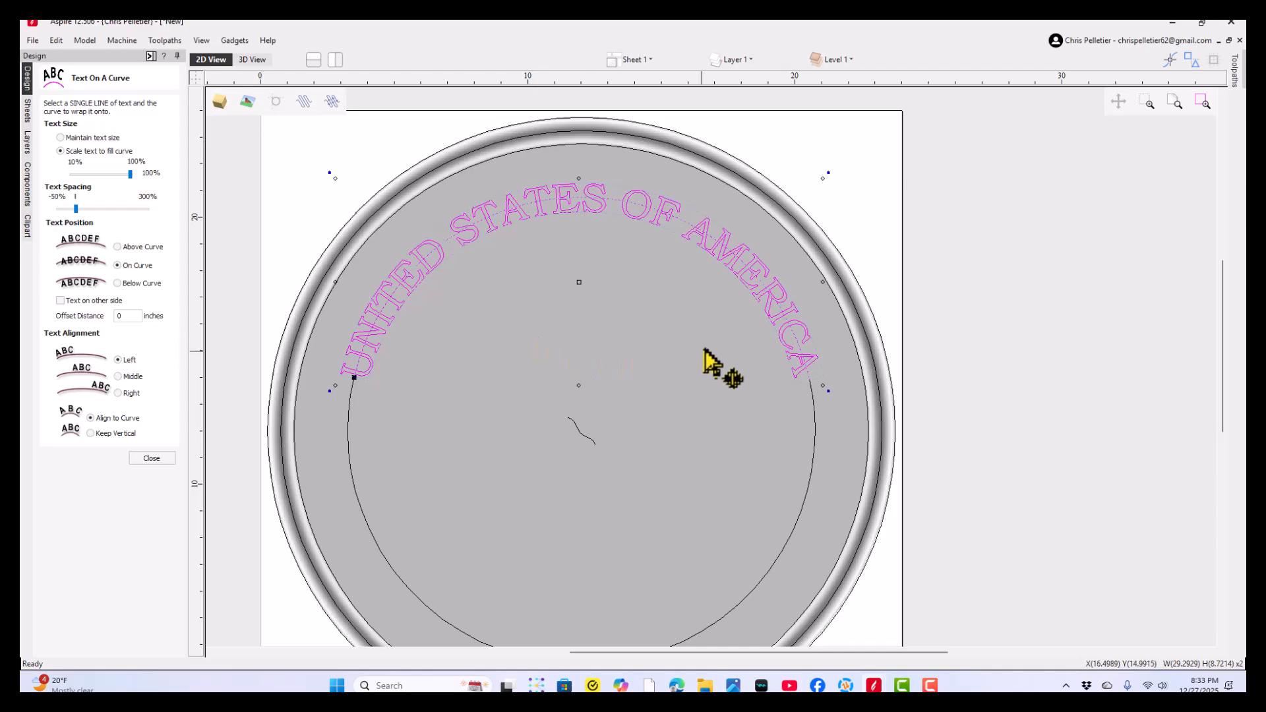
# - Finish the text-on-curve wrap and widen the gap between the R and I of AMERICA in the curved text
pyautogui.scroll(2, 769, 329)
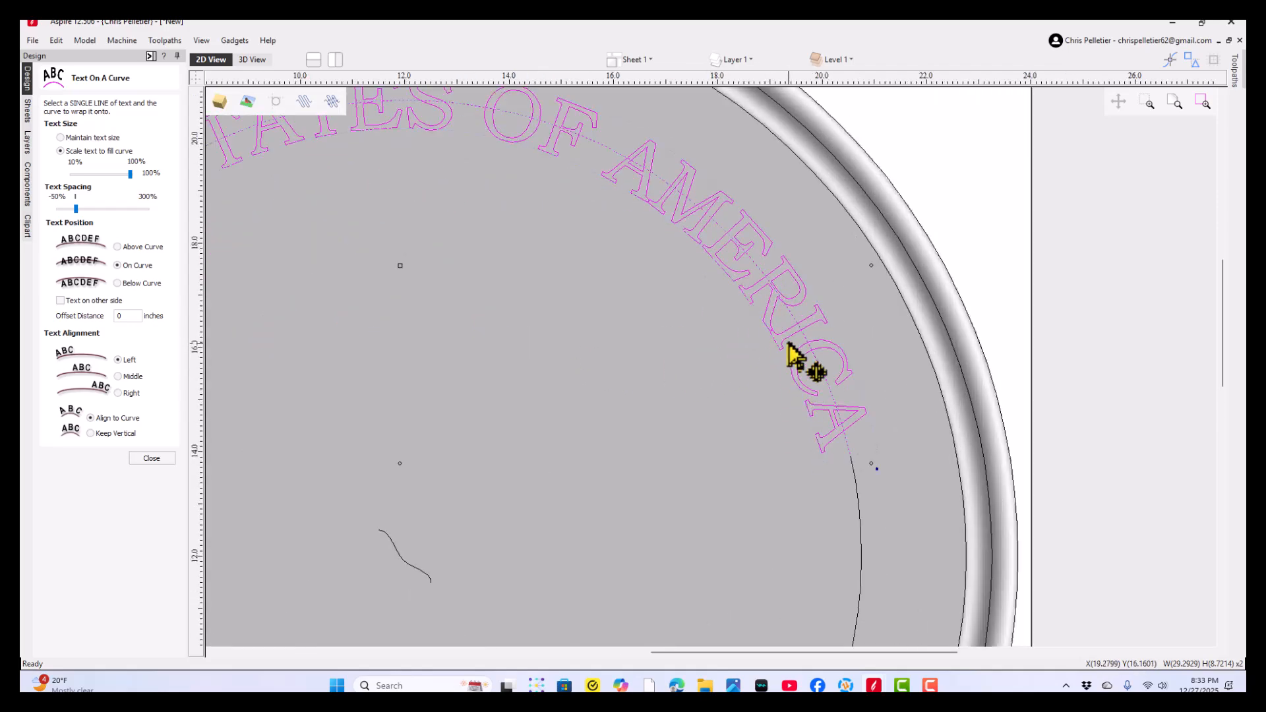
pyautogui.scroll(2, 791, 350)
pyautogui.scroll(2, 765, 330)
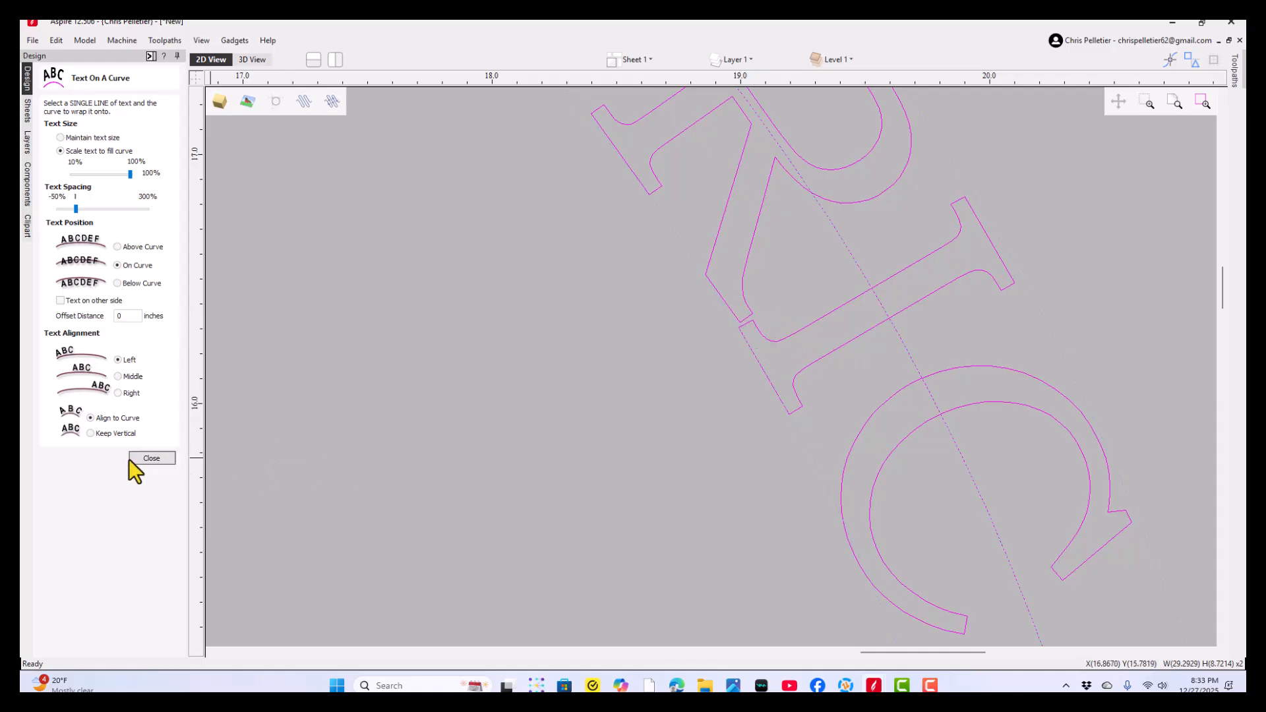
pyautogui.click(158, 458)
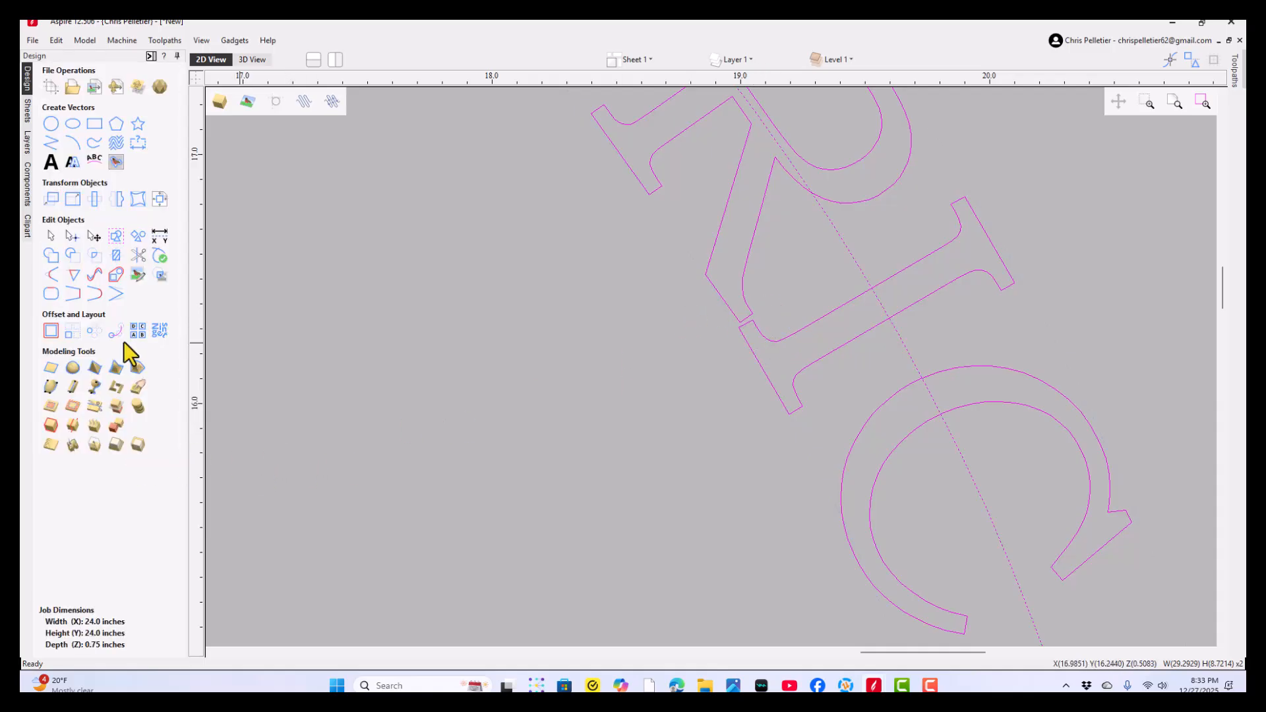
pyautogui.click(51, 162)
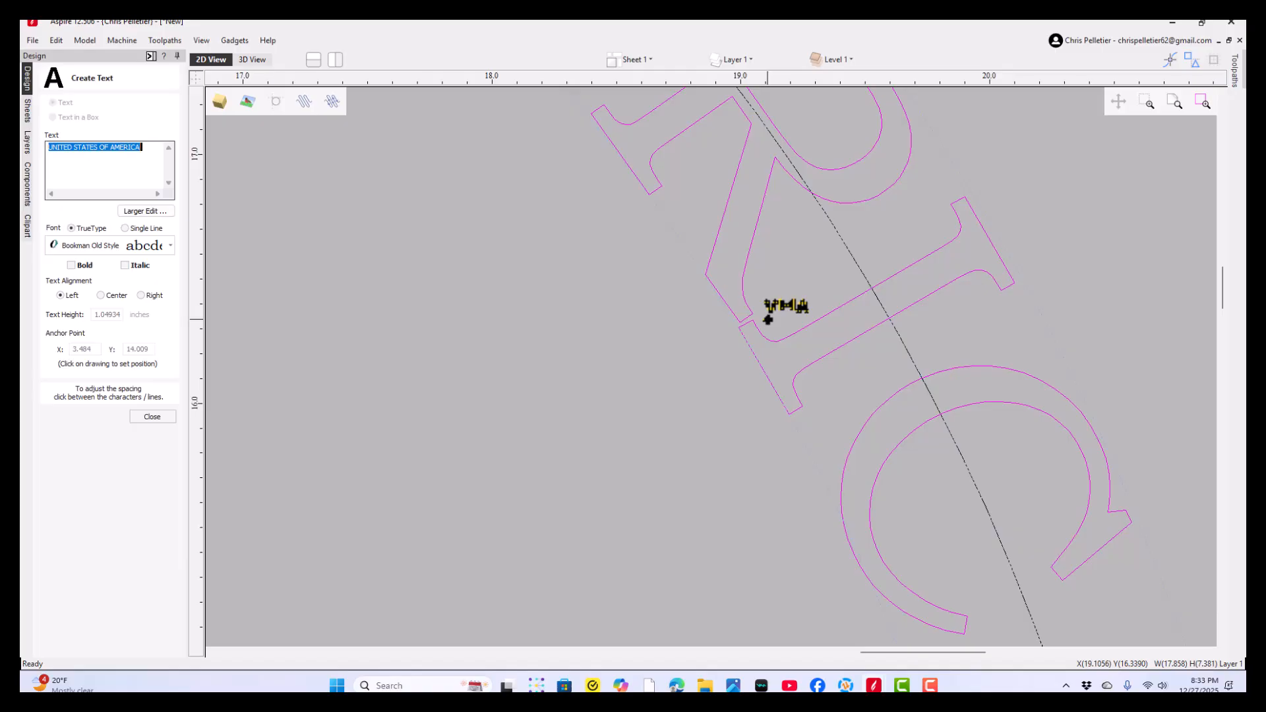
pyautogui.keyDown('shift'); pyautogui.click(768, 319); pyautogui.keyUp('shift')
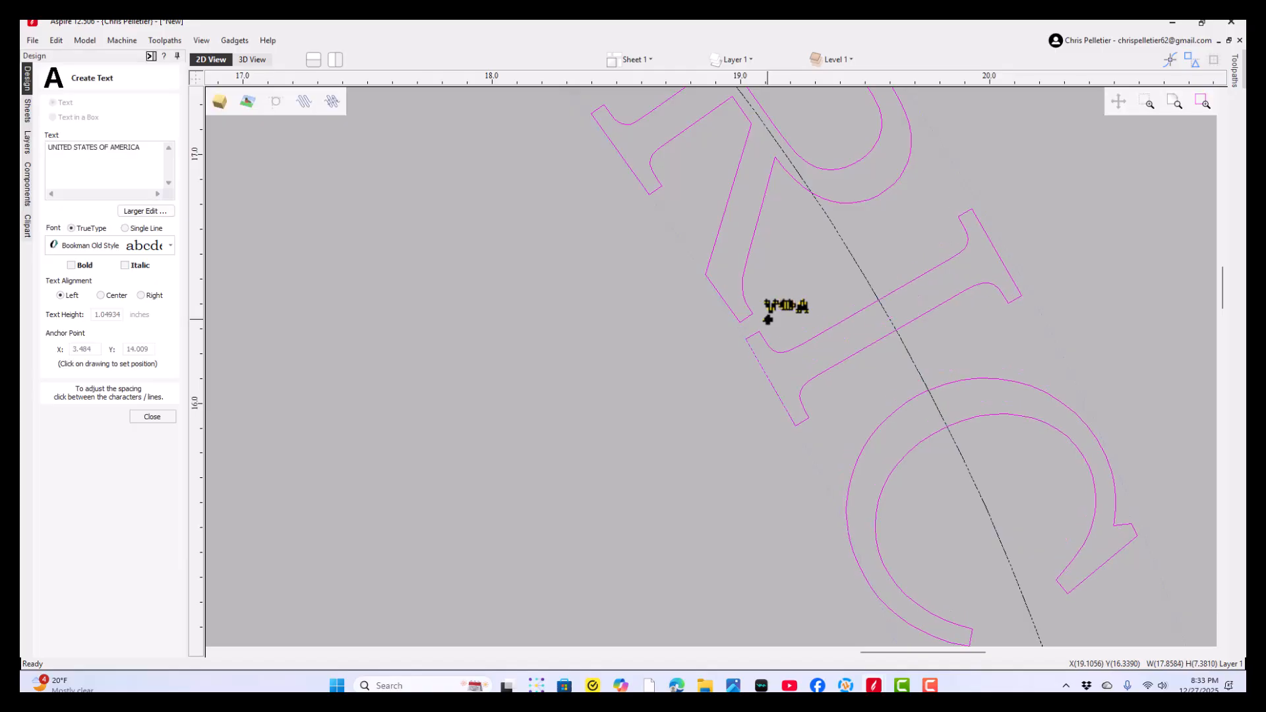
# - Widen the gap between the first A and the M of AMERICA in the curved text
pyautogui.scroll(-2, 769, 305)
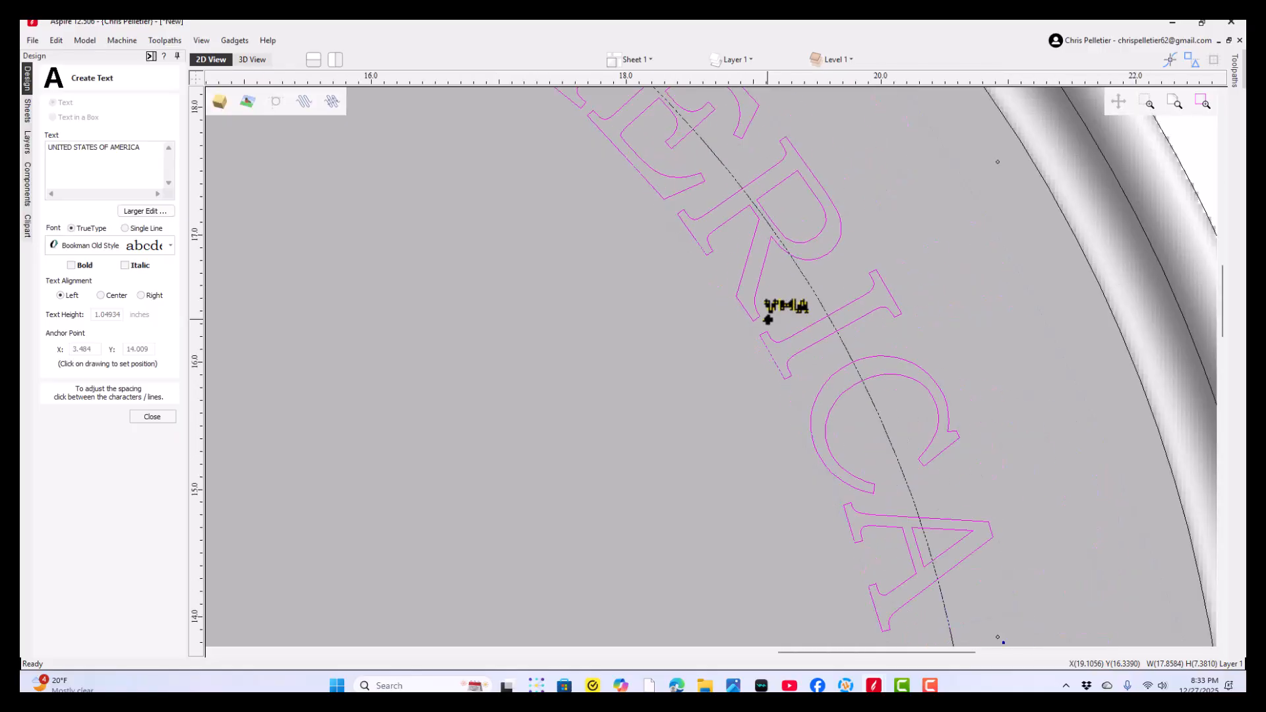
pyautogui.scroll(2, 701, 416)
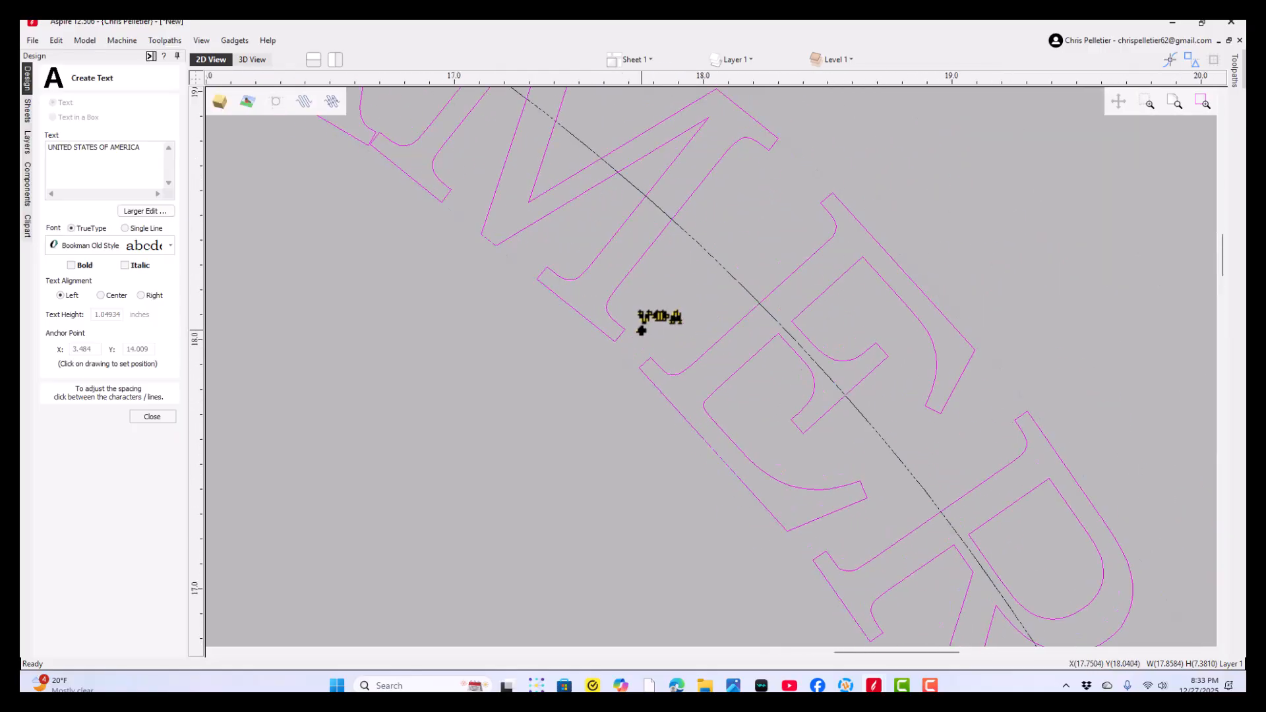
pyautogui.scroll(-2, 630, 415)
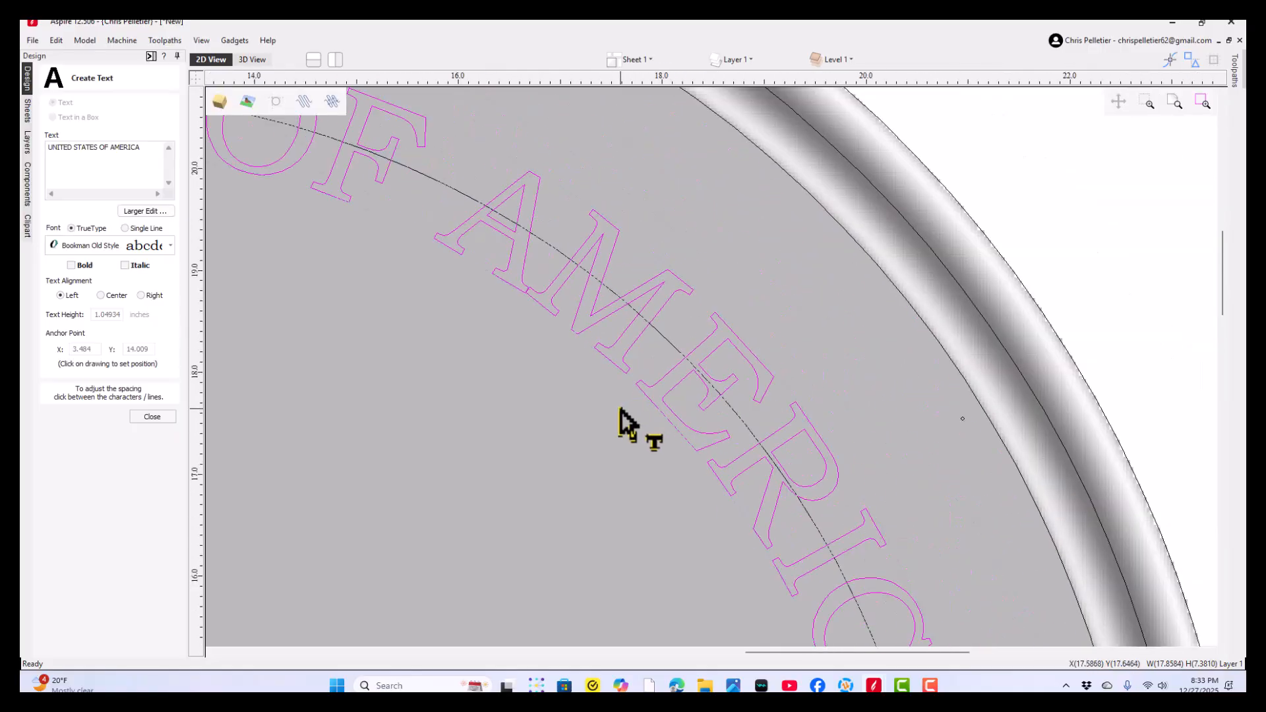
pyautogui.keyDown('shift'); pyautogui.click(533, 273); pyautogui.keyUp('shift')
pyautogui.keyDown('shift'); pyautogui.click(527, 272); pyautogui.keyUp('shift')
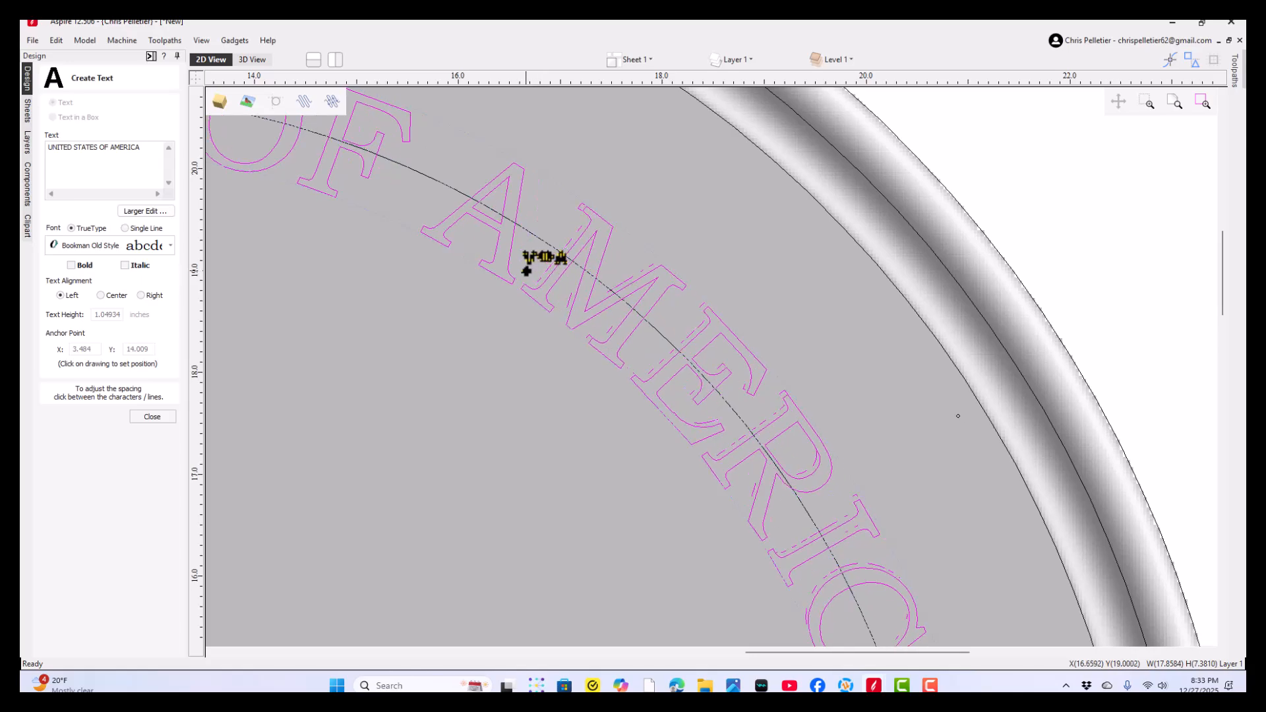
# - Examine the letter spacing along the rest of the curved UNITED STATES OF AMERICA text and finish text editing
pyautogui.scroll(-2, 420, 336)
pyautogui.moveTo(356, 320); pyautogui.dragTo(616, 325, button='middle')
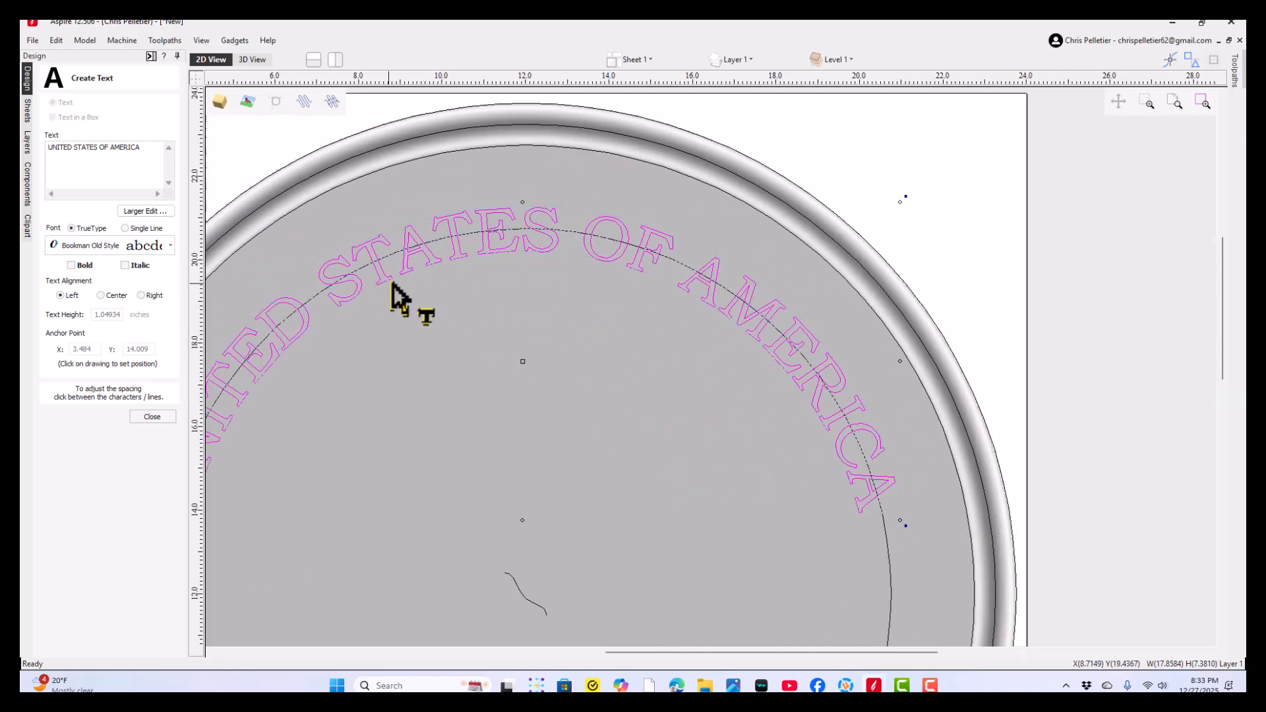
pyautogui.scroll(1, 523, 245)
pyautogui.scroll(1, 522, 246)
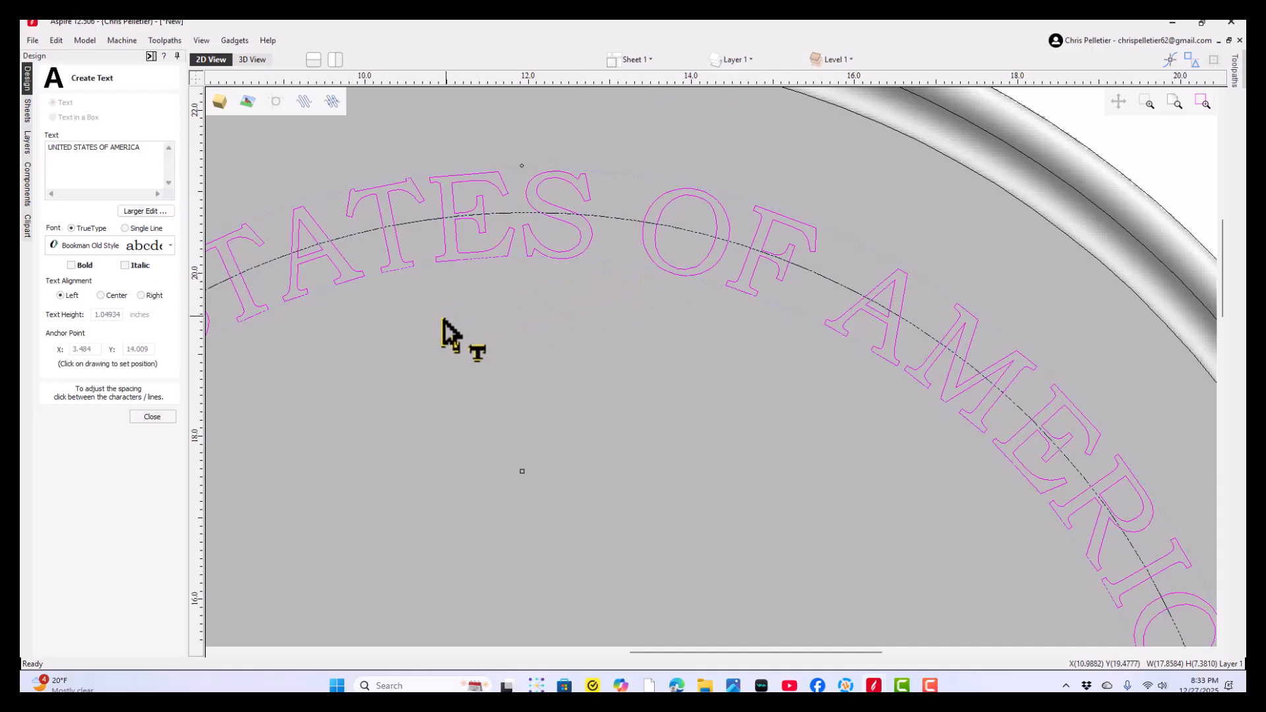
pyautogui.moveTo(422, 339); pyautogui.dragTo(638, 271, button='middle')
pyautogui.scroll(-1, 591, 298)
pyautogui.moveTo(455, 428); pyautogui.dragTo(569, 293, button='middle')
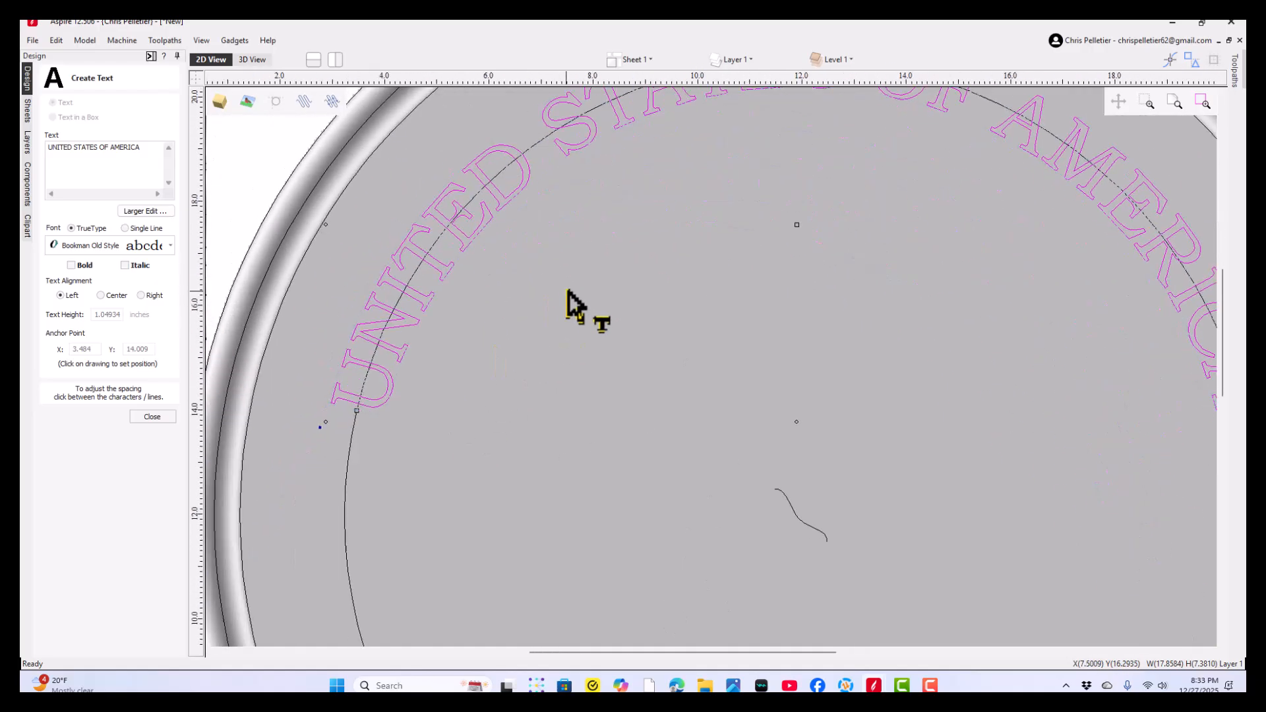
pyautogui.scroll(2, 435, 320)
pyautogui.moveTo(453, 254); pyautogui.dragTo(410, 503, button='middle')
pyautogui.scroll(-5, 673, 368)
pyautogui.moveTo(712, 372); pyautogui.dragTo(330, 266, button='middle')
pyautogui.scroll(1, 660, 378)
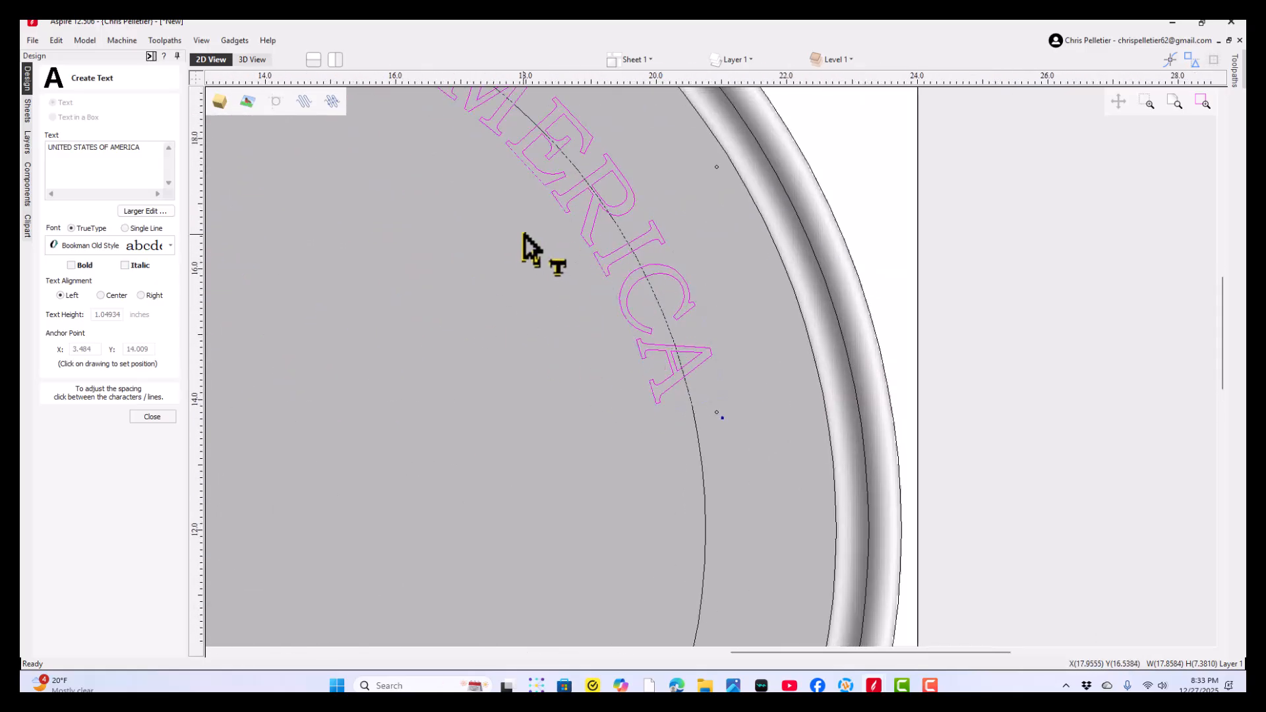
pyautogui.click(146, 422)
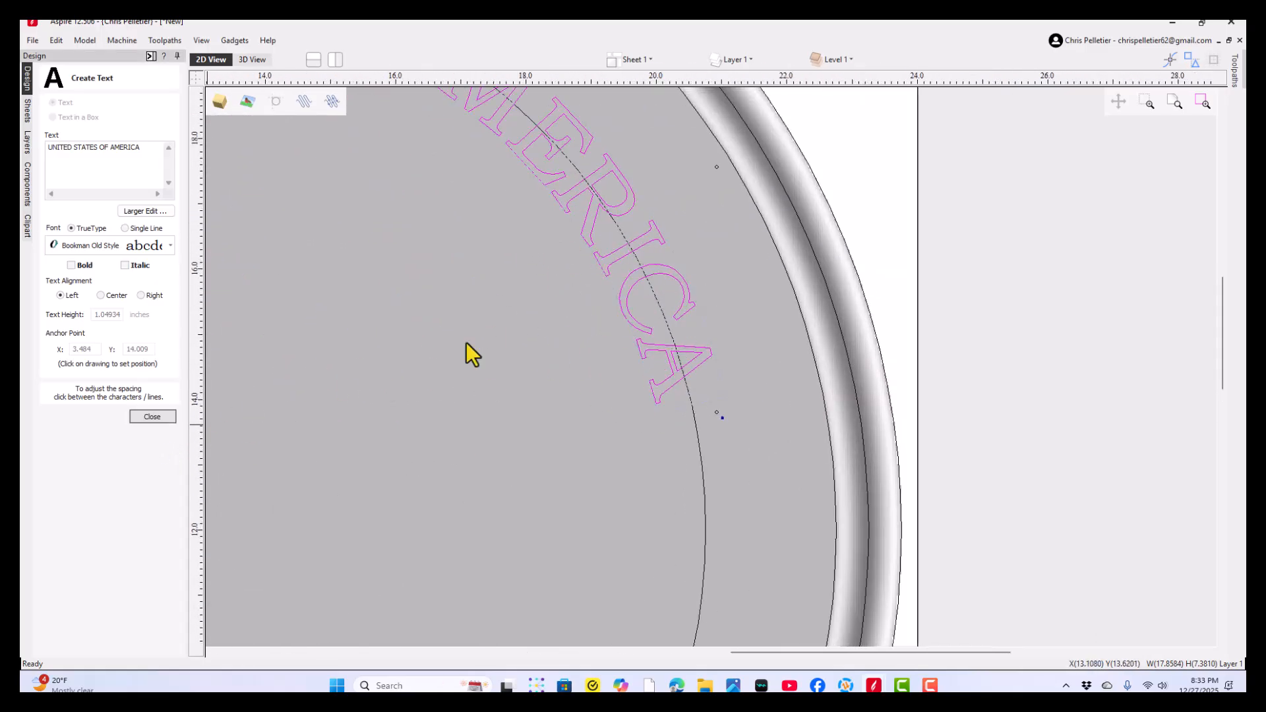
pyautogui.scroll(-4, 504, 327)
pyautogui.moveTo(514, 359); pyautogui.dragTo(658, 375, button='middle')
pyautogui.scroll(-2, 651, 378)
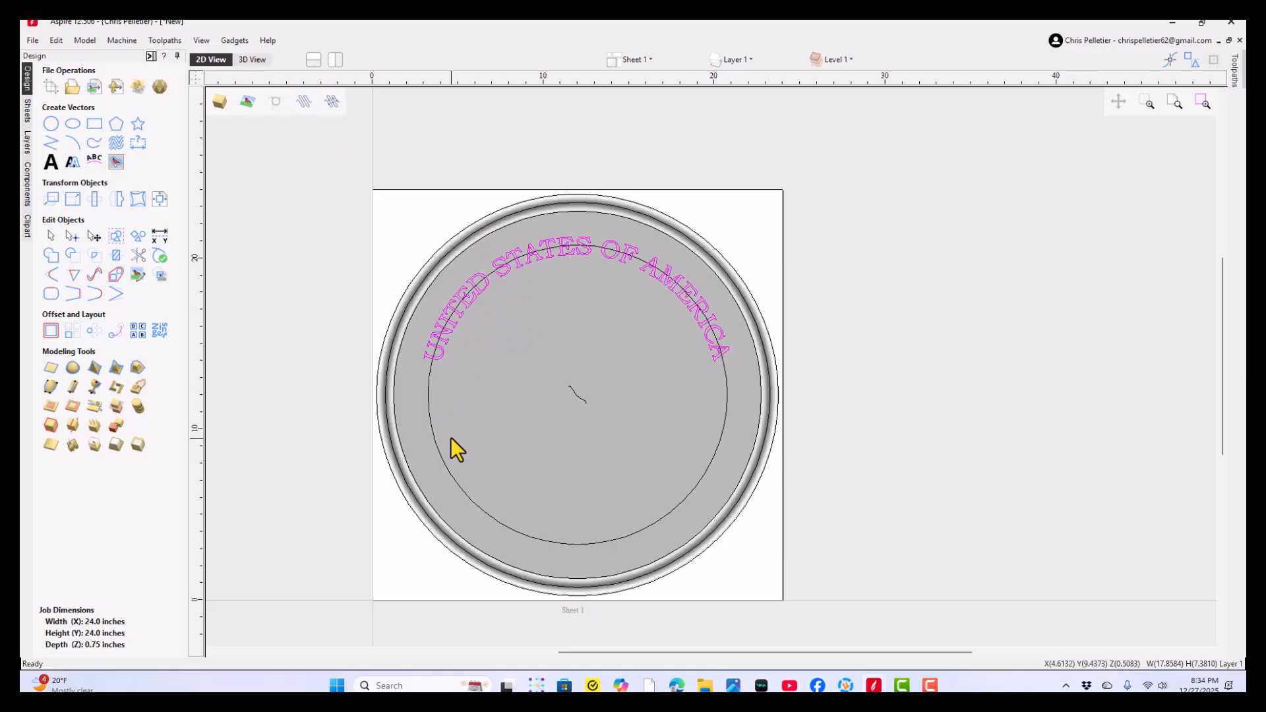
# - Create the text "250 TH ANAVERSARY" in Bookman Old Style in the lower part of the coin, anchored at X 10.665, Y 7.271
pyautogui.click(49, 163)
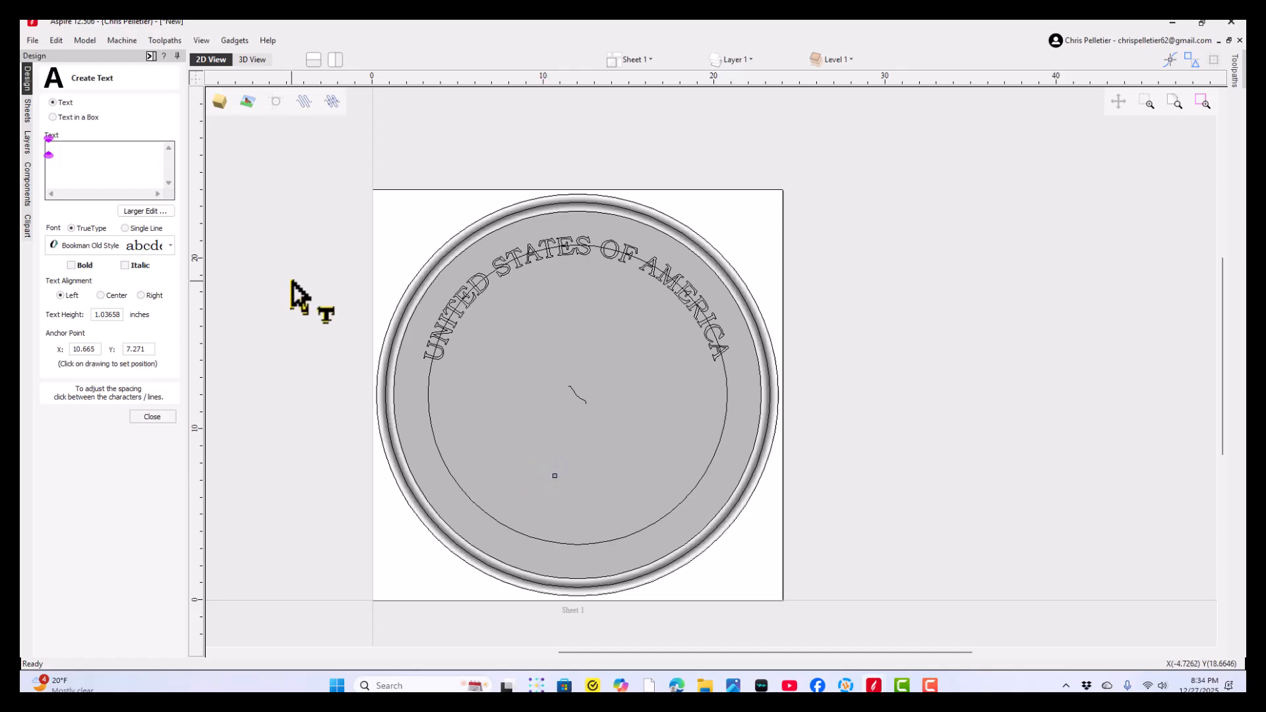
pyautogui.write('250')
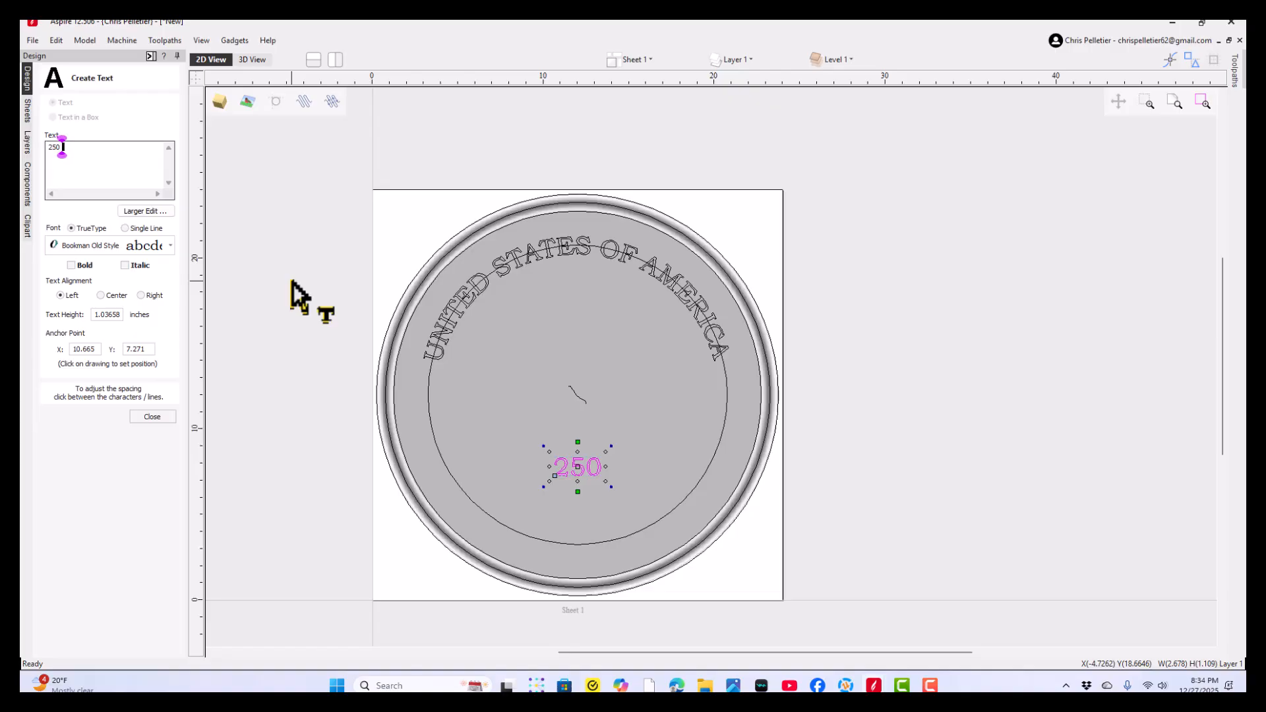
pyautogui.write('TH')
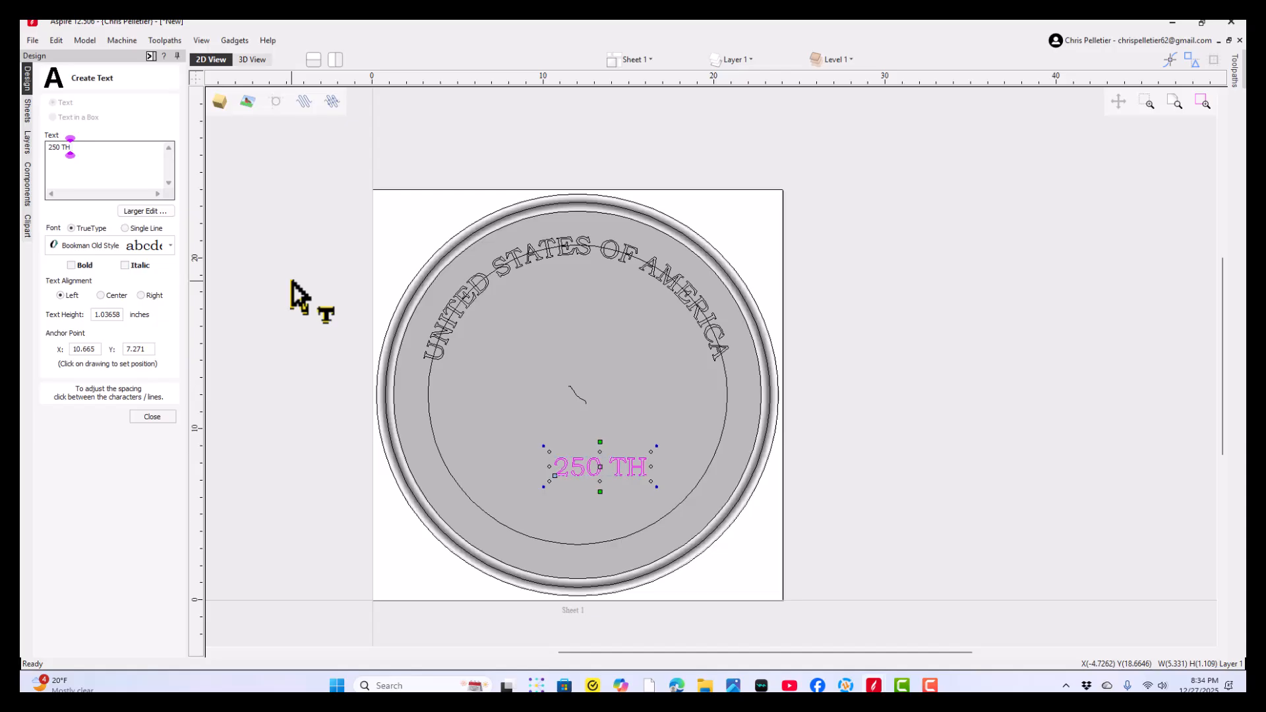
pyautogui.write('AN')
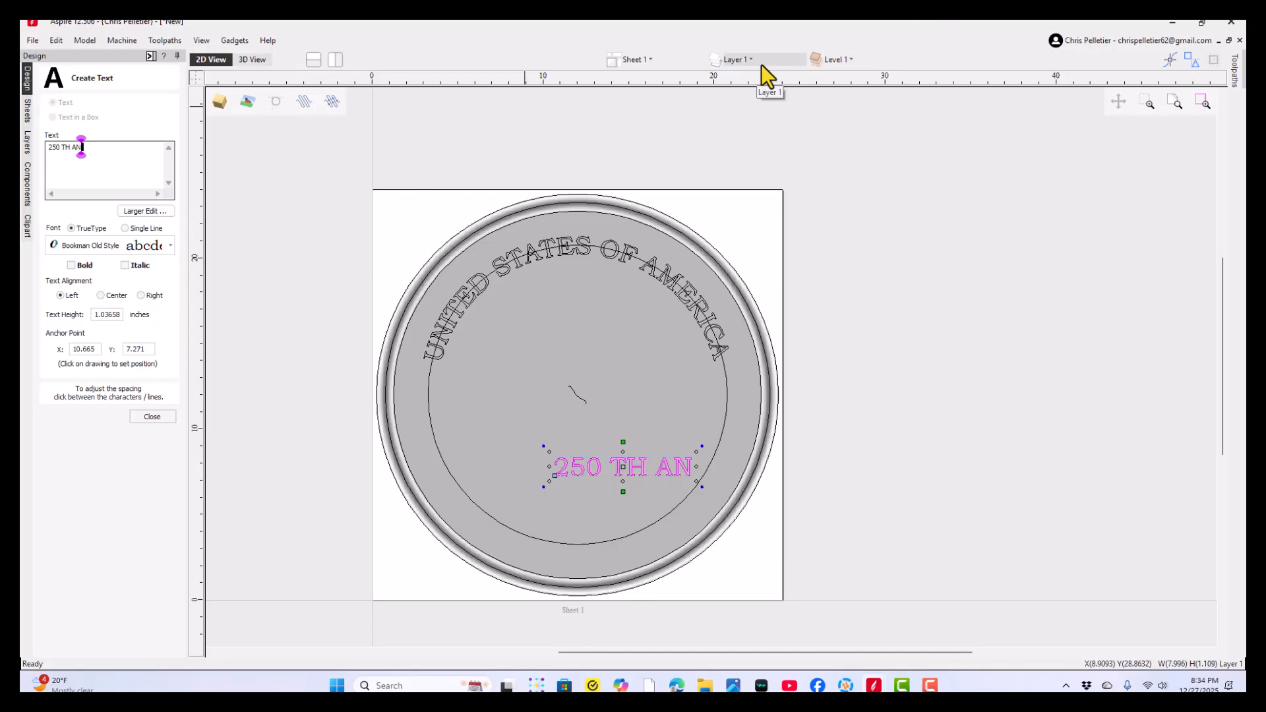
pyautogui.write('AVERS')
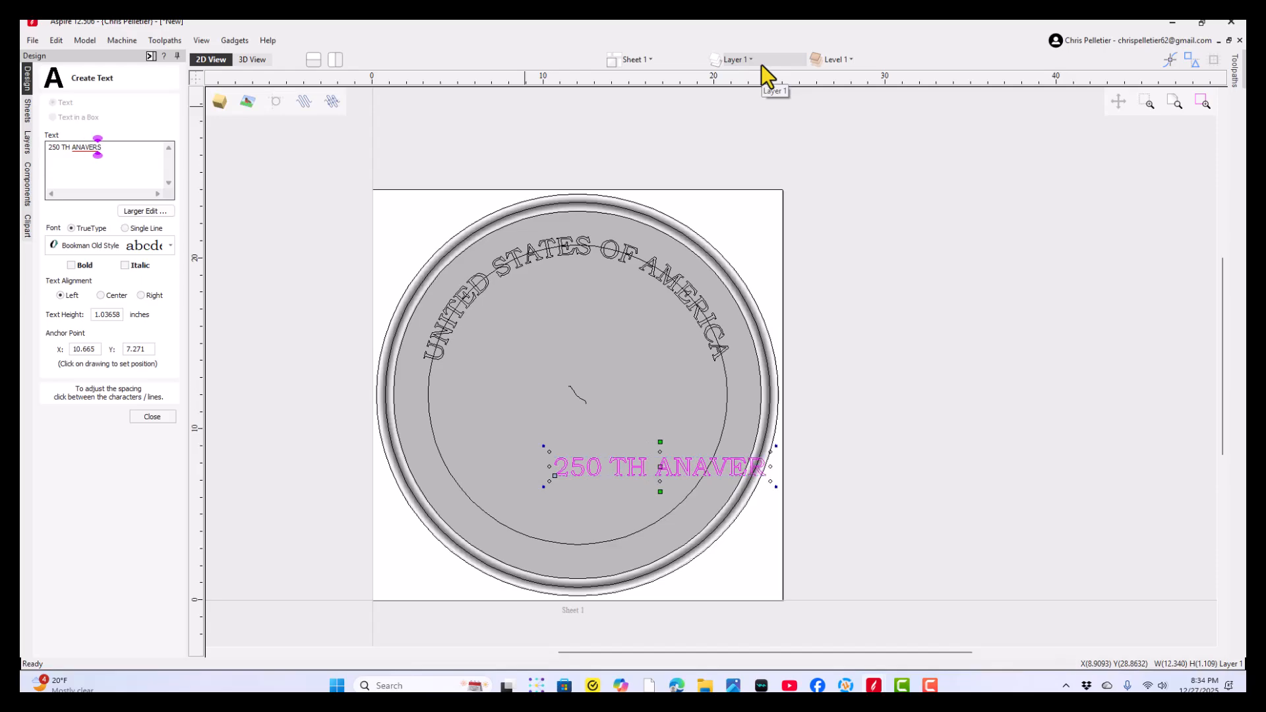
pyautogui.write('ARY')
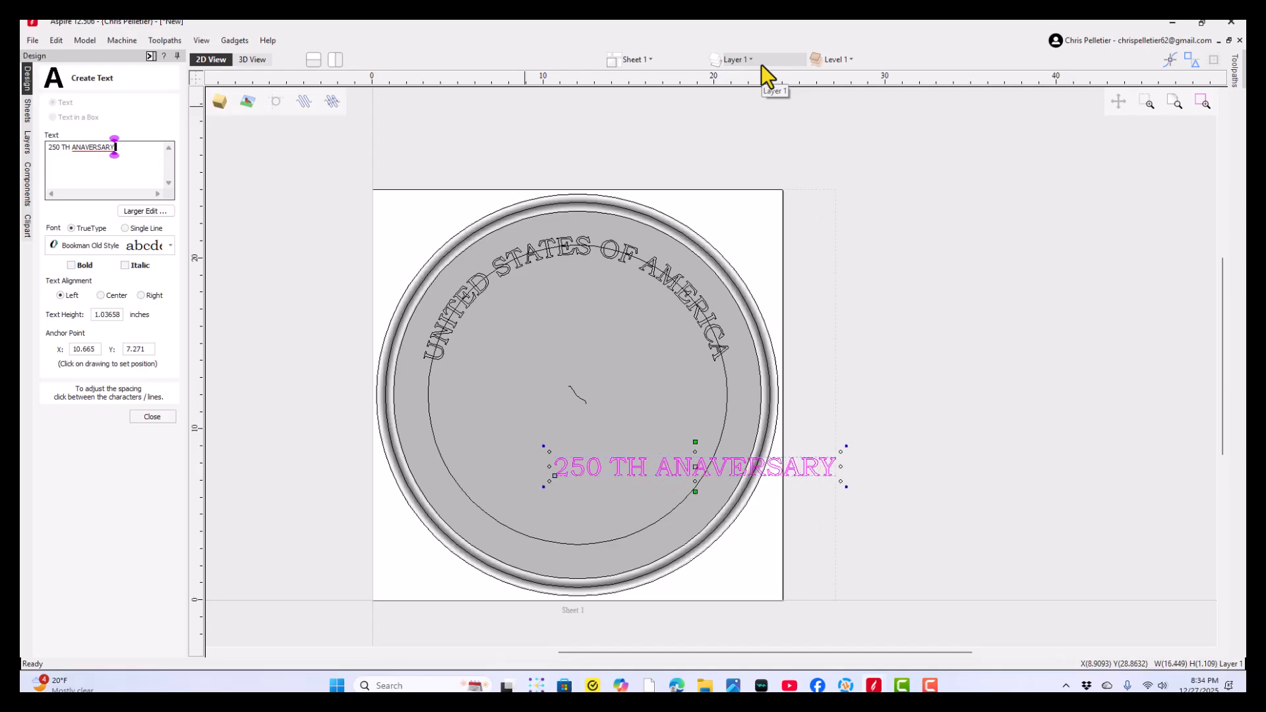
pyautogui.click(168, 417)
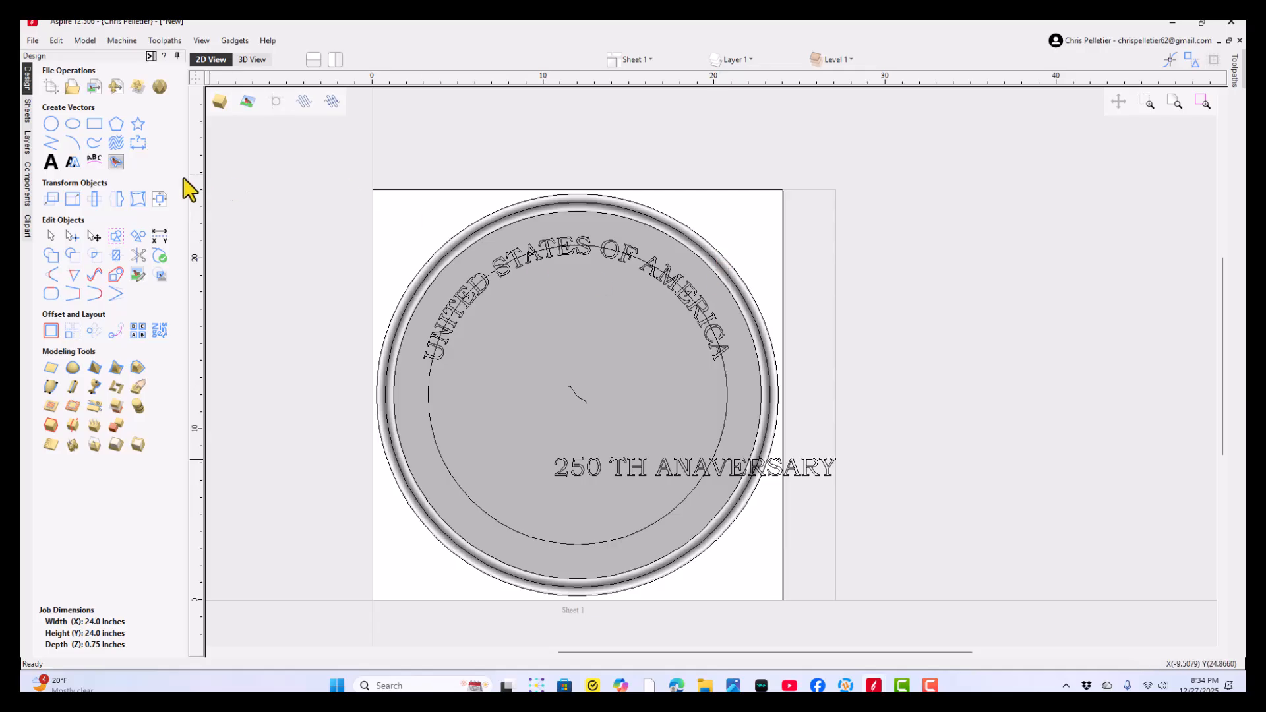
# - Reopen the lower text for editing and delete the misspelled word ANAVERSARY after "250 TH"
pyautogui.click(28, 184)
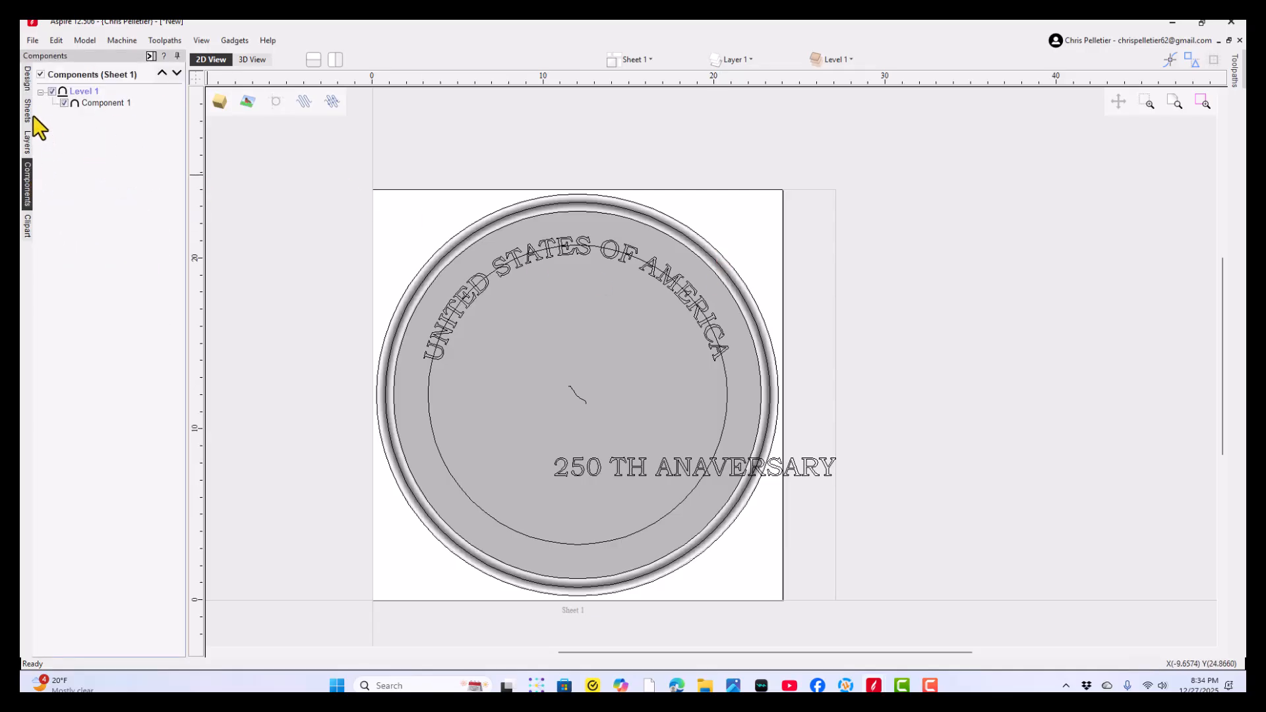
pyautogui.click(25, 85)
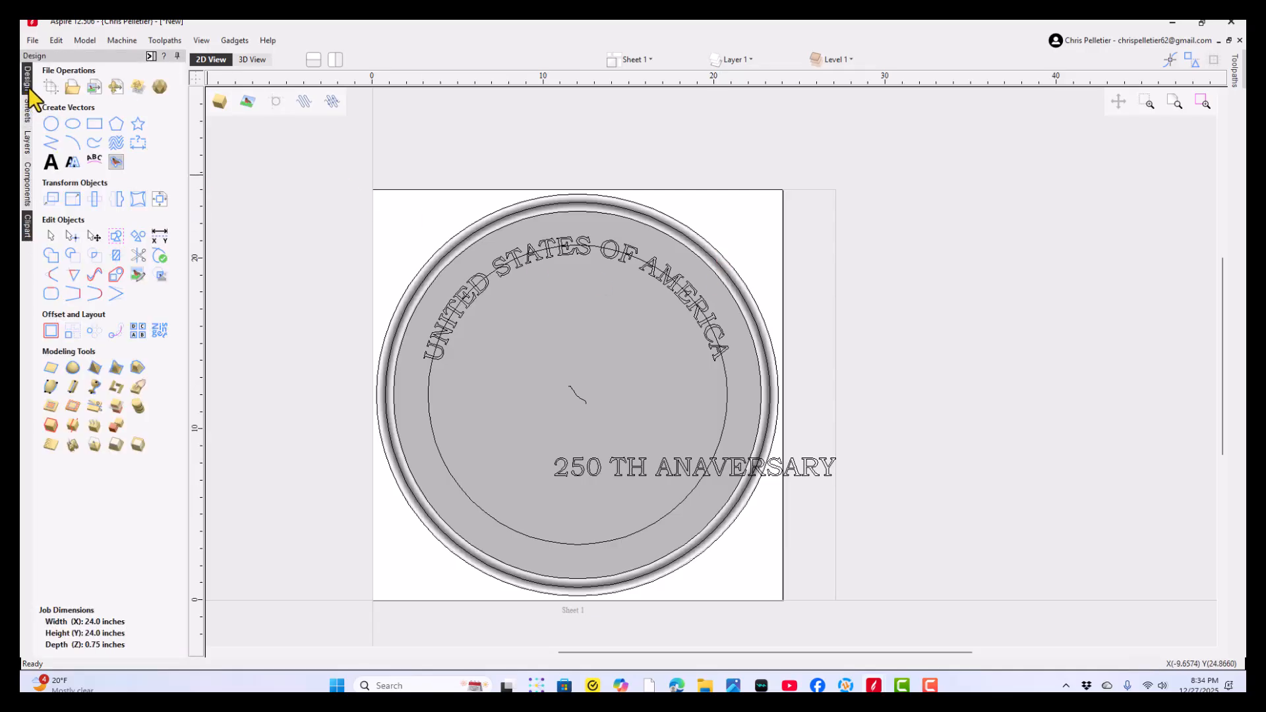
pyautogui.click(51, 161)
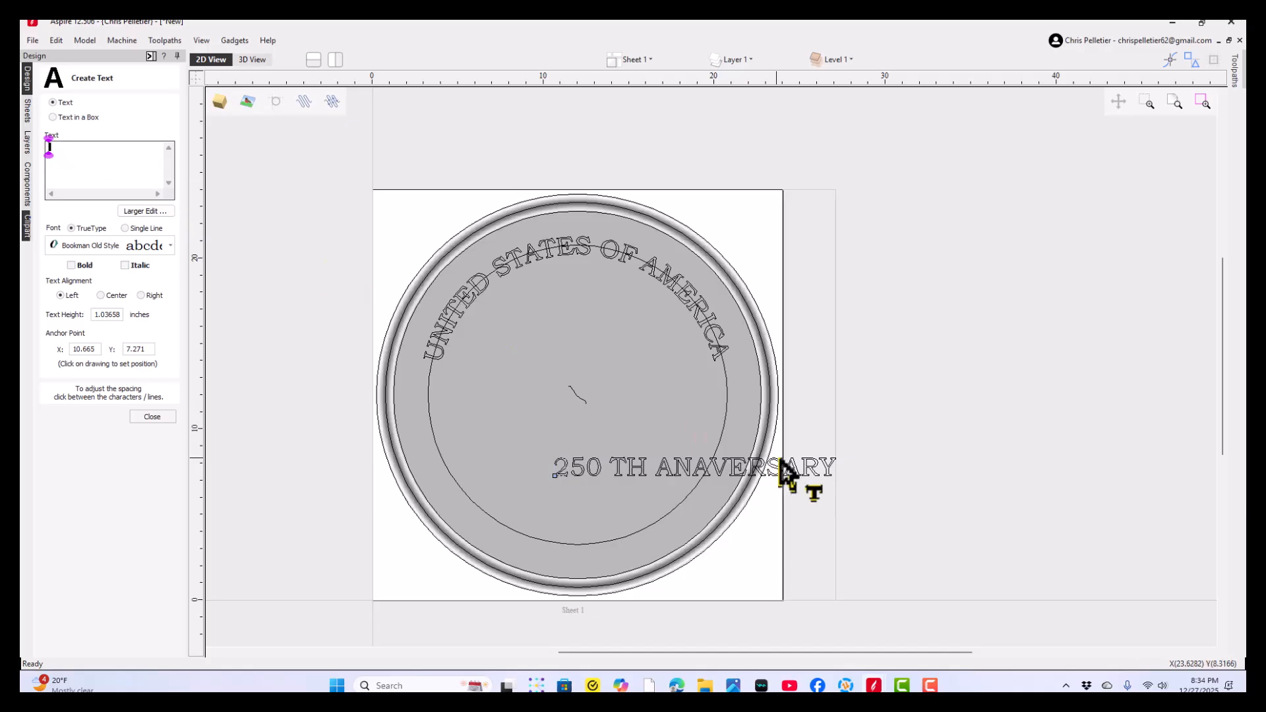
pyautogui.click(707, 466)
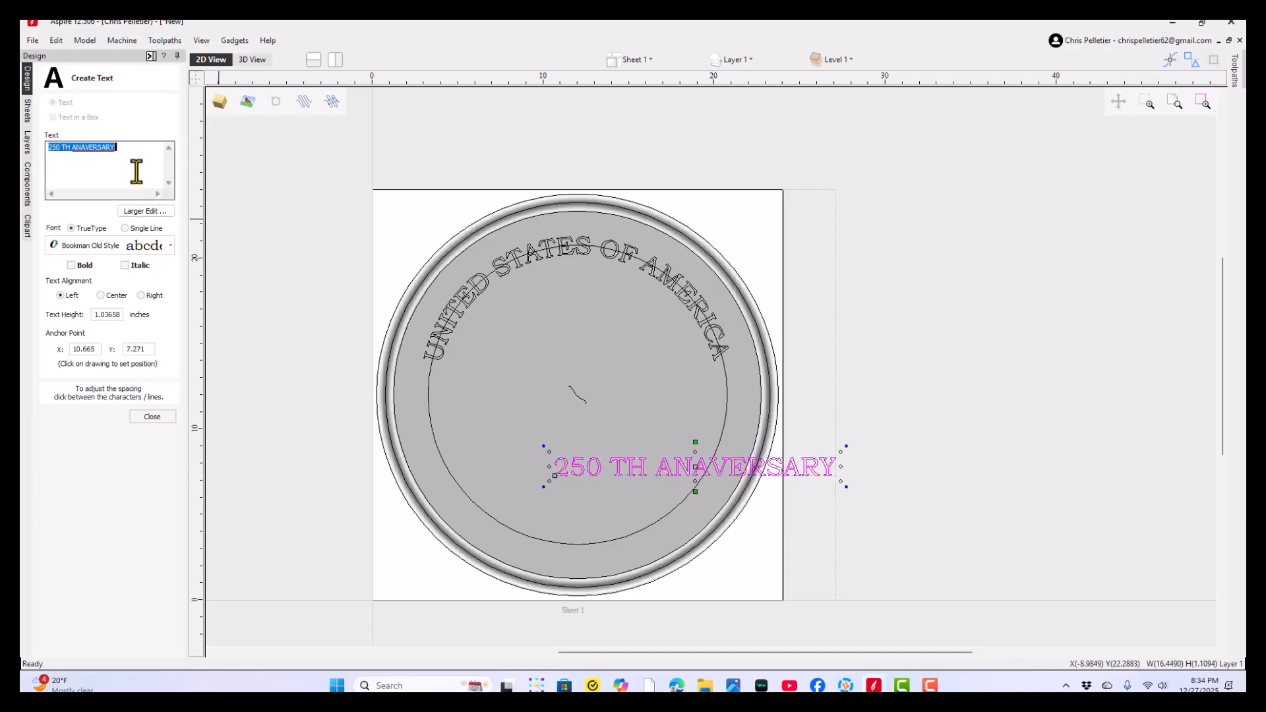
pyautogui.click(114, 147)
pyautogui.rightClick(102, 148)
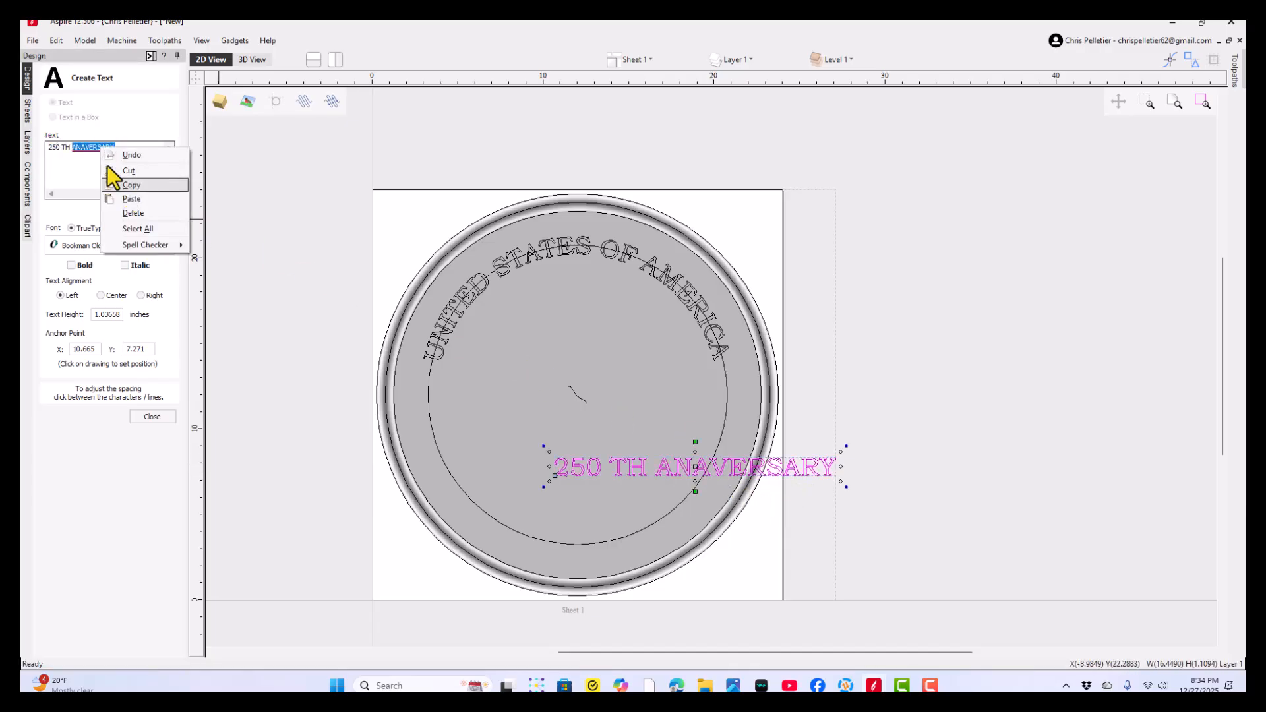
pyautogui.click(80, 152)
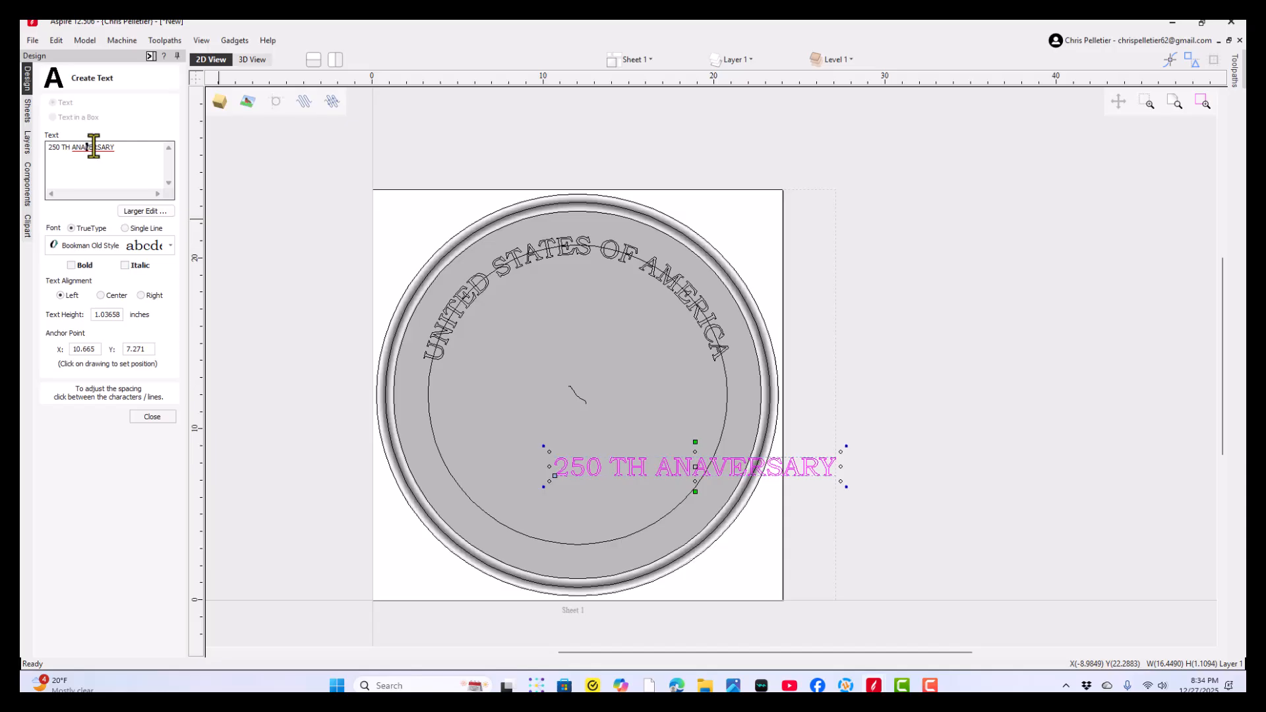
pyautogui.doubleClick(95, 147)
pyautogui.rightClick(95, 147)
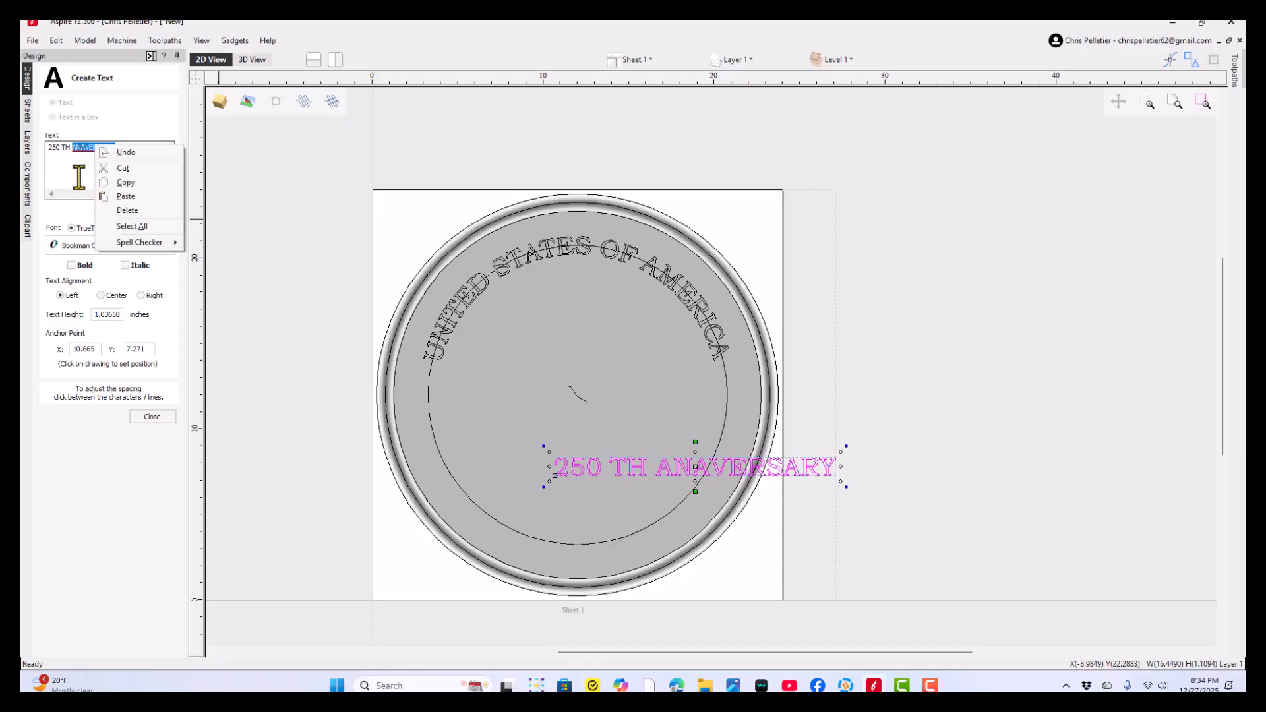
pyautogui.click(129, 210)
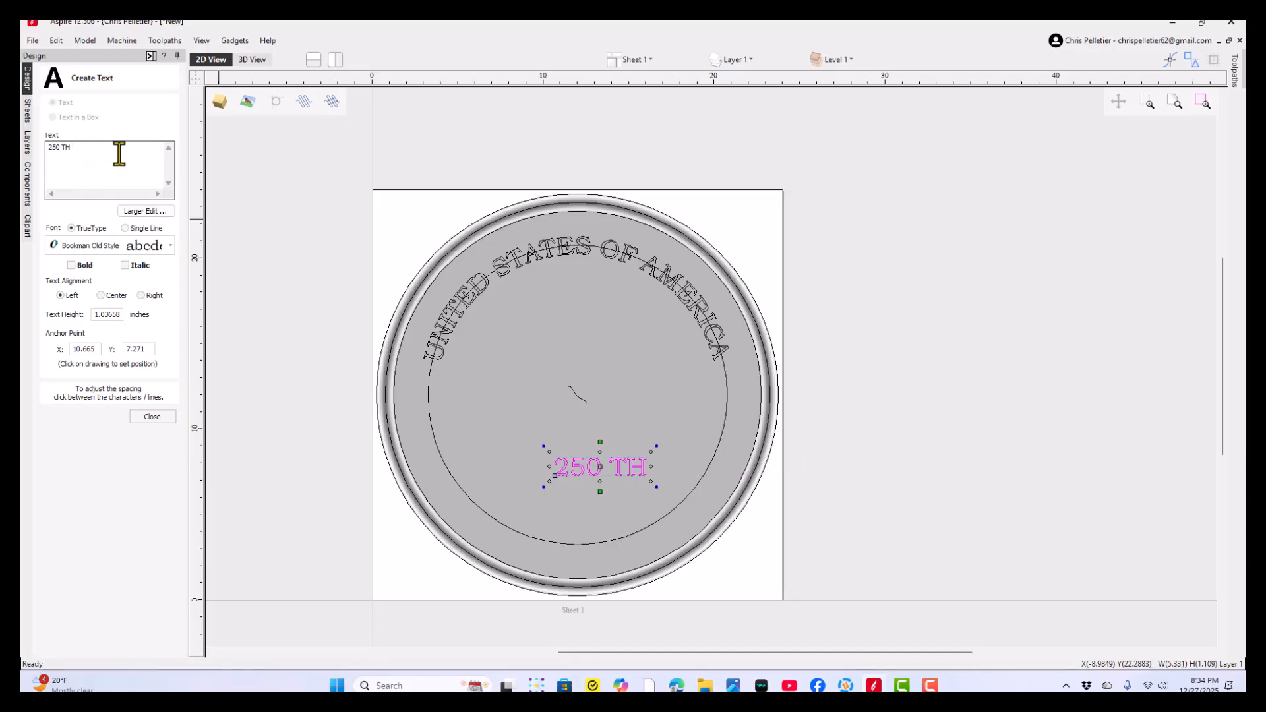
# - Try the spelling "ANEVERSARY" after "250 TH" and remove the word again
pyautogui.write('ANEV')
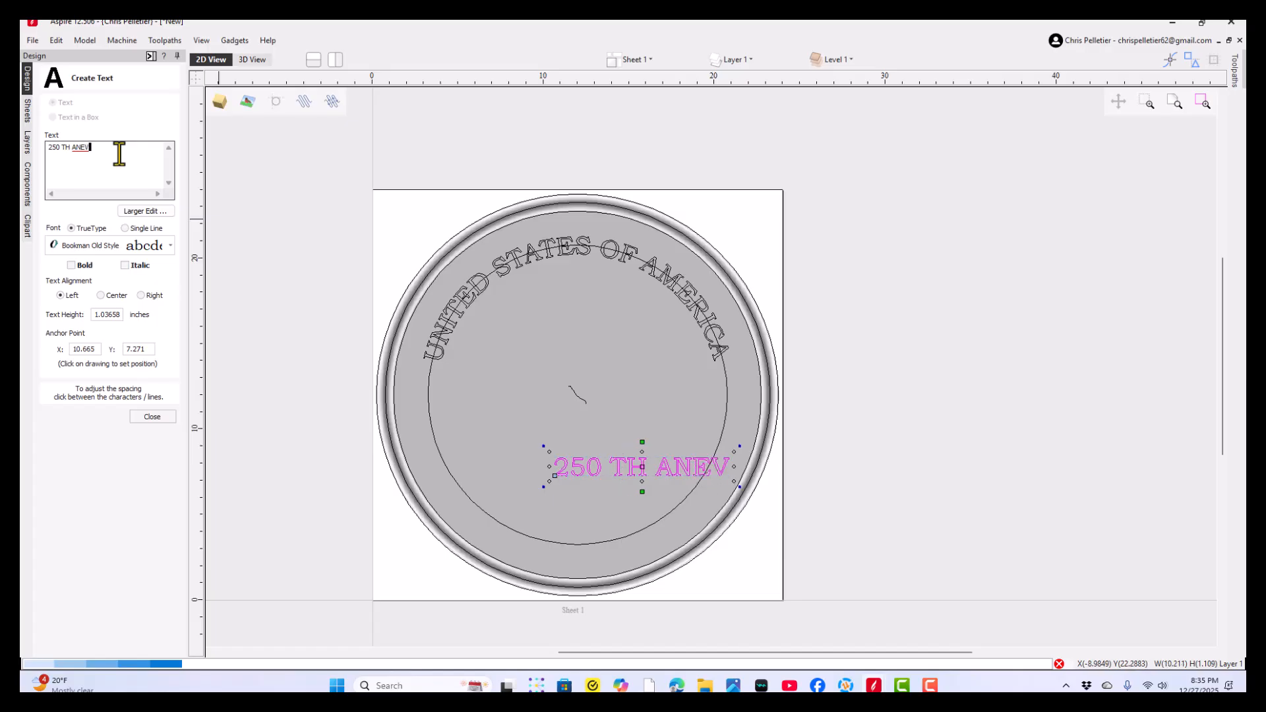
pyautogui.write('ERSARY')
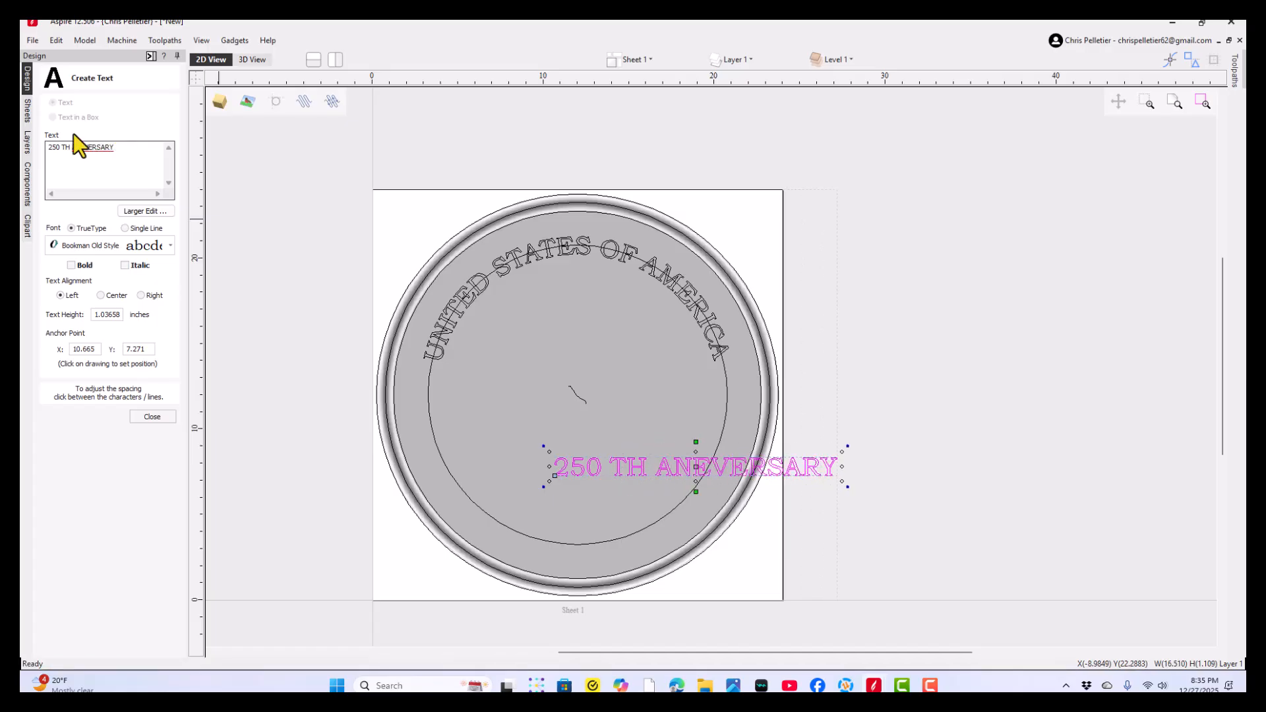
pyautogui.press('BackSpace')
pyautogui.press('BackSpace')
pyautogui.press('BackSpace')
pyautogui.press('BackSpace')
pyautogui.press('BackSpace')
pyautogui.press('BackSpace')
pyautogui.press('BackSpace')
pyautogui.press('BackSpace')
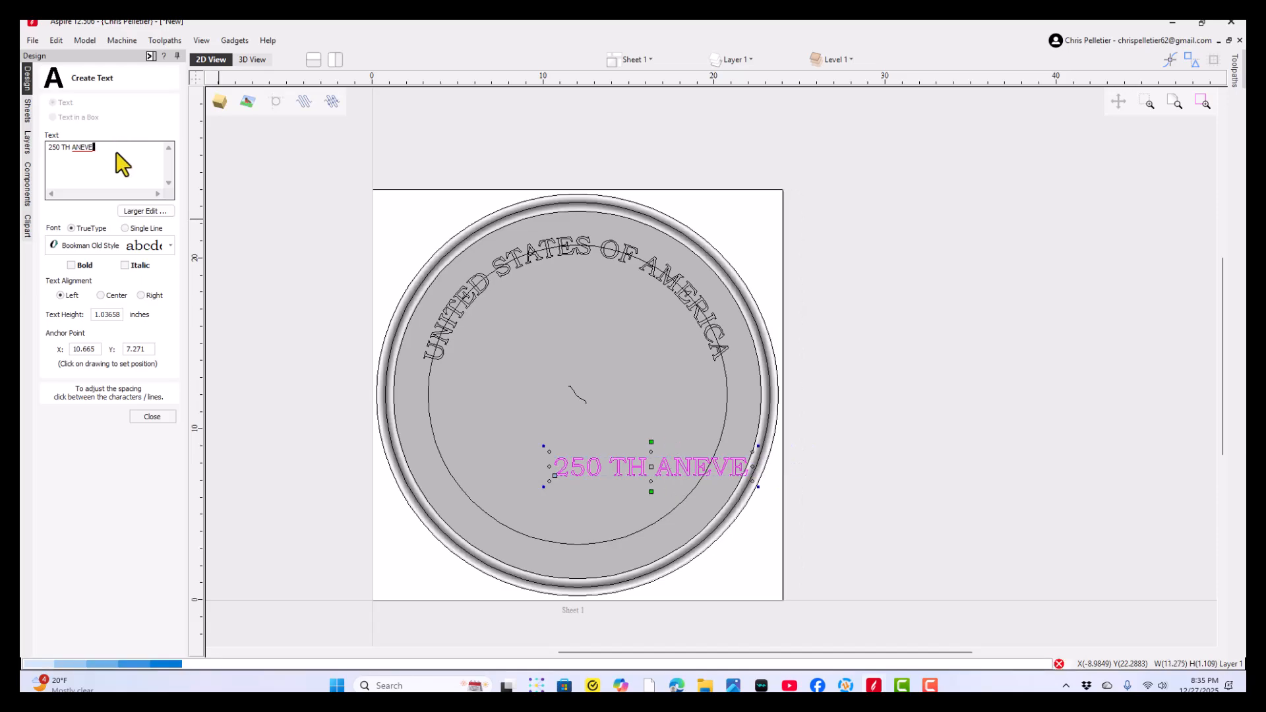
pyautogui.press('BackSpace')
pyautogui.press('BackSpace')
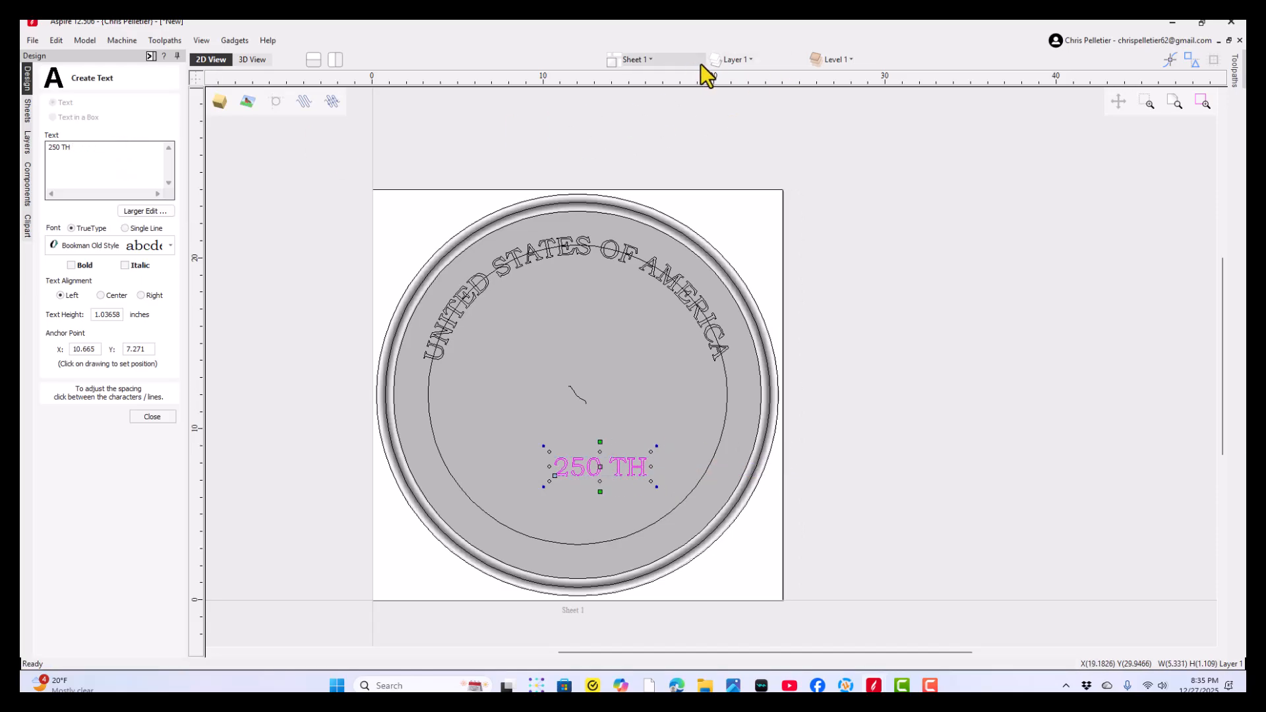
# - Show the ORIGINAL VECTORS layer as a spelling reference and complete the lower text as "250 TH ANNIVERSARY"
pyautogui.click(736, 66)
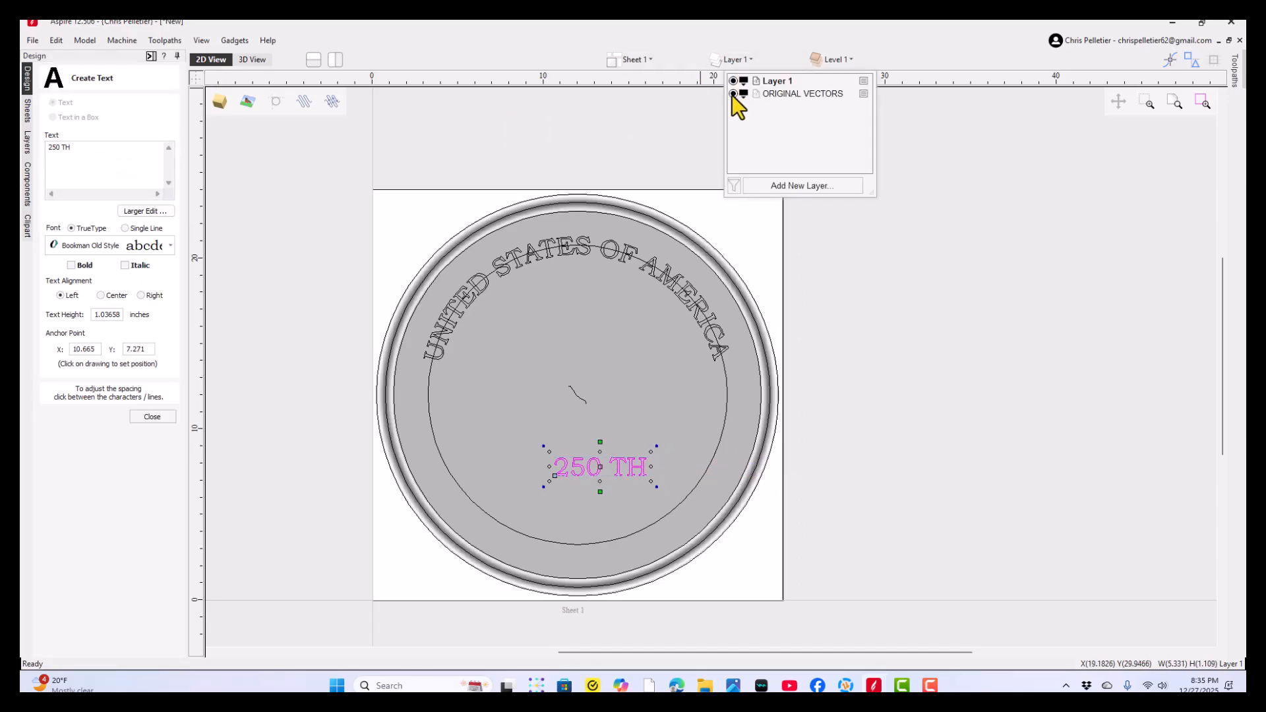
pyautogui.click(733, 93)
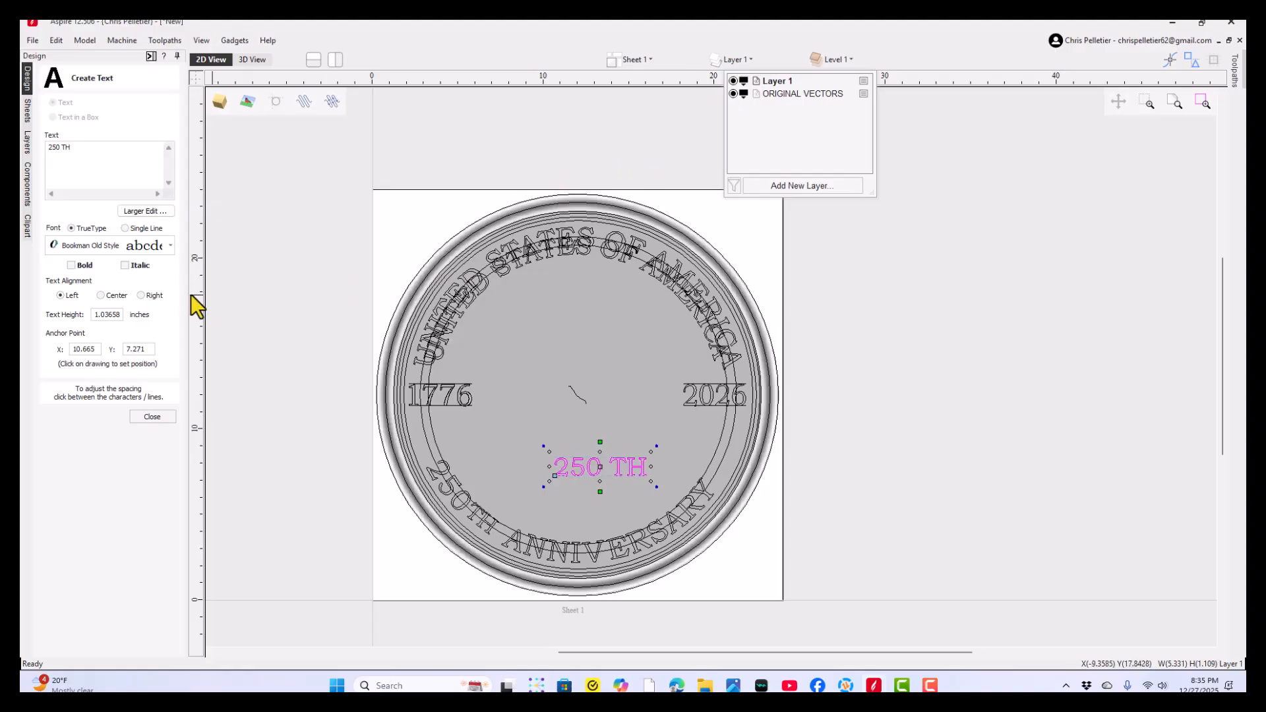
pyautogui.click(89, 161)
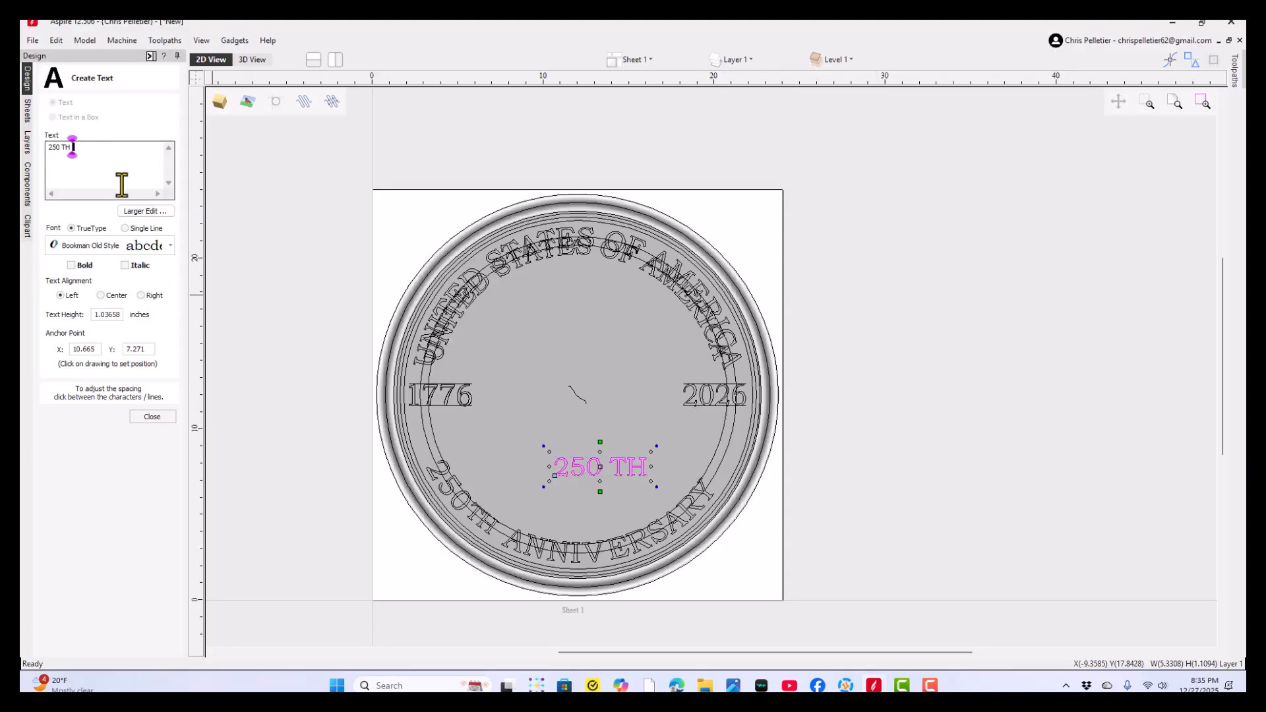
pyautogui.write('ANNIV')
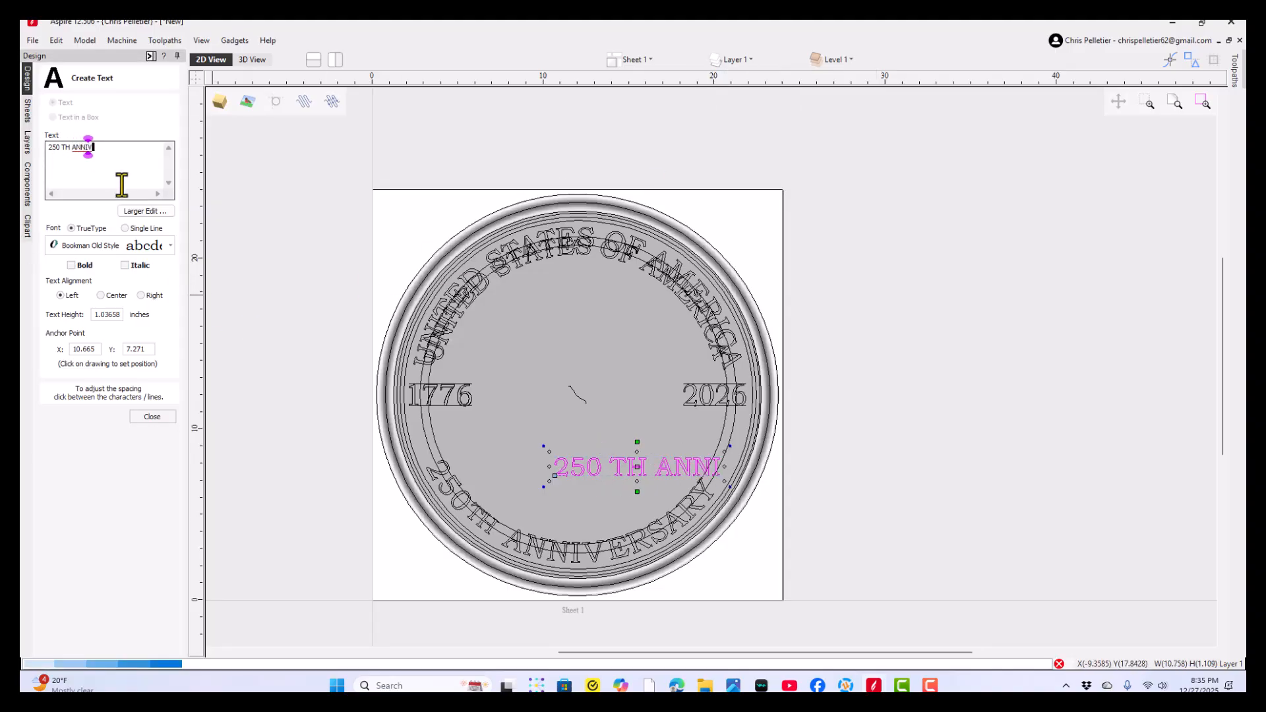
pyautogui.write('ERSARY')
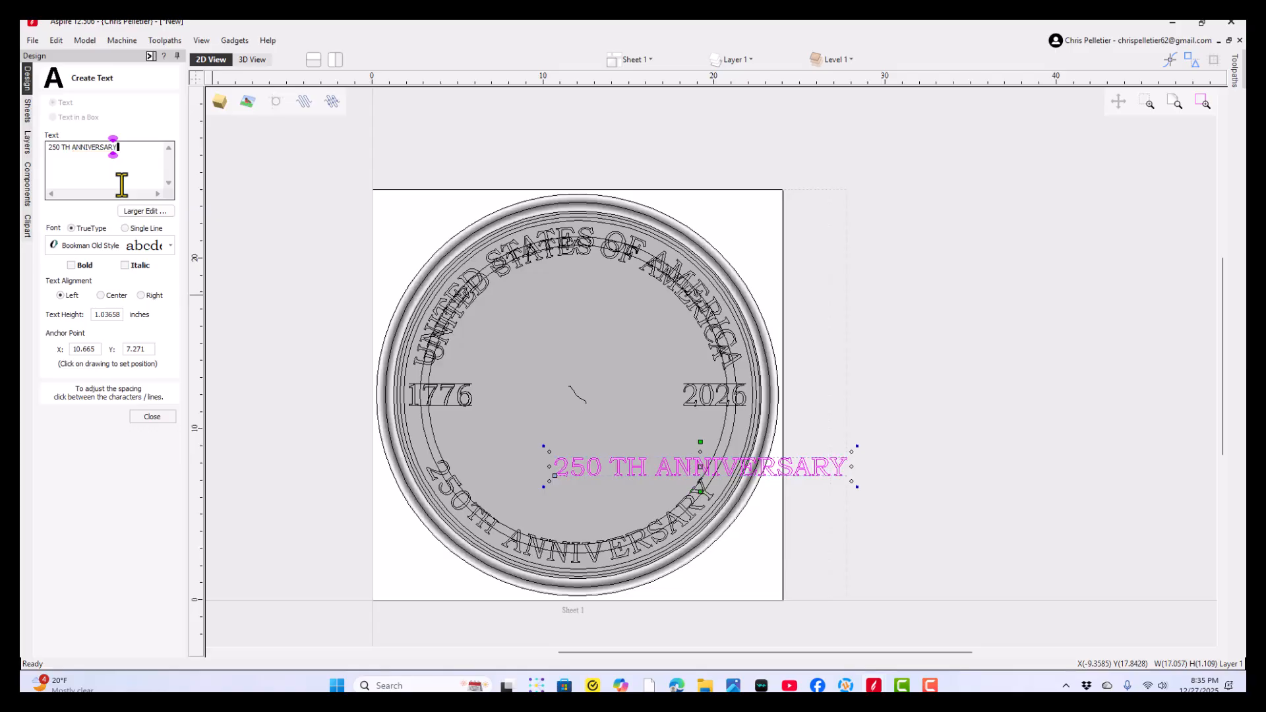
# - Hide the ORIGINAL VECTORS layer and finish editing the lower text
pyautogui.click(648, 58)
pyautogui.click(733, 61)
pyautogui.click(733, 60)
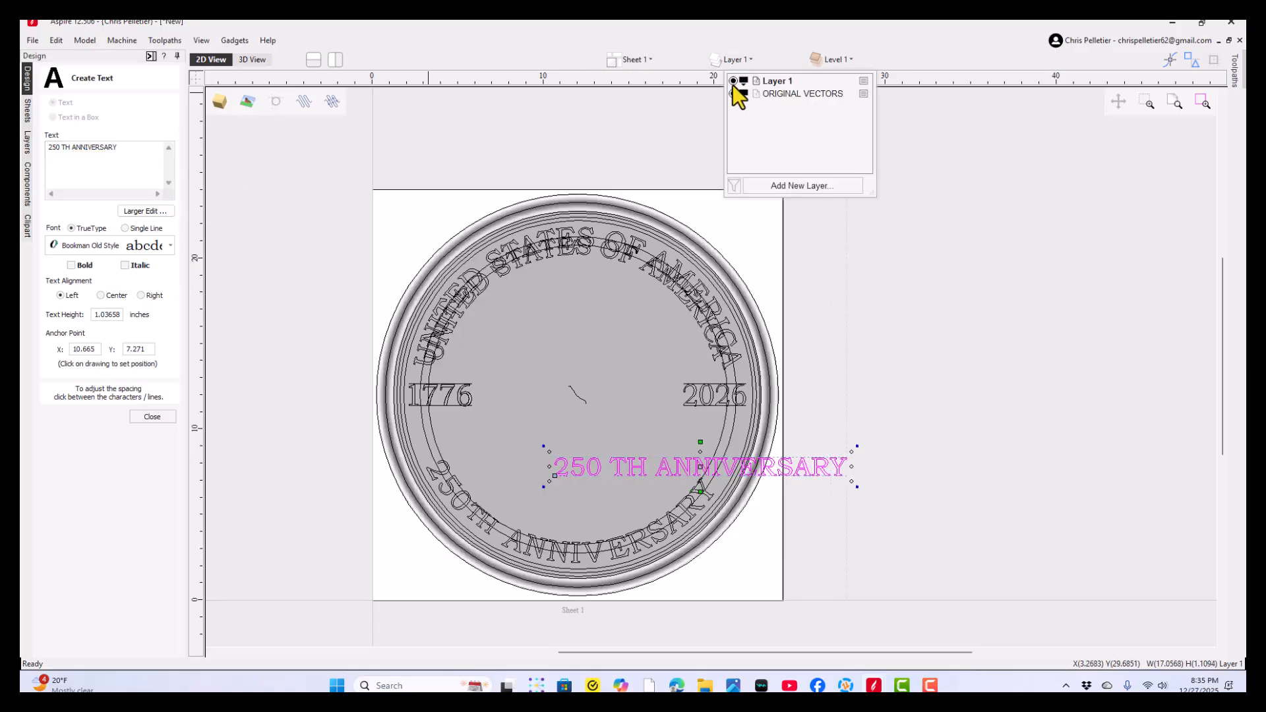
pyautogui.click(733, 94)
pyautogui.click(625, 144)
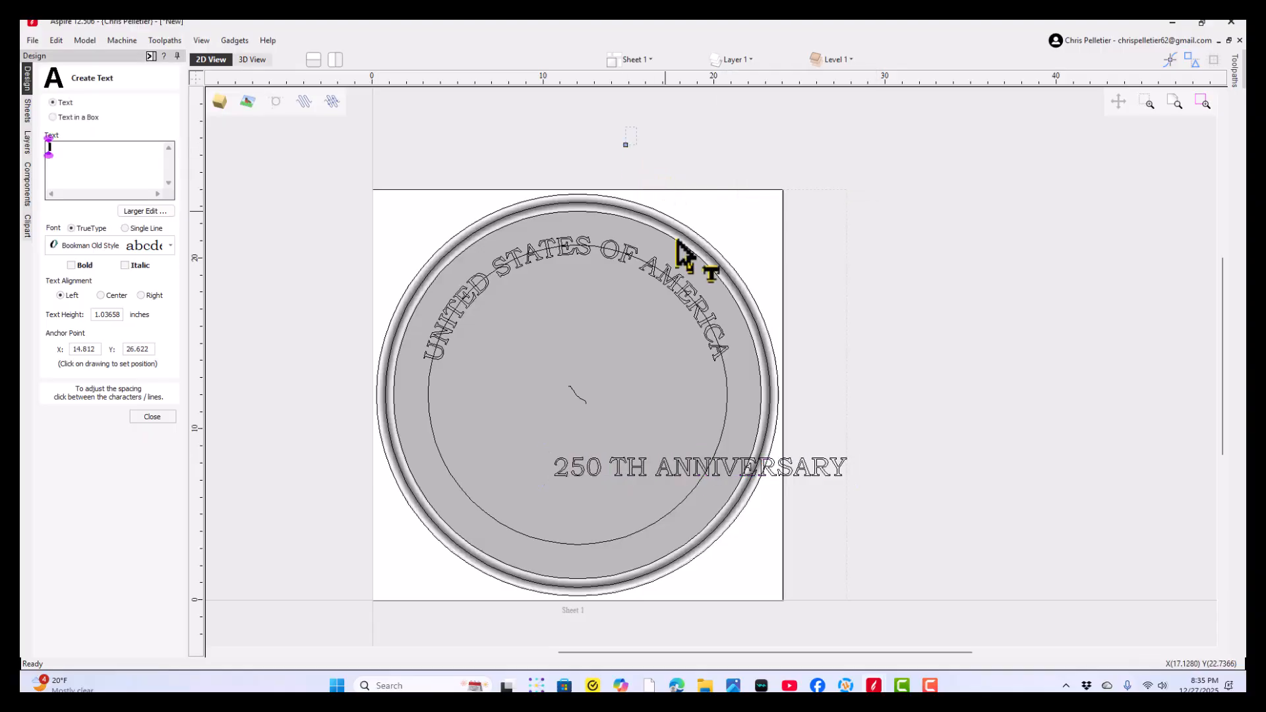
pyautogui.click(165, 417)
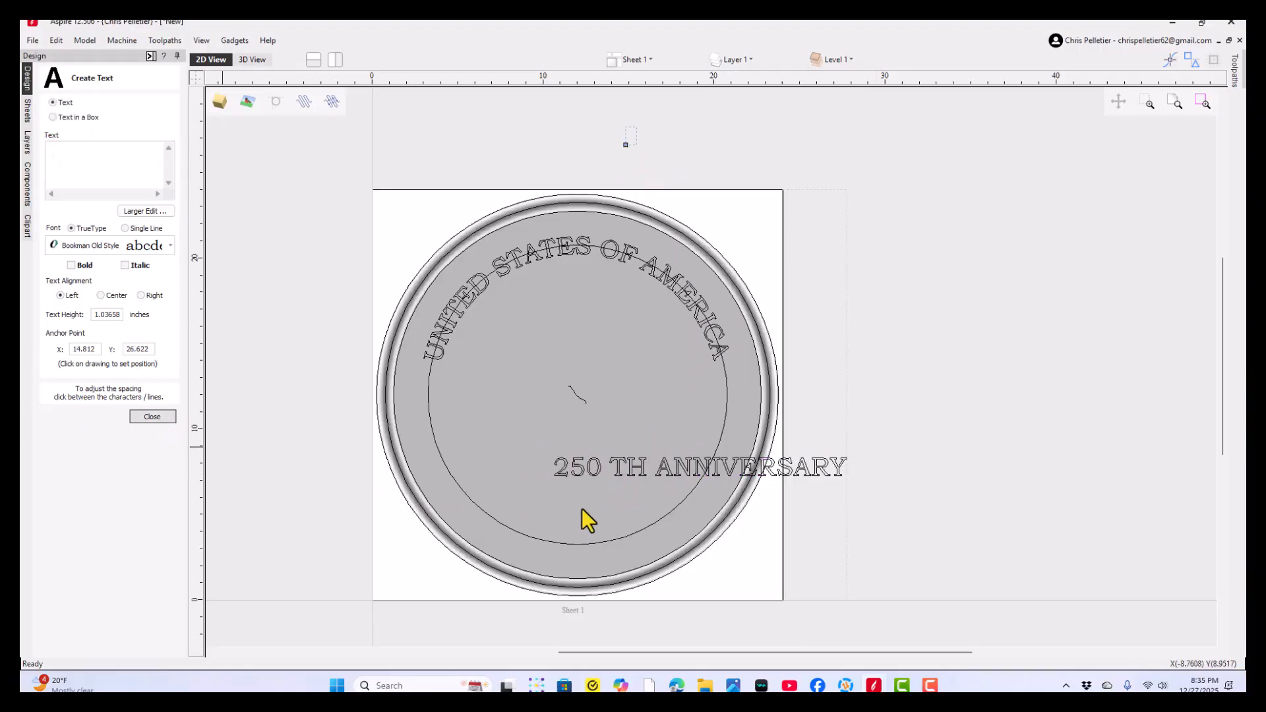
# - Node-edit the lower arc of the inner circle and cut the vector on its lower left side, at about Y 7.4
pyautogui.scroll(2, 669, 484)
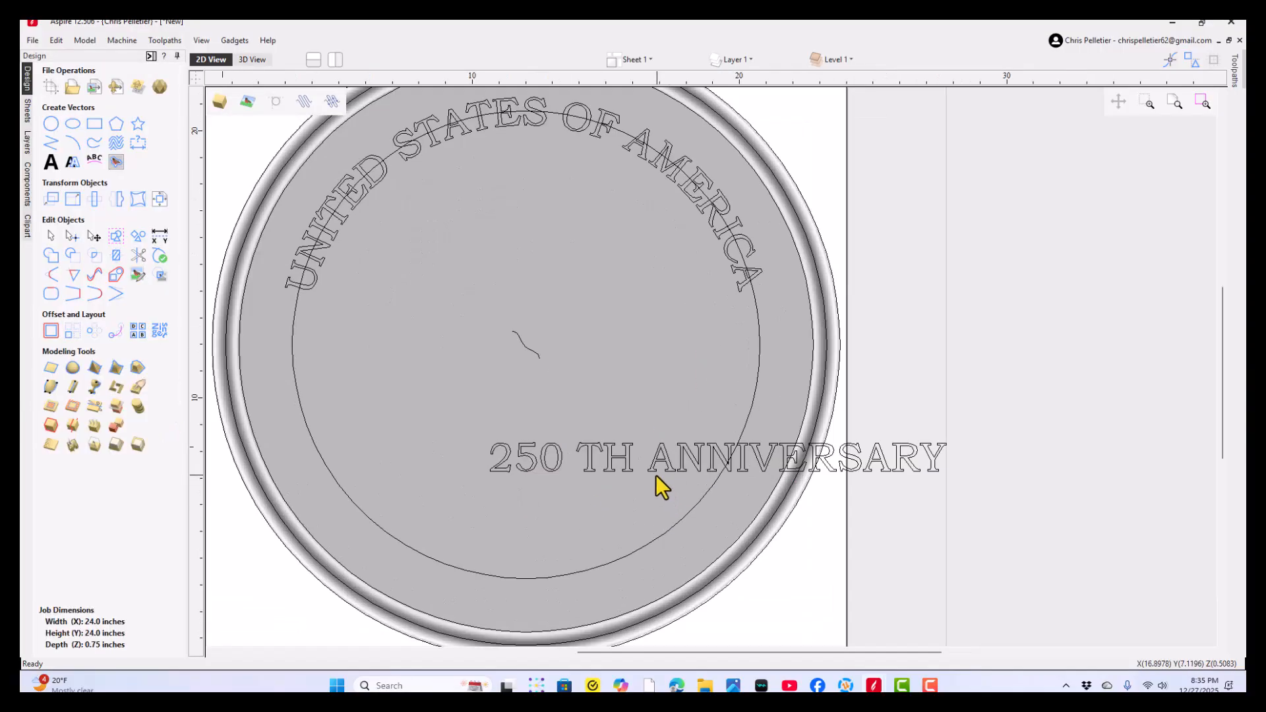
pyautogui.click(622, 469)
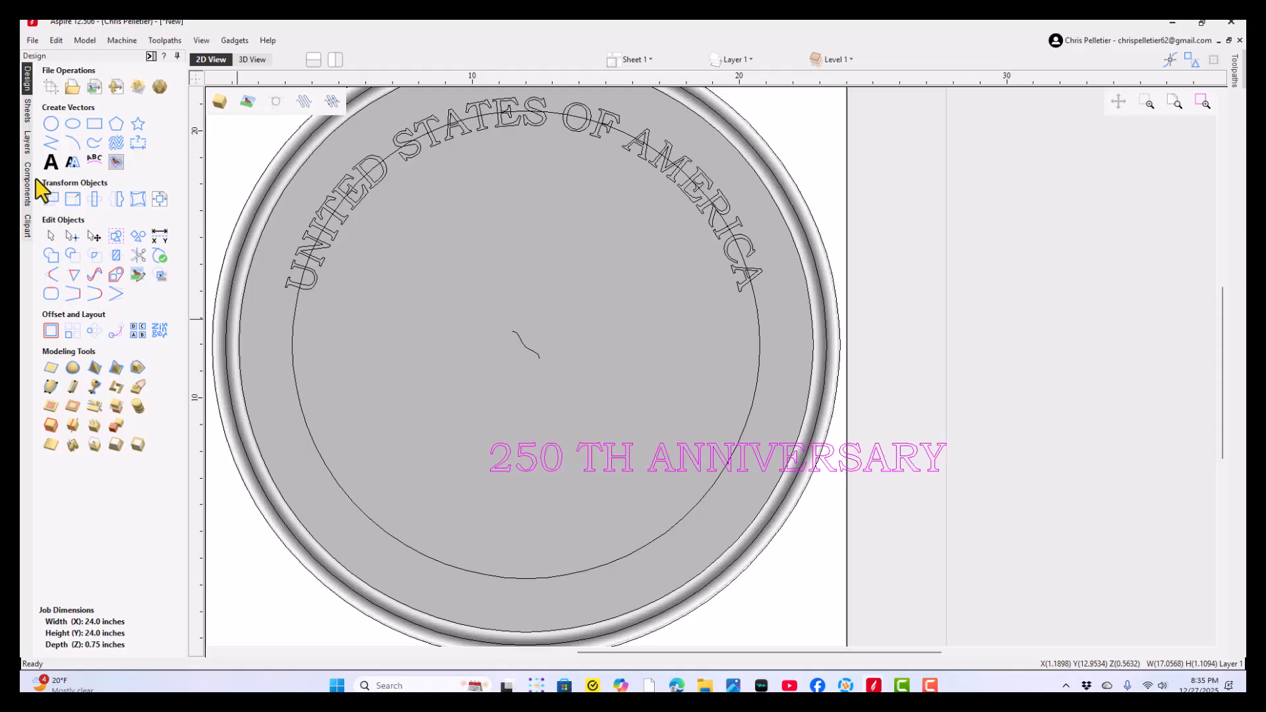
pyautogui.click(445, 554)
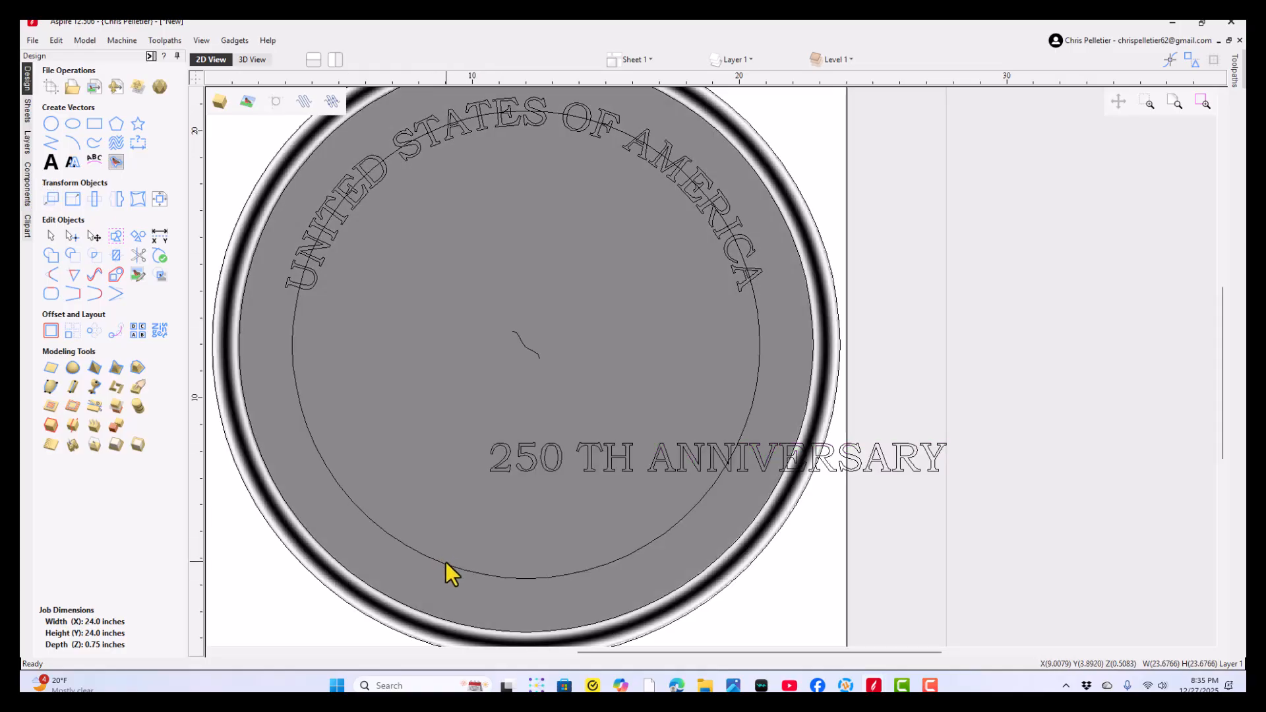
pyautogui.click(446, 565)
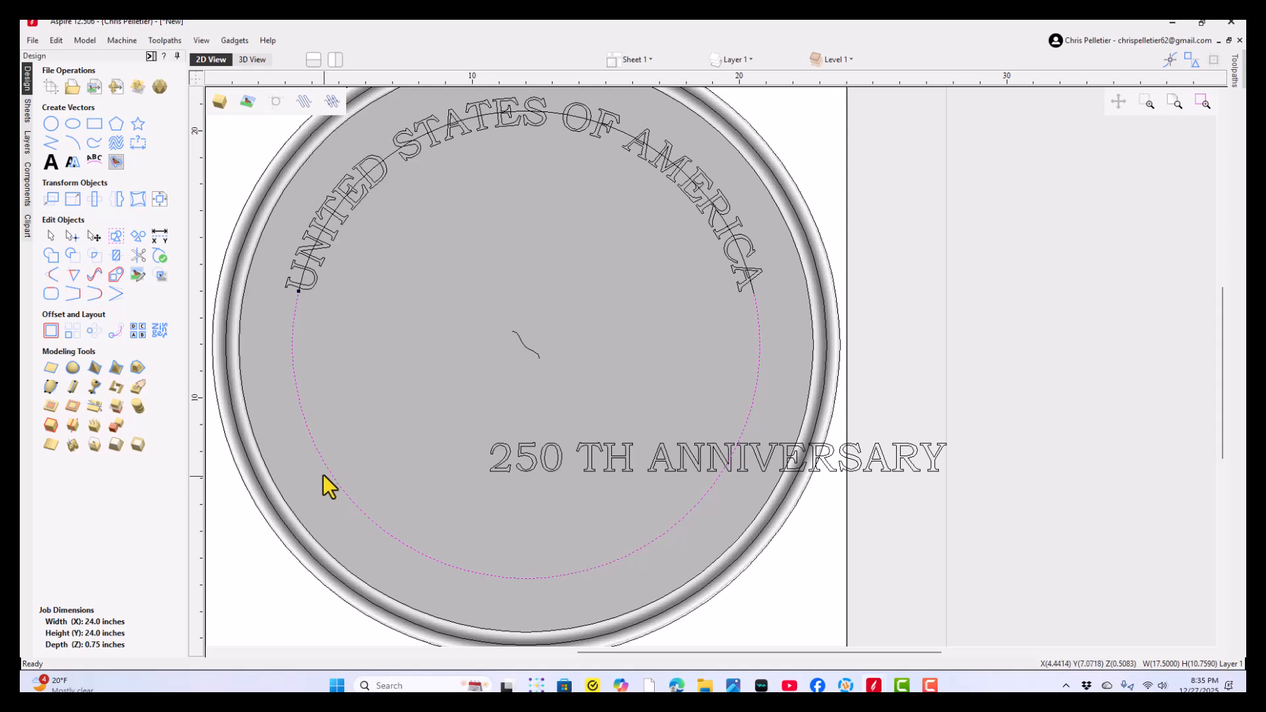
pyautogui.press('n')
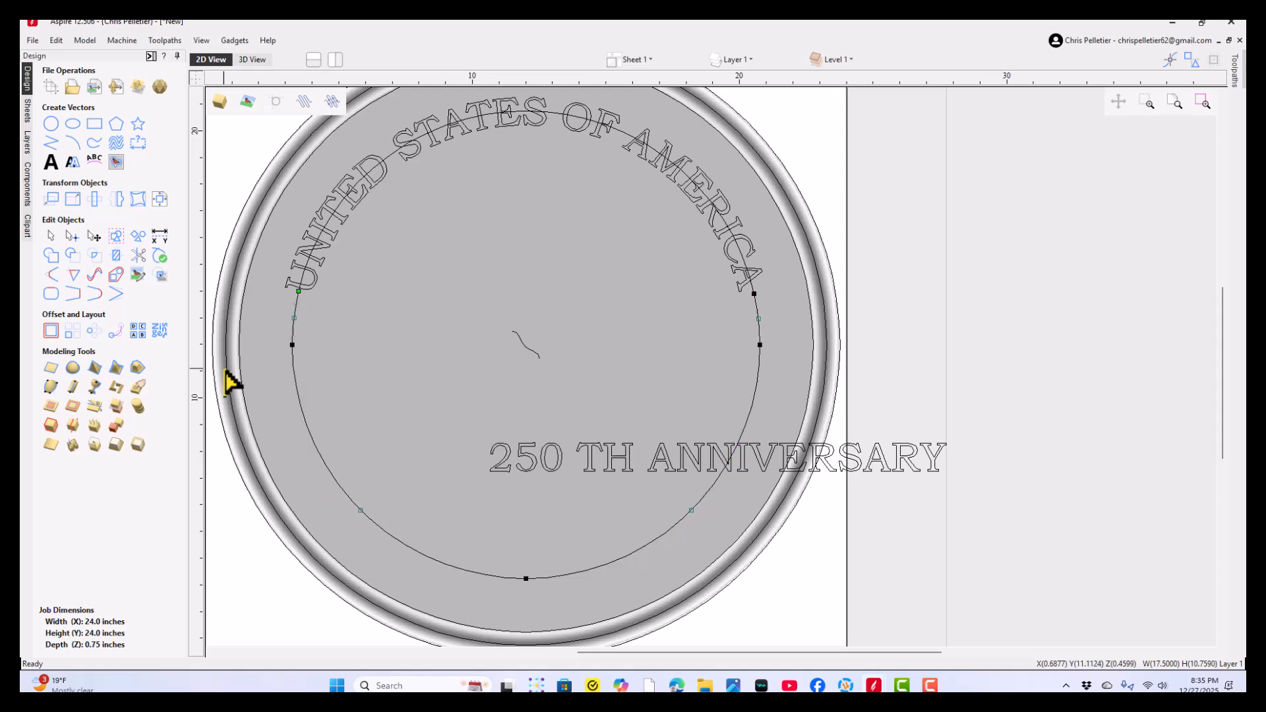
pyautogui.rightClick(327, 469)
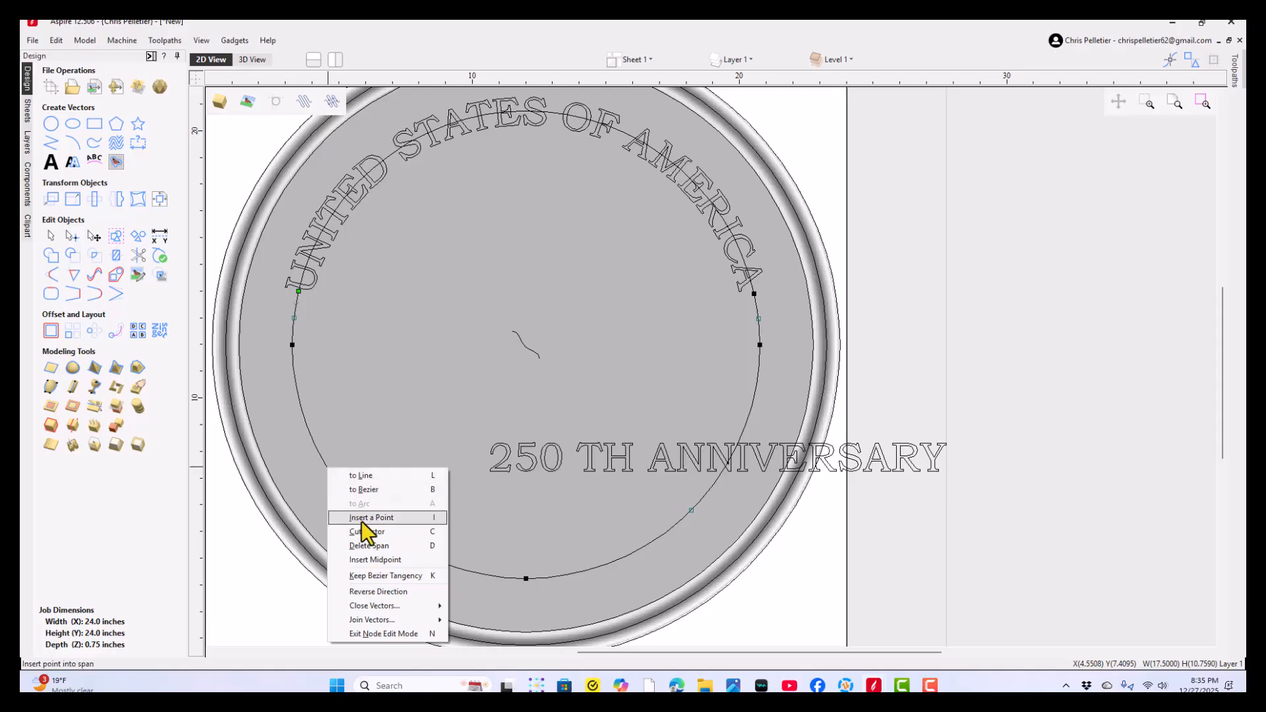
pyautogui.click(366, 531)
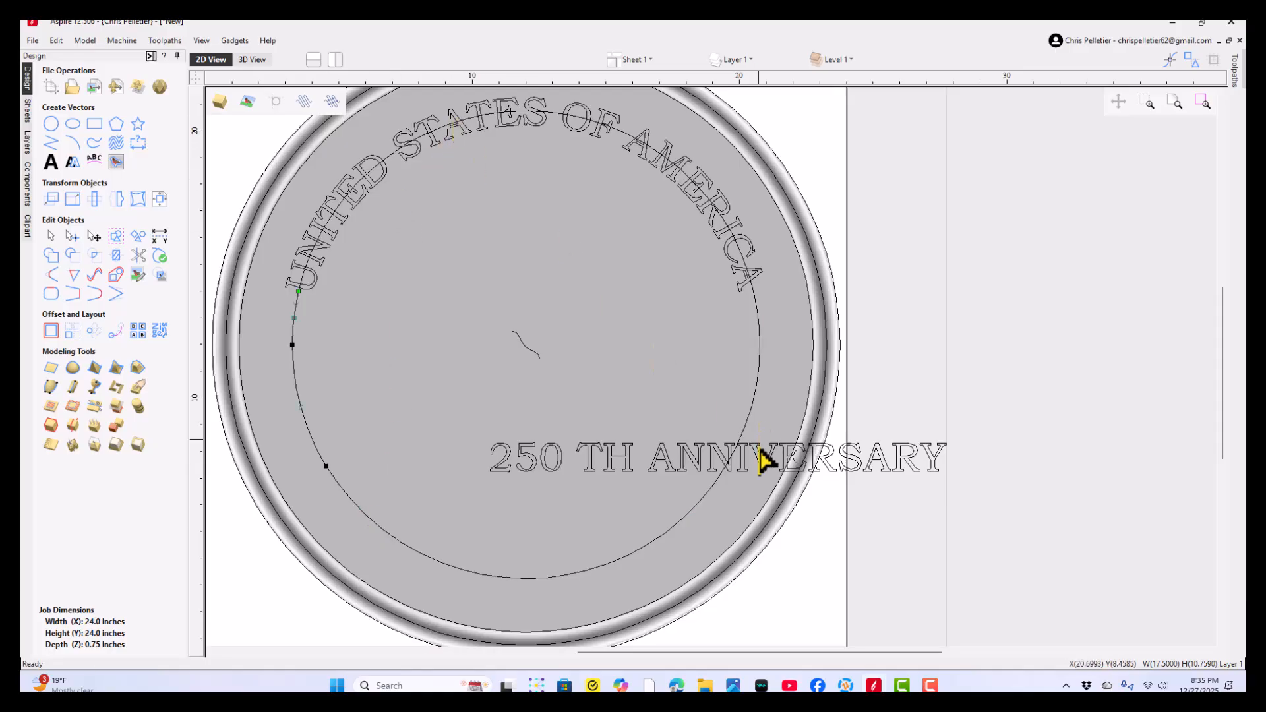
# - Cut the lower arc on its right side level with the left cut, using a horizontal guide, and hide the guides
pyautogui.moveTo(525, 81); pyautogui.dragTo(328, 466)
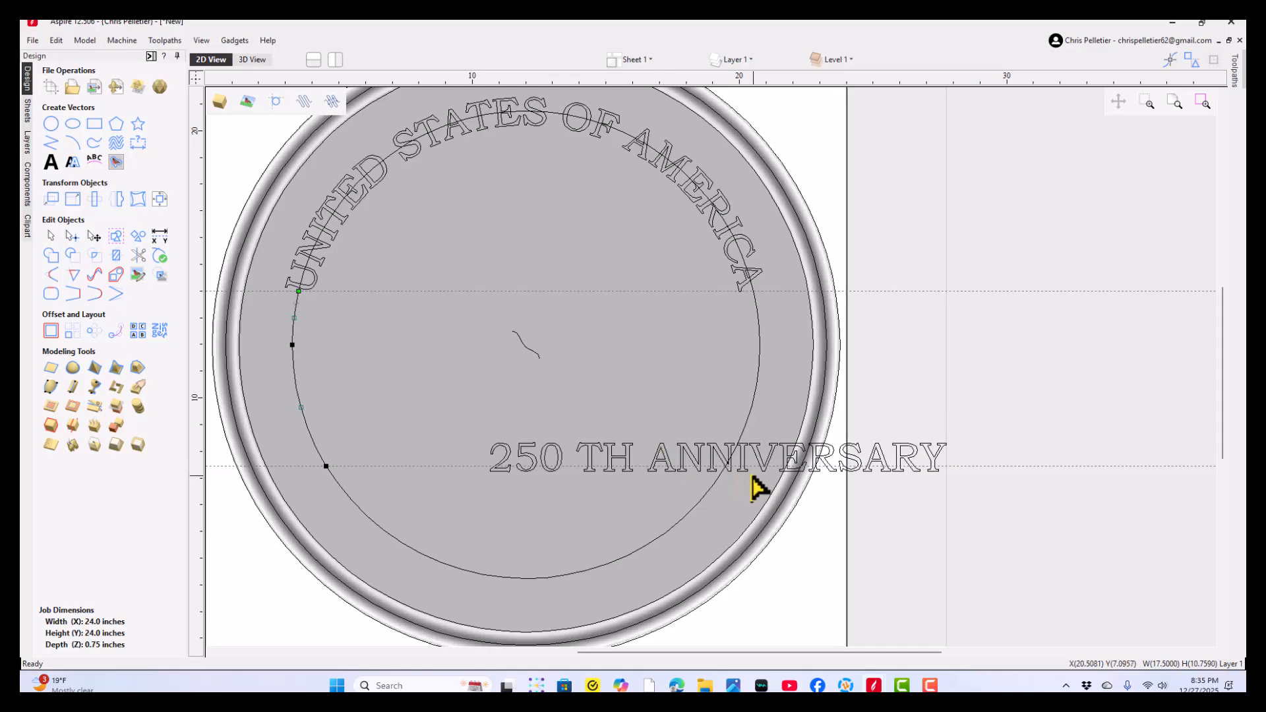
pyautogui.scroll(4, 725, 468)
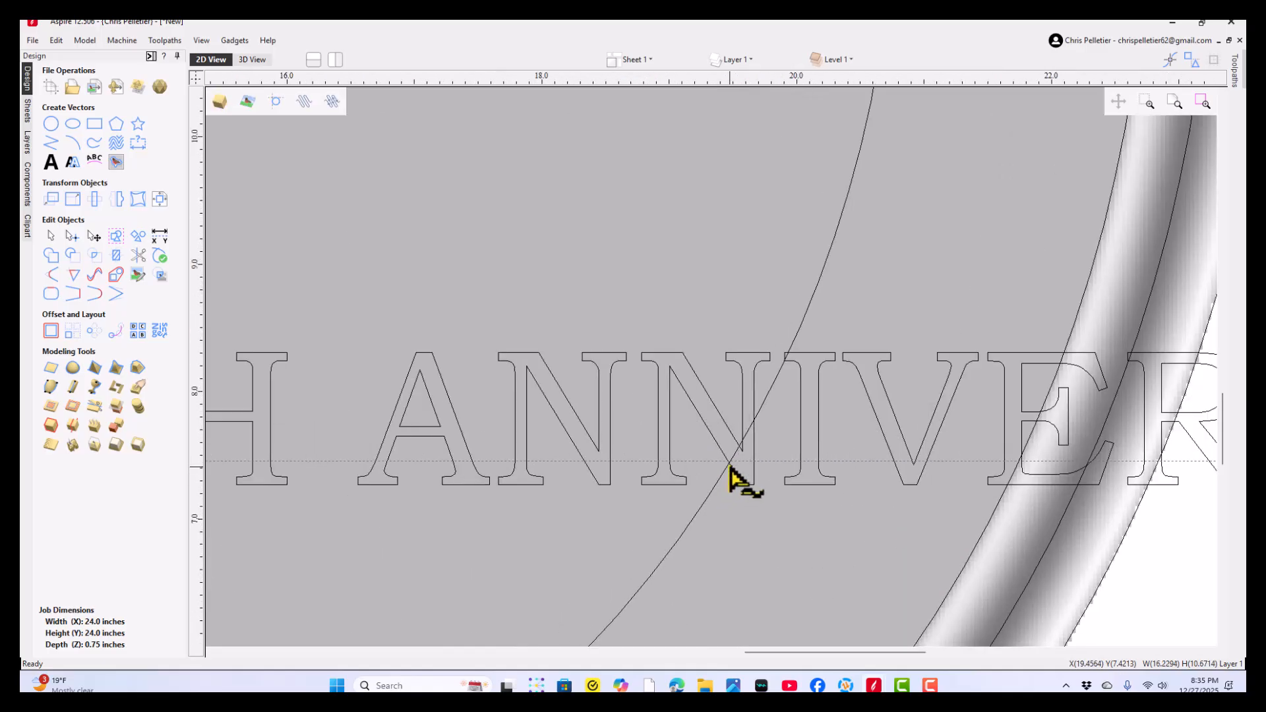
pyautogui.rightClick(729, 467)
pyautogui.click(754, 532)
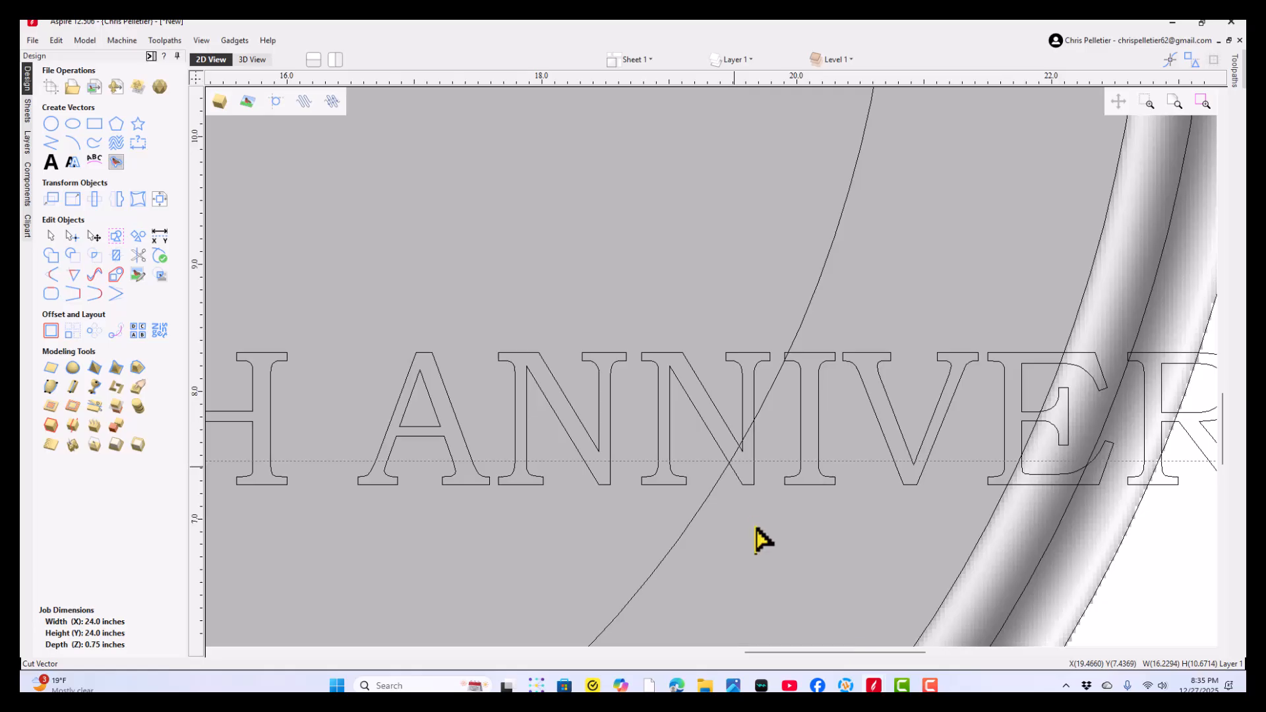
pyautogui.scroll(-2, 759, 532)
pyautogui.scroll(-5, 751, 521)
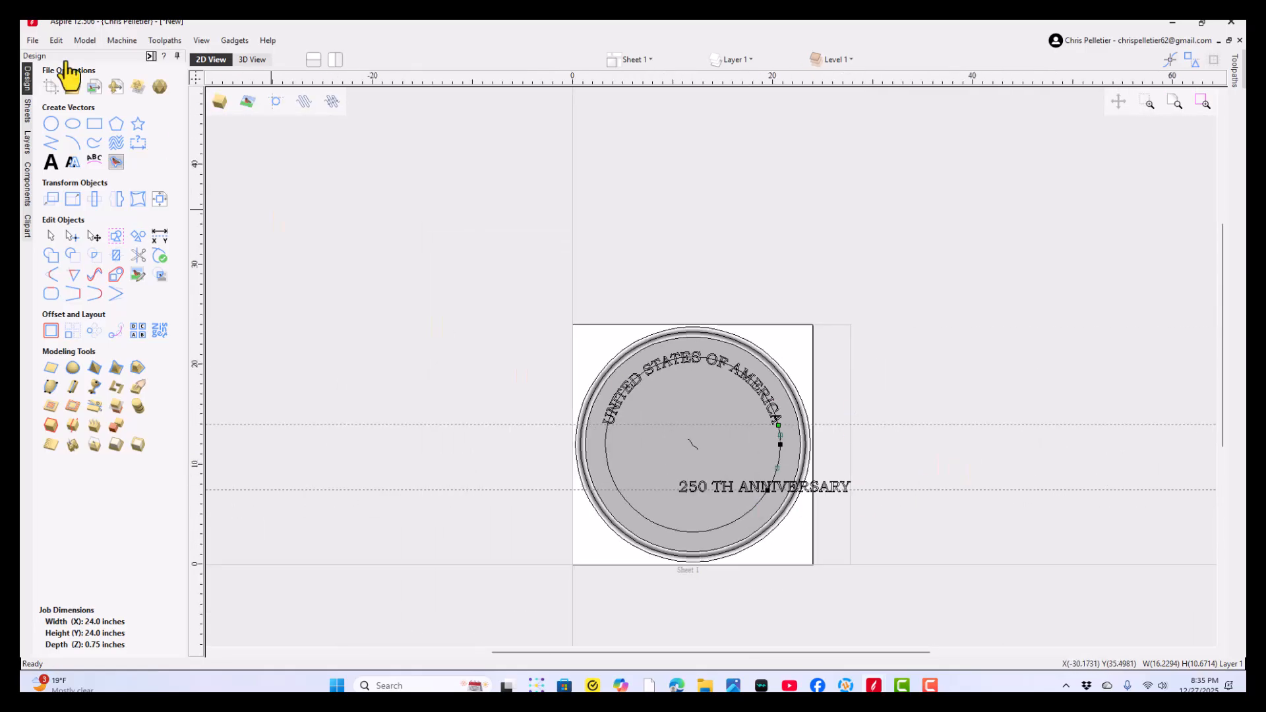
pyautogui.click(194, 74)
pyautogui.click(539, 217)
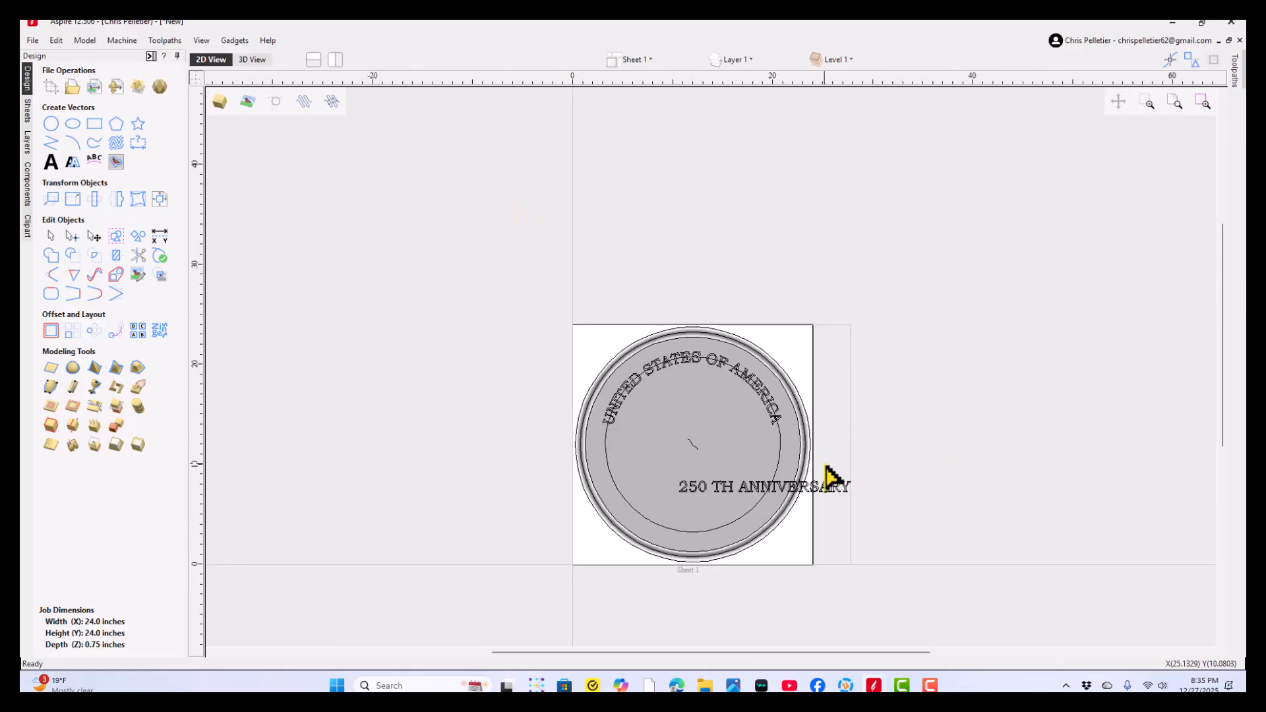
pyautogui.scroll(1, 792, 487)
pyautogui.scroll(2, 793, 489)
pyautogui.click(852, 500)
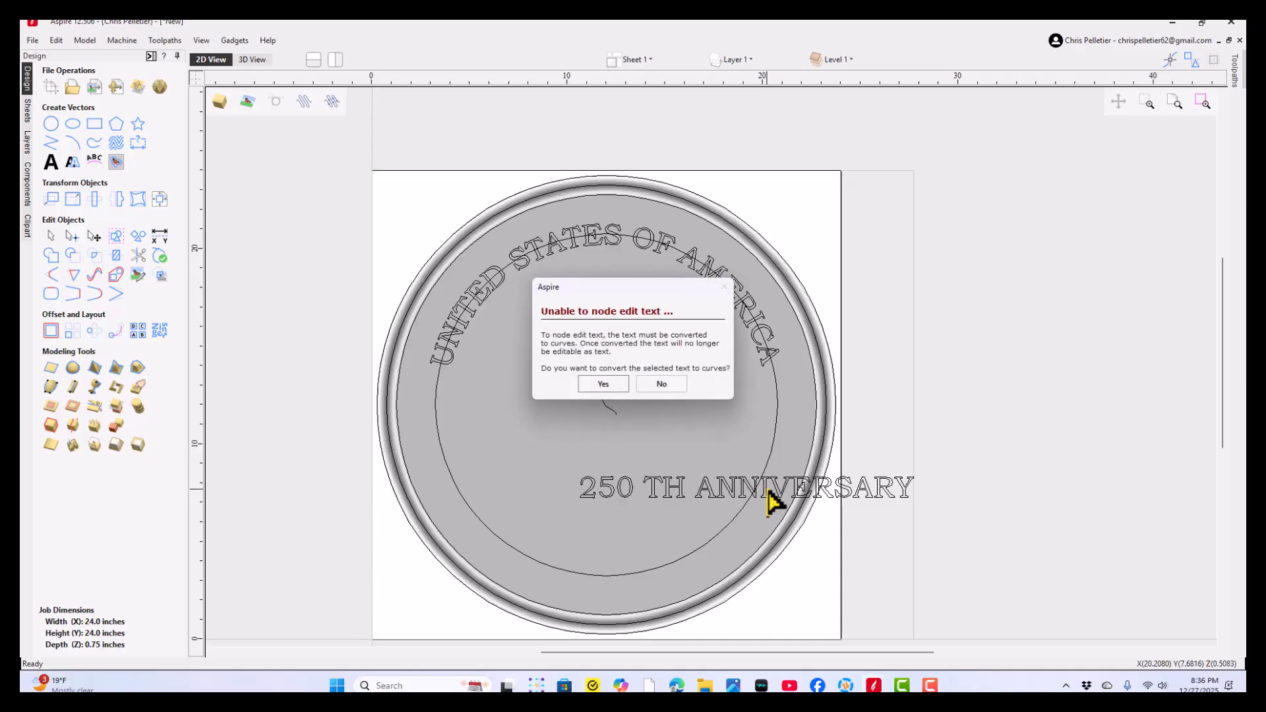
pyautogui.click(671, 382)
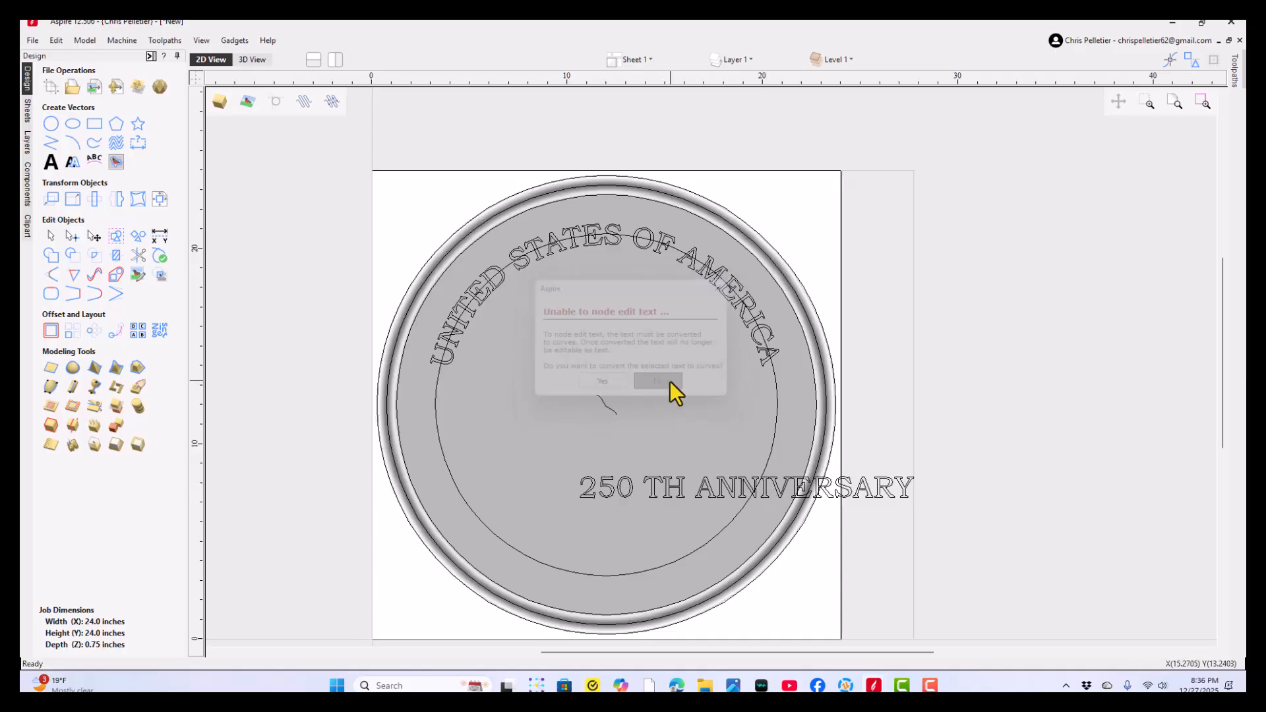
# - Wrap the "250 TH ANNIVERSARY" text onto the bottom arc between the two cuts, with its text position set to On Curve
pyautogui.click(678, 487)
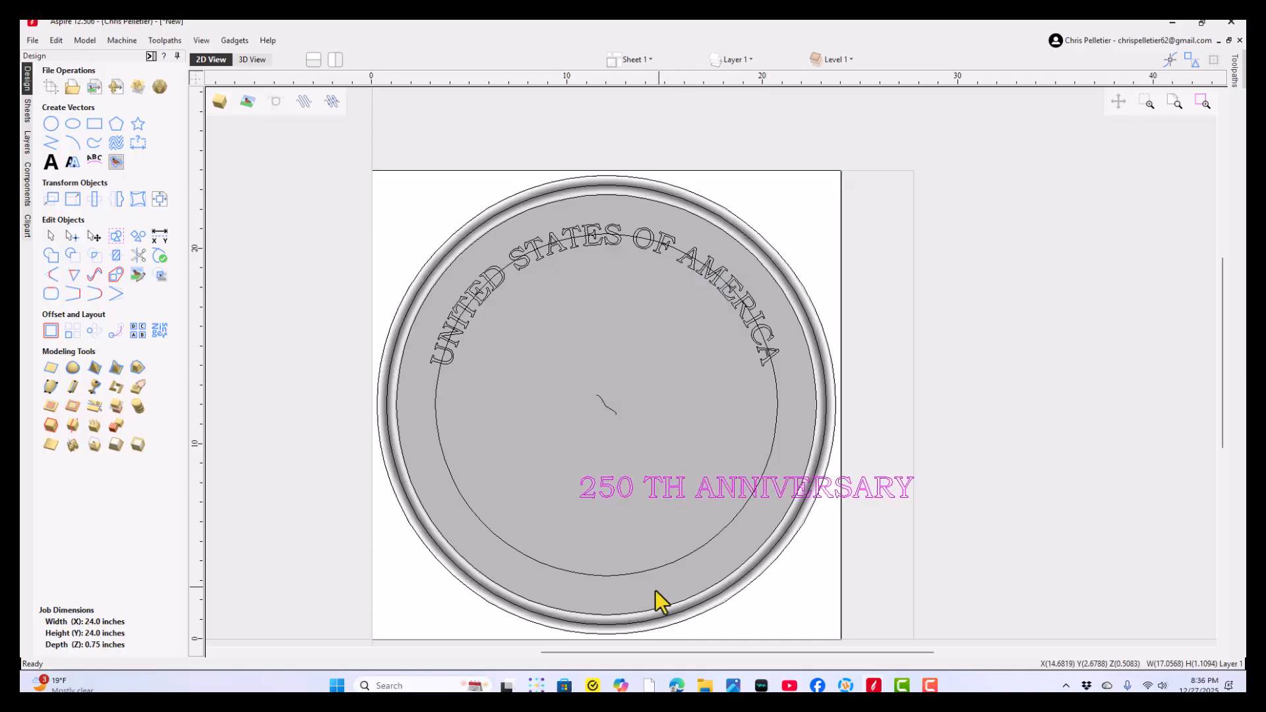
pyautogui.click(627, 575)
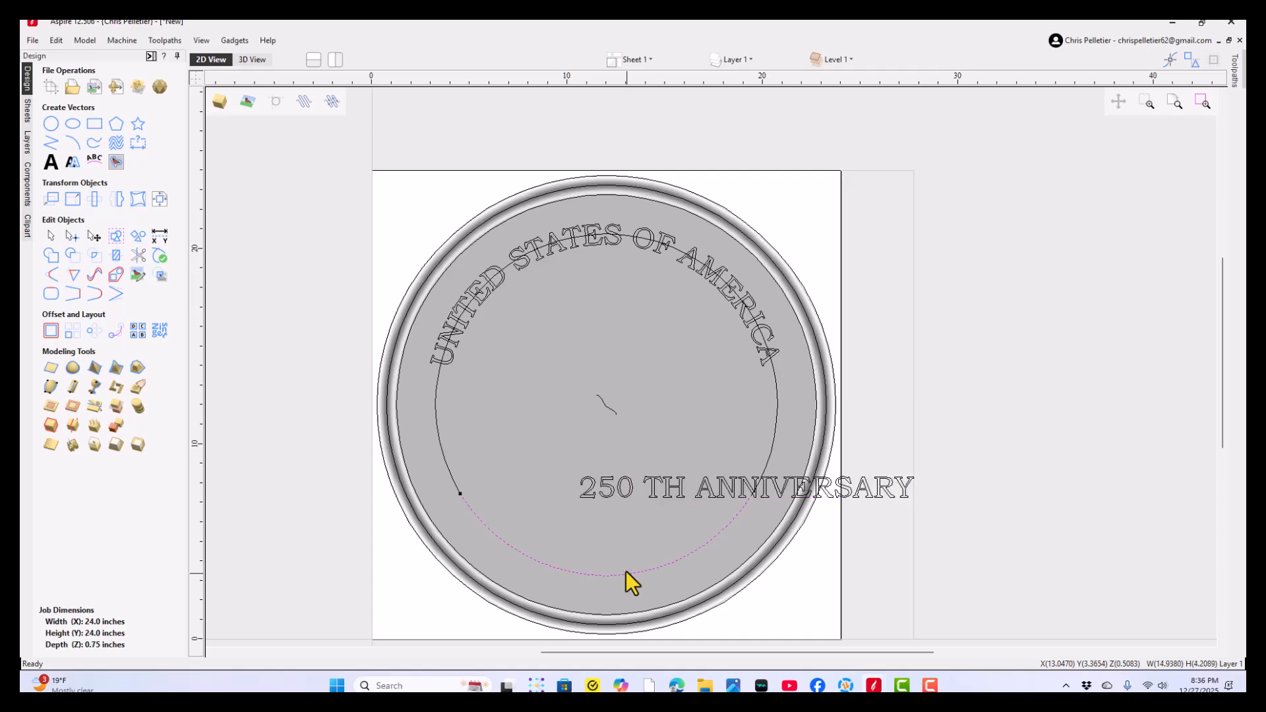
pyautogui.click(95, 160)
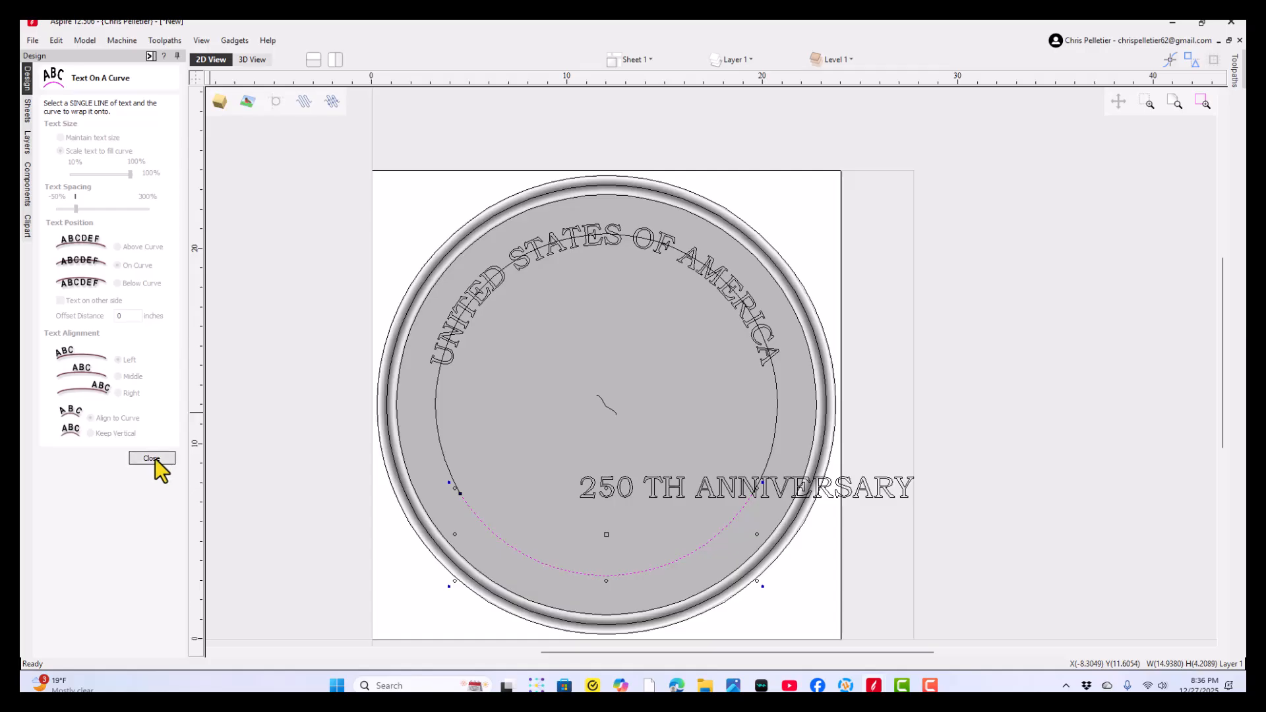
pyautogui.click(524, 452)
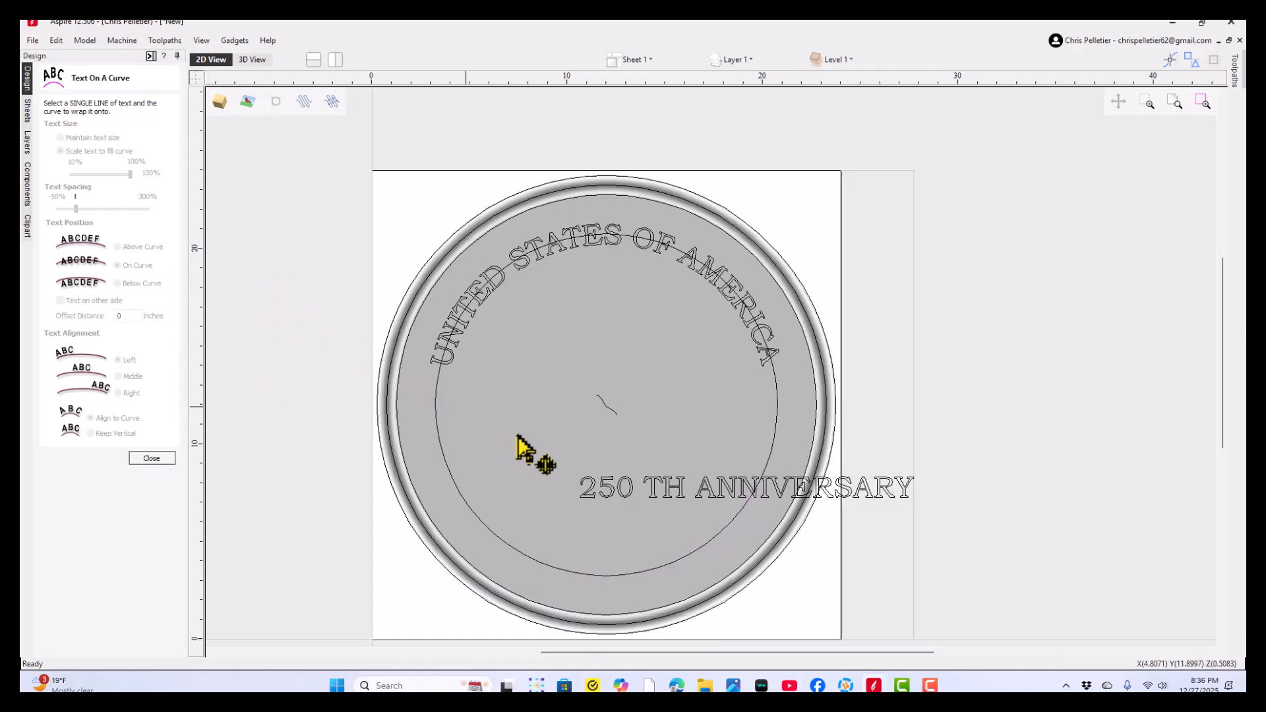
pyautogui.click(601, 491)
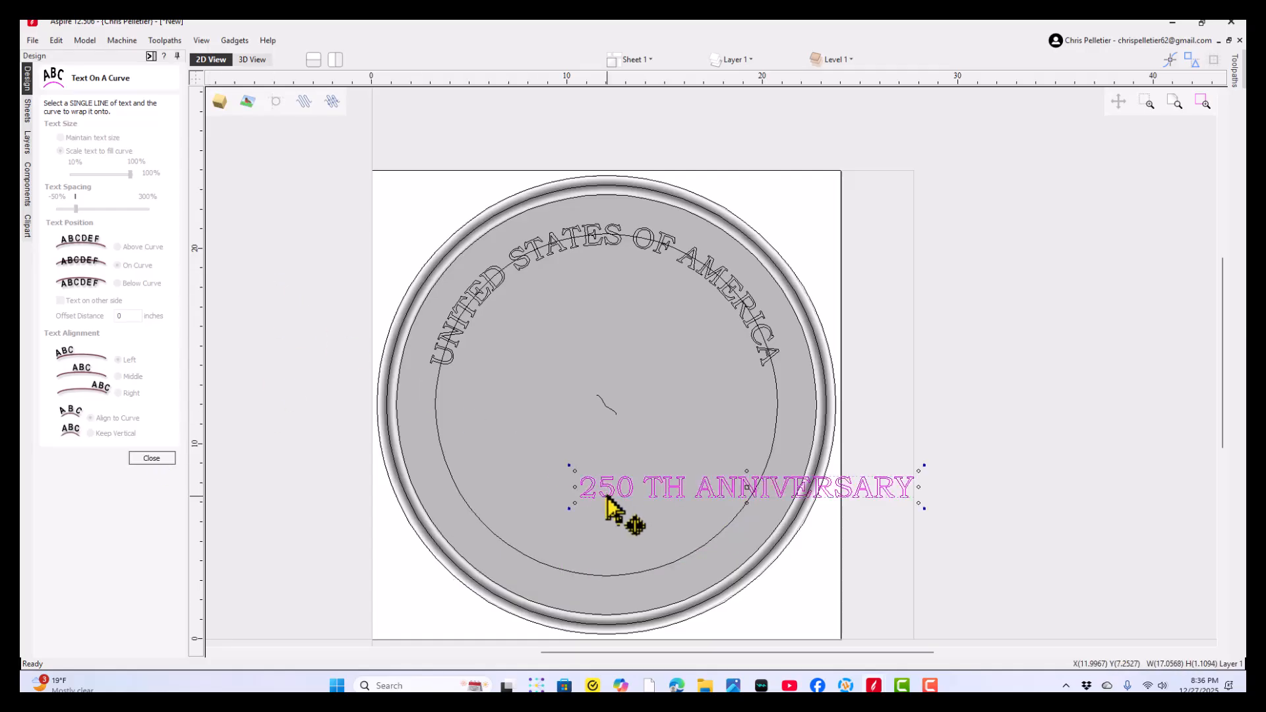
pyautogui.keyDown('shift'); pyautogui.click(539, 565); pyautogui.keyUp('shift')
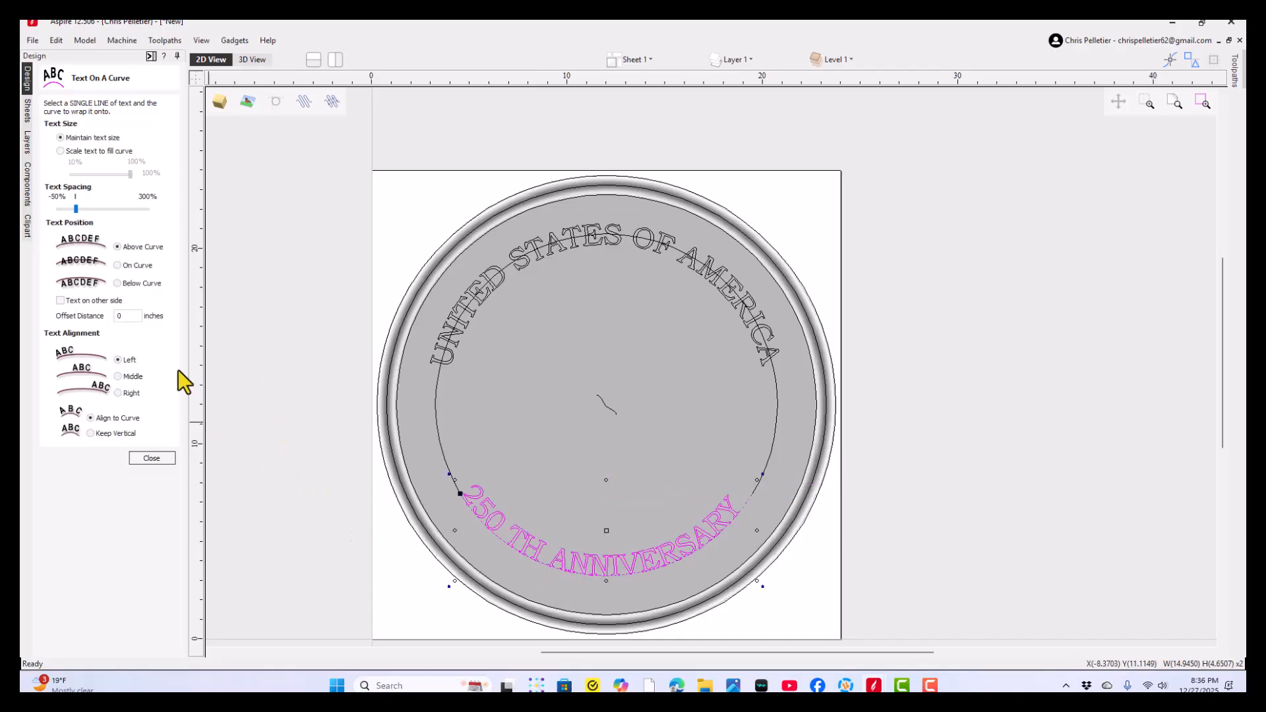
pyautogui.click(118, 265)
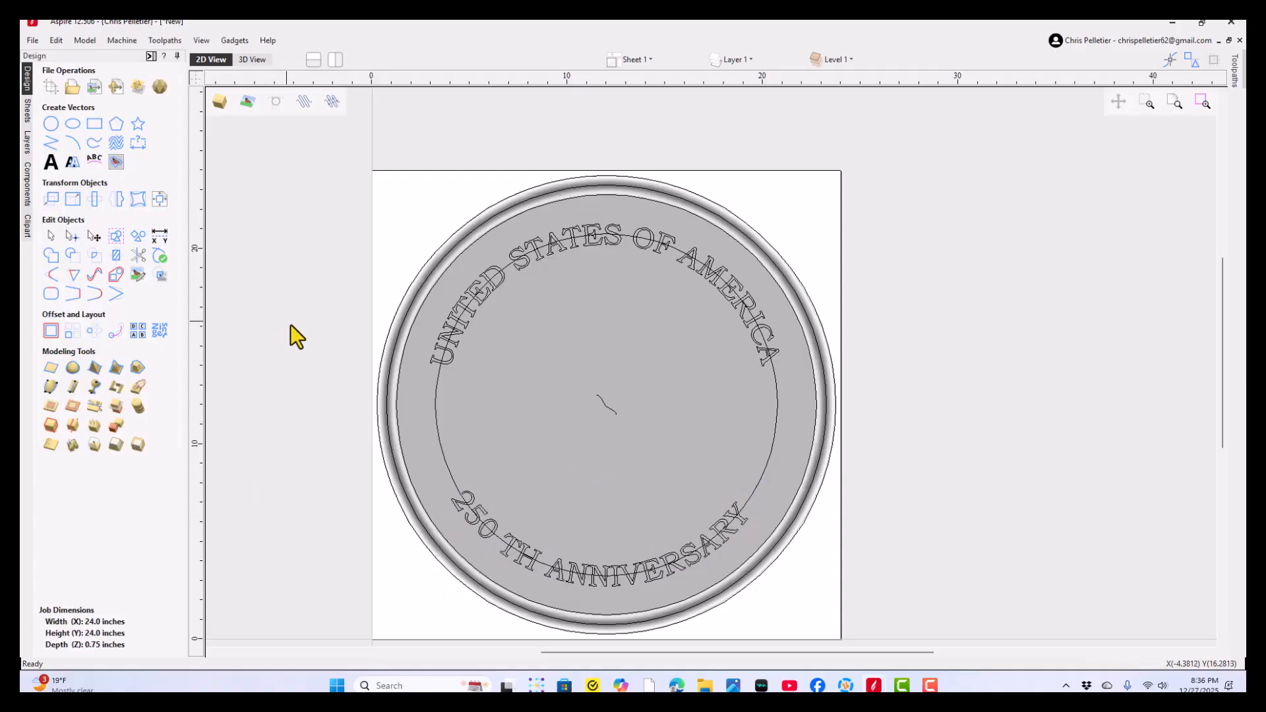
# - Tighten the spacing between "250" and "TH" in the lower curved text so they read as "250TH"
pyautogui.scroll(1, 569, 571)
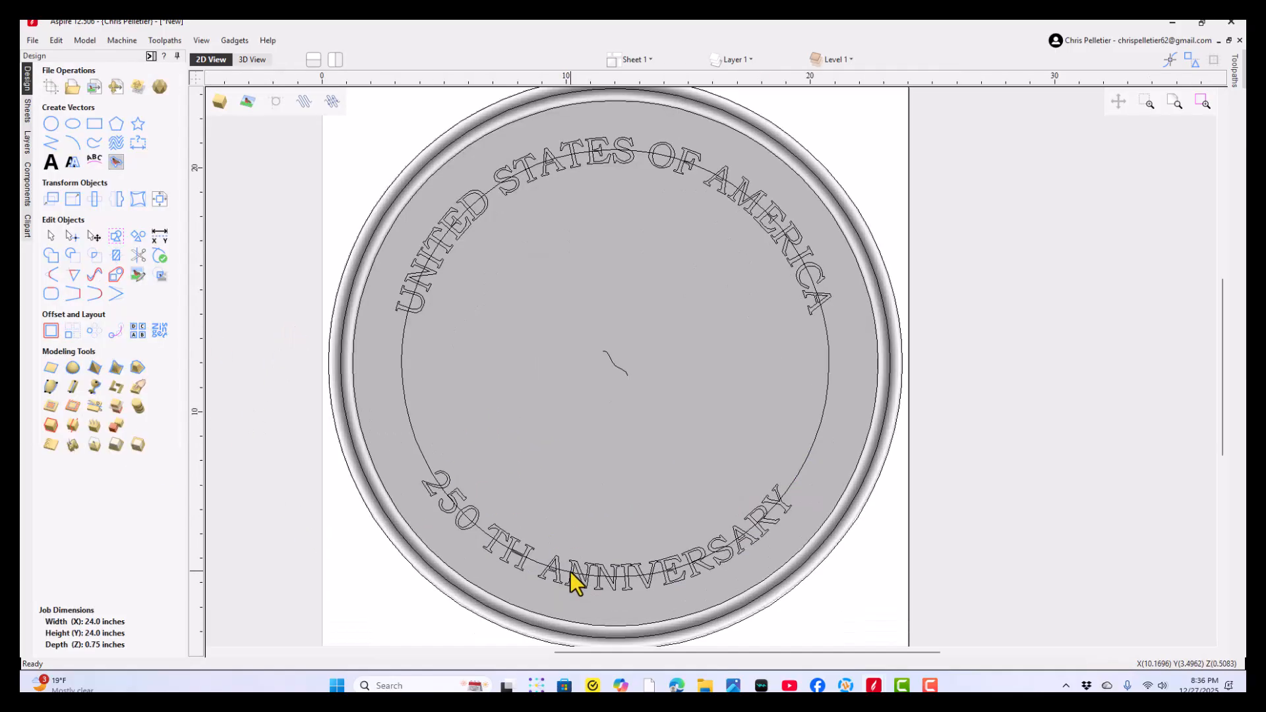
pyautogui.click(498, 537)
pyautogui.click(51, 161)
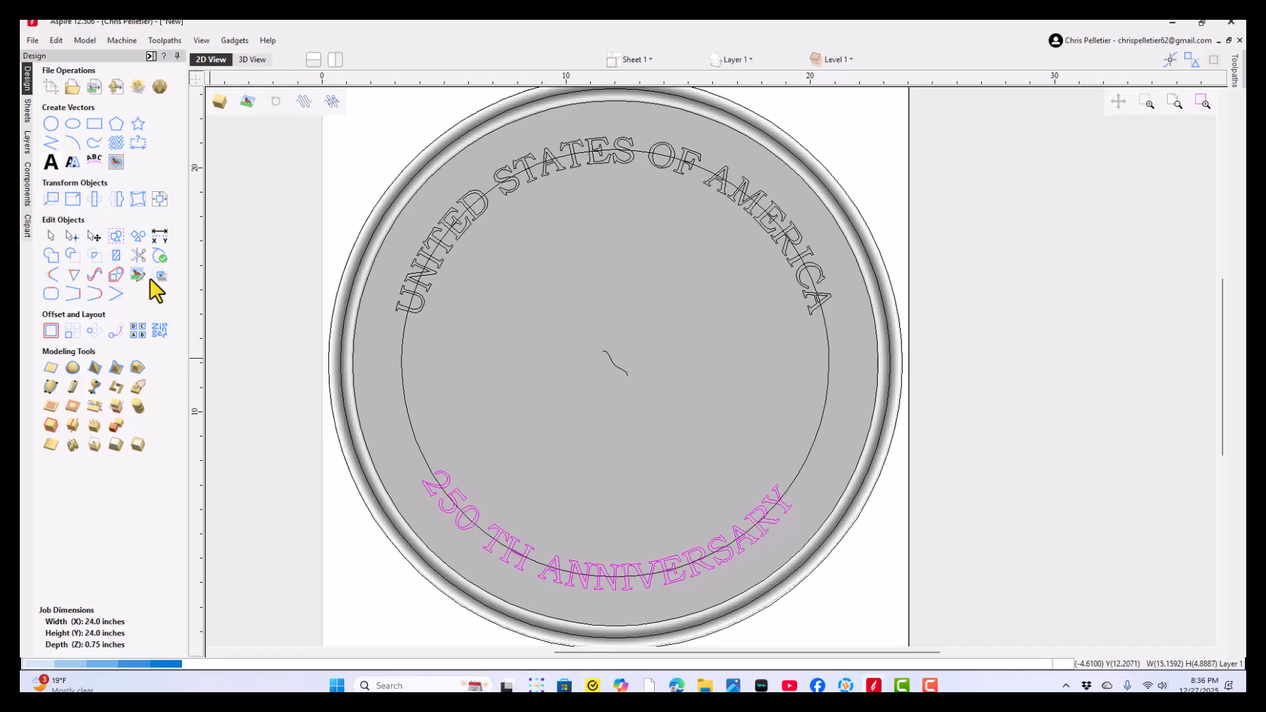
pyautogui.scroll(3, 521, 542)
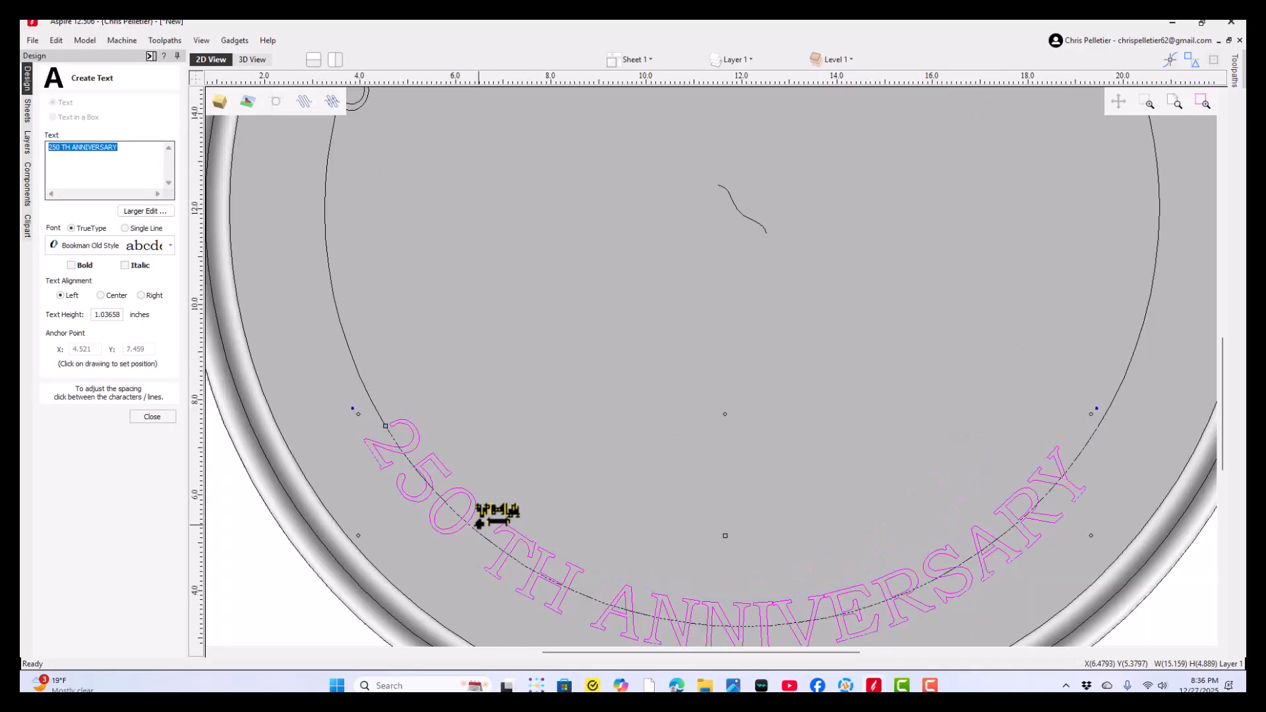
pyautogui.click(479, 524)
pyautogui.click(479, 524)
pyautogui.click(479, 524)
pyautogui.click(478, 524)
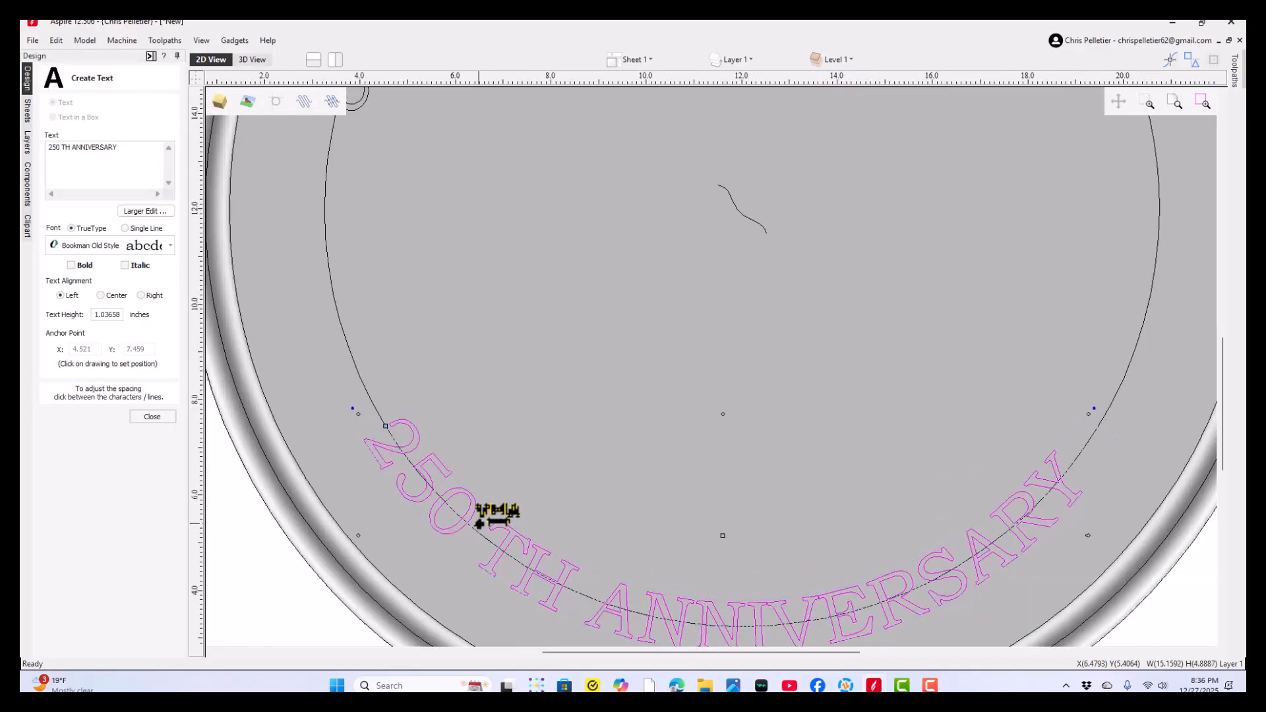
pyautogui.scroll(4, 479, 524)
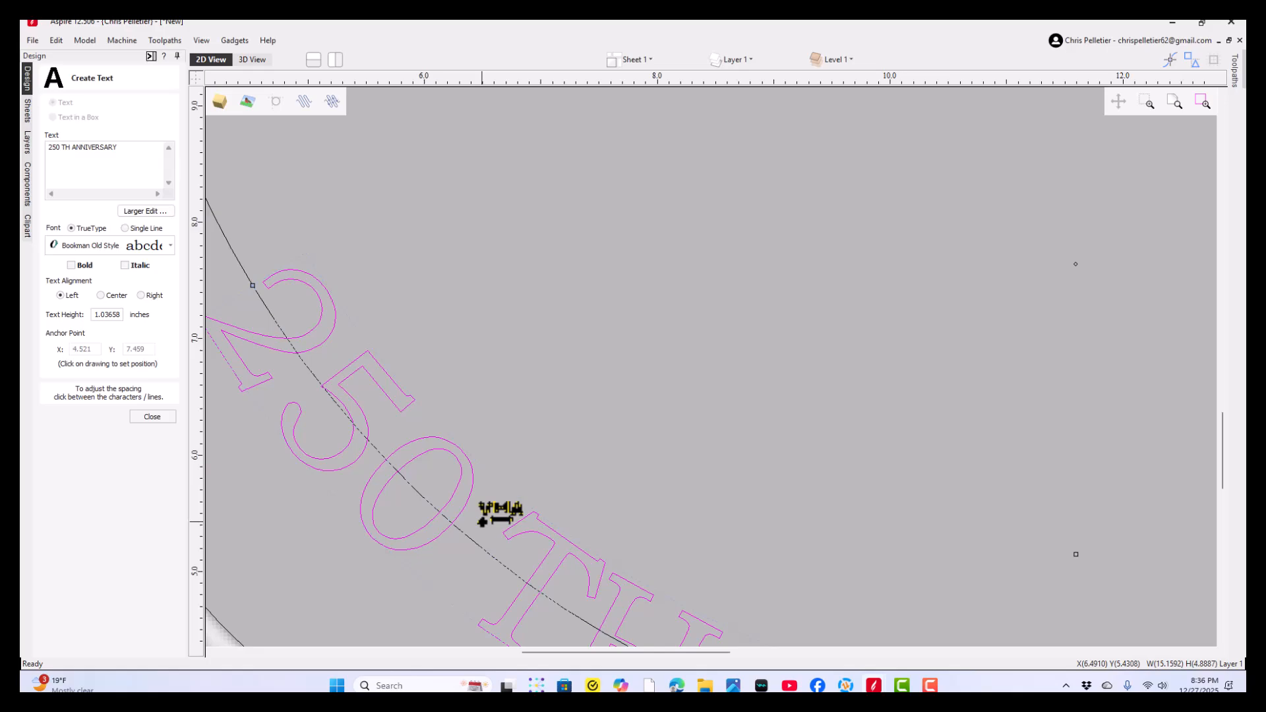
pyautogui.click(480, 523)
pyautogui.click(480, 523)
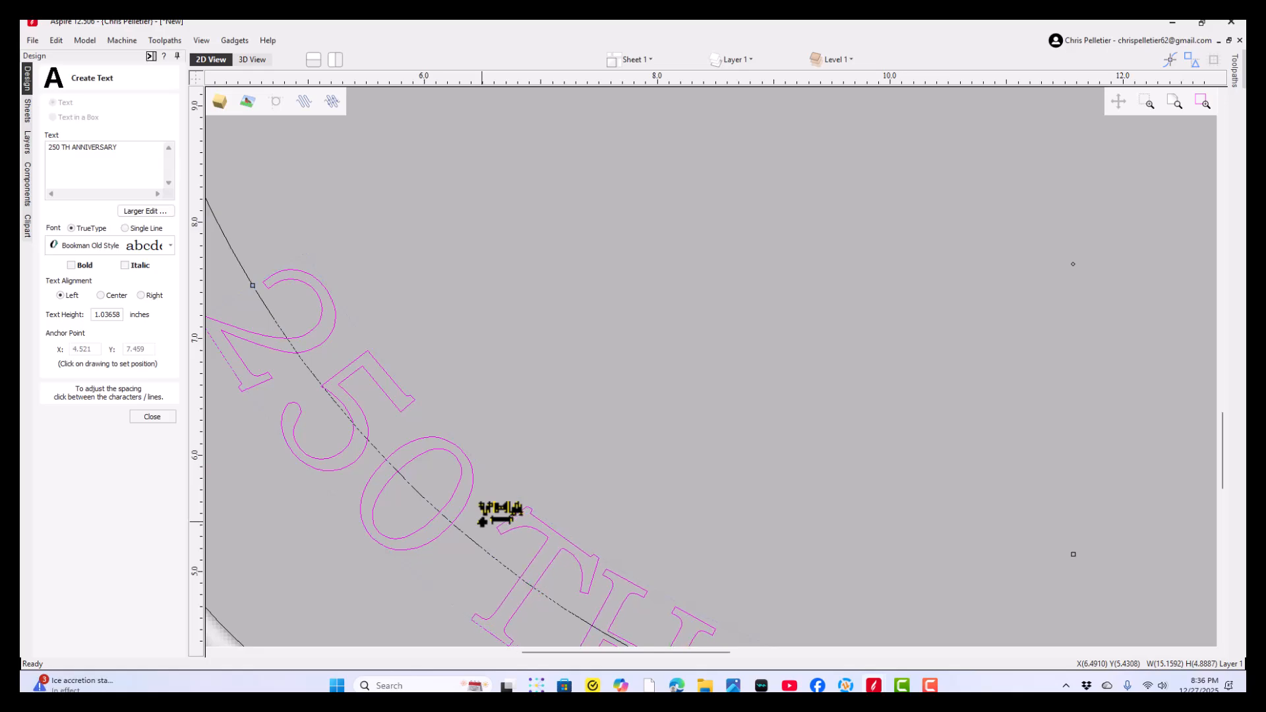
pyautogui.click(480, 523)
pyautogui.click(481, 523)
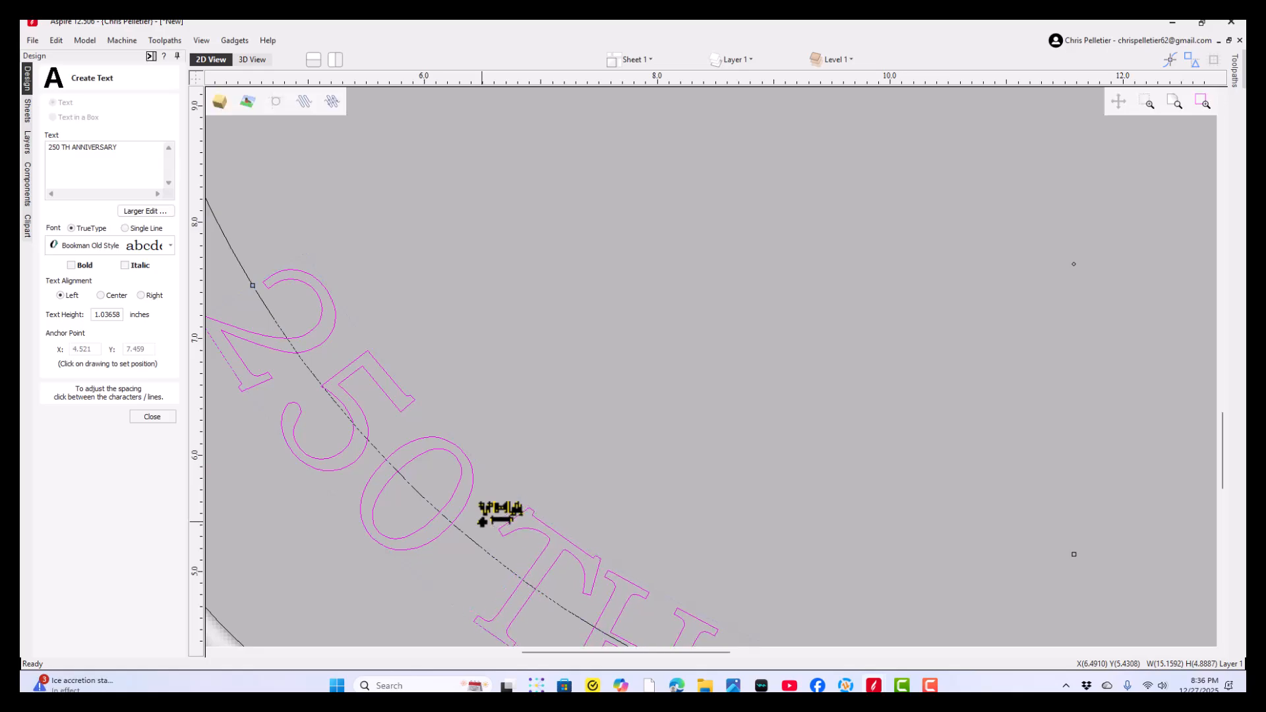
pyautogui.click(481, 522)
pyautogui.click(480, 522)
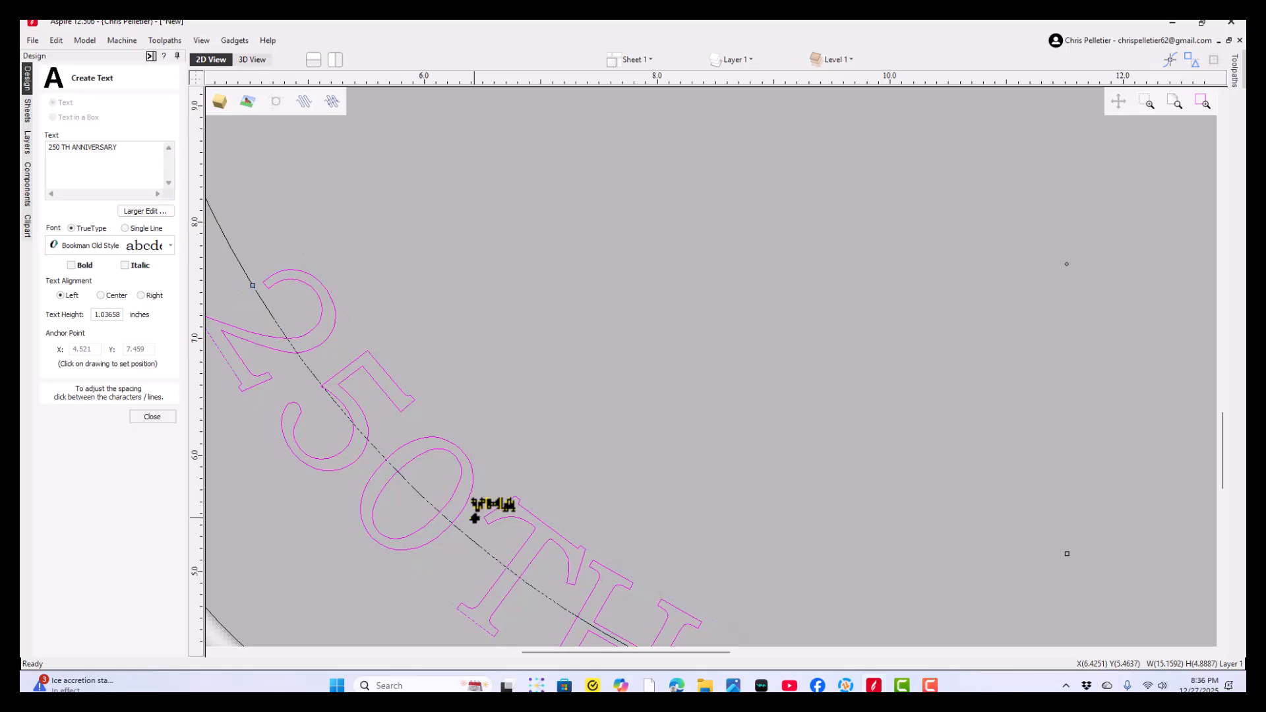
pyautogui.scroll(-5, 475, 518)
pyautogui.scroll(4, 580, 559)
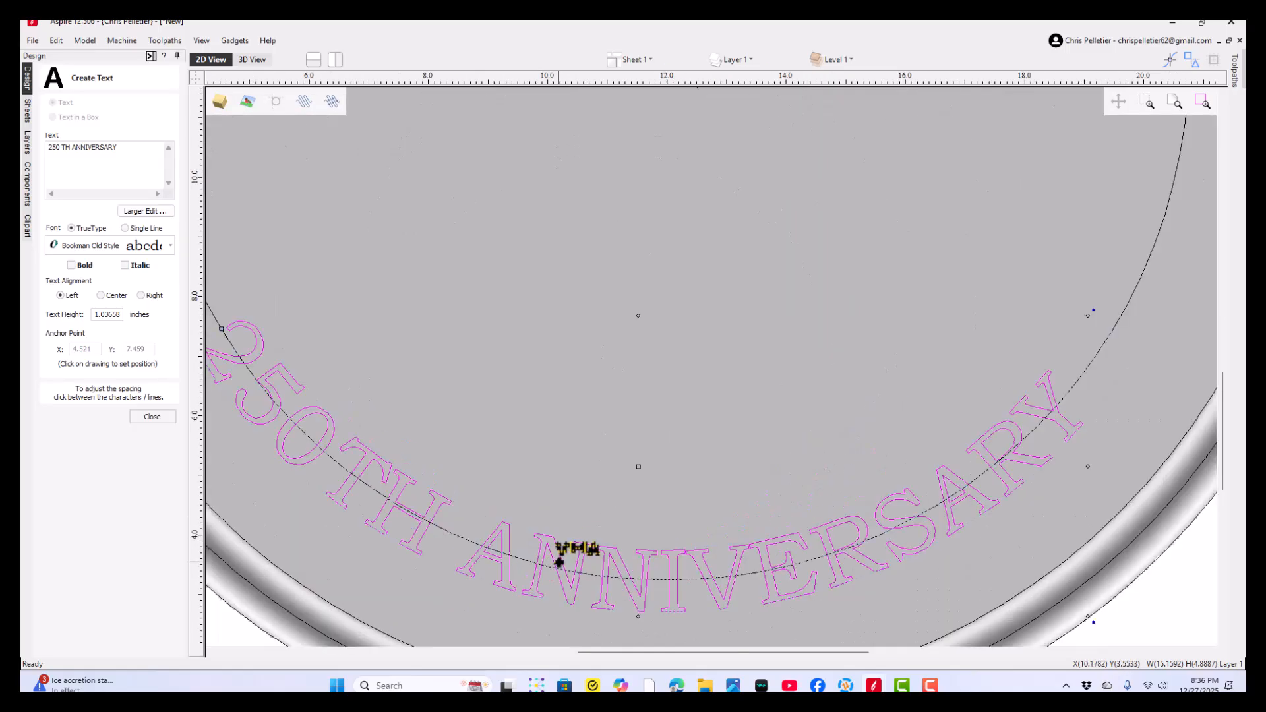
# - Widen the gap between "250TH" and "ANNIVERSARY" slightly and finish editing the text
pyautogui.scroll(-4, 427, 593)
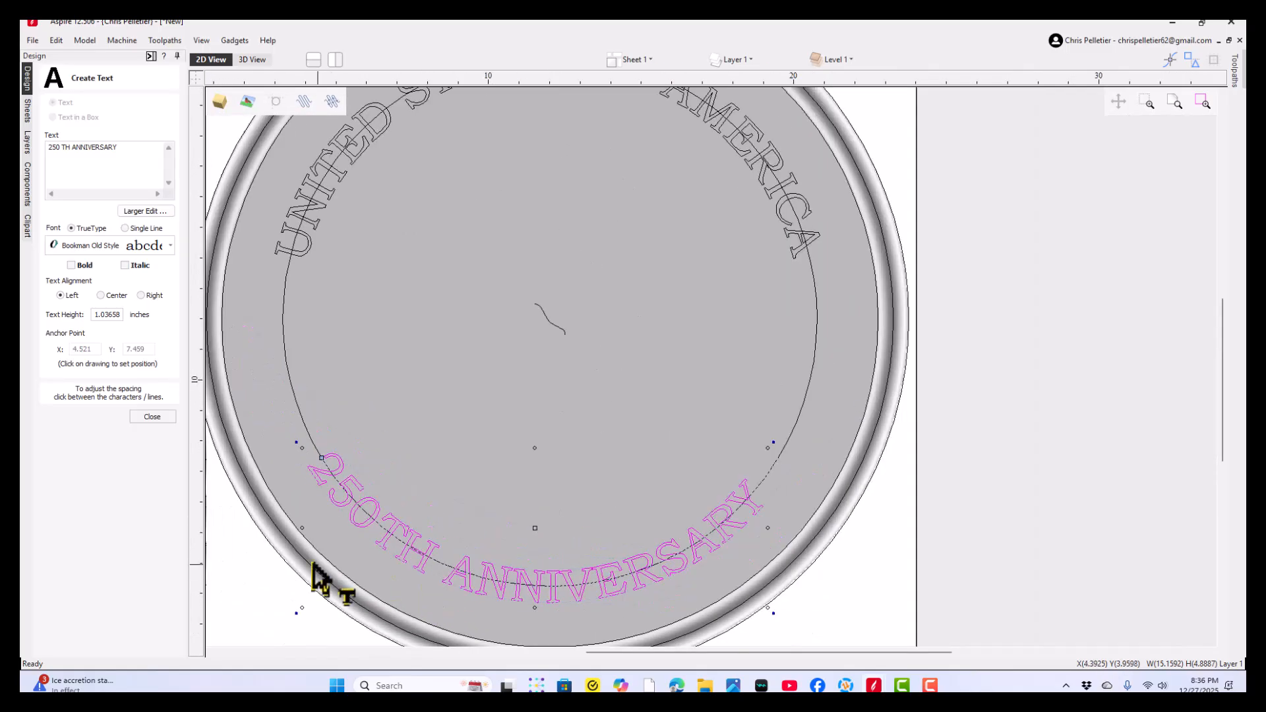
pyautogui.keyDown('shift'); pyautogui.click(447, 560); pyautogui.keyUp('shift')
pyautogui.keyDown('shift'); pyautogui.click(447, 560); pyautogui.keyUp('shift')
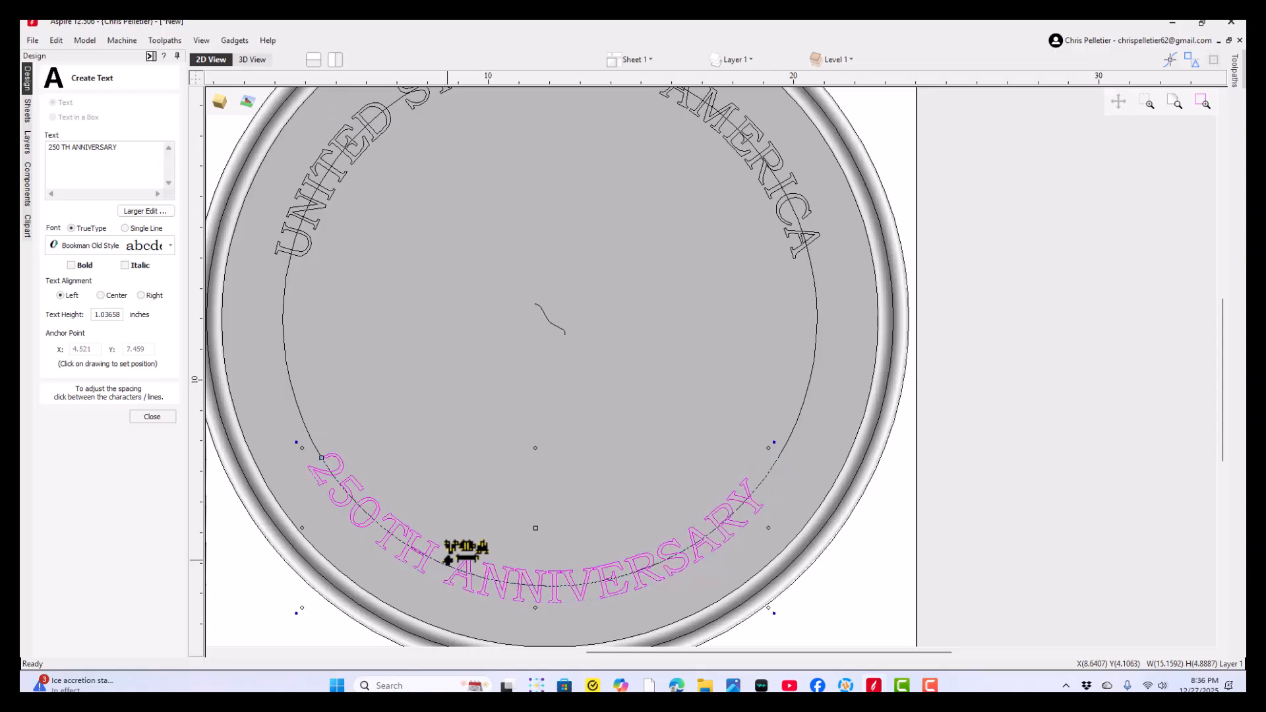
pyautogui.keyDown('shift'); pyautogui.click(447, 560); pyautogui.keyUp('shift')
pyautogui.keyDown('shift'); pyautogui.click(447, 560); pyautogui.keyUp('shift')
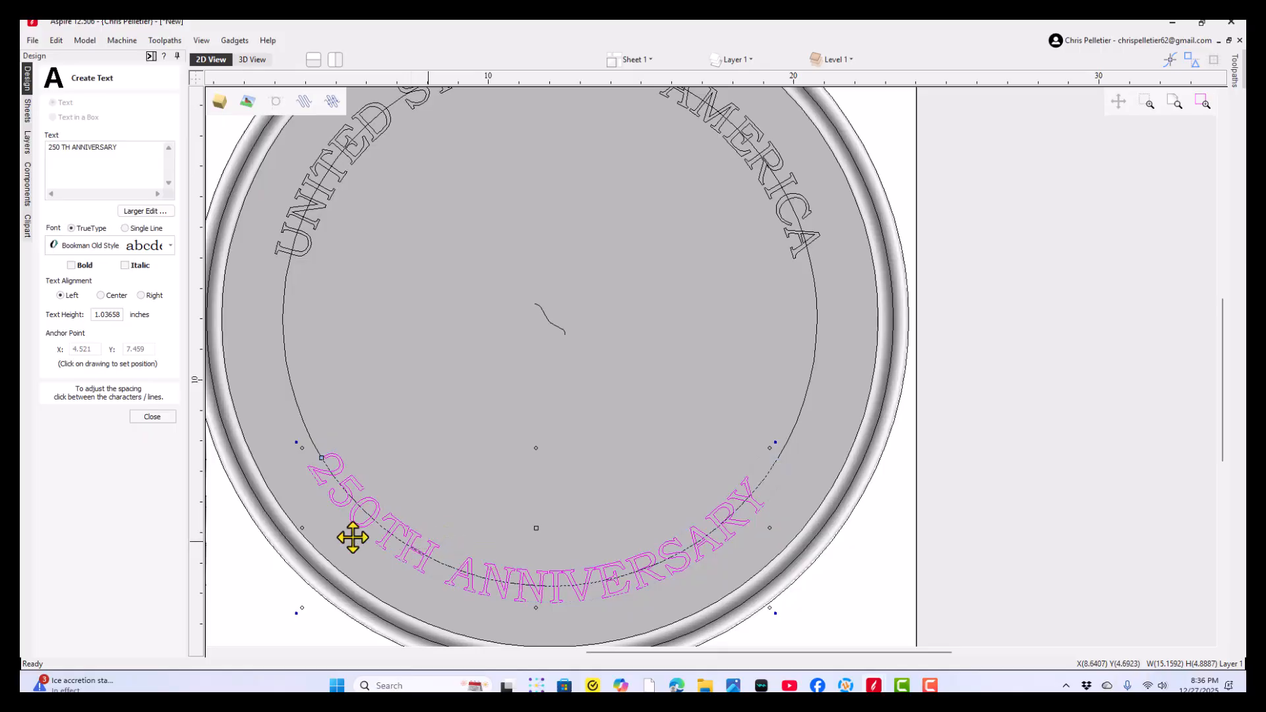
pyautogui.click(163, 419)
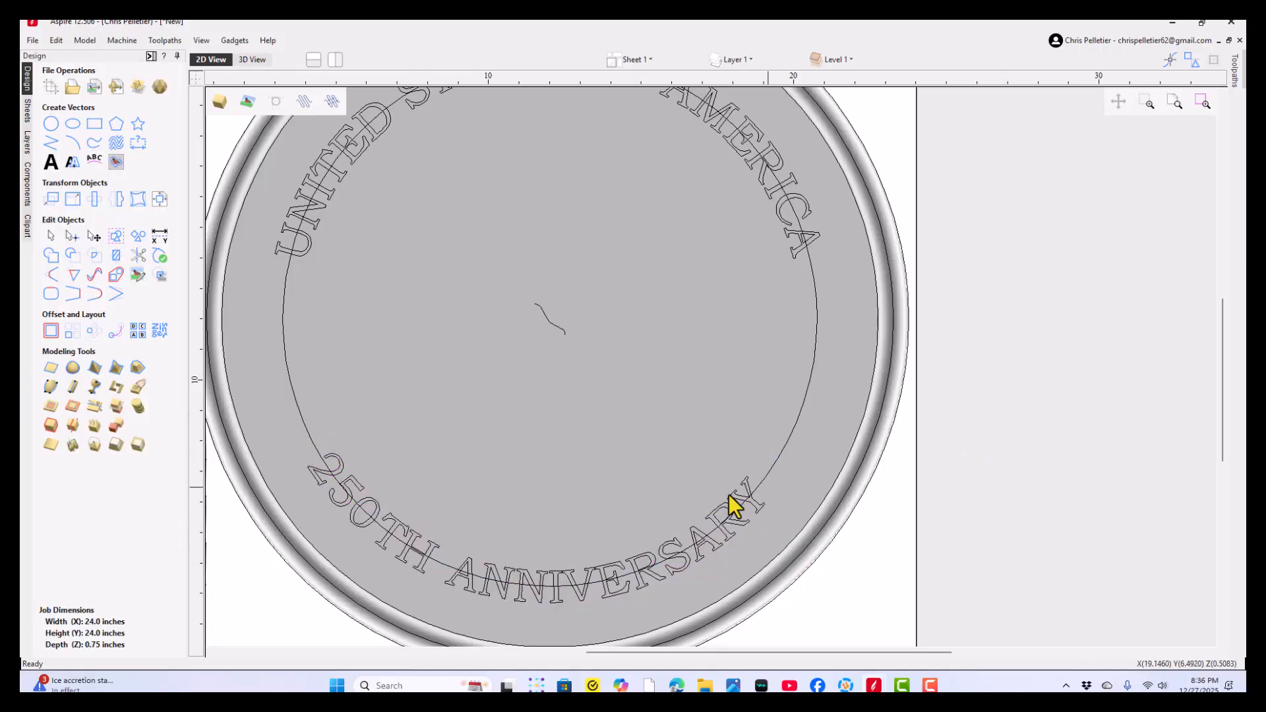
pyautogui.scroll(-3, 504, 533)
pyautogui.scroll(1, 531, 443)
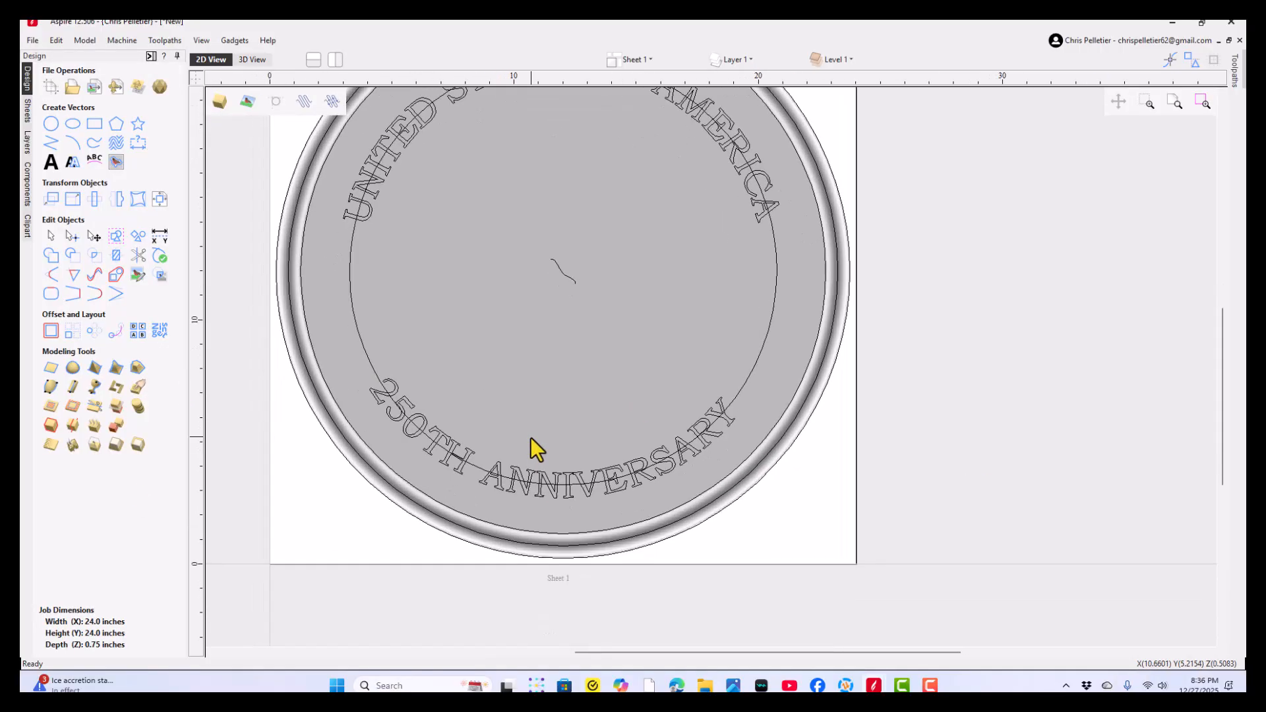
pyautogui.scroll(1, 537, 429)
pyautogui.moveTo(546, 441); pyautogui.dragTo(550, 462, button='middle')
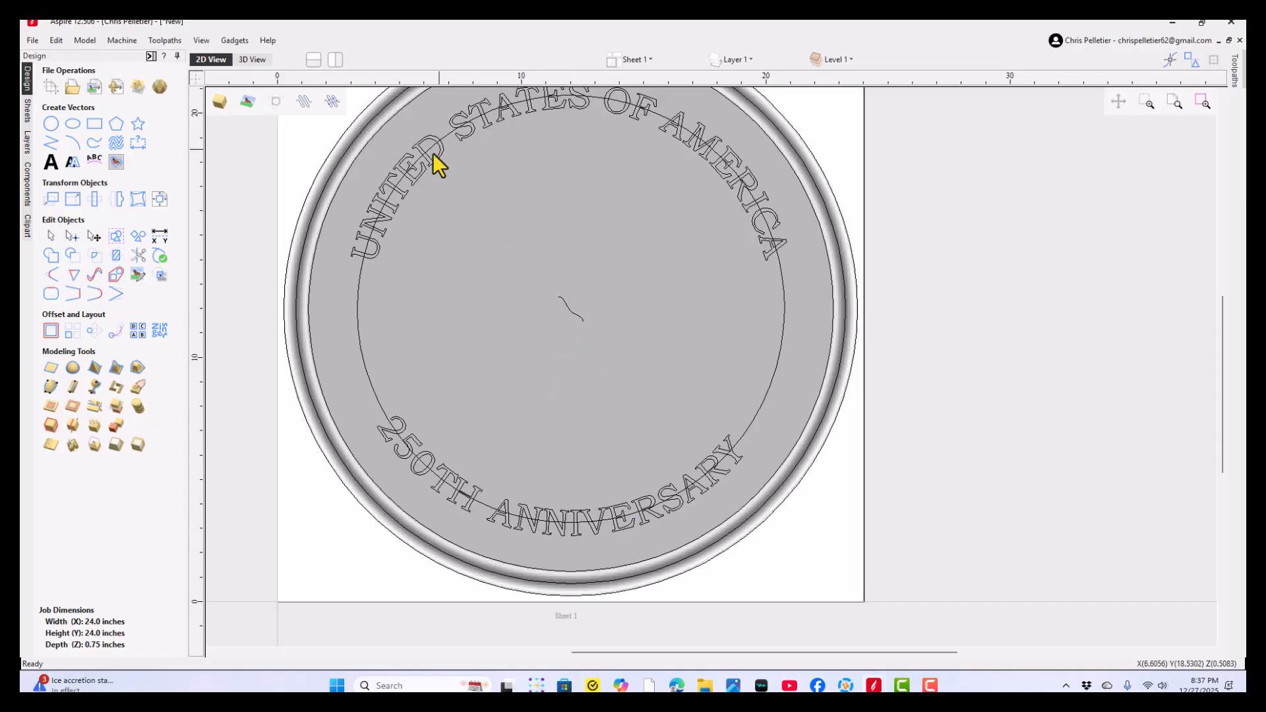
# - Create a flat plane component from both curved texts with a base height of 0.25 inches
pyautogui.click(402, 197)
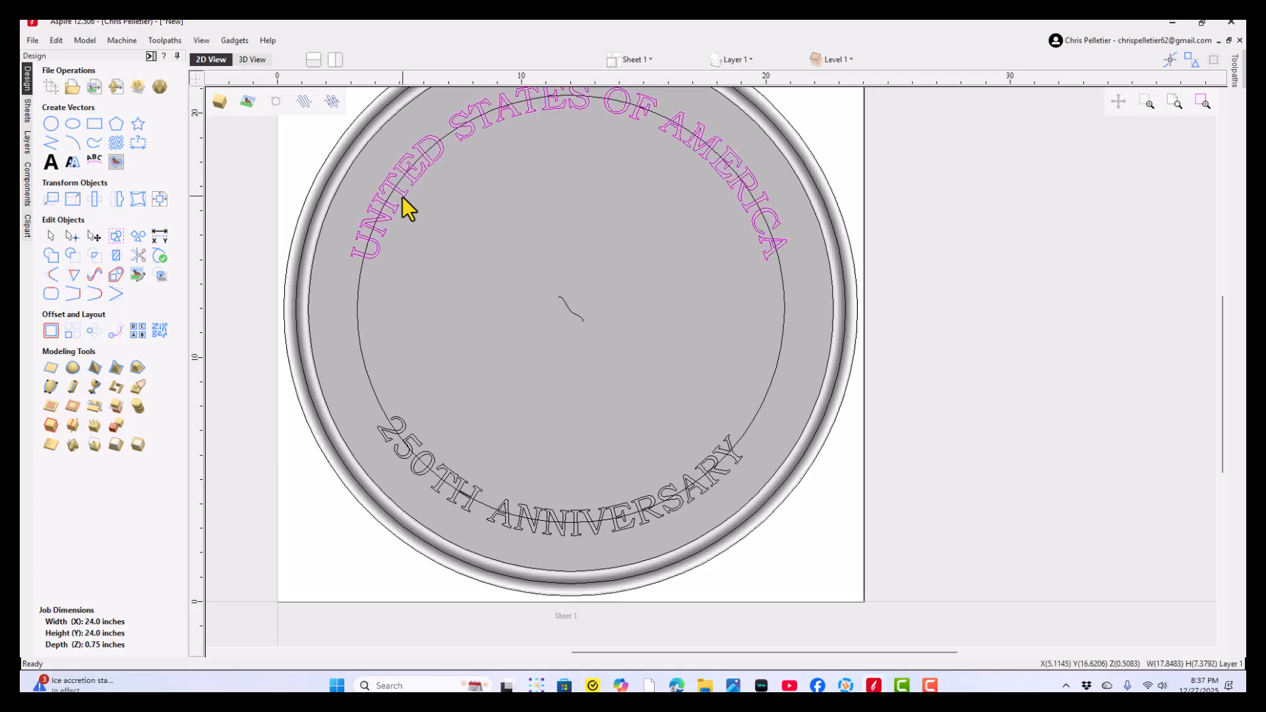
pyautogui.keyDown('shift'); pyautogui.click(419, 478); pyautogui.keyUp('shift')
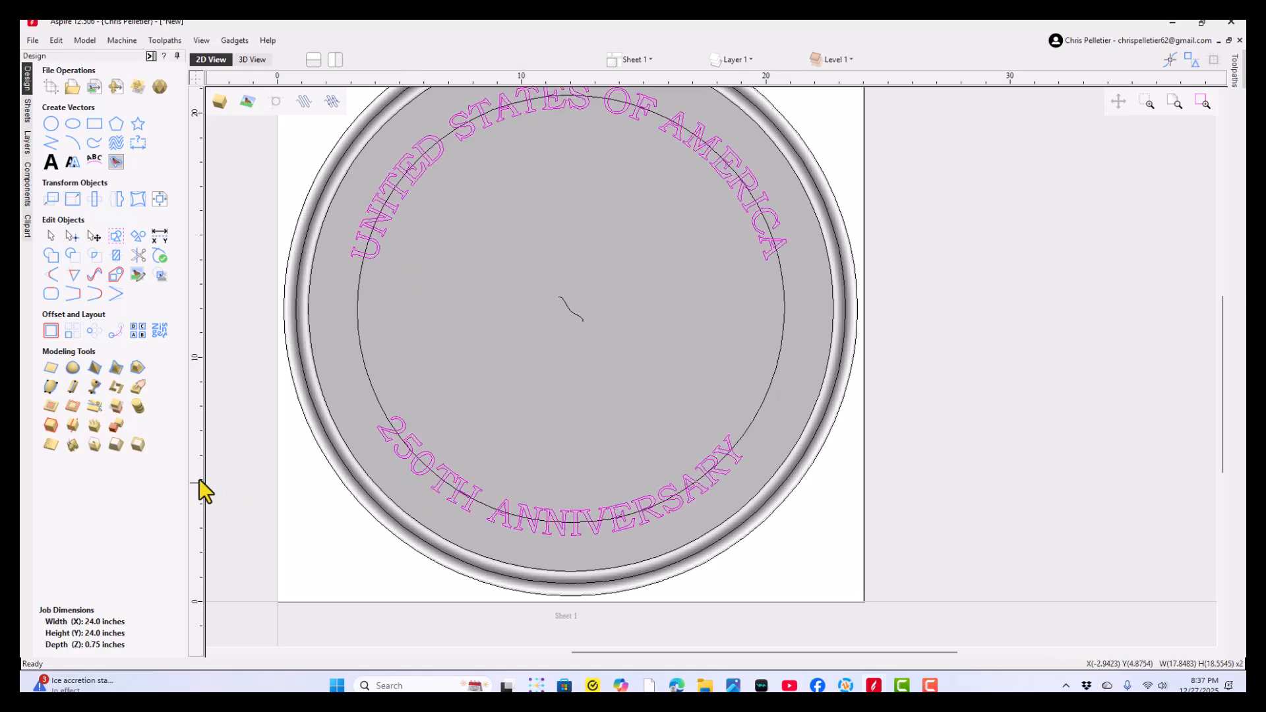
pyautogui.click(51, 368)
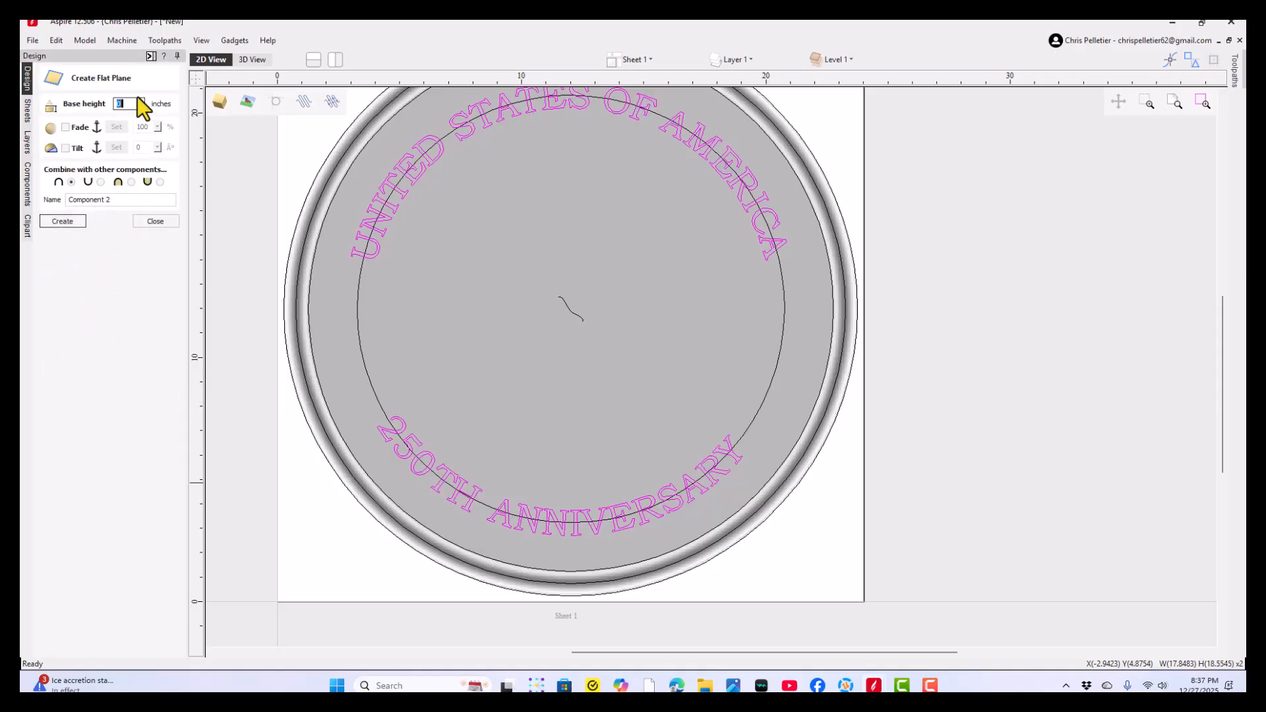
pyautogui.moveTo(135, 104); pyautogui.dragTo(51, 130)
pyautogui.press('Return')
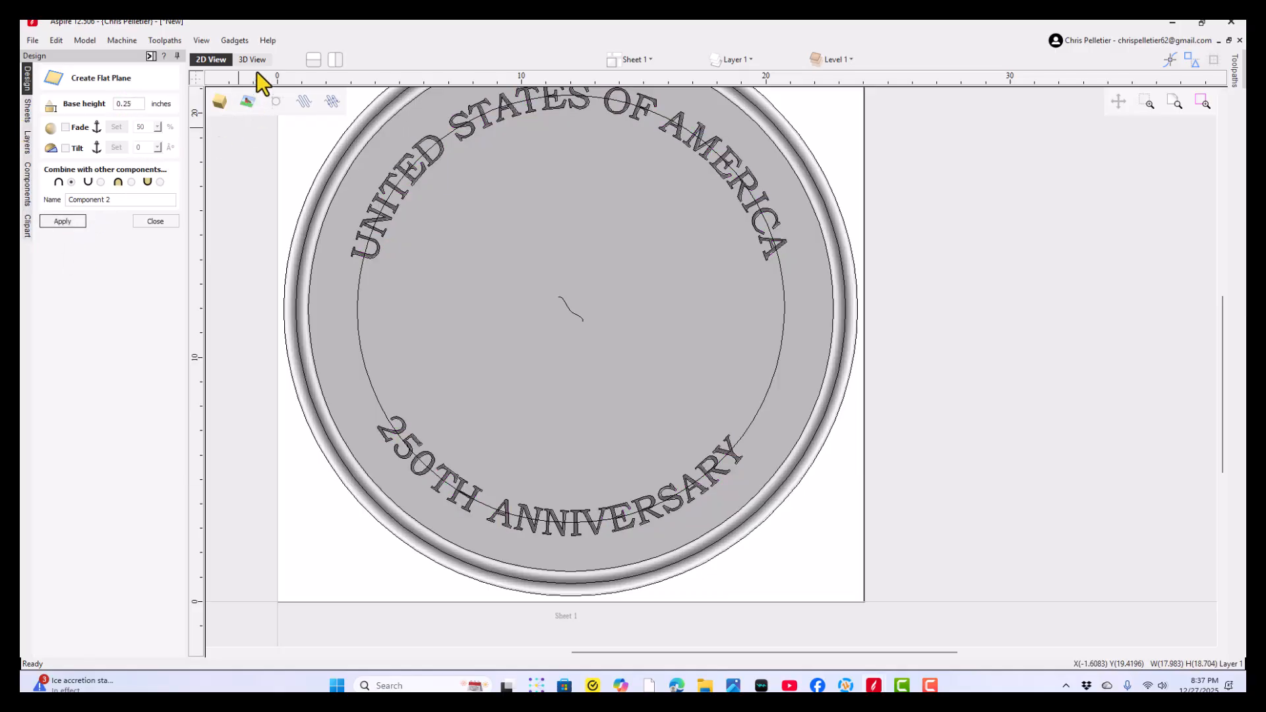
# - Adjust the base height of the lettering component directly on the 3D model and deselect it
pyautogui.click(254, 59)
pyautogui.moveTo(792, 293); pyautogui.dragTo(771, 402)
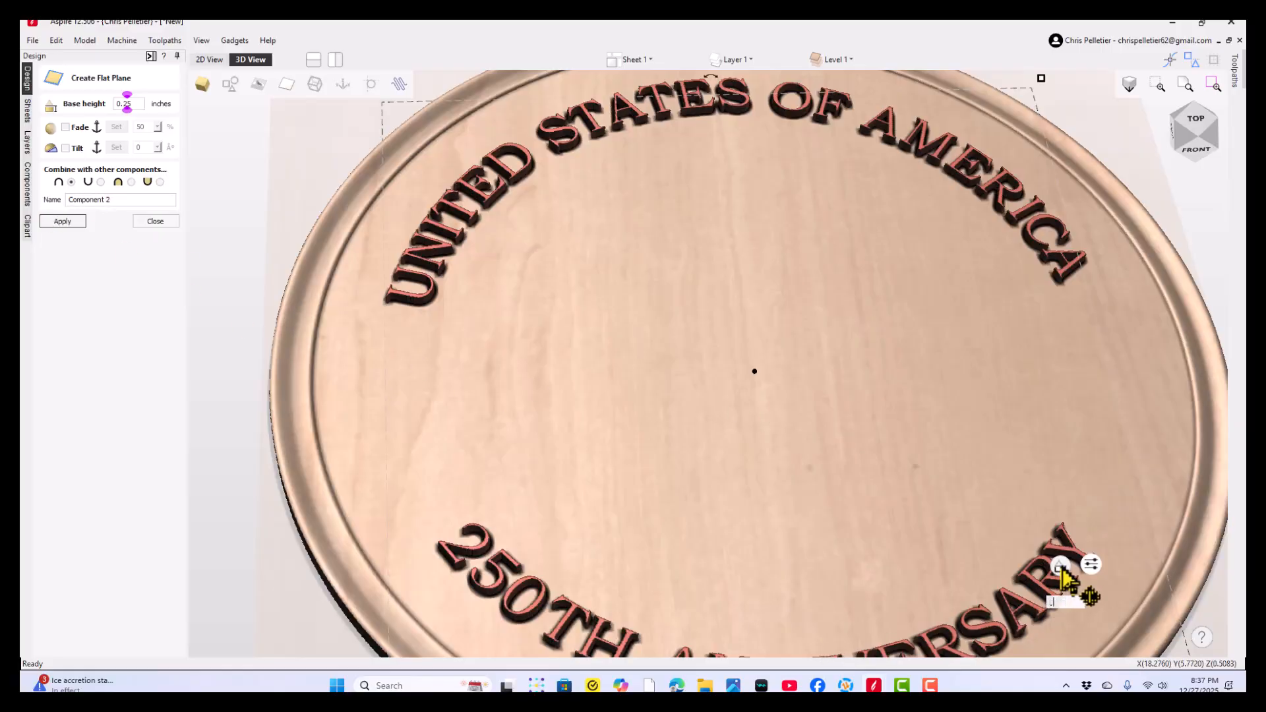
pyautogui.write('5')
pyautogui.press('Return')
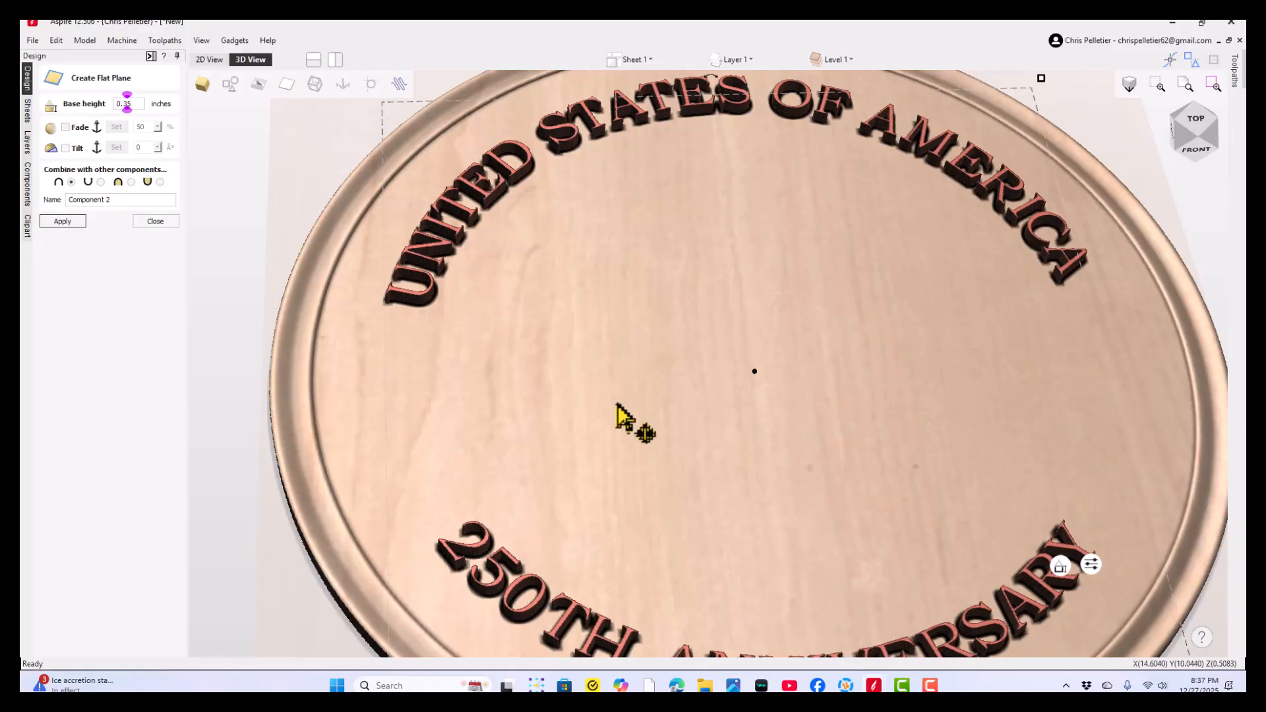
pyautogui.click(196, 243)
# - Inspect the raised lettering in 3D from several angles, checking the edges of the 250TH ANNIVERSARY letters up close
pyautogui.moveTo(756, 547); pyautogui.dragTo(778, 593)
pyautogui.scroll(4, 517, 560)
pyautogui.moveTo(517, 559); pyautogui.dragTo(529, 560)
pyautogui.moveTo(528, 560); pyautogui.dragTo(483, 370, button='middle')
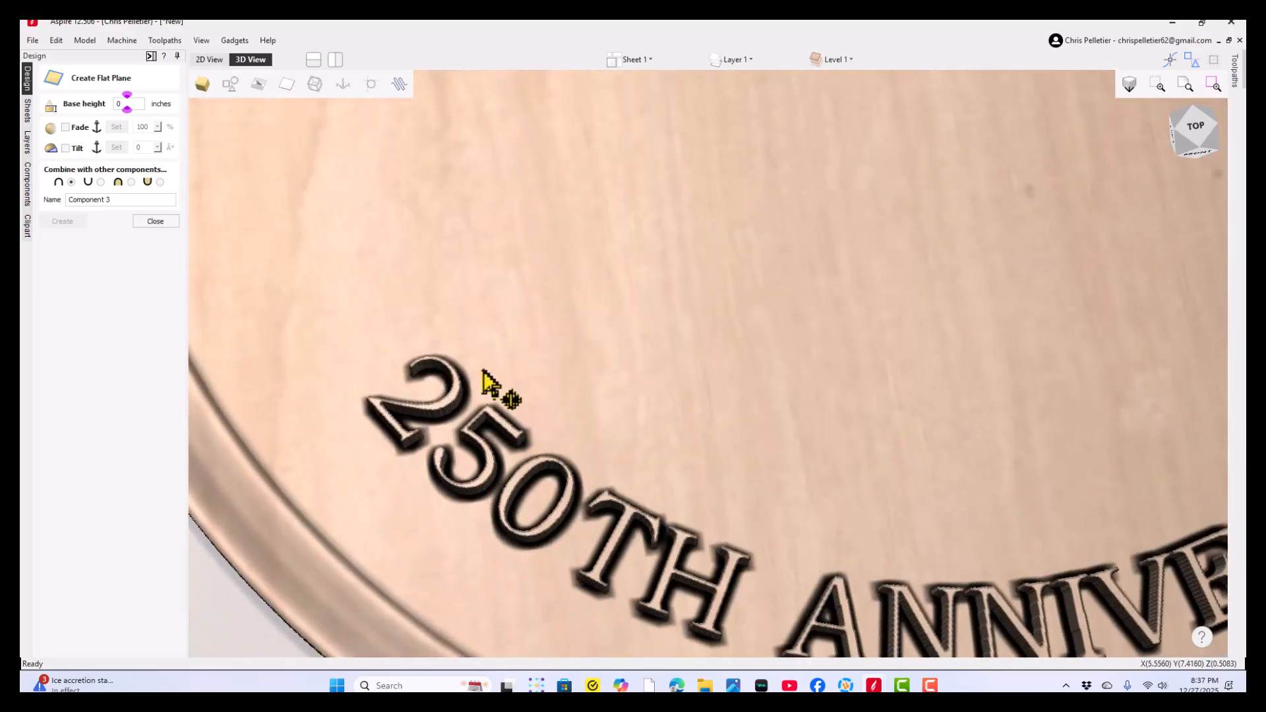
pyautogui.moveTo(611, 422); pyautogui.dragTo(615, 461)
pyautogui.scroll(-2, 605, 447)
pyautogui.scroll(-4, 606, 450)
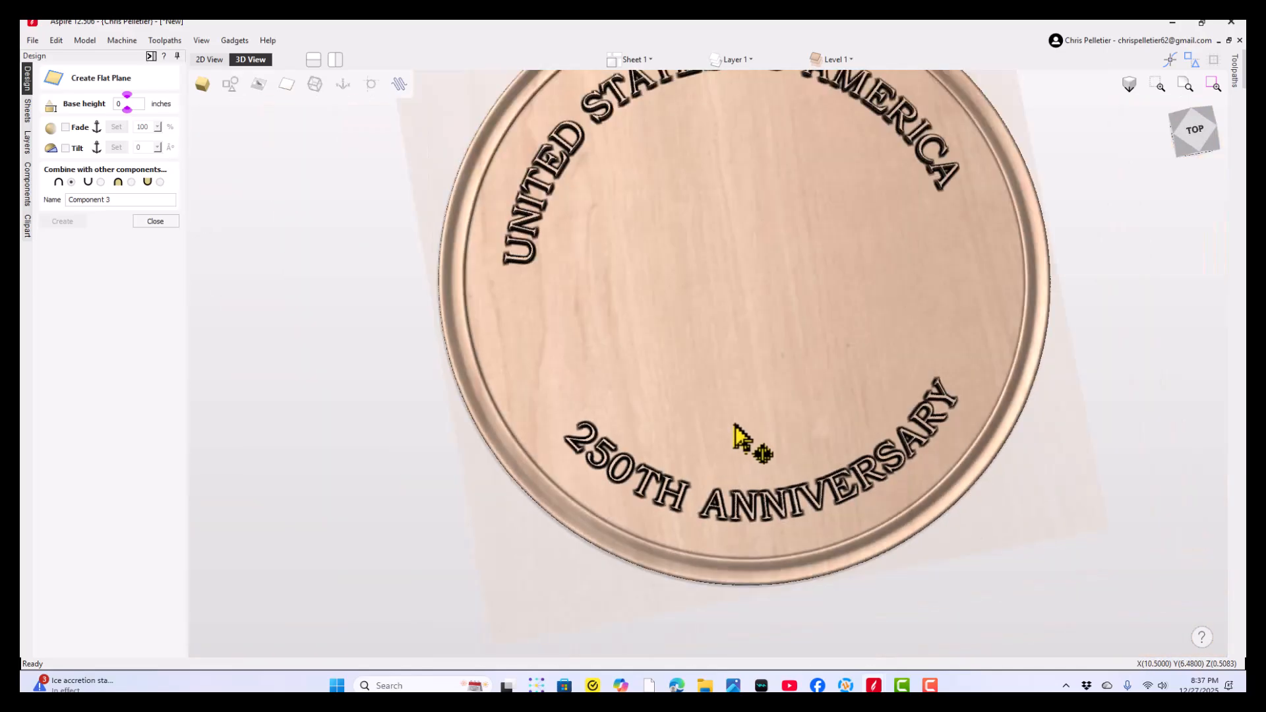
pyautogui.moveTo(741, 438); pyautogui.dragTo(666, 497)
pyautogui.moveTo(669, 632); pyautogui.dragTo(664, 635)
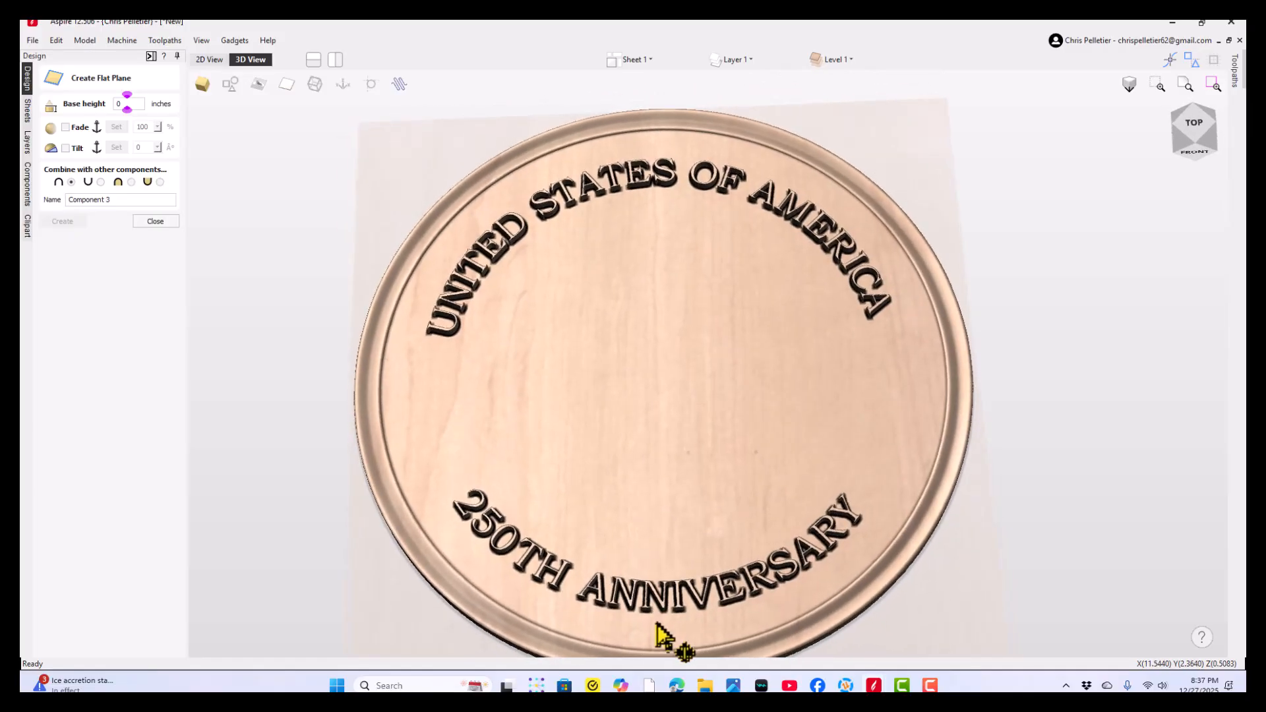
pyautogui.scroll(3, 656, 623)
pyautogui.moveTo(653, 586); pyautogui.dragTo(686, 580)
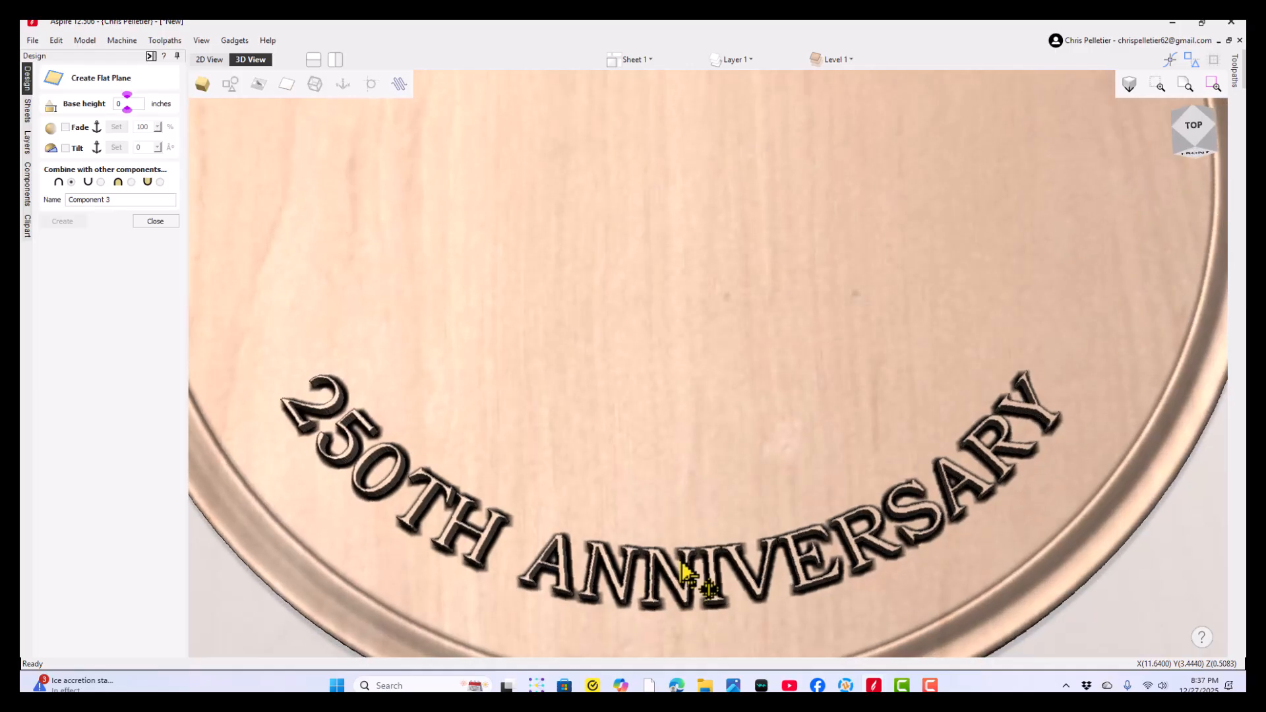
pyautogui.scroll(3, 655, 585)
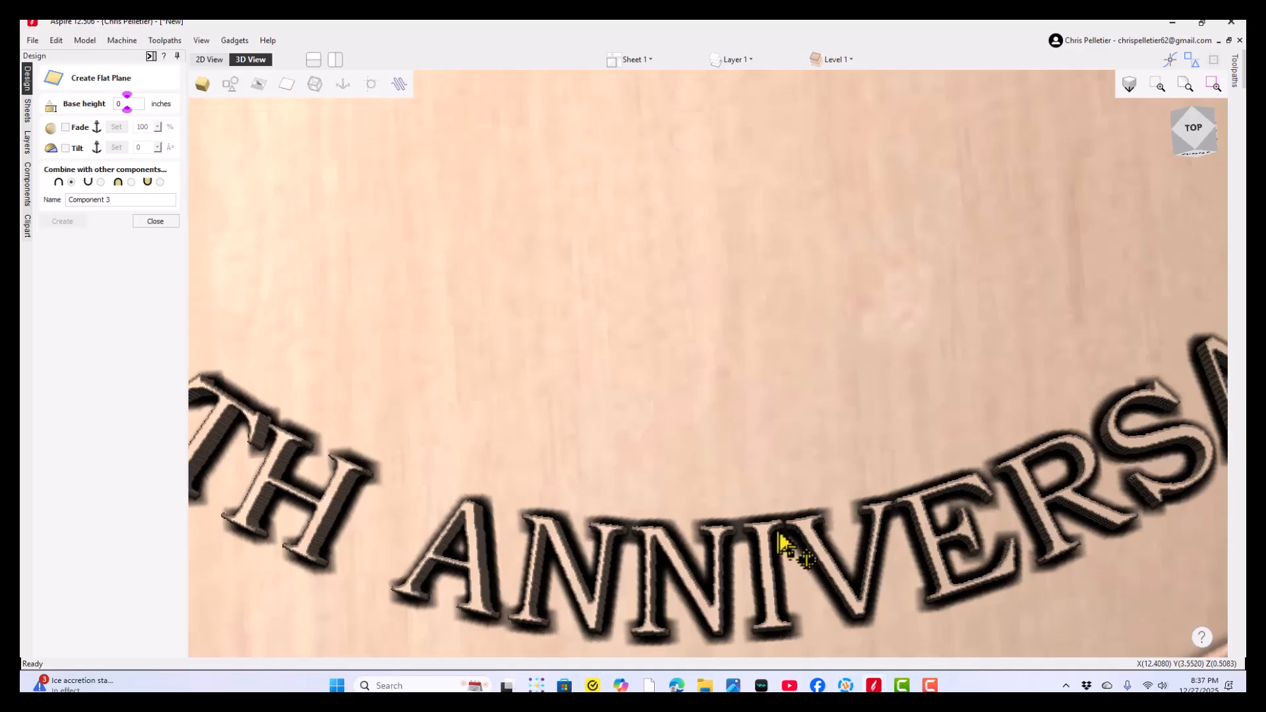
pyautogui.moveTo(789, 551); pyautogui.dragTo(582, 477)
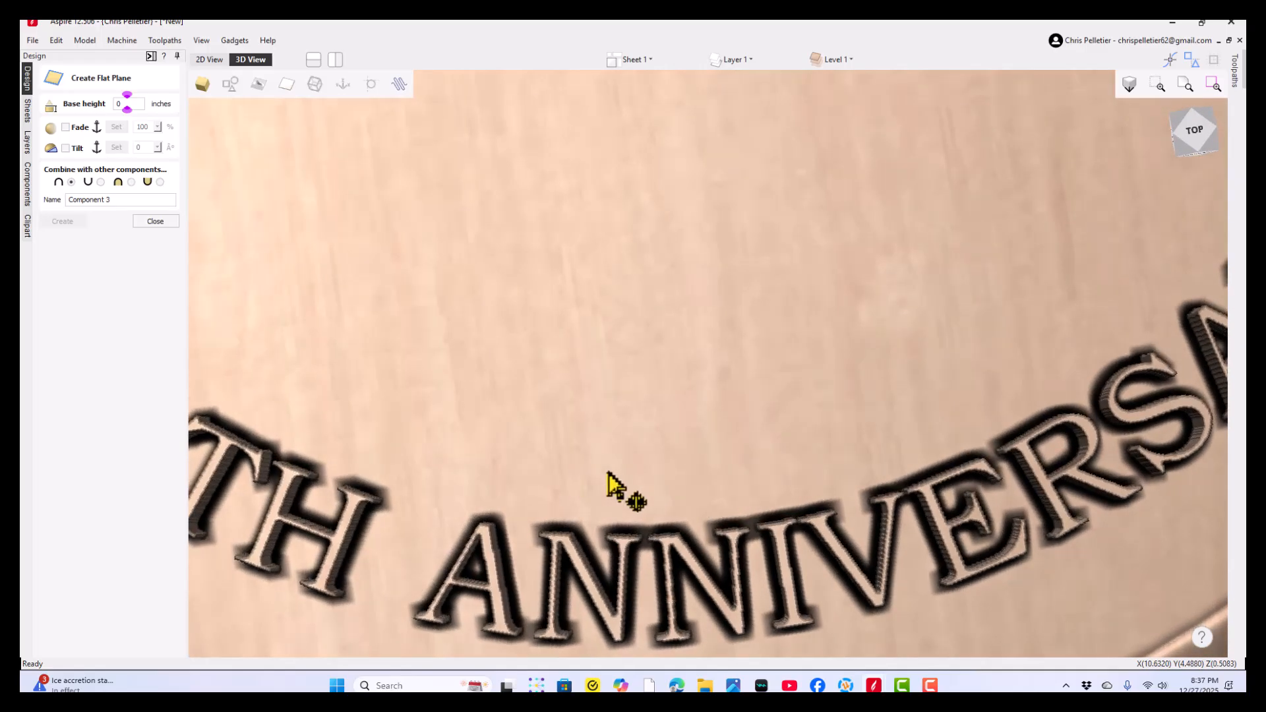
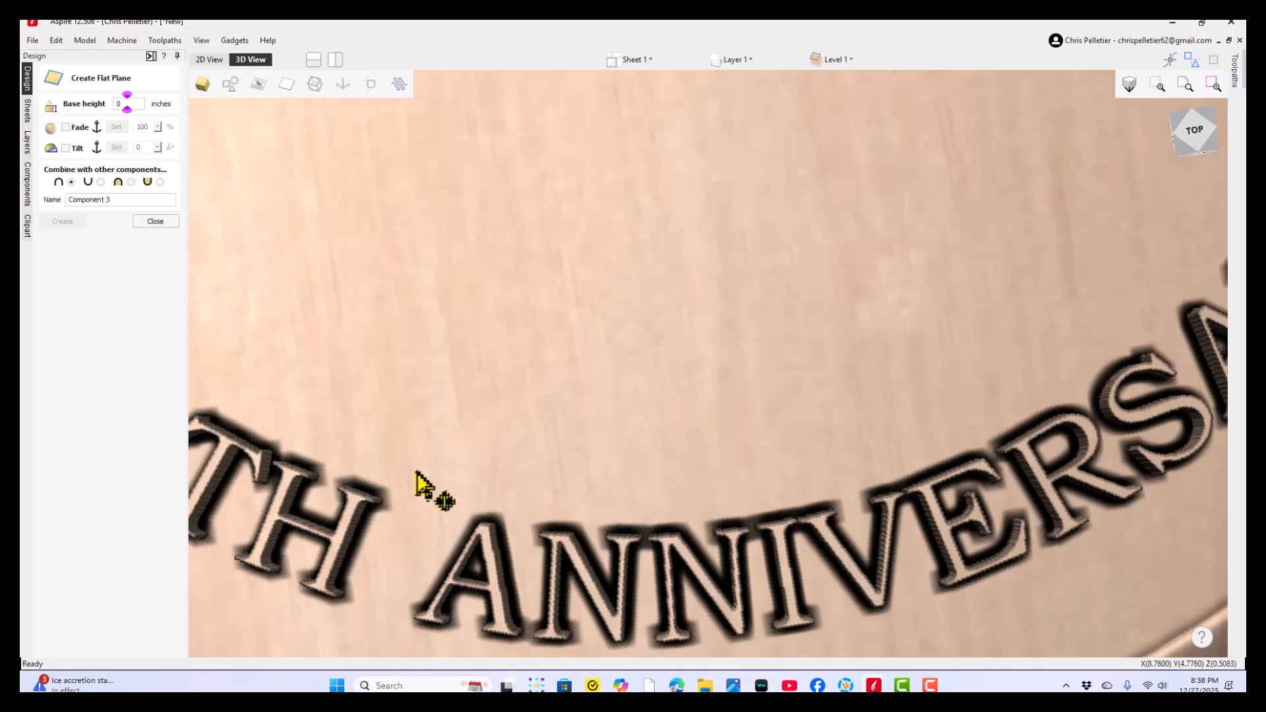
# - Leave the flat plane tool and hide Component 1, the coin base, so only the lettering component is shown
pyautogui.scroll(-1, 413, 500)
pyautogui.moveTo(532, 529); pyautogui.dragTo(560, 542)
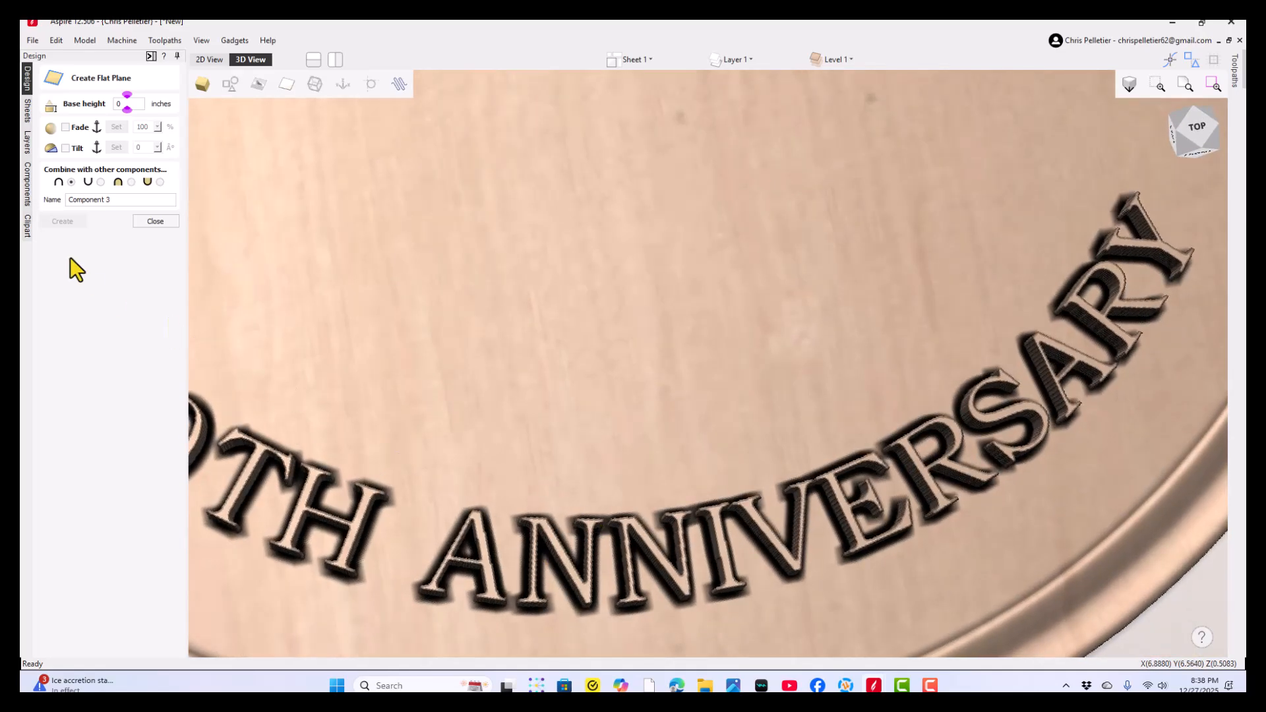
pyautogui.click(157, 221)
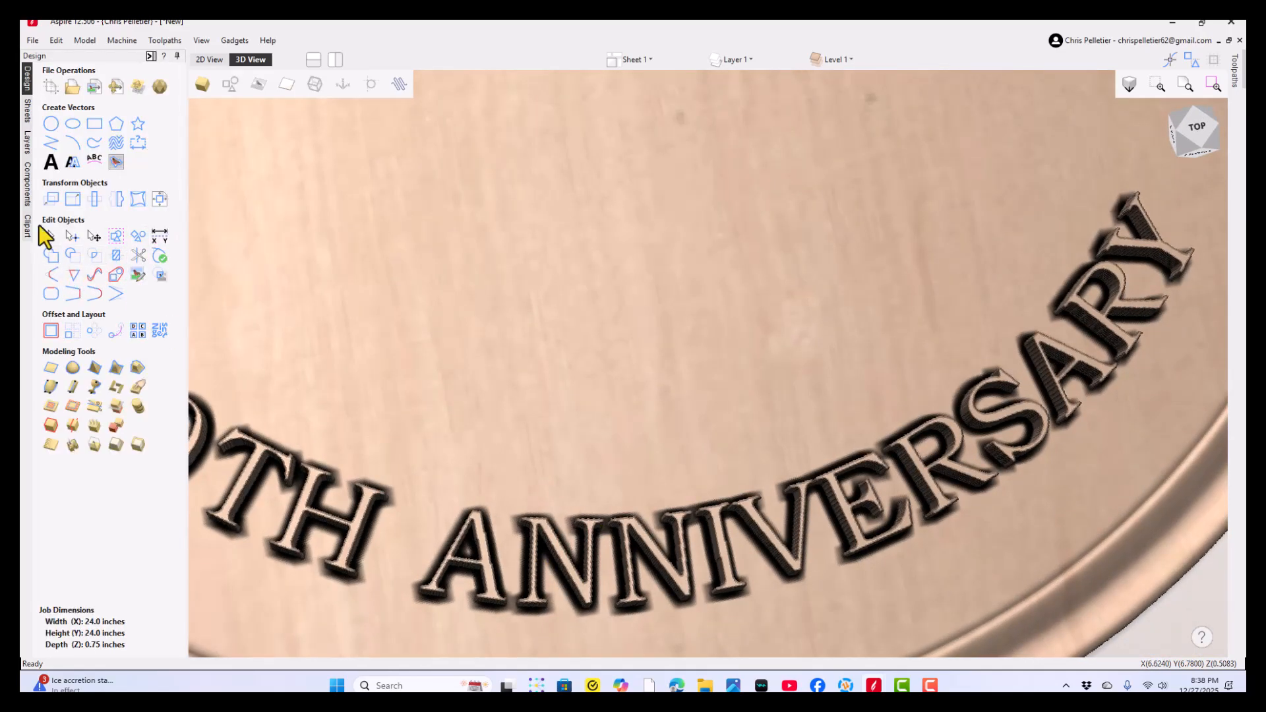
pyautogui.click(28, 187)
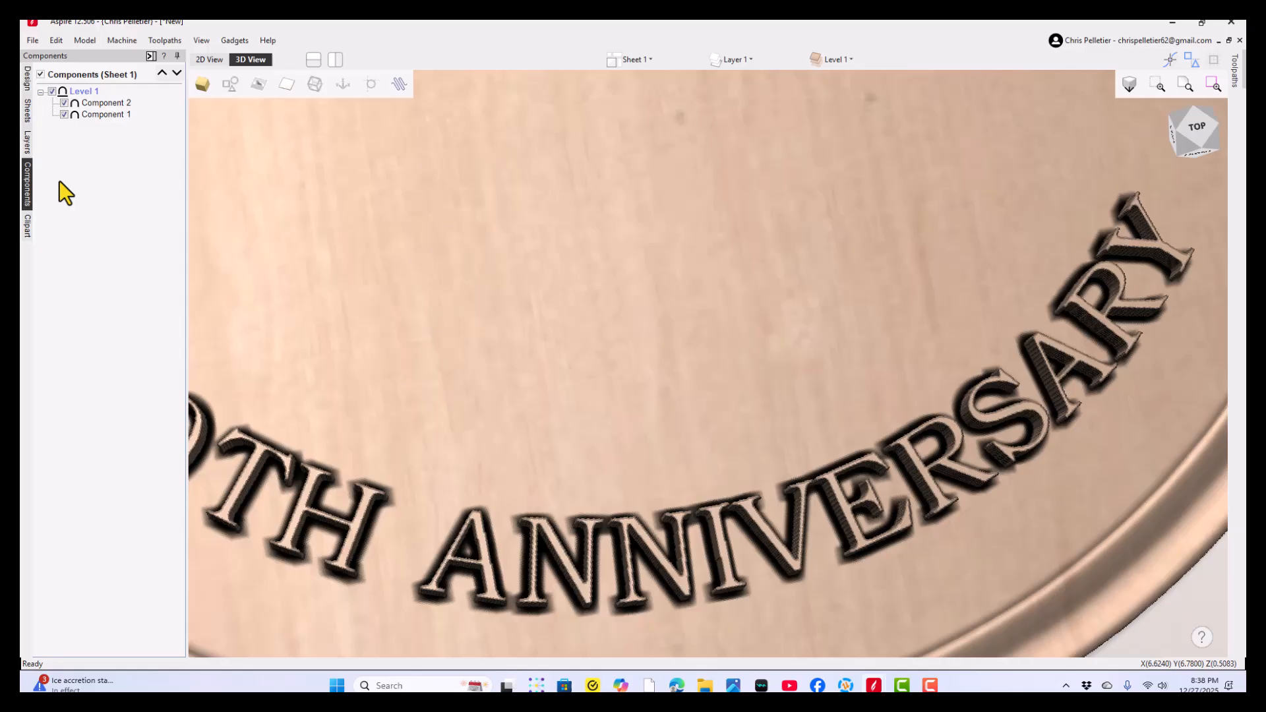
pyautogui.click(63, 114)
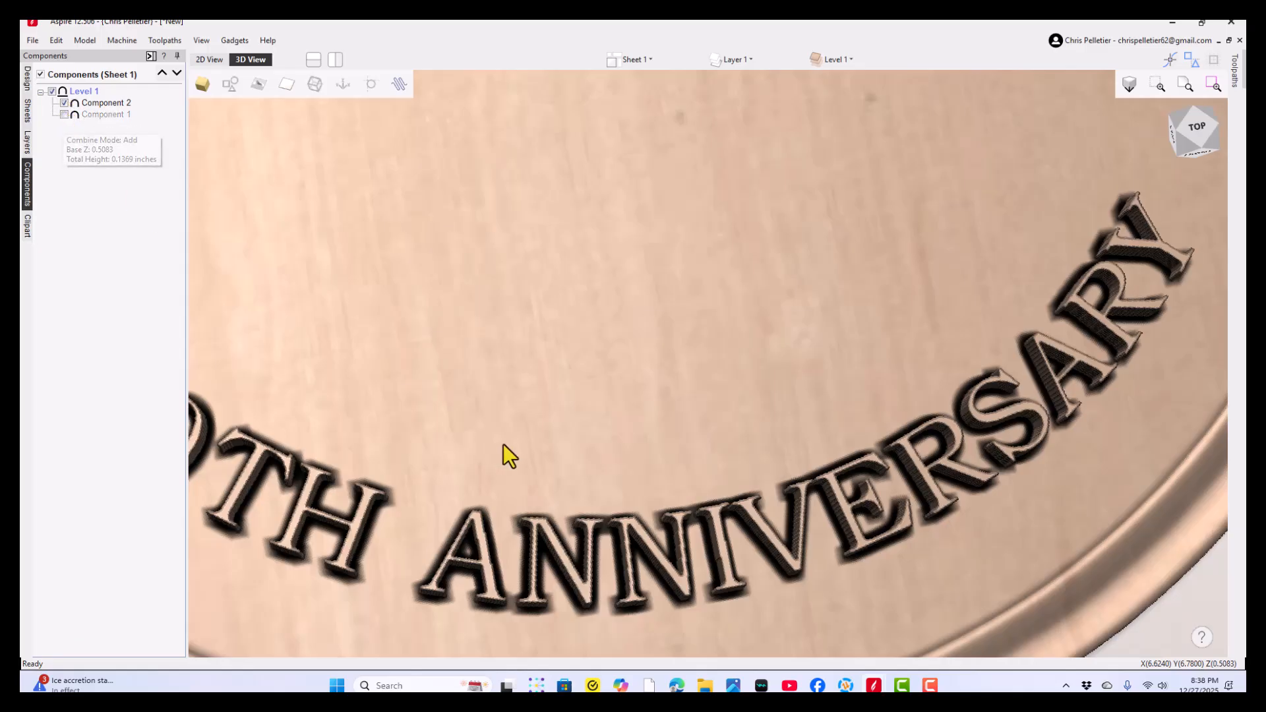
# - Add an 8° draft angle to the visible raised lettering component
pyautogui.scroll(-5, 699, 428)
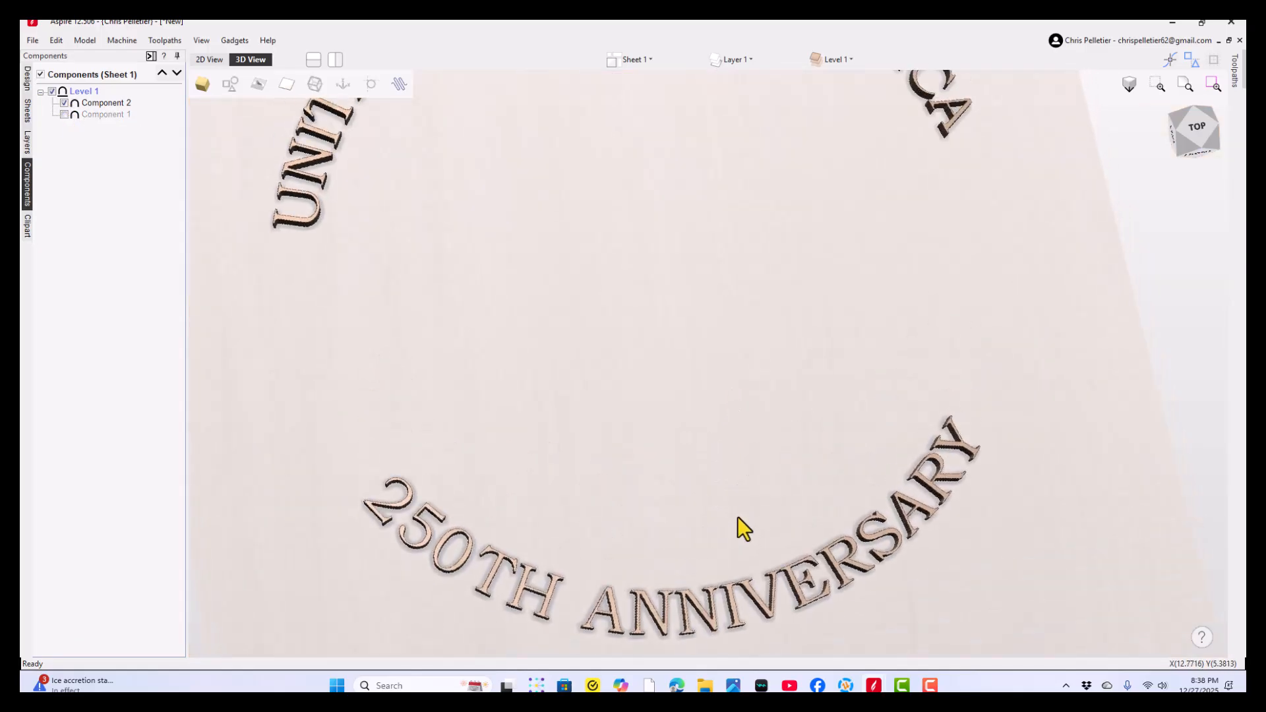
pyautogui.moveTo(707, 499); pyautogui.dragTo(639, 441)
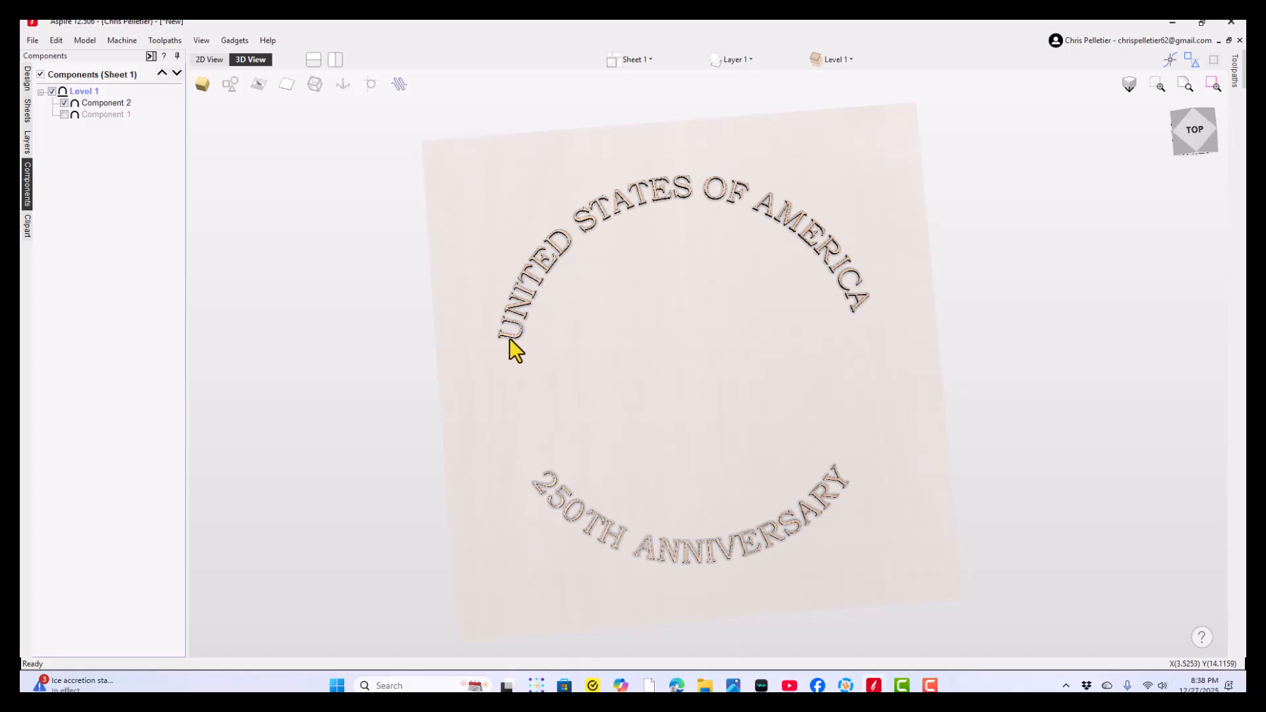
pyautogui.scroll(4, 509, 338)
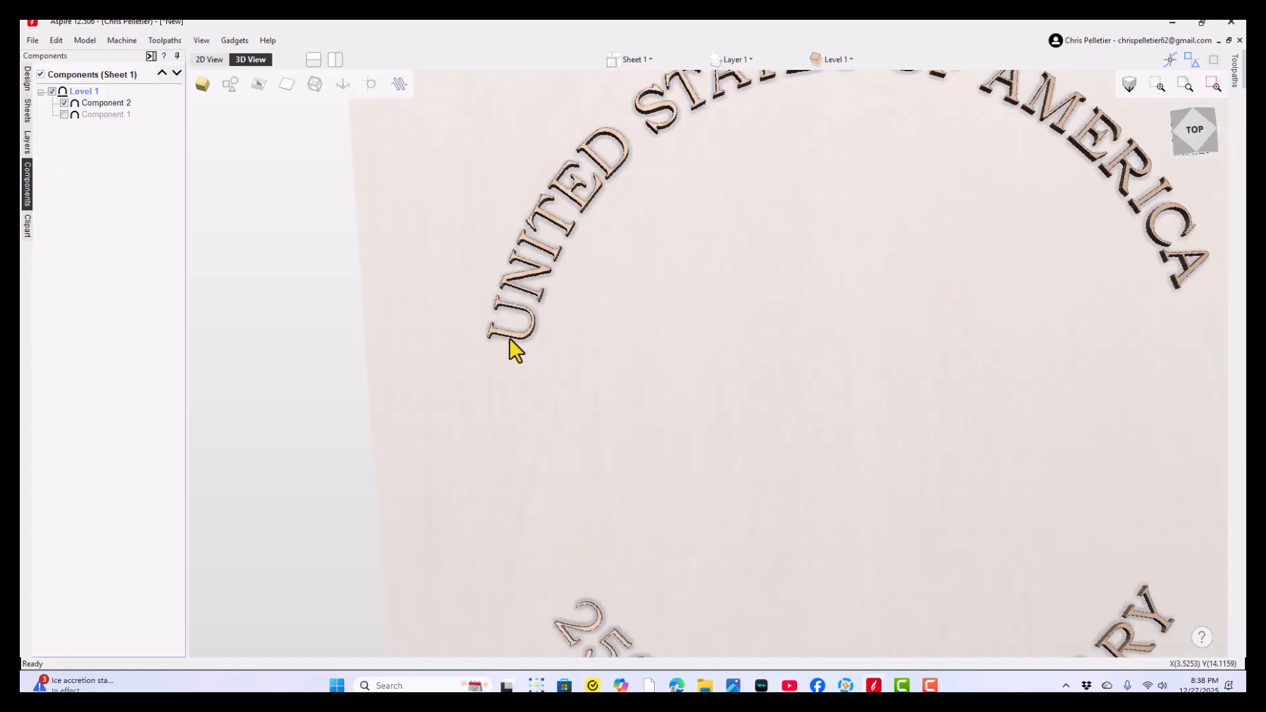
pyautogui.click(511, 338)
pyautogui.scroll(-5, 514, 350)
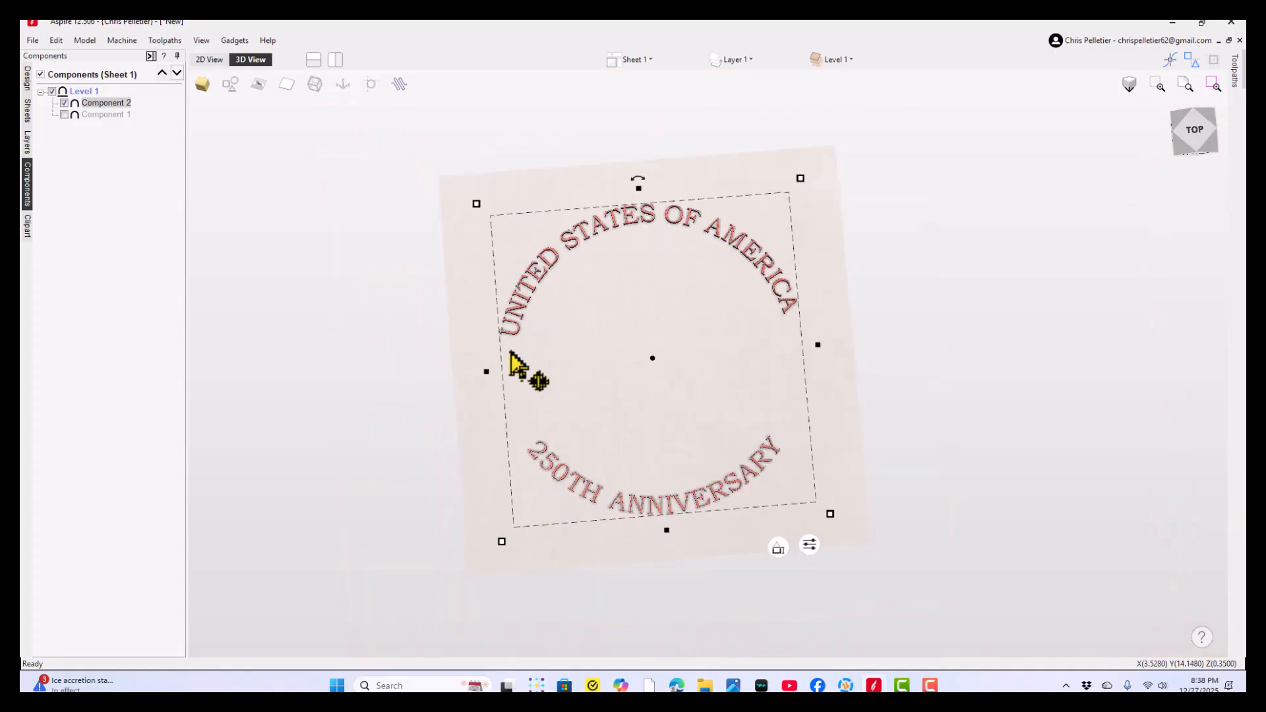
pyautogui.click(28, 83)
pyautogui.click(109, 446)
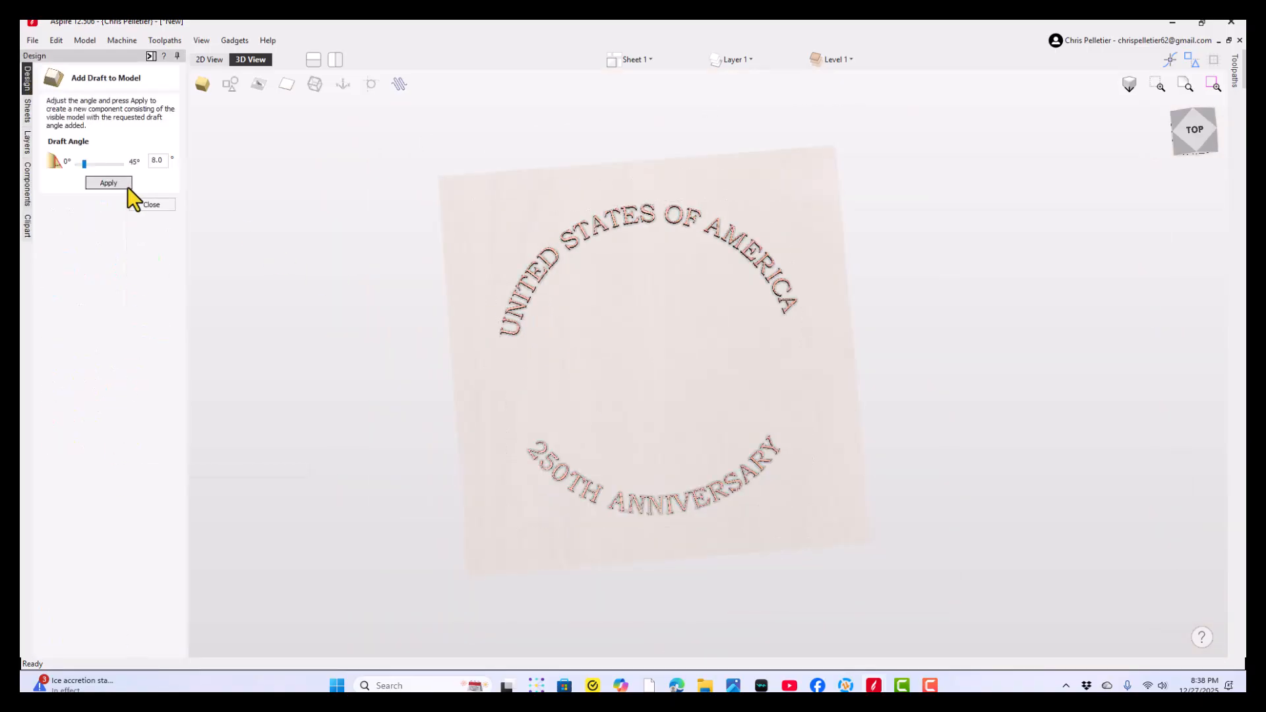
pyautogui.scroll(6, 508, 316)
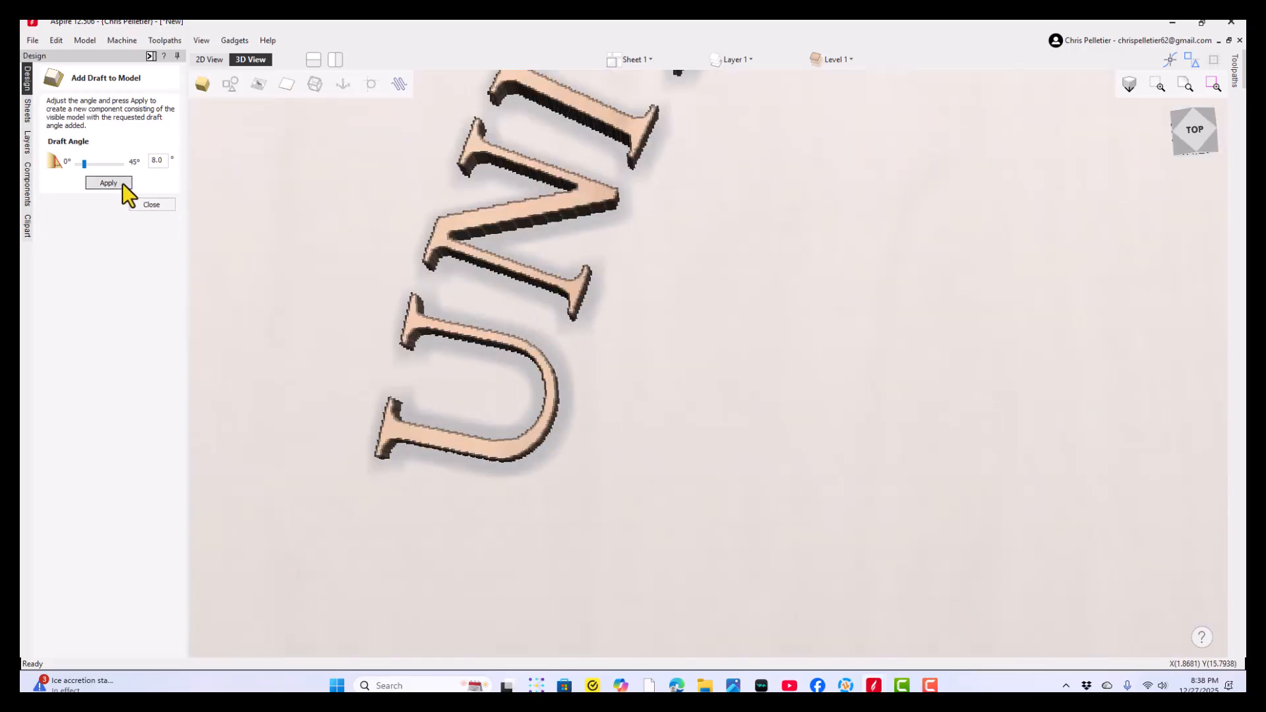
pyautogui.click(123, 183)
pyautogui.click(162, 207)
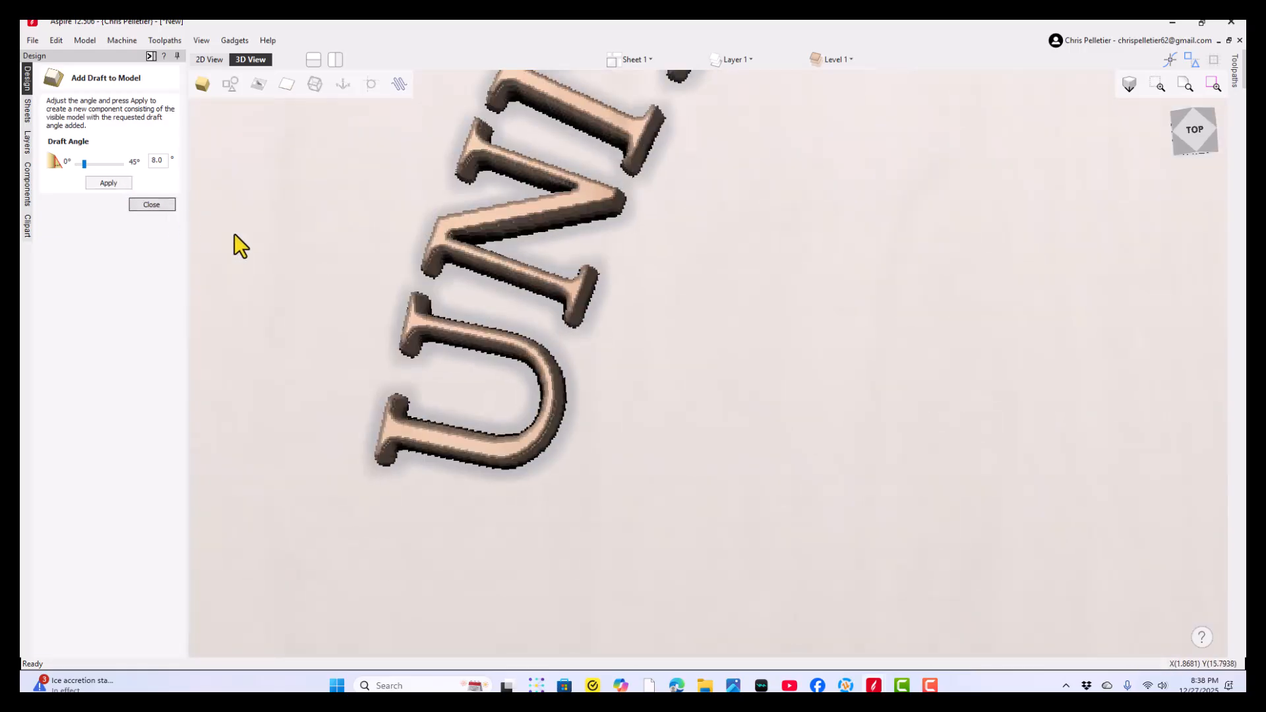
# - Hide the original lettering component and bake slight smoothing into the drafted lettering, keeping transparency preserved
pyautogui.click(26, 184)
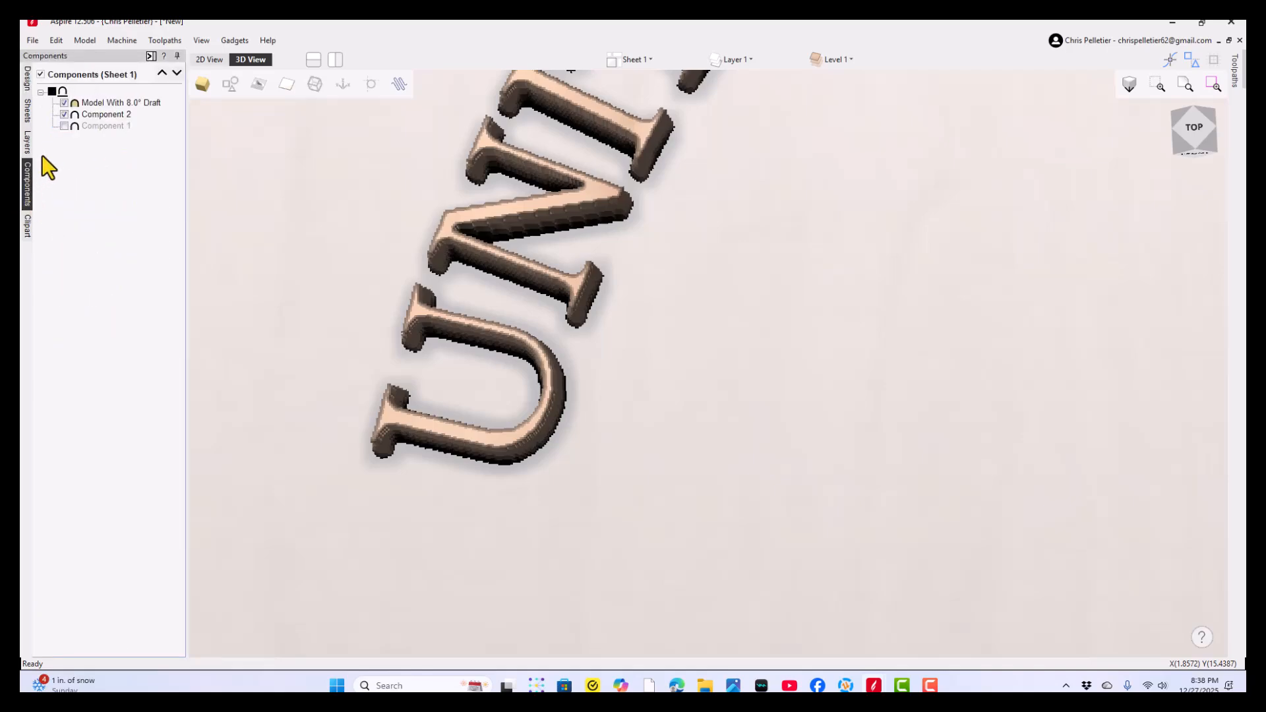
pyautogui.click(63, 115)
pyautogui.click(26, 80)
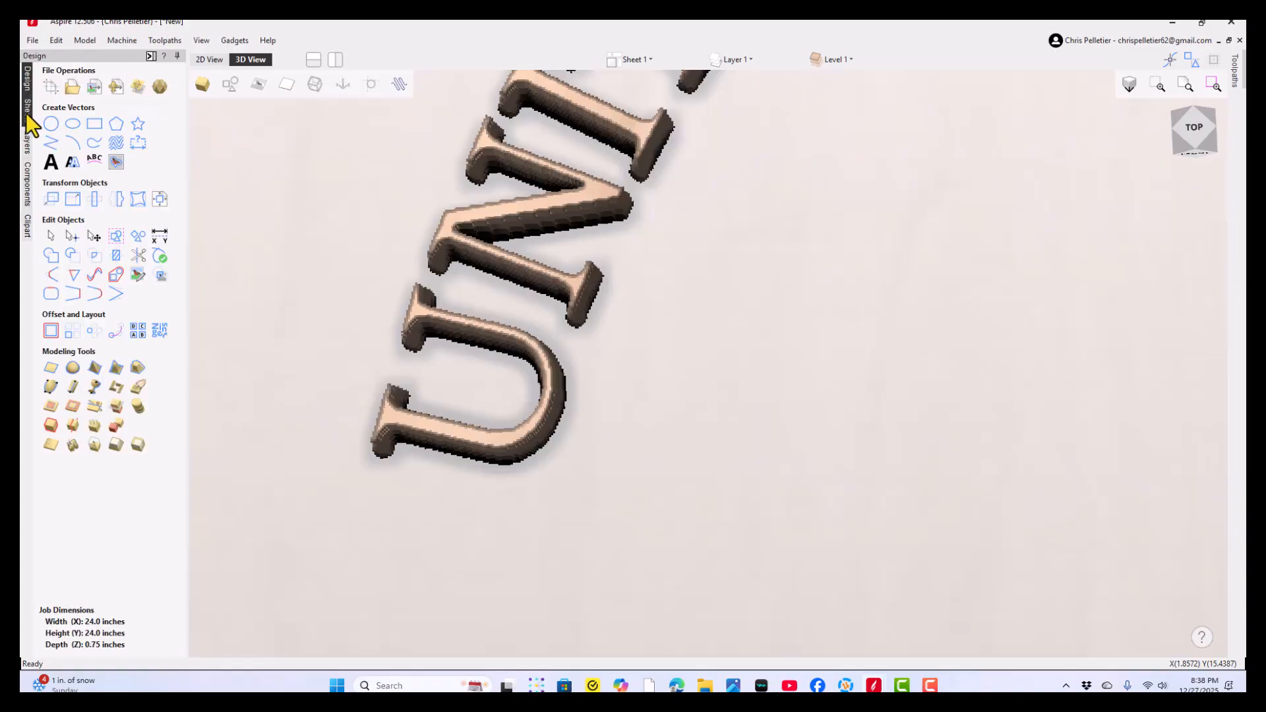
pyautogui.click(51, 446)
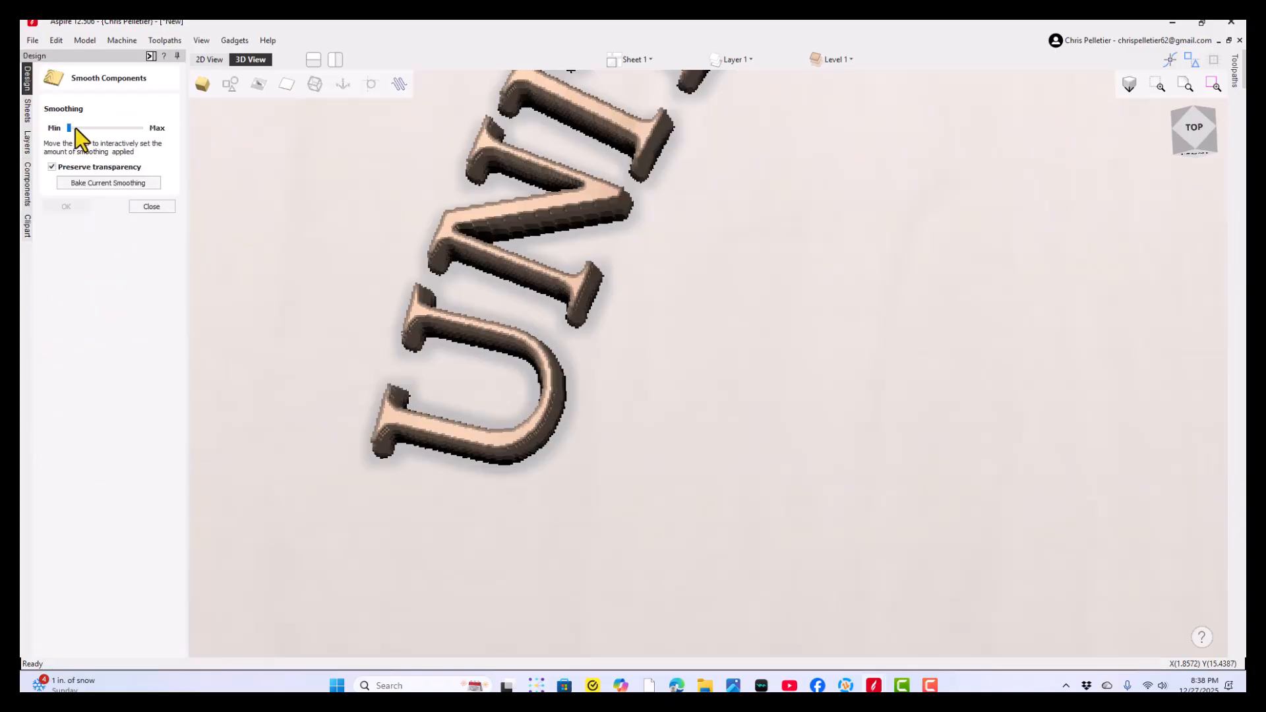
pyautogui.click(75, 128)
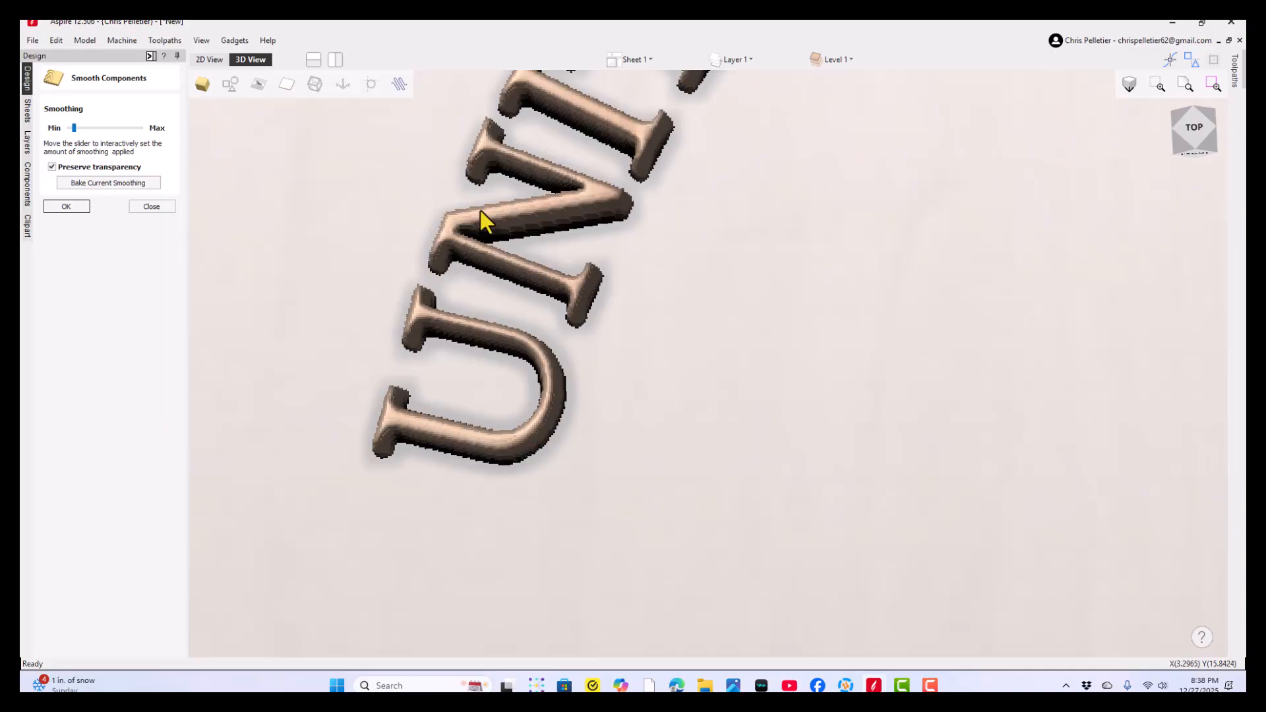
pyautogui.moveTo(593, 306); pyautogui.dragTo(623, 316)
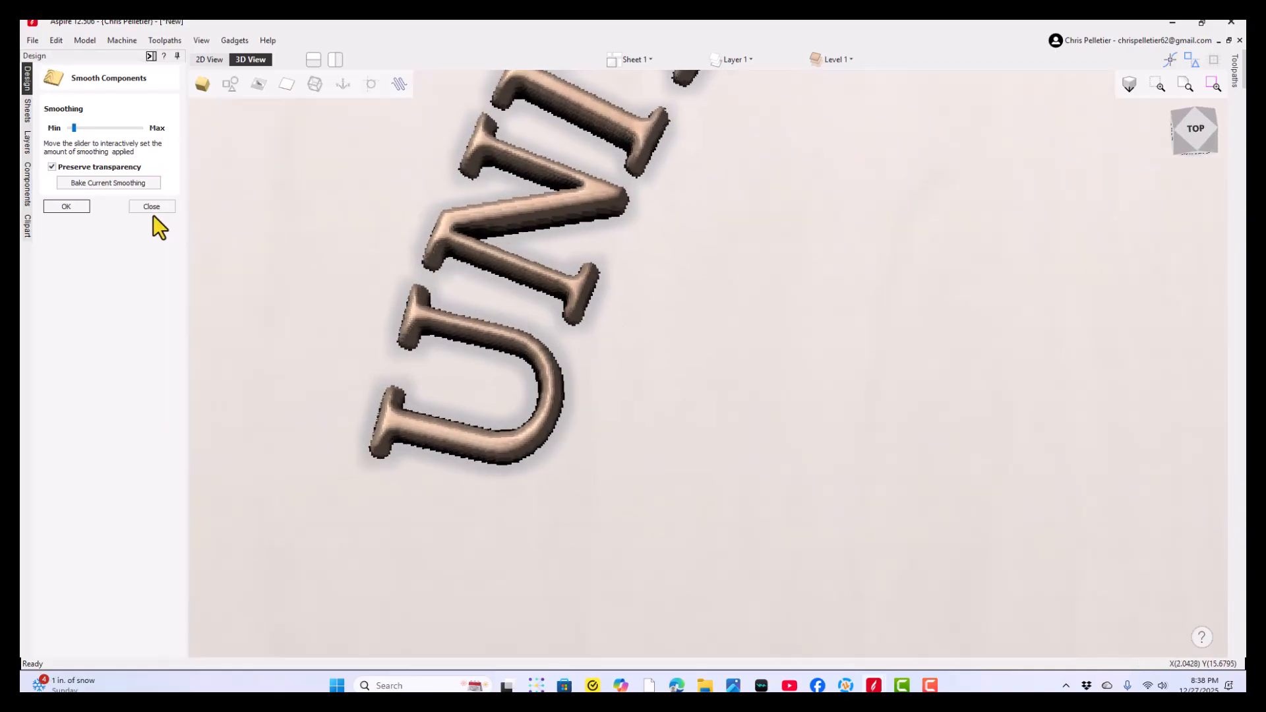
pyautogui.click(101, 184)
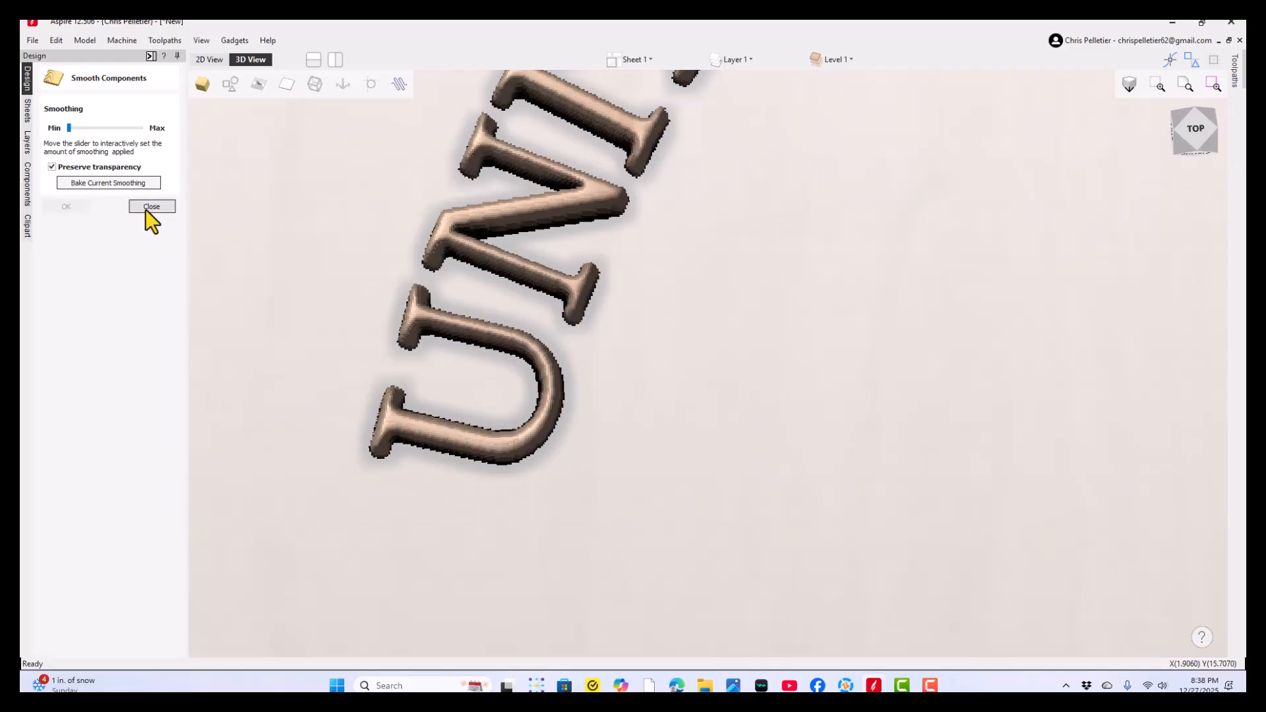
pyautogui.click(151, 207)
# - Show the coin base component again and set the drafted lettering's combine mode to Add
pyautogui.click(27, 188)
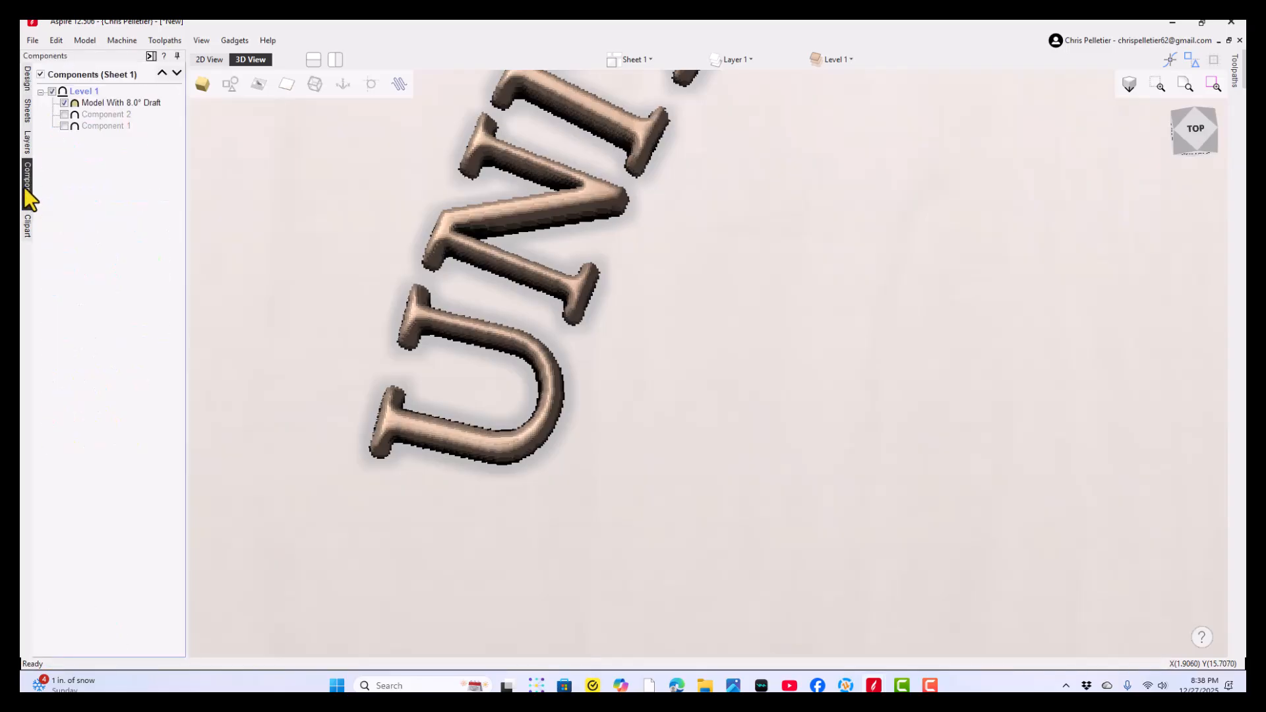
pyautogui.click(64, 126)
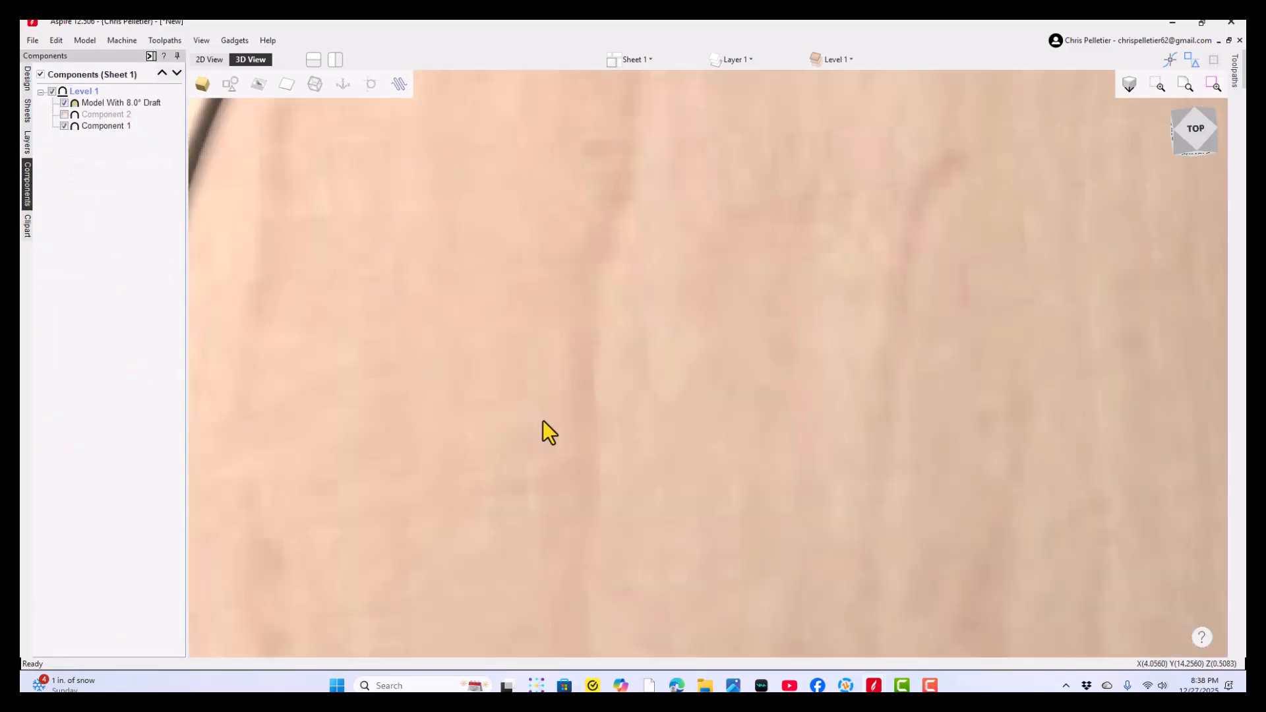
pyautogui.scroll(-3, 549, 433)
pyautogui.rightClick(95, 105)
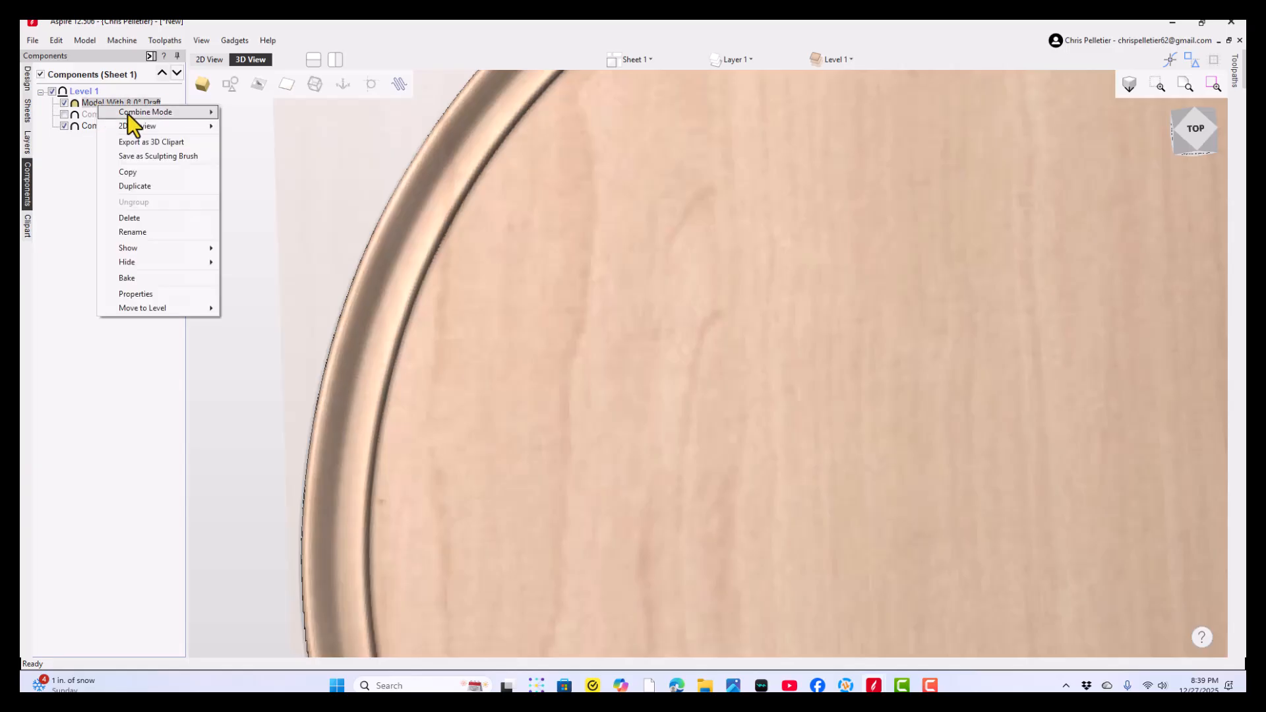
pyautogui.moveTo(184, 112)
pyautogui.click(248, 113)
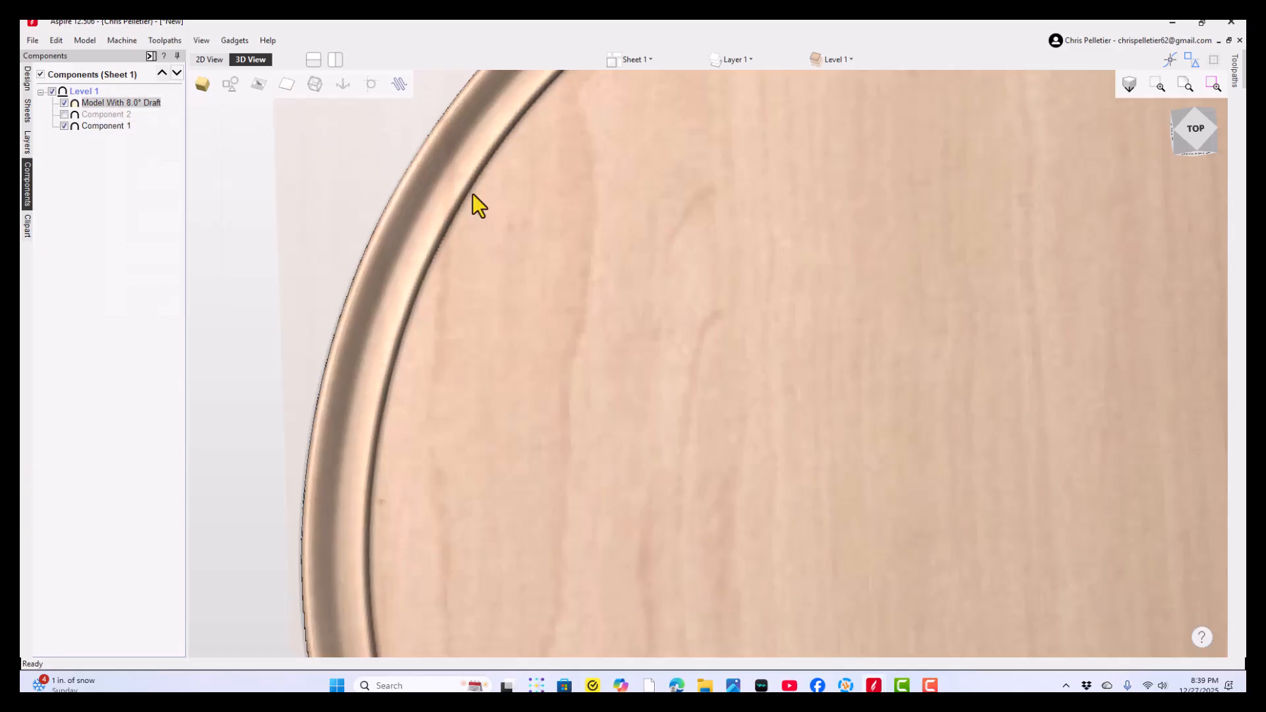
# - Inspect the drafted and smoothed lettering on the coin, viewing the 250TH characters up close and the whole face
pyautogui.scroll(-5, 667, 347)
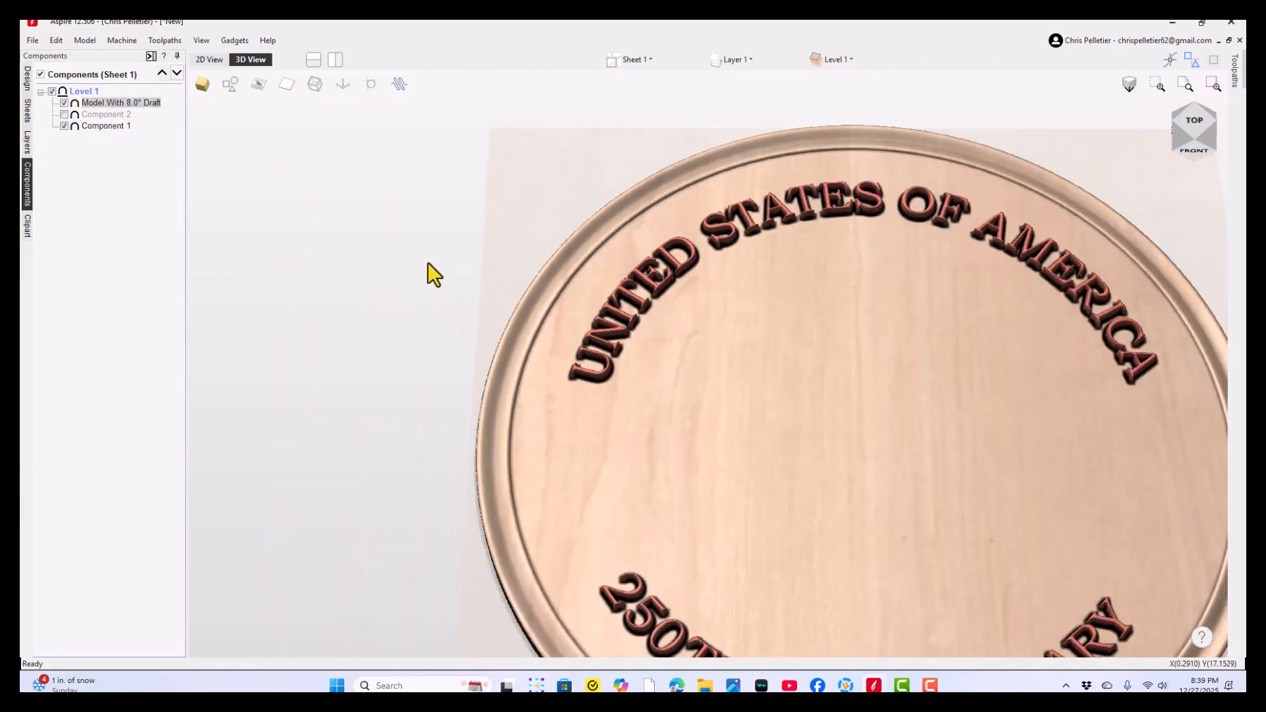
pyautogui.moveTo(747, 650); pyautogui.dragTo(615, 381)
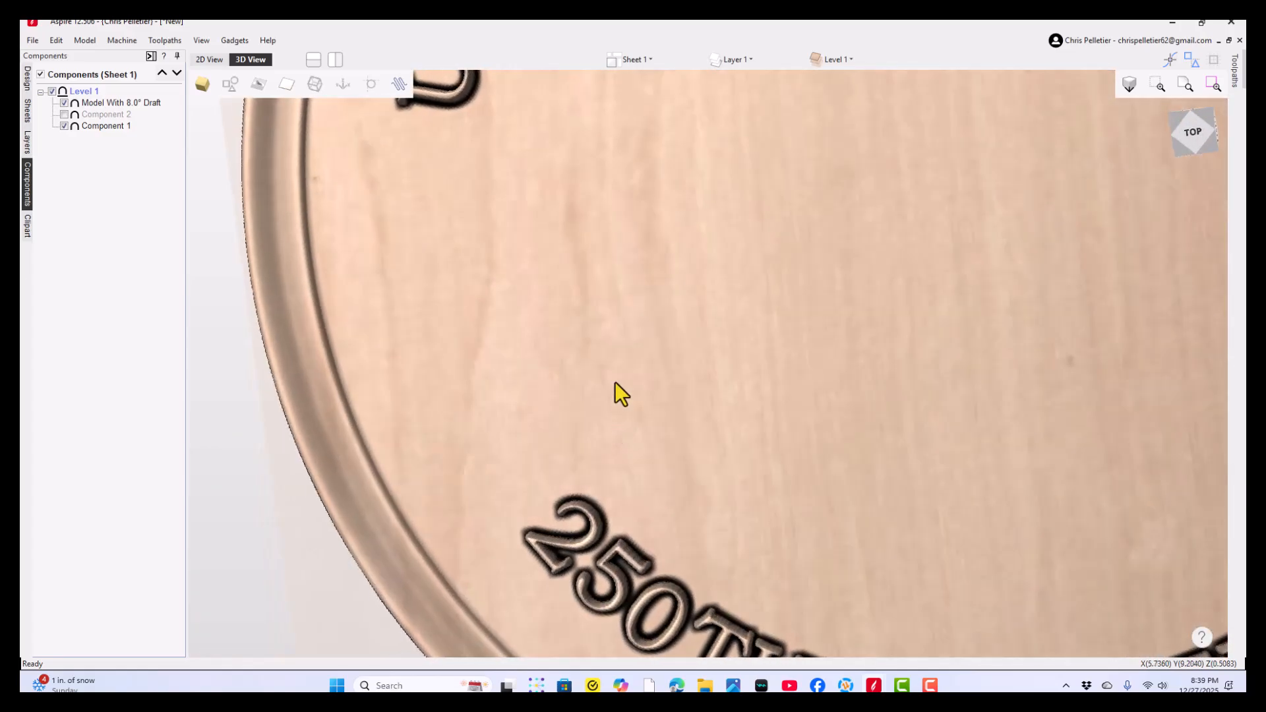
pyautogui.scroll(3, 657, 575)
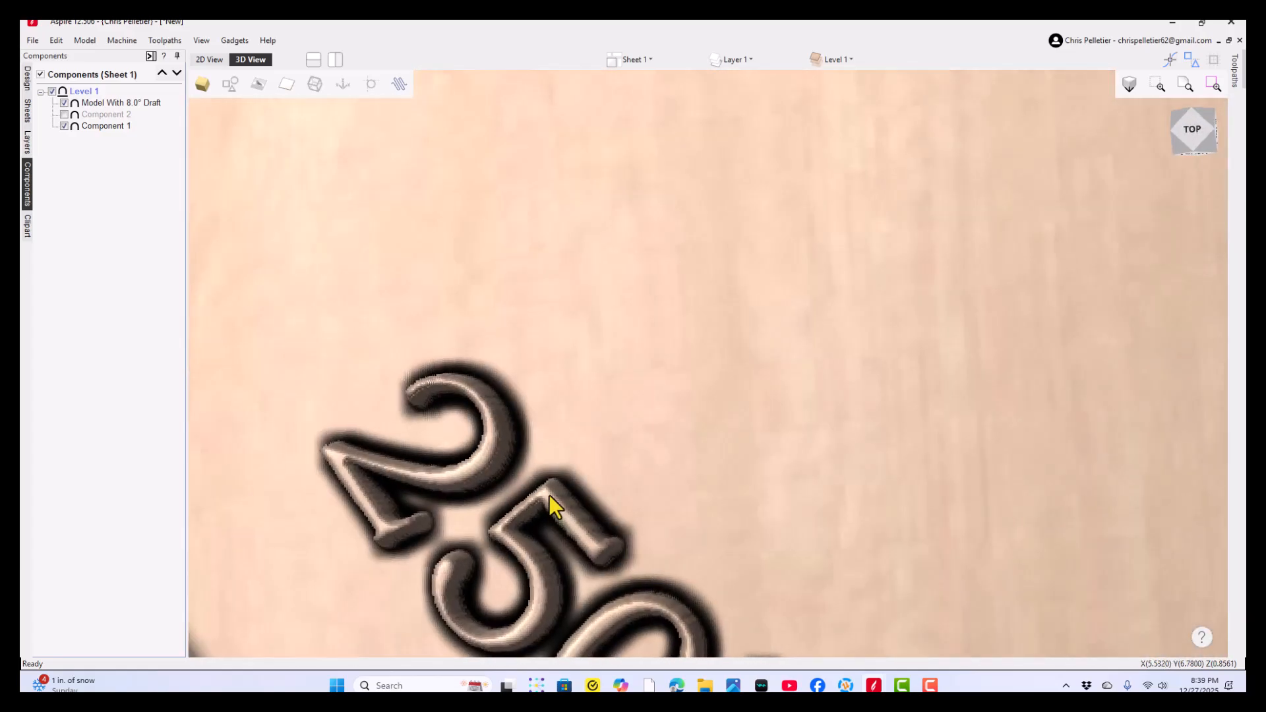
pyautogui.scroll(-5, 614, 485)
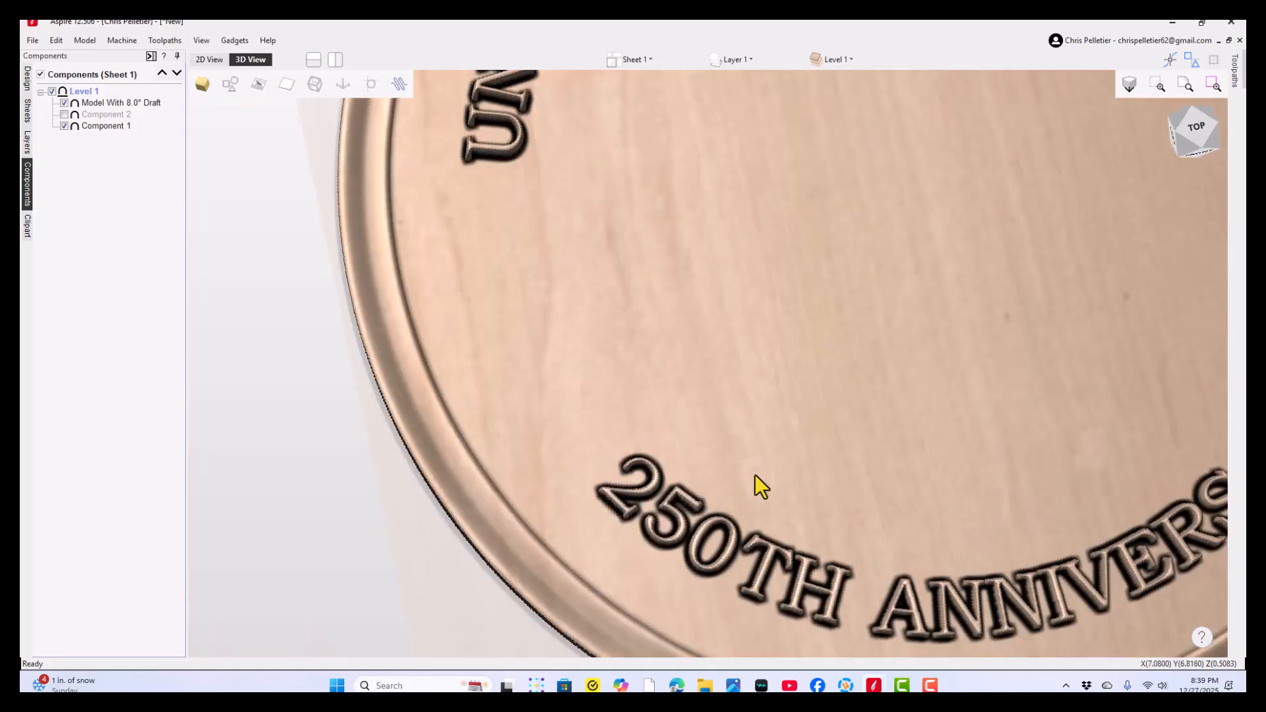
pyautogui.scroll(-2, 748, 442)
pyautogui.moveTo(896, 397); pyautogui.dragTo(718, 497, button='middle')
pyautogui.moveTo(718, 496); pyautogui.dragTo(597, 531)
pyautogui.moveTo(587, 360); pyautogui.dragTo(579, 358)
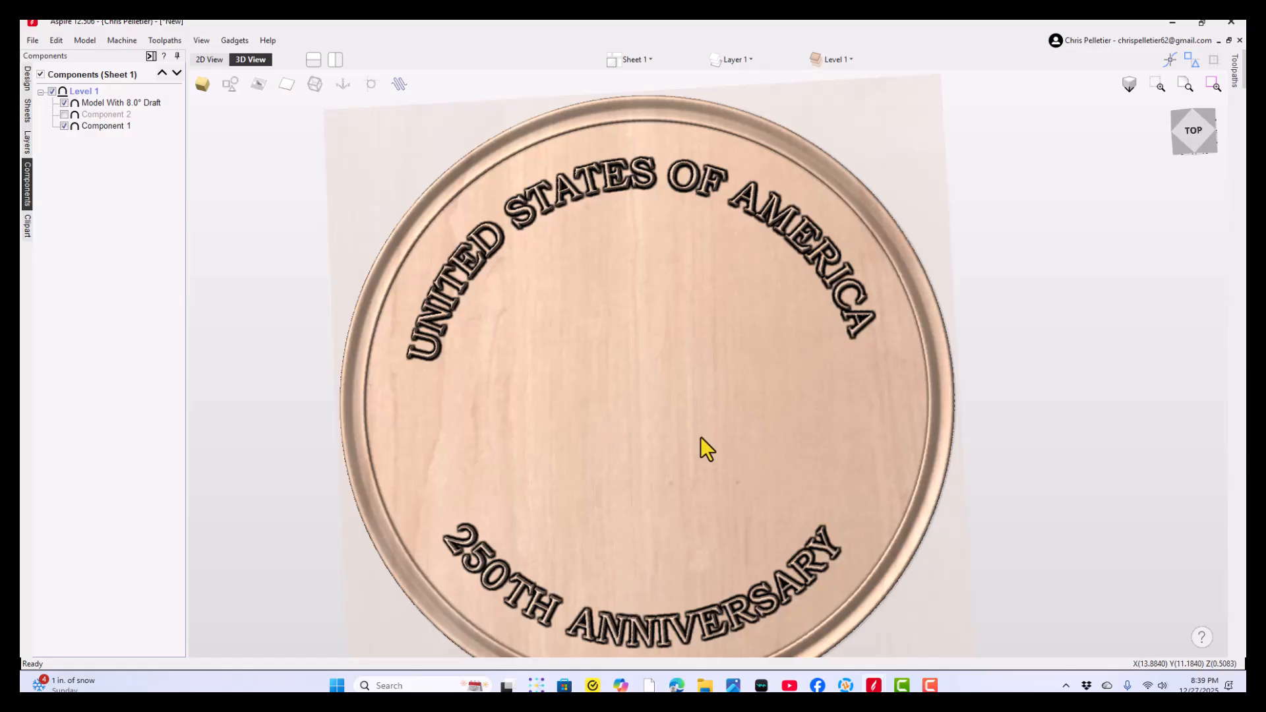
# - Add the text "1776" in the 2D view on the left half of the coin, at about X 6.0, Y 10.84 inches
pyautogui.click(209, 59)
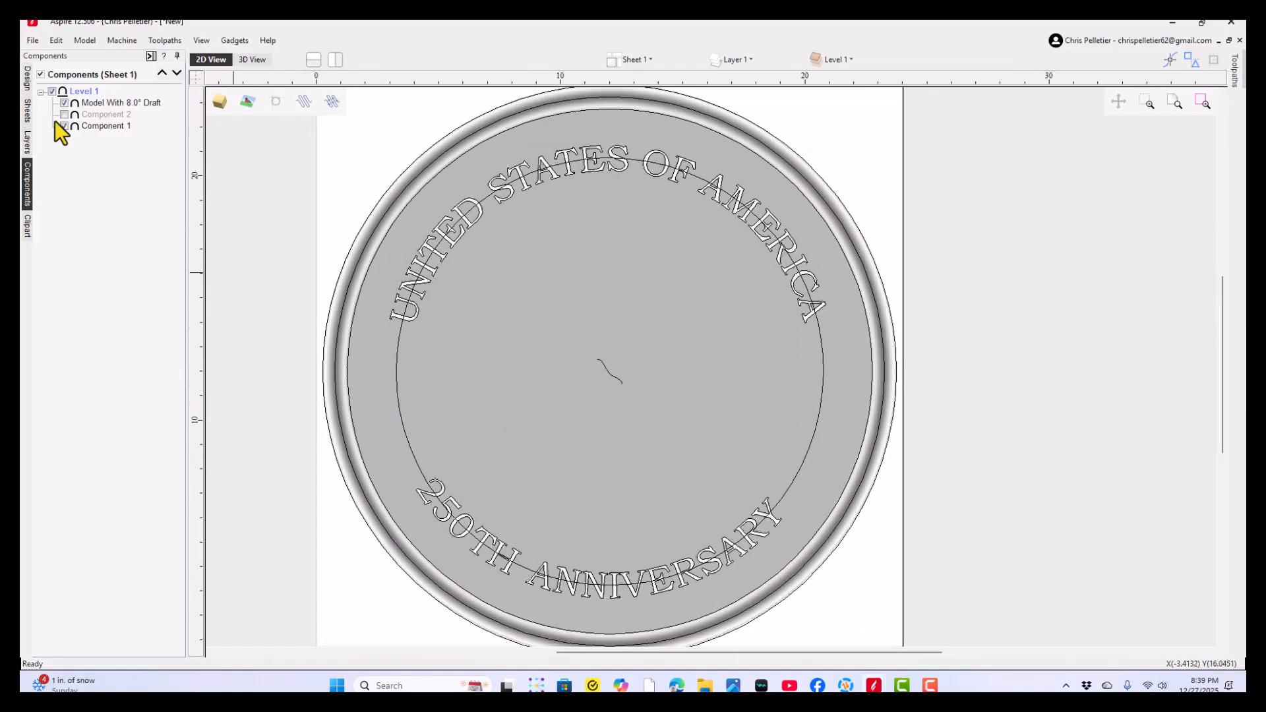
pyautogui.click(26, 83)
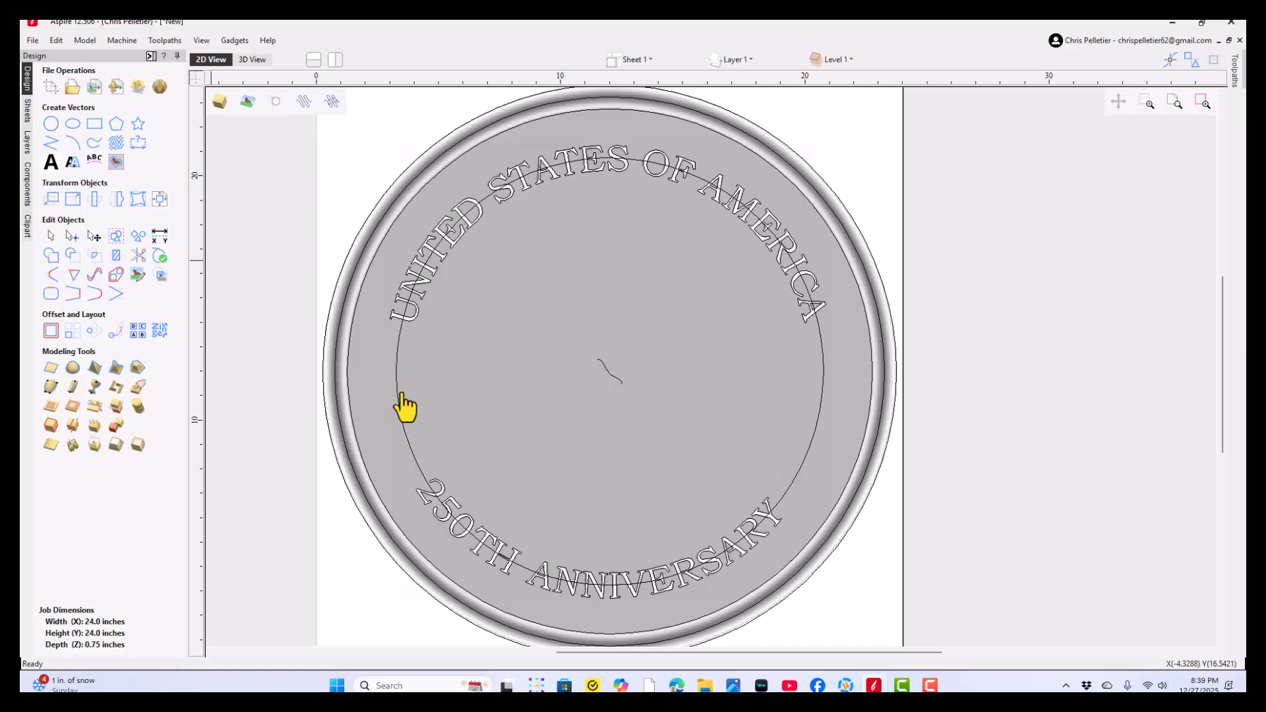
pyautogui.click(463, 400)
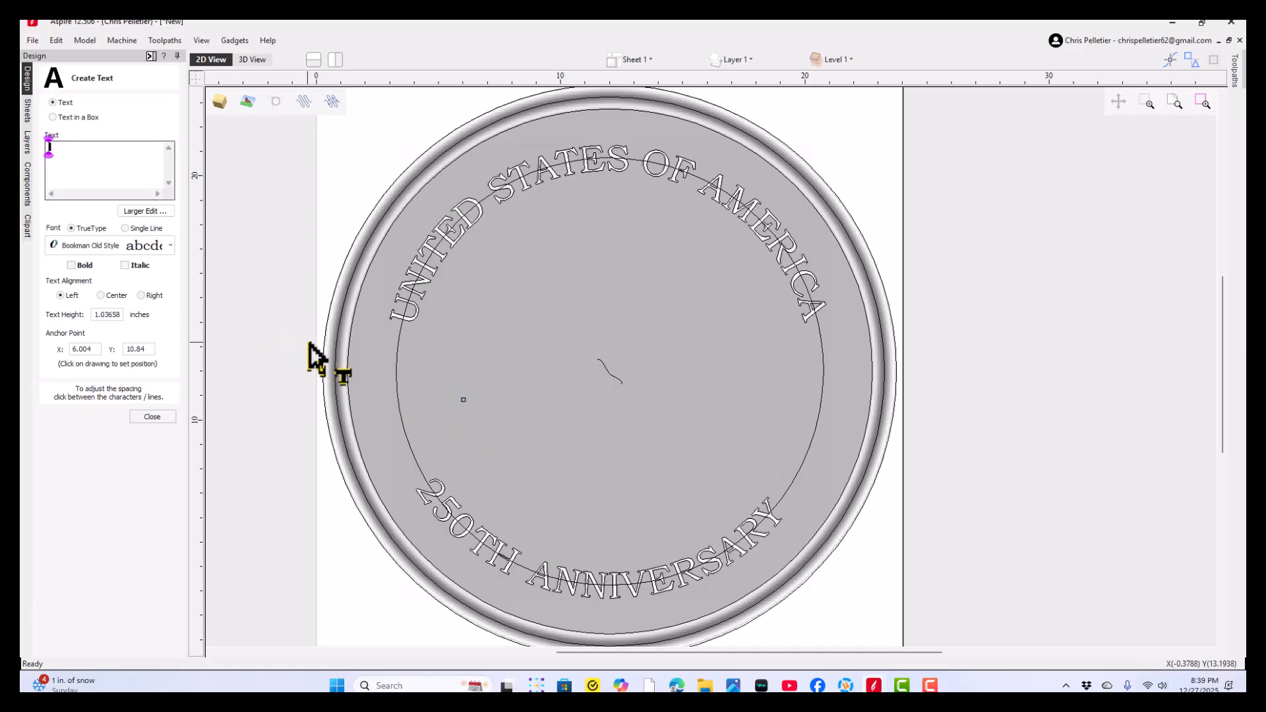
pyautogui.write('1776')
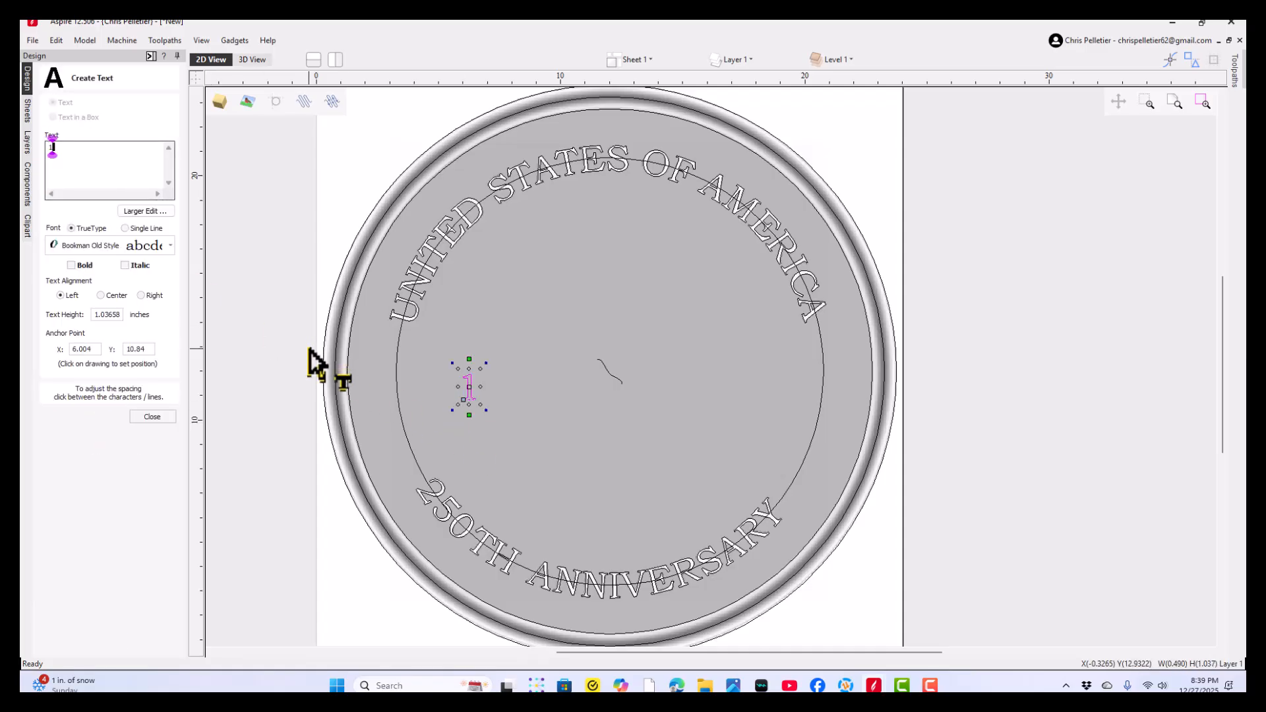
pyautogui.click(152, 418)
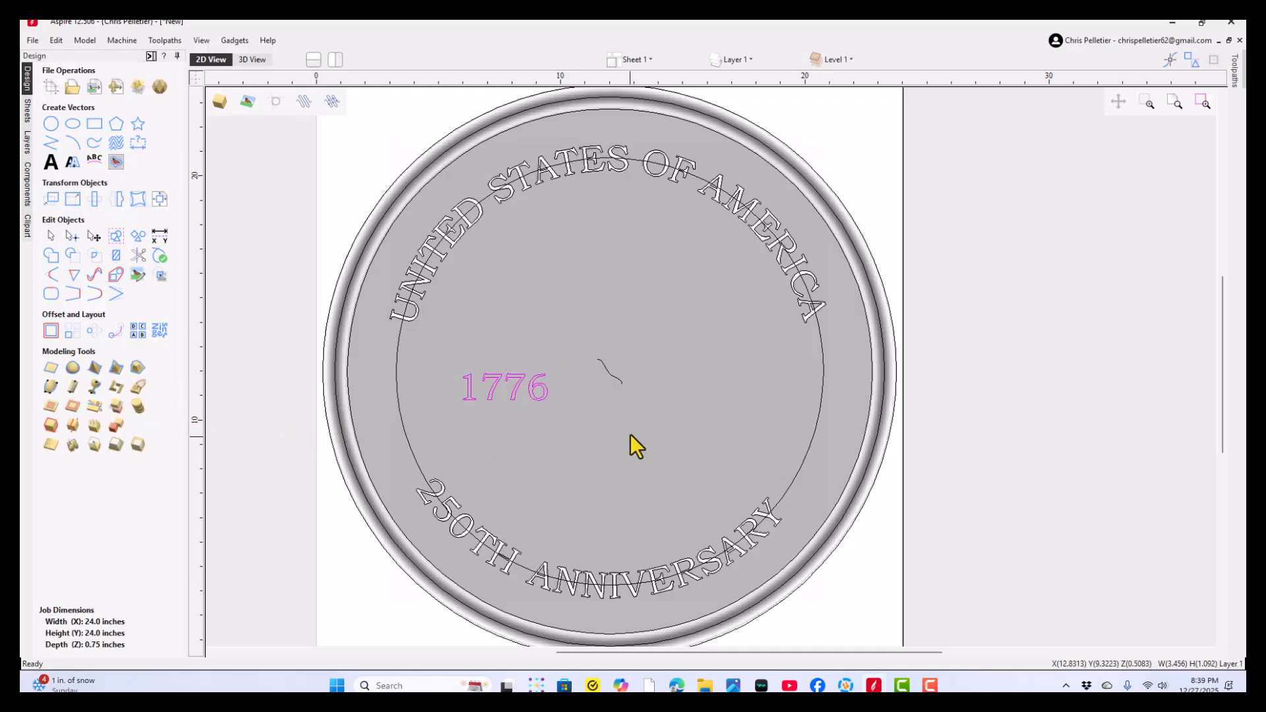
pyautogui.click(683, 397)
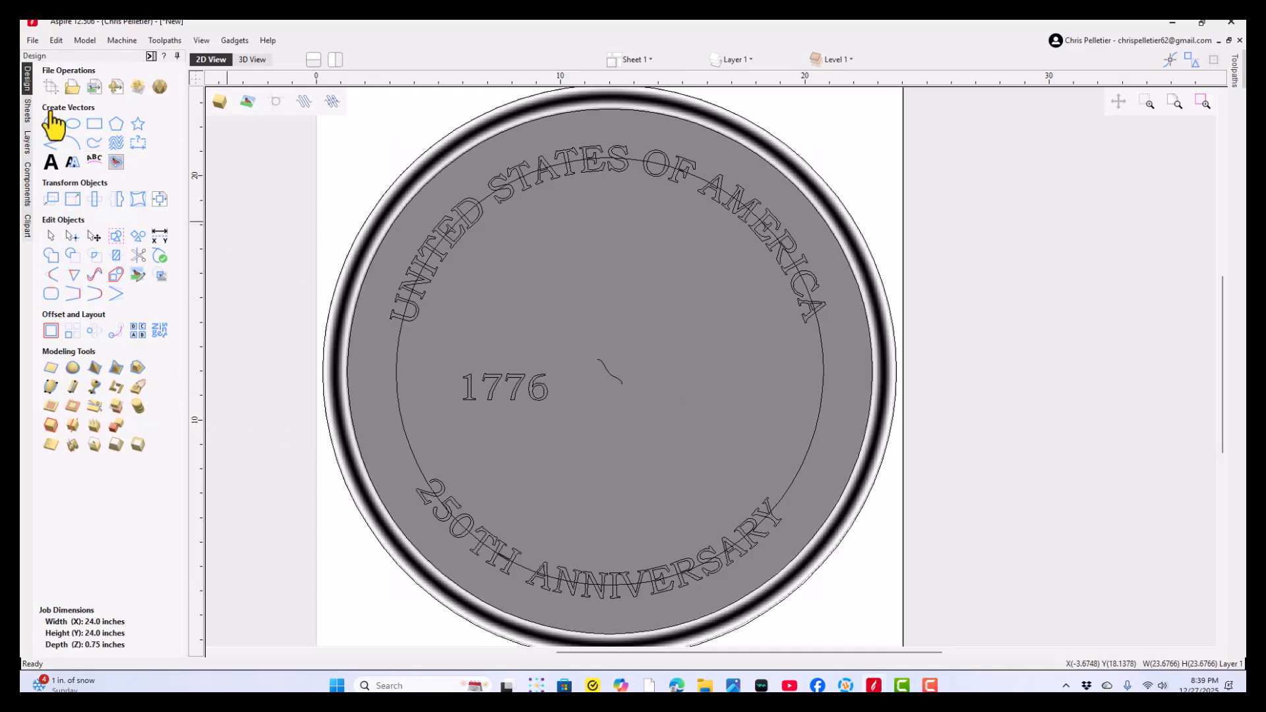
# - Add the text "2026" on the right half of the coin, at about X 15.94, Y 10.81 inches
pyautogui.click(51, 161)
pyautogui.click(705, 401)
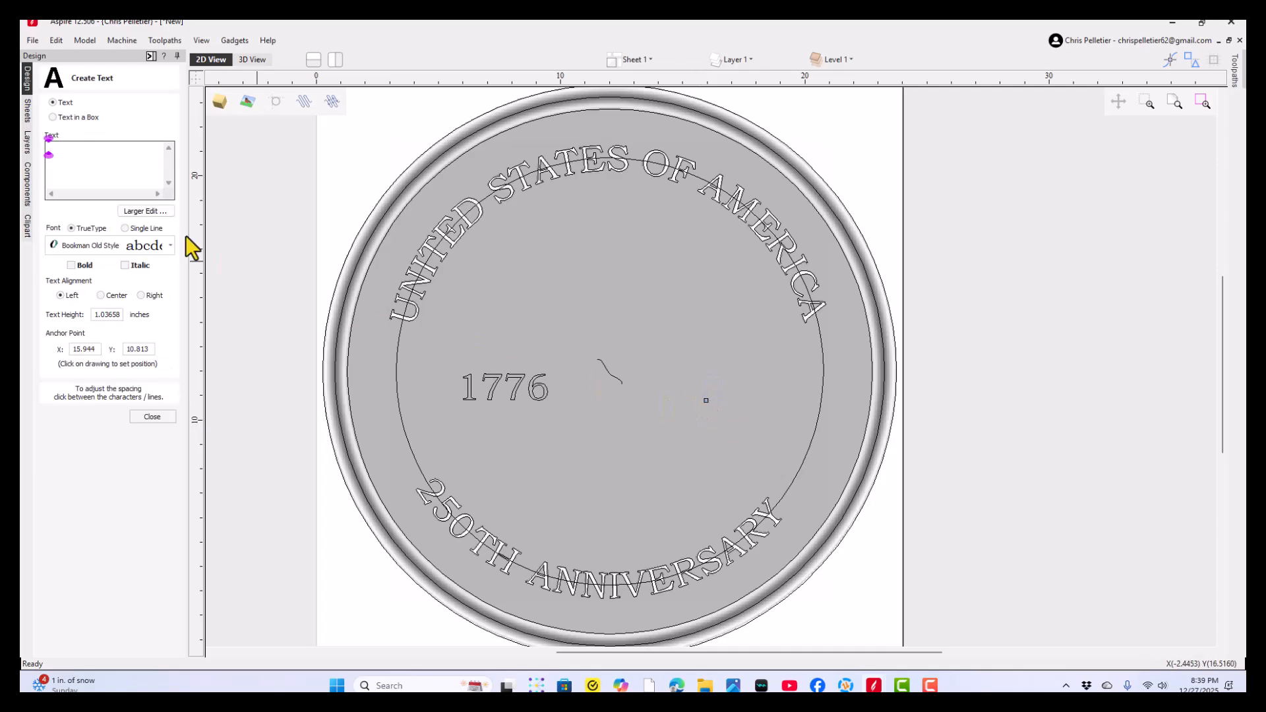
pyautogui.write('2026')
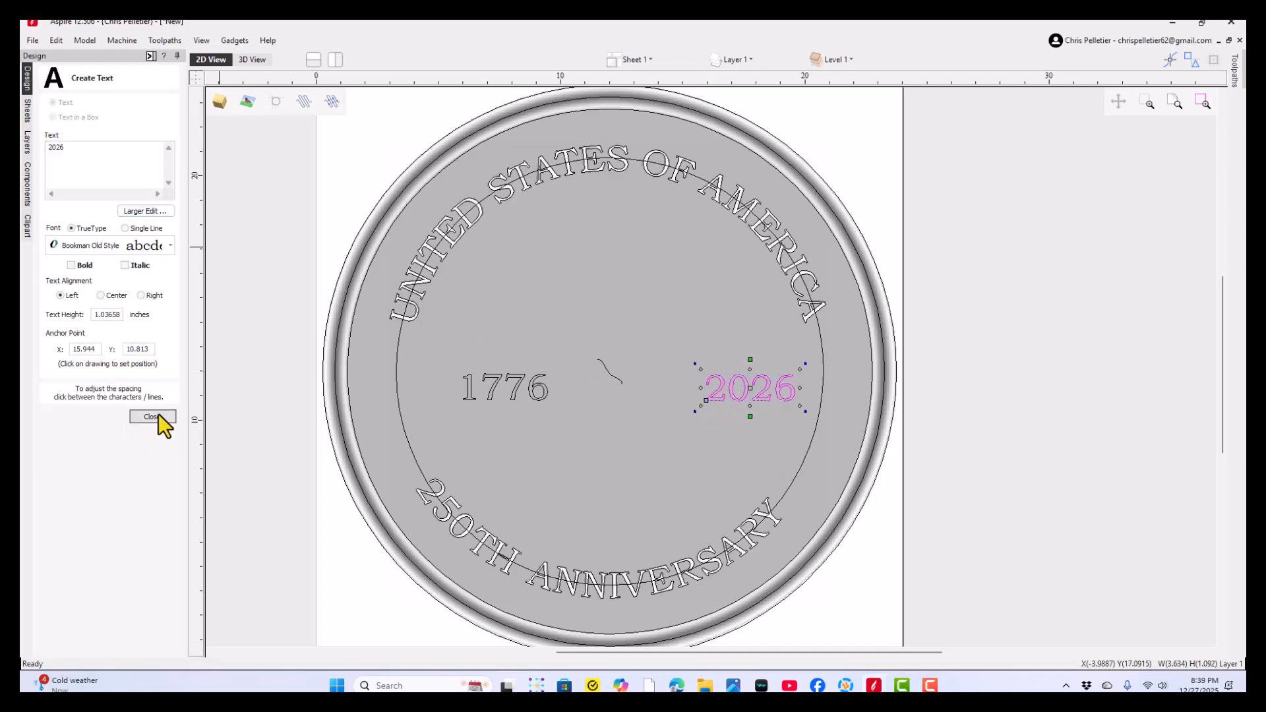
pyautogui.click(158, 416)
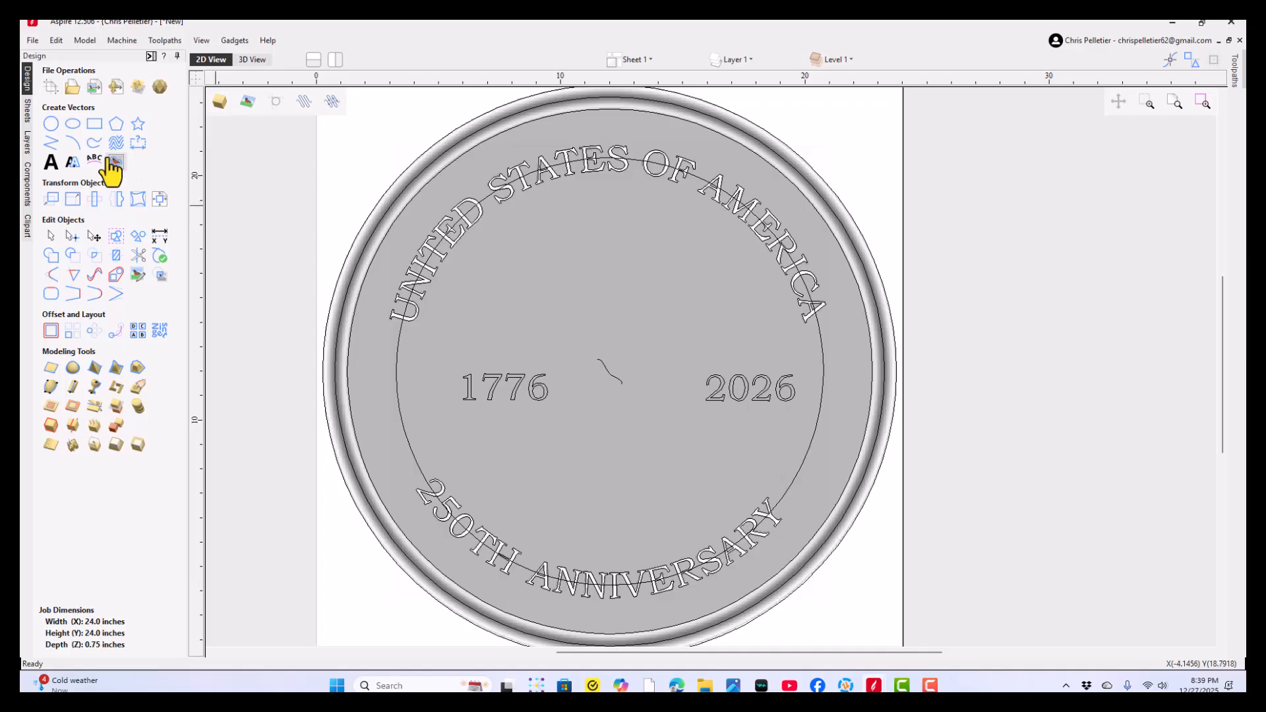
# - Move the 1776 text outward to the circle's western side, centred at about X 4.2, Y 11.7 inches
pyautogui.click(50, 143)
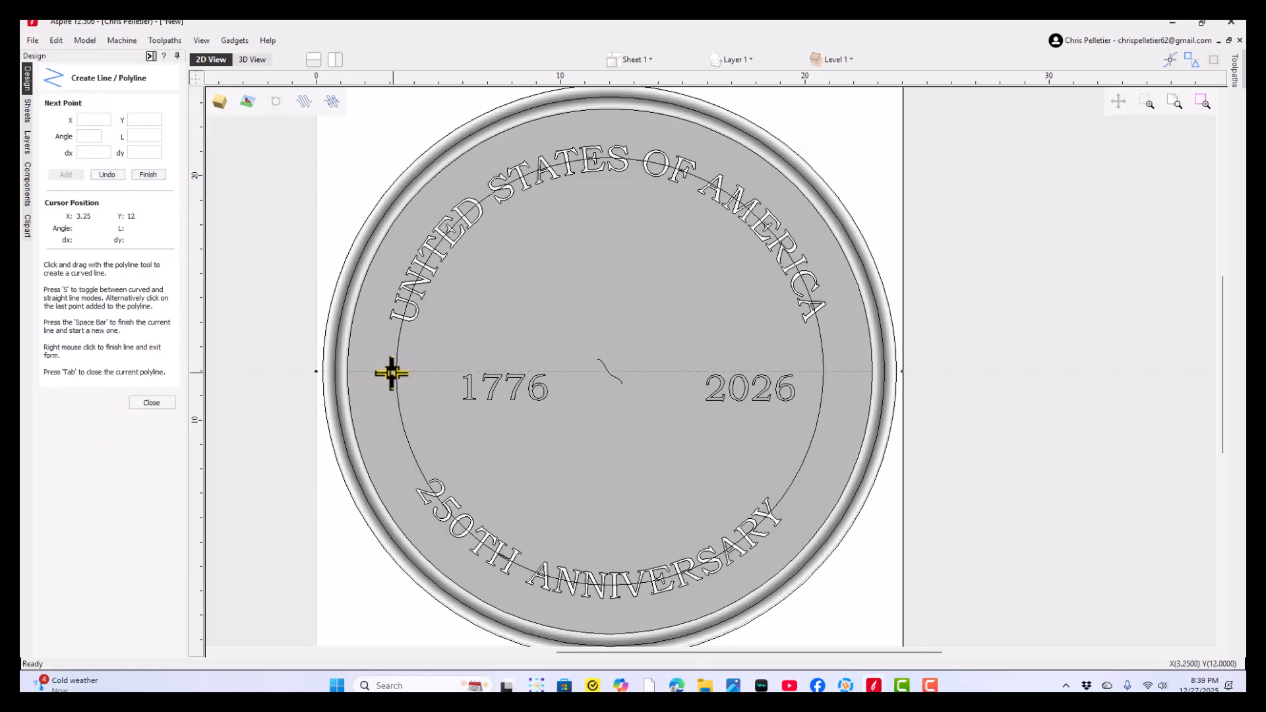
pyautogui.click(145, 402)
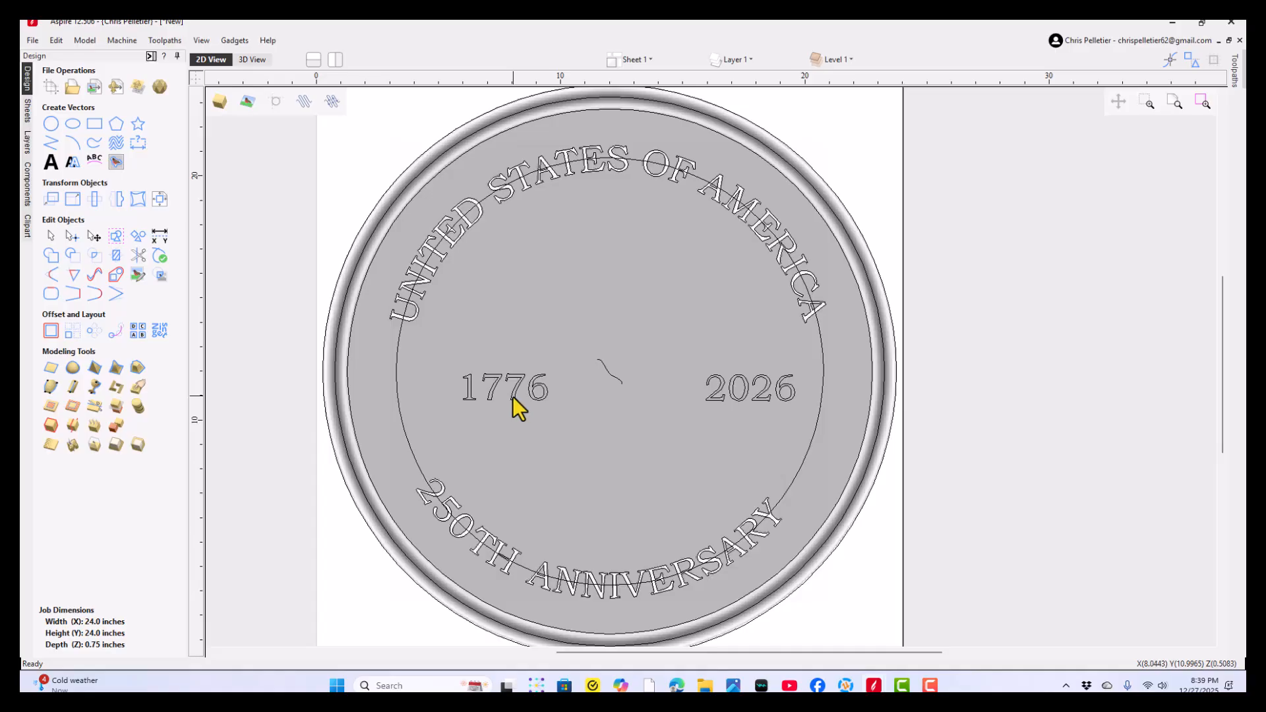
pyautogui.click(514, 396)
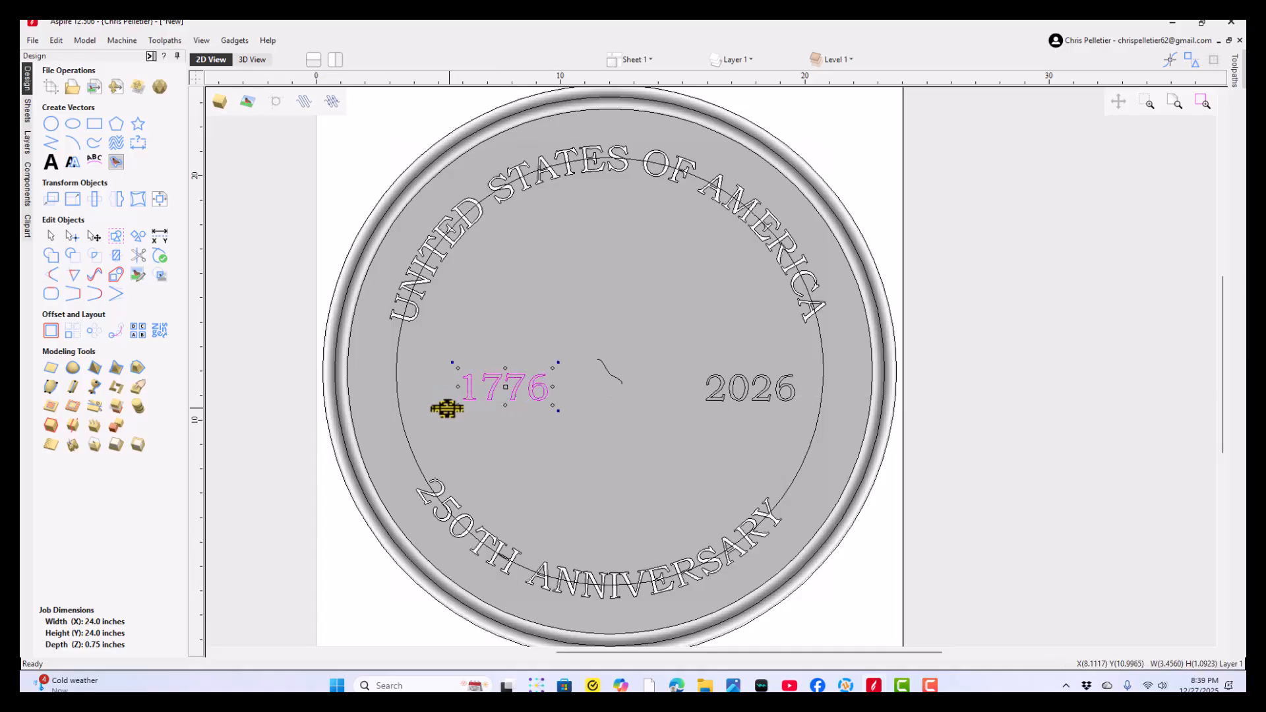
pyautogui.scroll(4, 412, 389)
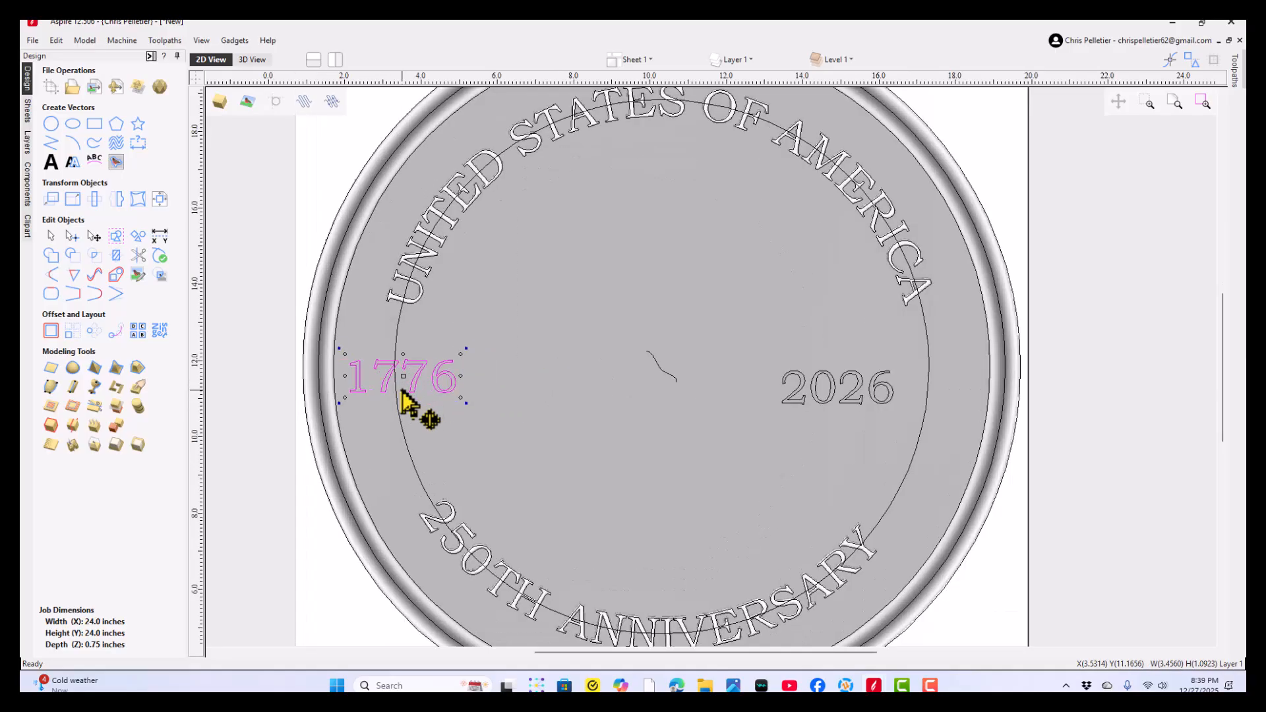
pyautogui.moveTo(407, 371); pyautogui.dragTo(430, 369)
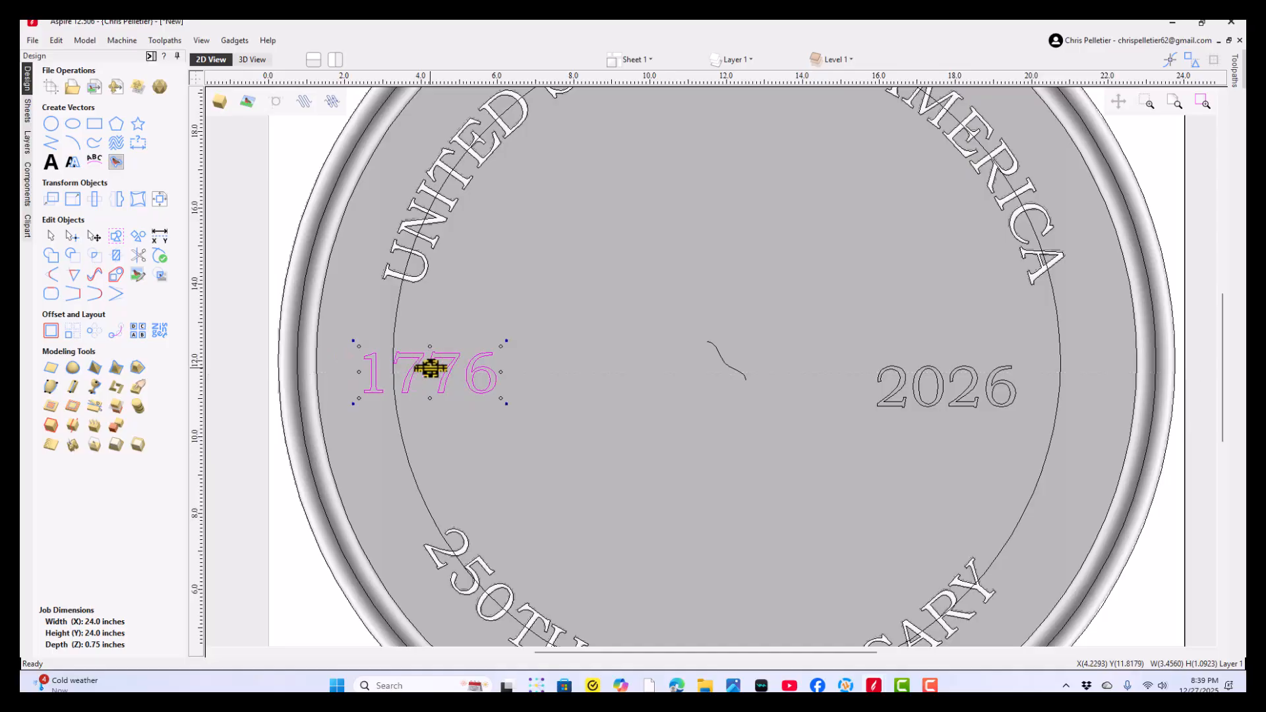
pyautogui.click(429, 375)
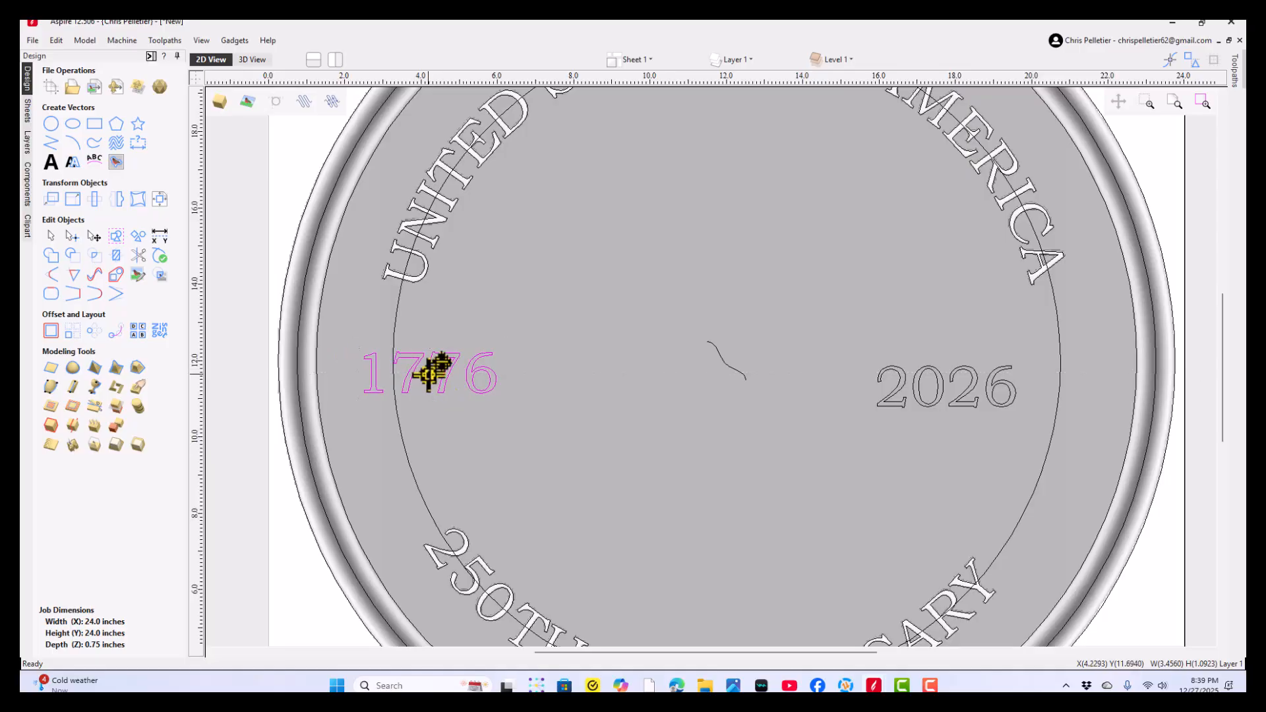
# - Move the 2026 text outward toward the coin's eastern rim, centred at about X 20.1, Y 11.3 inches
pyautogui.click(915, 388)
pyautogui.click(914, 388)
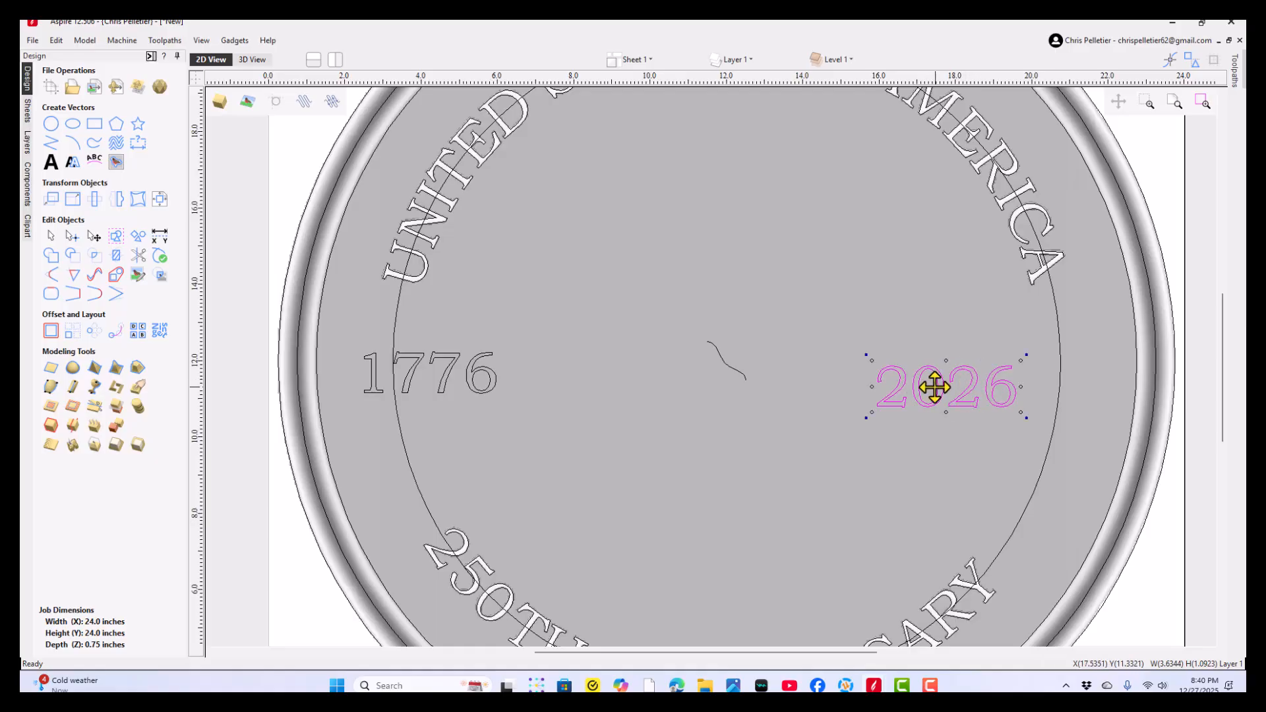
pyautogui.moveTo(948, 387); pyautogui.dragTo(1034, 381)
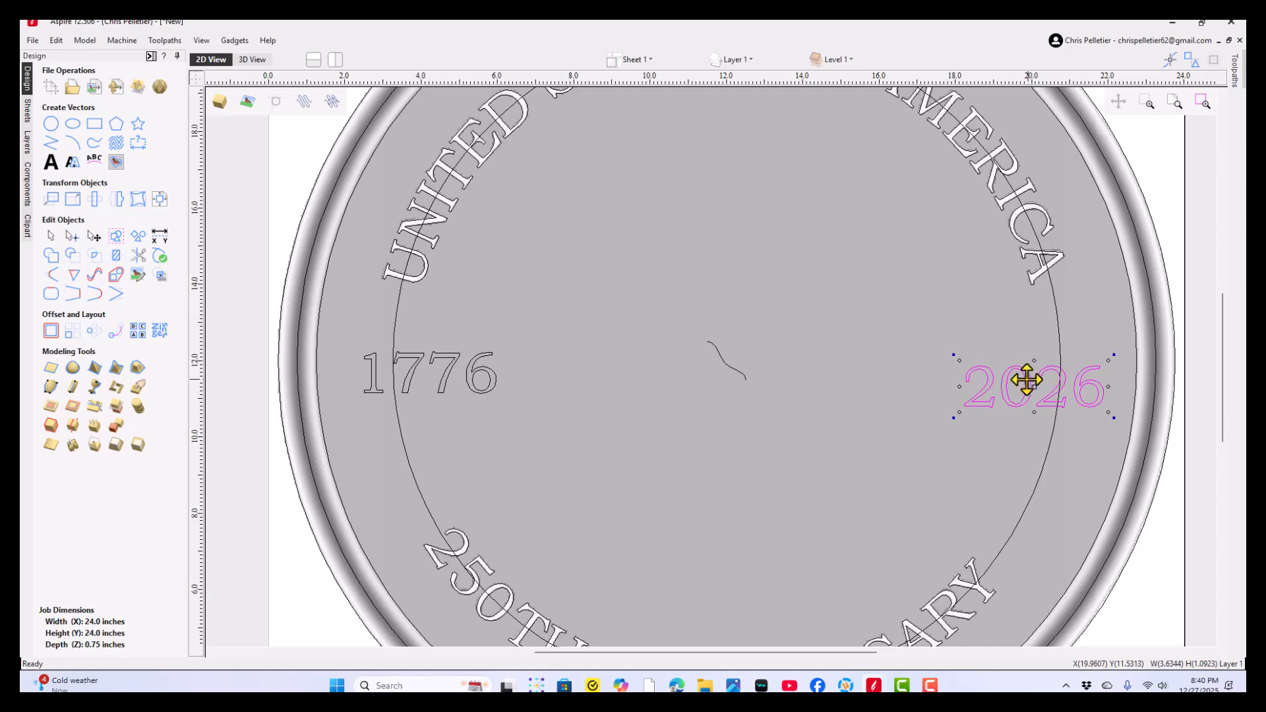
pyautogui.scroll(-2, 1018, 375)
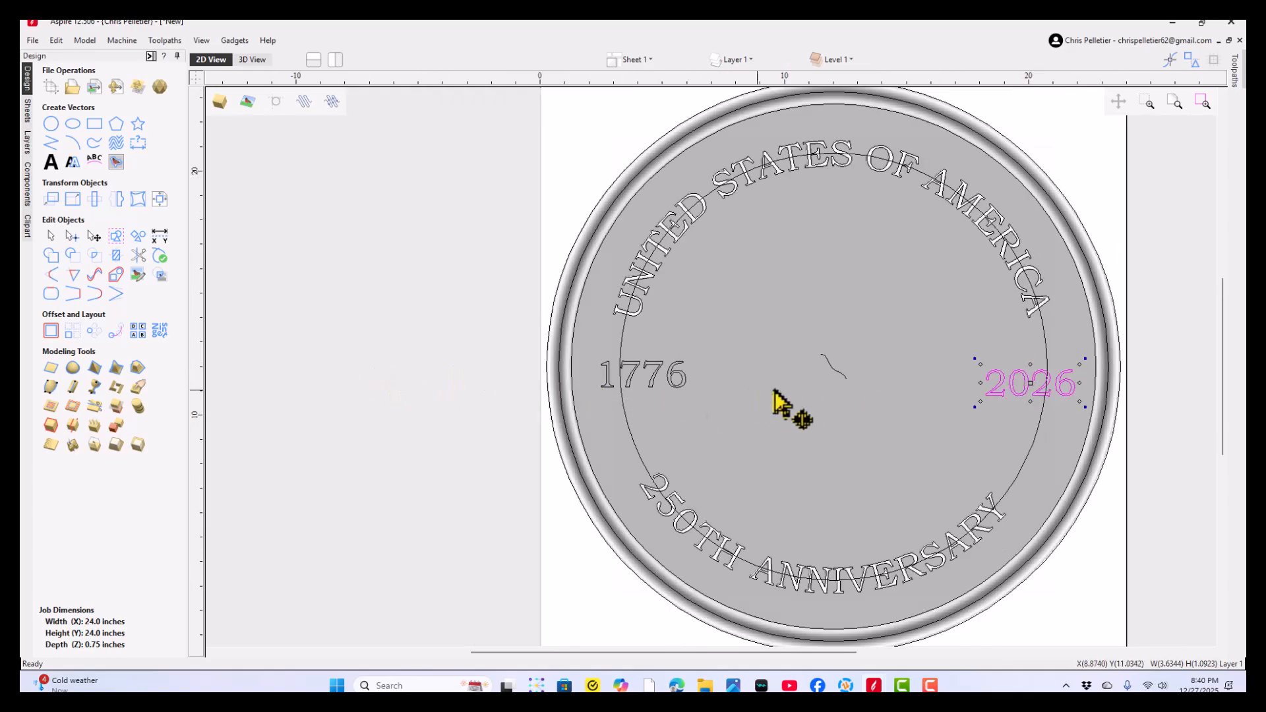
pyautogui.click(453, 381)
# - Shift the 2026 text further outward so it is centred on the lettering circle, at about X 20.7, Y 11.3 inches
pyautogui.scroll(2, 1004, 401)
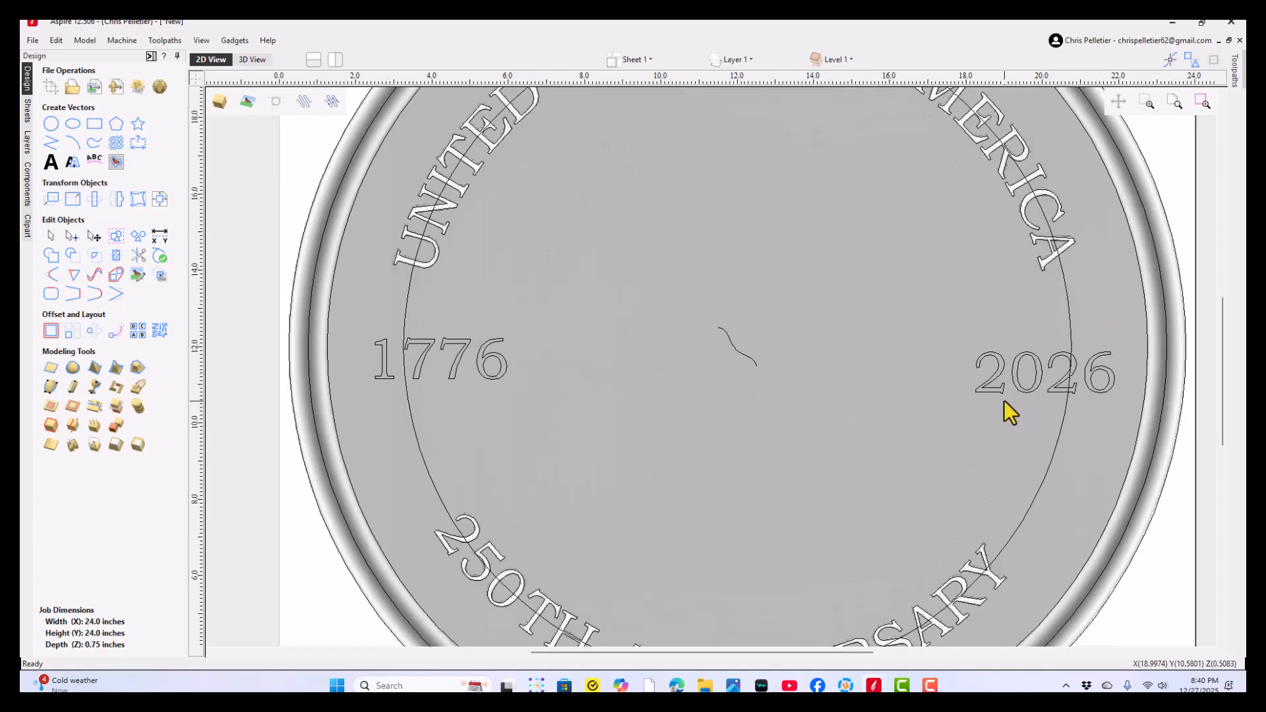
pyautogui.moveTo(1003, 401); pyautogui.dragTo(887, 422, button='middle')
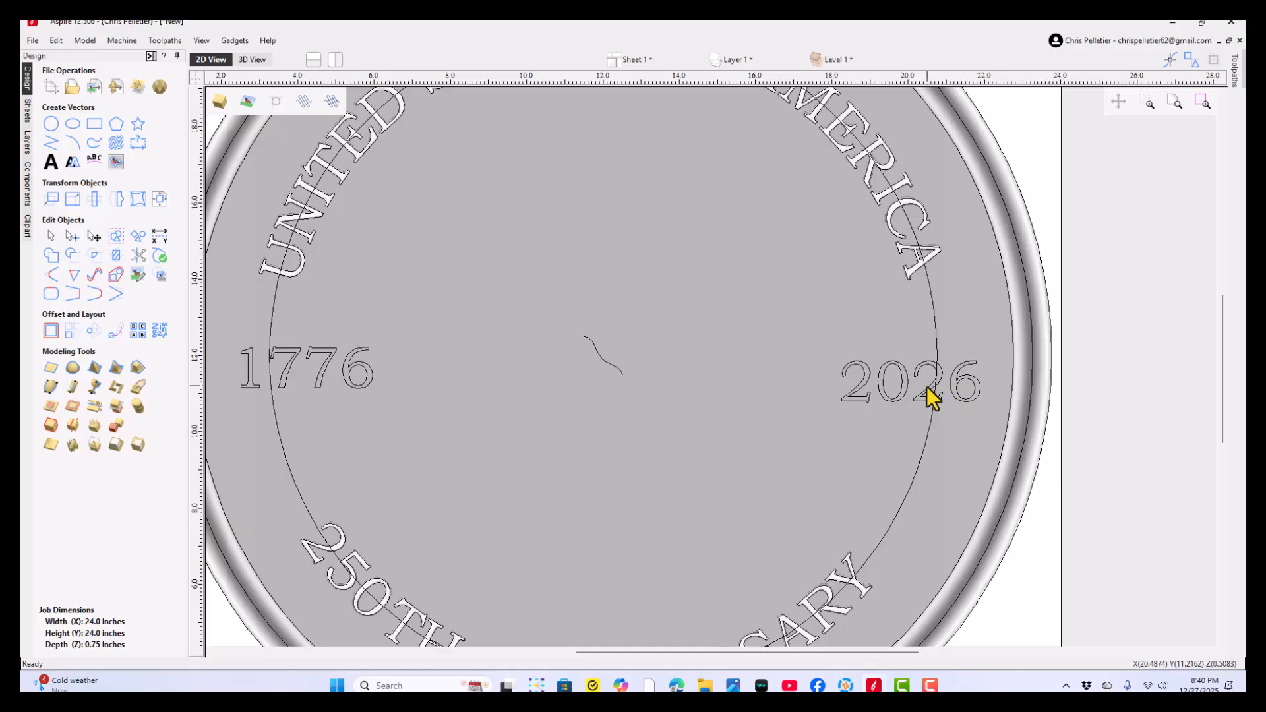
pyautogui.click(924, 387)
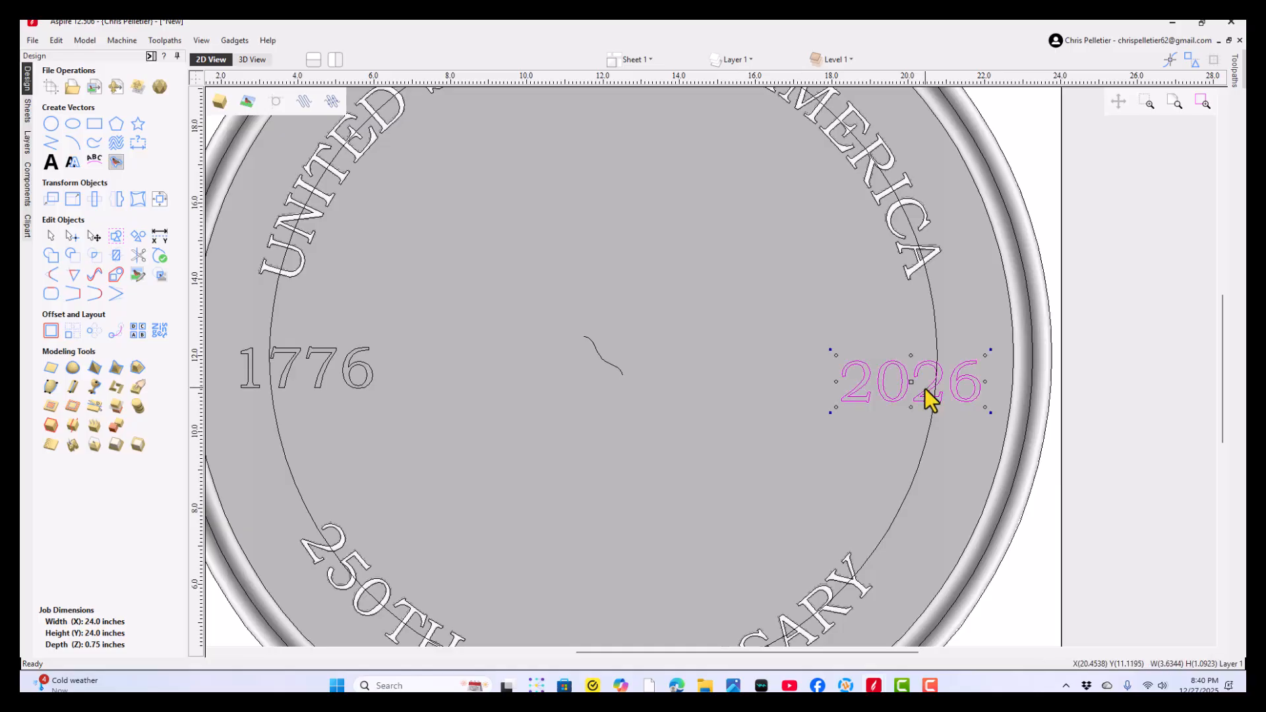
pyautogui.moveTo(920, 396)
pyautogui.mouseDown()
pyautogui.moveTo(924, 361)
pyautogui.moveTo(922, 376)
pyautogui.moveTo(950, 384)
pyautogui.moveTo(932, 376)
pyautogui.mouseUp()
pyautogui.scroll(-2, 389, 412)
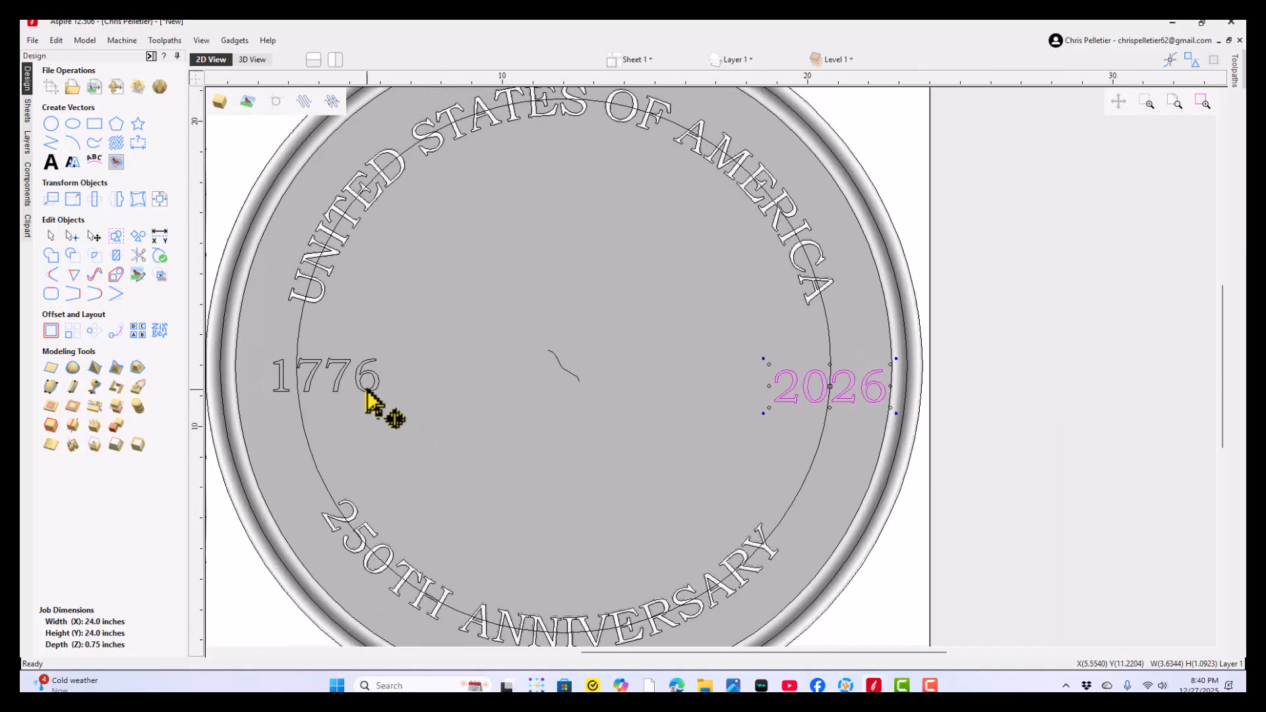
# - Shift the 1776 text outward so it is centred on the lettering circle, at about X 3.3, Y 11.7 inches
pyautogui.scroll(1, 488, 422)
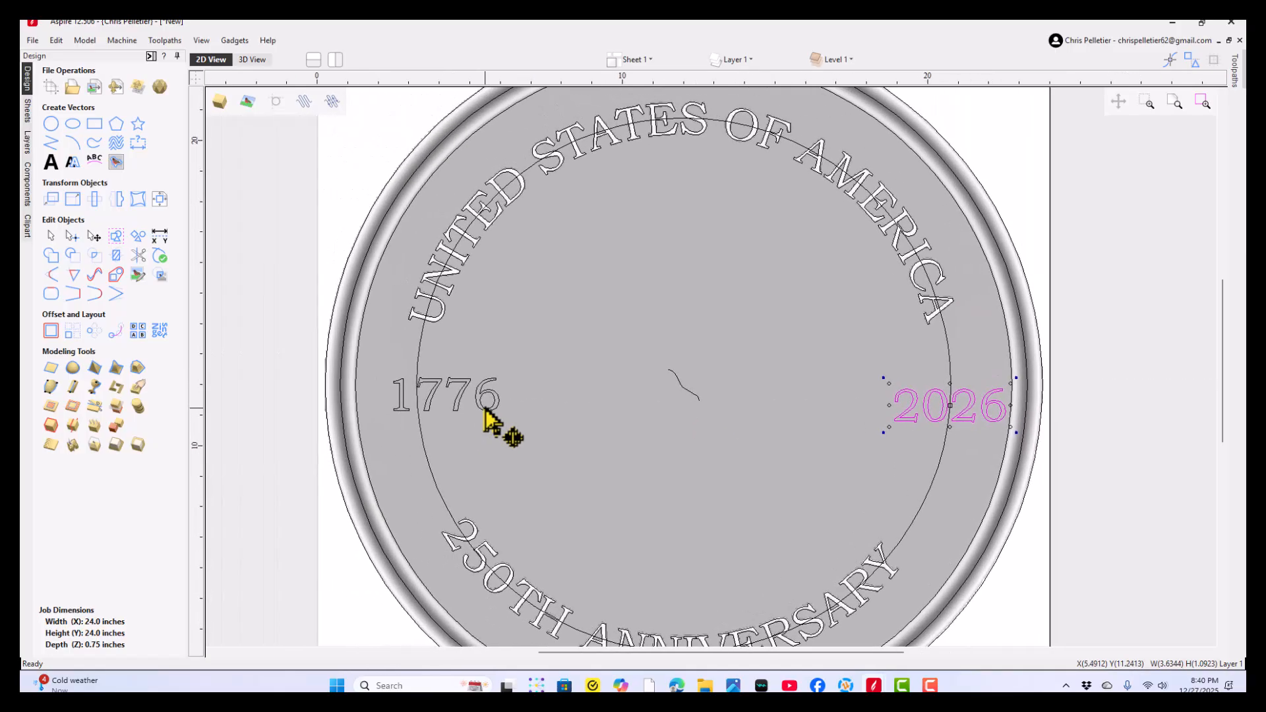
pyautogui.click(434, 397)
pyautogui.scroll(2, 445, 399)
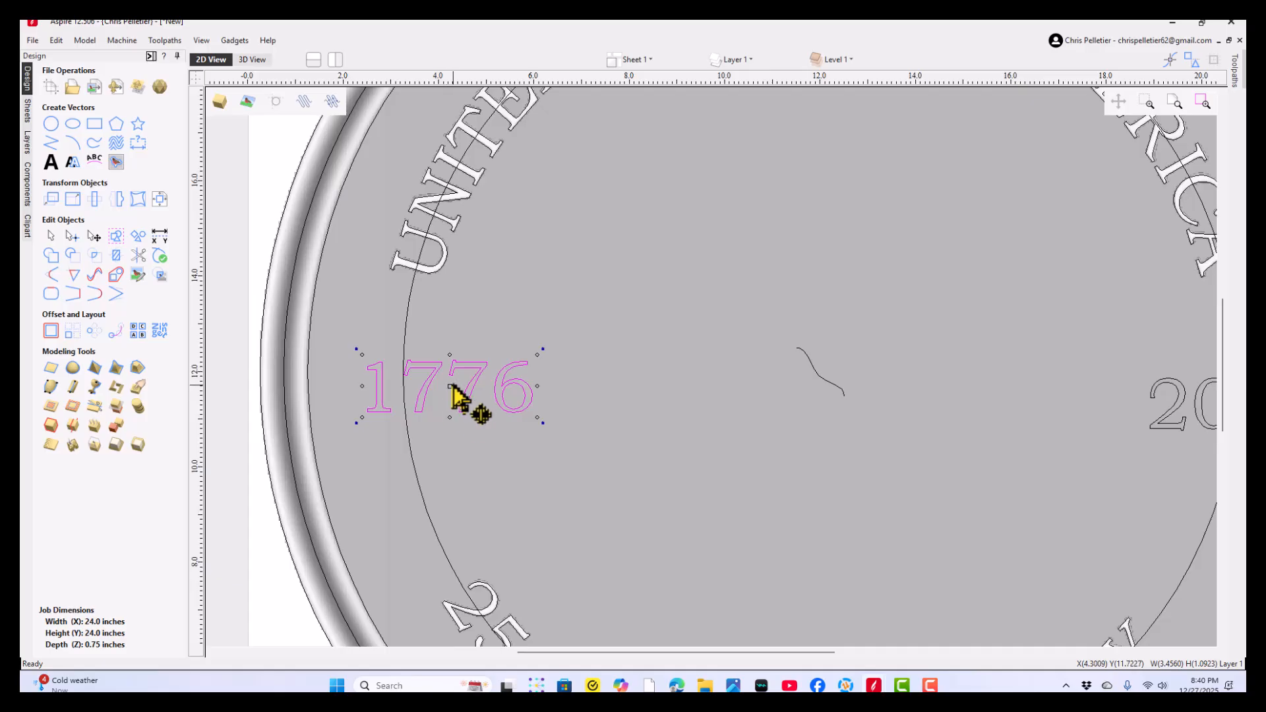
pyautogui.moveTo(454, 389); pyautogui.dragTo(355, 387)
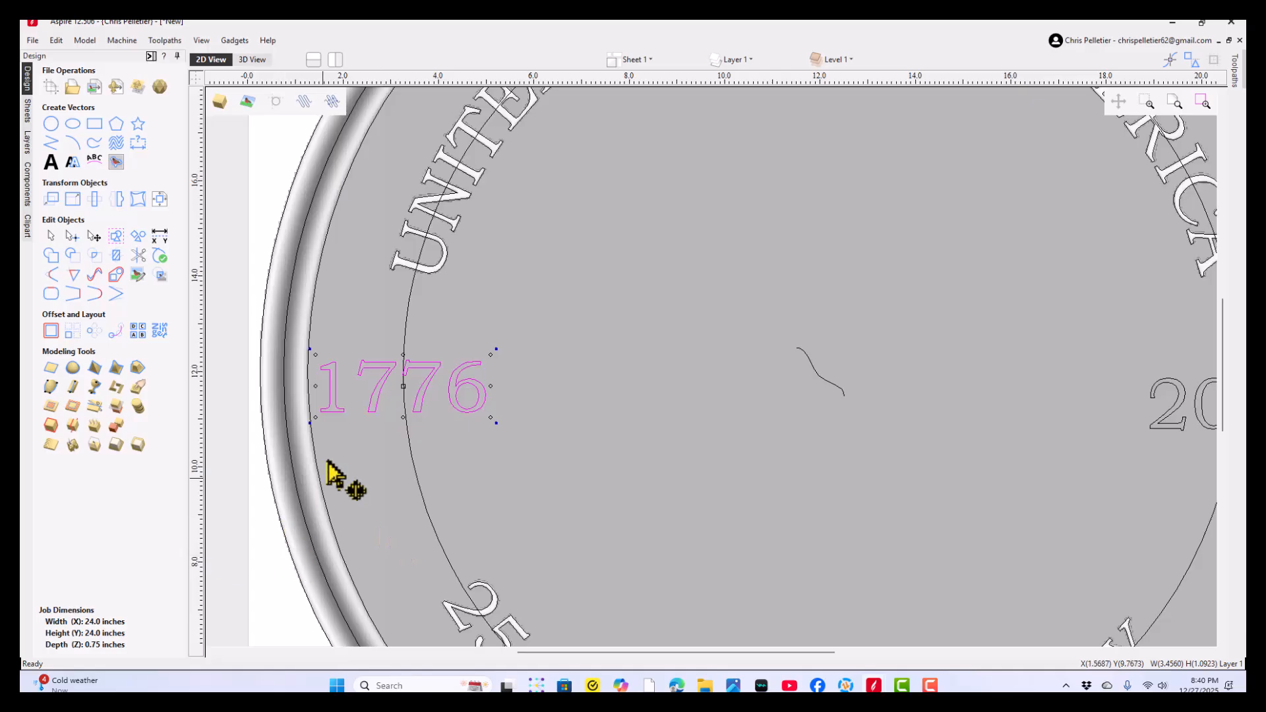
pyautogui.click(275, 551)
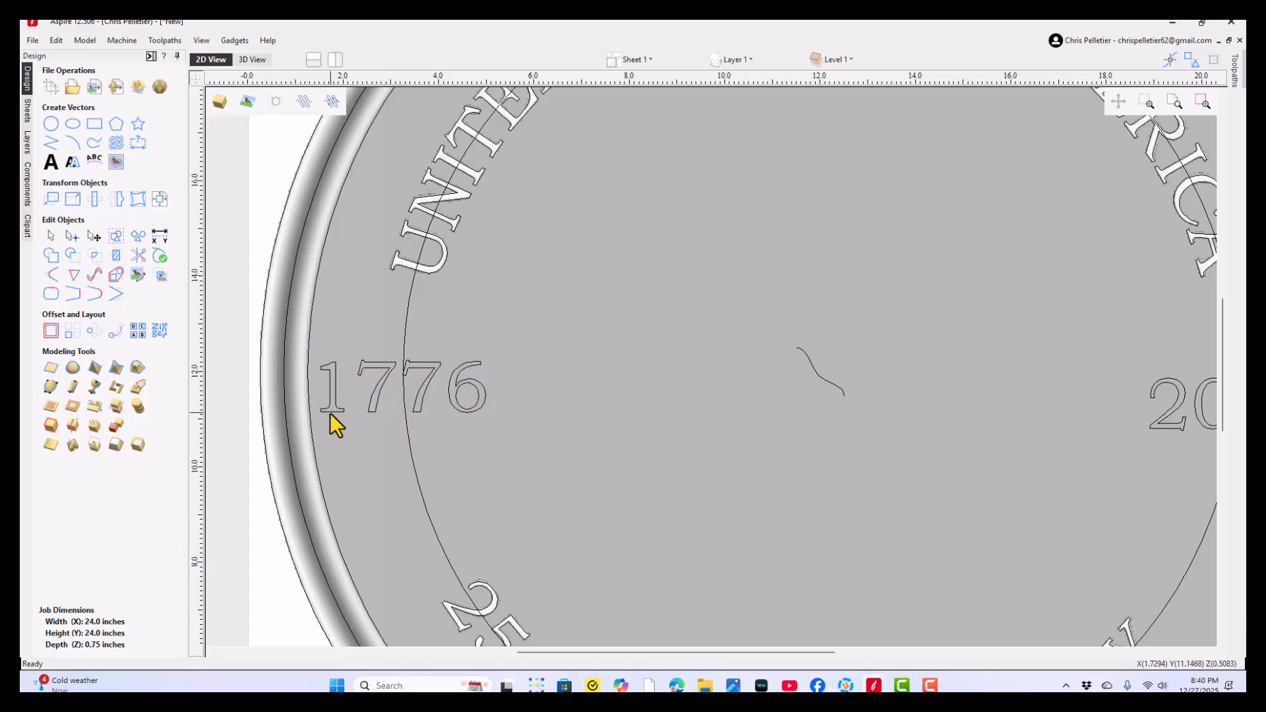
# - Try an absolute move of the 1776 text to X 0.1, Y 0 inches, and undo it
pyautogui.click(327, 410)
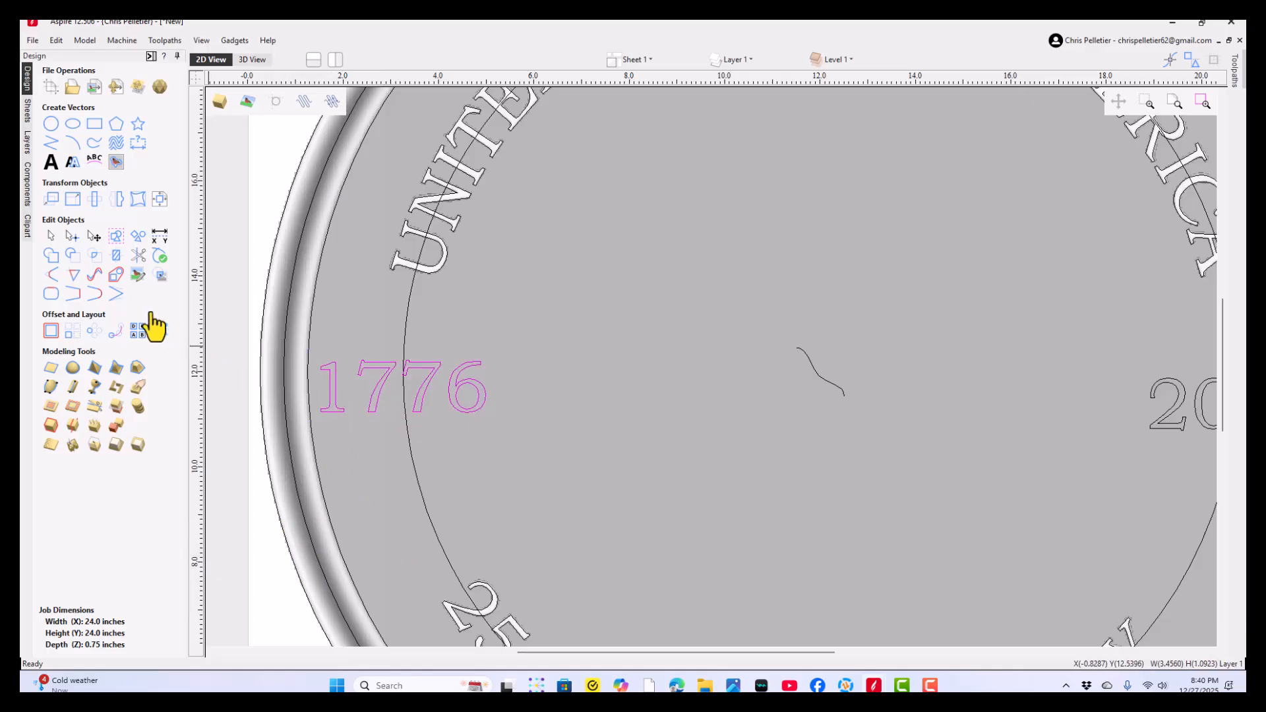
pyautogui.click(51, 198)
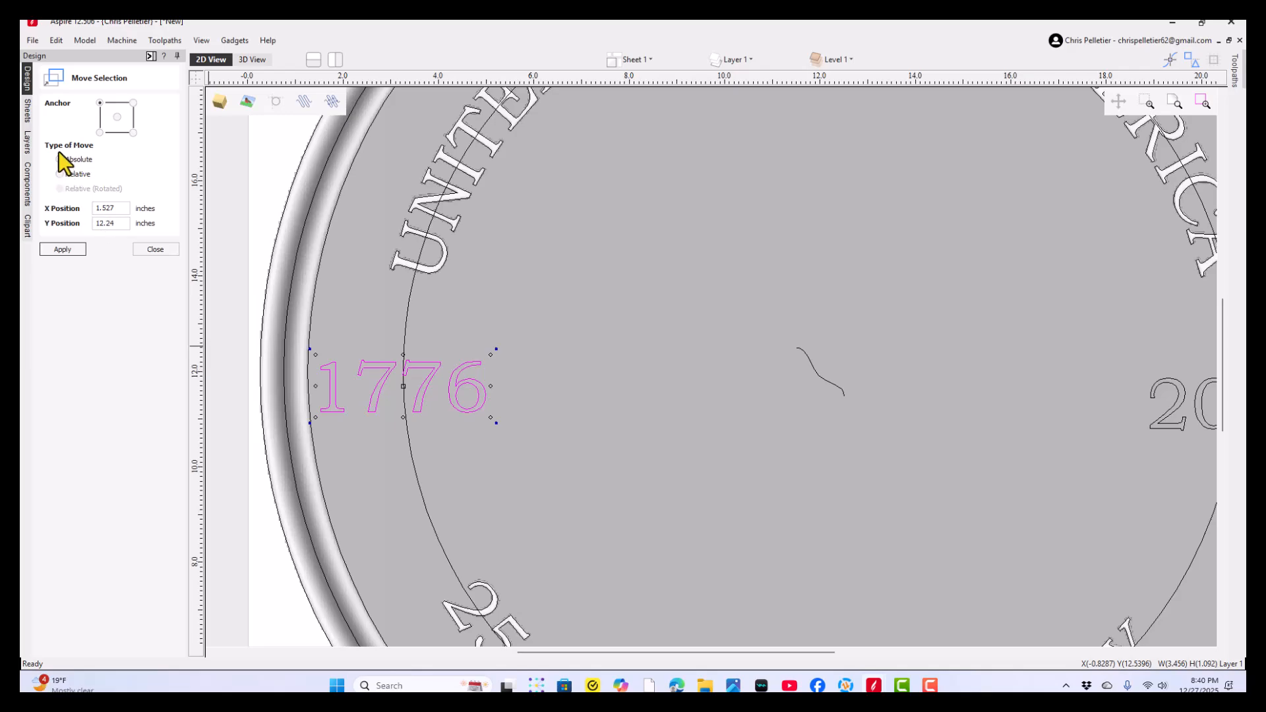
pyautogui.doubleClick(120, 227)
pyautogui.press('BackSpace')
pyautogui.moveTo(118, 208); pyautogui.dragTo(33, 233)
pyautogui.write('0')
pyautogui.write('1')
pyautogui.click(59, 250)
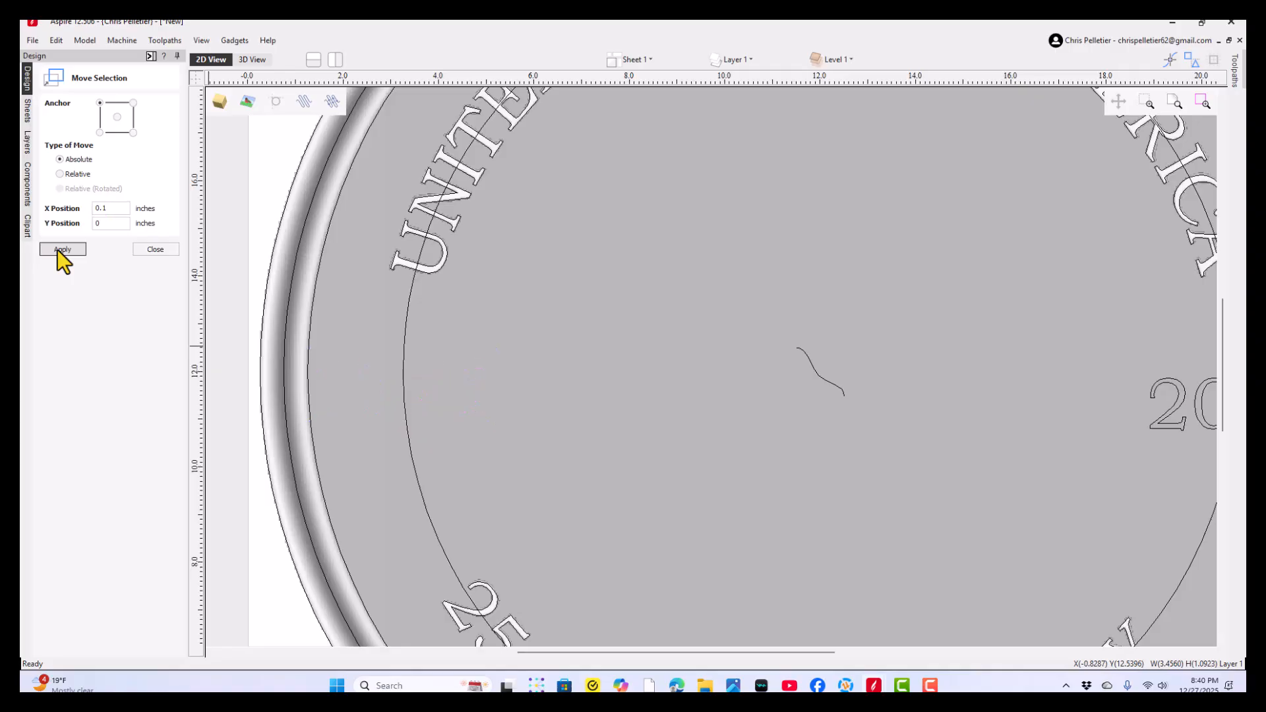
pyautogui.scroll(-3, 460, 348)
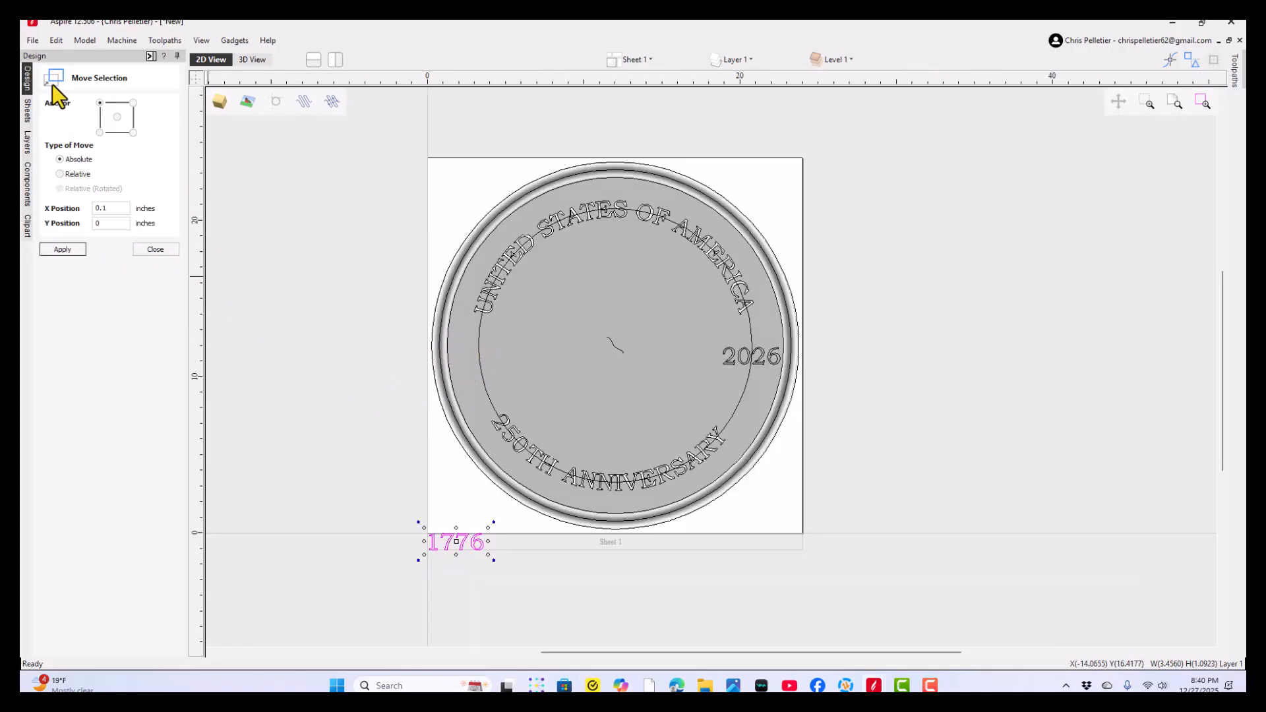
pyautogui.click(54, 42)
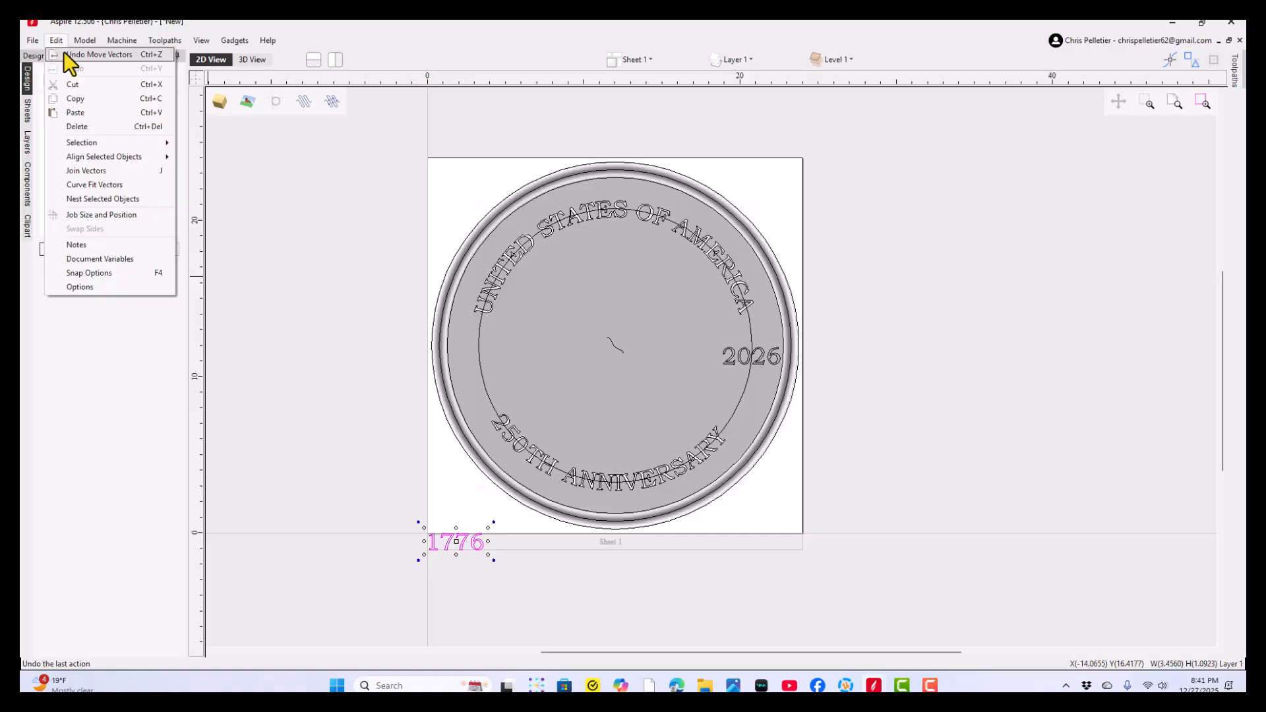
pyautogui.click(64, 53)
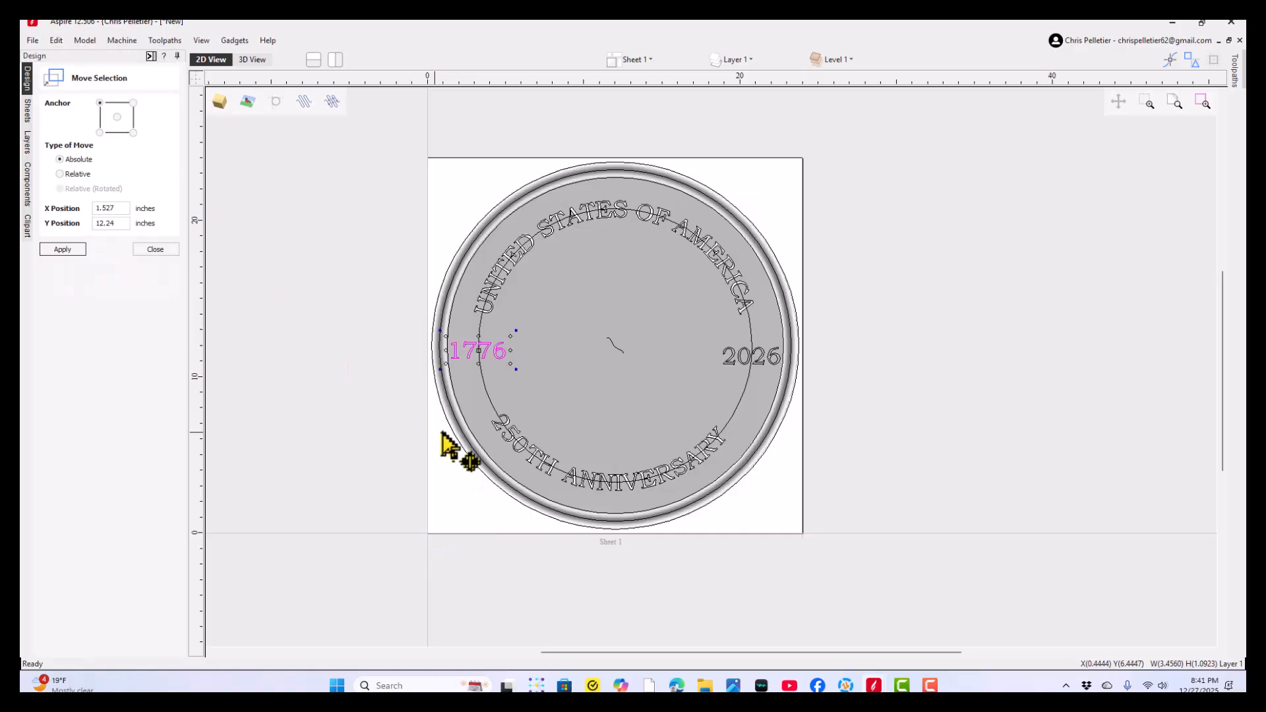
# - Try a relative move of the 1776 text by 0.1 inches in X, and undo it
pyautogui.click(60, 173)
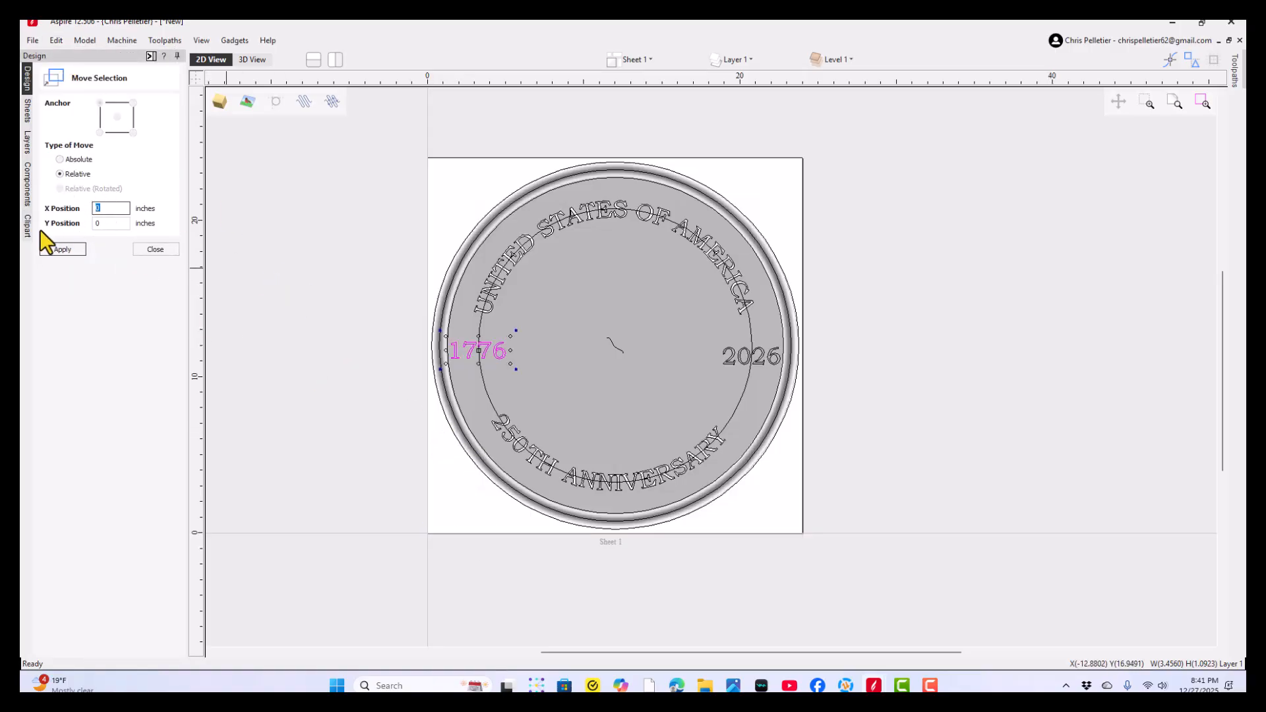
pyautogui.write('.01')
pyautogui.scroll(3, 422, 330)
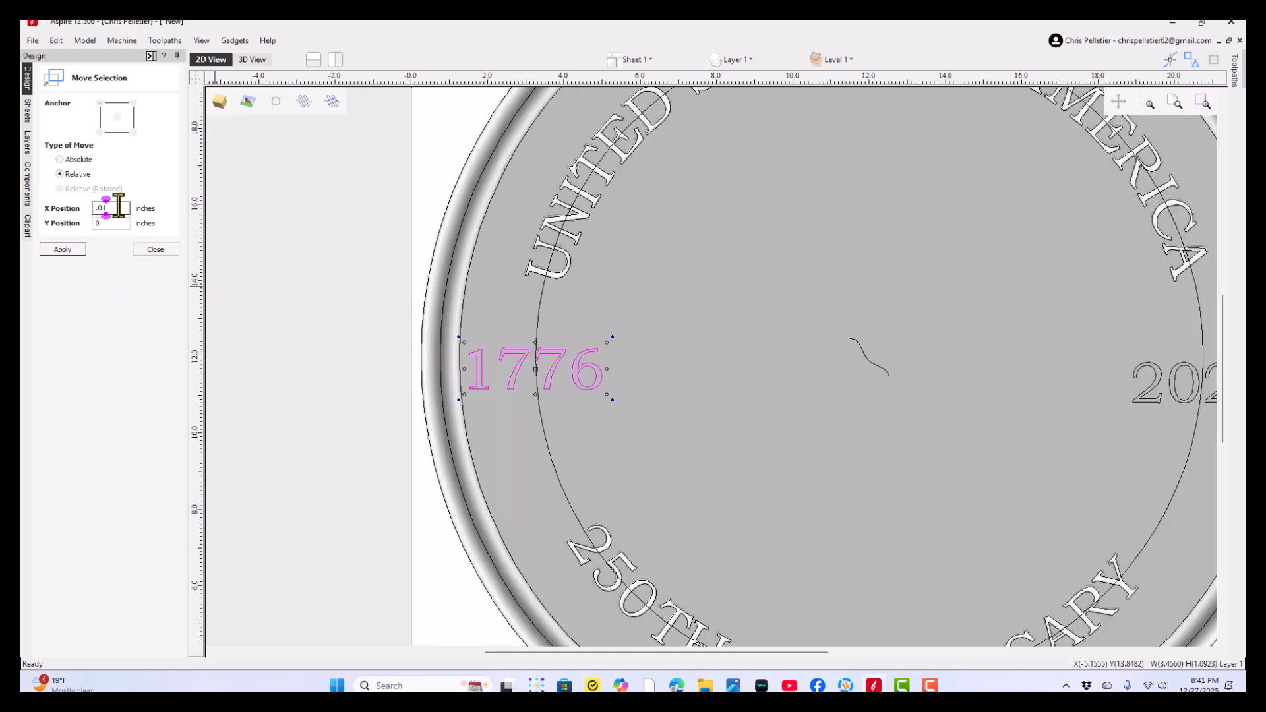
pyautogui.write('.1')
pyautogui.click(61, 251)
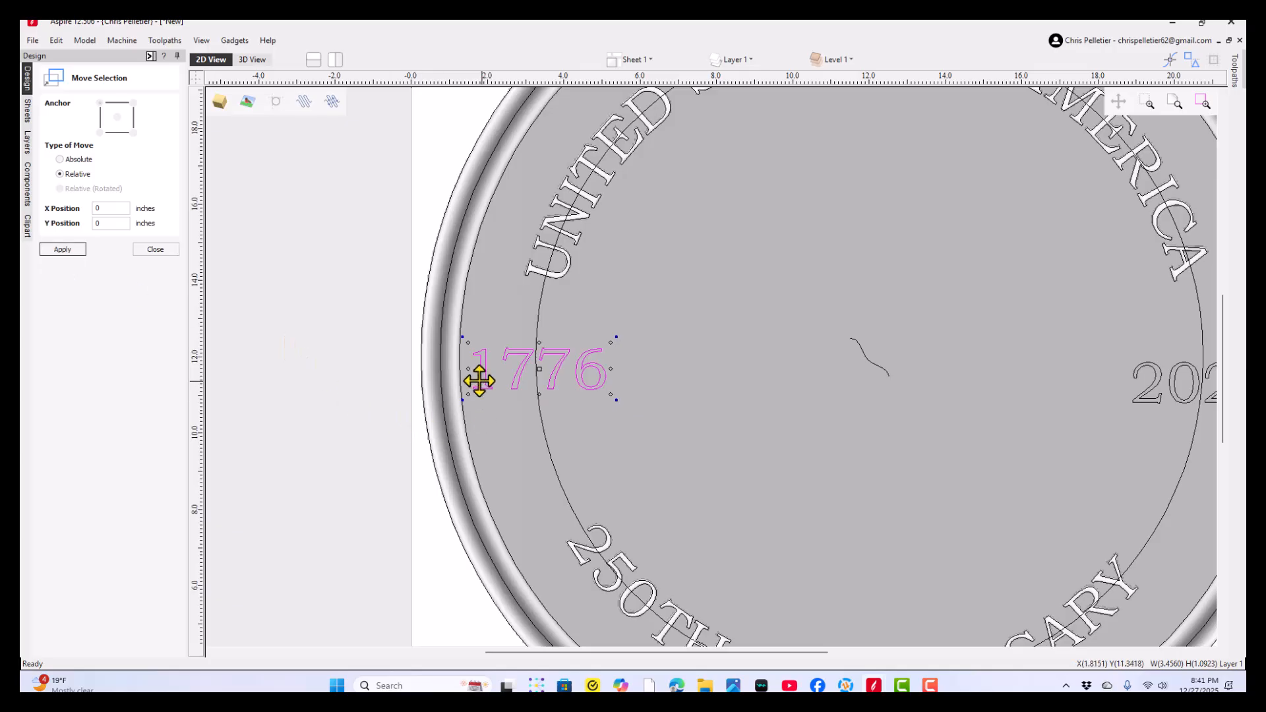
pyautogui.click(55, 40)
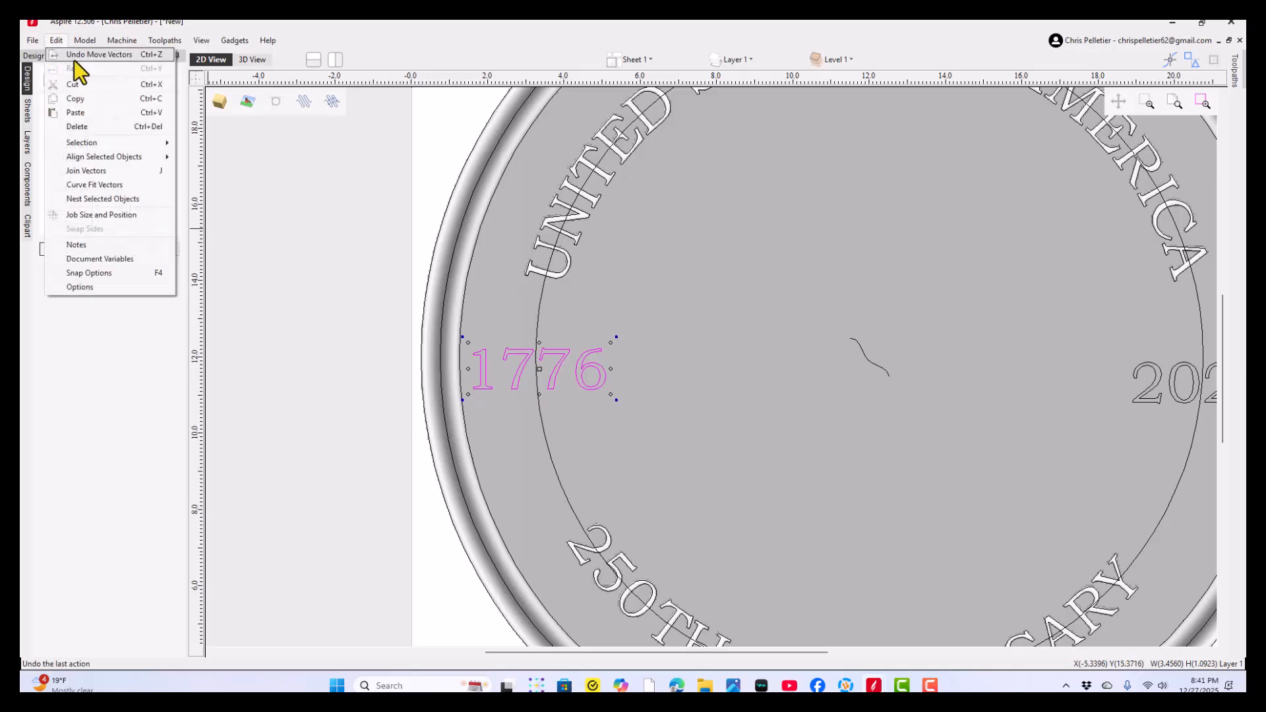
pyautogui.click(74, 62)
# - Move the 1776 text inward from the rim by a relative 0.3 inches in X
pyautogui.doubleClick(107, 208)
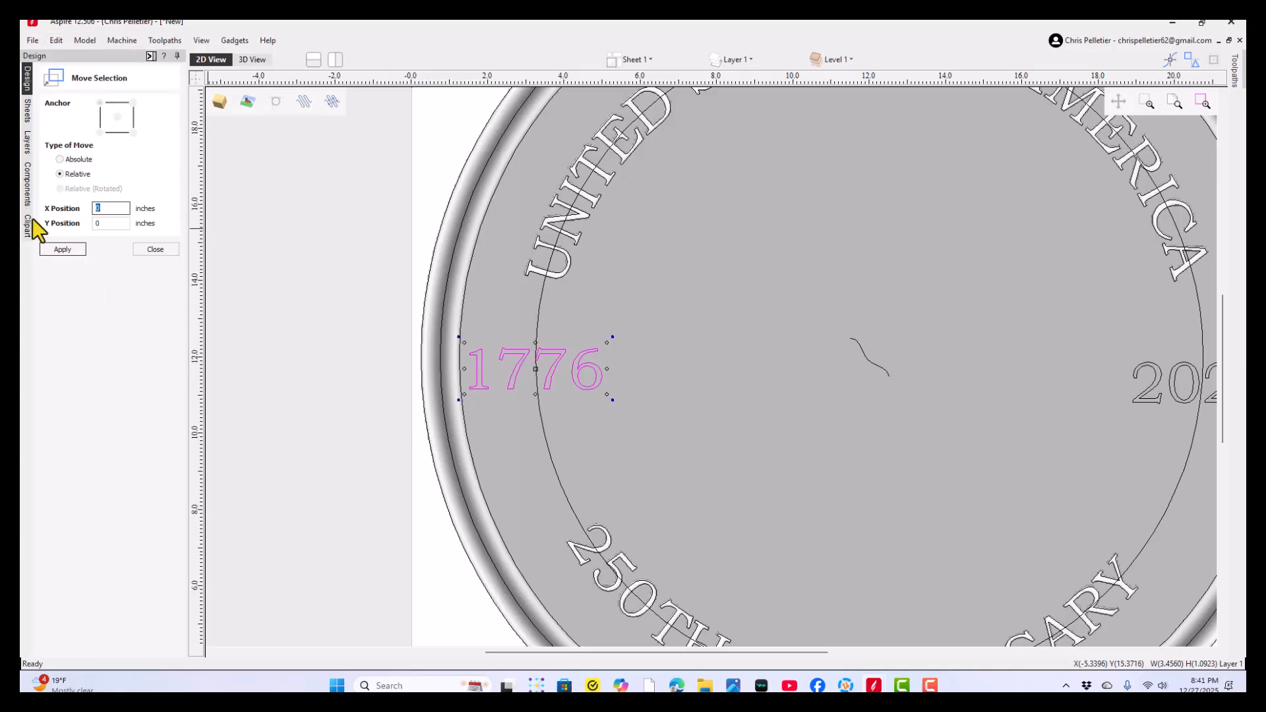
pyautogui.write('.3')
pyautogui.click(73, 246)
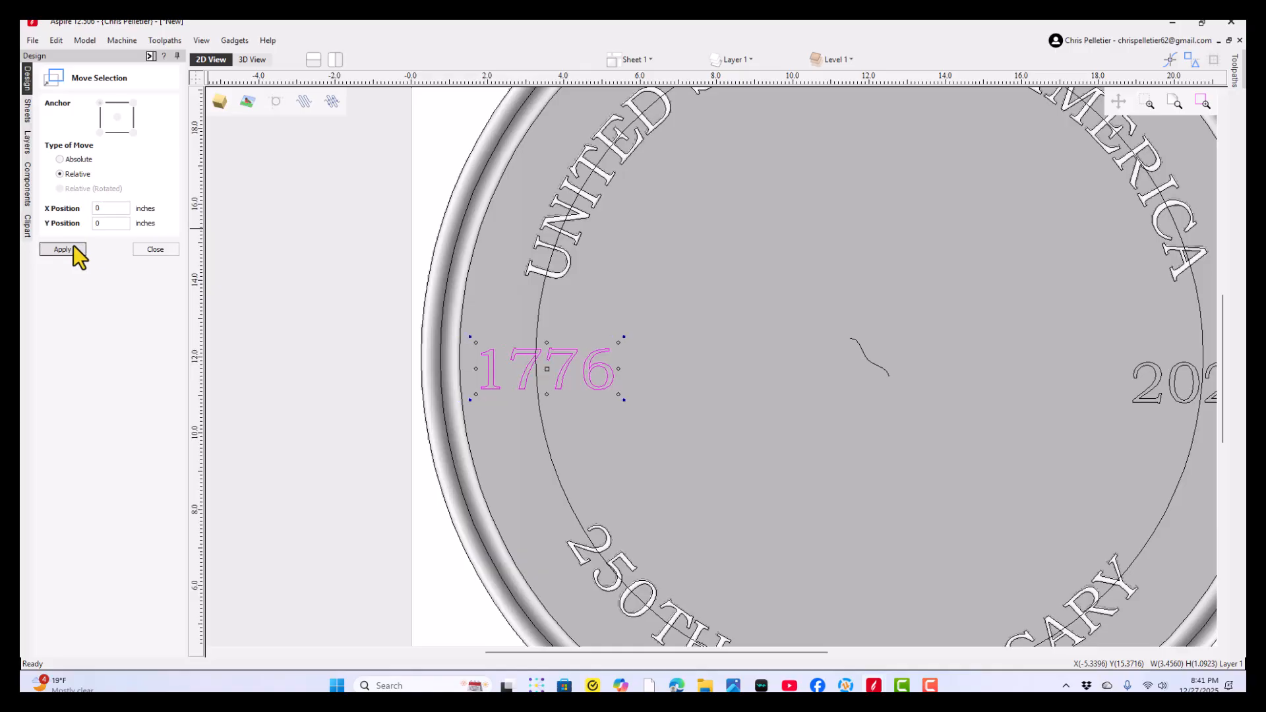
pyautogui.click(158, 249)
# - Move the 2026 text about 0.3 inches in X toward the coin's centre with a relative move, and deselect it
pyautogui.click(1154, 401)
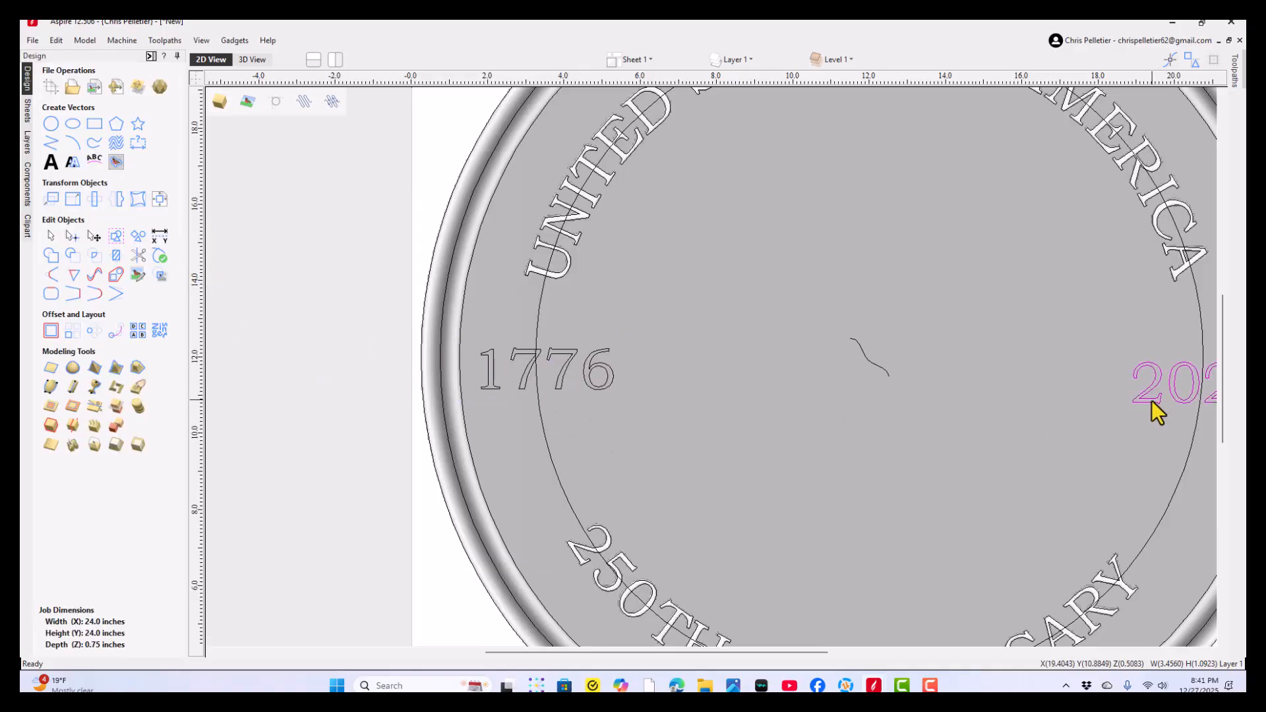
pyautogui.scroll(-1, 1142, 398)
pyautogui.click(55, 200)
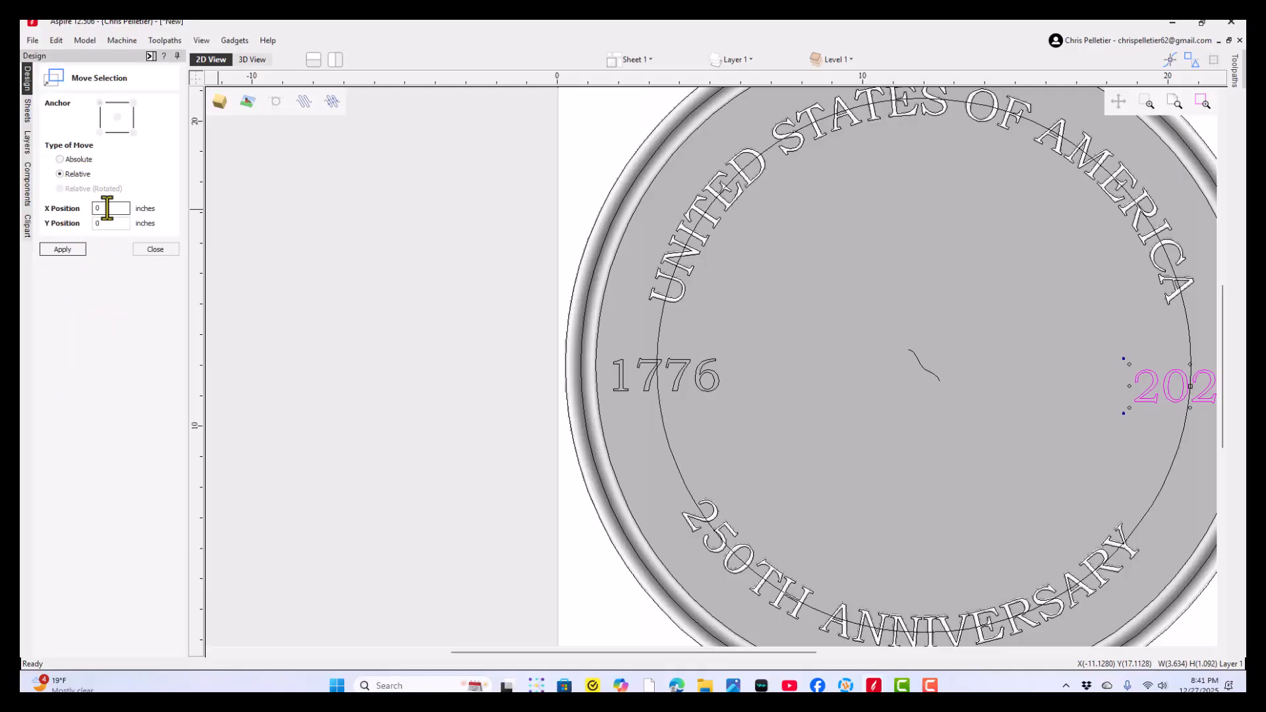
pyautogui.doubleClick(107, 208)
pyautogui.click(60, 250)
pyautogui.moveTo(932, 331); pyautogui.dragTo(413, 319, button='middle')
pyautogui.click(64, 249)
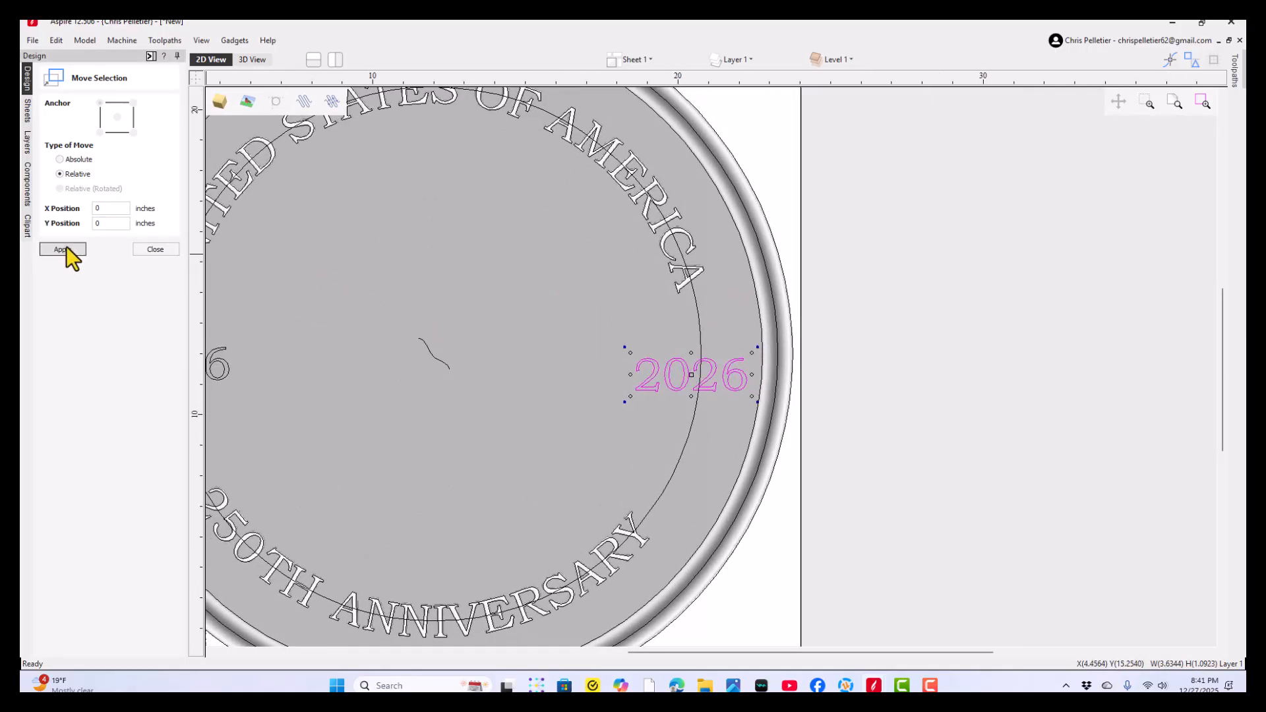
pyautogui.click(147, 254)
pyautogui.press('F3')
pyautogui.rightClick(484, 389)
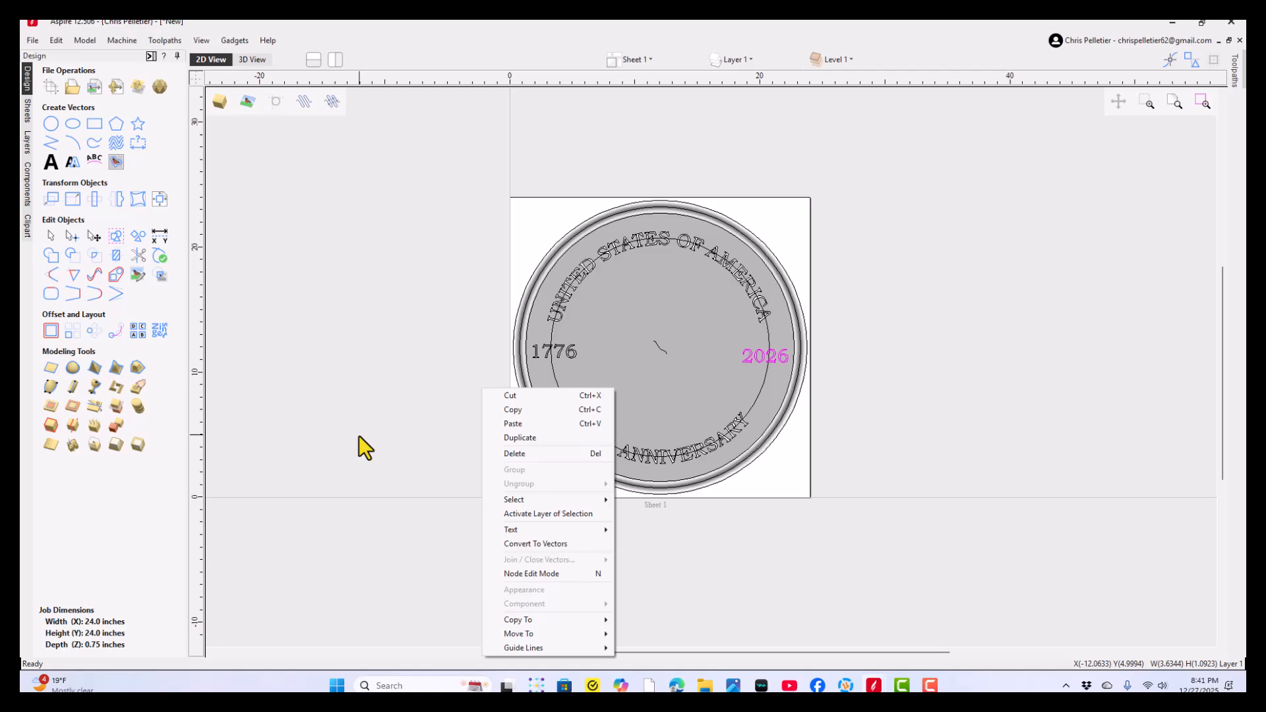
pyautogui.click(1009, 580)
pyautogui.moveTo(719, 370); pyautogui.dragTo(684, 414, button='middle')
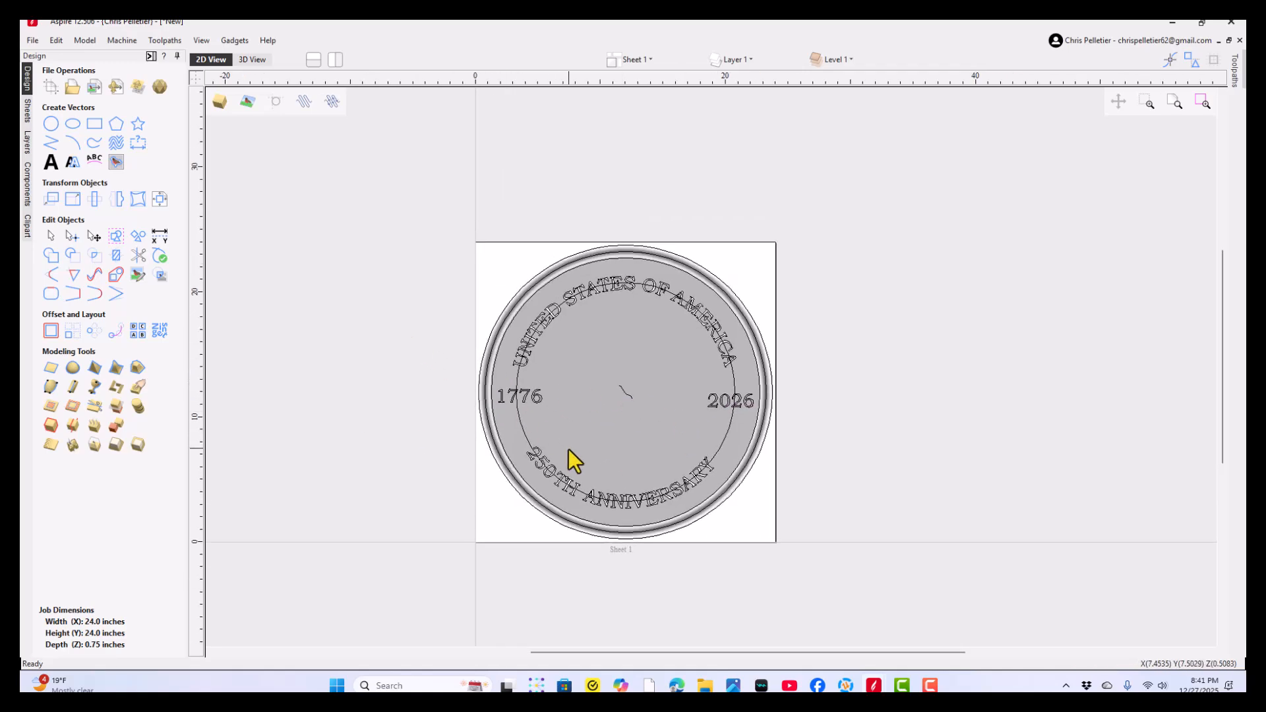
# - Create a flat plane component with a base height of 0.35 inches from the 1776 and 2026 text
pyautogui.click(538, 400)
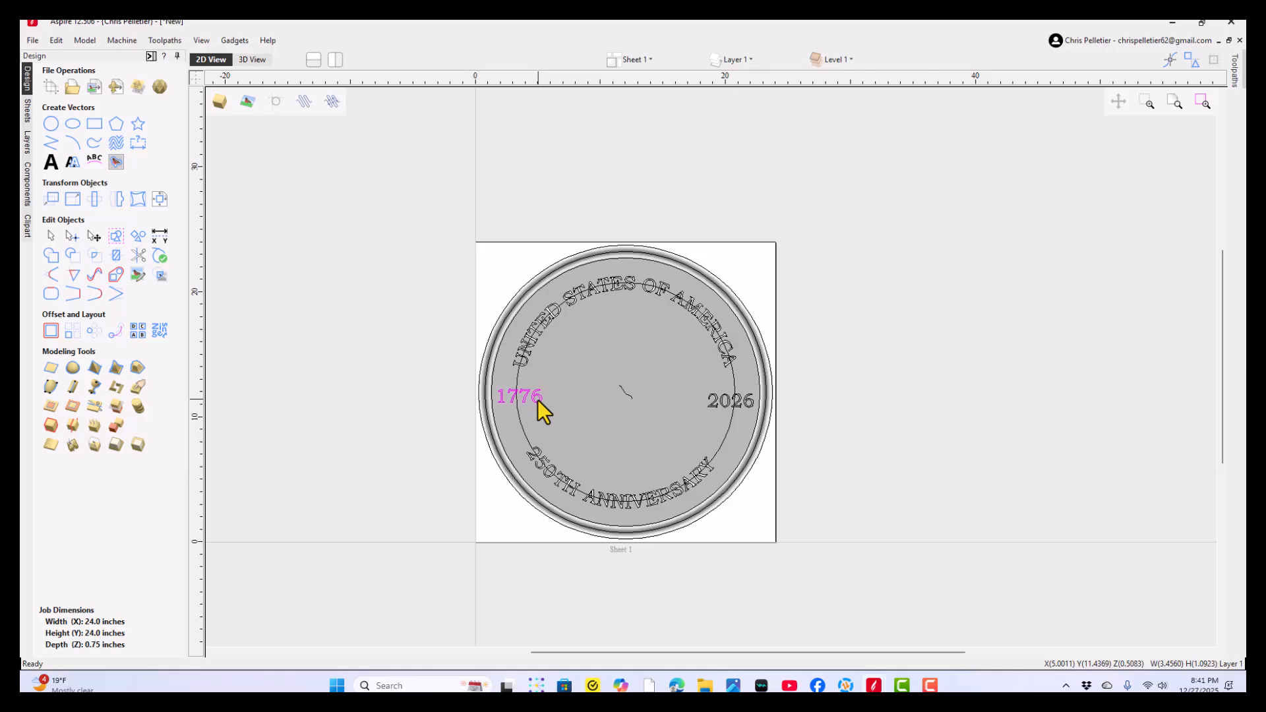
pyautogui.keyDown('shift'); pyautogui.click(710, 407); pyautogui.keyUp('shift')
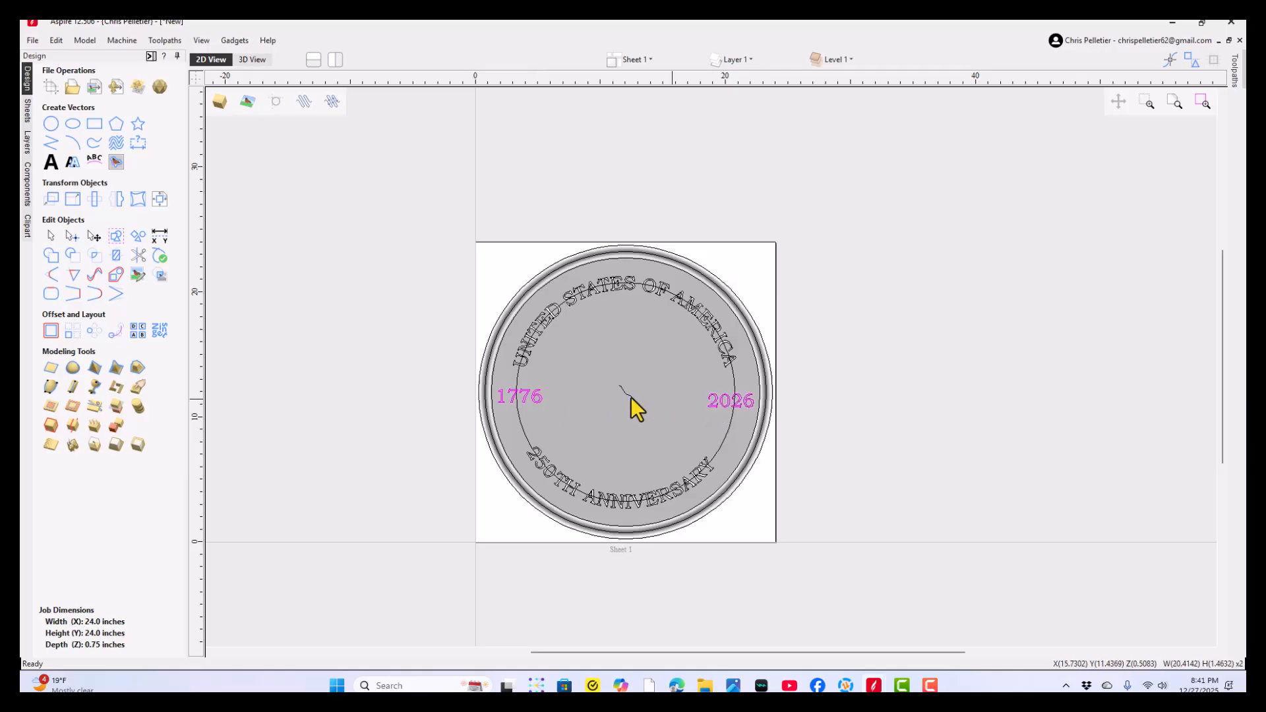
pyautogui.click(25, 187)
pyautogui.click(26, 84)
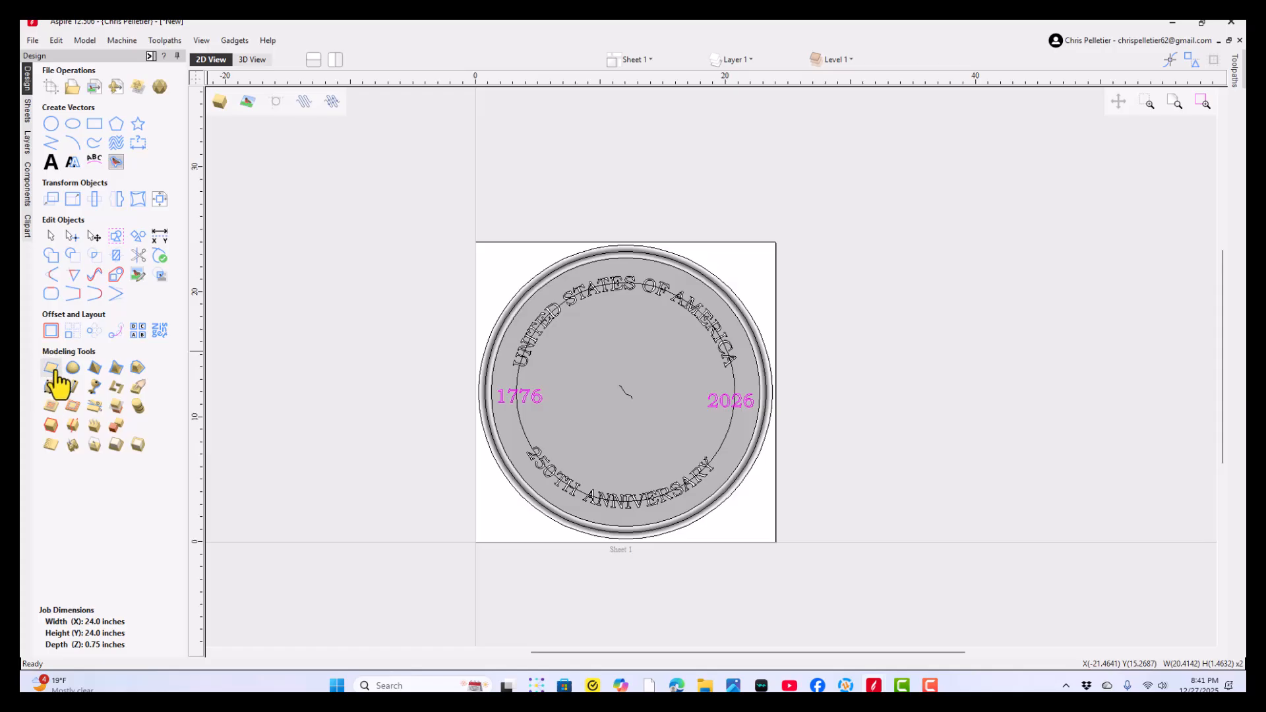
pyautogui.click(56, 380)
pyautogui.moveTo(123, 103); pyautogui.dragTo(82, 116)
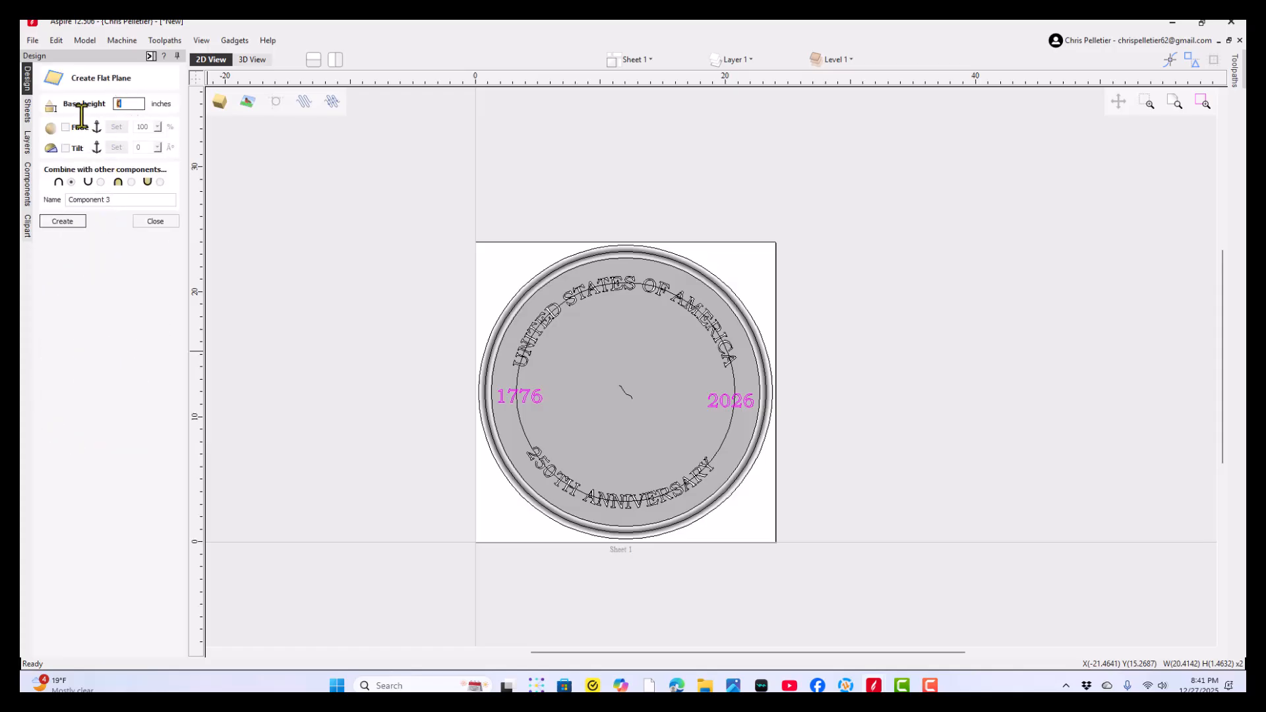
pyautogui.write('.35')
pyautogui.click(63, 221)
# - Examine the raised dates on the coin in 3D from several angles and finish the flat plane command
pyautogui.click(251, 60)
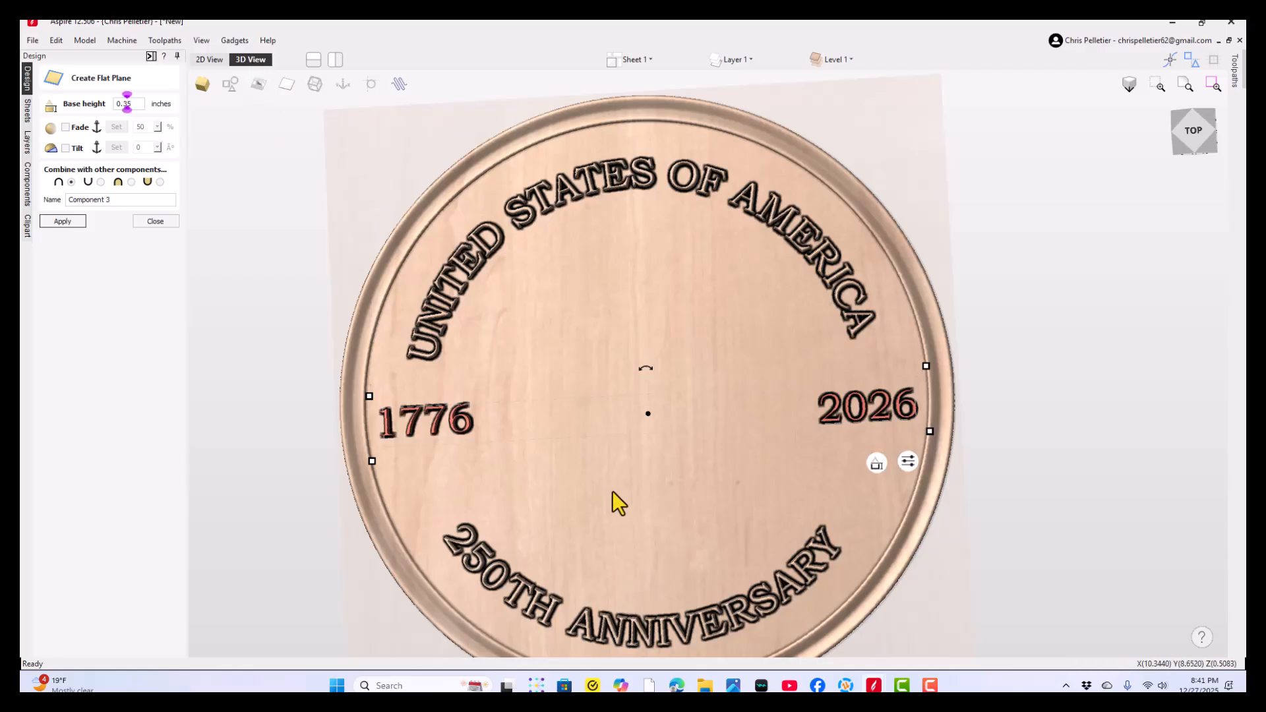
pyautogui.moveTo(616, 503); pyautogui.dragTo(633, 273)
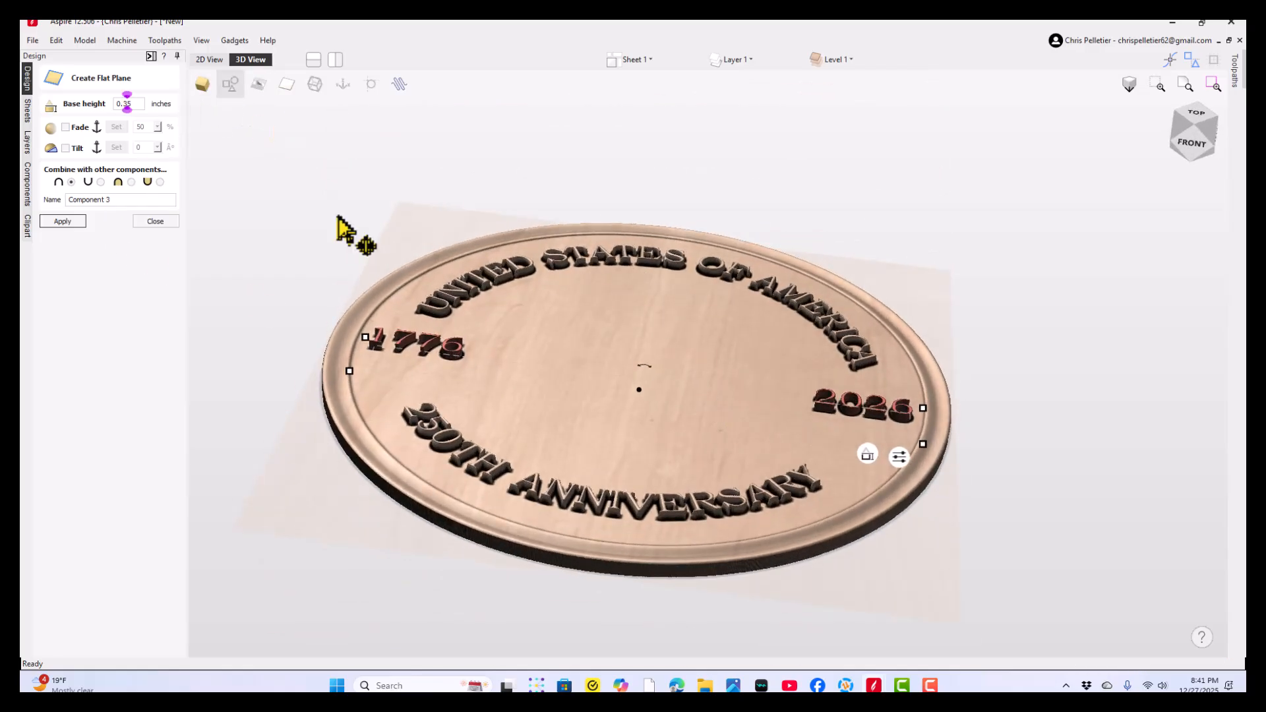
pyautogui.click(270, 437)
pyautogui.moveTo(522, 409); pyautogui.dragTo(564, 444)
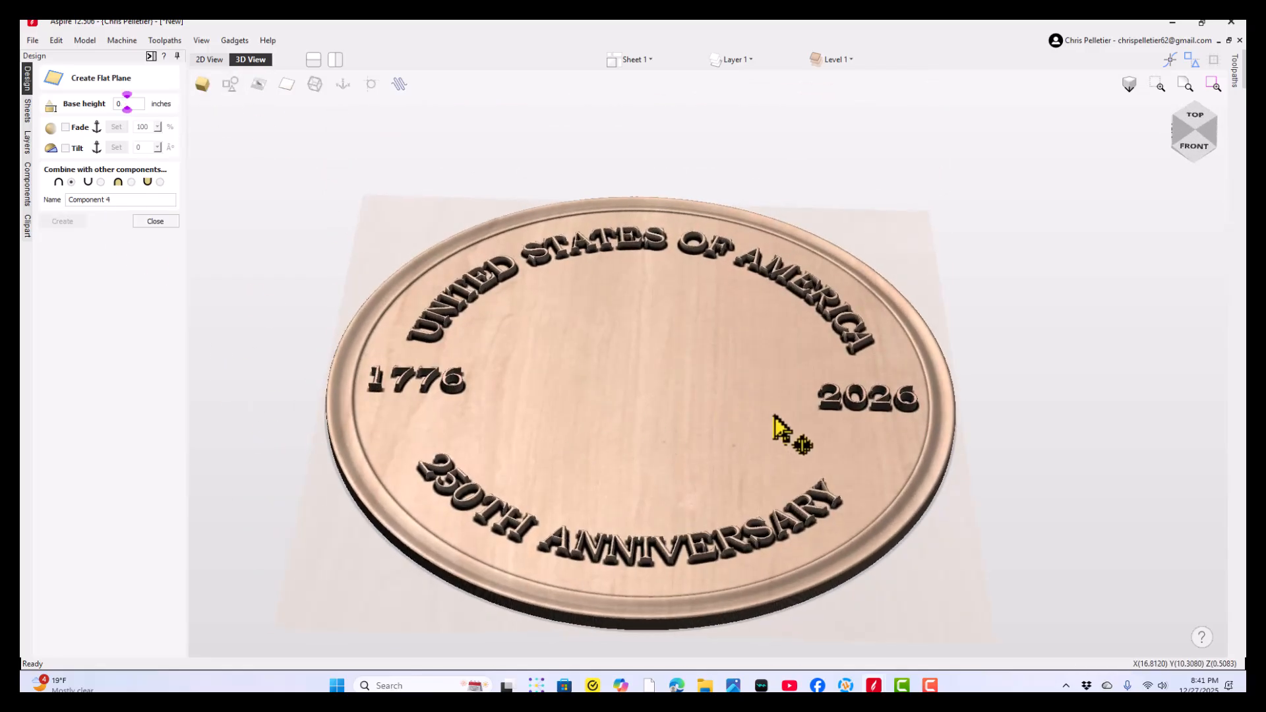
pyautogui.scroll(5, 774, 416)
pyautogui.moveTo(839, 323); pyautogui.dragTo(899, 244)
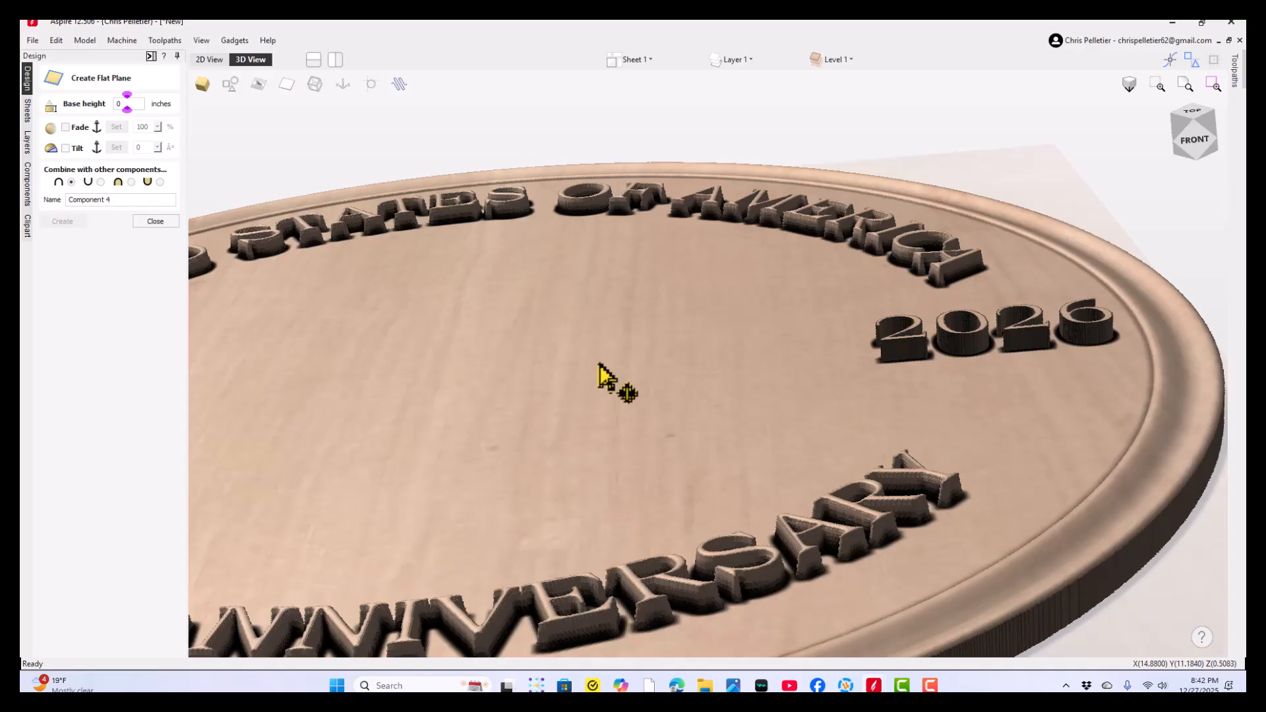
pyautogui.moveTo(598, 363); pyautogui.dragTo(662, 491)
pyautogui.moveTo(862, 247); pyautogui.dragTo(882, 303)
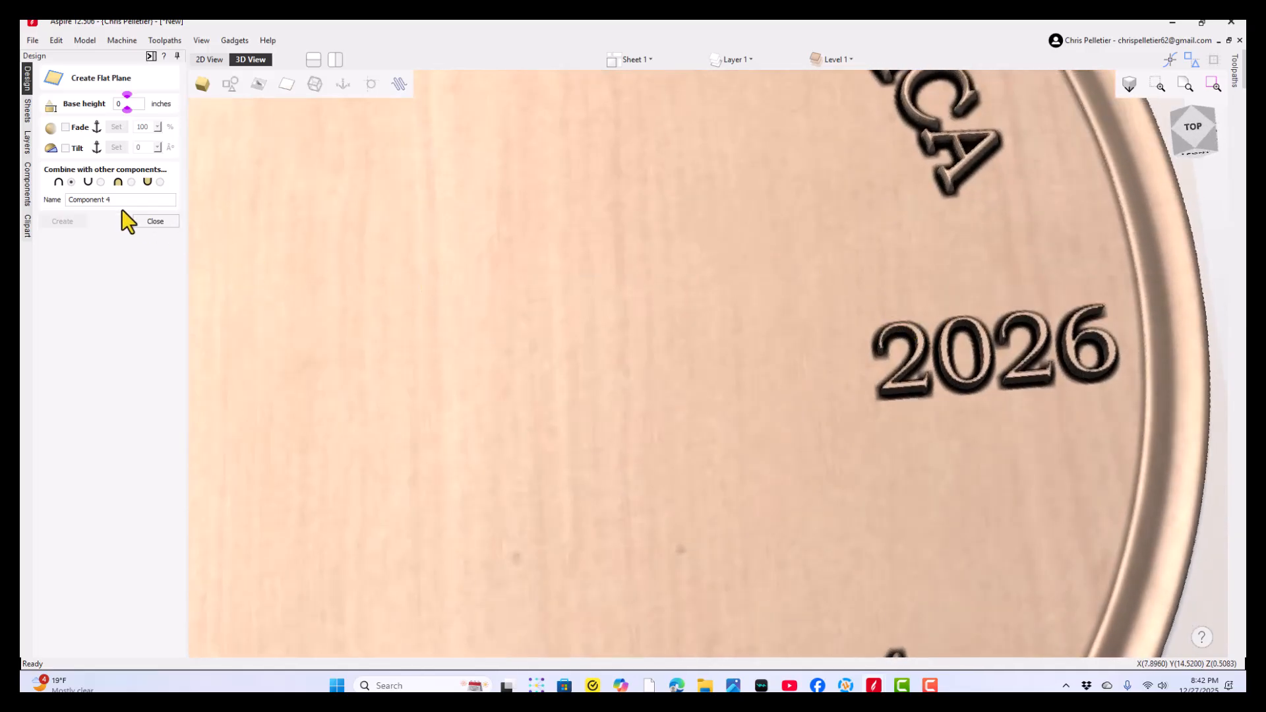
pyautogui.click(164, 222)
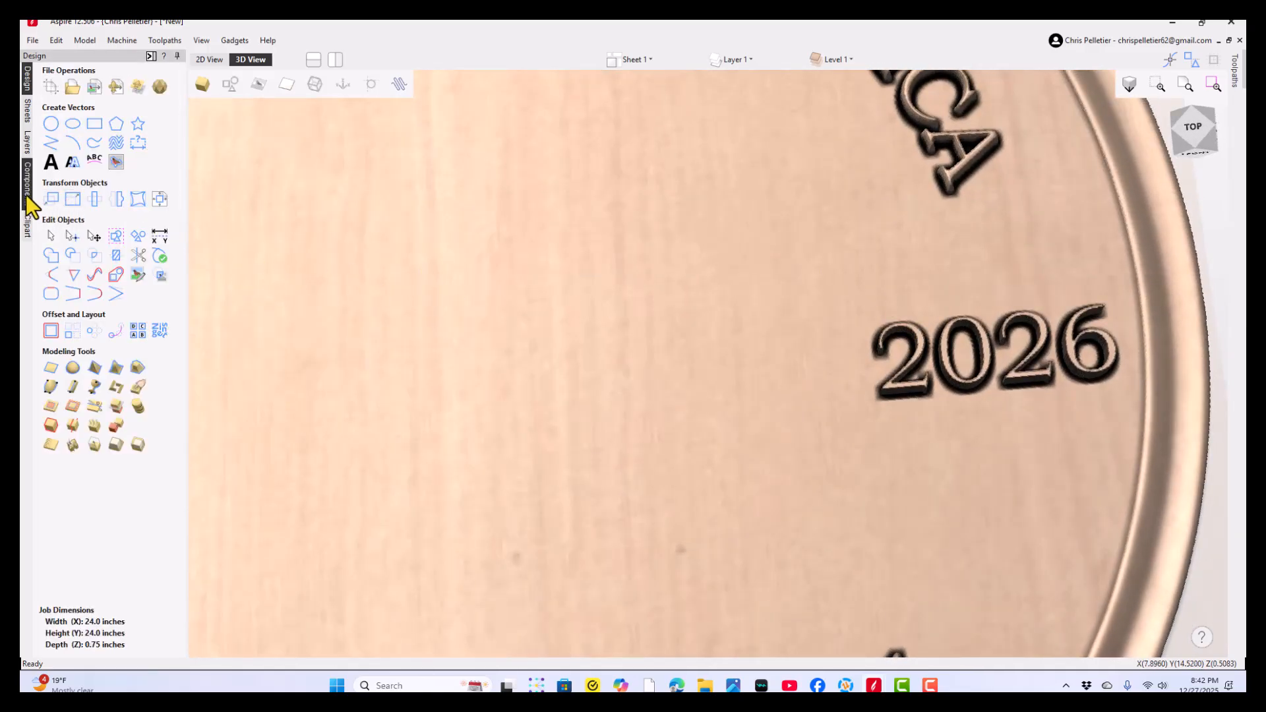
# - Isolate the dates component by hiding the other components, and add an 8.0° draft to it
pyautogui.click(26, 195)
pyautogui.click(63, 138)
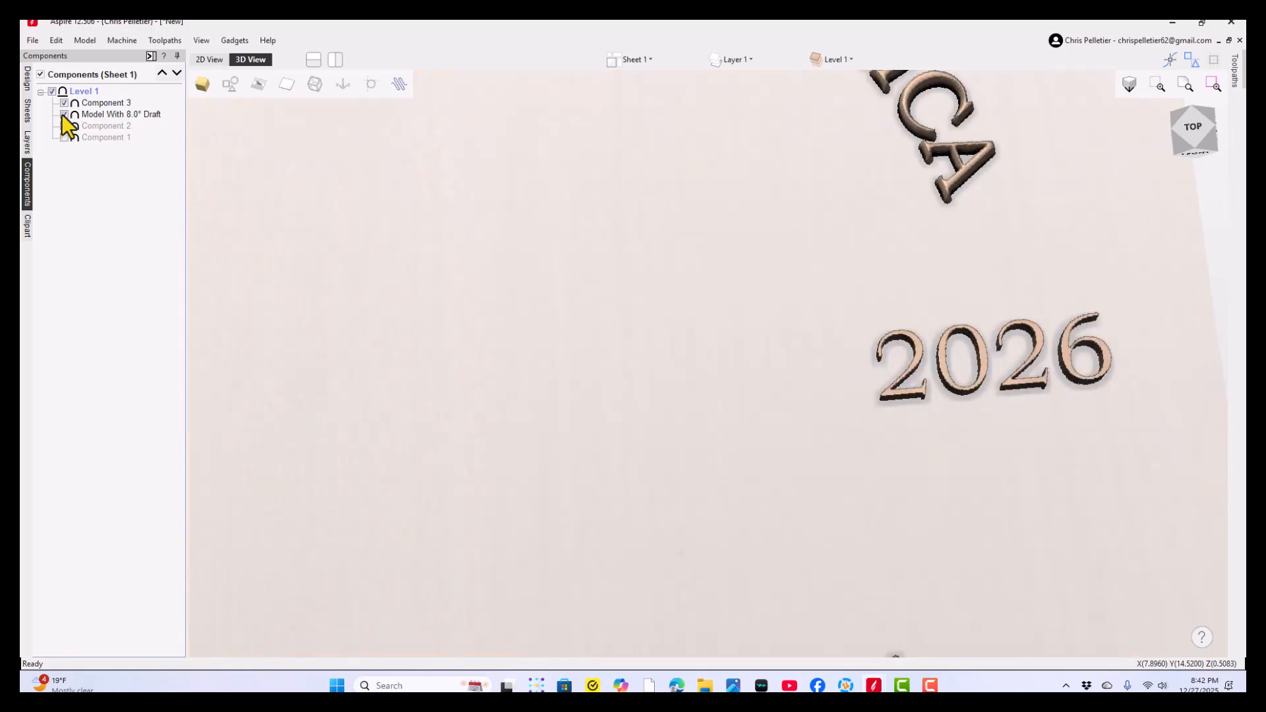
pyautogui.click(912, 363)
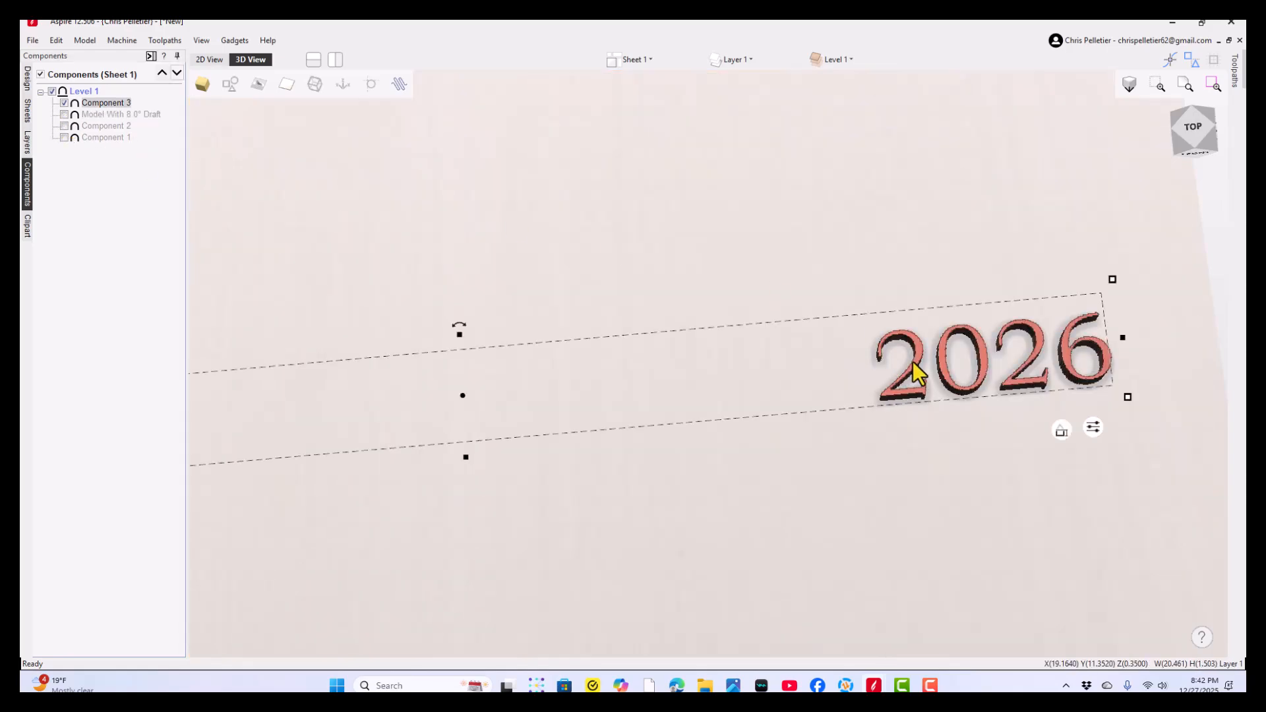
pyautogui.click(28, 79)
pyautogui.click(117, 449)
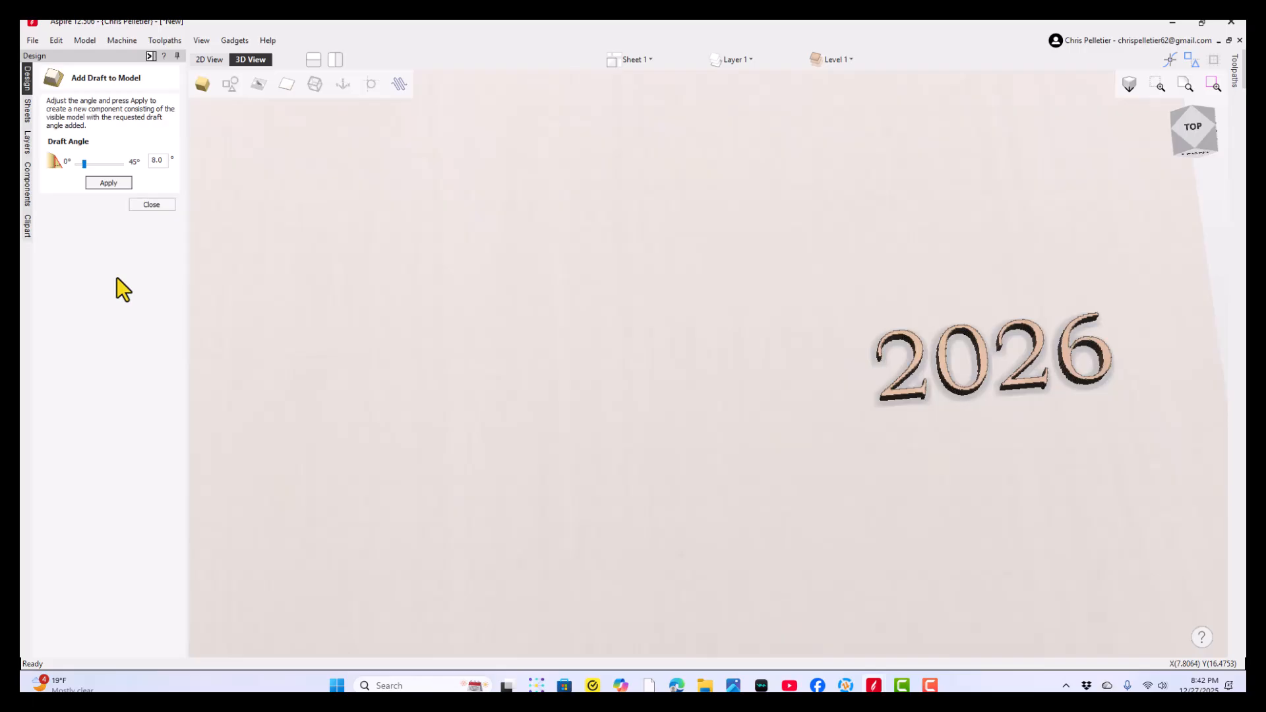
pyautogui.click(121, 182)
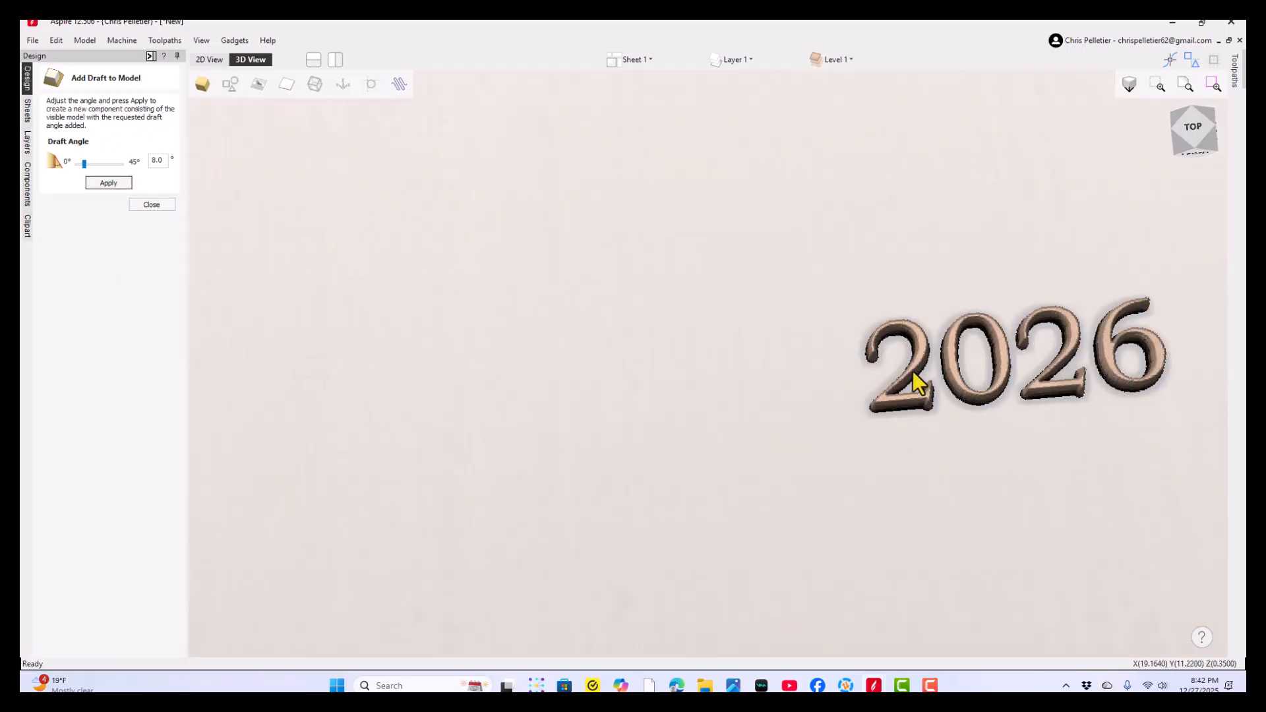
pyautogui.click(142, 204)
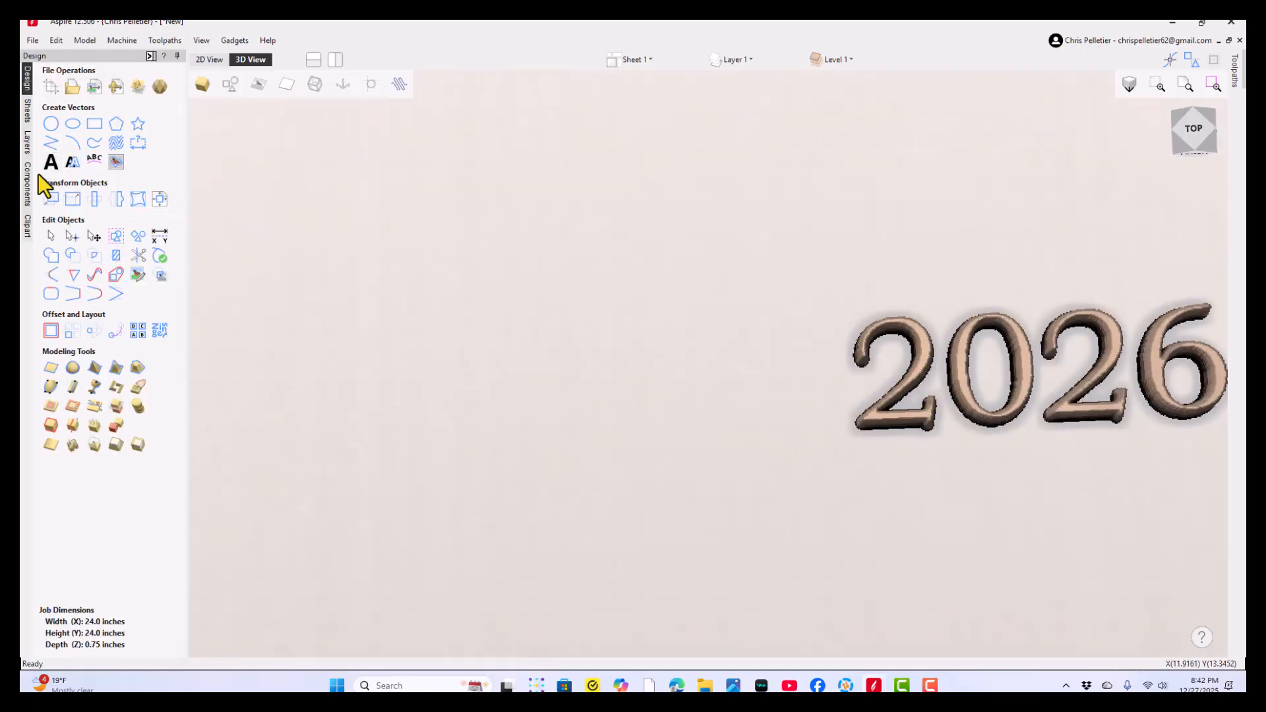
# - Hide the undrafted dates component, then lightly smooth the drafted dates with transparency preserved and bake the smoothing
pyautogui.click(28, 183)
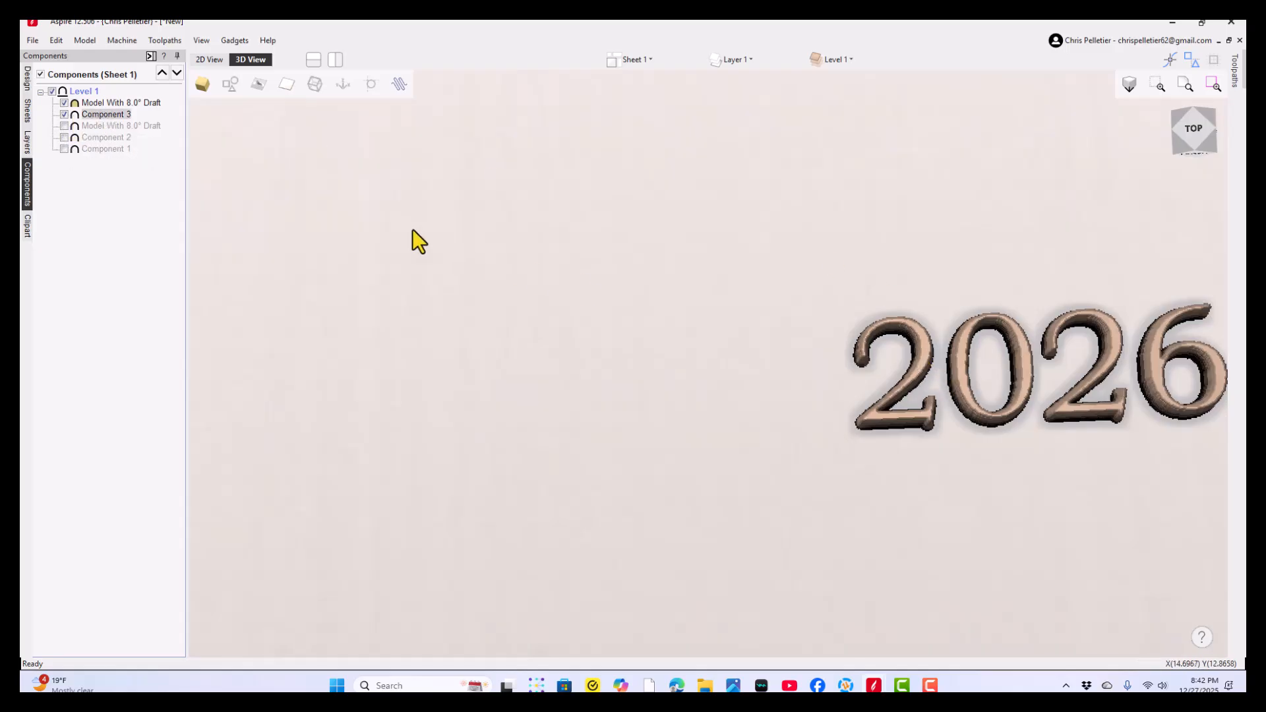
pyautogui.click(64, 115)
pyautogui.click(919, 355)
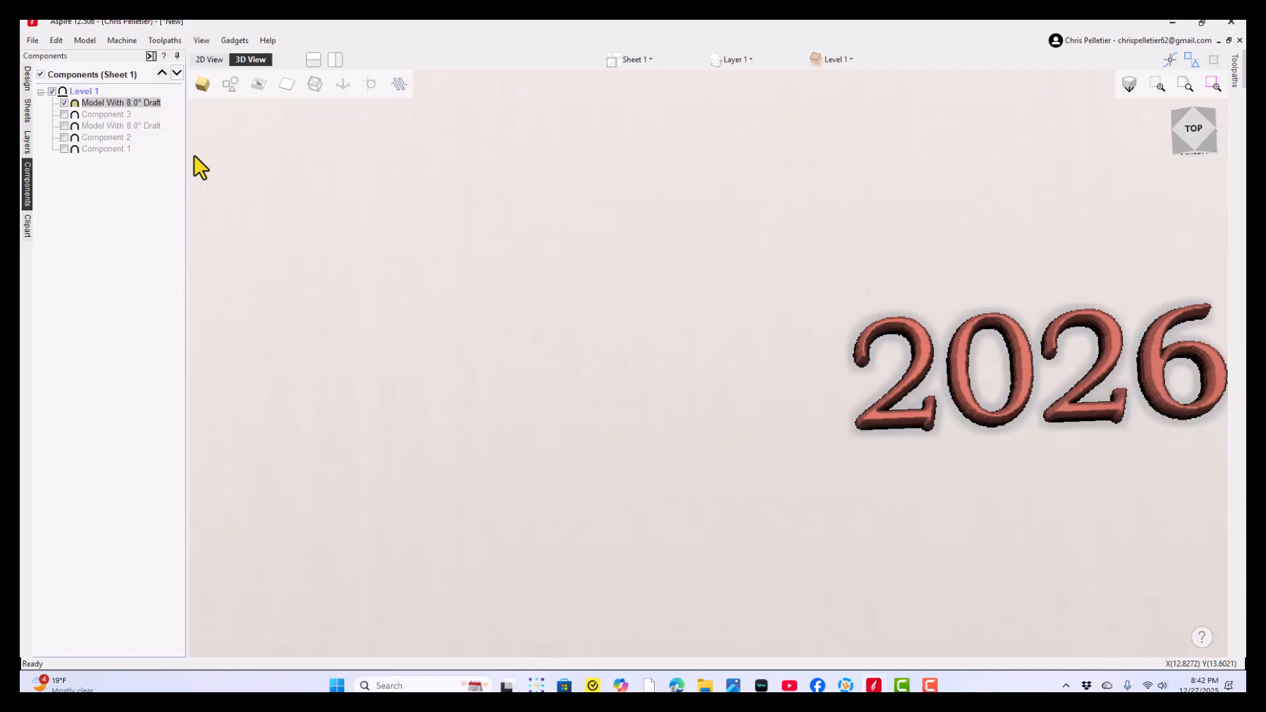
pyautogui.click(27, 78)
pyautogui.click(50, 441)
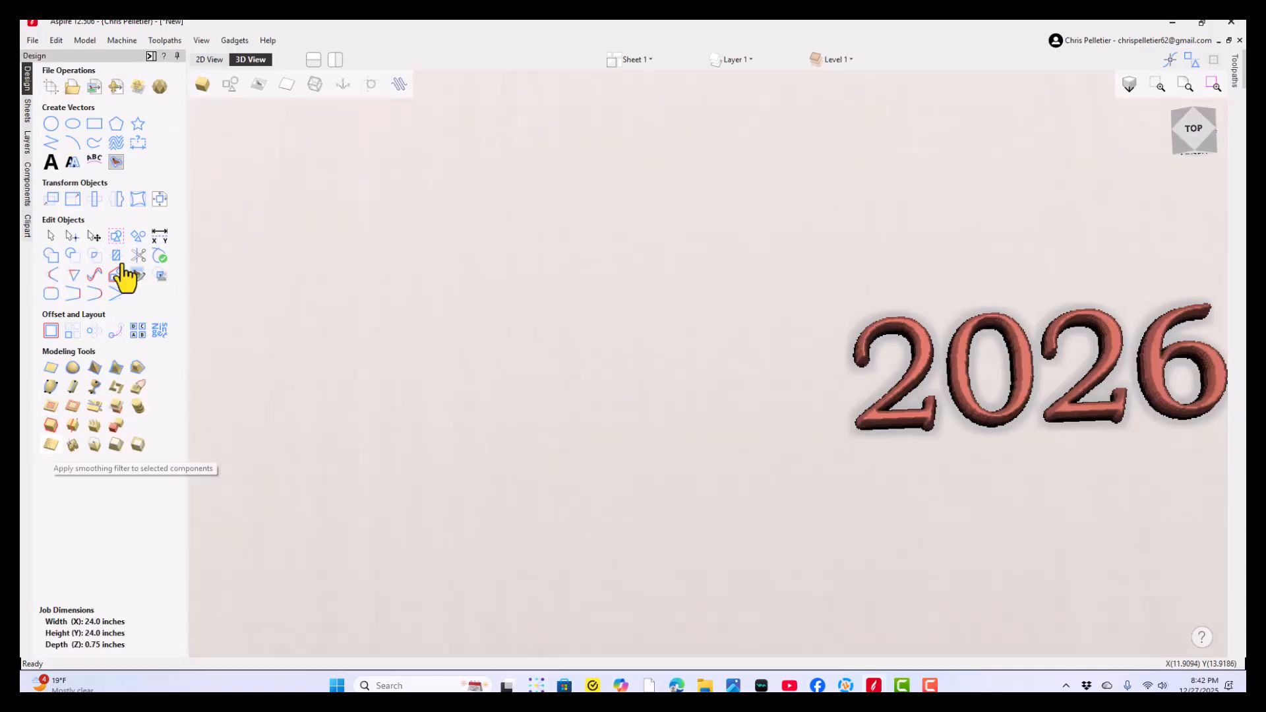
pyautogui.click(52, 167)
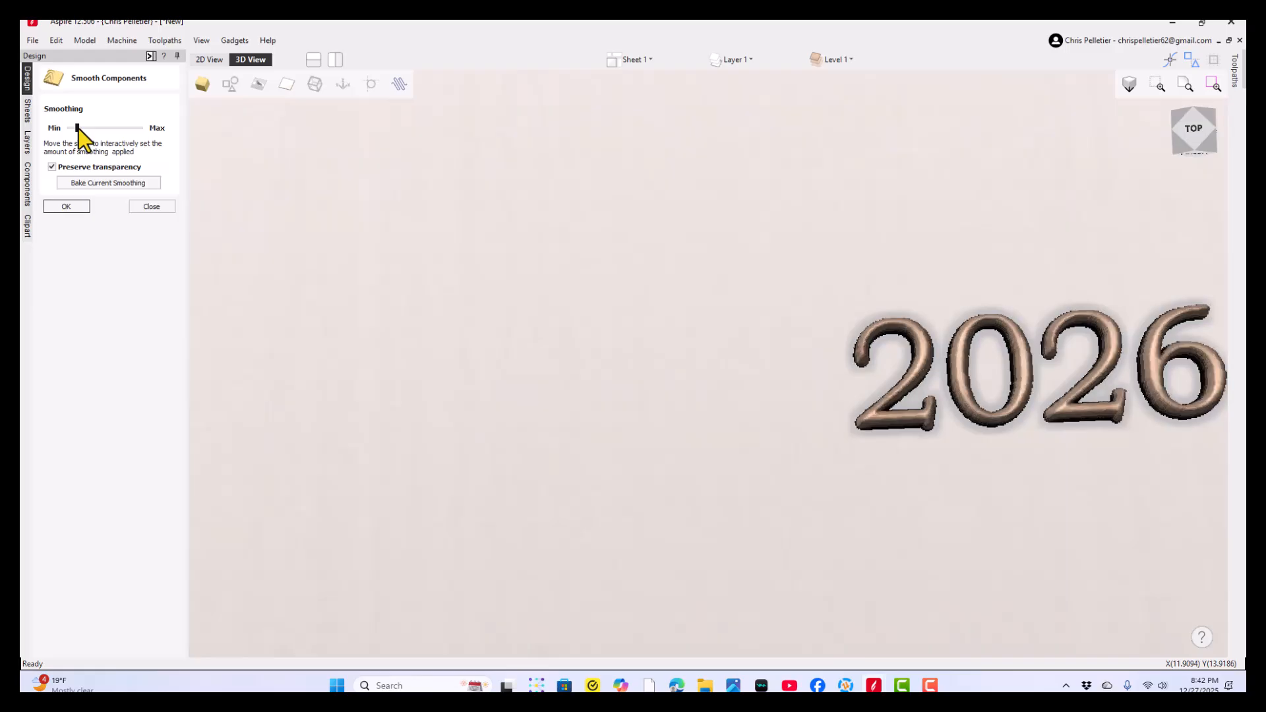
pyautogui.click(111, 180)
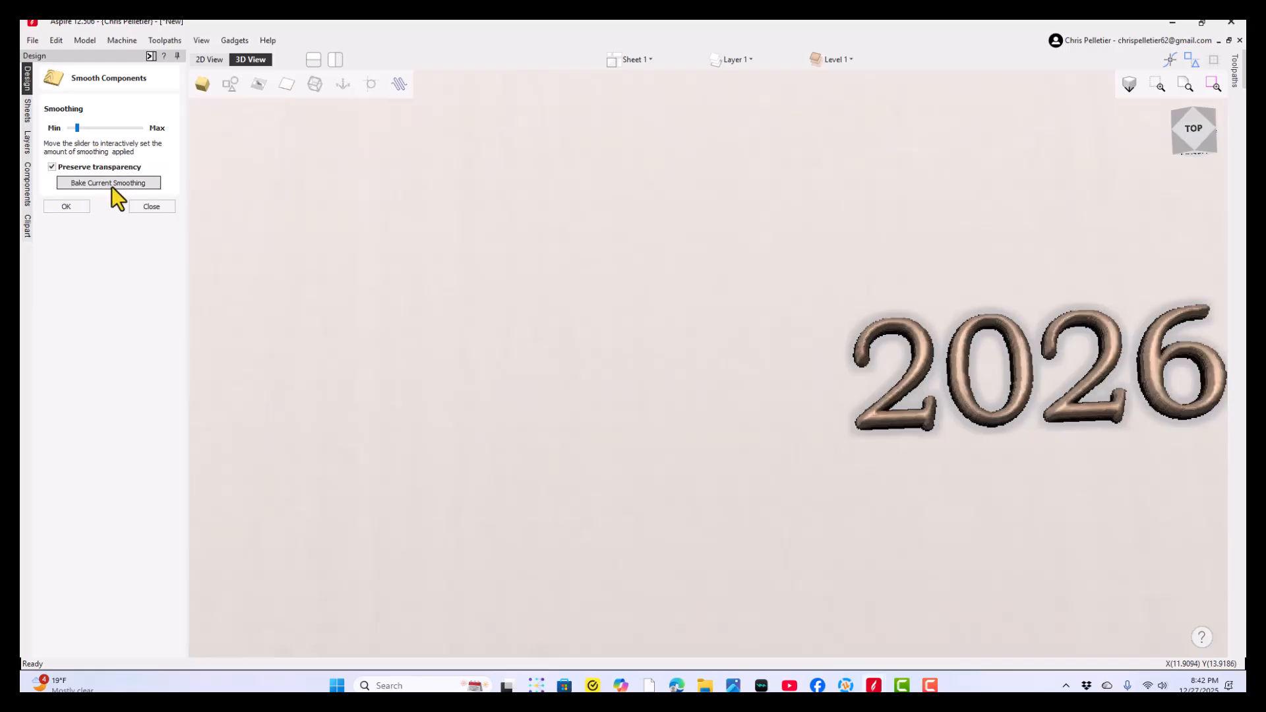
pyautogui.click(150, 207)
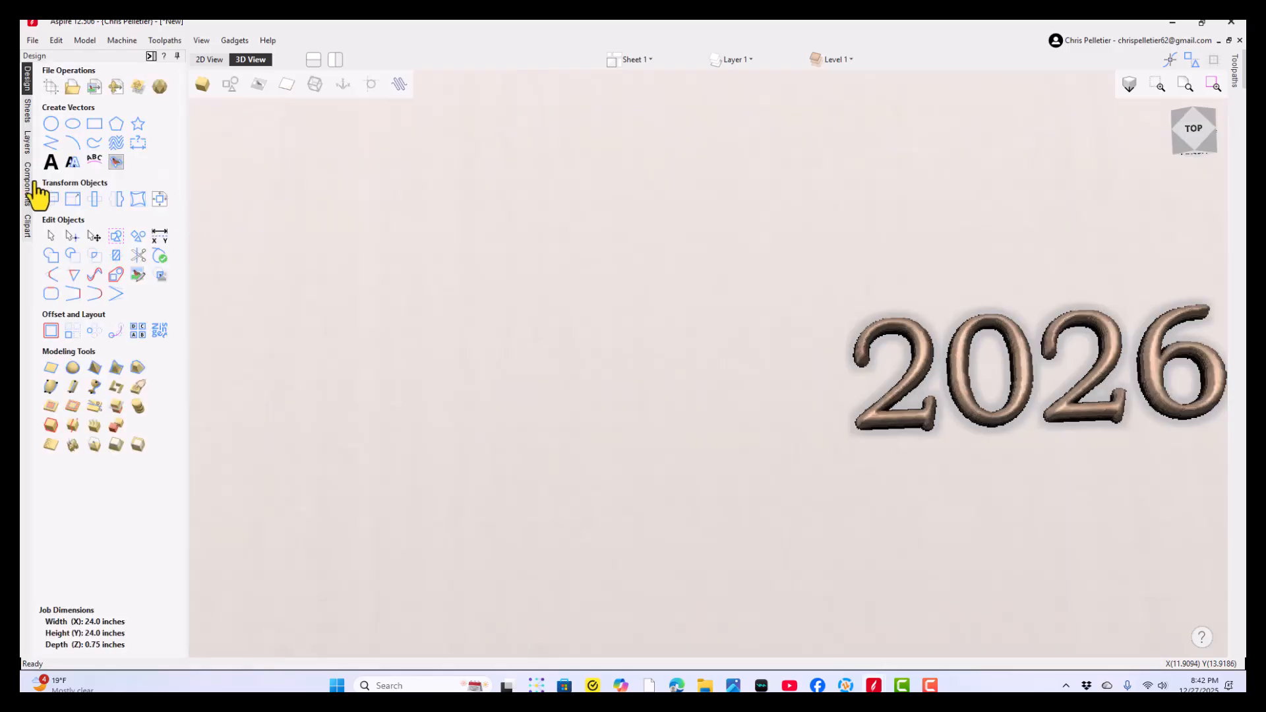
# - Change the combine mode of the drafted dates component to Add
pyautogui.click(28, 187)
pyautogui.rightClick(117, 100)
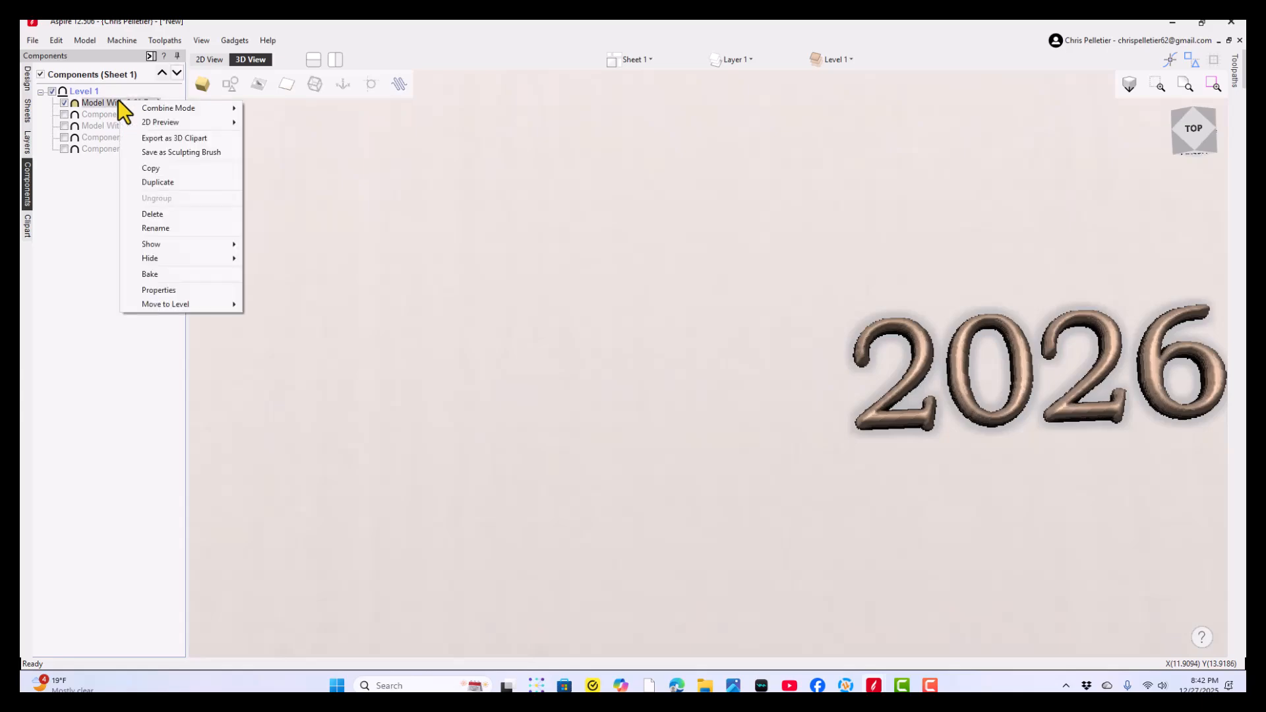
pyautogui.moveTo(159, 107)
pyautogui.click(260, 116)
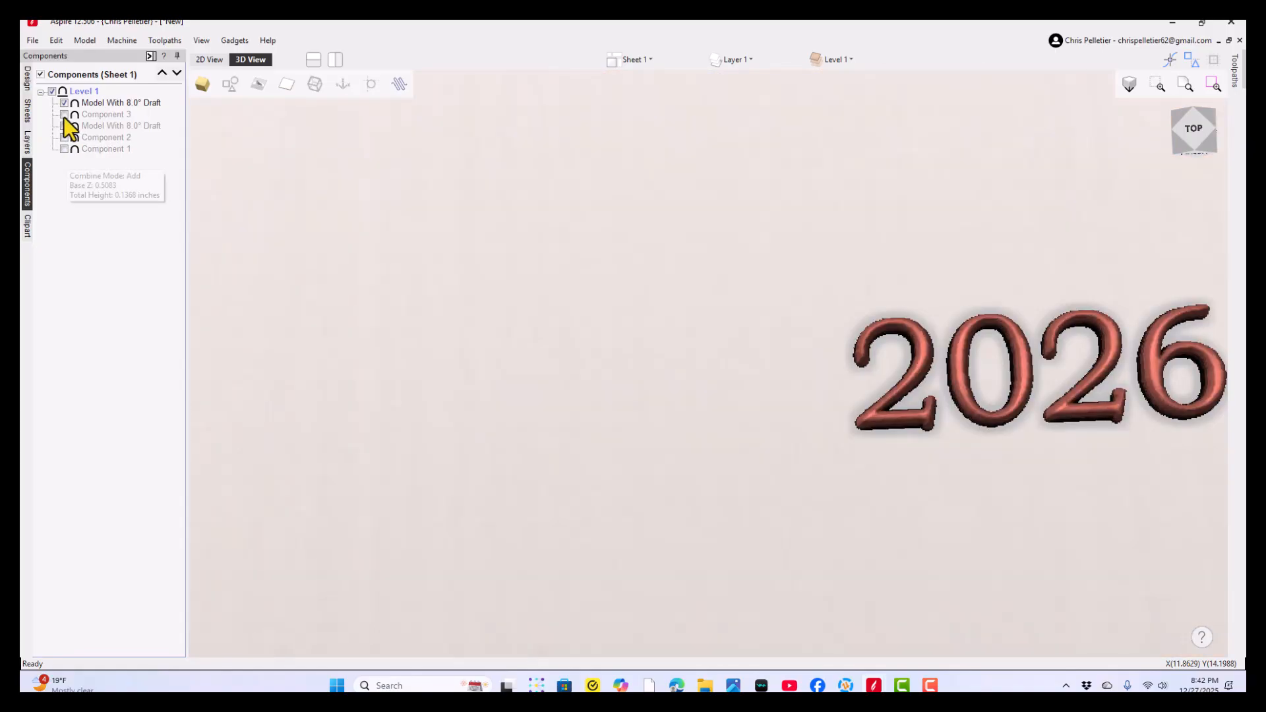
# - Show the coin base and the drafted curved lettering together with the dates, and inspect the combined coin
pyautogui.click(64, 125)
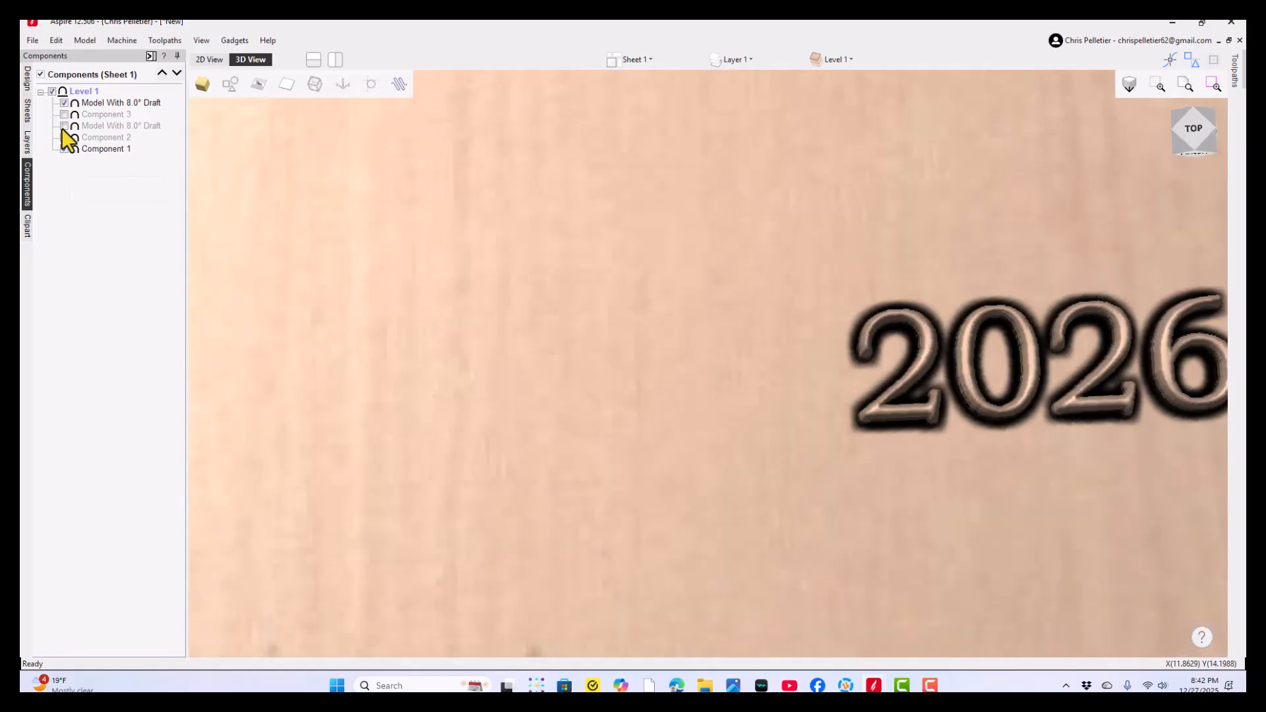
pyautogui.click(64, 149)
pyautogui.scroll(-5, 585, 310)
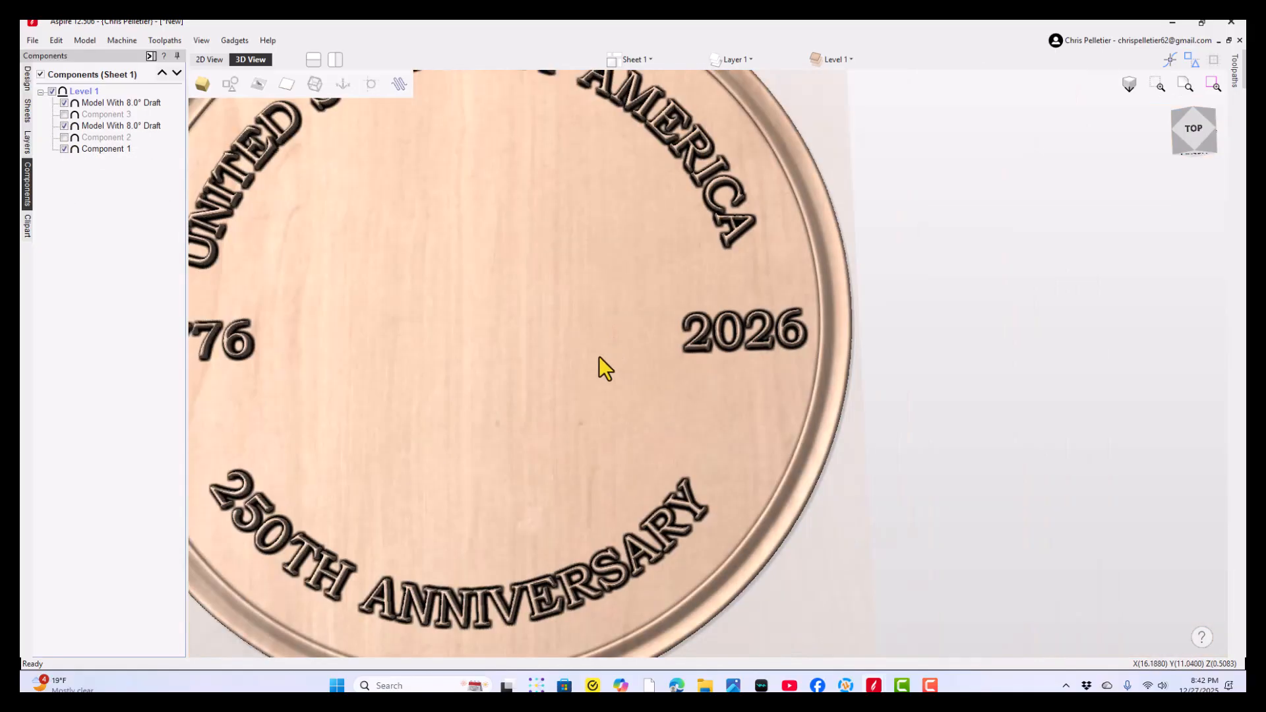
pyautogui.moveTo(684, 377); pyautogui.dragTo(887, 485, button='middle')
pyautogui.moveTo(508, 524); pyautogui.dragTo(399, 498)
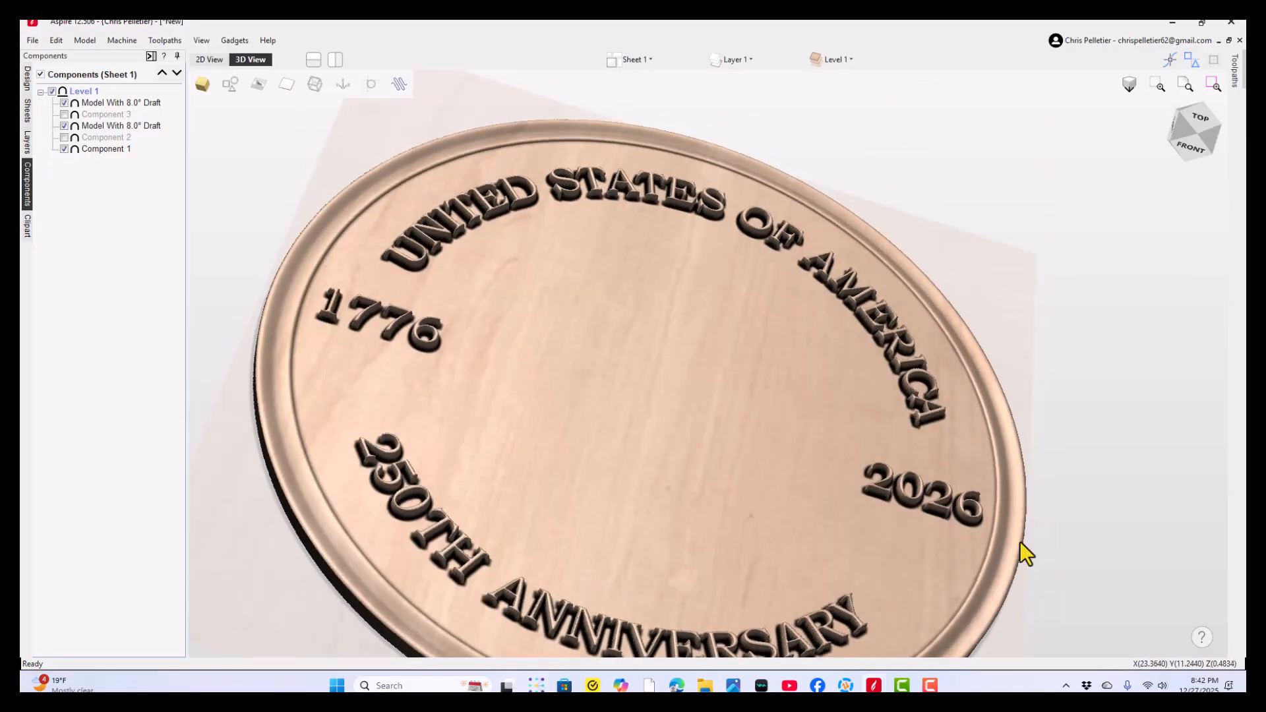
pyautogui.moveTo(567, 528); pyautogui.dragTo(673, 374)
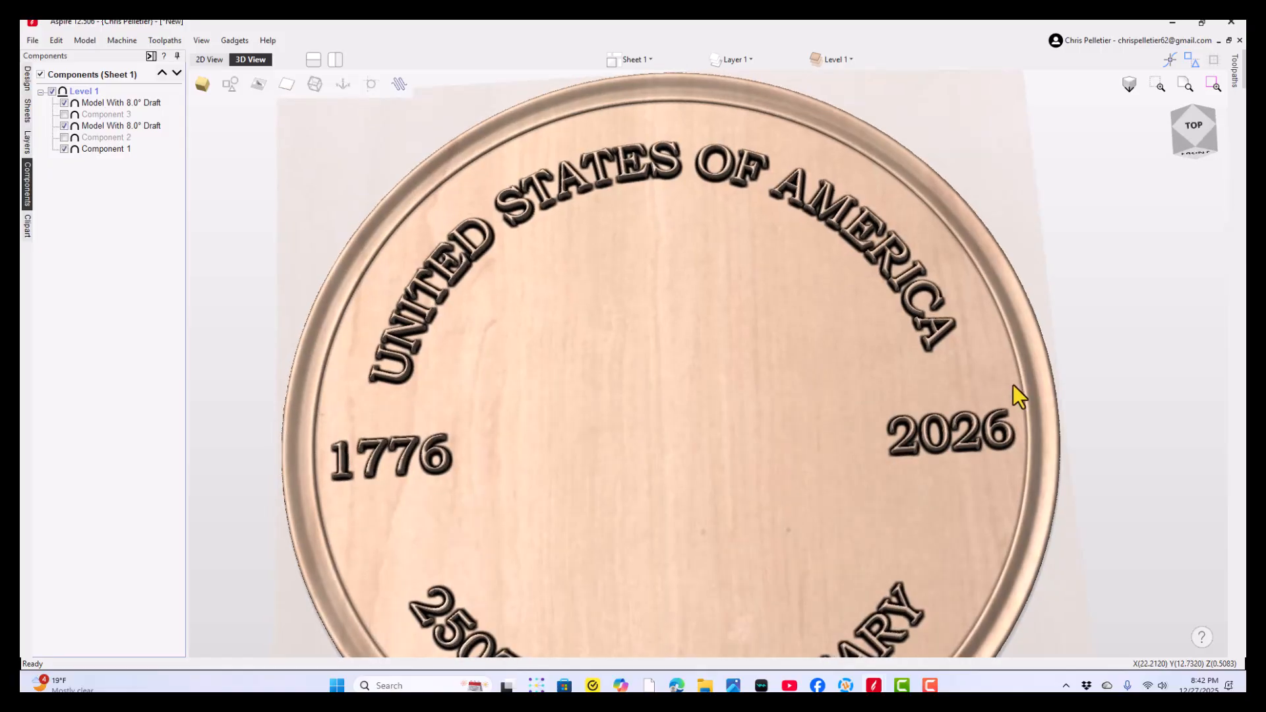
pyautogui.moveTo(931, 328); pyautogui.dragTo(900, 370)
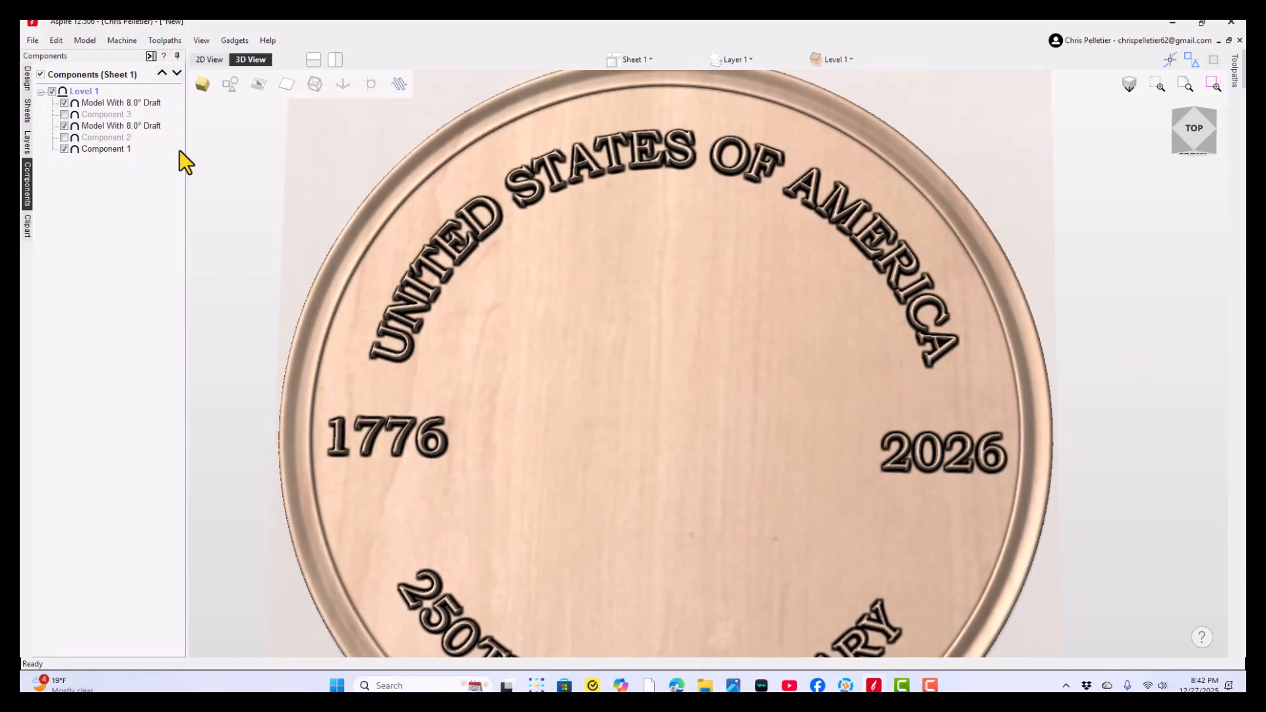
# - Find the Liberty bell A model in the MY CREATED MODELS clipart folder and place it at the coin's centre
pyautogui.click(27, 226)
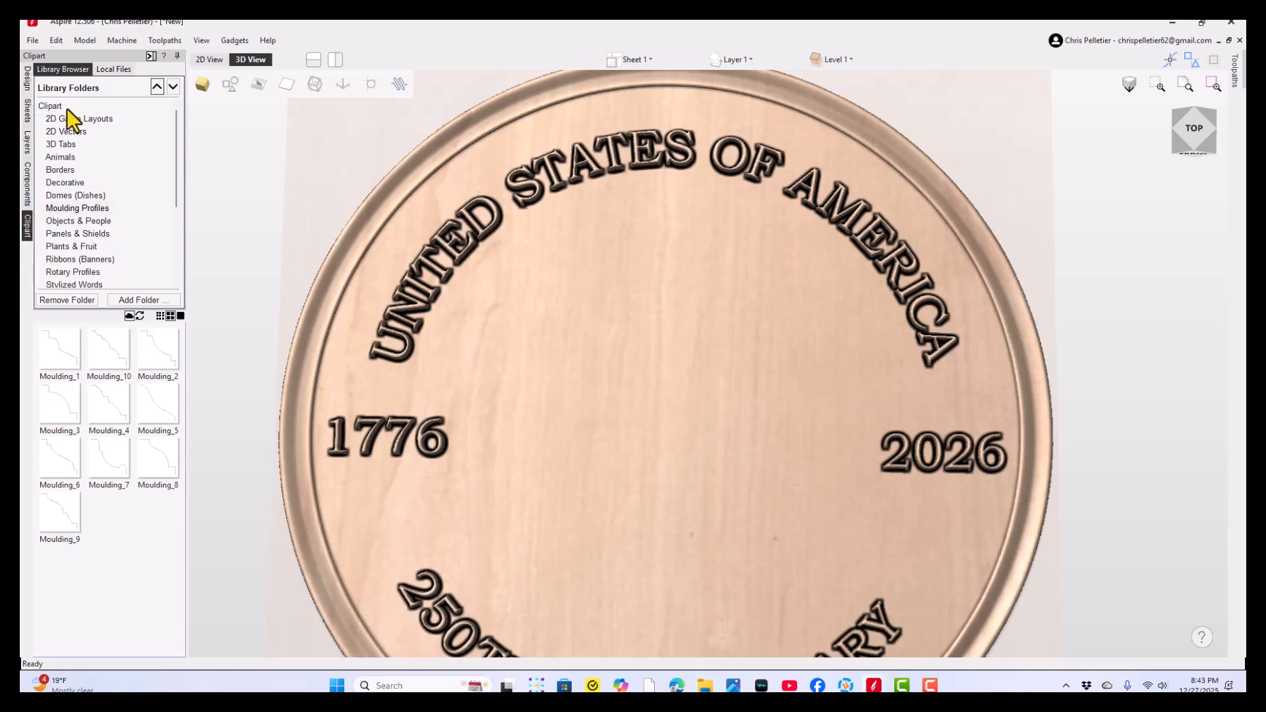
pyautogui.scroll(-5, 81, 217)
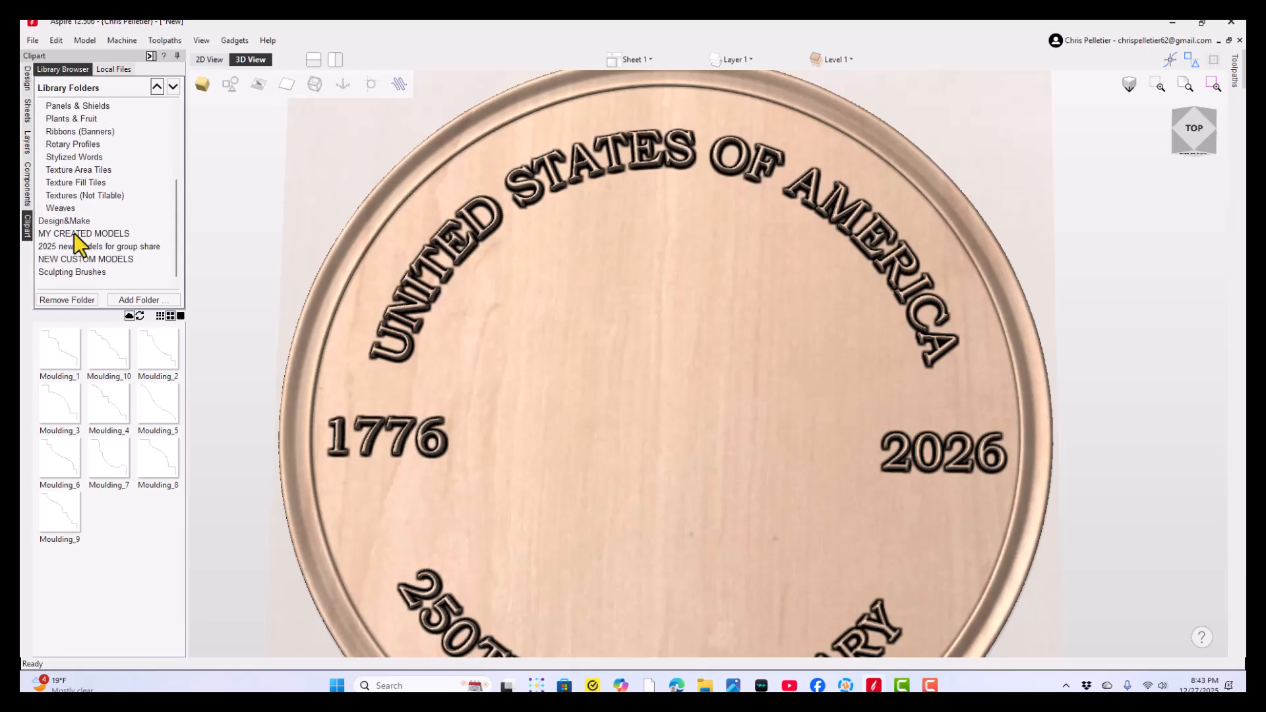
pyautogui.click(74, 232)
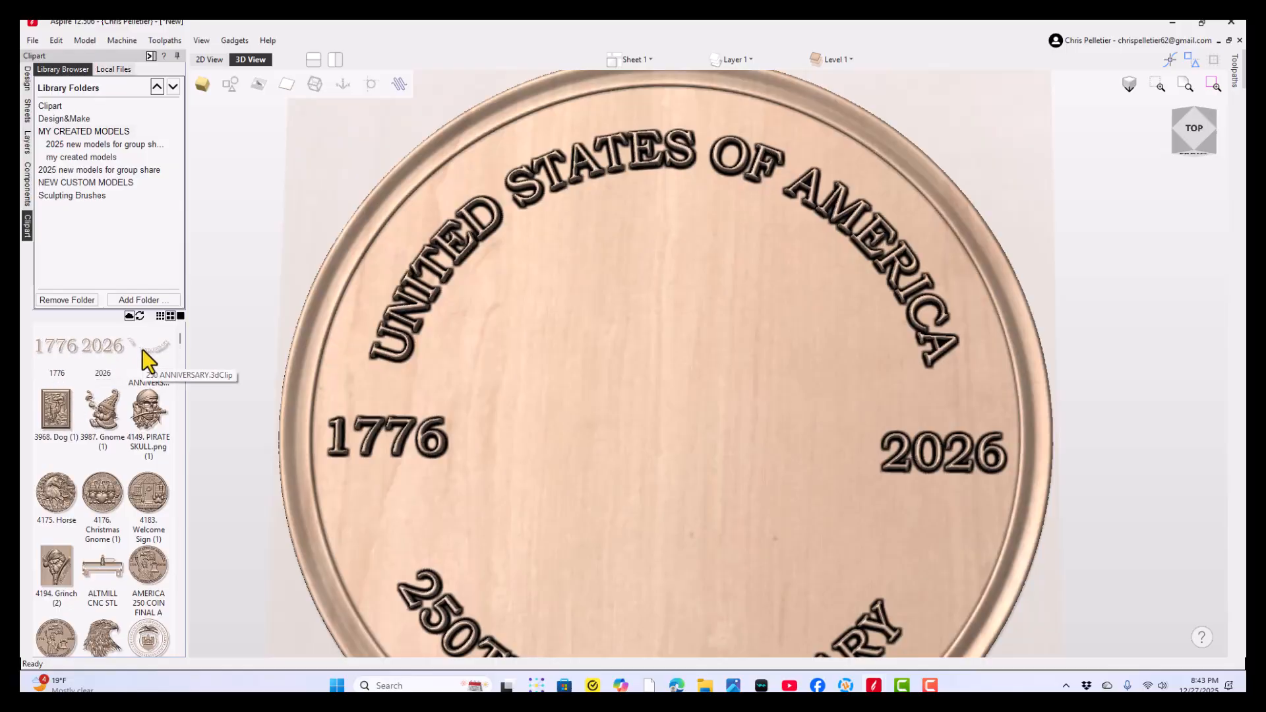
pyautogui.scroll(-1, 110, 479)
pyautogui.scroll(-3, 109, 480)
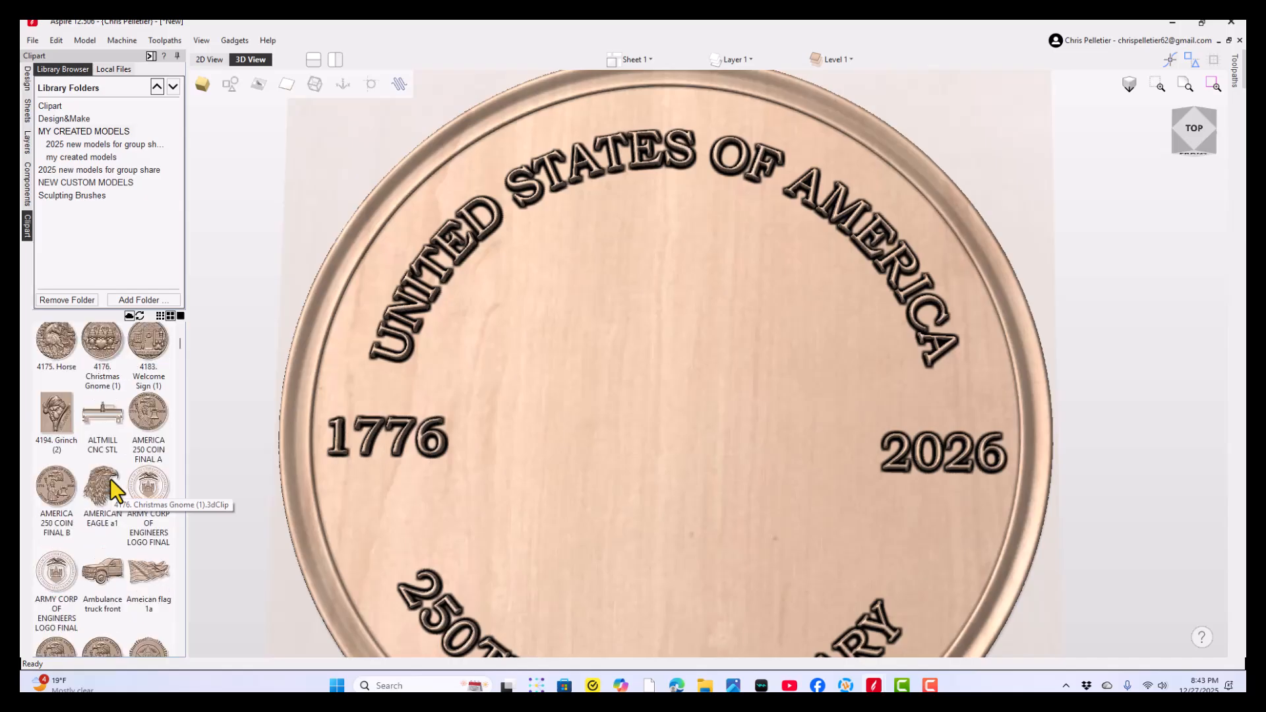
pyautogui.scroll(-8, 110, 481)
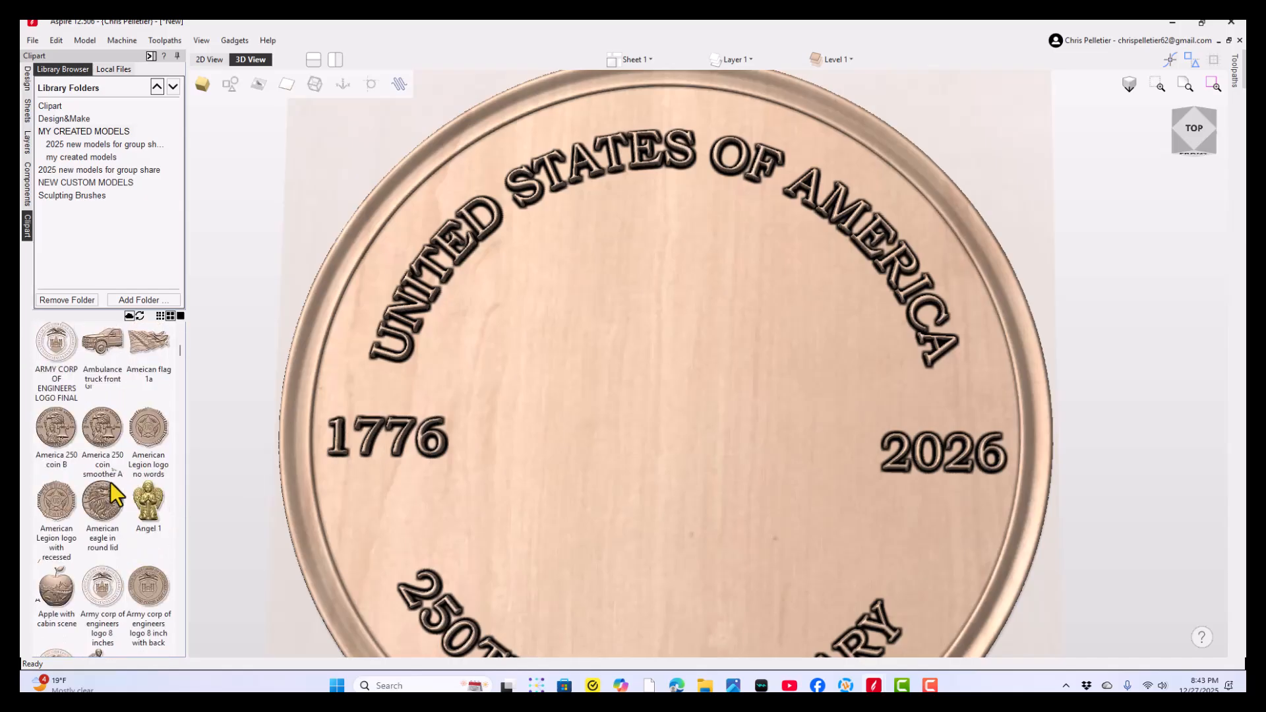
pyautogui.scroll(-6, 109, 481)
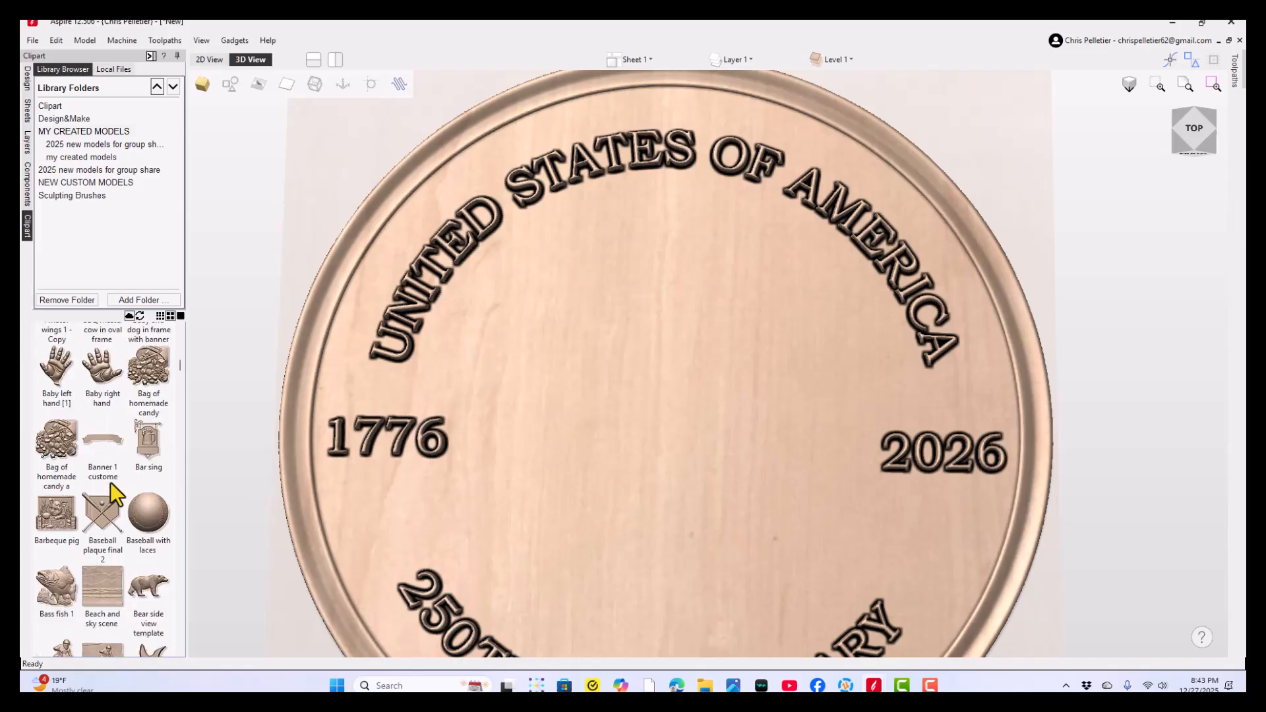
pyautogui.scroll(-15, 109, 481)
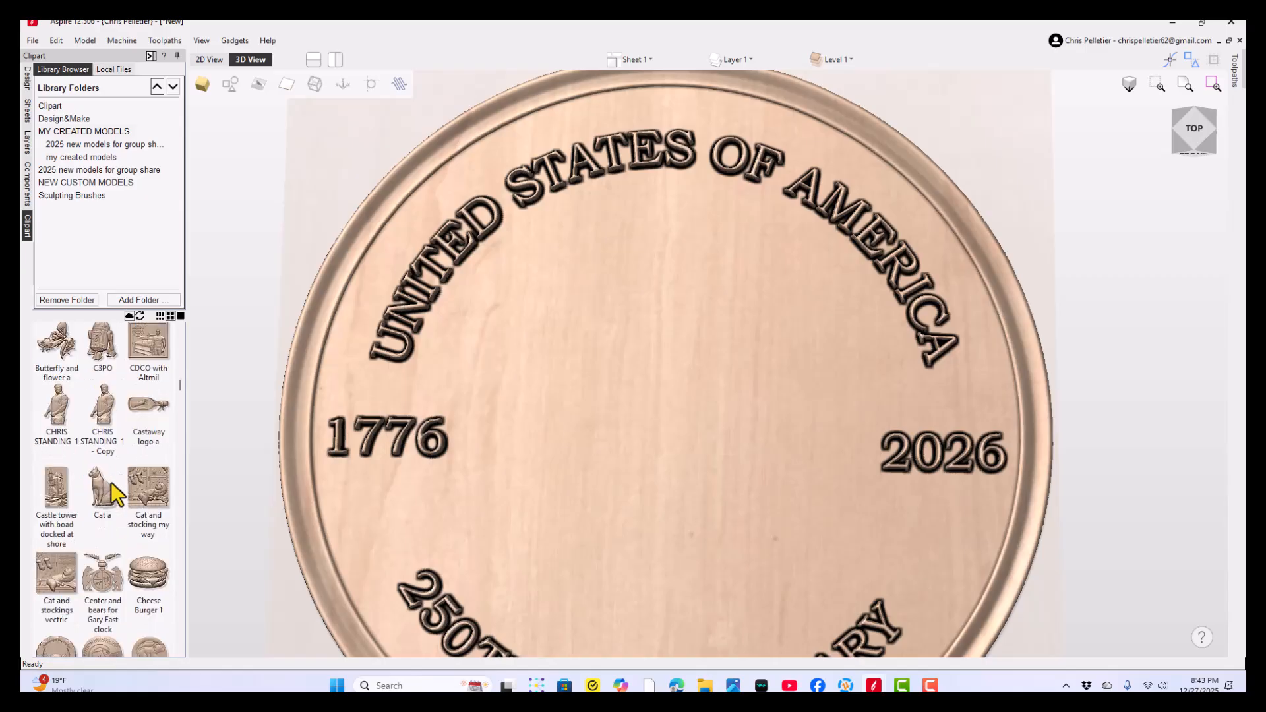
pyautogui.scroll(-12, 111, 481)
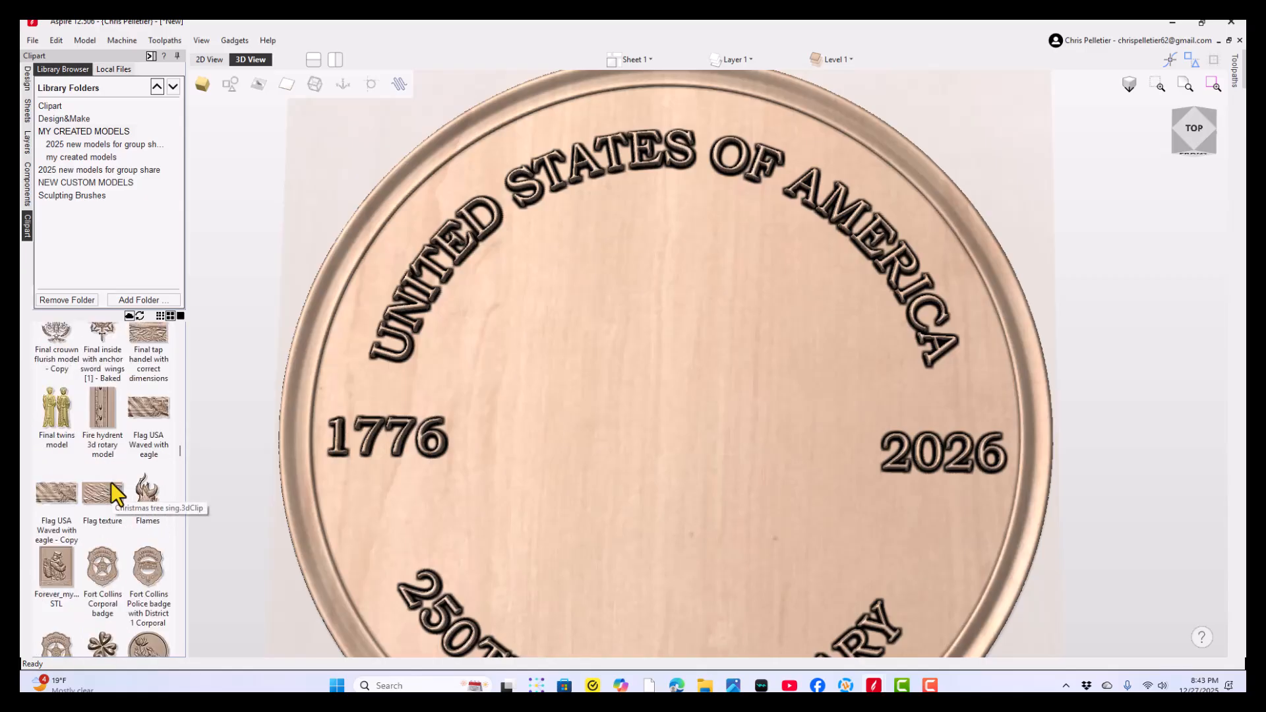
pyautogui.scroll(-10, 111, 481)
pyautogui.scroll(-10, 111, 482)
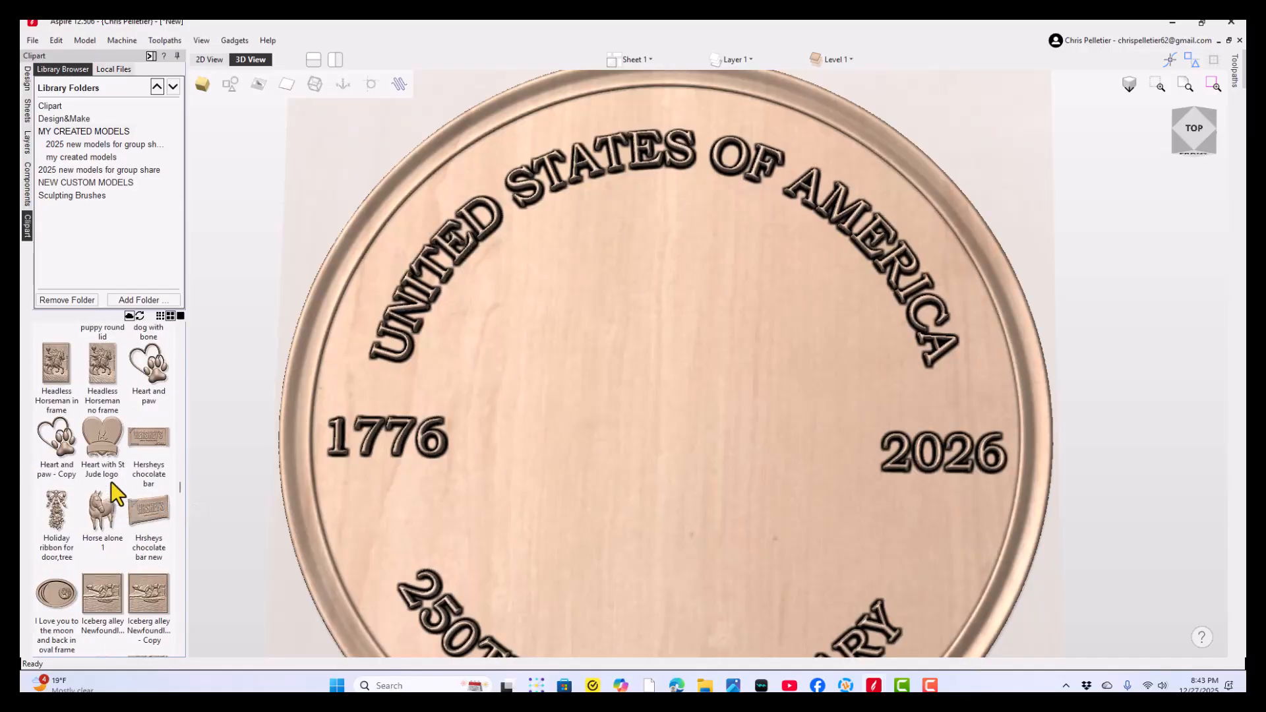
pyautogui.scroll(-8, 110, 481)
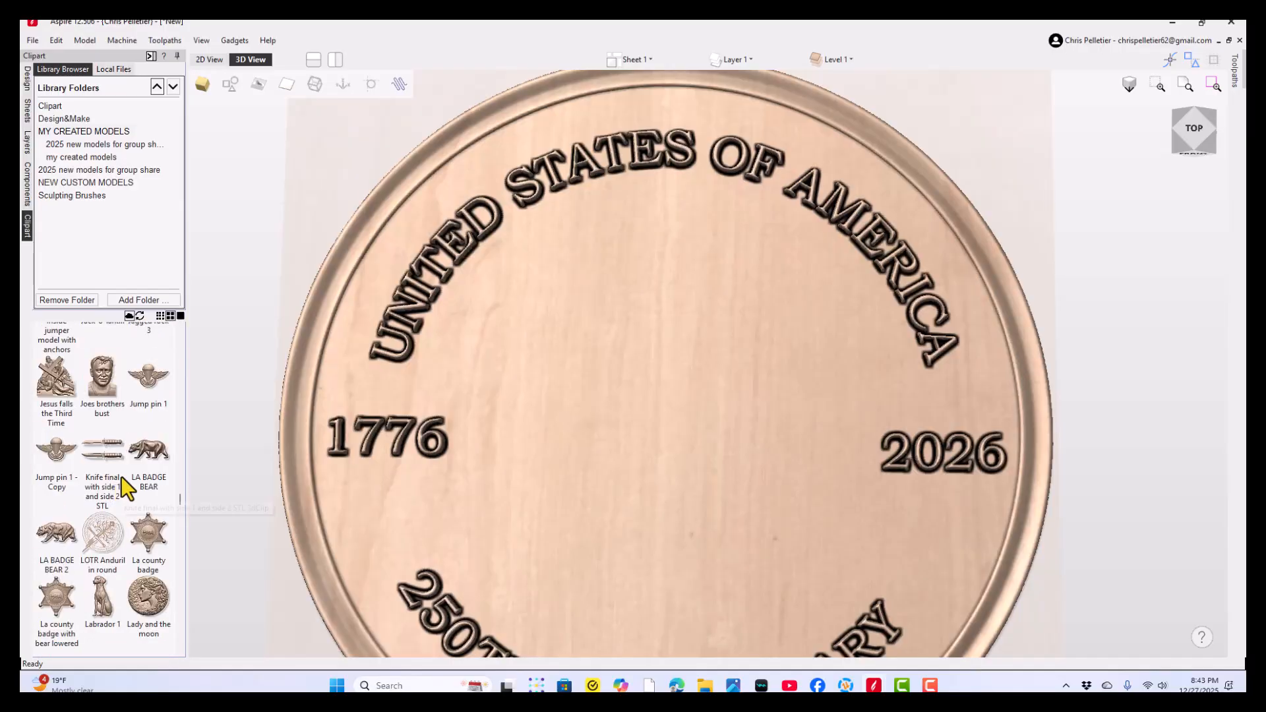
pyautogui.scroll(-2, 122, 471)
pyautogui.scroll(-4, 124, 528)
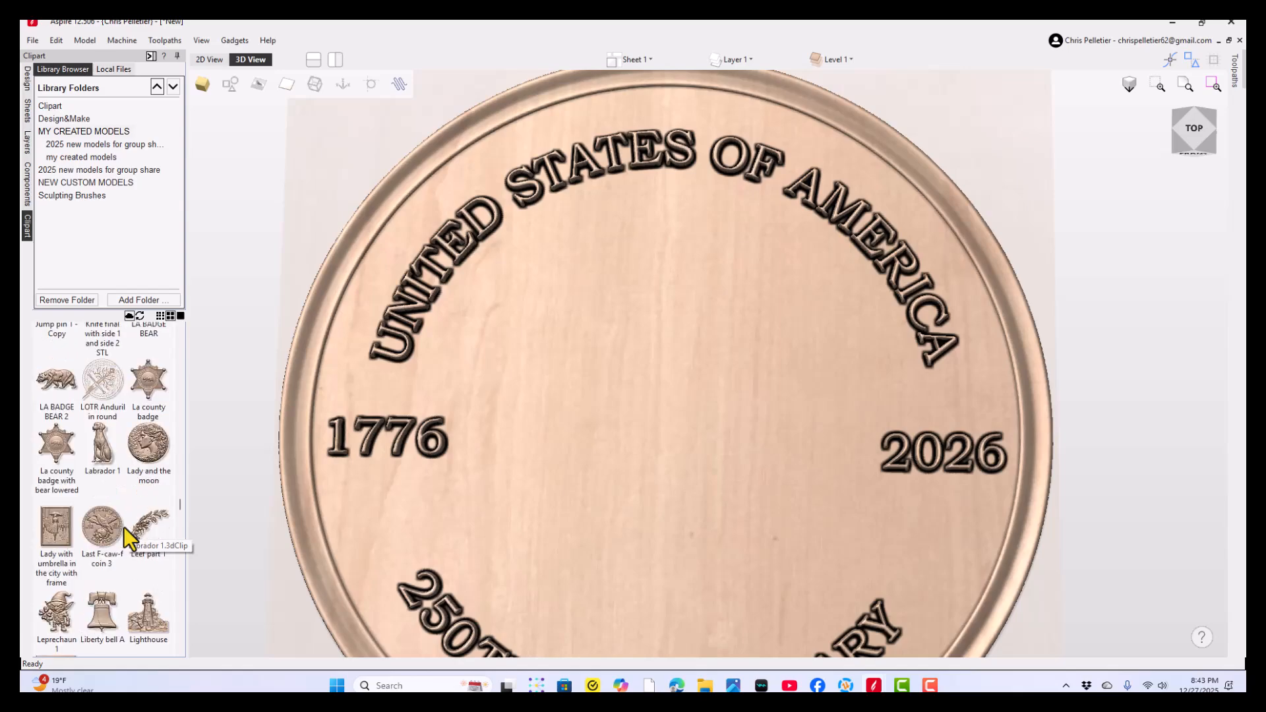
pyautogui.moveTo(106, 530); pyautogui.dragTo(315, 457)
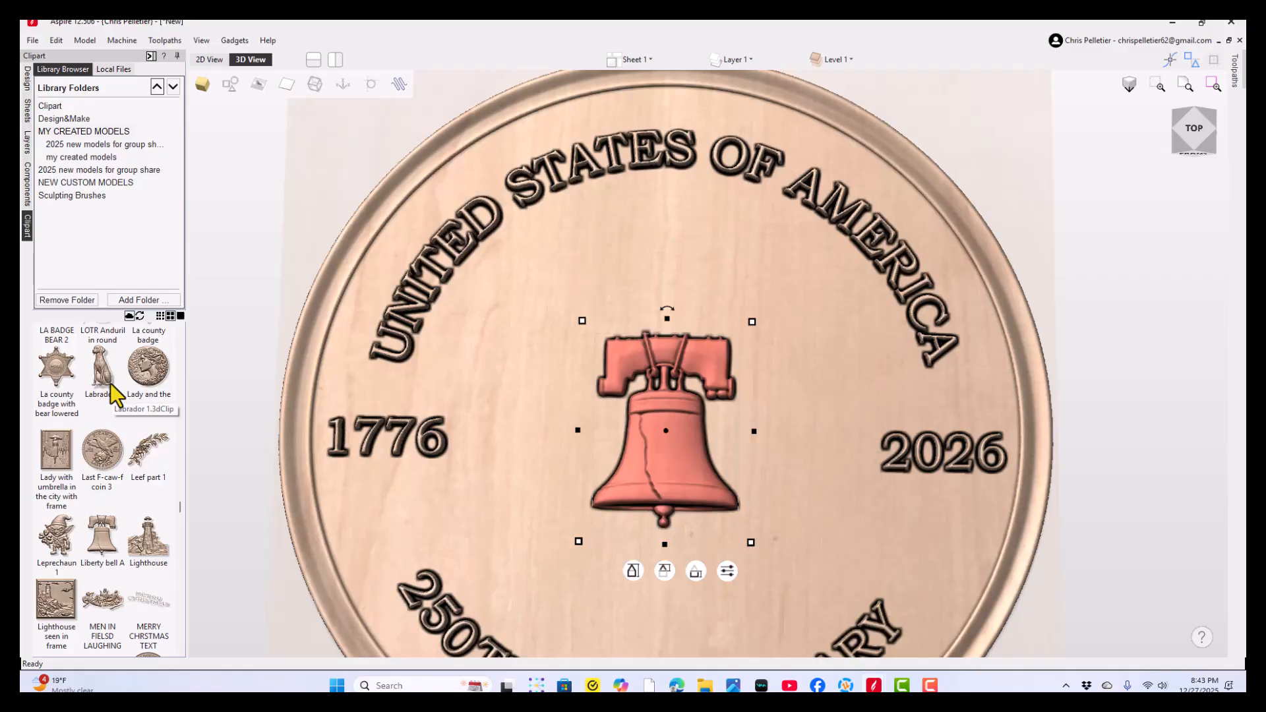
# - Find the eagle head clipart model among the created models and add it to the coin
pyautogui.scroll(4, 109, 383)
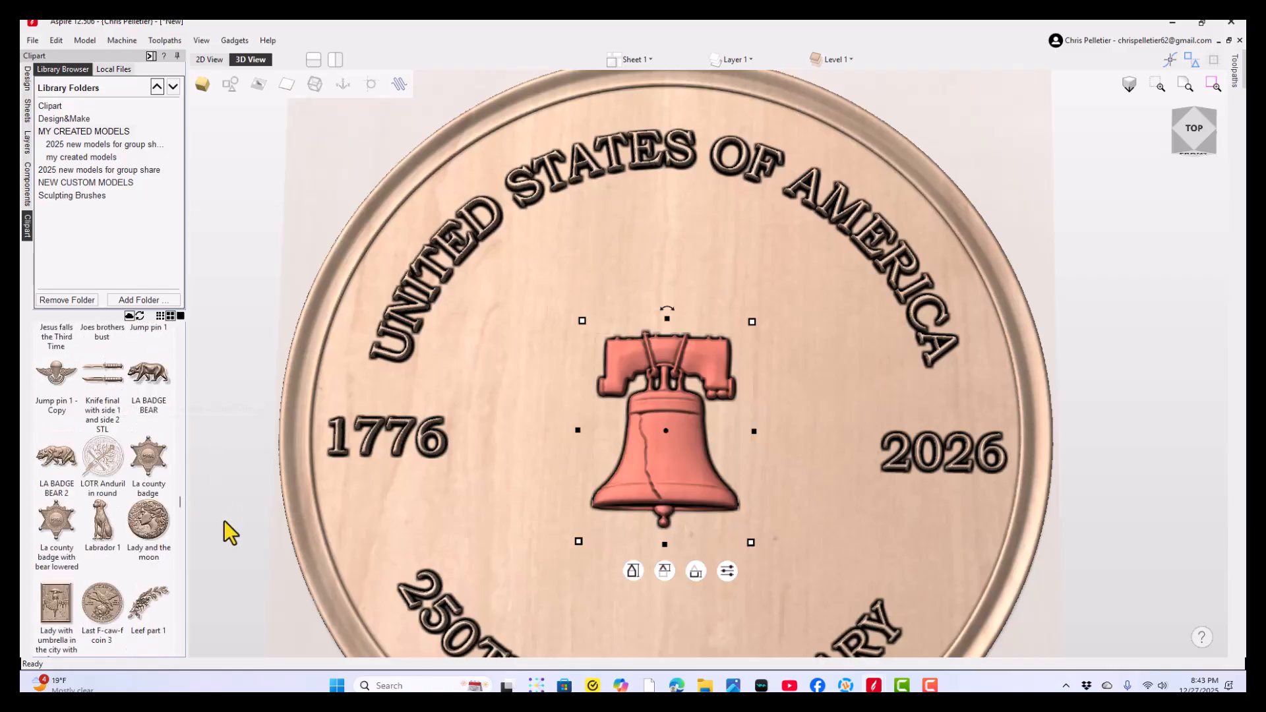
pyautogui.moveTo(178, 501); pyautogui.dragTo(181, 337)
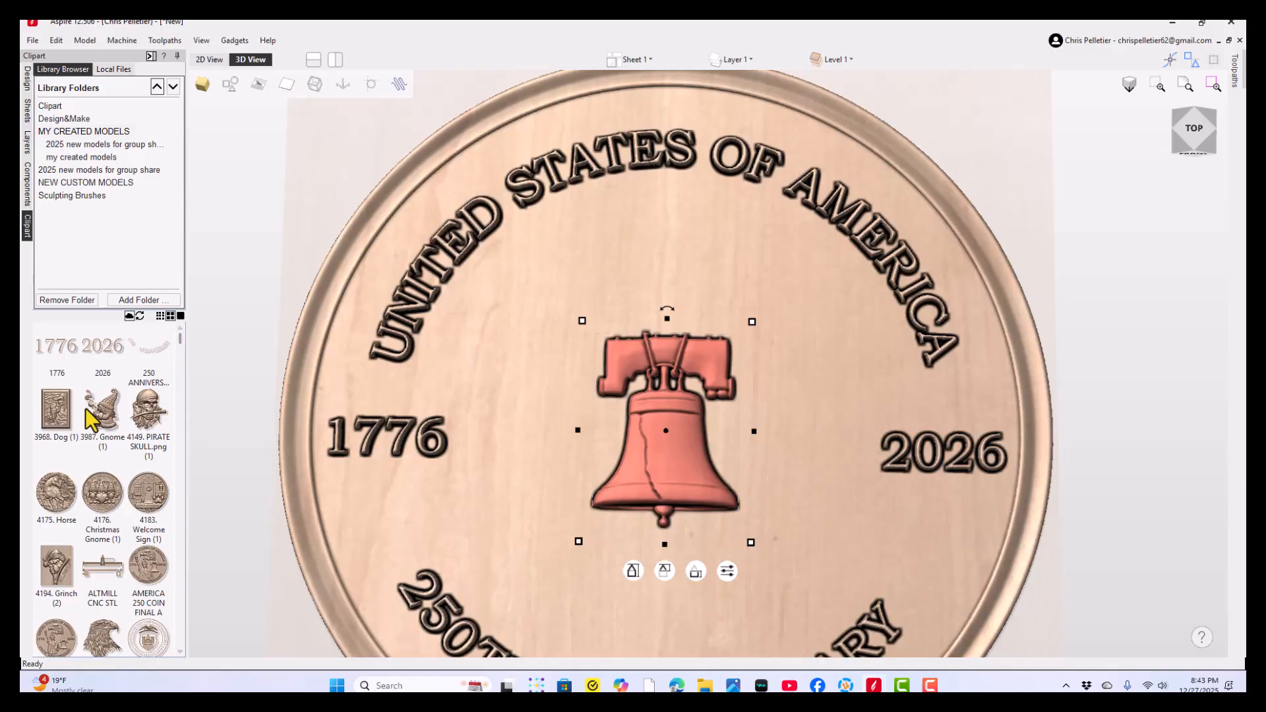
pyautogui.scroll(-10, 91, 418)
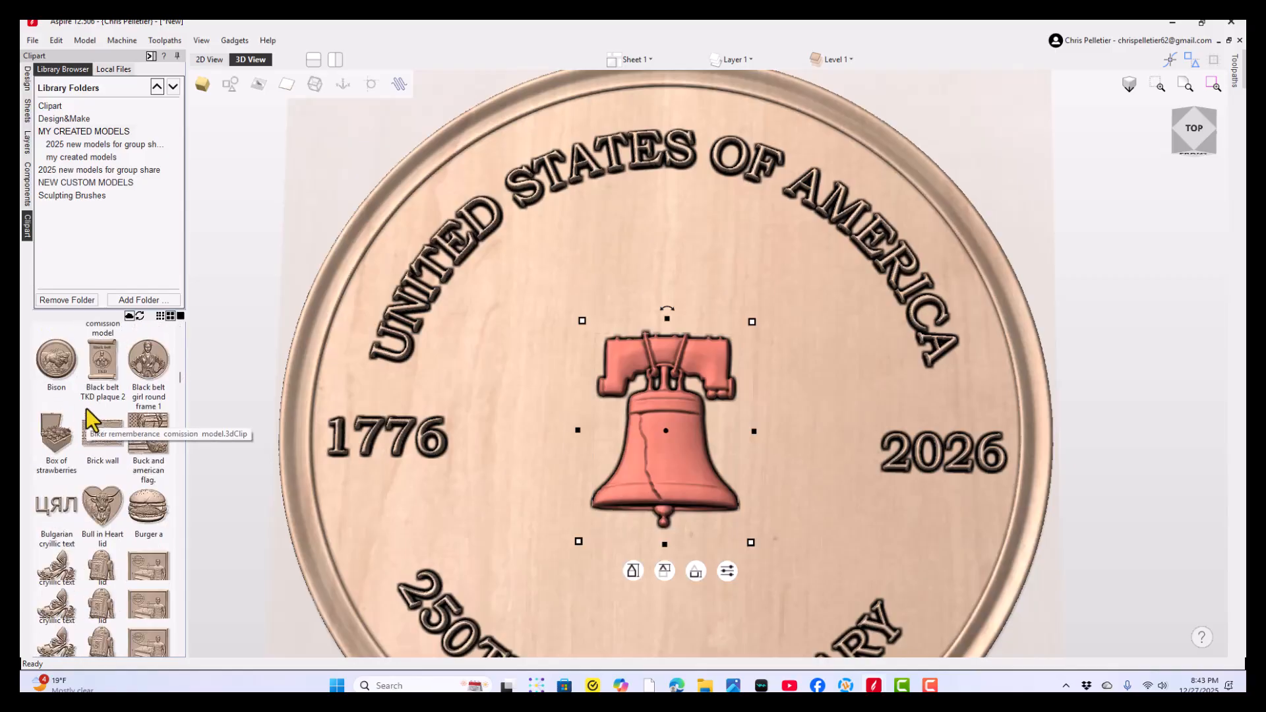
pyautogui.scroll(-10, 86, 409)
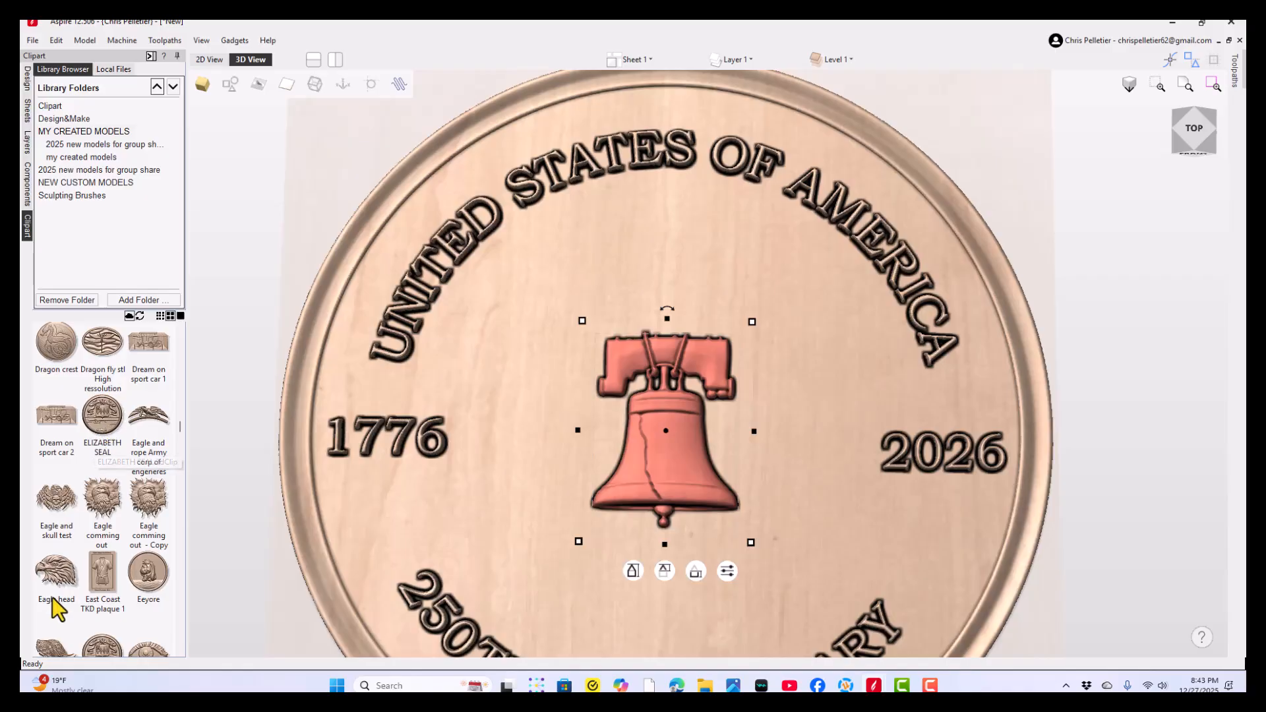
pyautogui.moveTo(64, 586); pyautogui.dragTo(665, 432)
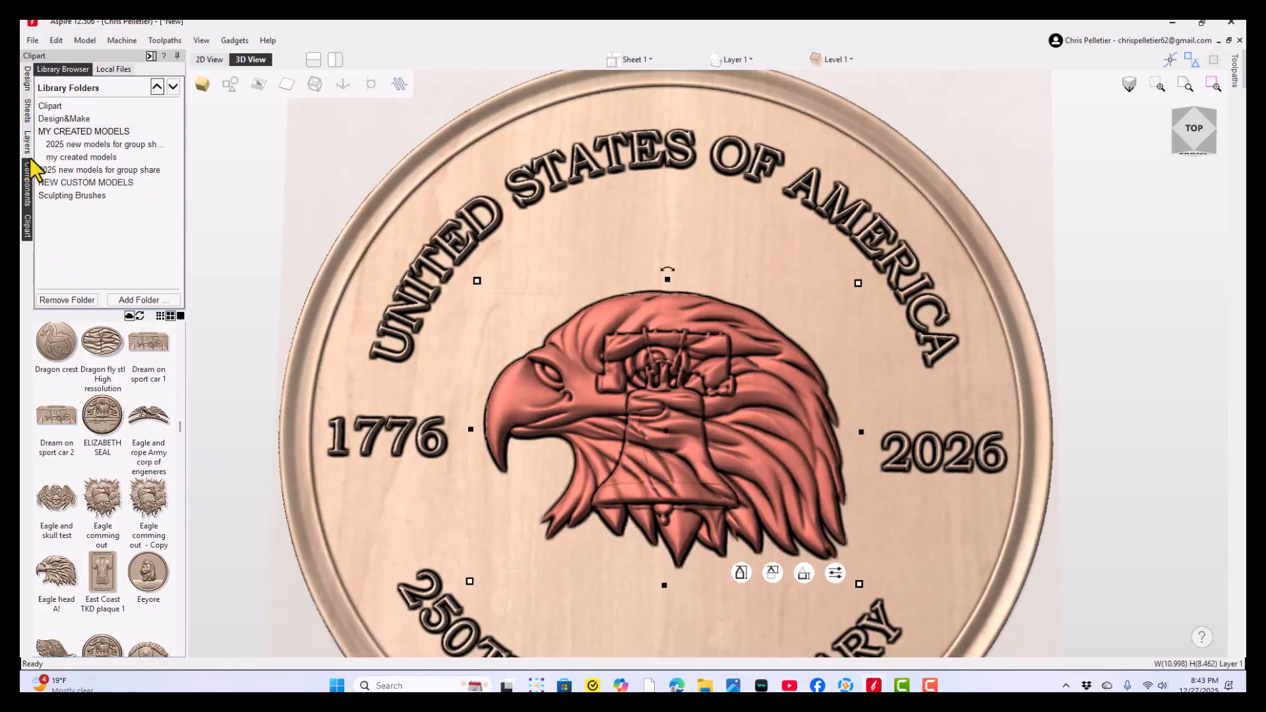
# - Find the Statue of Liberty A model among the created models and add it to the coin
pyautogui.scroll(-10, 116, 505)
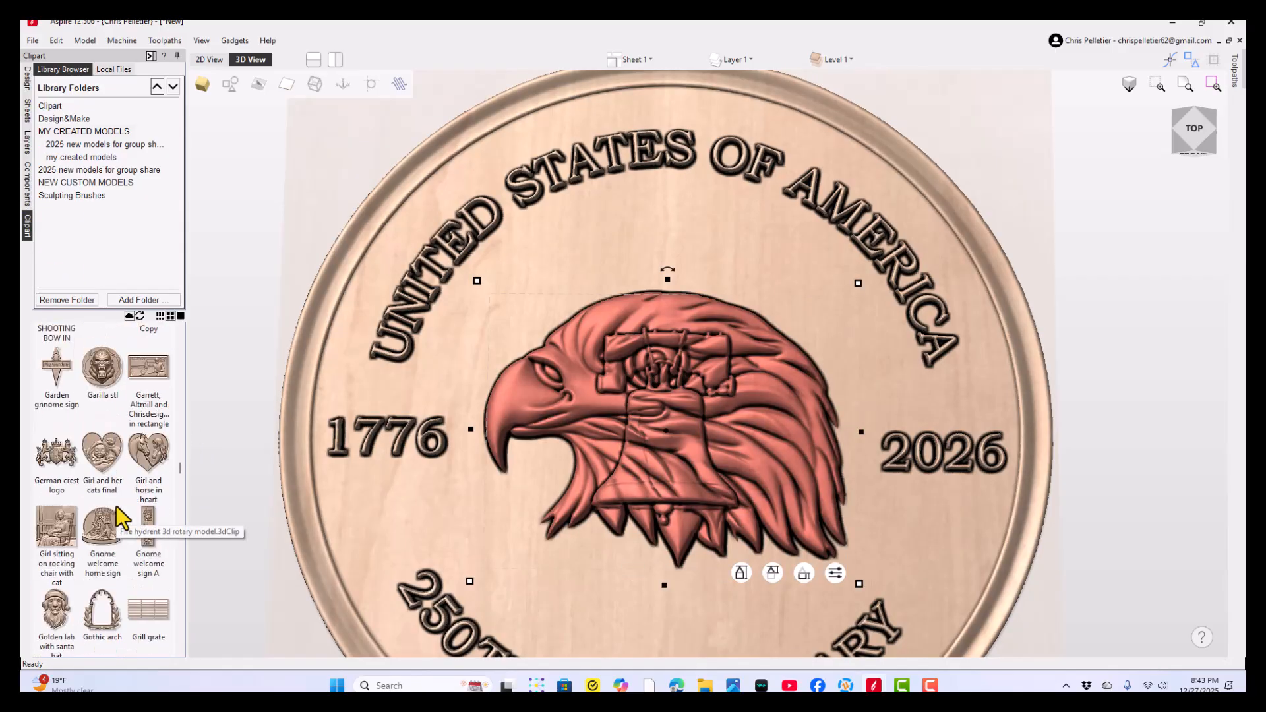
pyautogui.scroll(-10, 116, 505)
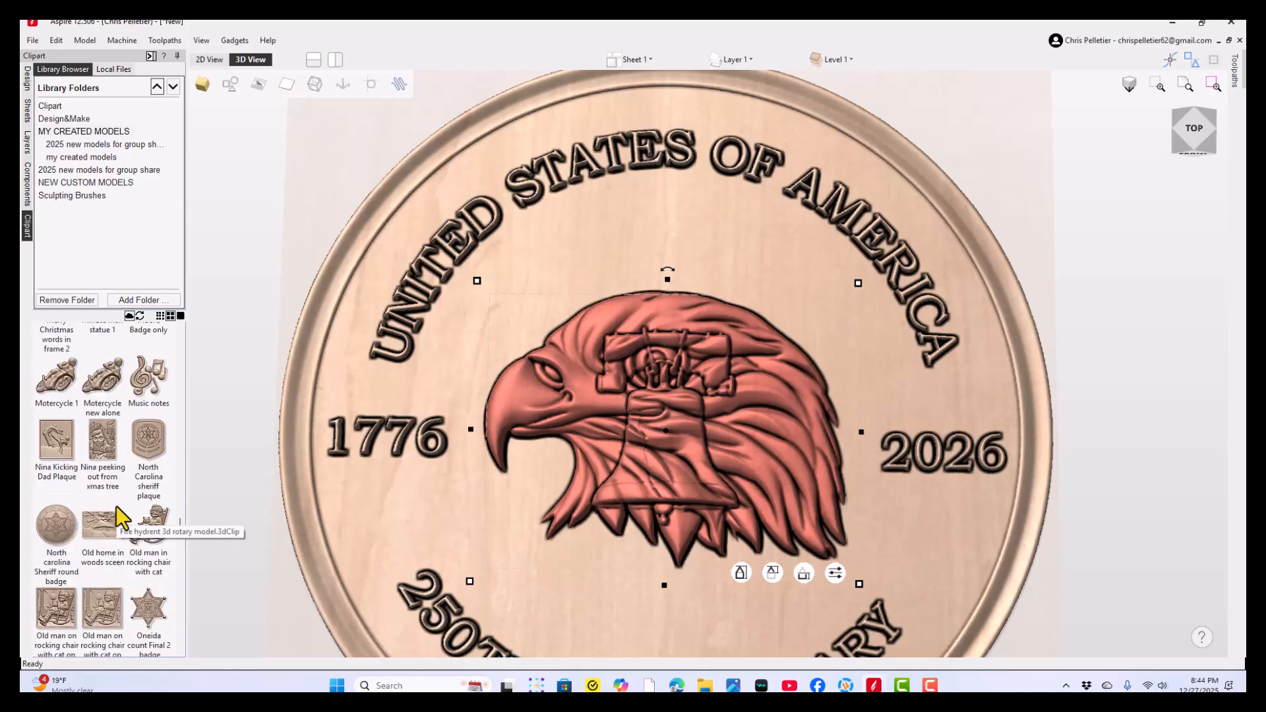
pyautogui.scroll(-10, 116, 505)
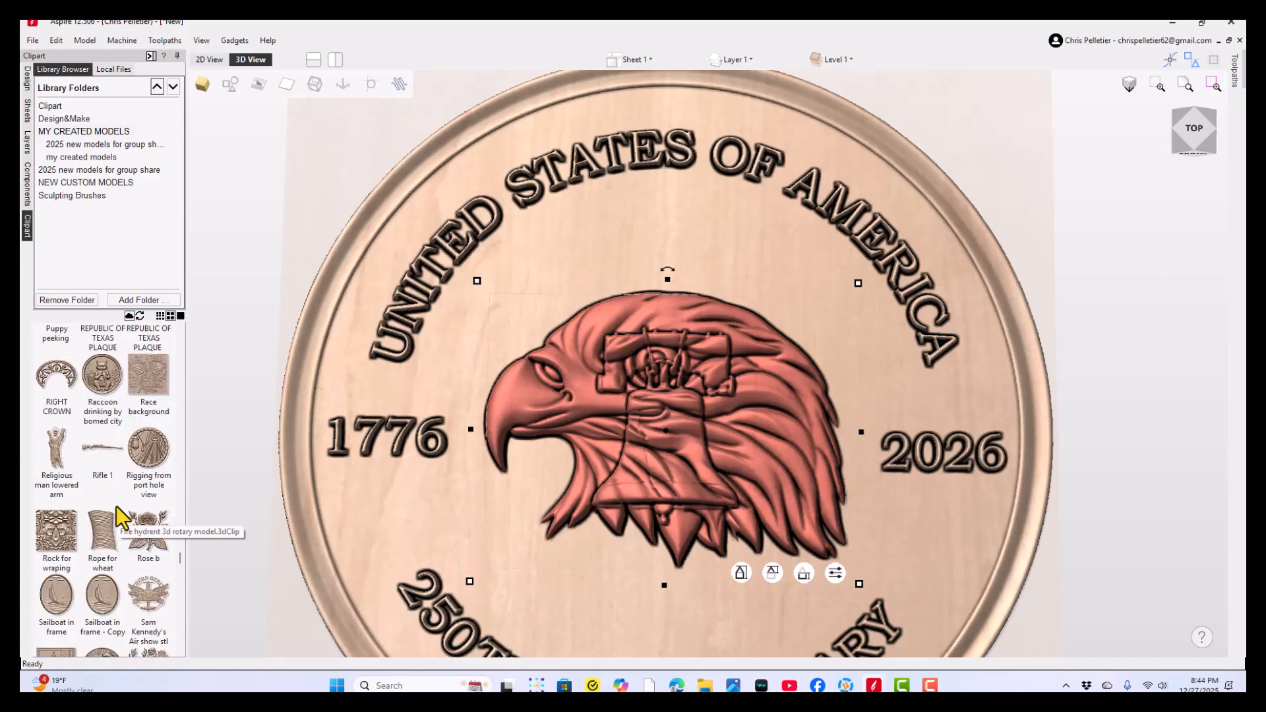
pyautogui.scroll(-10, 116, 514)
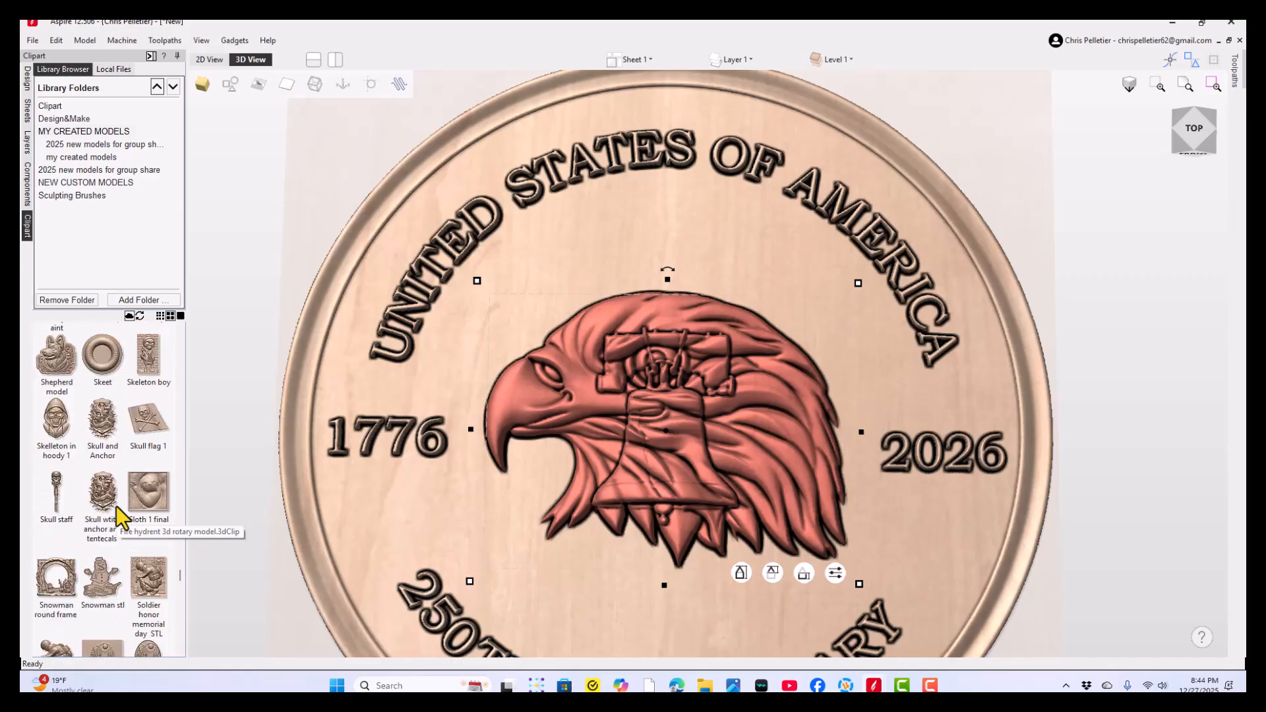
pyautogui.moveTo(43, 600); pyautogui.dragTo(231, 150)
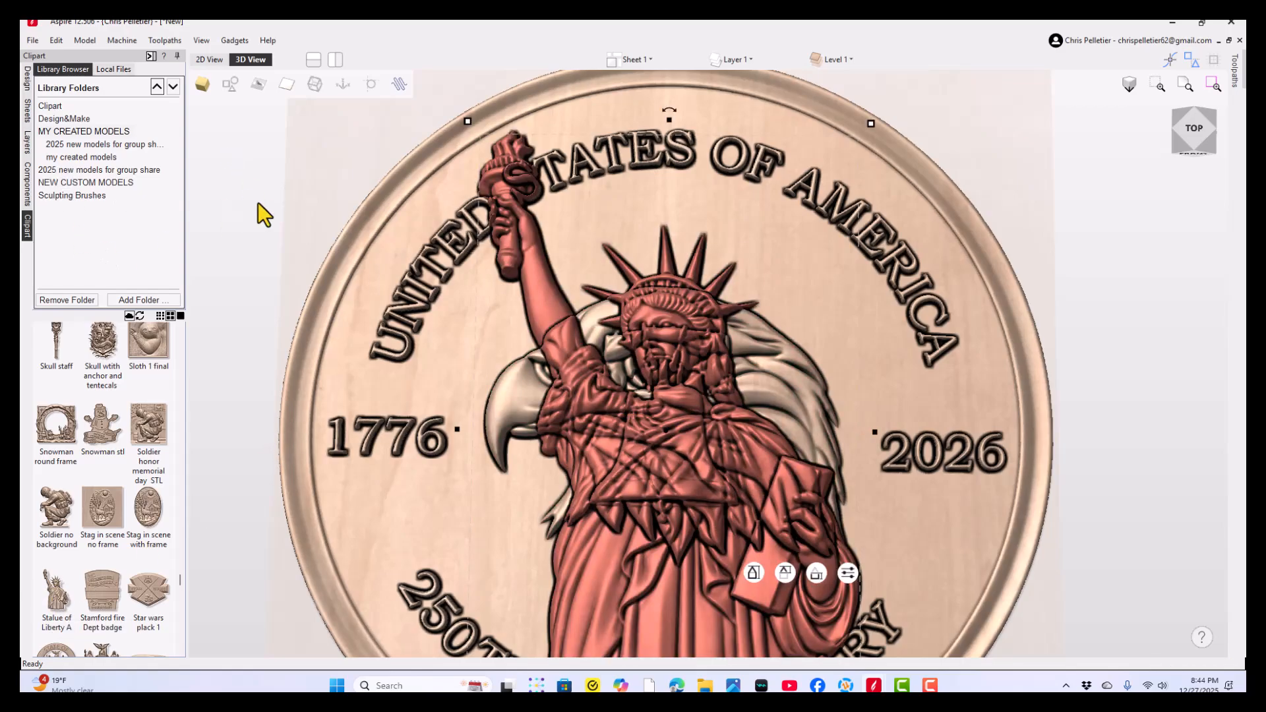
pyautogui.click(49, 106)
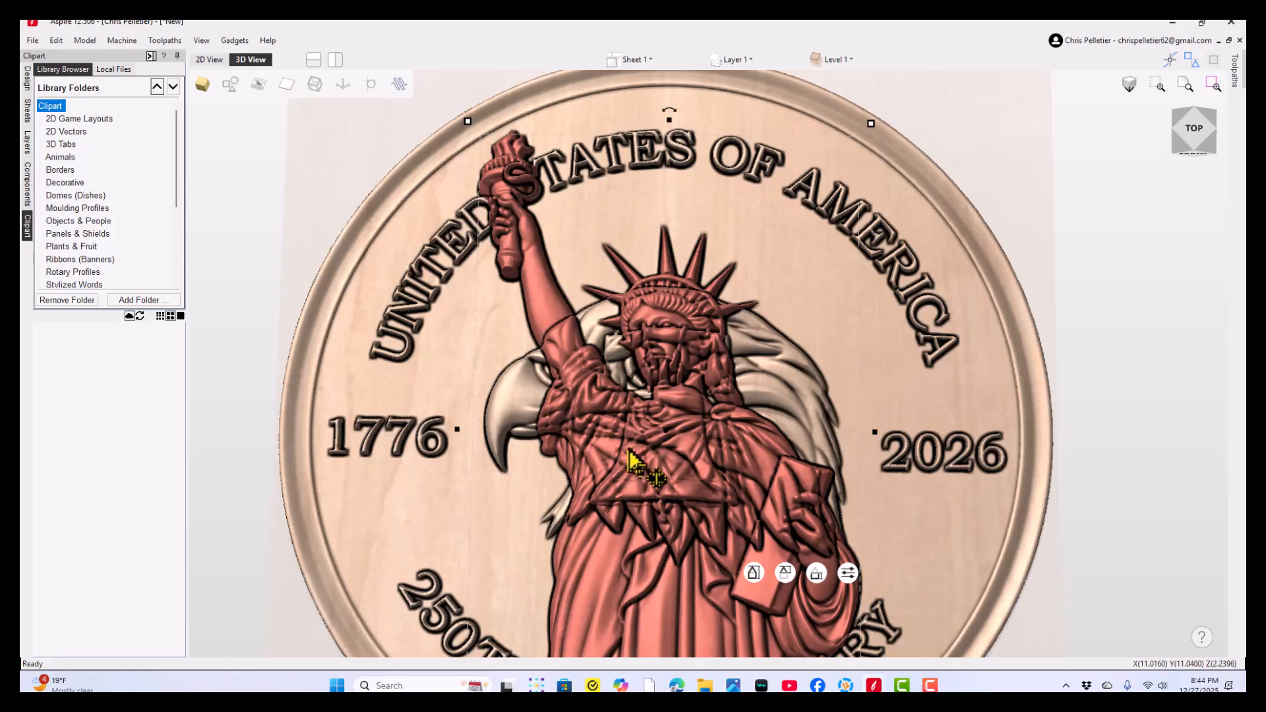
# - Move the Statue of Liberty model to the left side of the coin
pyautogui.moveTo(650, 466); pyautogui.dragTo(564, 321, button='middle')
pyautogui.scroll(-3, 563, 322)
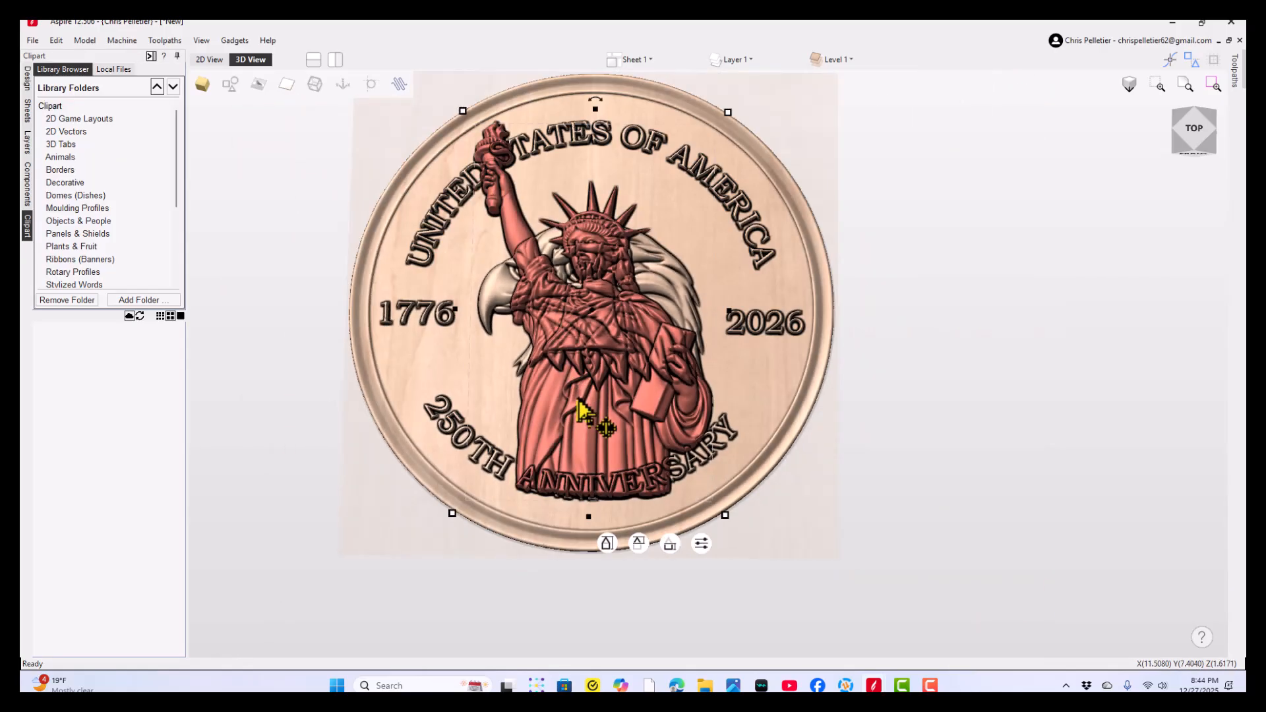
pyautogui.press('Escape')
pyautogui.moveTo(540, 416); pyautogui.dragTo(480, 409)
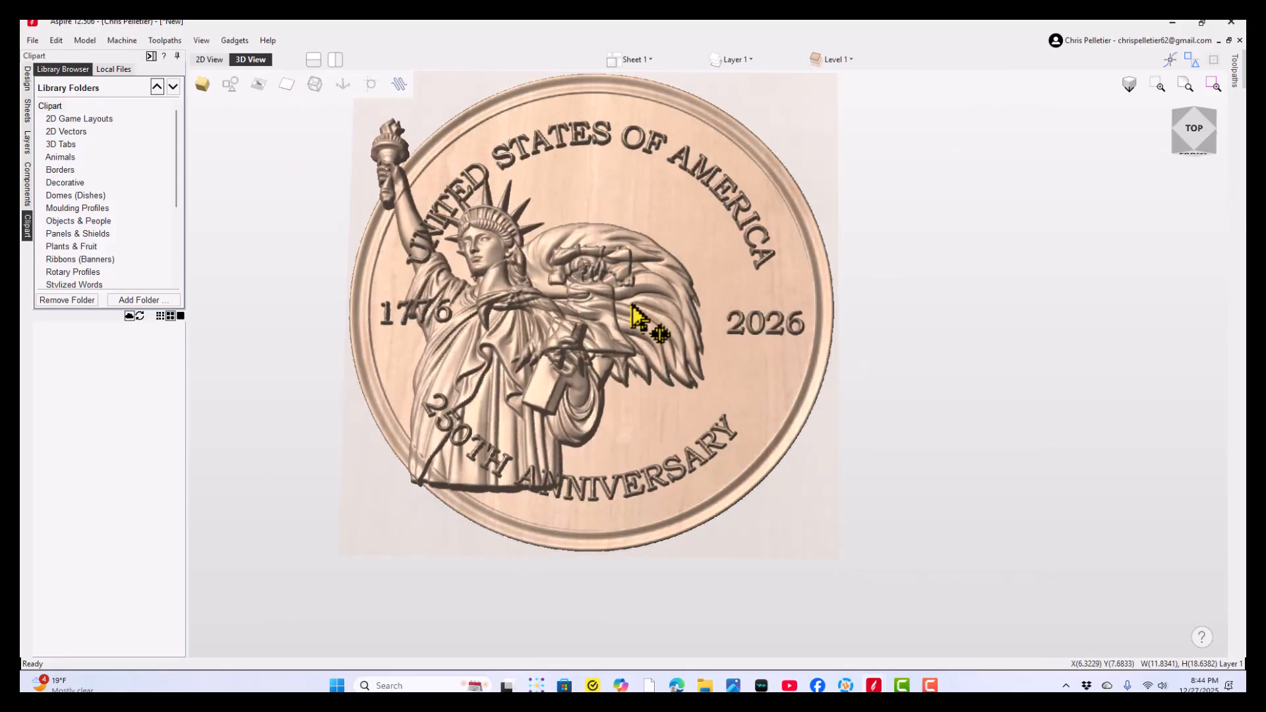
# - Move the eagle head up under the UNITED STATES OF AMERICA lettering
pyautogui.click(637, 283)
pyautogui.moveTo(639, 283); pyautogui.dragTo(649, 234)
pyautogui.click(606, 359)
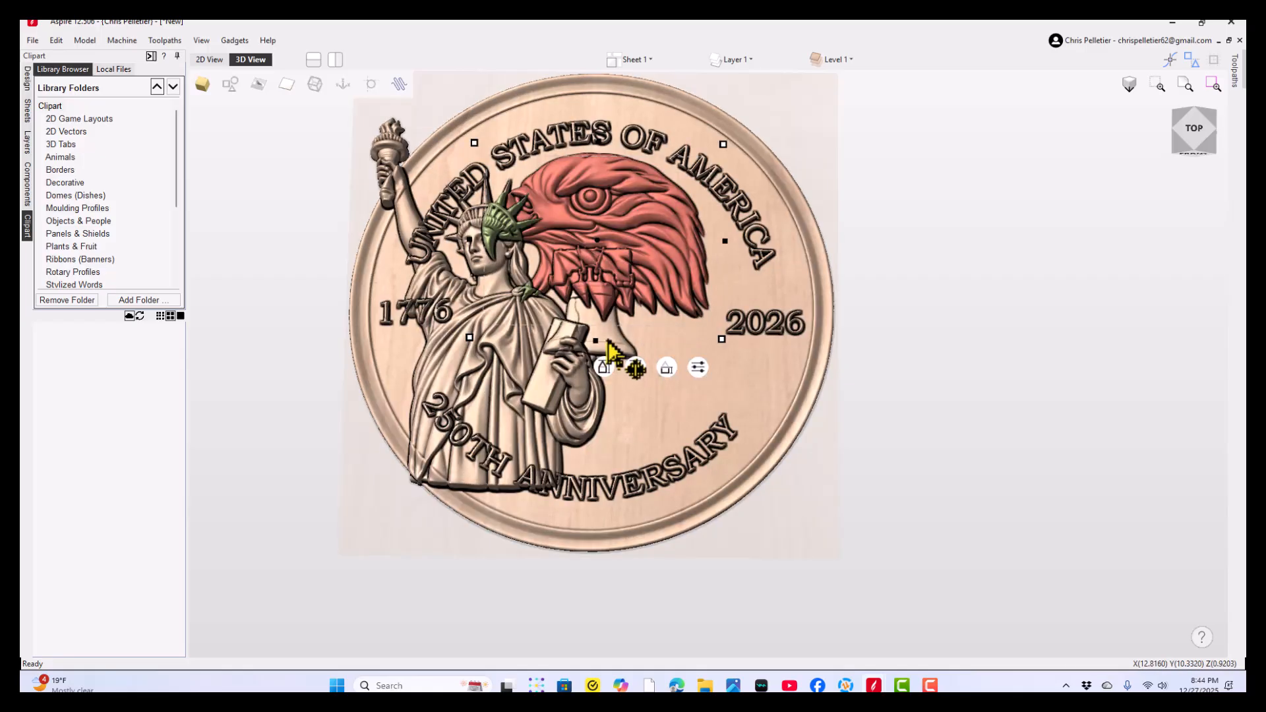
# - Move the Liberty Bell out from under the eagle to the coin's lower right, beside the 2026 date
pyautogui.click(608, 342)
pyautogui.moveTo(610, 353); pyautogui.dragTo(695, 409)
pyautogui.click(683, 401)
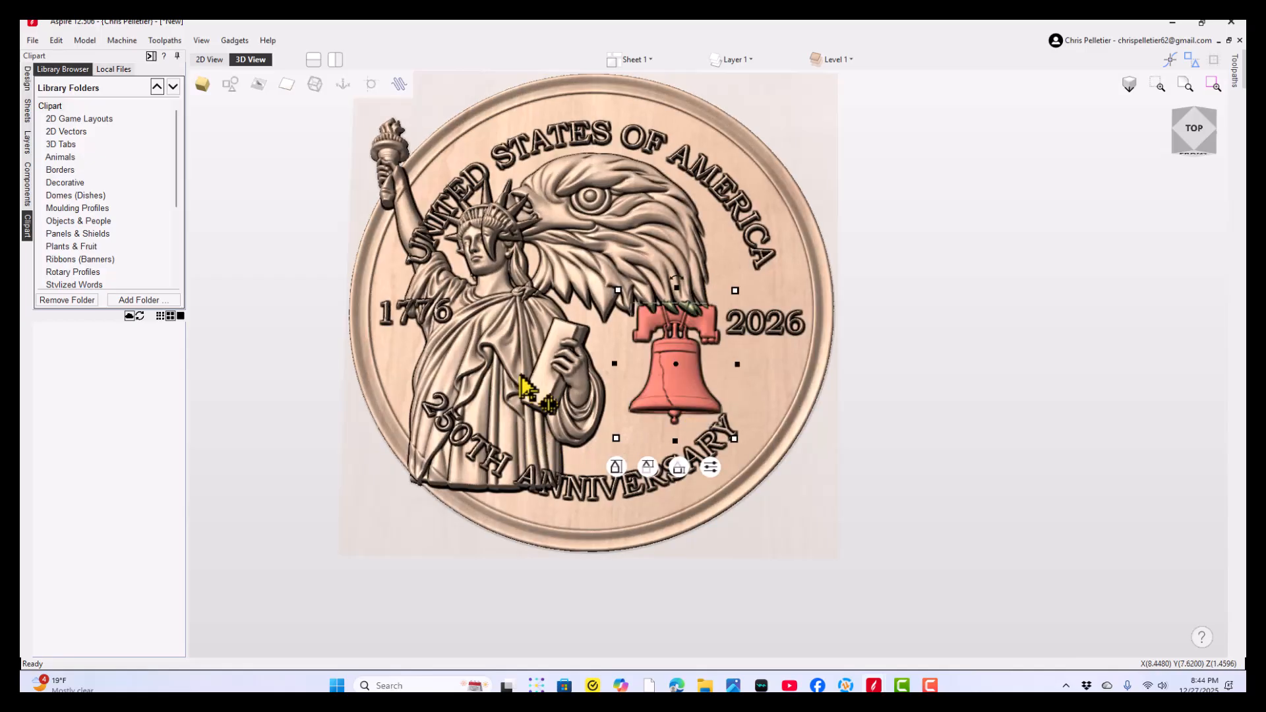
# - Scale down the Statue of Liberty and move it inward, below the eagle and beside the bell
pyautogui.click(525, 455)
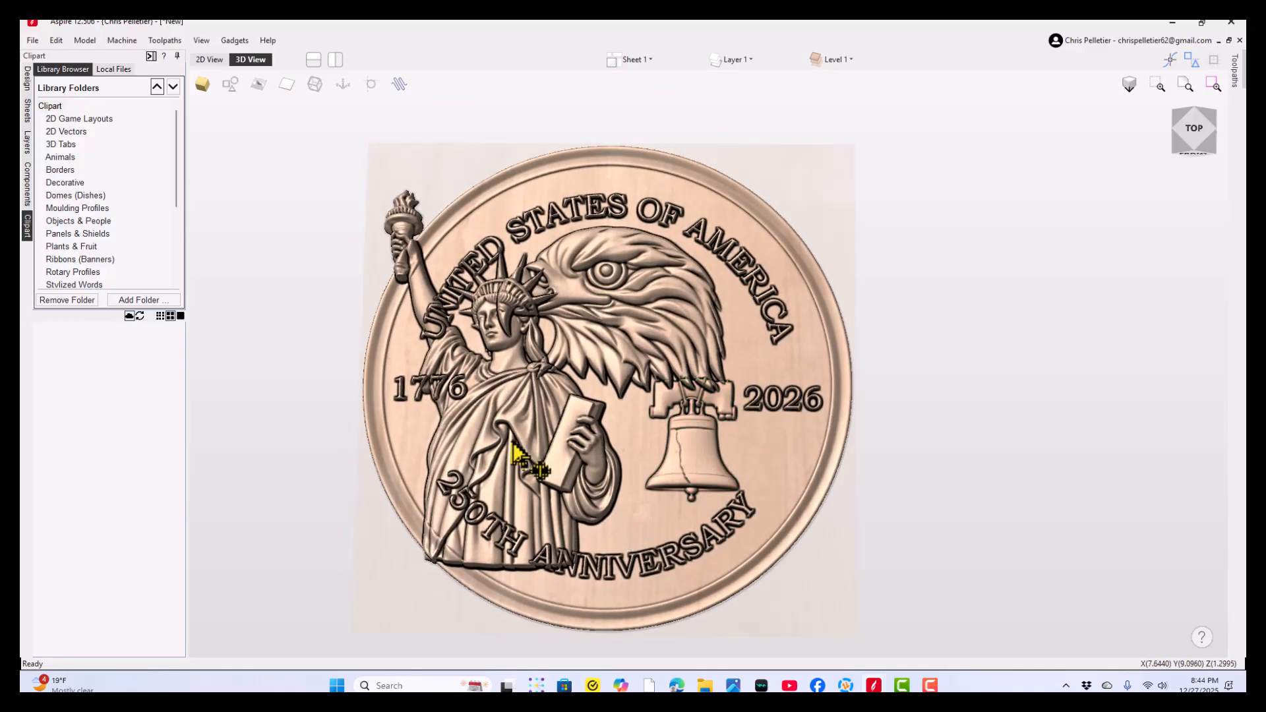
pyautogui.moveTo(382, 192); pyautogui.dragTo(416, 243)
pyautogui.moveTo(523, 383); pyautogui.dragTo(588, 476)
# - Scale the eagle head down to about 7.70 wide by 5.90 high and centre it just below the upper lettering
pyautogui.click(634, 323)
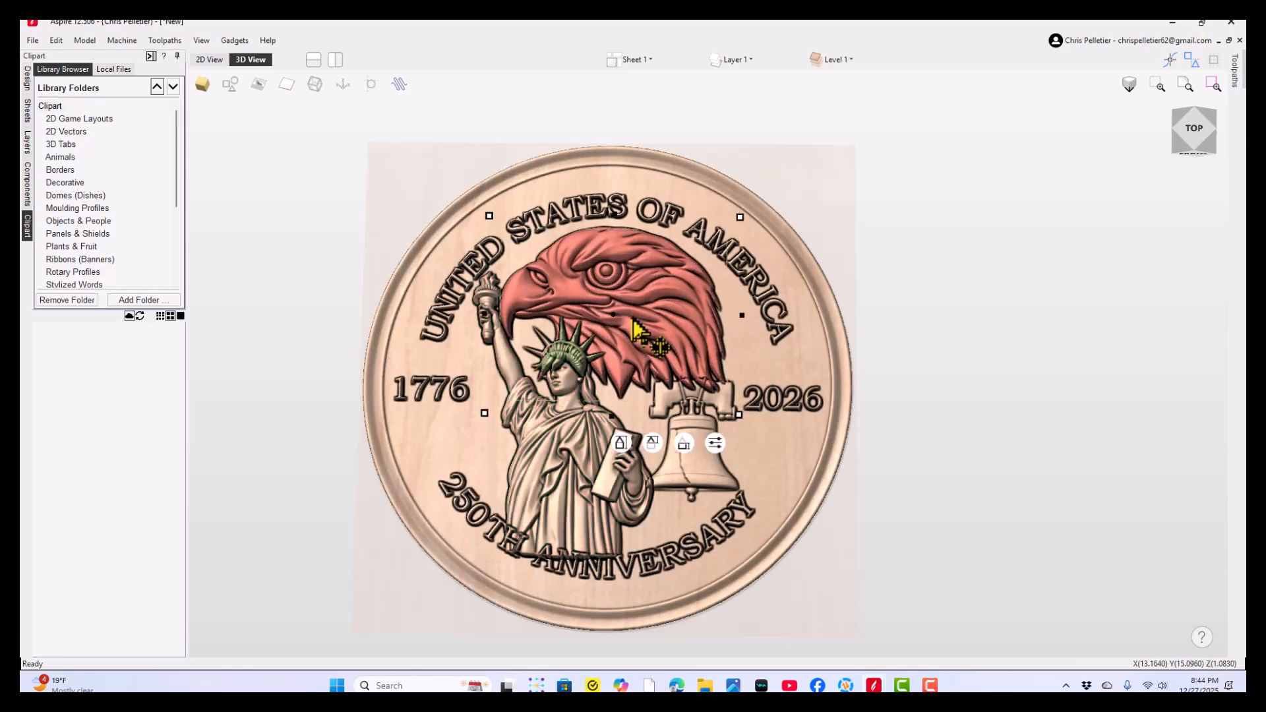
pyautogui.moveTo(738, 216); pyautogui.dragTo(694, 255)
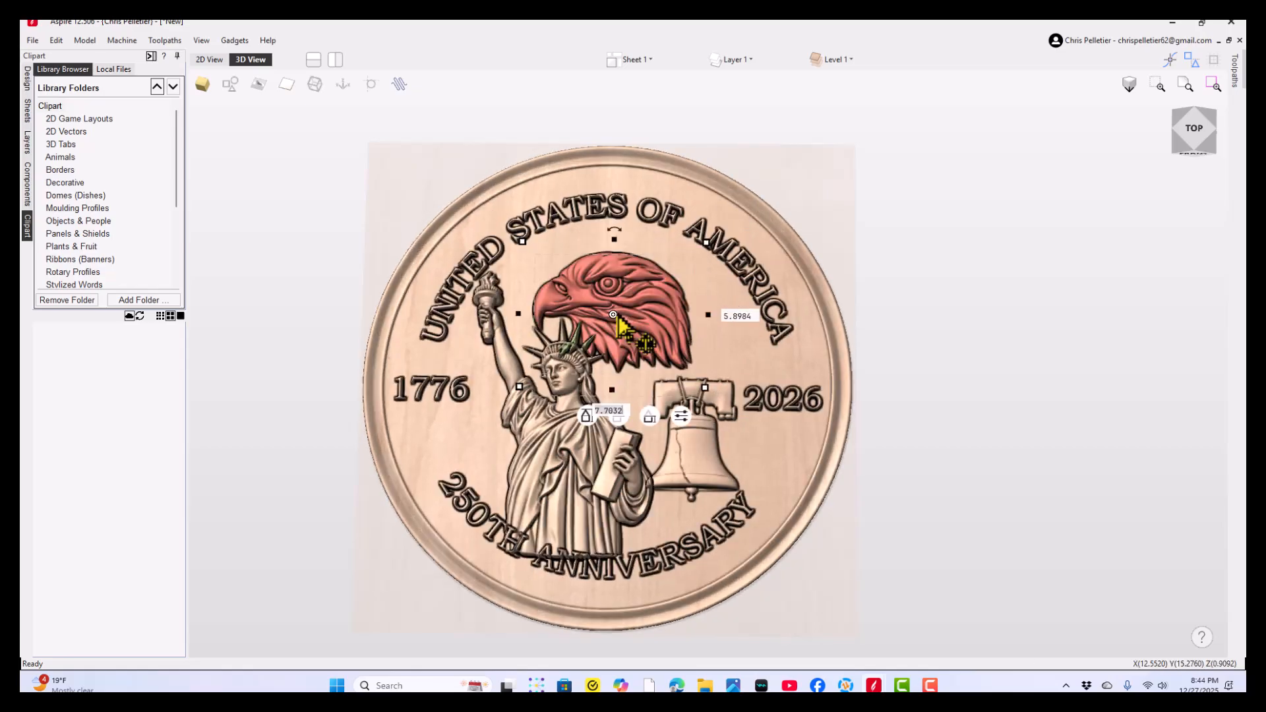
pyautogui.moveTo(623, 284); pyautogui.dragTo(609, 281)
pyautogui.click(1002, 289)
pyautogui.click(619, 280)
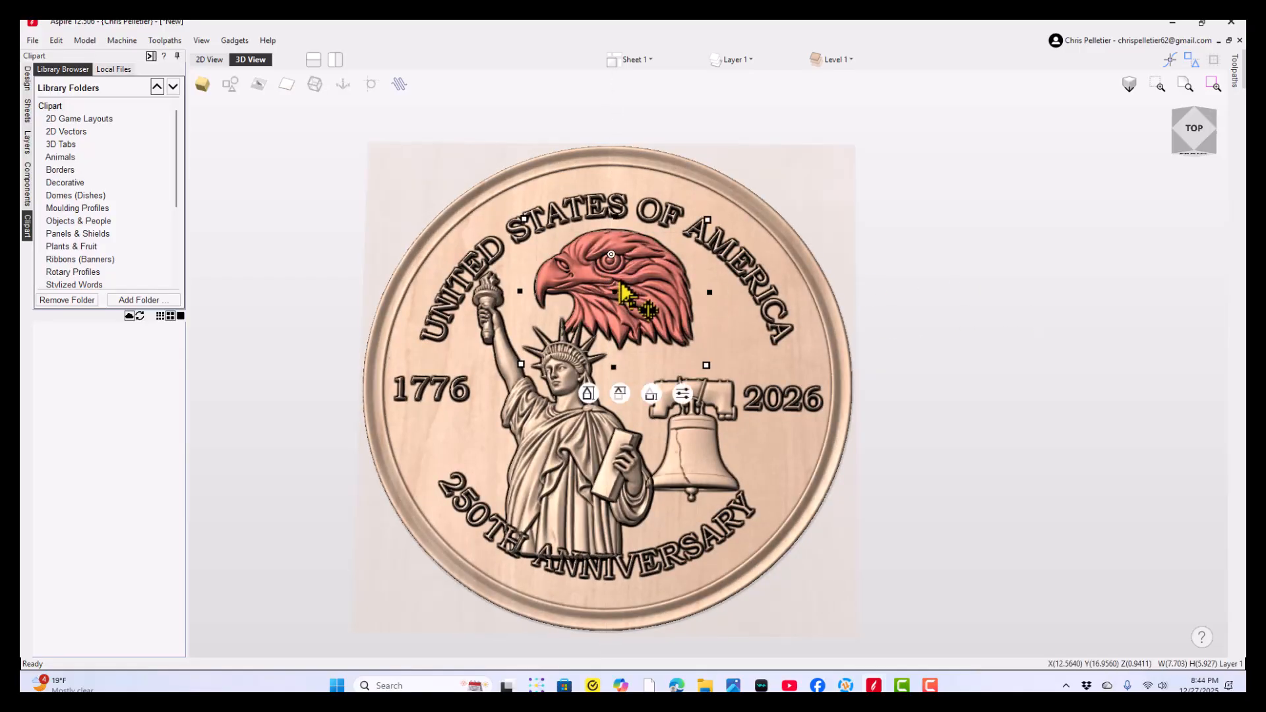
# - Scale the Statue of Liberty down further and nudge it up and right, above the 250TH ANNIVERSARY lettering
pyautogui.click(571, 455)
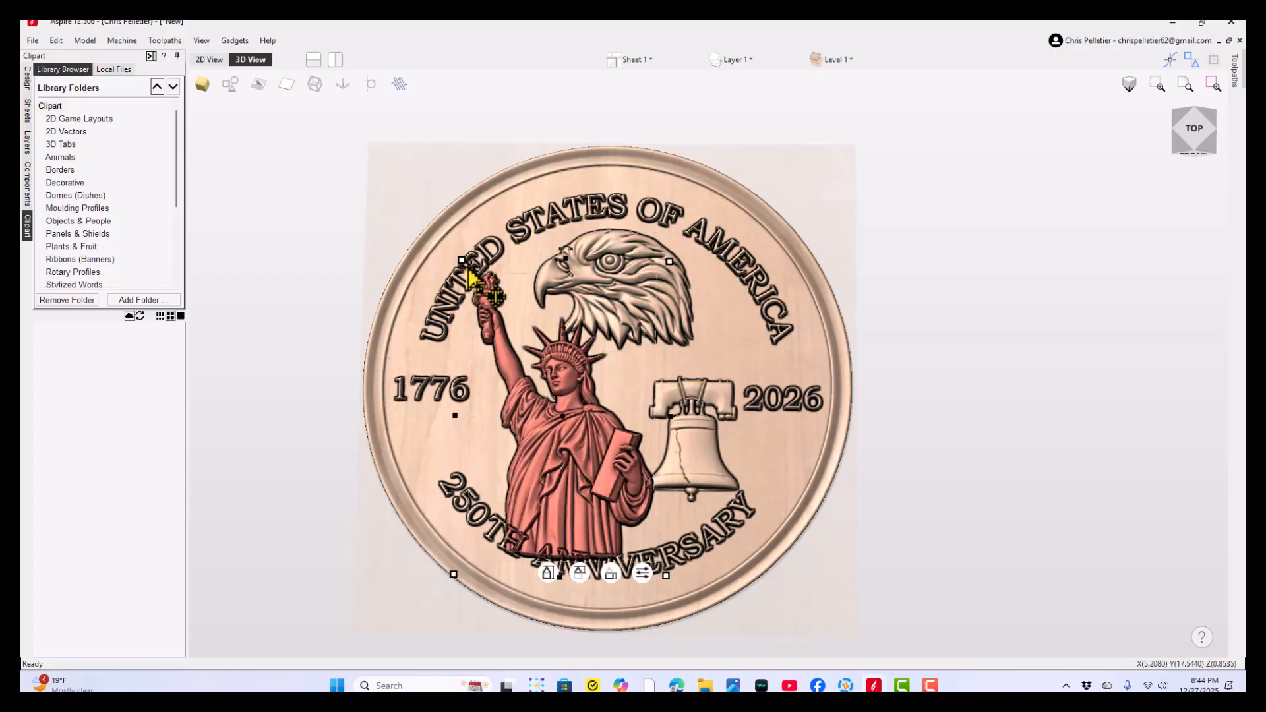
pyautogui.moveTo(469, 272); pyautogui.dragTo(491, 348)
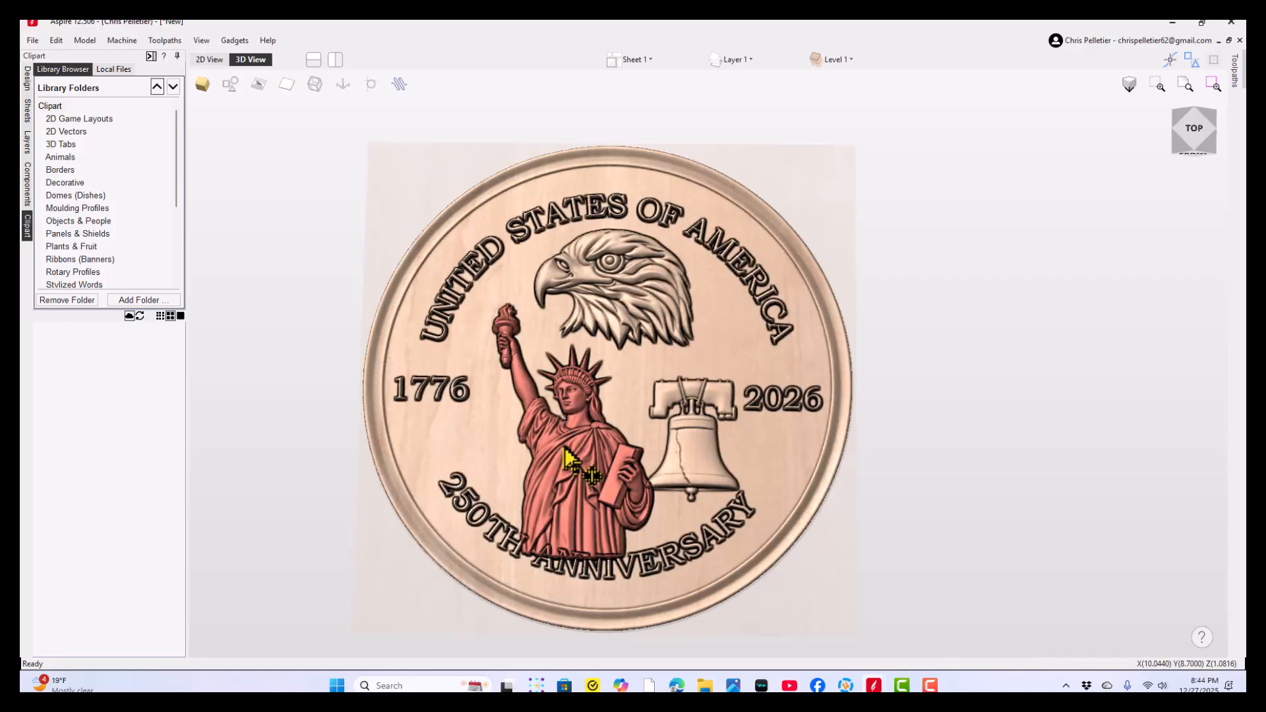
pyautogui.moveTo(564, 448); pyautogui.dragTo(574, 441)
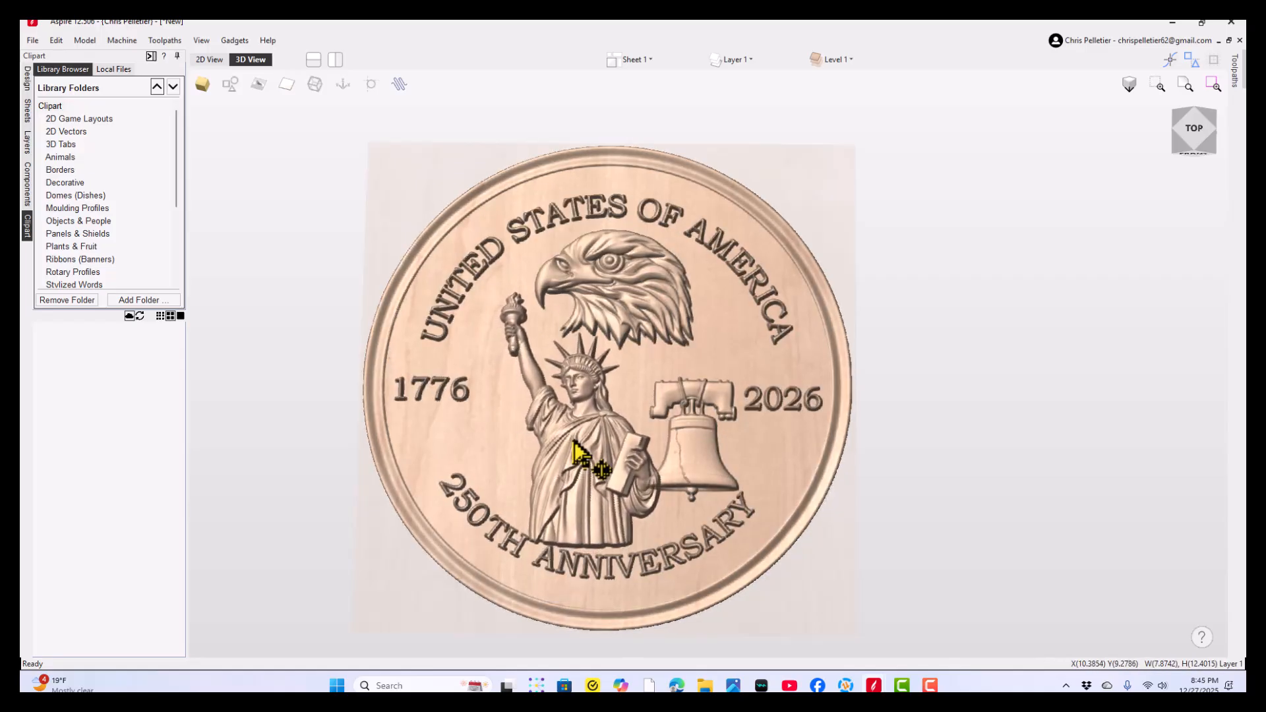
pyautogui.click(679, 443)
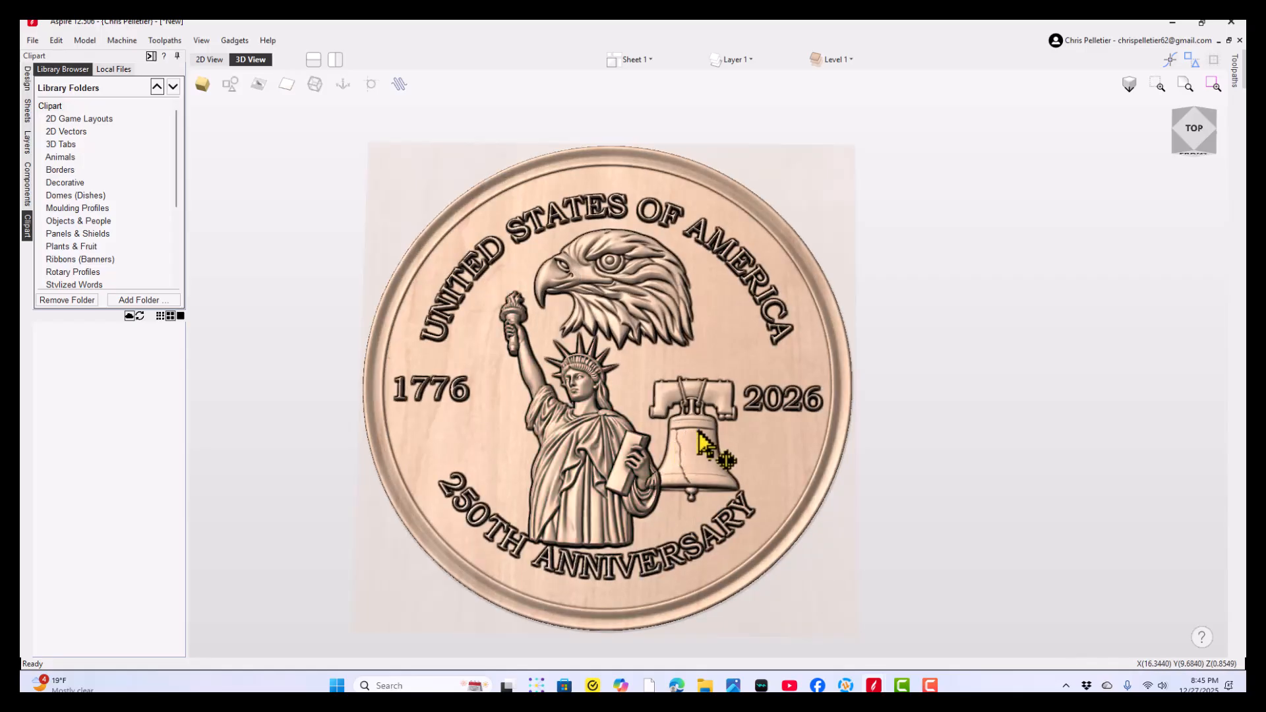
pyautogui.click(699, 432)
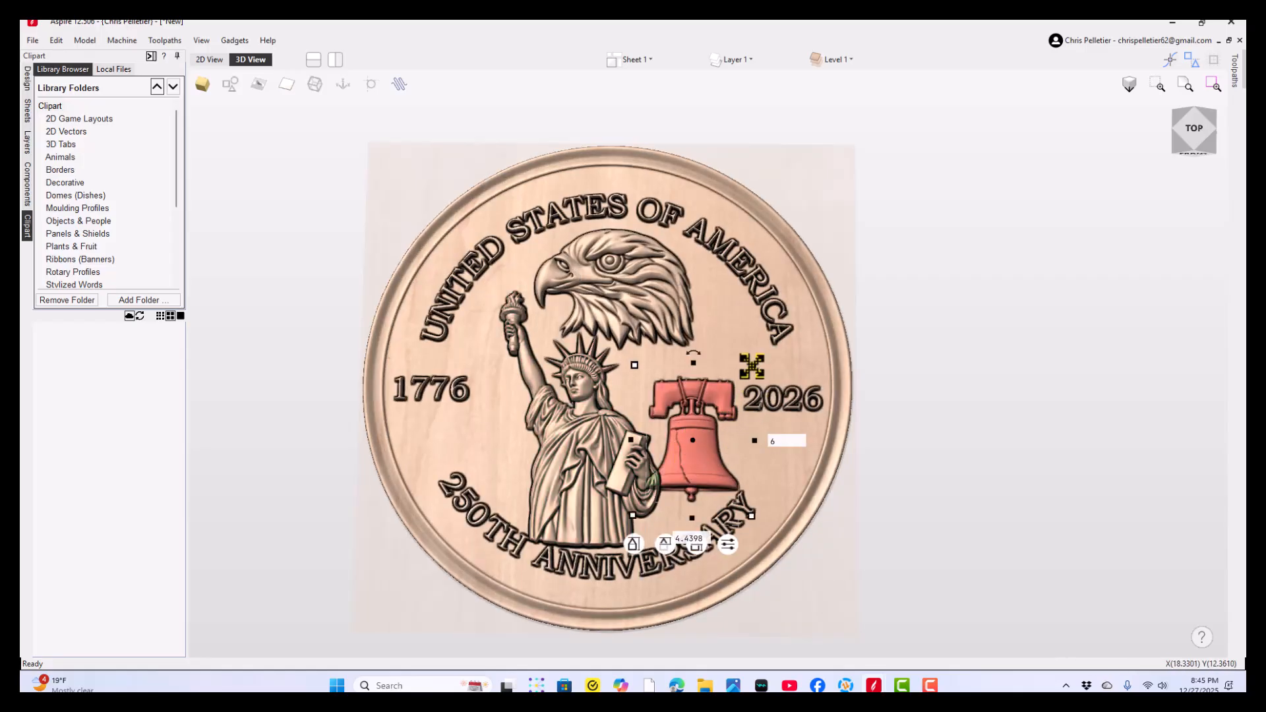
pyautogui.moveTo(751, 366); pyautogui.dragTo(772, 338)
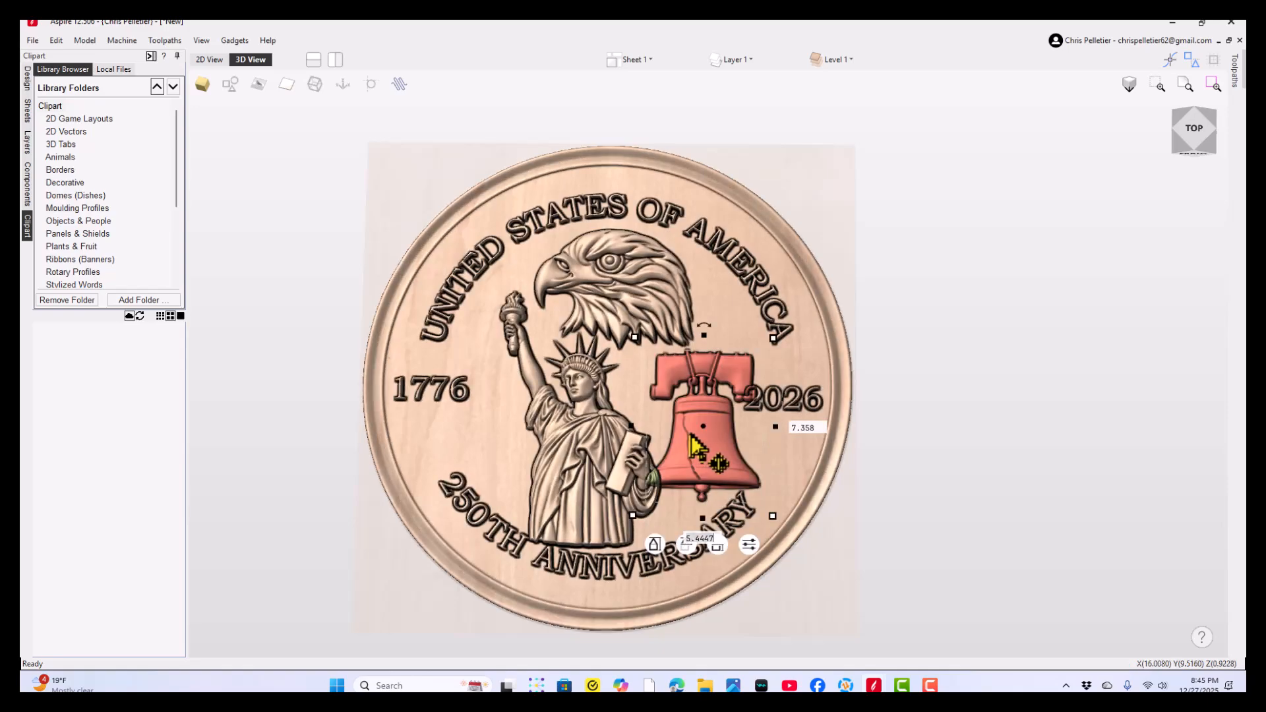
pyautogui.moveTo(695, 448); pyautogui.dragTo(683, 445)
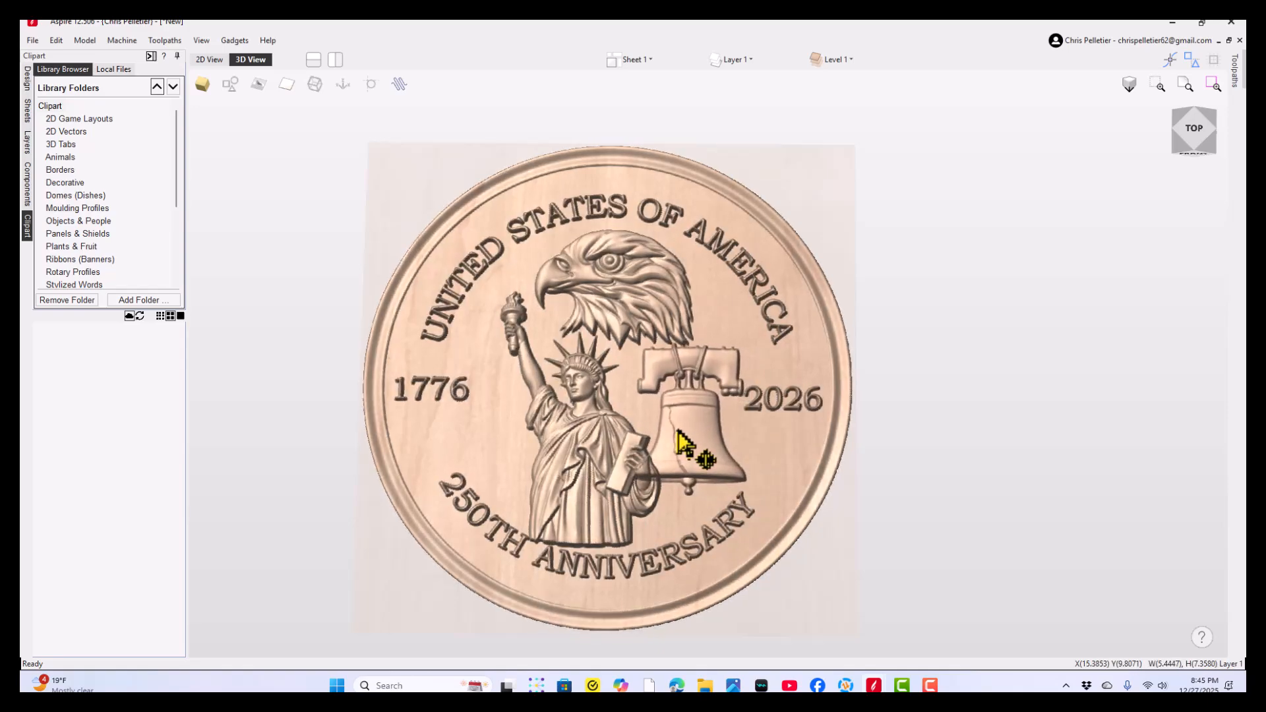
# - Set the Liberty Bell's combine mode to Merge and raise its base height to about 1.22
pyautogui.click(673, 468)
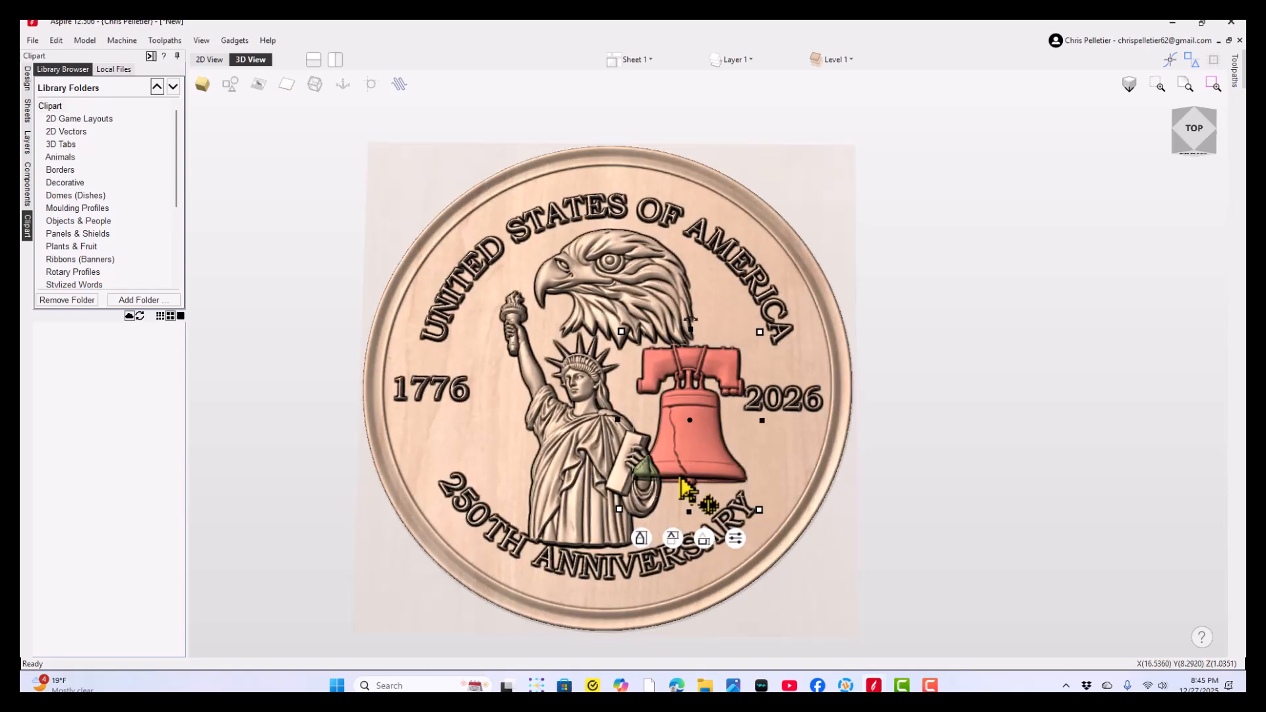
pyautogui.click(736, 539)
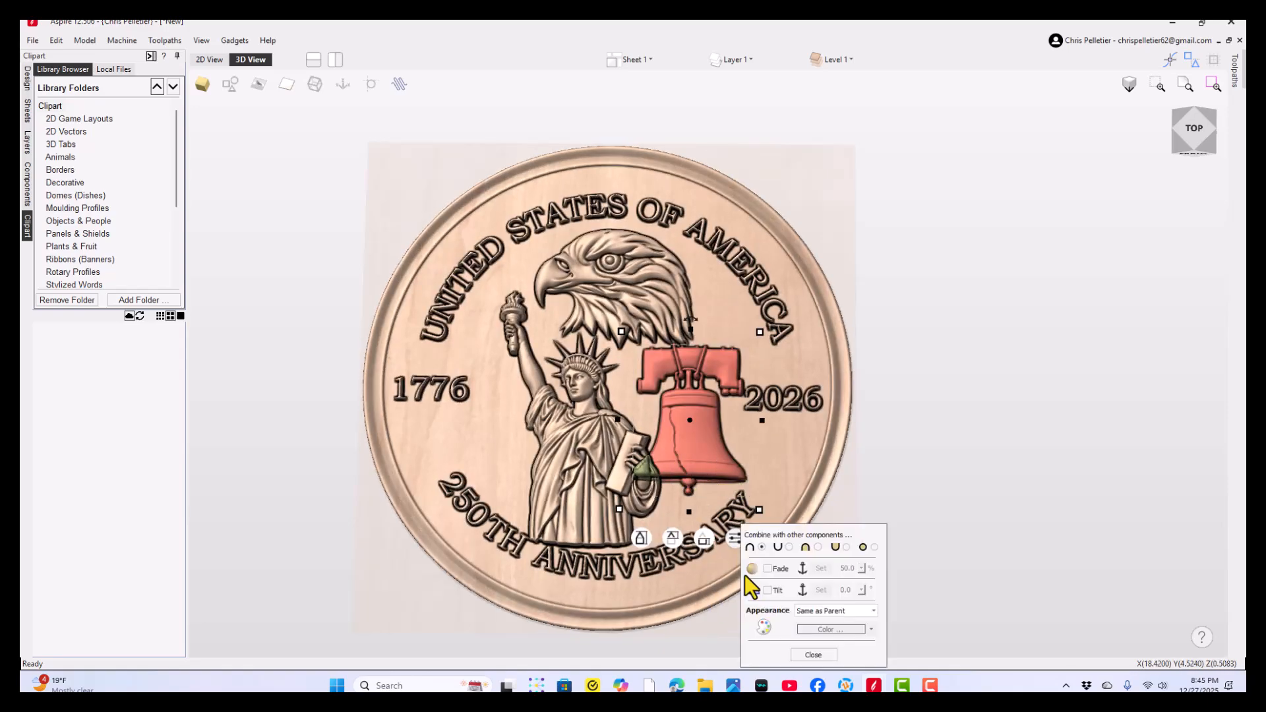
pyautogui.click(817, 546)
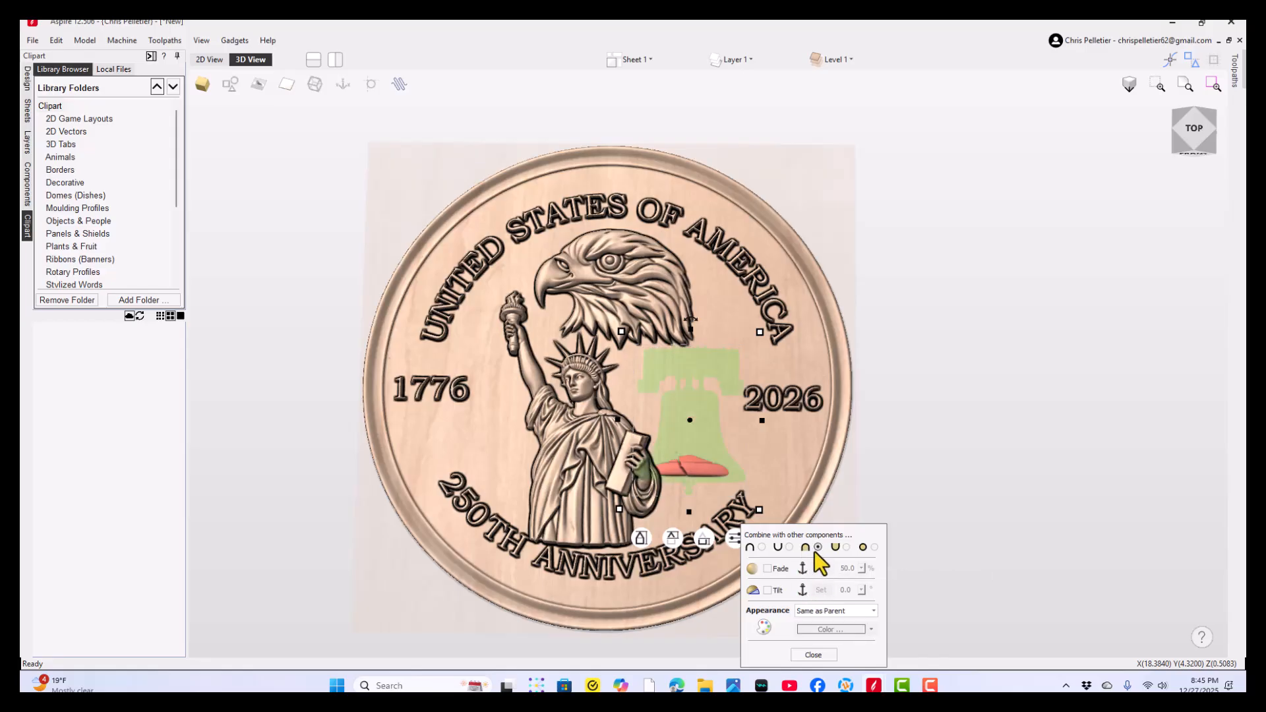
pyautogui.moveTo(757, 532); pyautogui.dragTo(876, 459)
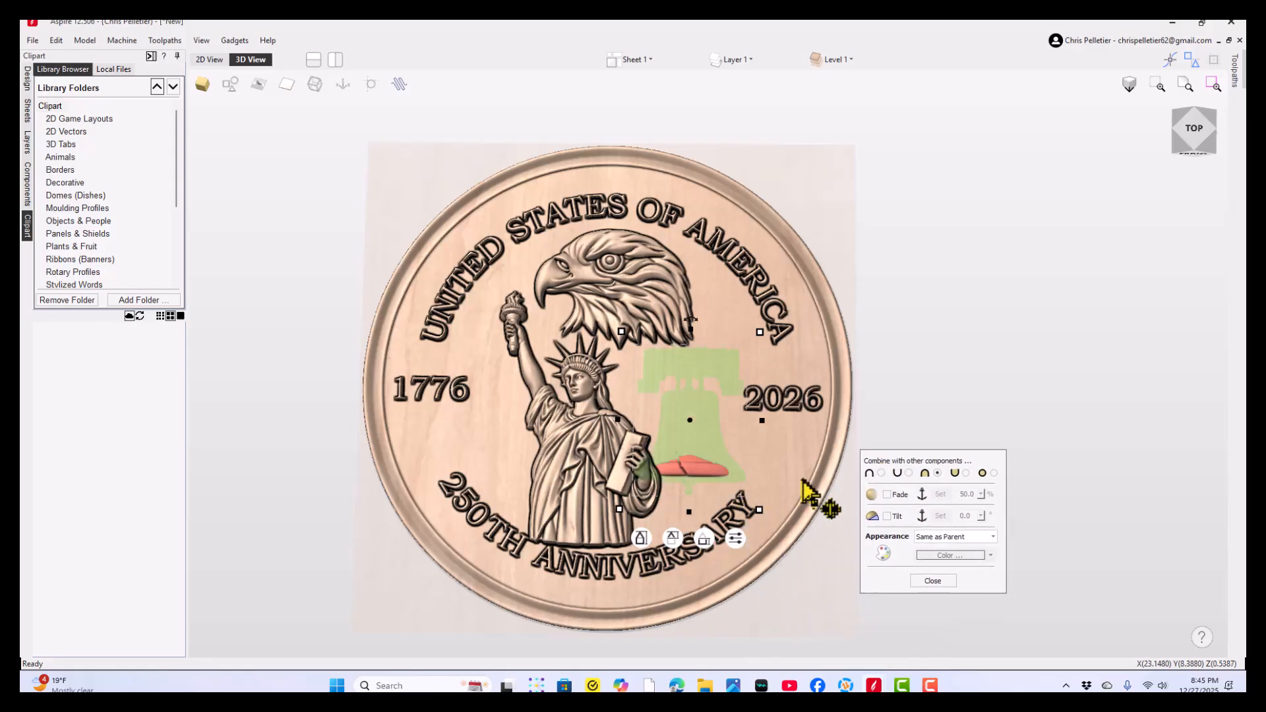
pyautogui.moveTo(705, 538); pyautogui.dragTo(716, 518)
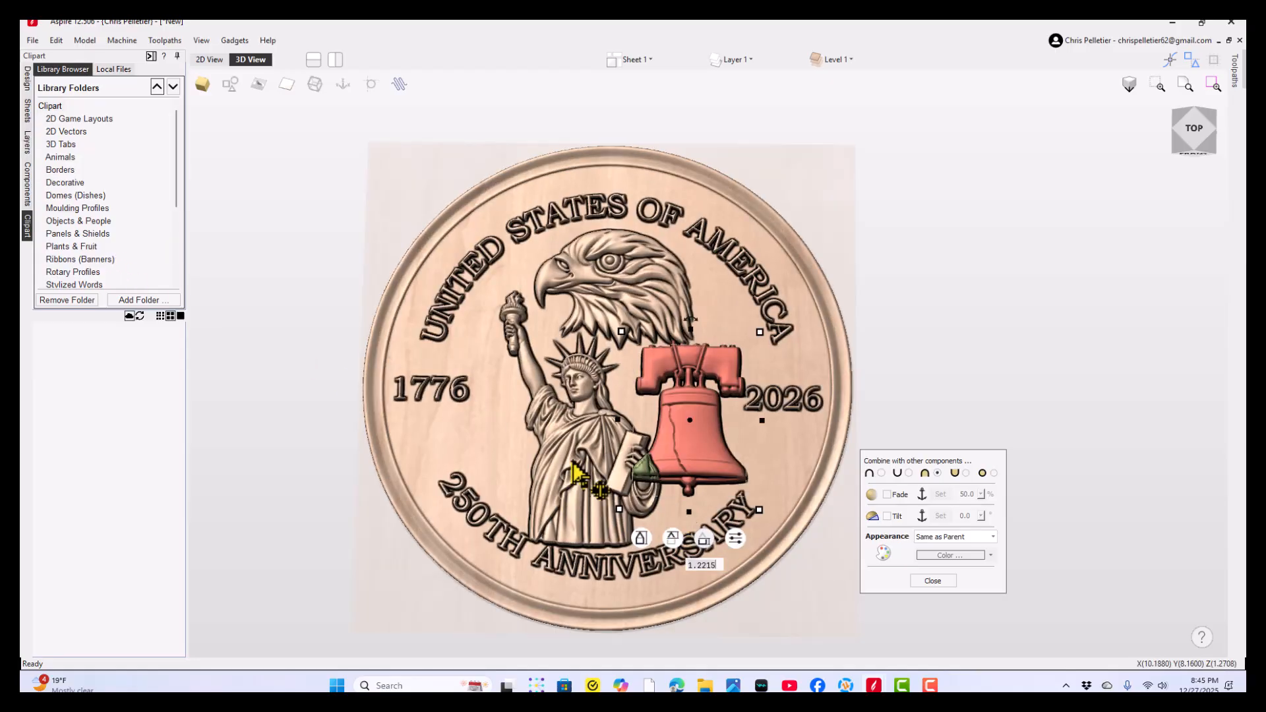
# - Move the Liberty bell A component above the Statue of Liberty in the component order
pyautogui.scroll(5, 597, 478)
pyautogui.scroll(2, 773, 427)
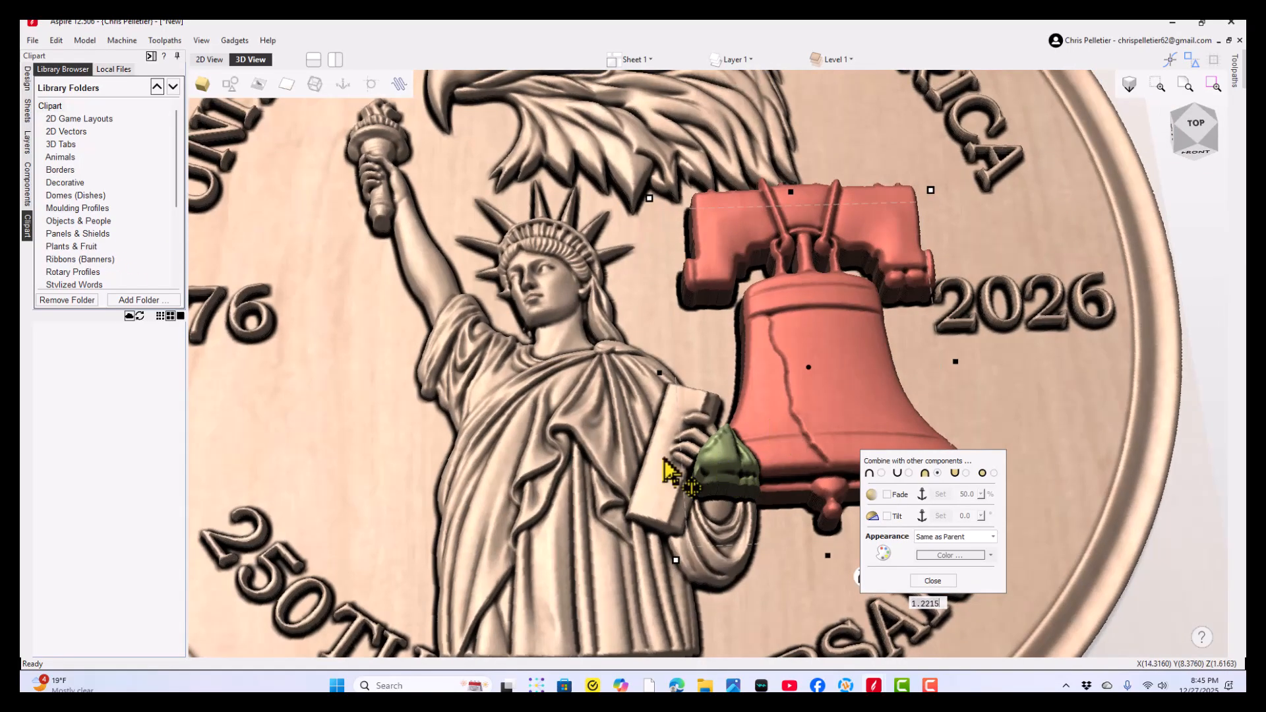
pyautogui.moveTo(783, 420); pyautogui.dragTo(1048, 392)
pyautogui.moveTo(828, 419); pyautogui.dragTo(494, 376)
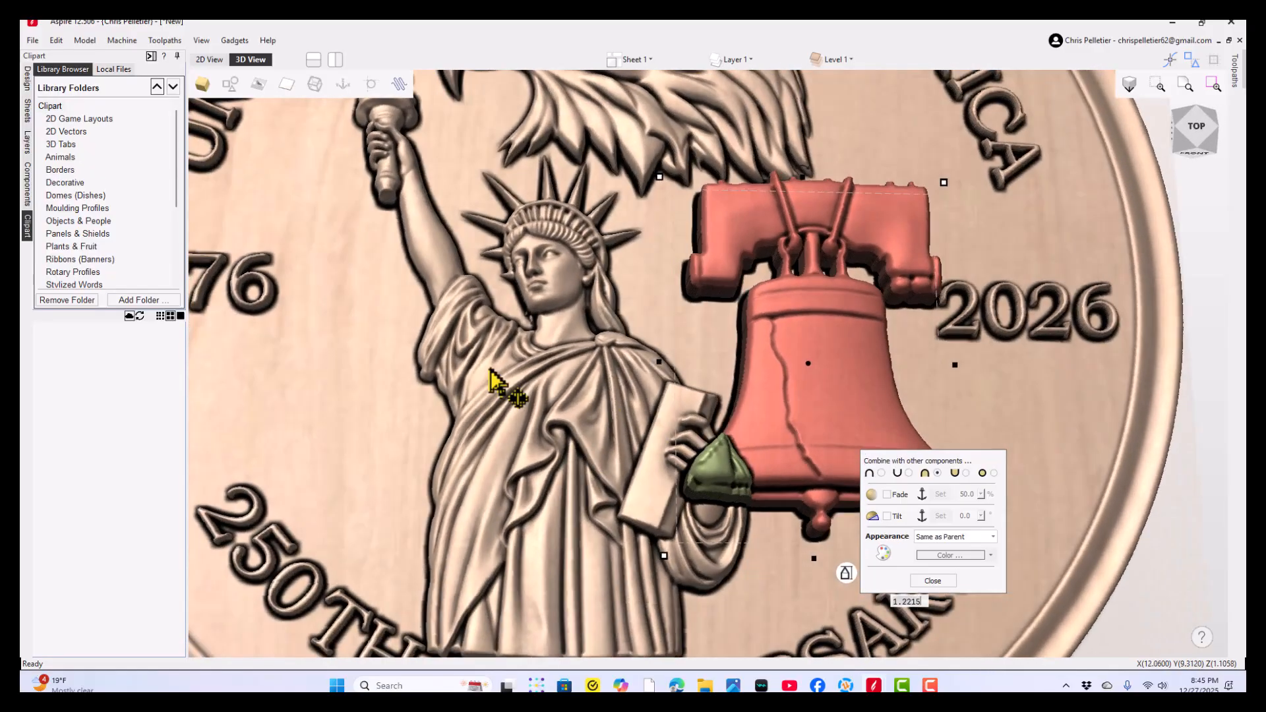
pyautogui.click(28, 166)
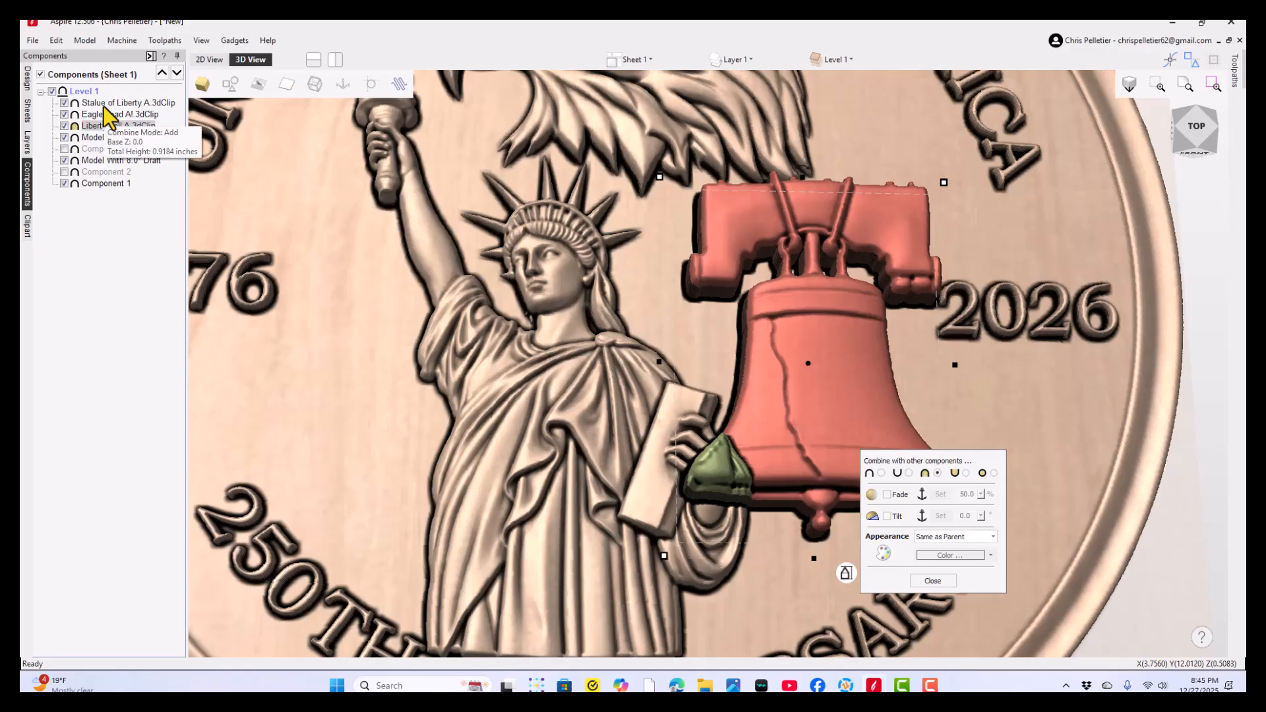
pyautogui.moveTo(99, 126); pyautogui.dragTo(105, 103)
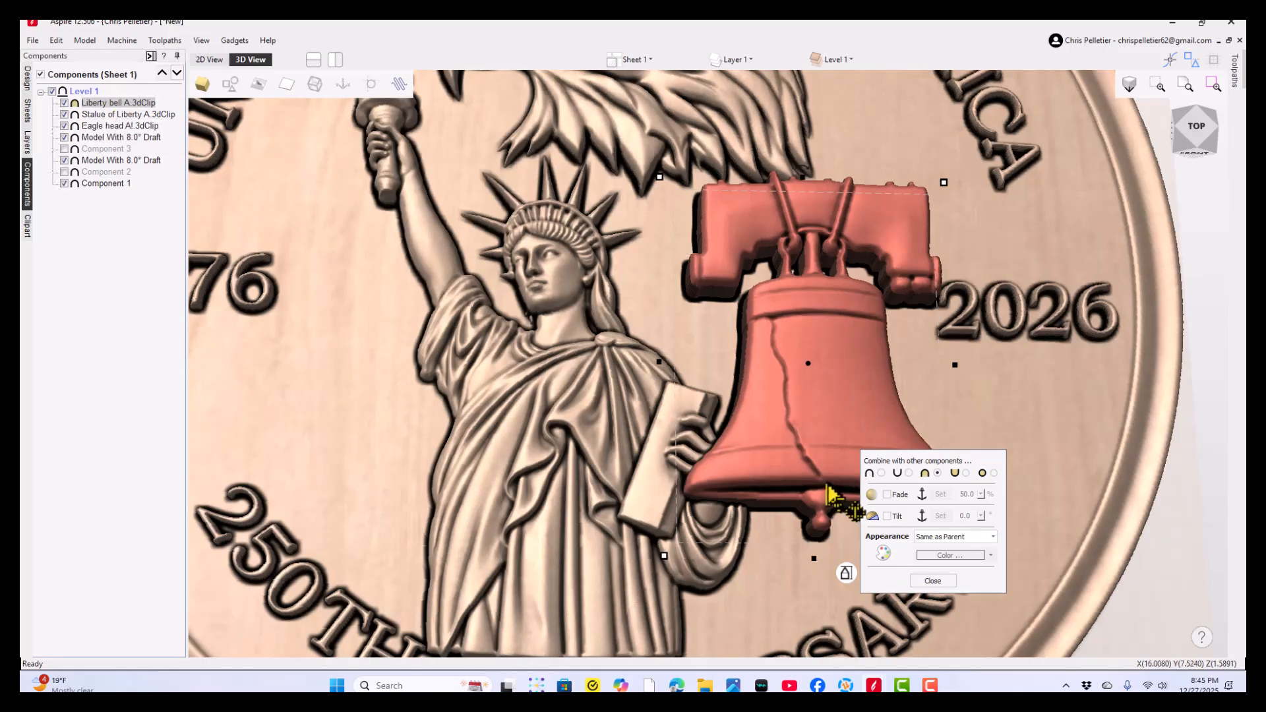
# - Lower the Liberty Bell's base height to about 0.97 and deselect it
pyautogui.moveTo(828, 503); pyautogui.dragTo(929, 537)
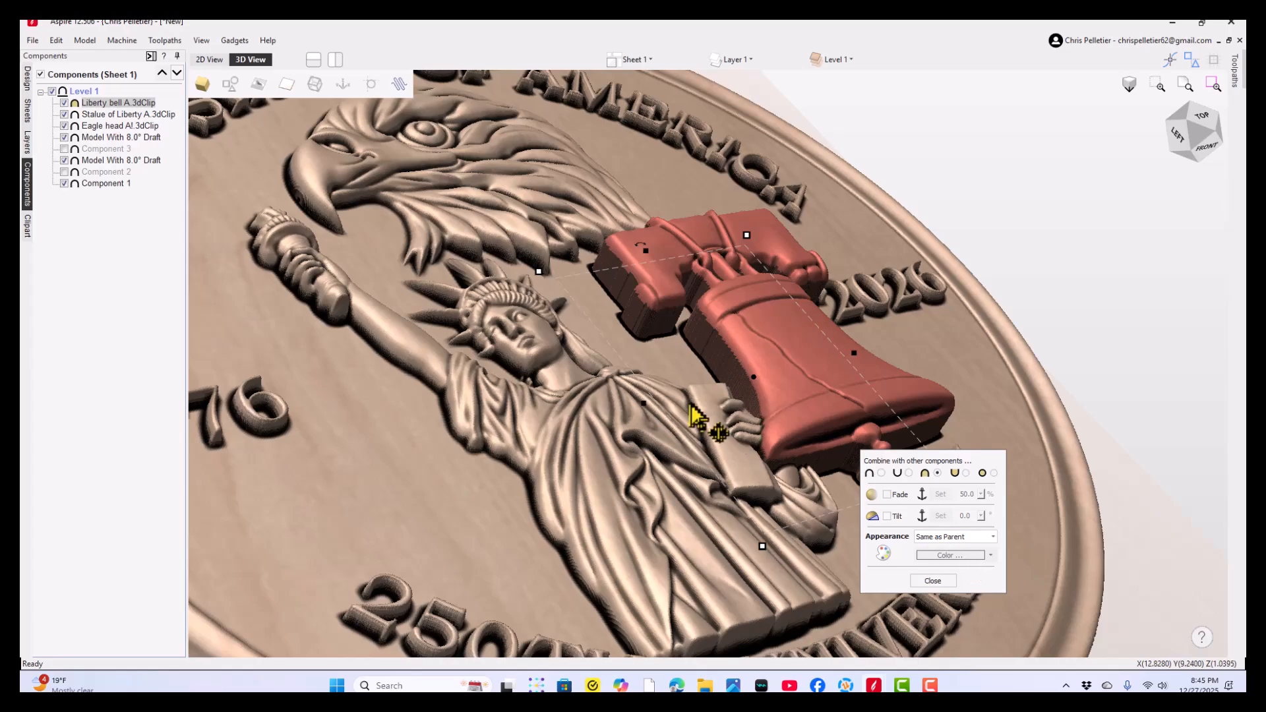
pyautogui.moveTo(943, 460); pyautogui.dragTo(1071, 348)
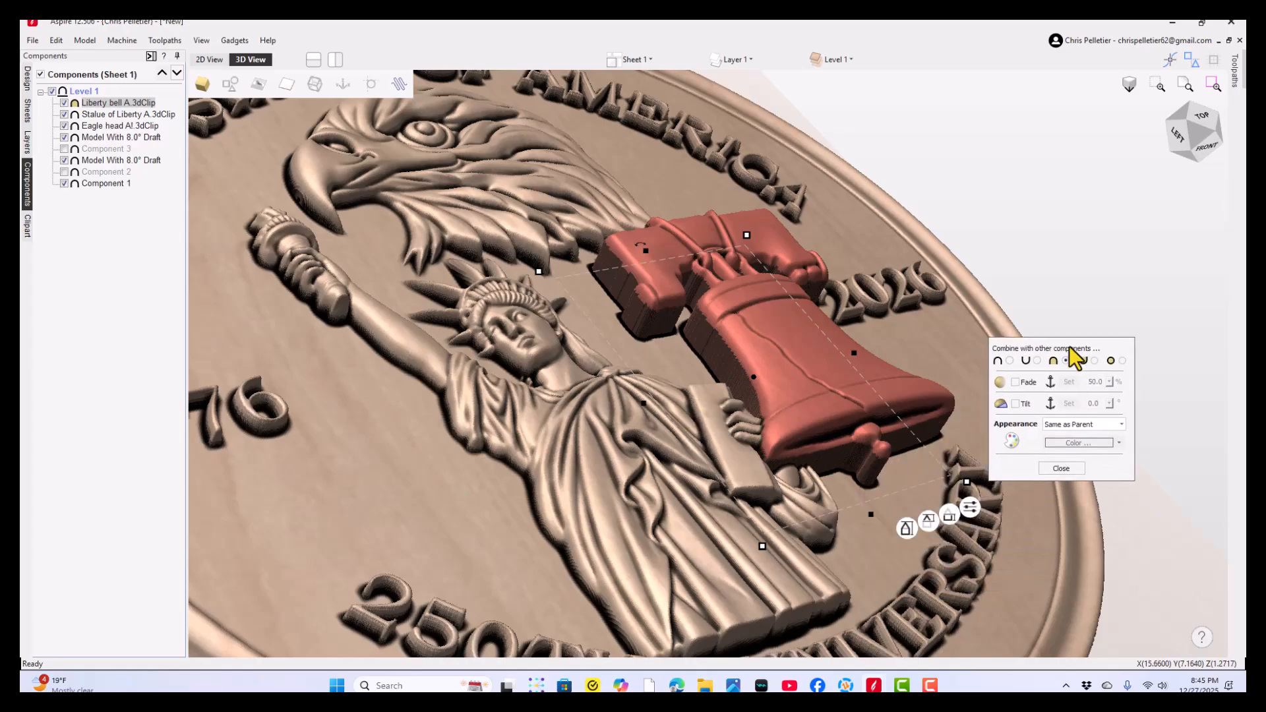
pyautogui.moveTo(953, 518); pyautogui.dragTo(954, 528)
pyautogui.moveTo(773, 511); pyautogui.dragTo(480, 391)
pyautogui.scroll(-3, 503, 390)
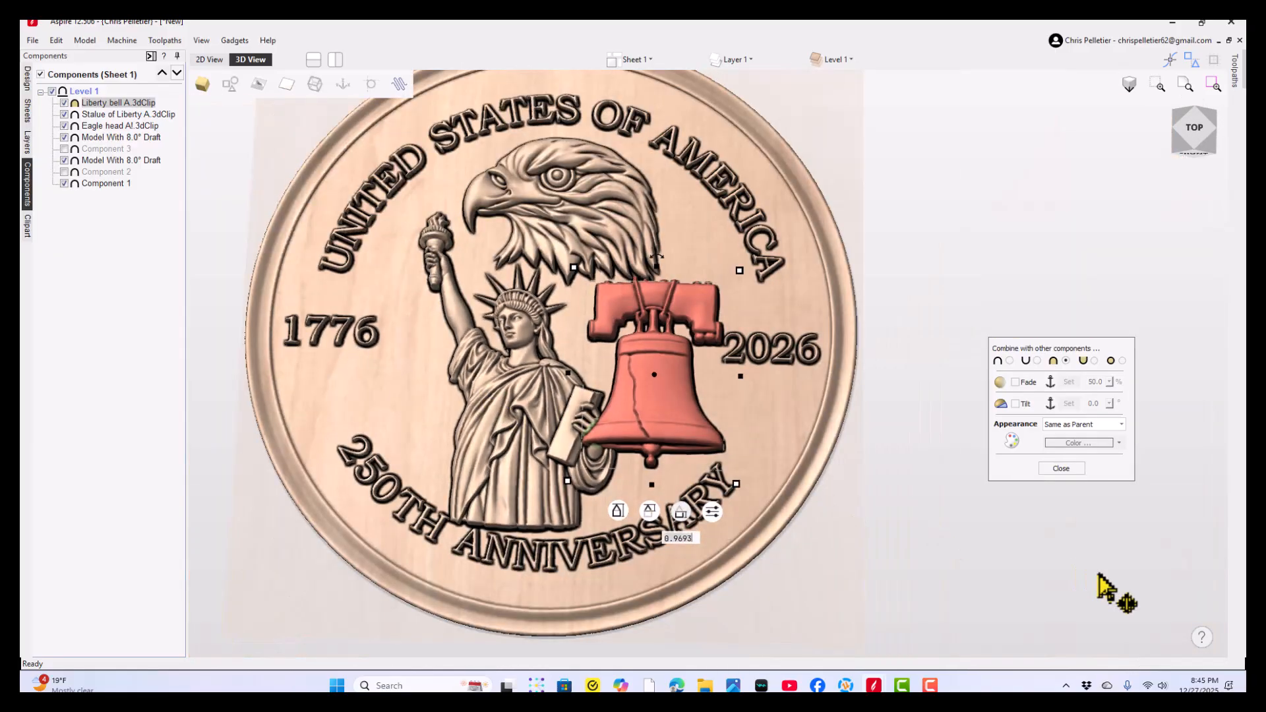
pyautogui.click(958, 532)
pyautogui.moveTo(487, 461); pyautogui.dragTo(800, 517)
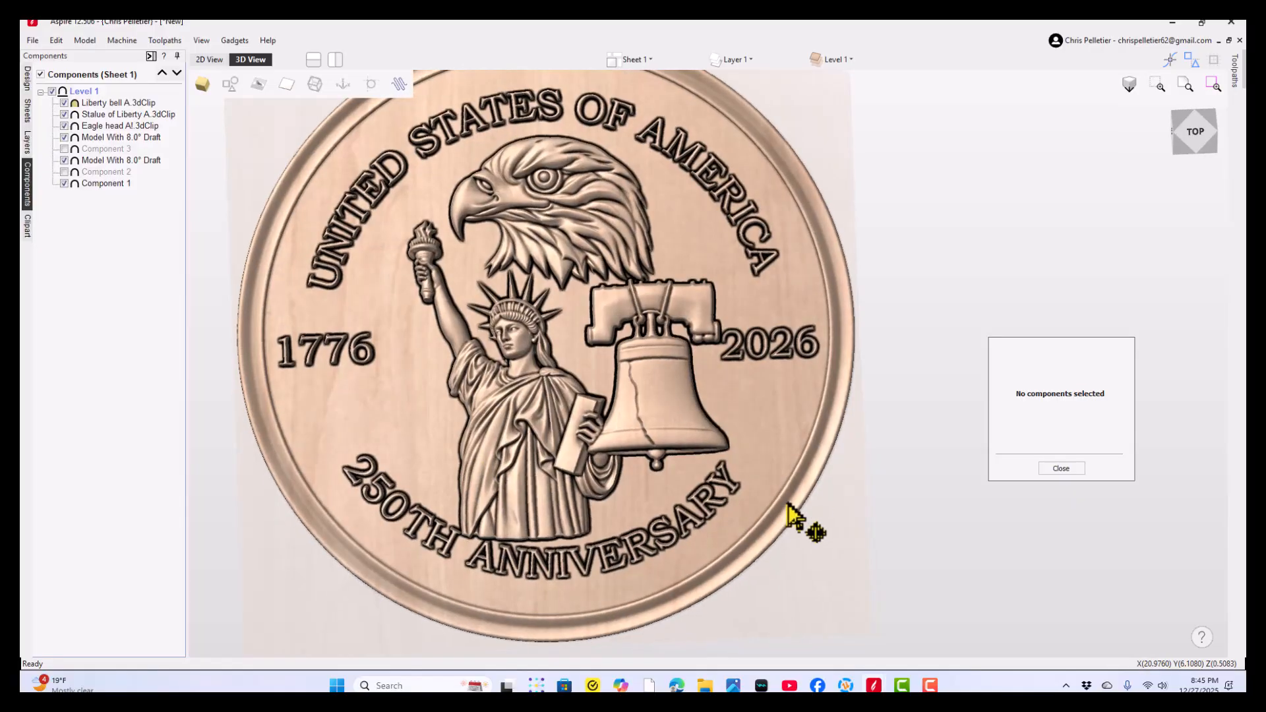
# - Scale the Liberty Bell down a little and nudge it down and left, beside the statue's tablet
pyautogui.click(653, 369)
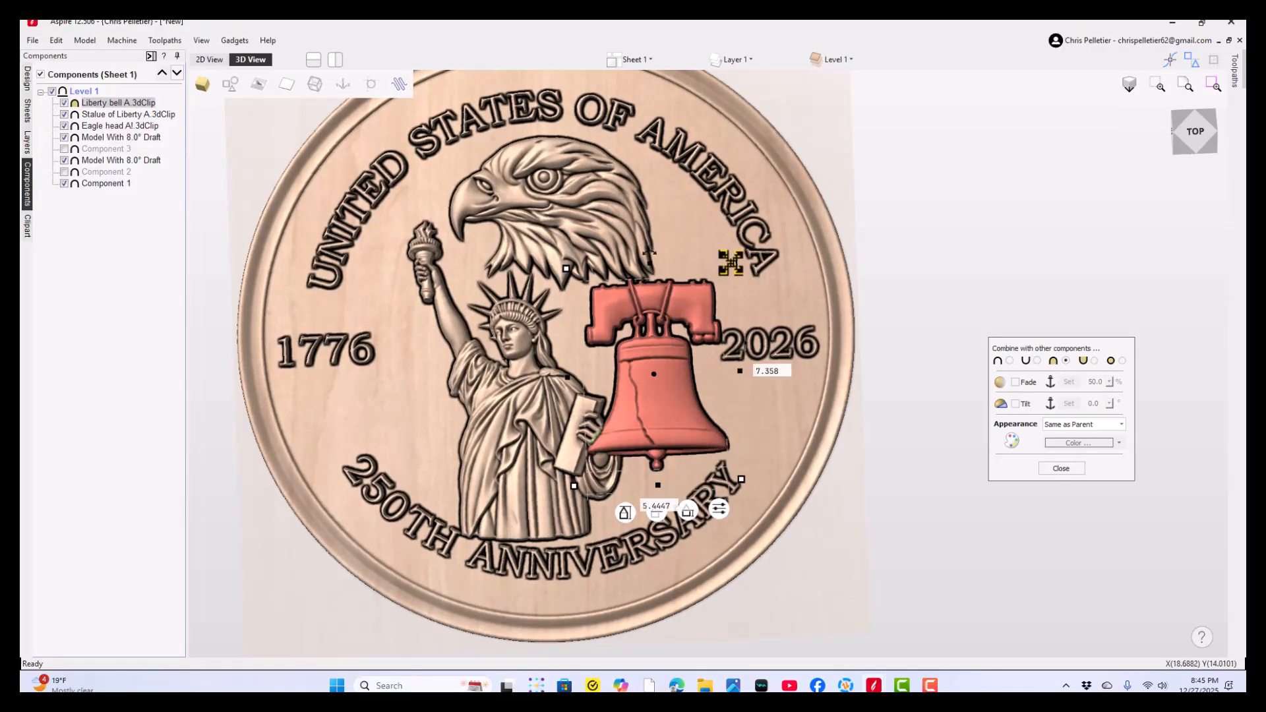
pyautogui.moveTo(732, 263); pyautogui.dragTo(706, 312)
pyautogui.moveTo(648, 397); pyautogui.dragTo(630, 422)
# - Fine-tune the Liberty Bell's base height to about 1.07, checking how it sits over the statue's arm
pyautogui.scroll(3, 630, 422)
pyautogui.moveTo(737, 519); pyautogui.dragTo(746, 502)
pyautogui.click(1018, 545)
pyautogui.moveTo(737, 442); pyautogui.dragTo(685, 336)
pyautogui.scroll(-4, 636, 454)
pyautogui.scroll(3, 729, 409)
pyautogui.moveTo(729, 409); pyautogui.dragTo(686, 440)
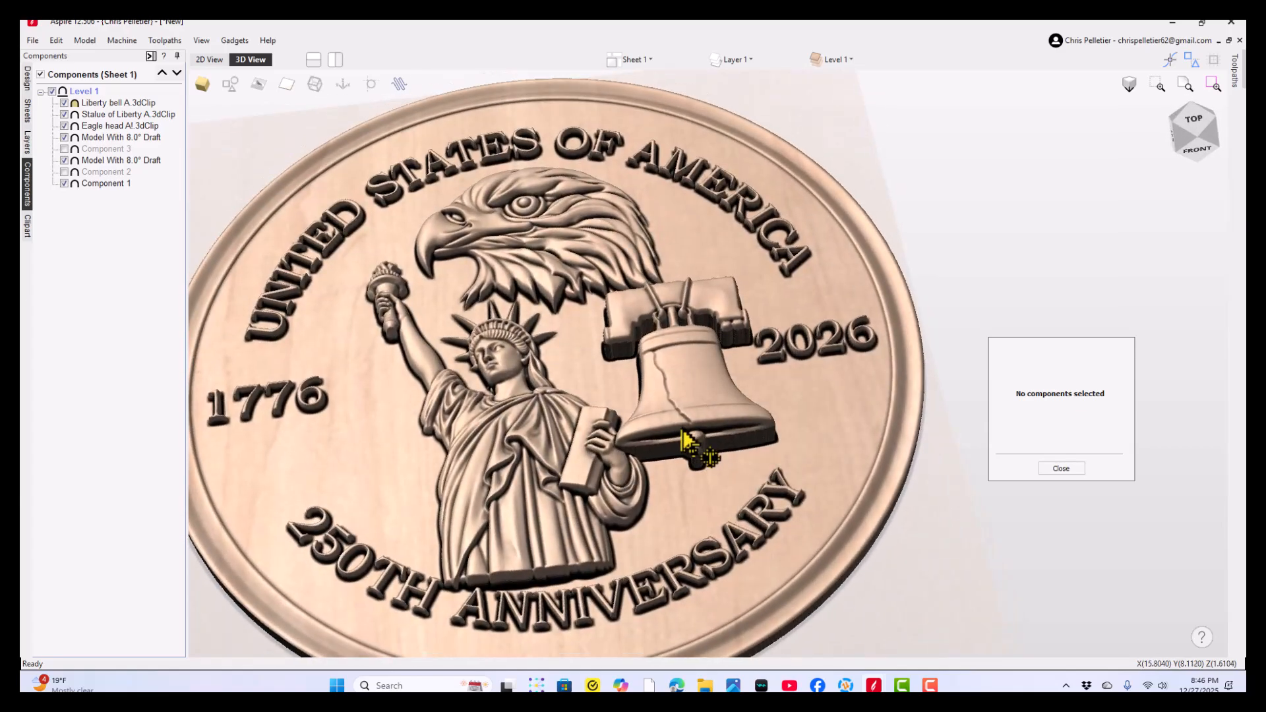
pyautogui.click(705, 396)
pyautogui.moveTo(744, 512); pyautogui.dragTo(744, 517)
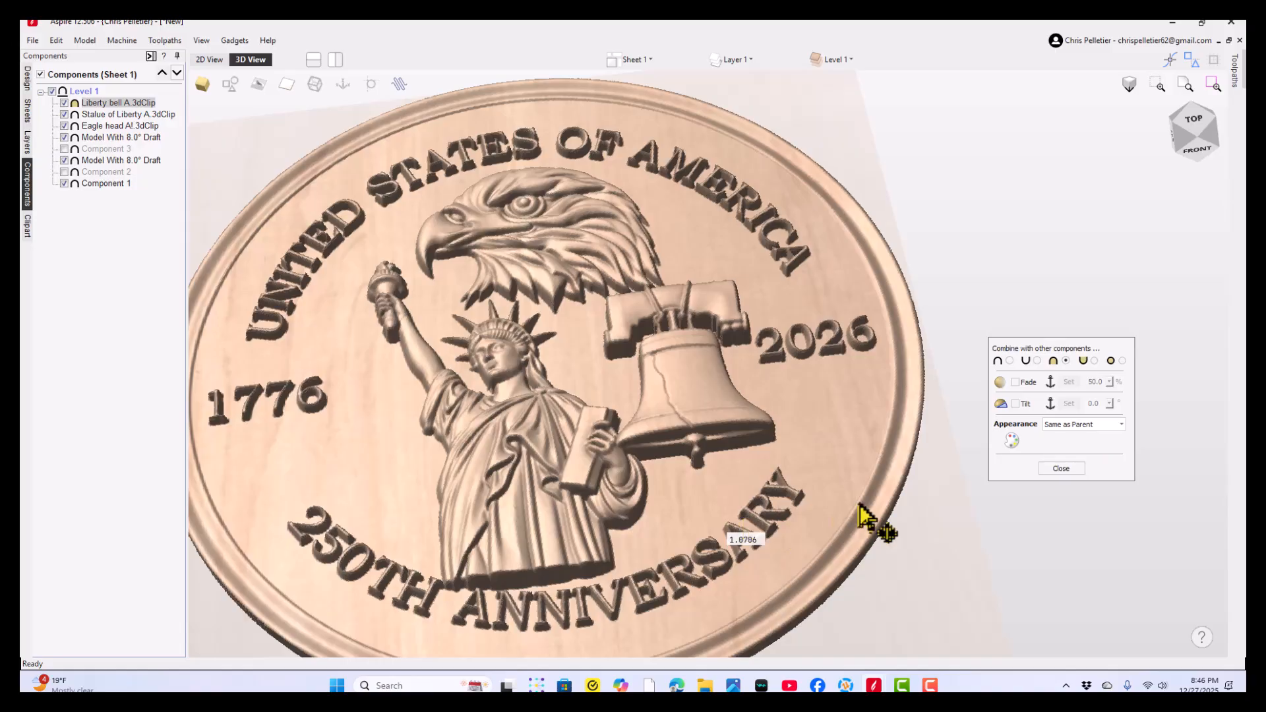
pyautogui.click(960, 537)
# - Duplicate the Statue of Liberty component in place and hide the original
pyautogui.moveTo(552, 495); pyautogui.dragTo(617, 484)
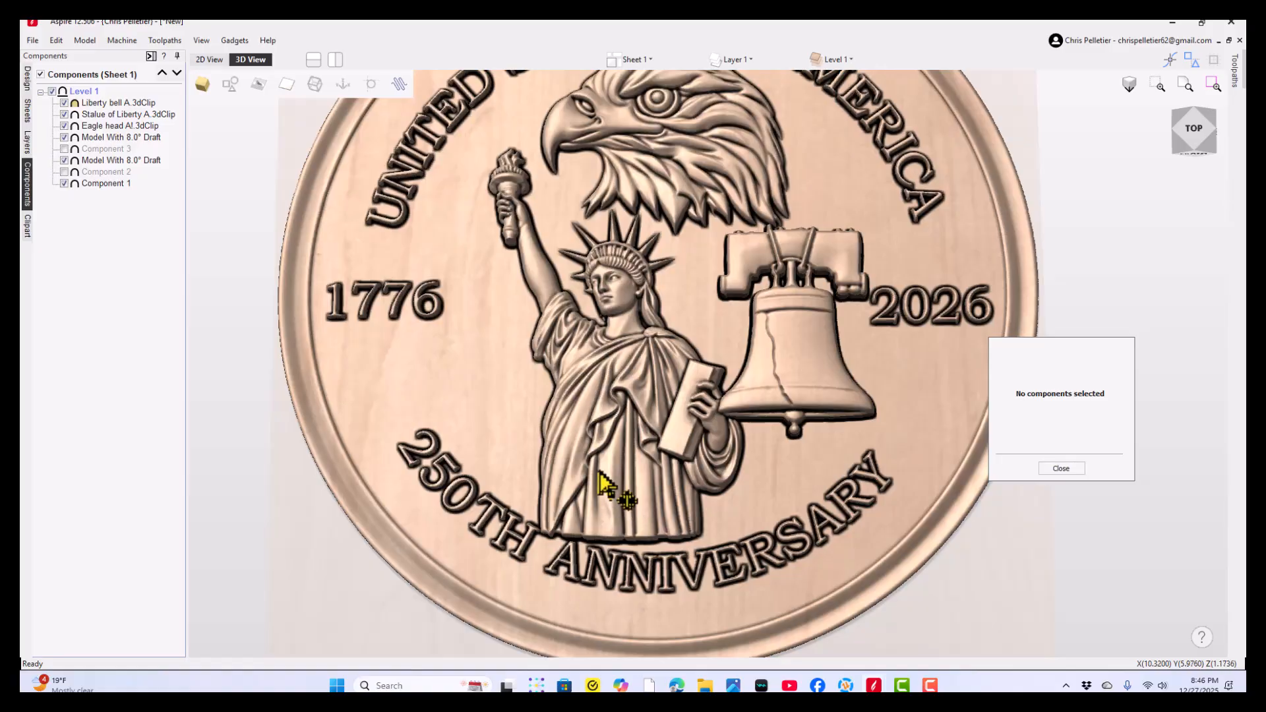
pyautogui.click(604, 478)
pyautogui.rightClick(599, 471)
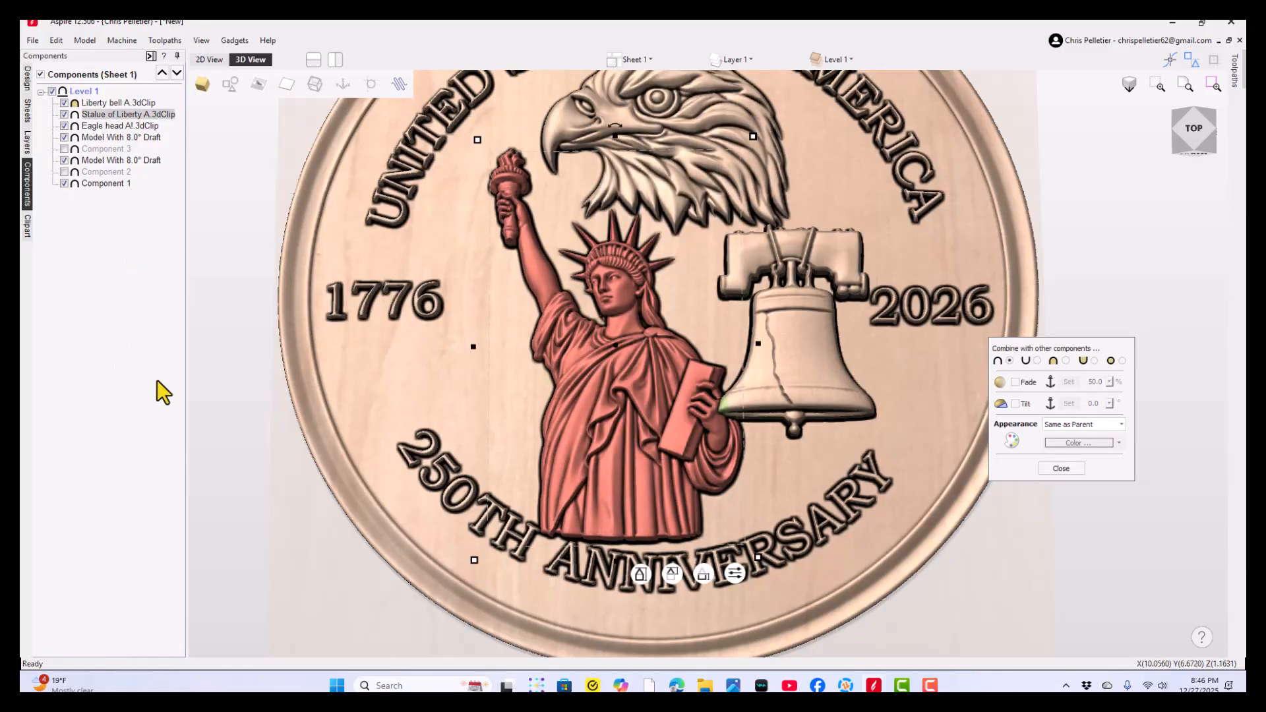
pyautogui.hotkey('ctrl', 'v')
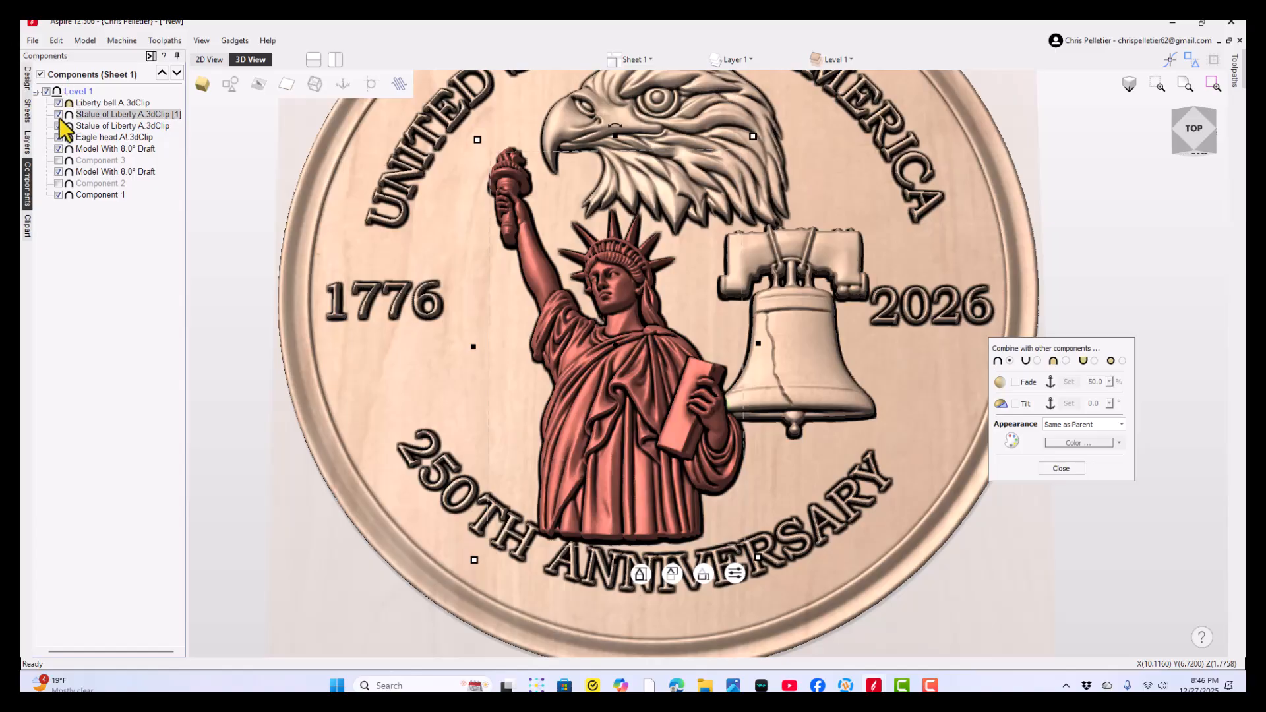
pyautogui.click(58, 125)
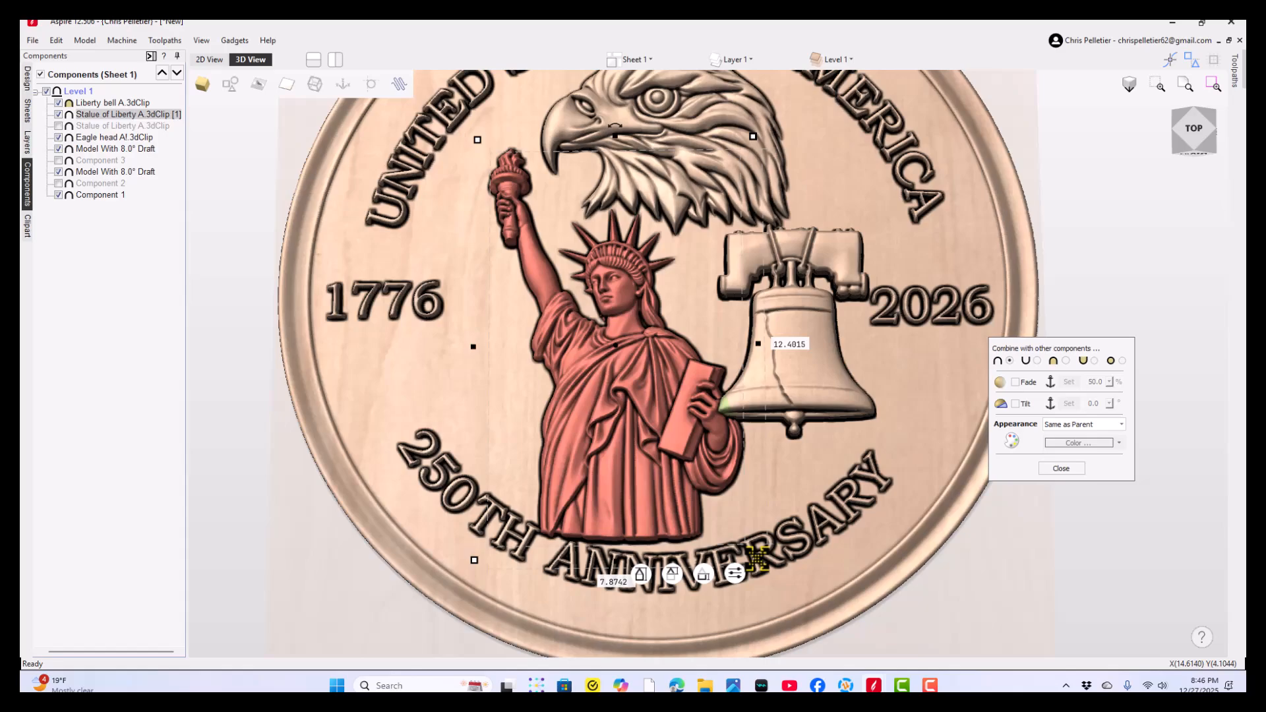
# - Enlarge the Statue of Liberty copy and shift it down and right so its robe covers part of the 250TH ANNIVERSARY lettering
pyautogui.moveTo(757, 559); pyautogui.dragTo(794, 624)
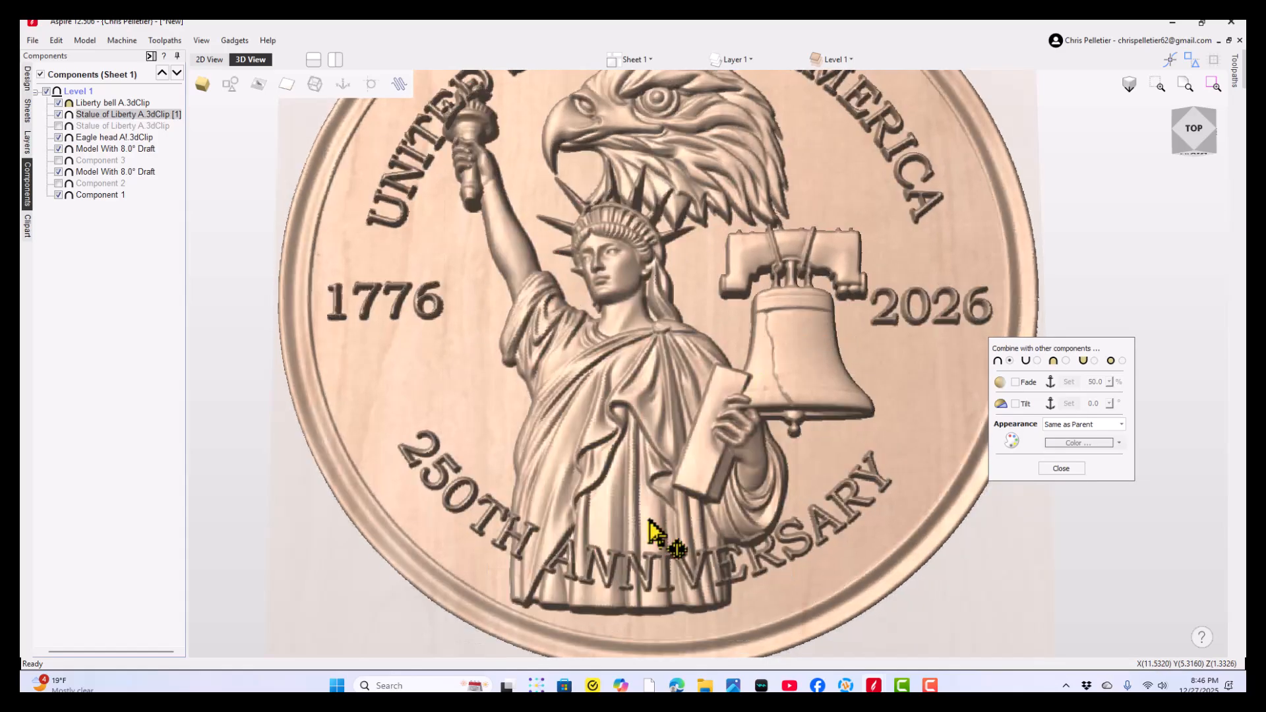
pyautogui.moveTo(650, 528)
pyautogui.mouseDown()
pyautogui.moveTo(656, 556)
pyautogui.moveTo(656, 533)
pyautogui.mouseUp()
pyautogui.click(991, 554)
pyautogui.moveTo(556, 247); pyautogui.dragTo(660, 231)
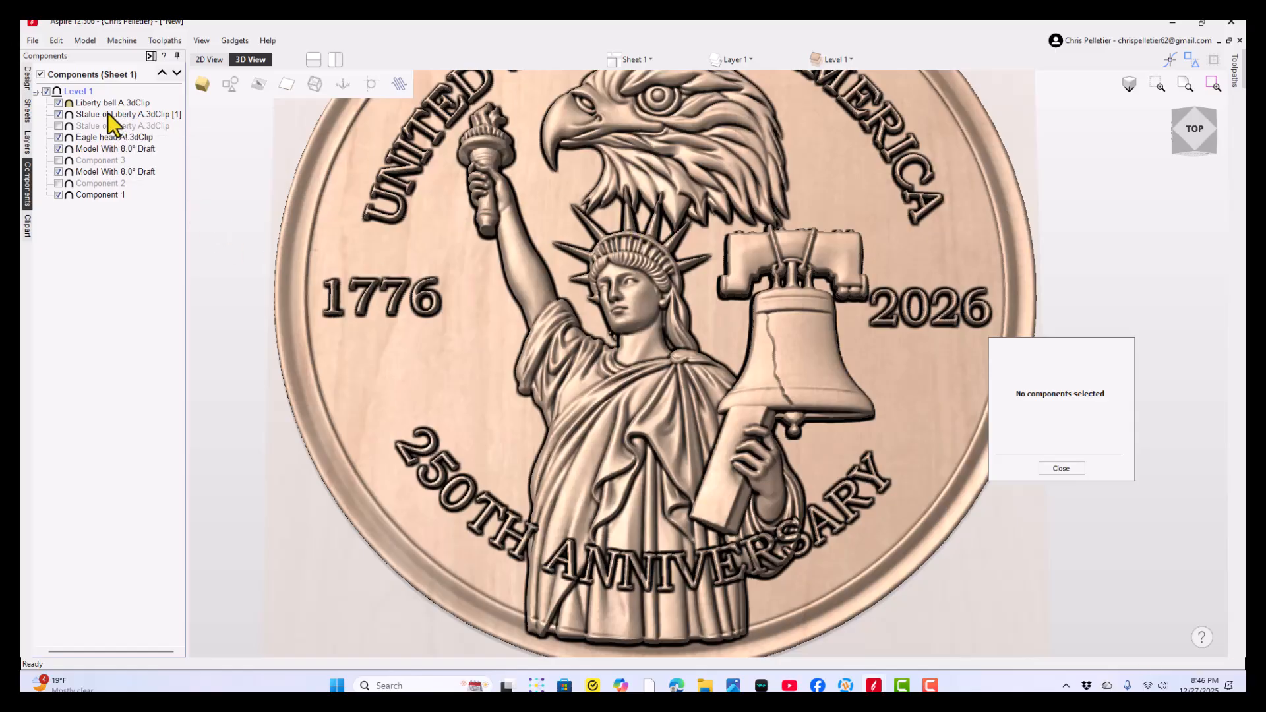
# - Set the Statue of Liberty copy's combine mode to Merge and raise its base height to about 0.66
pyautogui.moveTo(108, 113)
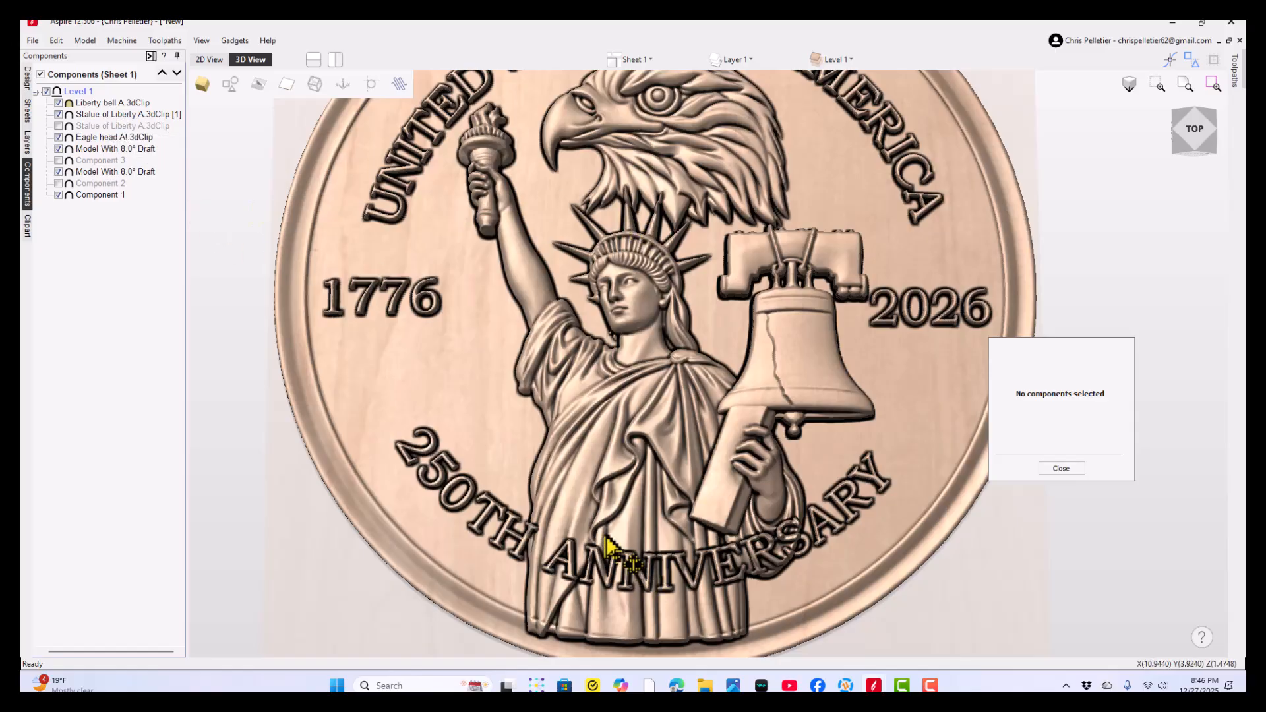
pyautogui.click(615, 483)
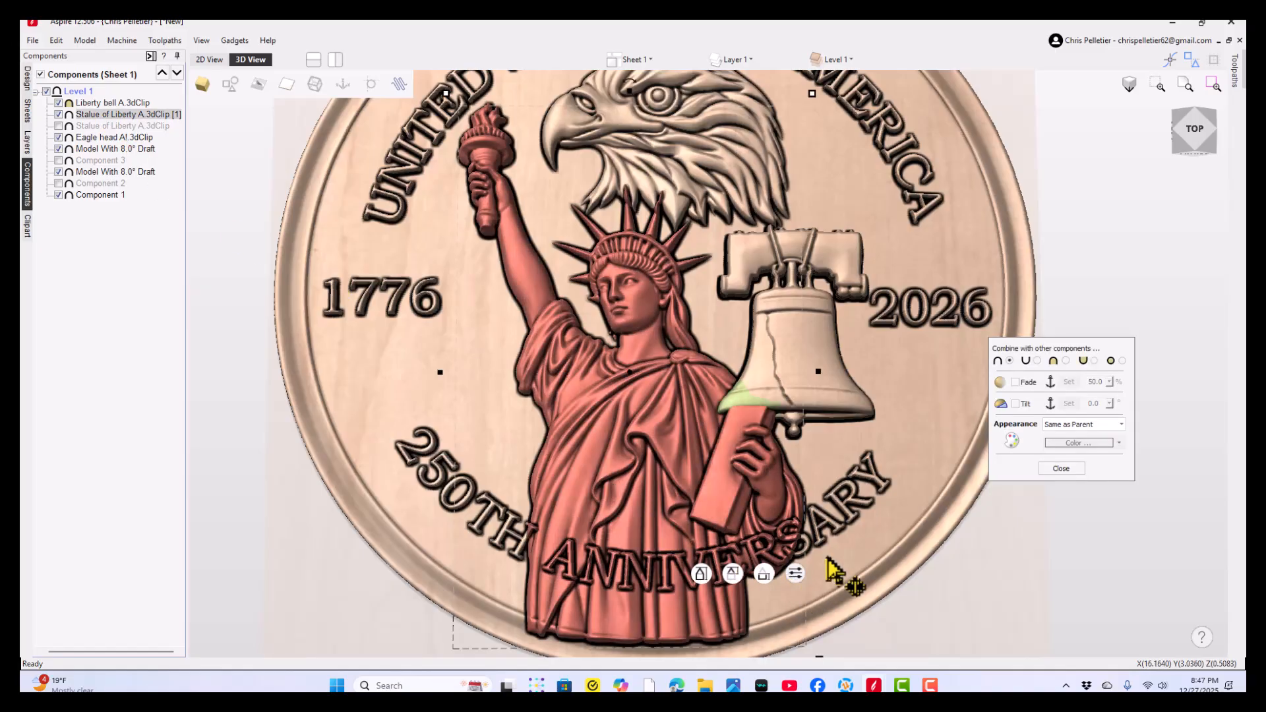
pyautogui.click(1066, 361)
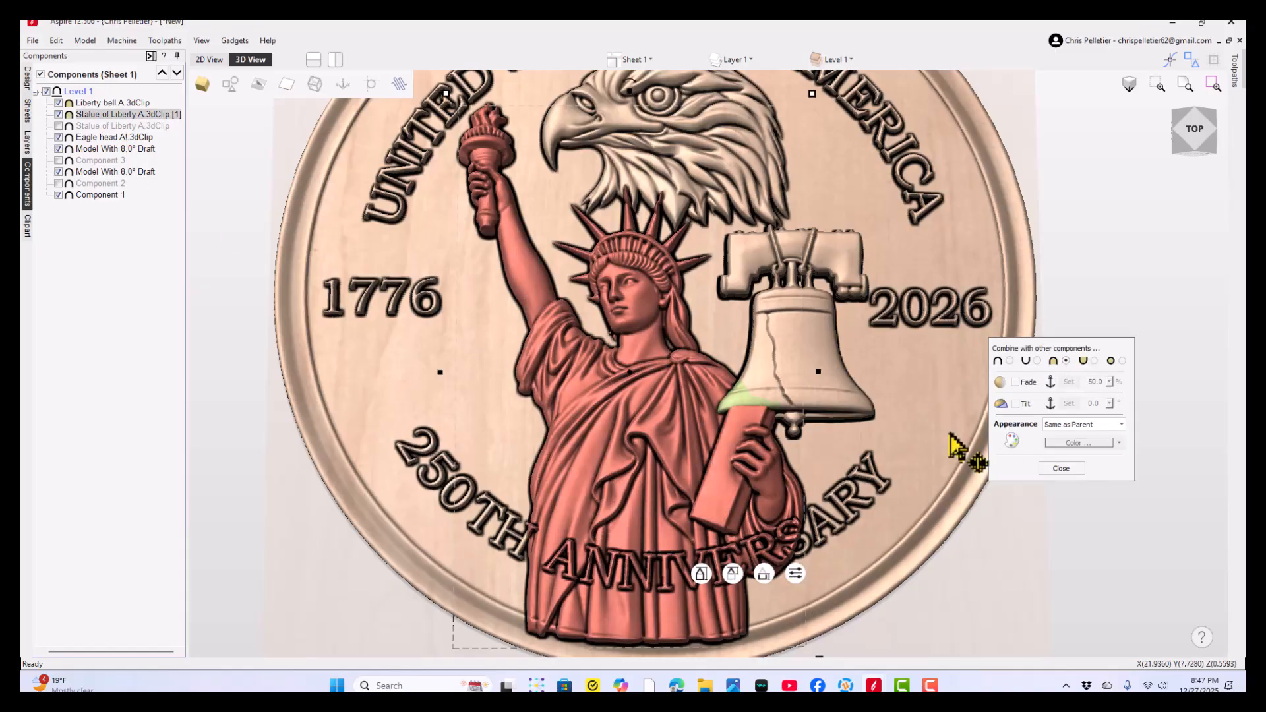
pyautogui.click(1061, 469)
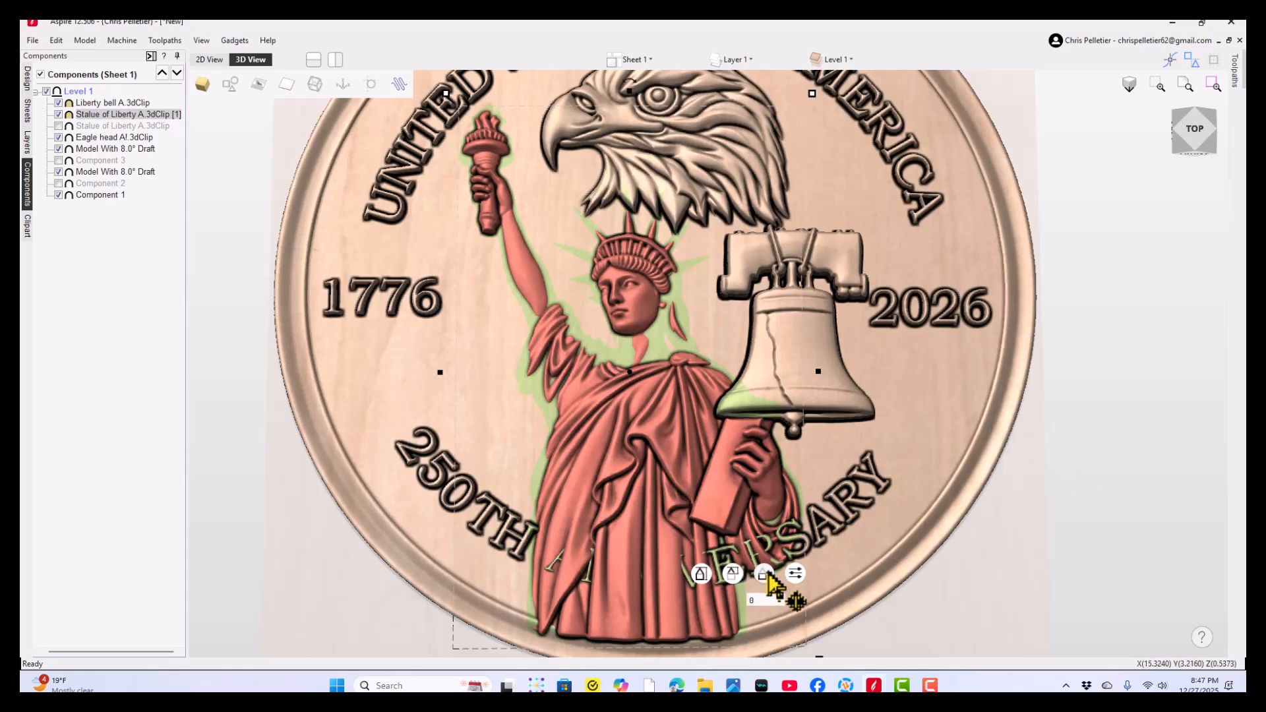
pyautogui.moveTo(769, 571); pyautogui.dragTo(781, 551)
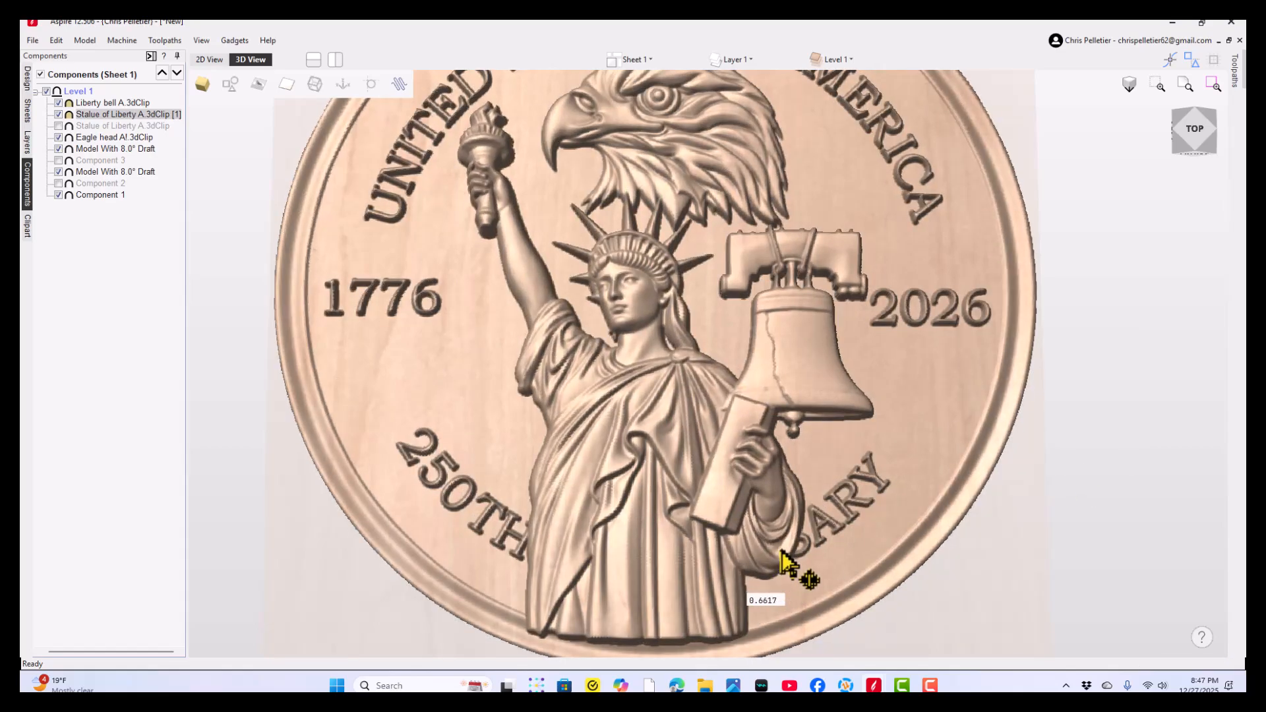
# - Apply a 50% fade to the Statue of Liberty copy, placing the second fade anchor at the bottom of the robe
pyautogui.scroll(3, 708, 436)
pyautogui.moveTo(732, 488); pyautogui.dragTo(621, 454)
pyautogui.moveTo(620, 455); pyautogui.dragTo(675, 611, button='middle')
pyautogui.moveTo(643, 288); pyautogui.dragTo(727, 586)
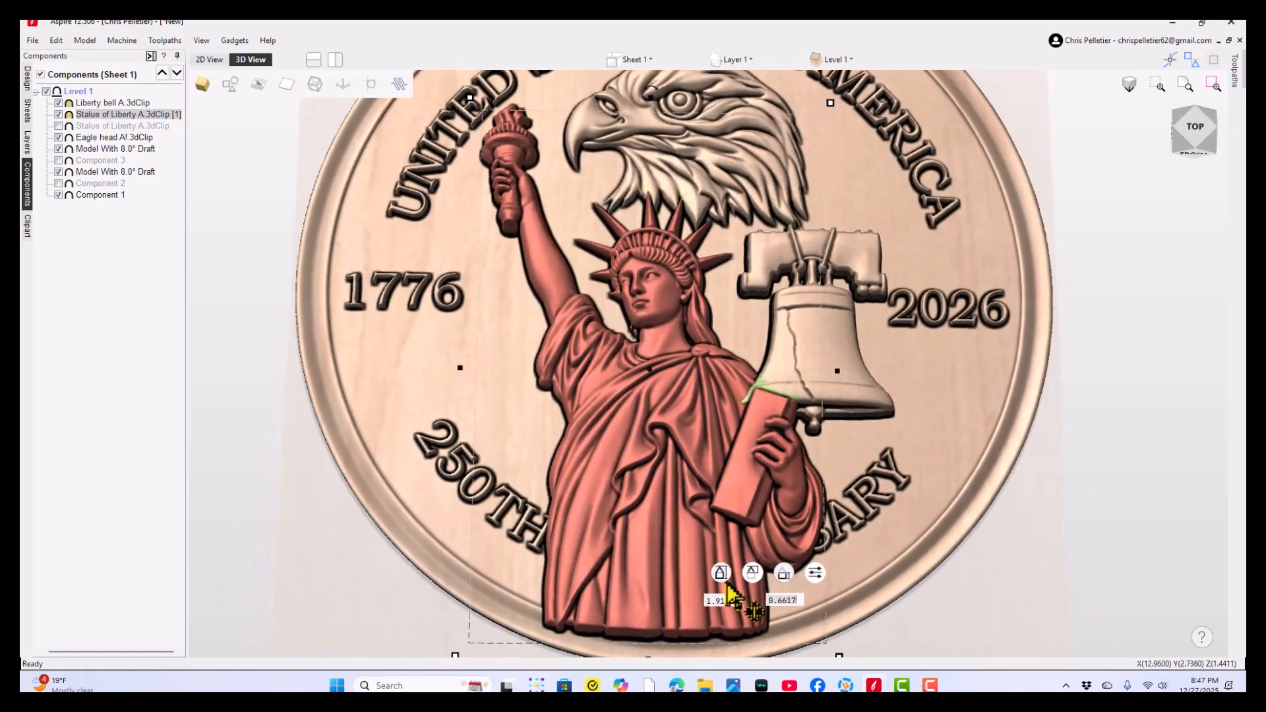
pyautogui.click(816, 573)
pyautogui.moveTo(863, 537); pyautogui.dragTo(1008, 357)
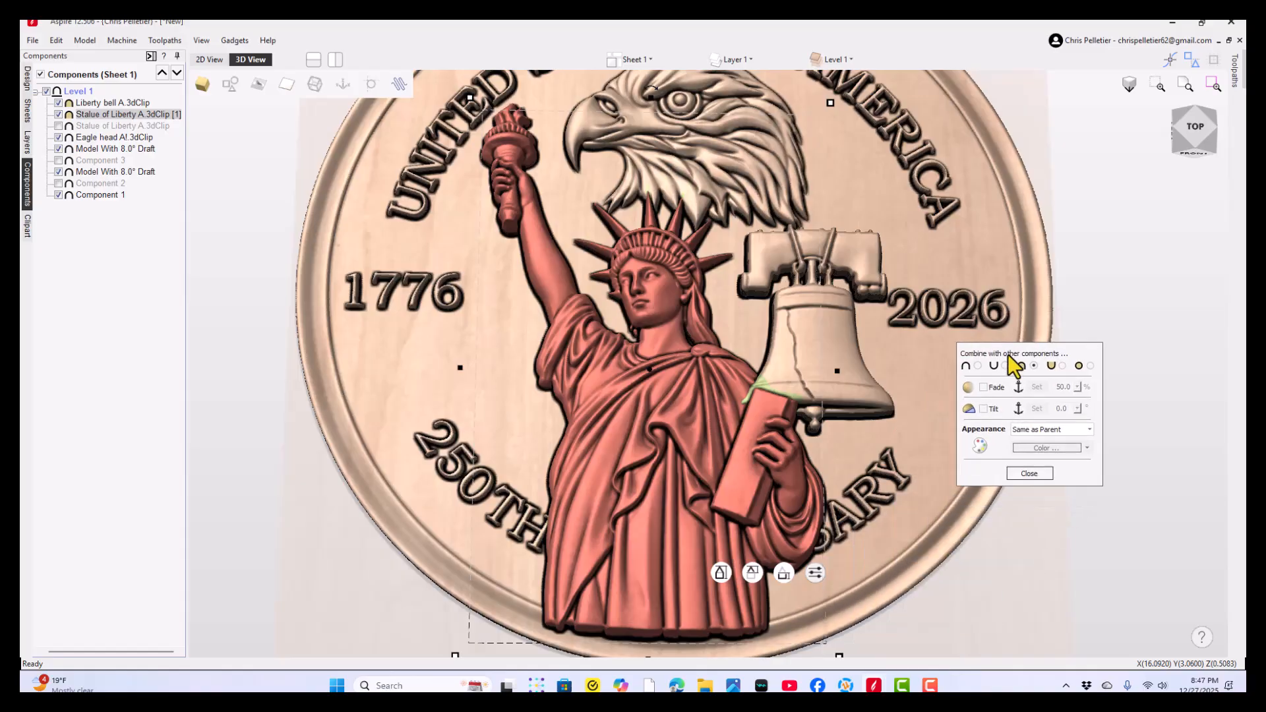
pyautogui.click(1038, 388)
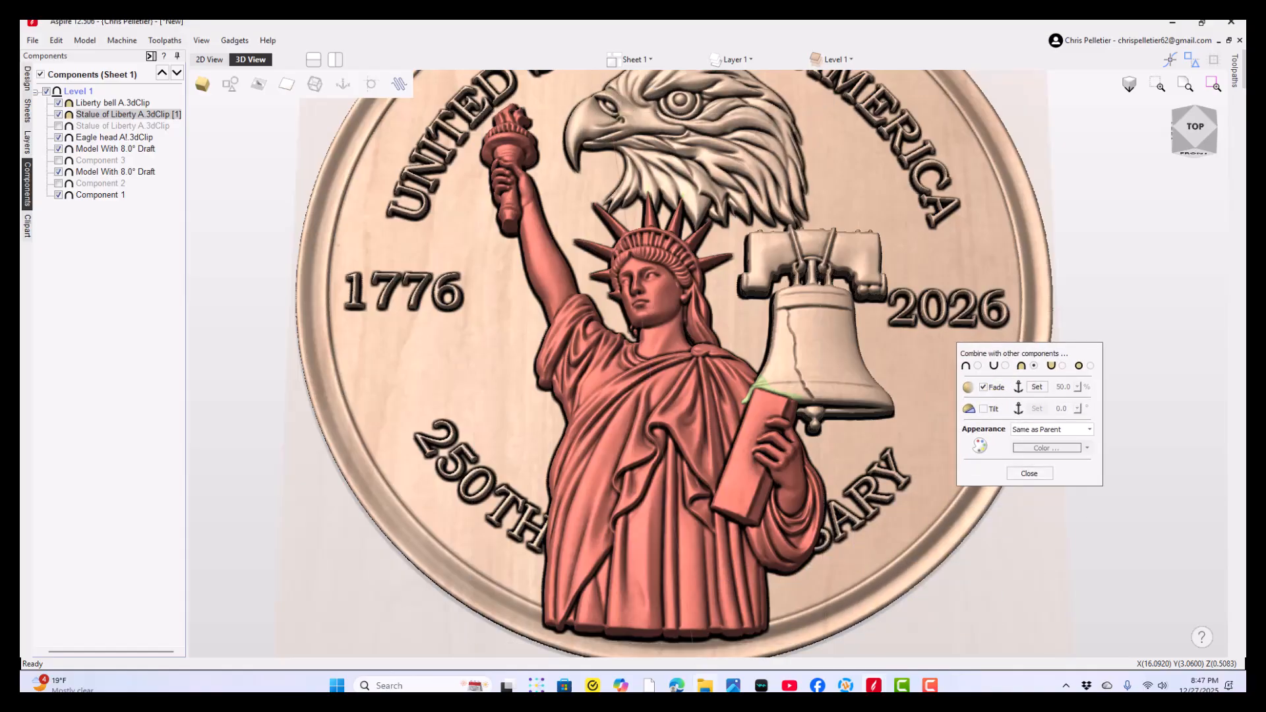
pyautogui.click(650, 647)
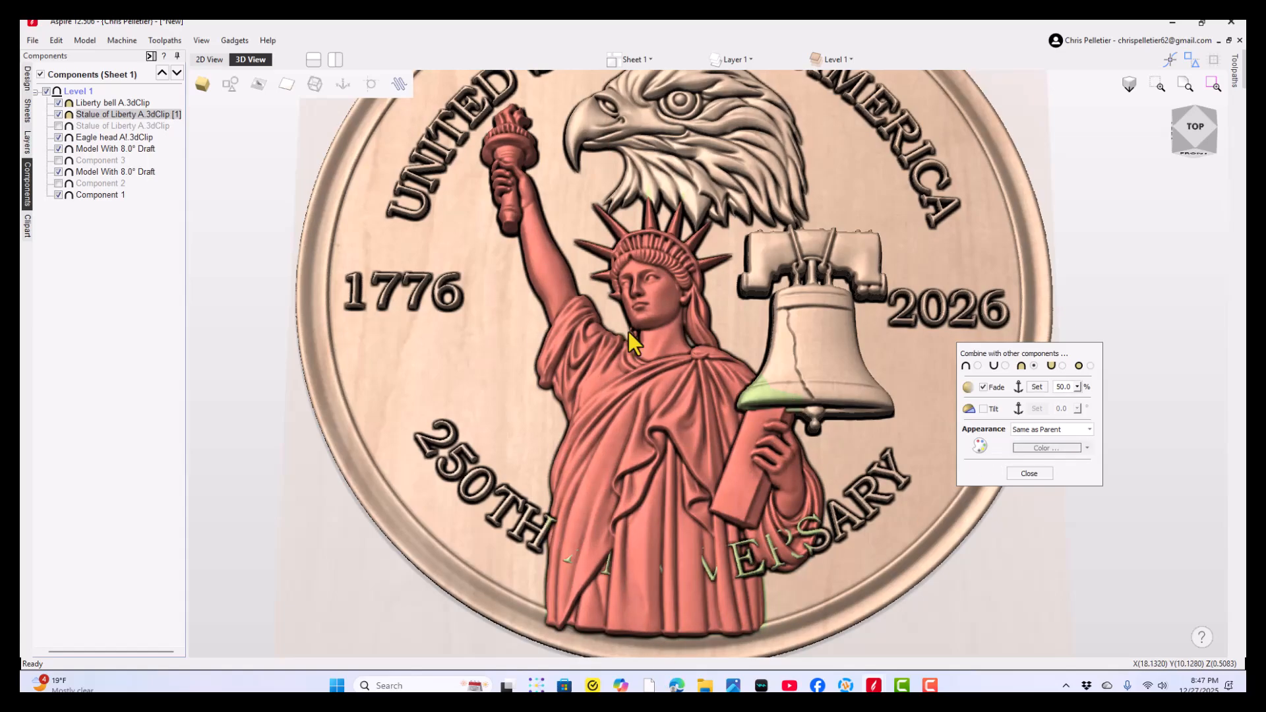
# - Set the Statue of Liberty copy's fade to 72% and close its combine properties
pyautogui.click(1077, 387)
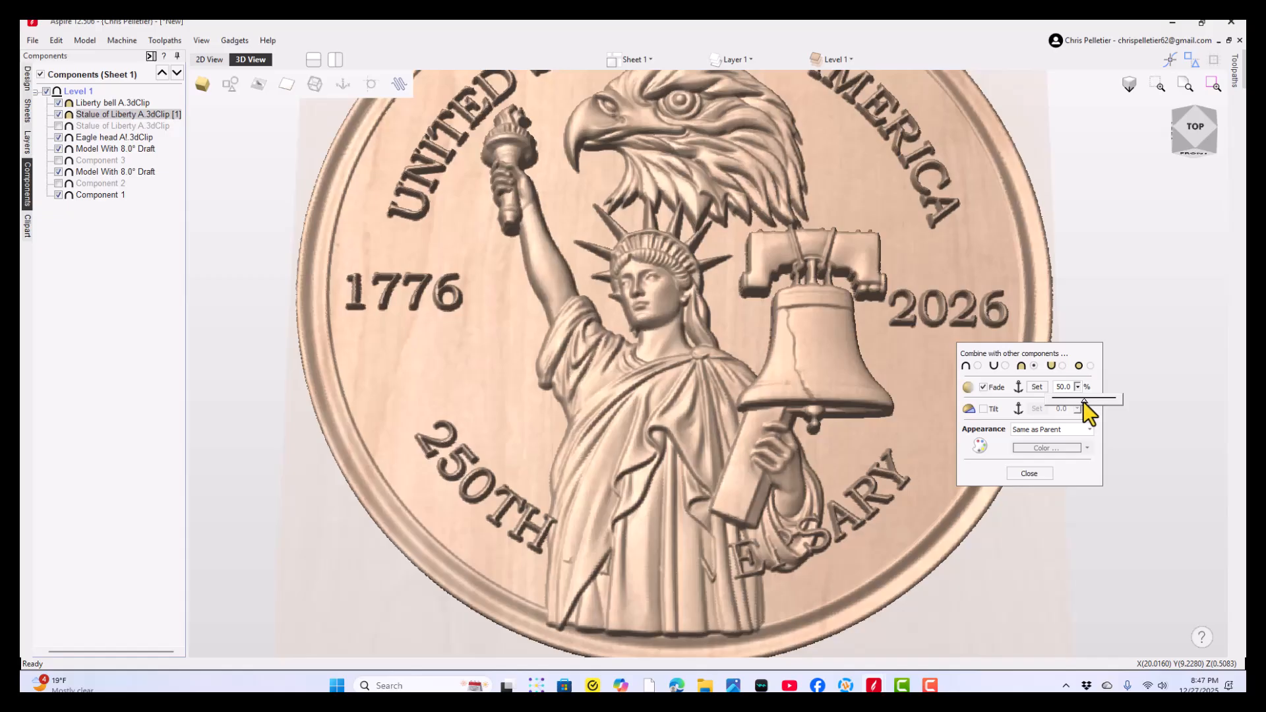
pyautogui.moveTo(1083, 401); pyautogui.dragTo(1098, 406)
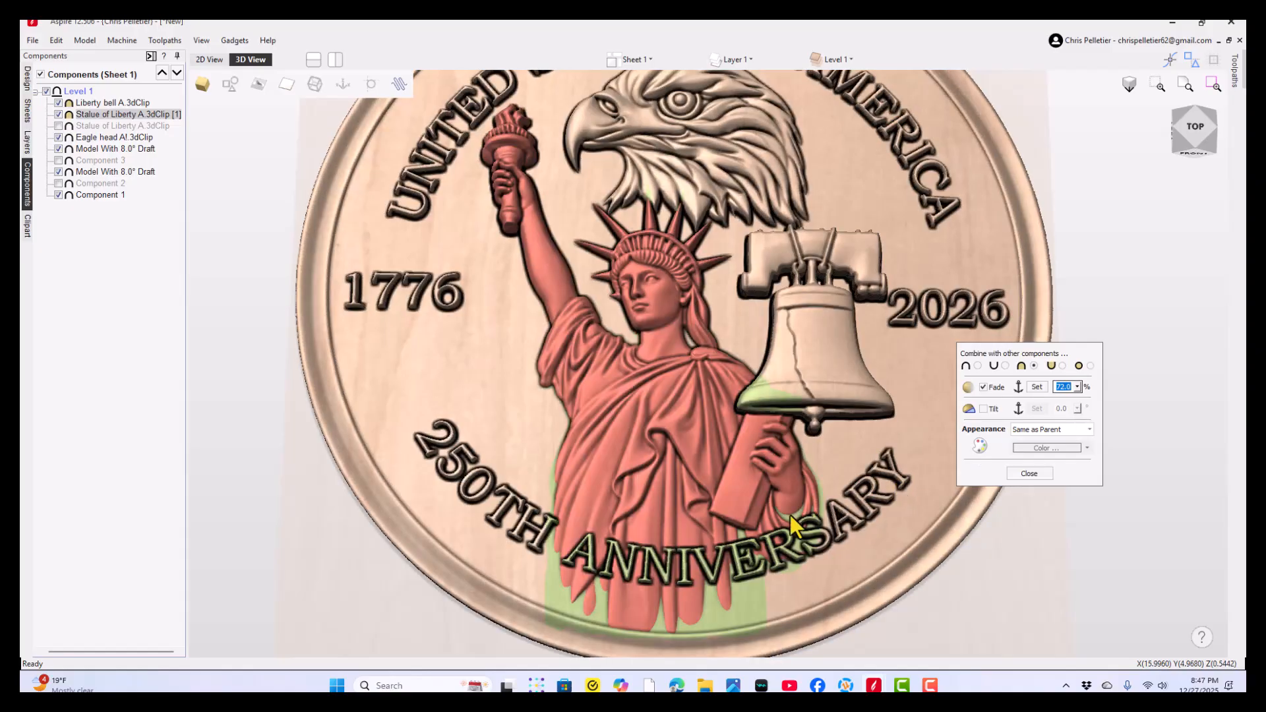
pyautogui.click(1002, 587)
pyautogui.moveTo(740, 521); pyautogui.dragTo(782, 484)
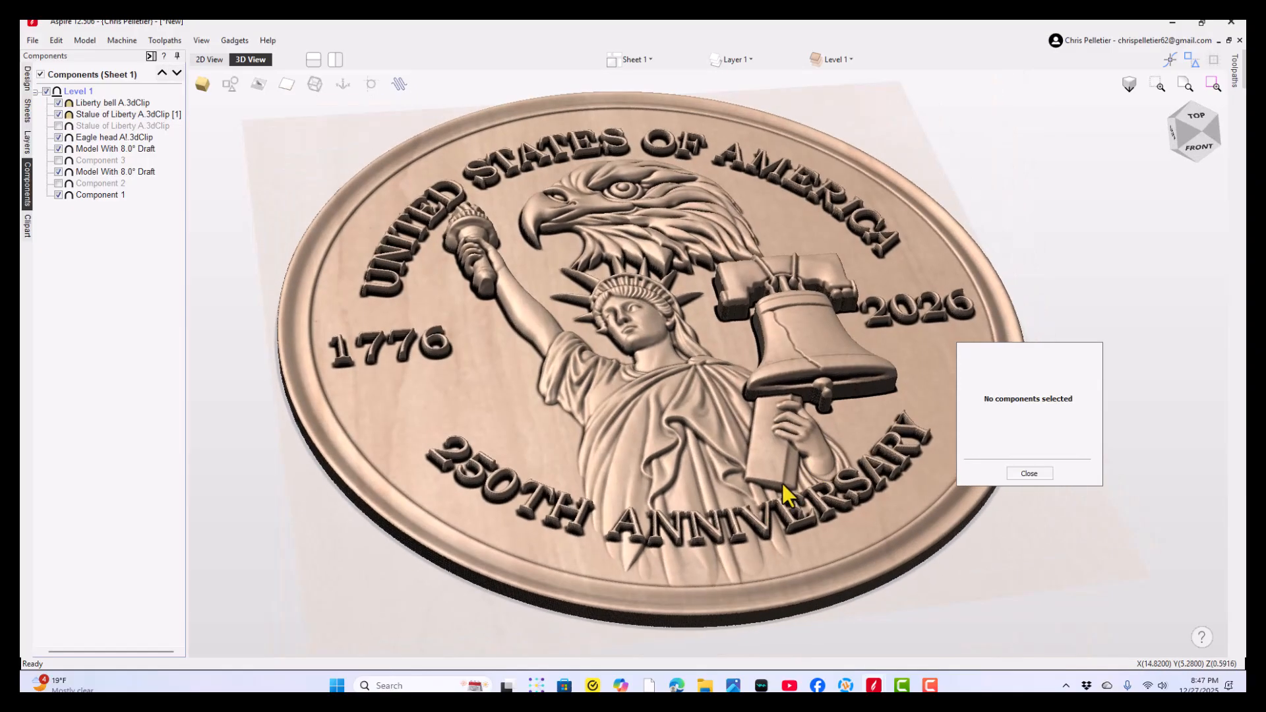
pyautogui.scroll(3, 722, 539)
pyautogui.moveTo(722, 539); pyautogui.dragTo(652, 532)
pyautogui.scroll(-3, 726, 396)
pyautogui.scroll(-3, 697, 480)
pyautogui.moveTo(720, 425); pyautogui.dragTo(636, 472, button='middle')
pyautogui.scroll(-2, 646, 452)
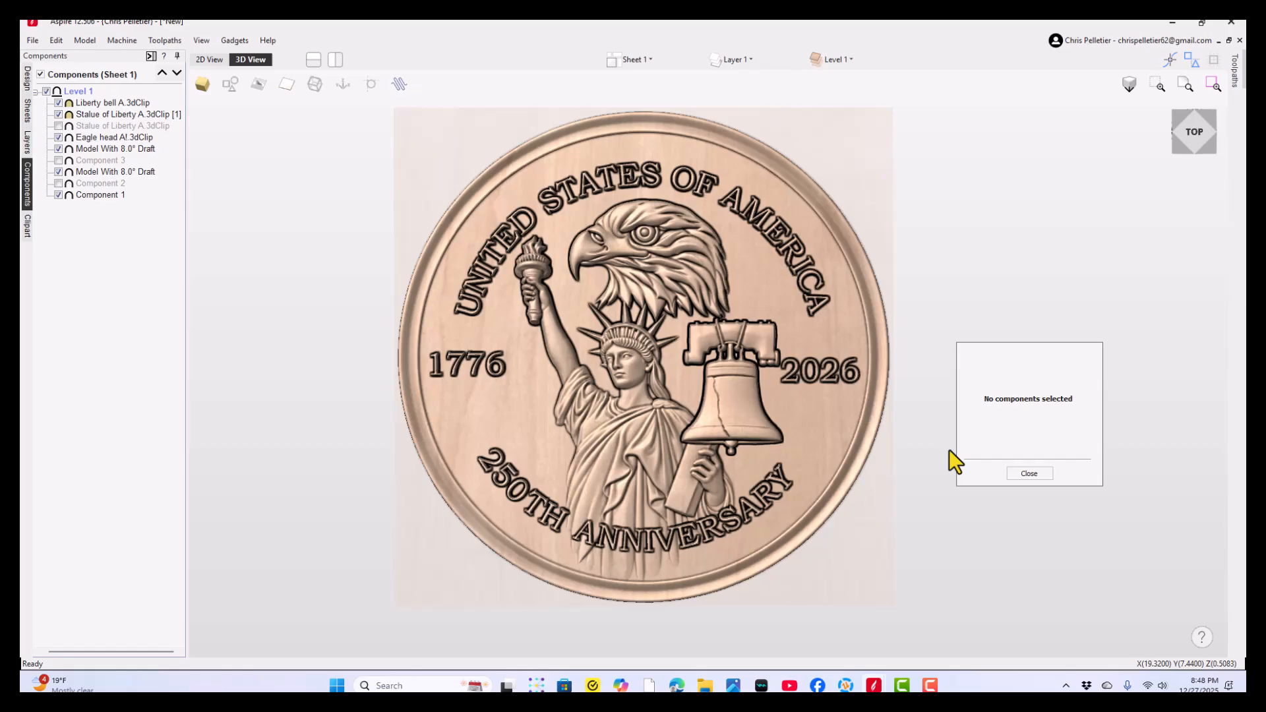
pyautogui.click(1034, 474)
# - Select the Statue of Liberty copy and raise its shape height to about 2.32
pyautogui.moveTo(616, 449)
pyautogui.mouseDown()
pyautogui.moveTo(608, 426)
pyautogui.moveTo(609, 450)
pyautogui.moveTo(694, 355)
pyautogui.moveTo(624, 465)
pyautogui.mouseUp()
pyautogui.scroll(4, 647, 414)
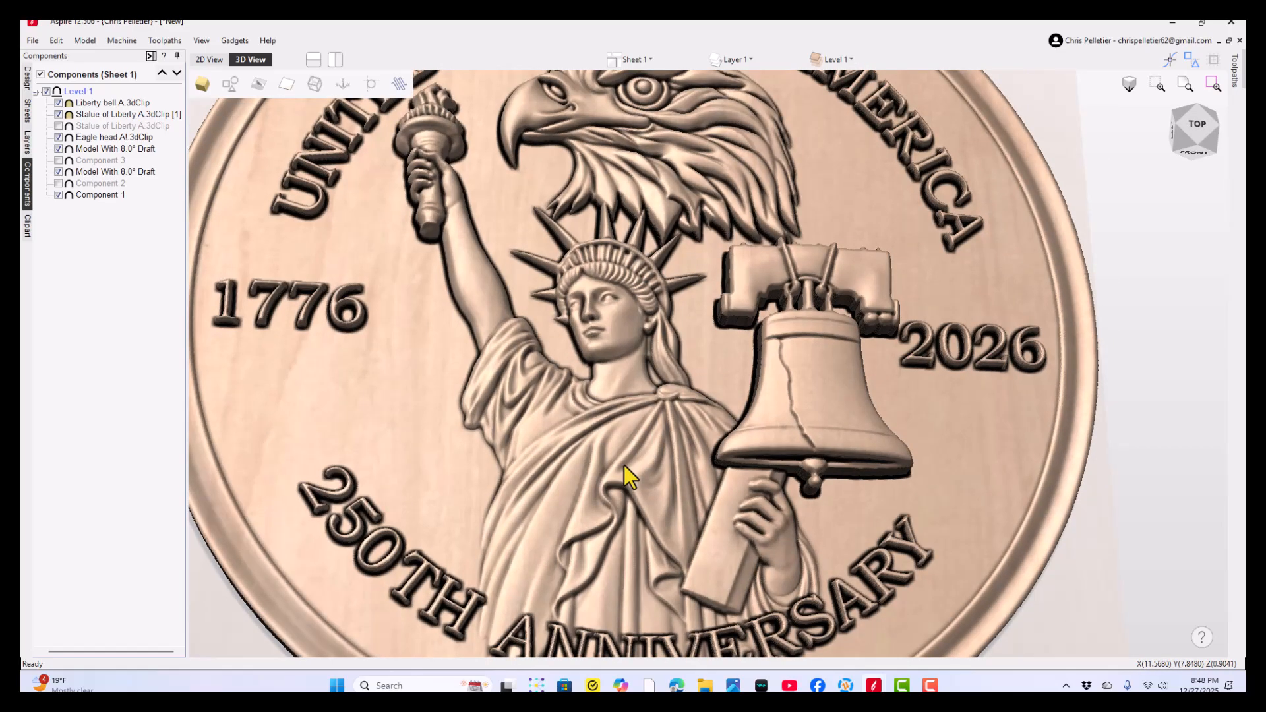
pyautogui.doubleClick(624, 466)
pyautogui.doubleClick(654, 485)
pyautogui.doubleClick(642, 481)
pyautogui.doubleClick(624, 469)
pyautogui.doubleClick(618, 471)
pyautogui.scroll(-3, 728, 521)
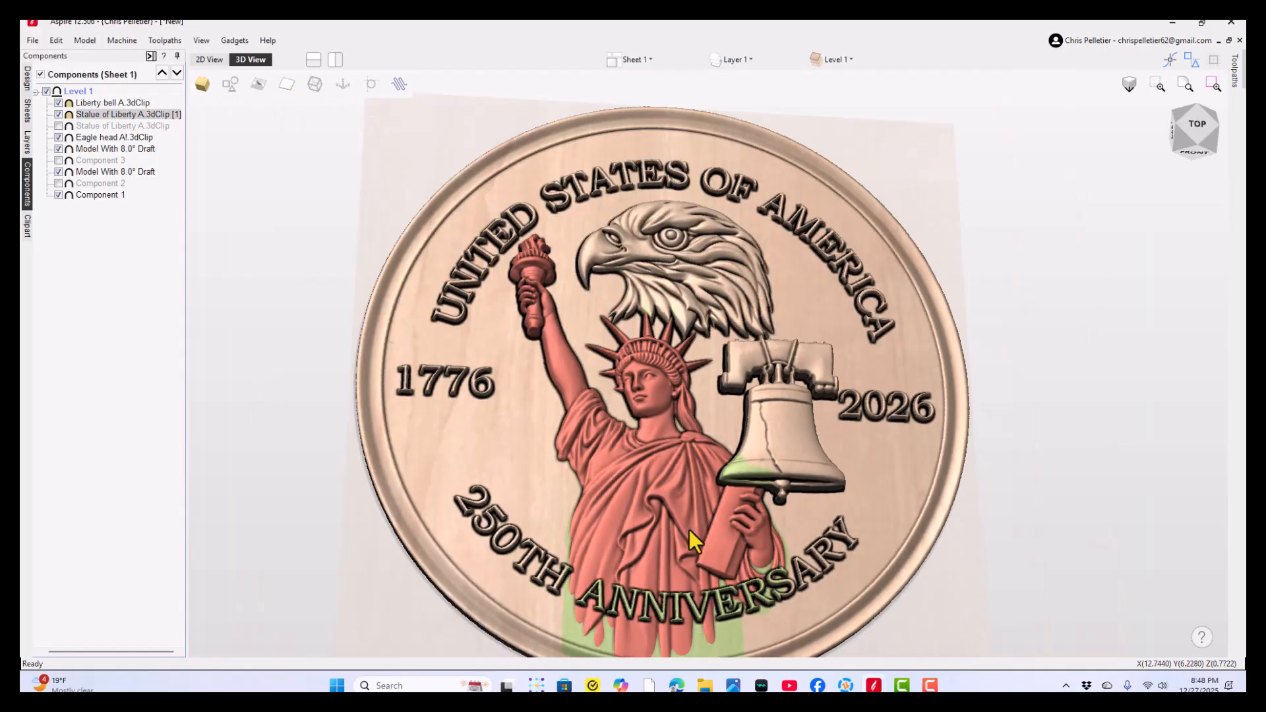
pyautogui.moveTo(690, 529); pyautogui.dragTo(636, 406, button='middle')
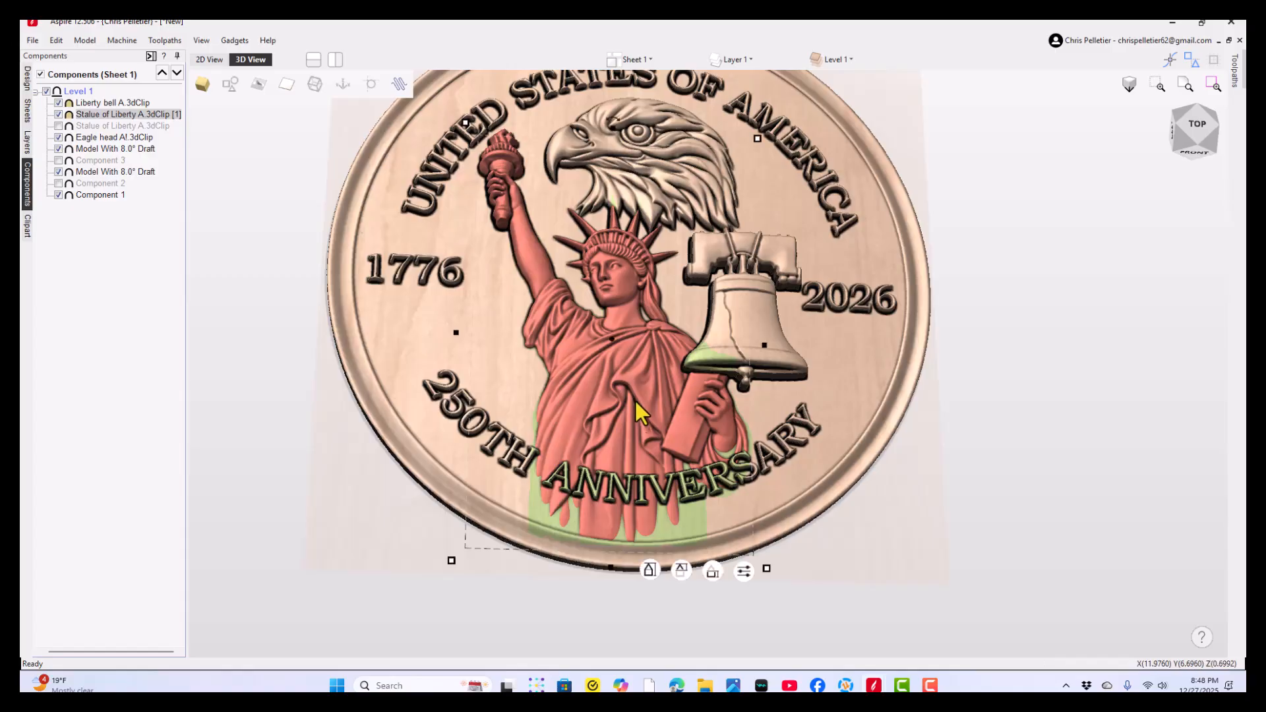
pyautogui.scroll(3, 632, 507)
pyautogui.moveTo(731, 389); pyautogui.dragTo(701, 331)
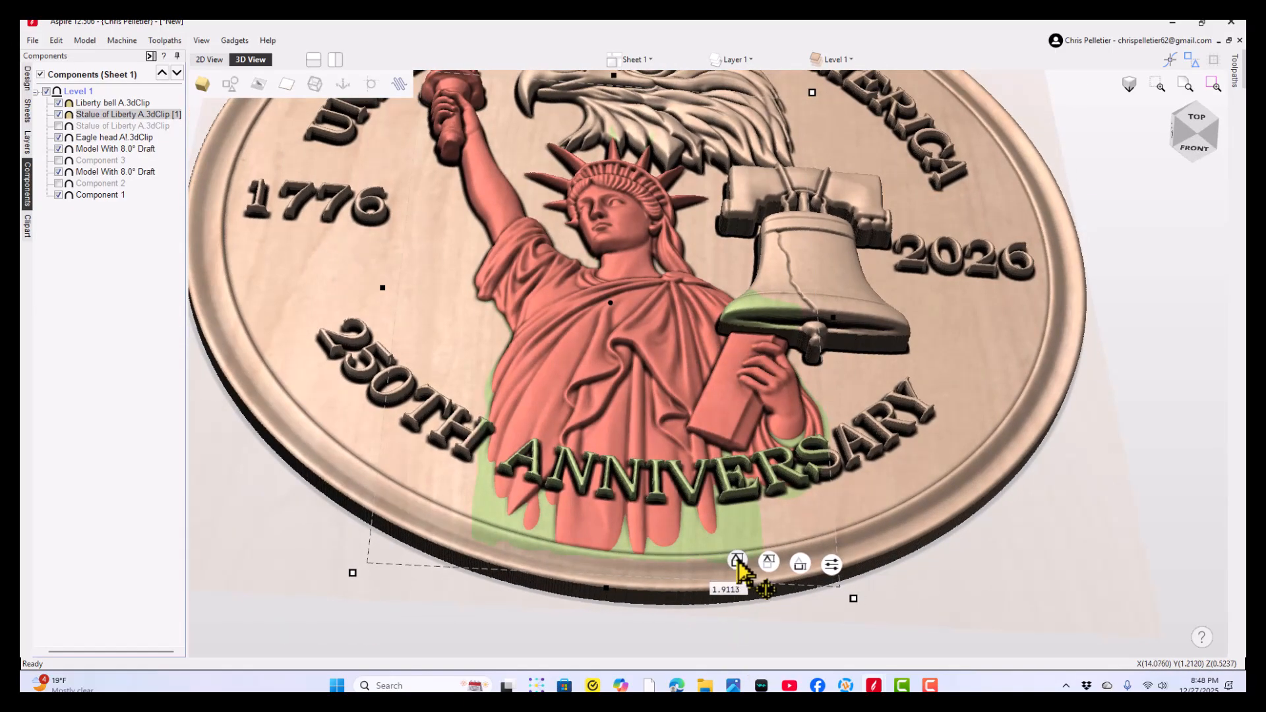
pyautogui.moveTo(738, 559)
pyautogui.mouseDown()
pyautogui.moveTo(744, 542)
pyautogui.moveTo(731, 564)
pyautogui.mouseUp()
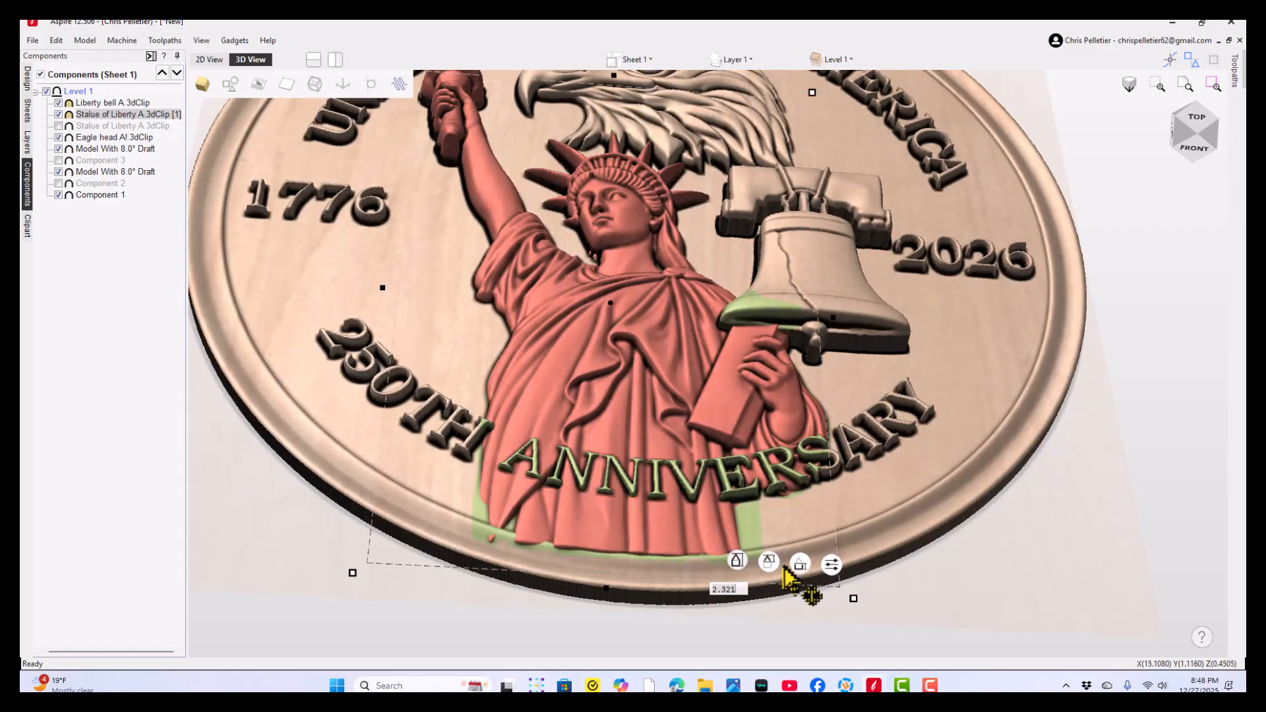
# - Set the Statue of Liberty copy's fade to 76% and deselect the component
pyautogui.click(830, 565)
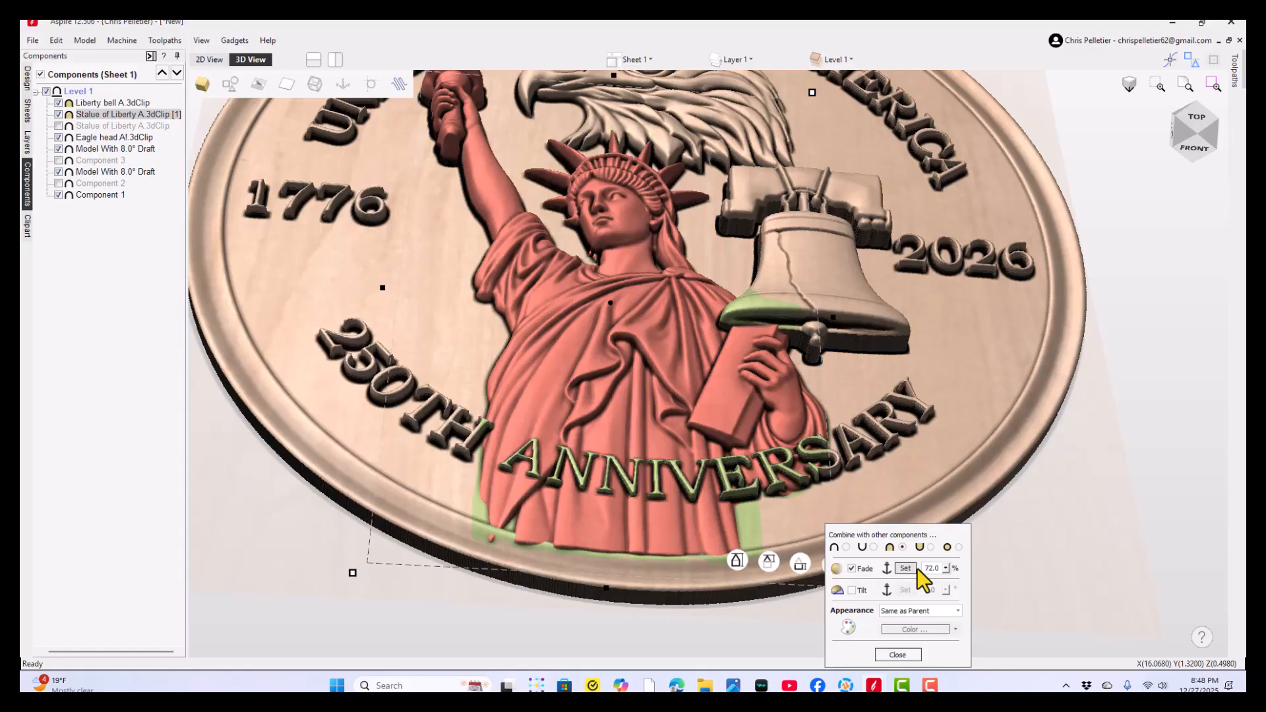
pyautogui.click(947, 568)
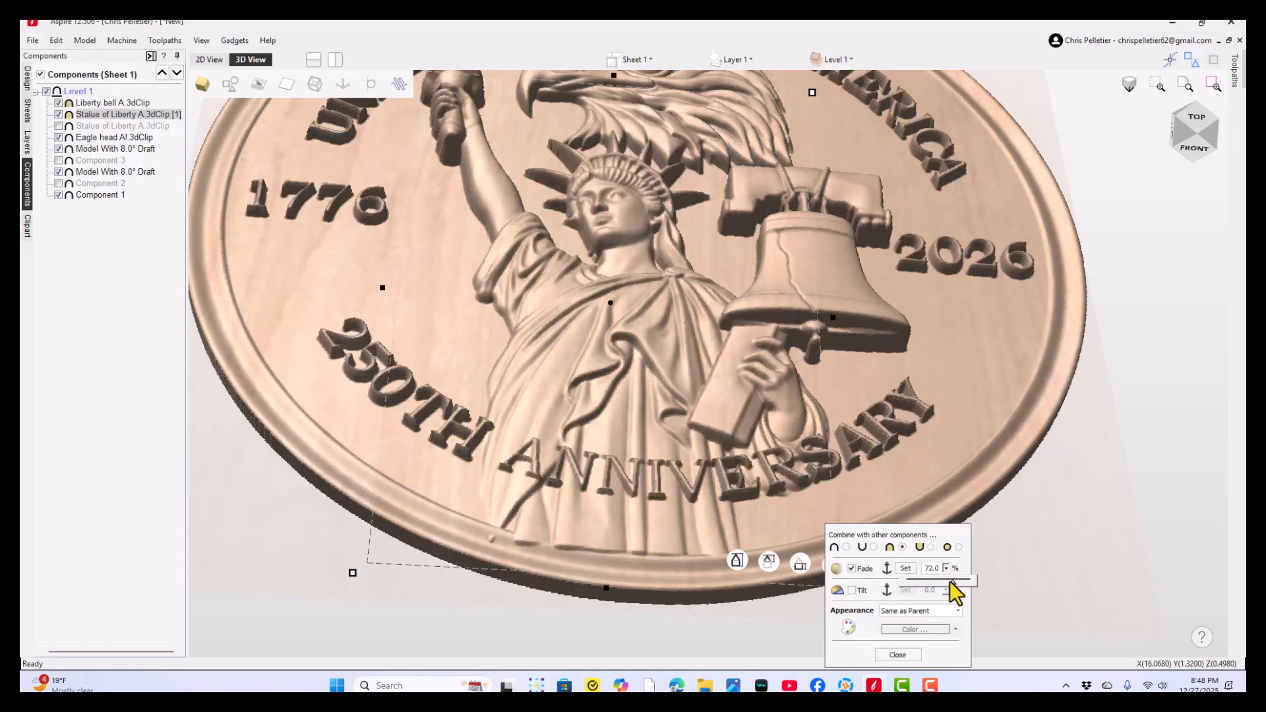
pyautogui.moveTo(951, 581); pyautogui.dragTo(956, 581)
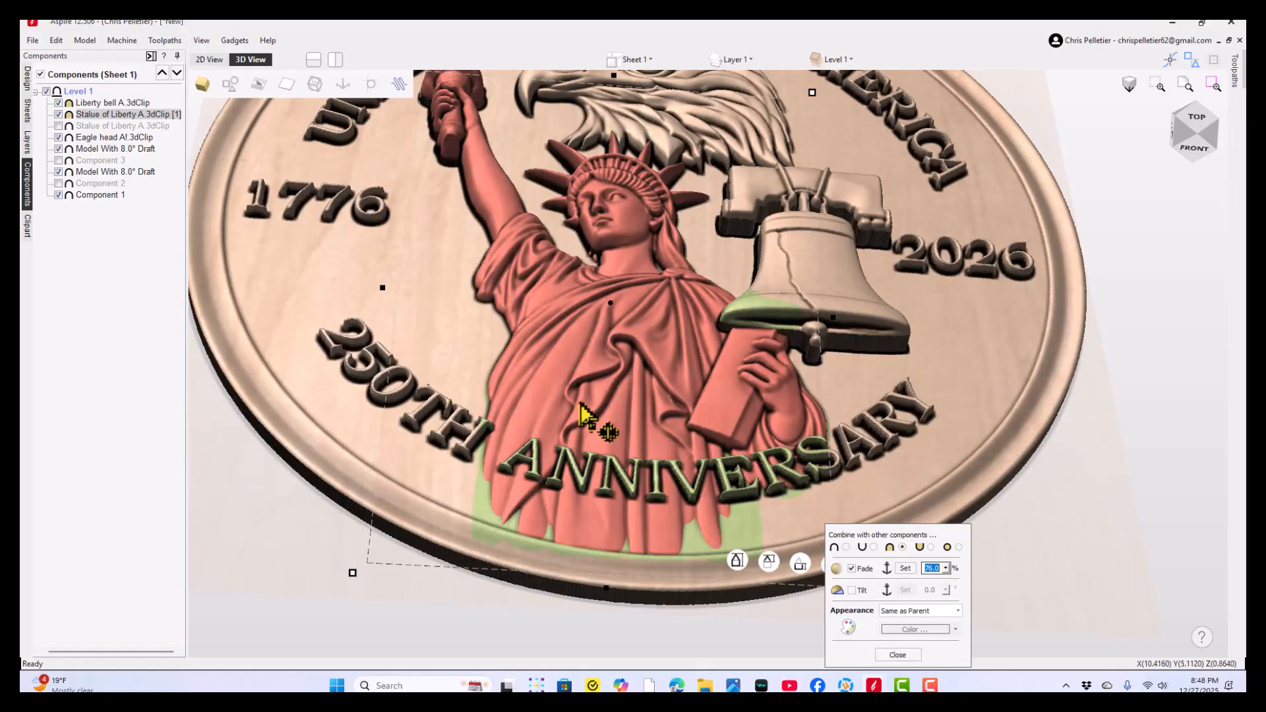
pyautogui.click(898, 655)
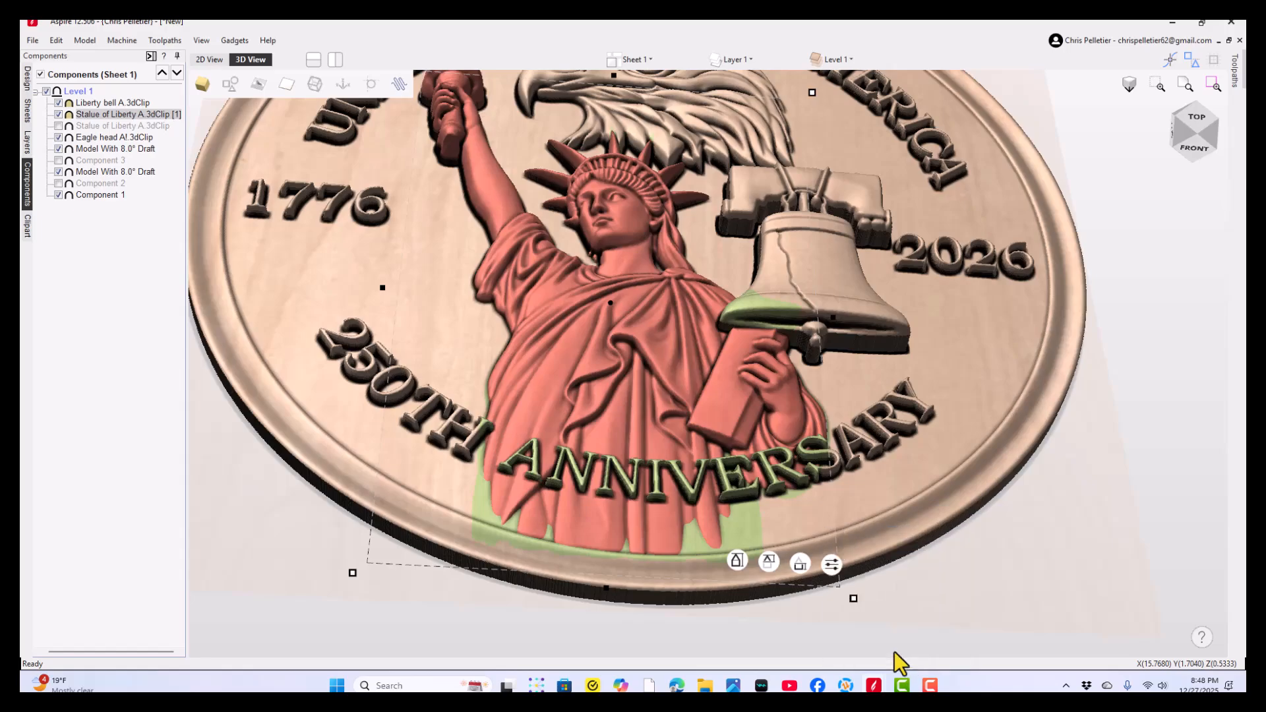
pyautogui.moveTo(975, 573); pyautogui.dragTo(635, 633)
pyautogui.moveTo(658, 556); pyautogui.dragTo(732, 602)
pyautogui.scroll(-5, 665, 443)
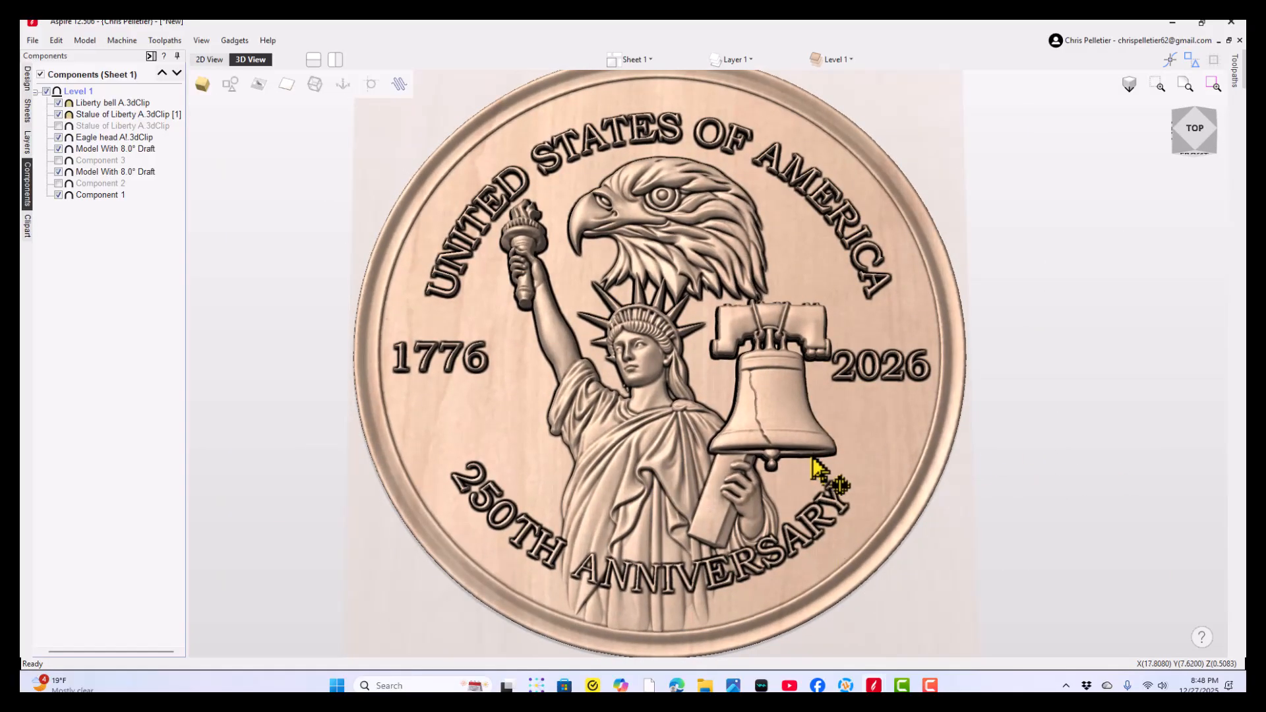
# - Switch to the Liberty Bell Eagle Anniversary Coin VECTRIC file and examine its eagle, statue and bell arrangement
pyautogui.moveTo(706, 683)
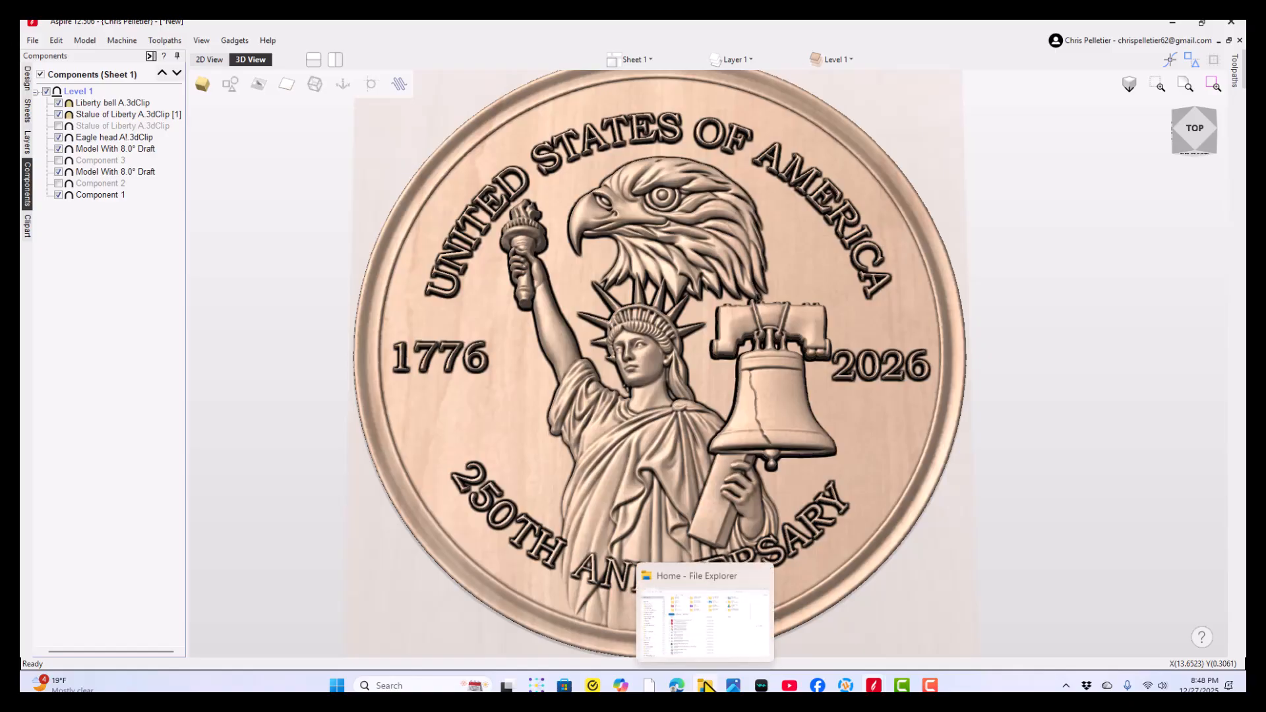
pyautogui.moveTo(874, 687)
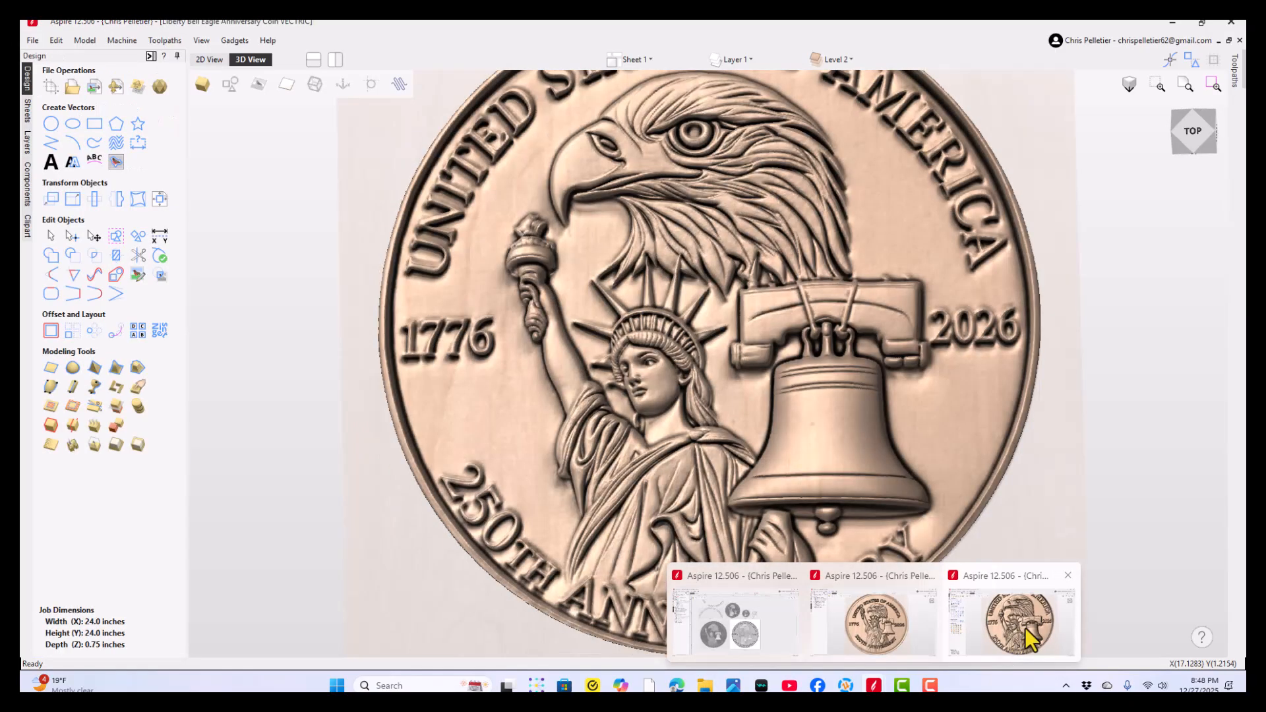
pyautogui.click(1023, 628)
pyautogui.moveTo(827, 480); pyautogui.dragTo(770, 488, button='middle')
pyautogui.moveTo(770, 488); pyautogui.dragTo(738, 483)
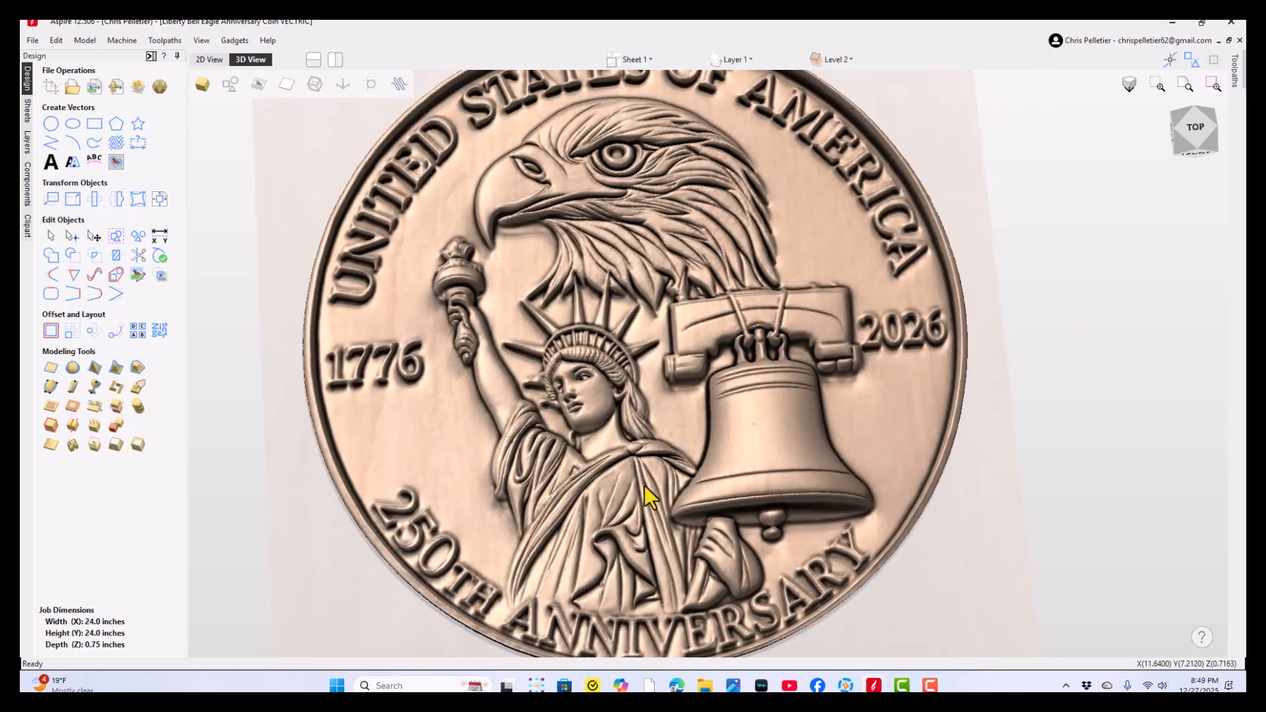
pyautogui.moveTo(645, 487); pyautogui.dragTo(704, 513)
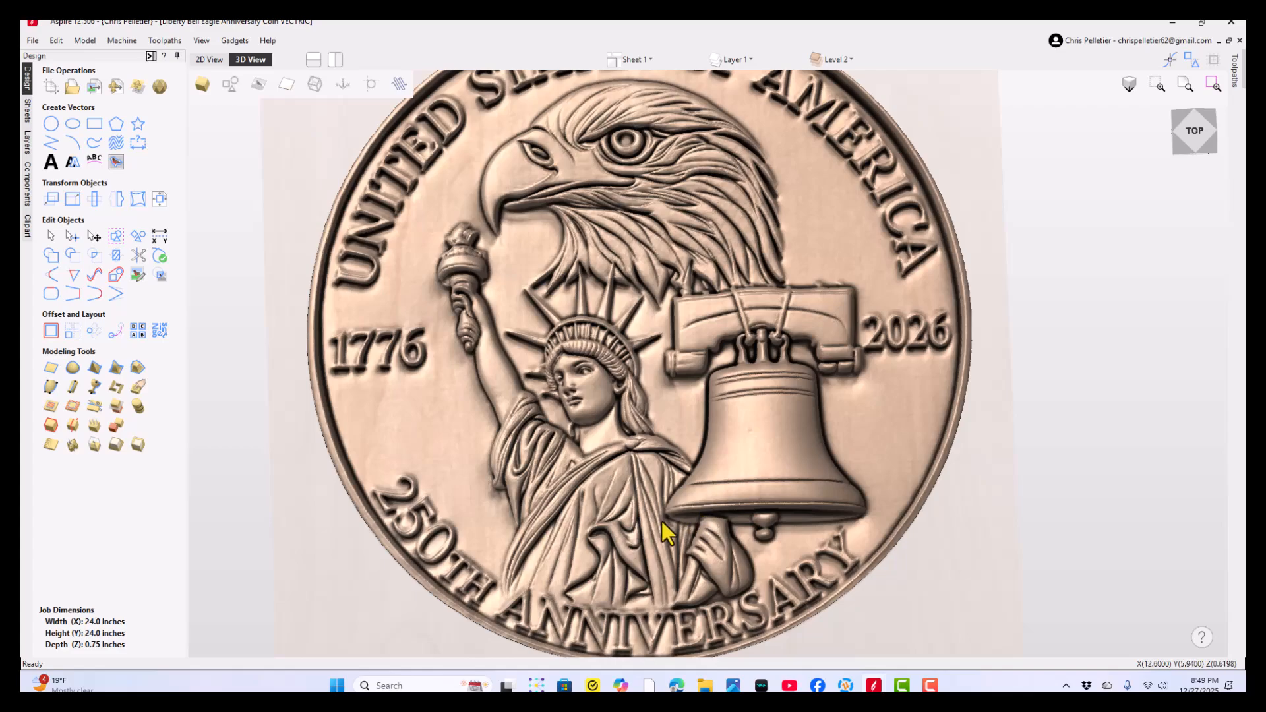
pyautogui.moveTo(635, 544); pyautogui.dragTo(630, 520)
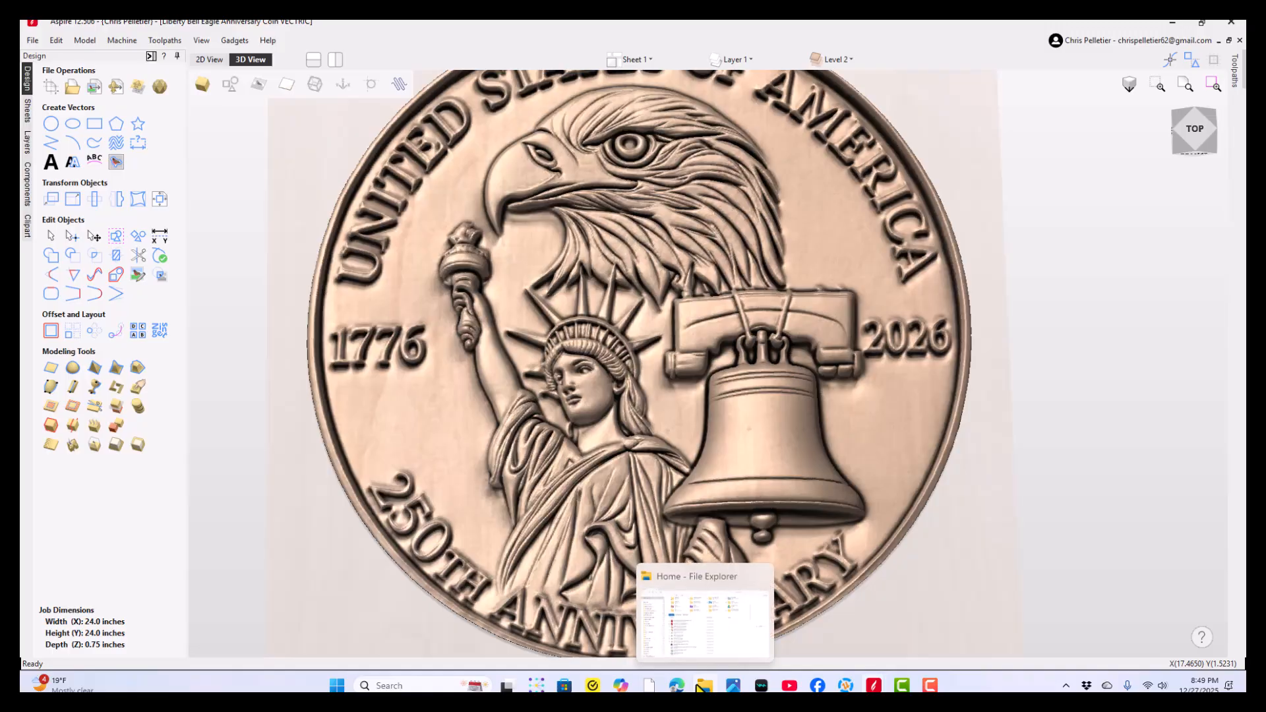
# - Return to the new coin file and examine the Statue of Liberty's face and robe beside the bell
pyautogui.moveTo(874, 686)
pyautogui.click(881, 637)
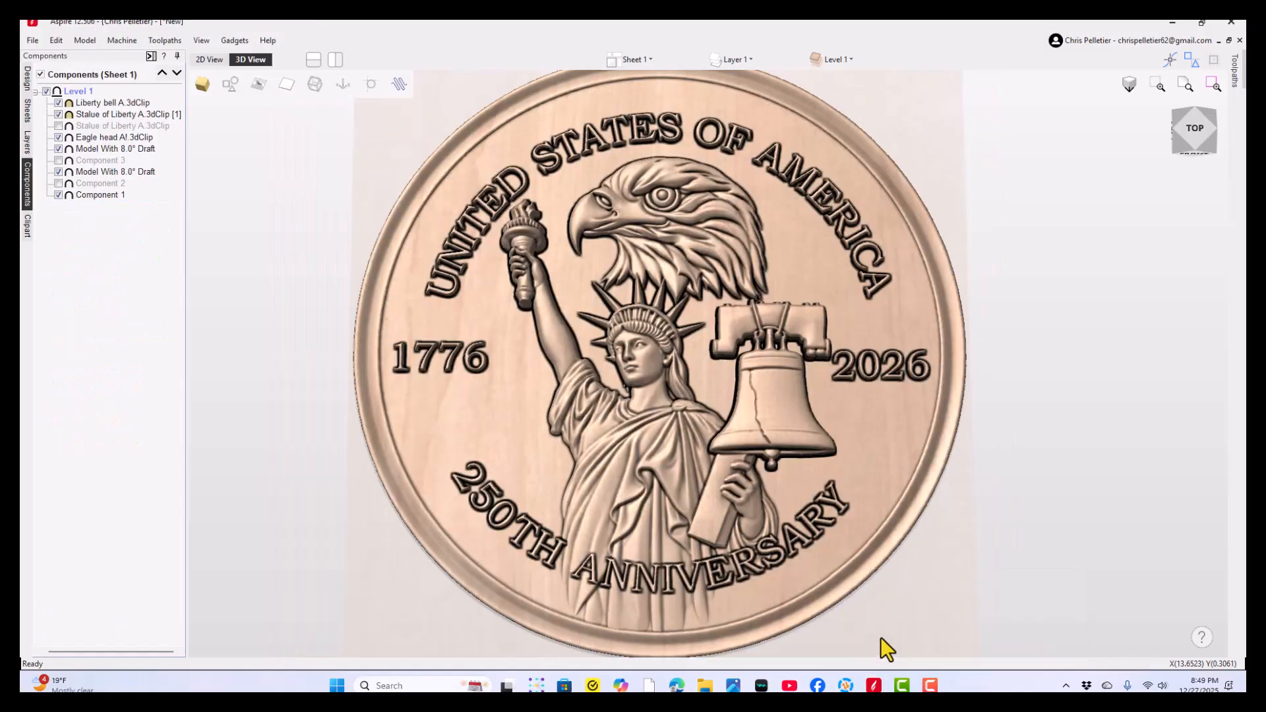
pyautogui.moveTo(603, 425); pyautogui.dragTo(661, 424)
pyautogui.scroll(3, 658, 412)
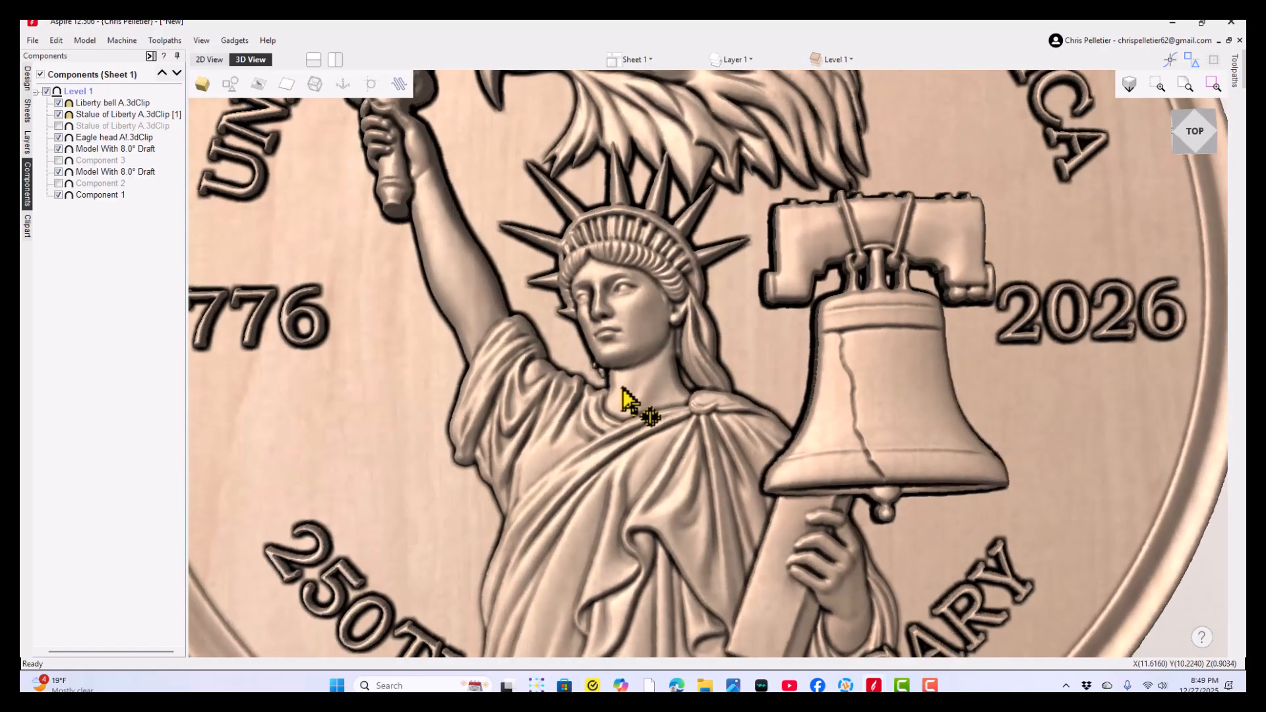
pyautogui.scroll(-1, 622, 382)
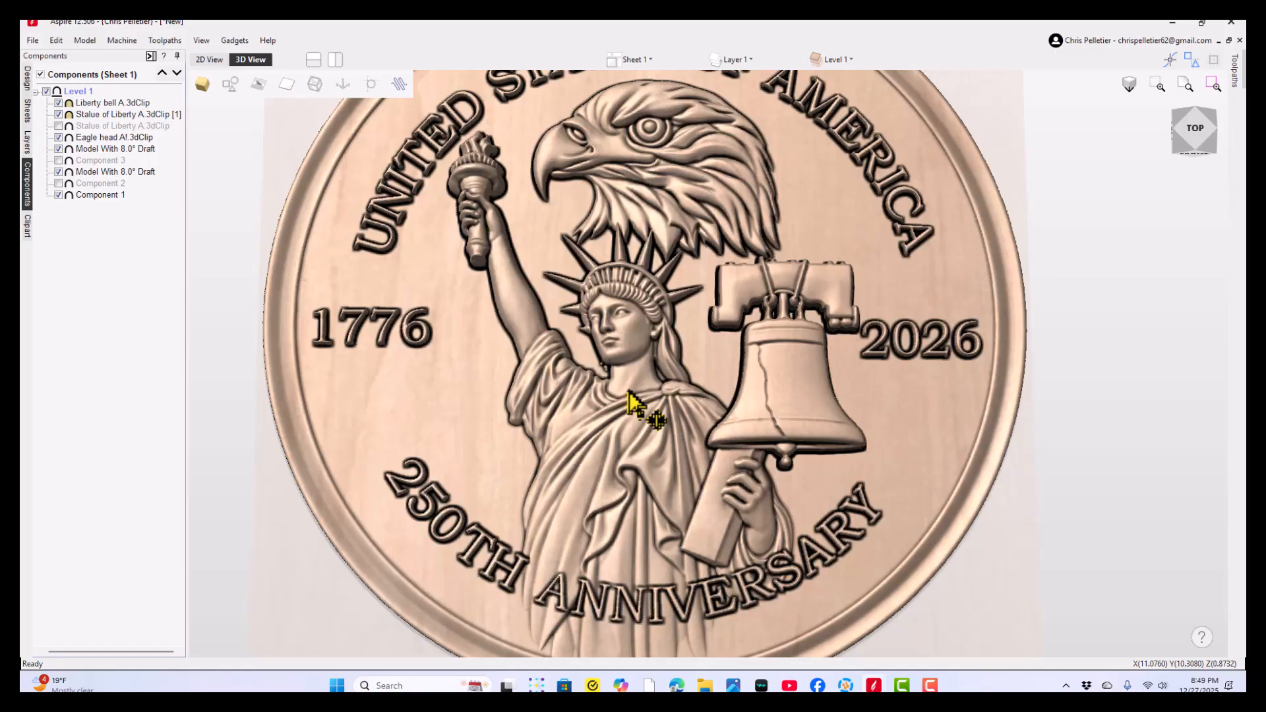
pyautogui.moveTo(658, 453)
pyautogui.mouseDown()
pyautogui.moveTo(638, 457)
pyautogui.moveTo(649, 436)
pyautogui.mouseUp()
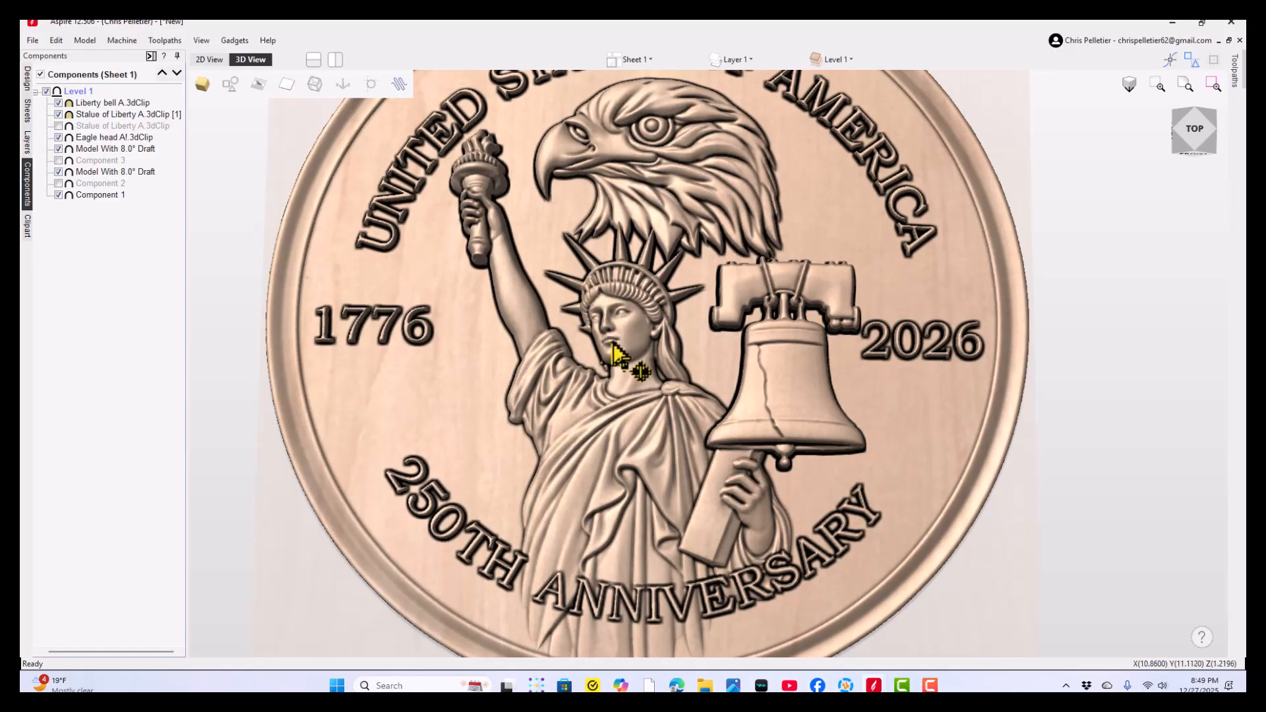
pyautogui.scroll(2, 614, 355)
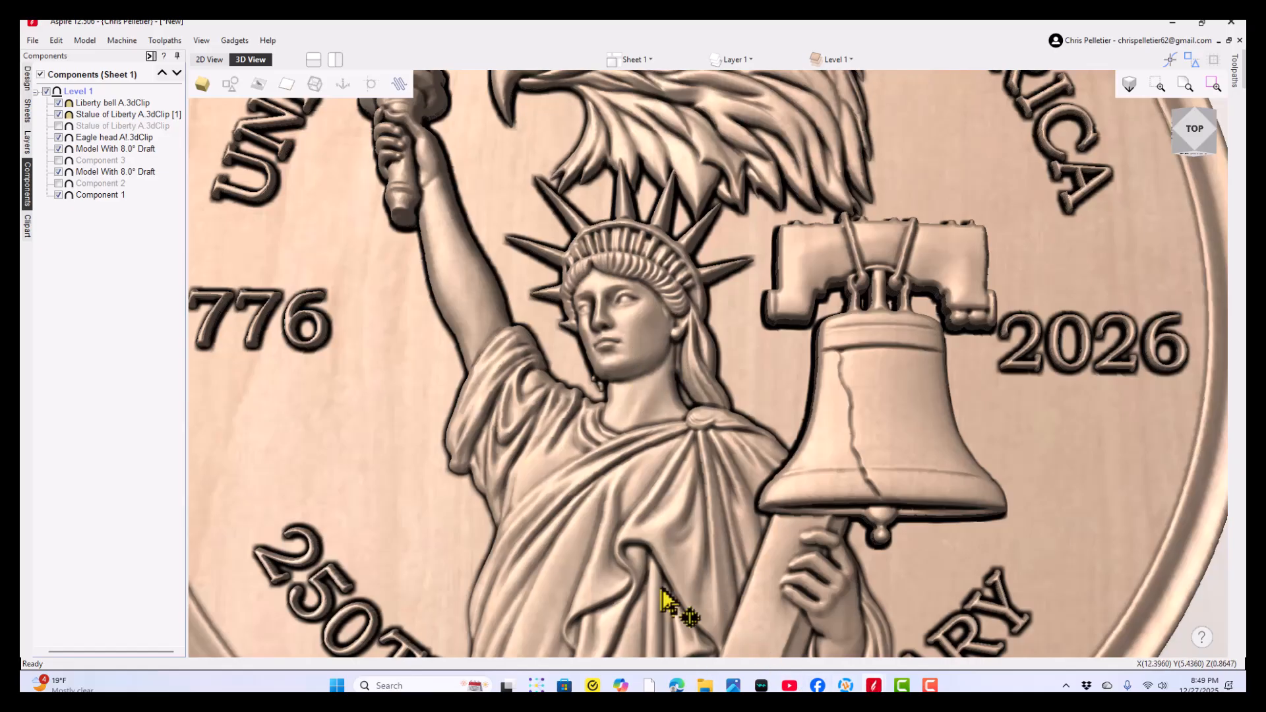
pyautogui.scroll(3, 676, 321)
pyautogui.scroll(-3, 620, 388)
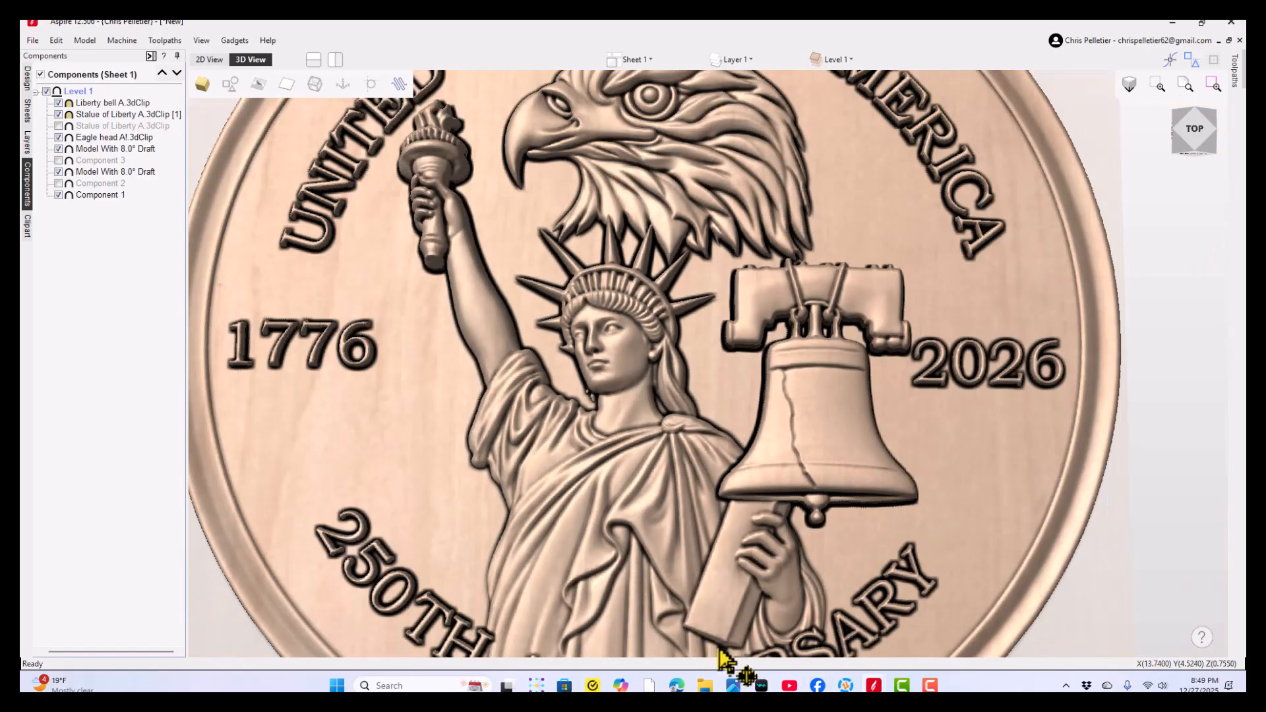
# - Switch to the Liberty Bell Eagle Anniversary Coin VECTRIC file and inspect the statue's face, crown and sleeve up close
pyautogui.moveTo(874, 686)
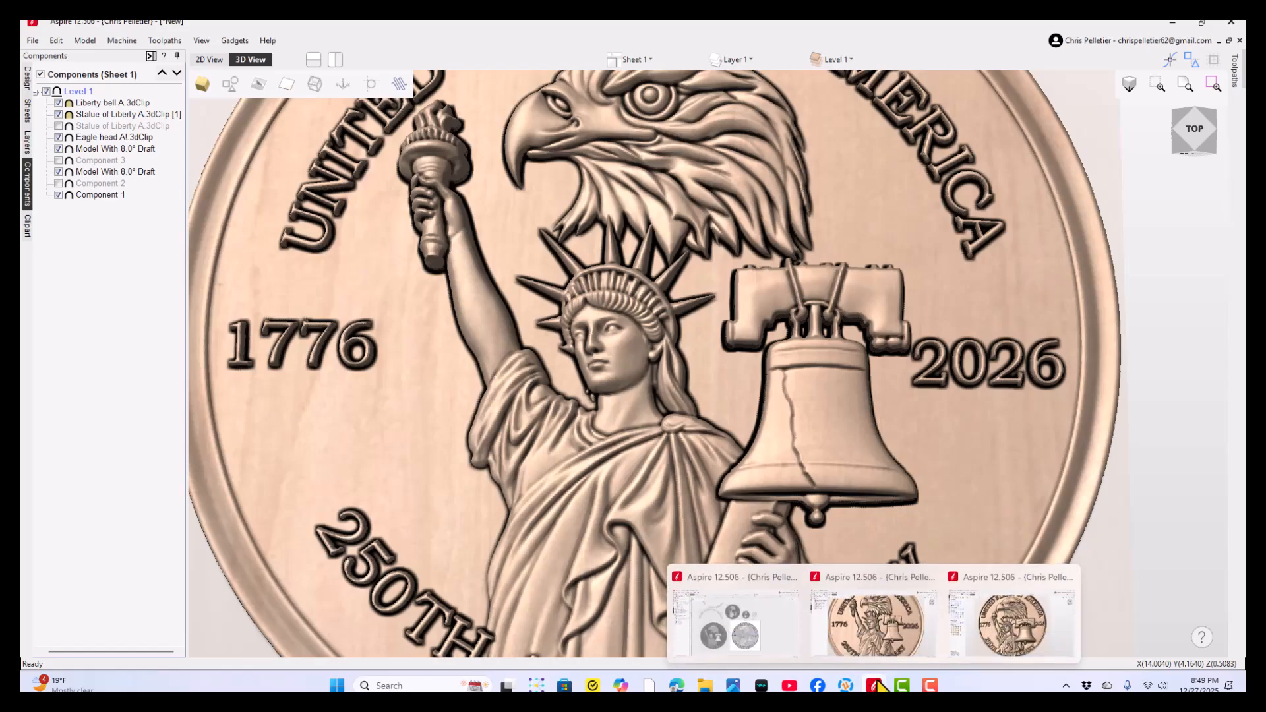
pyautogui.click(1006, 618)
pyautogui.scroll(5, 560, 402)
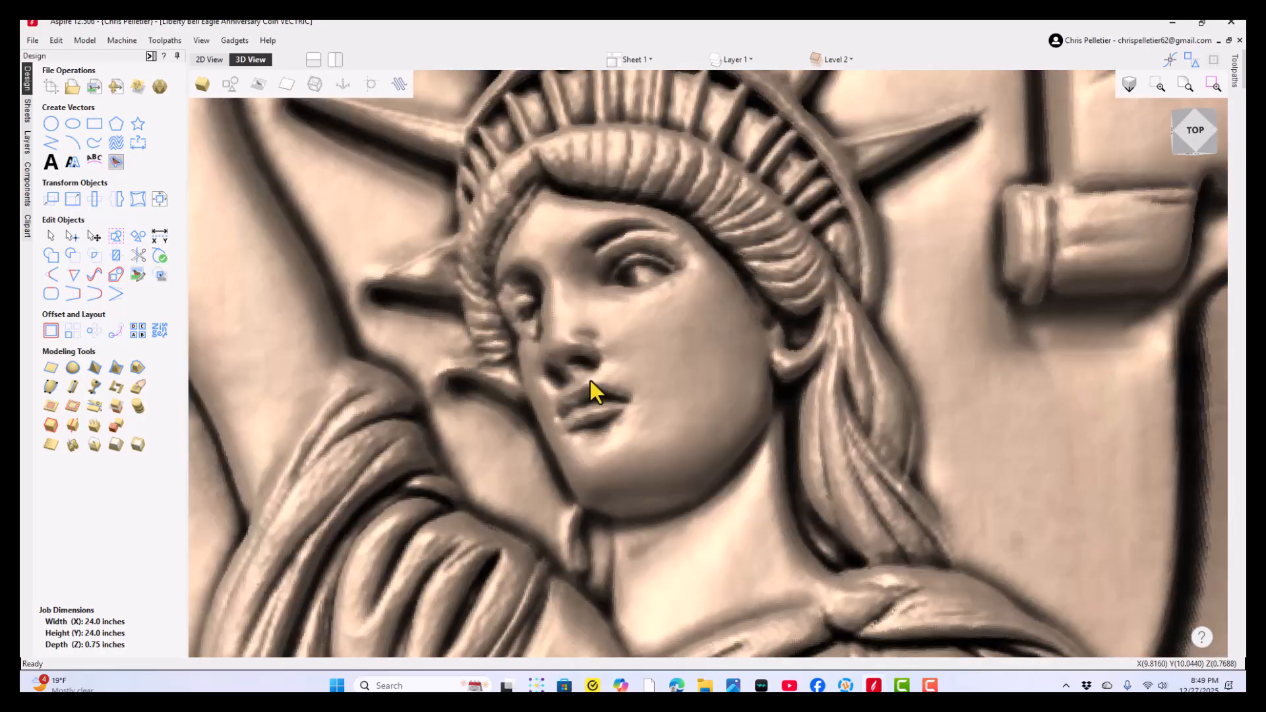
pyautogui.moveTo(591, 380); pyautogui.dragTo(644, 383)
pyautogui.scroll(-5, 686, 389)
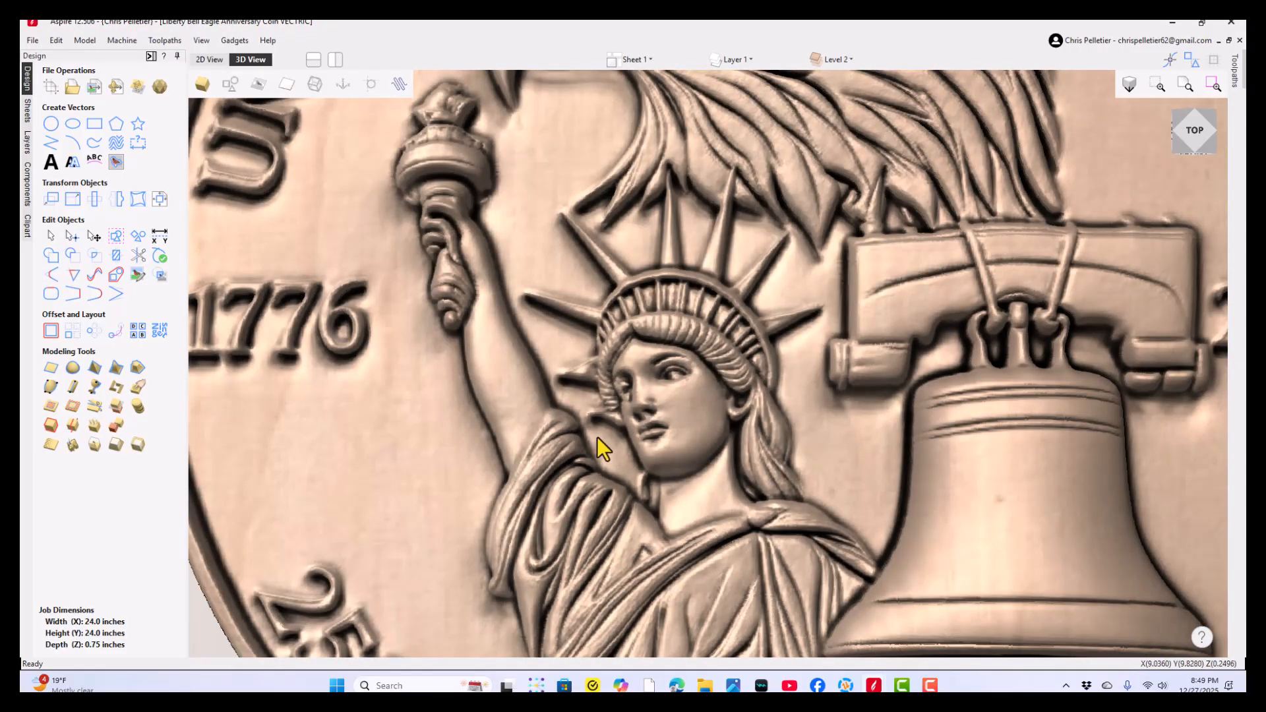
pyautogui.scroll(4, 591, 441)
pyautogui.moveTo(564, 458); pyautogui.dragTo(617, 499)
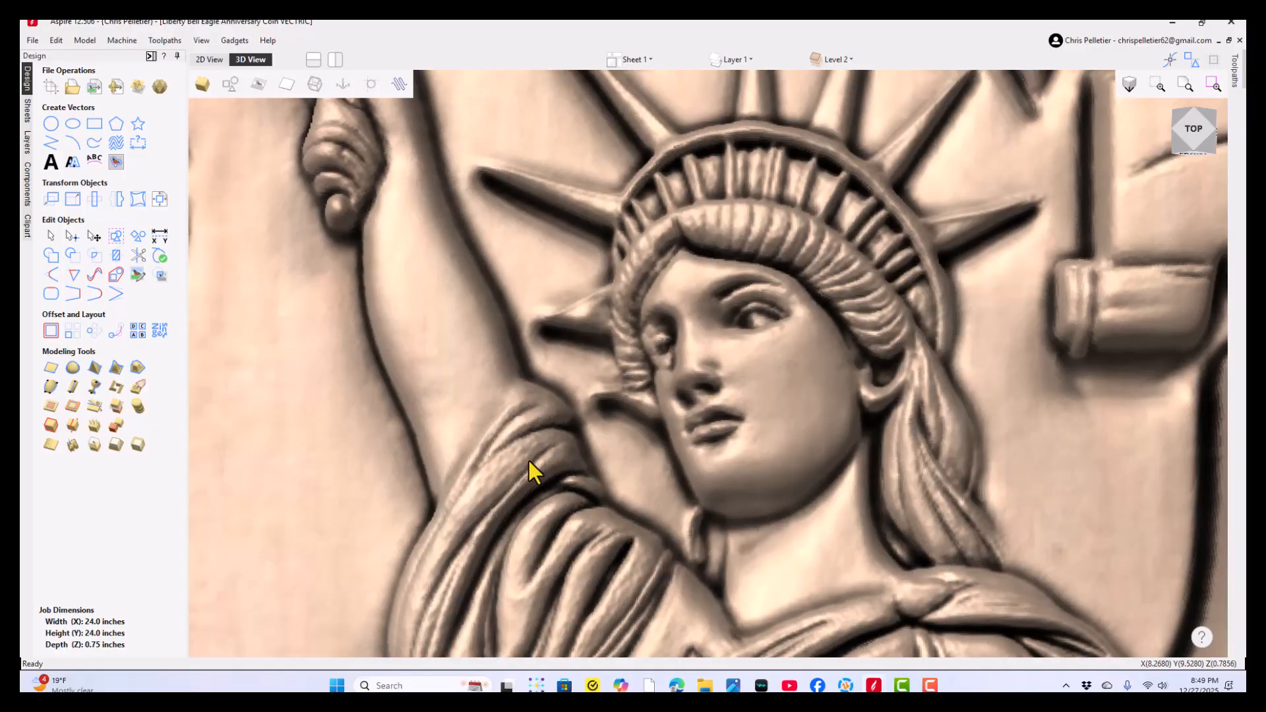
pyautogui.scroll(-6, 529, 460)
pyautogui.moveTo(607, 516); pyautogui.dragTo(644, 445)
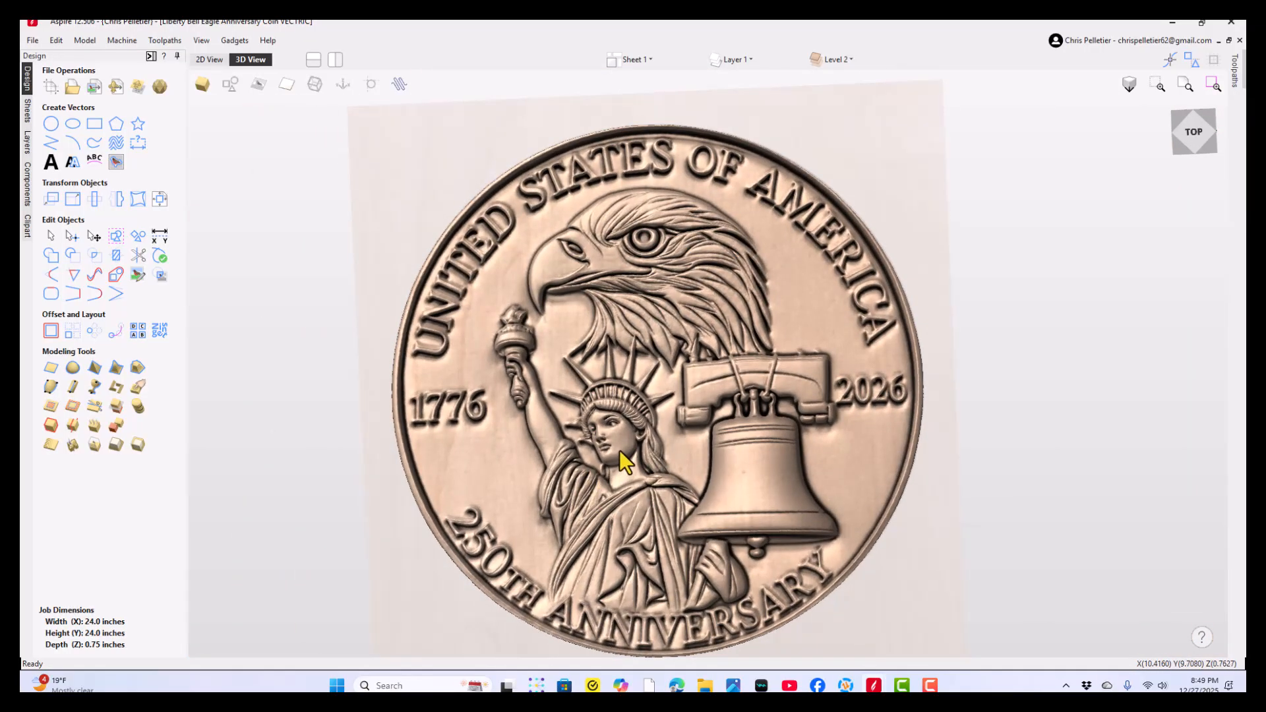
# - Go back to the new coin file and inspect the statue's sleeve and robe folds up close
pyautogui.moveTo(873, 689)
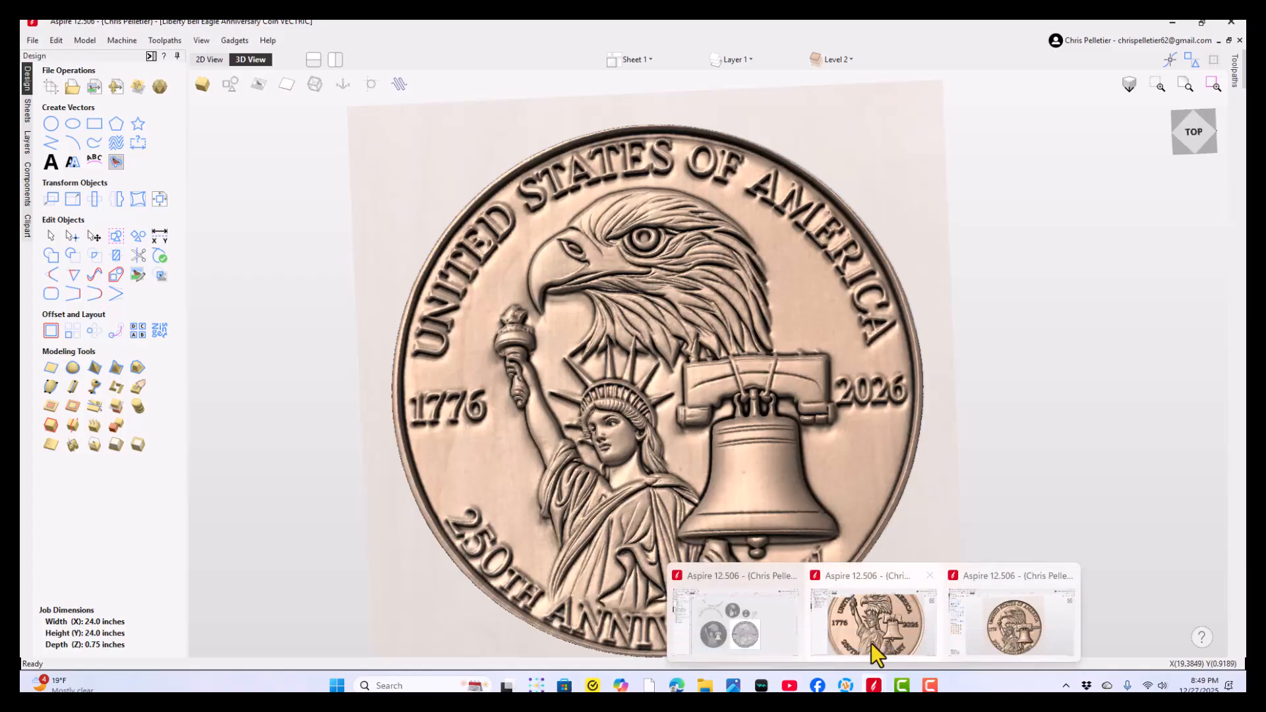
pyautogui.click(869, 637)
pyautogui.scroll(-3, 671, 511)
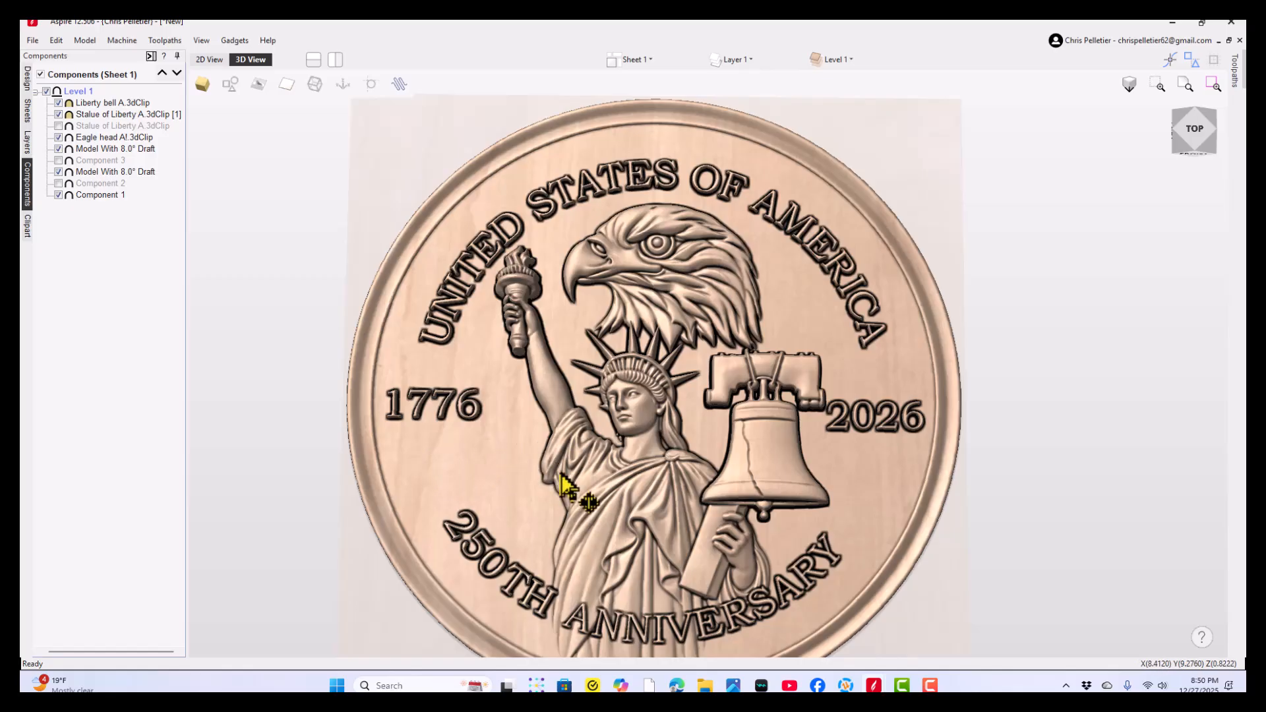
pyautogui.scroll(3, 567, 487)
pyautogui.scroll(3, 537, 494)
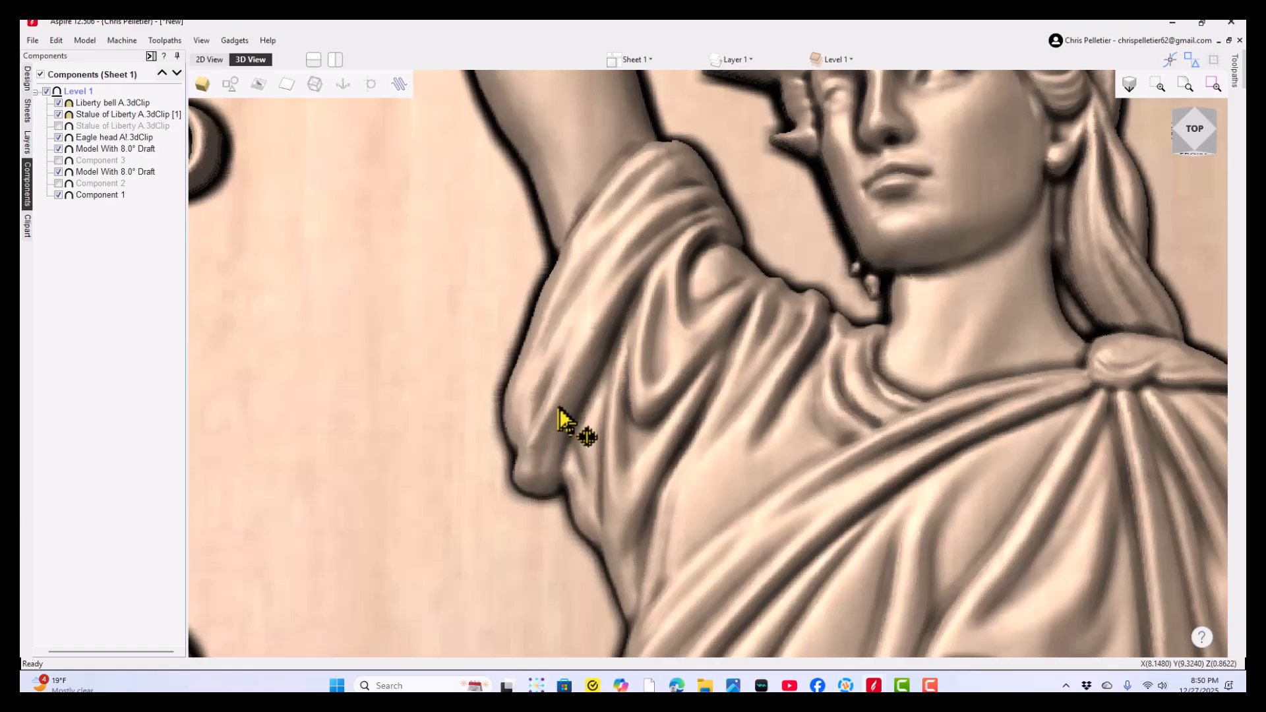
pyautogui.scroll(-8, 560, 422)
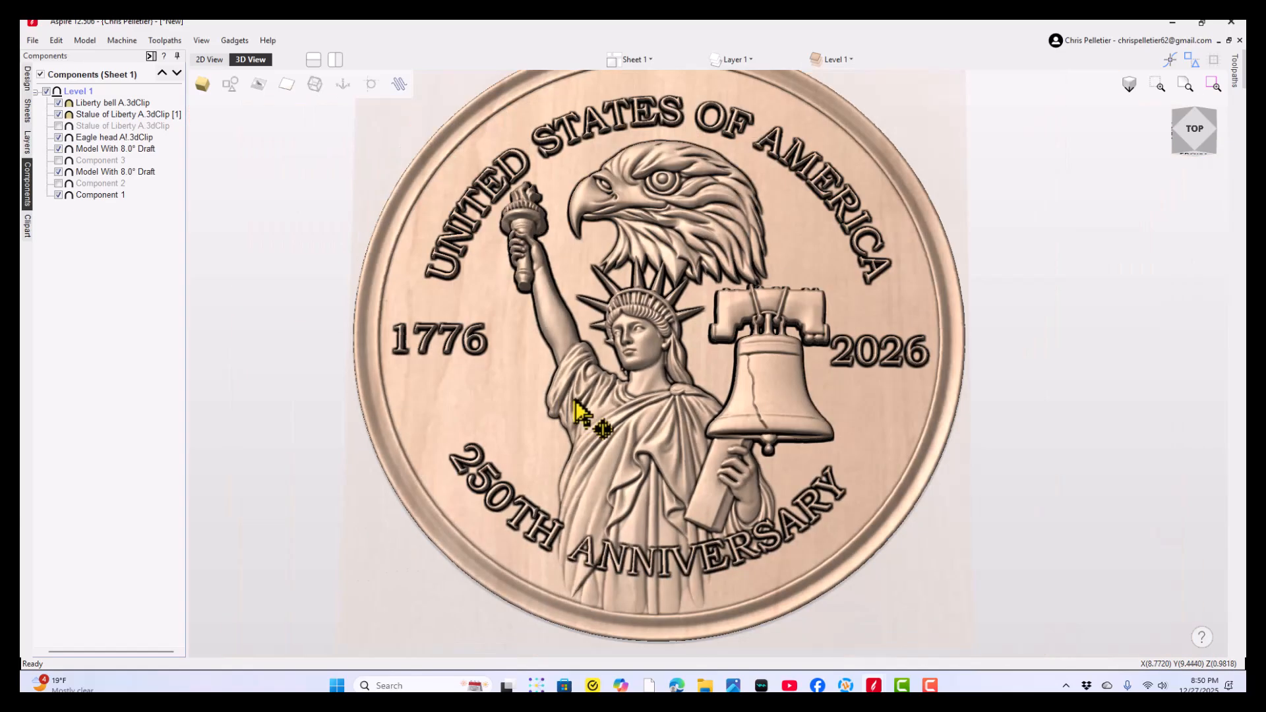
# - Review the whole finished coin, checking the lettering, dates, eagle, statue and bell together
pyautogui.moveTo(575, 401); pyautogui.dragTo(572, 426, button='middle')
pyautogui.moveTo(683, 433); pyautogui.dragTo(687, 443)
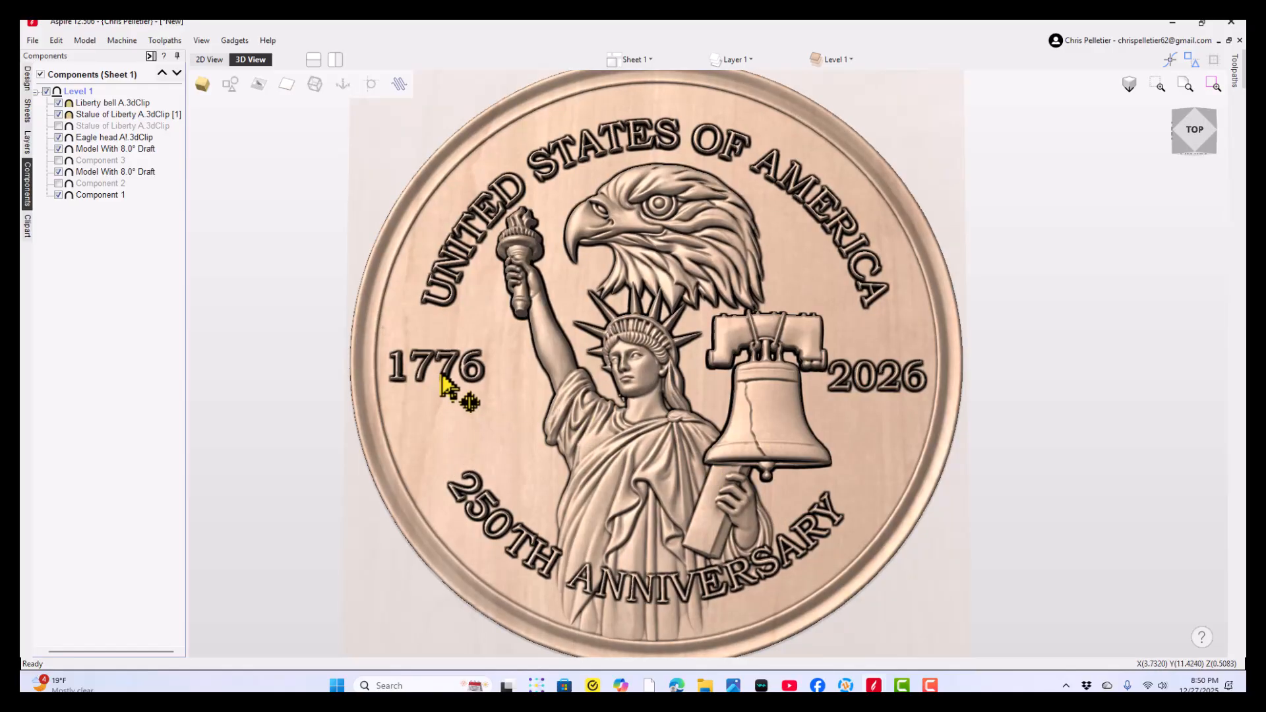
pyautogui.scroll(-3, 518, 412)
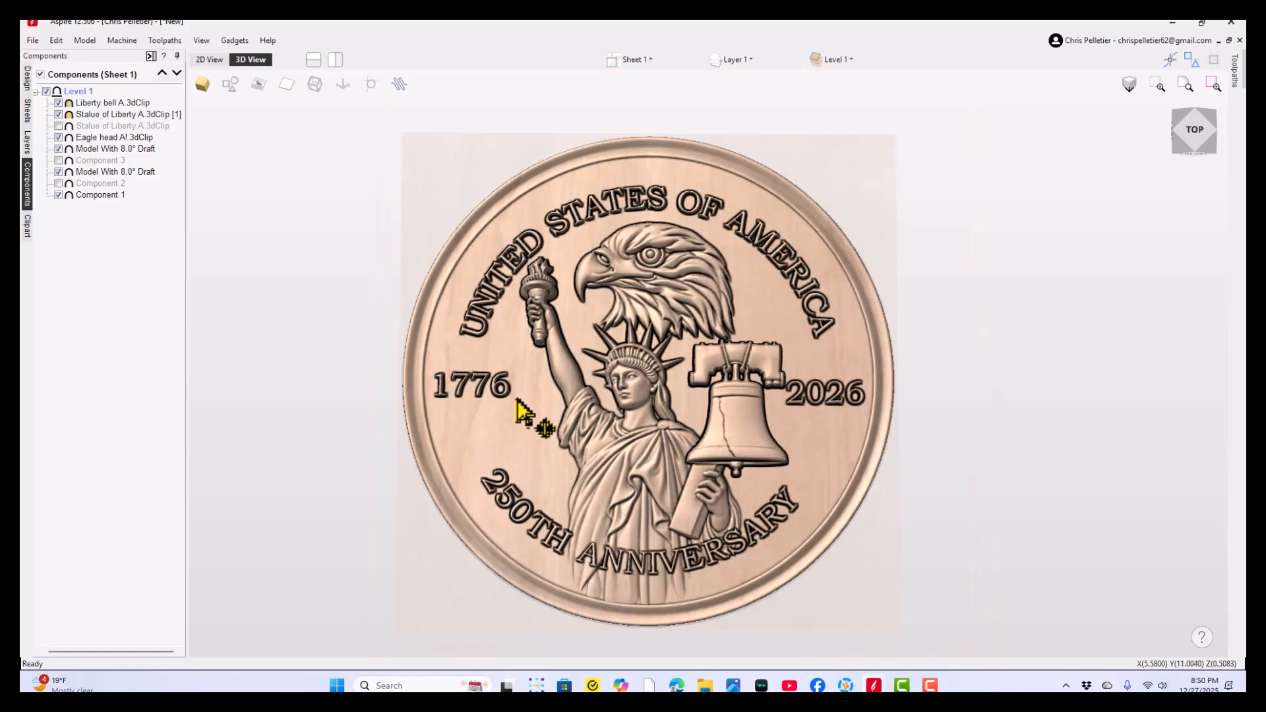
pyautogui.moveTo(586, 403)
pyautogui.mouseDown()
pyautogui.moveTo(559, 394)
pyautogui.moveTo(597, 382)
pyautogui.moveTo(601, 405)
pyautogui.mouseUp()
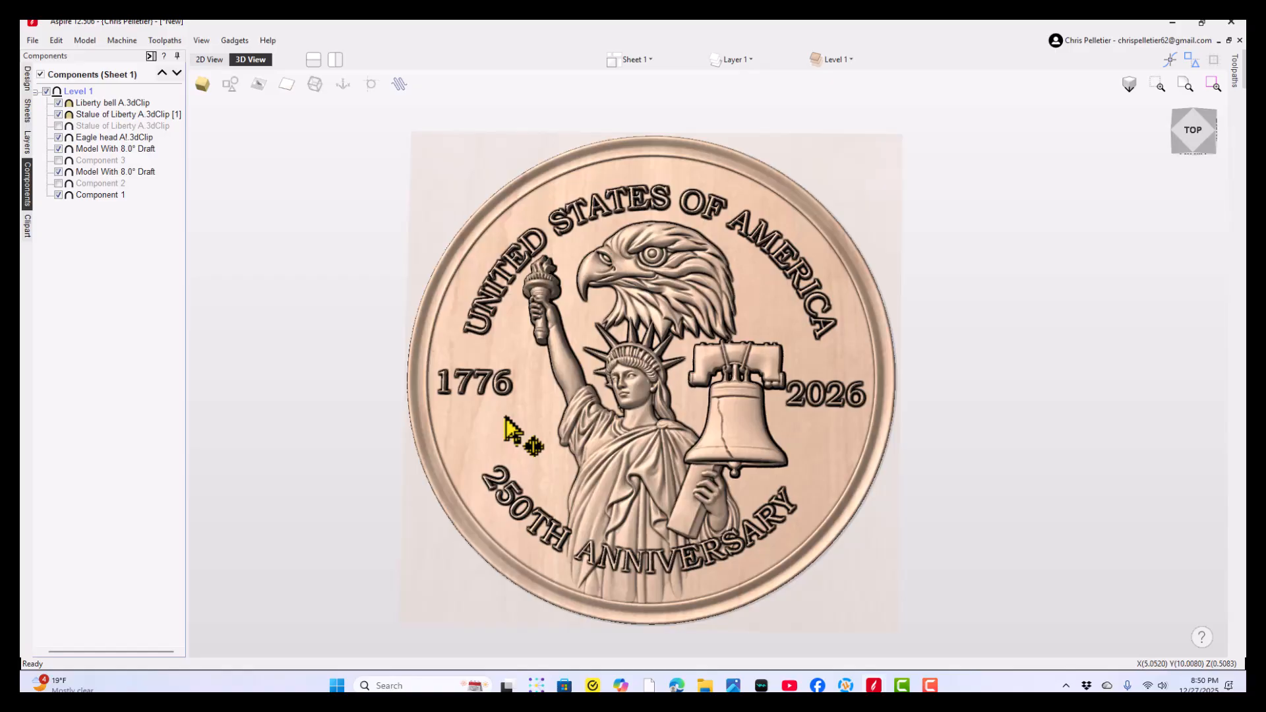
pyautogui.moveTo(565, 428); pyautogui.dragTo(741, 387)
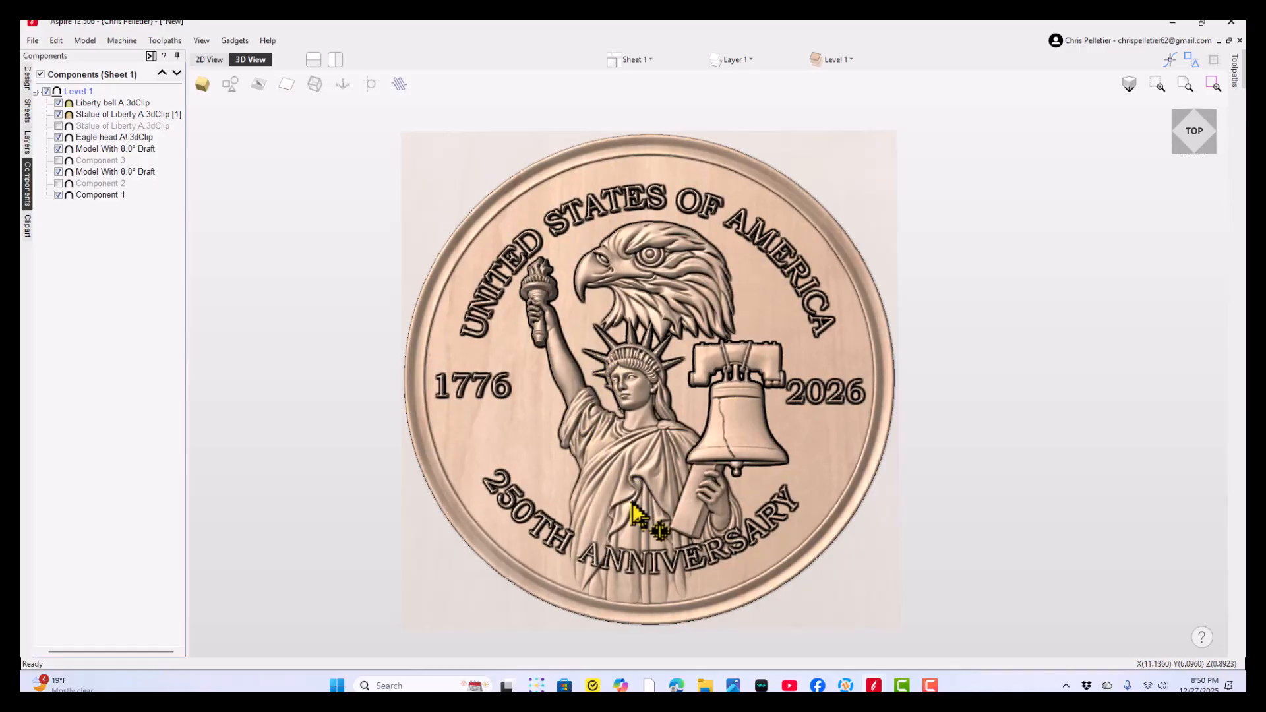
pyautogui.moveTo(625, 438)
pyautogui.mouseDown()
pyautogui.moveTo(637, 397)
pyautogui.moveTo(625, 405)
pyautogui.moveTo(644, 506)
pyautogui.moveTo(623, 413)
pyautogui.mouseUp()
pyautogui.scroll(3, 625, 394)
pyautogui.scroll(-3, 629, 403)
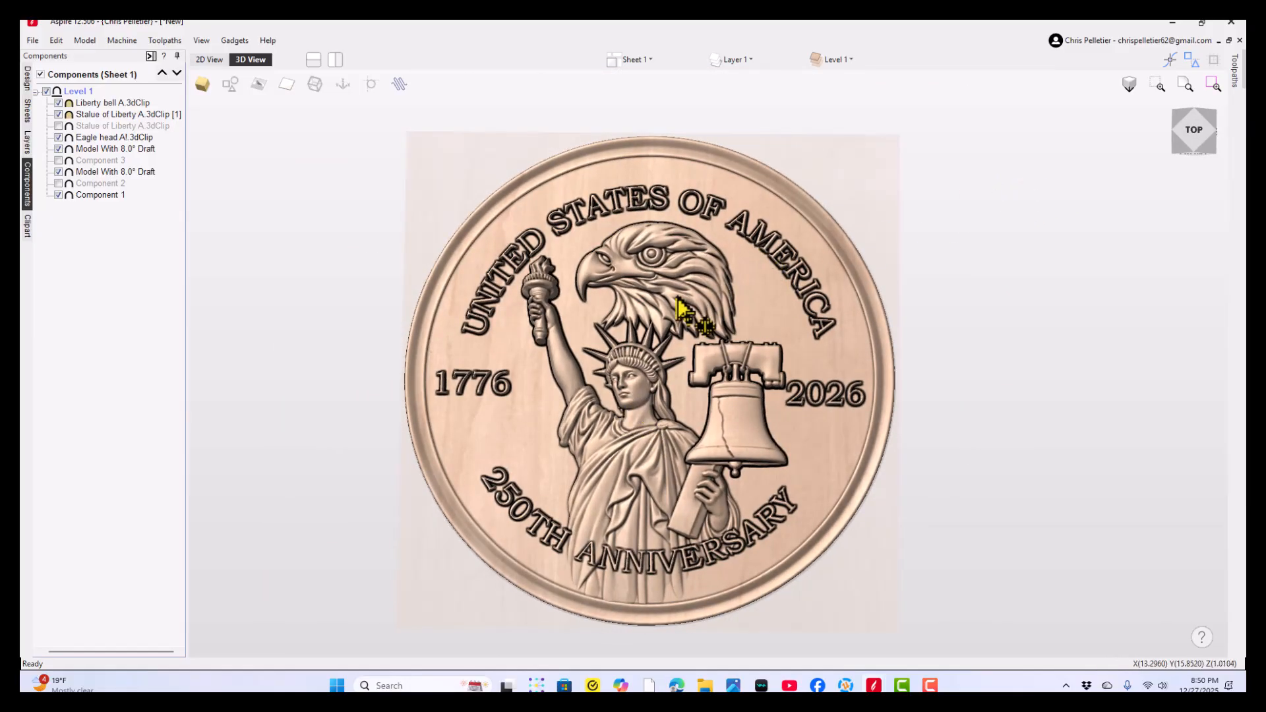
pyautogui.moveTo(676, 297); pyautogui.dragTo(648, 303, button='middle')
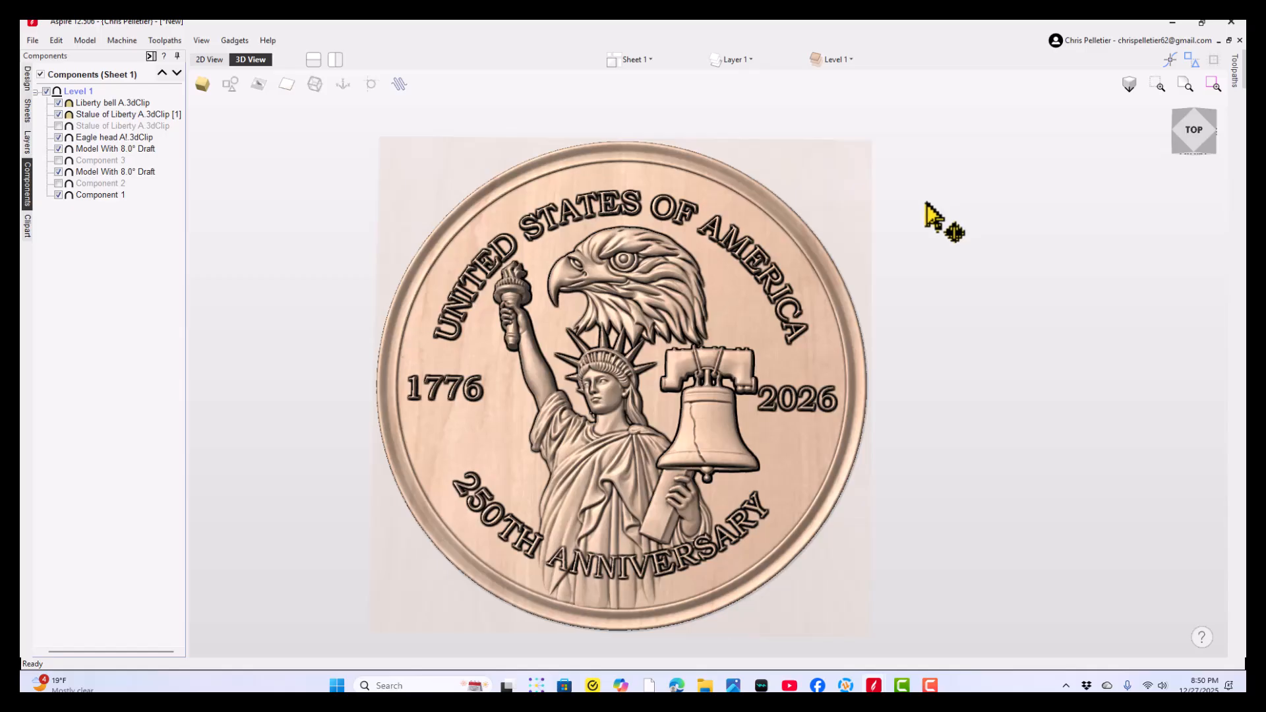